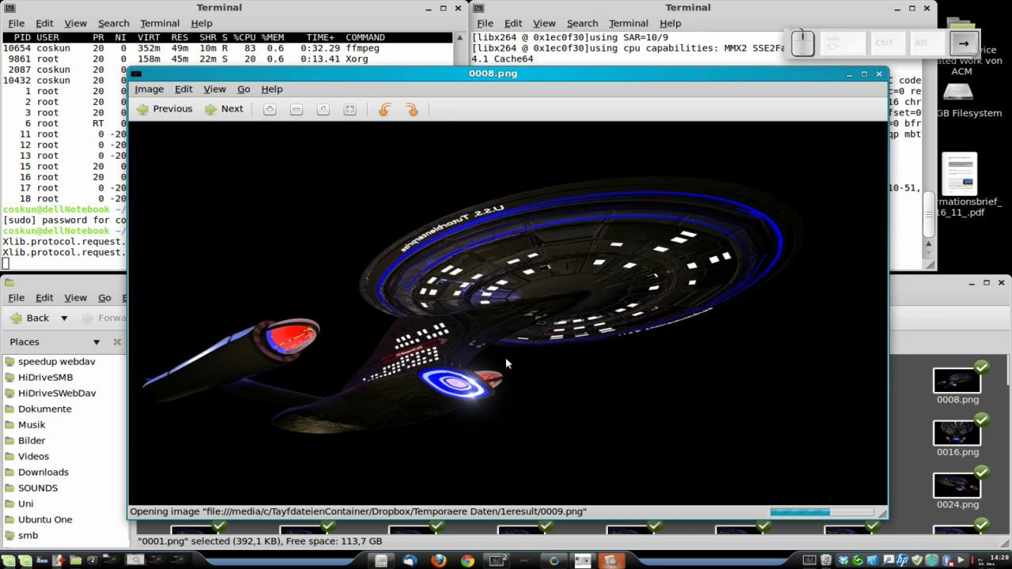
# Step: Examine the rendered starship animation frames one after another up to 0111.png, and close the image viewer
pyautogui.press('Right')
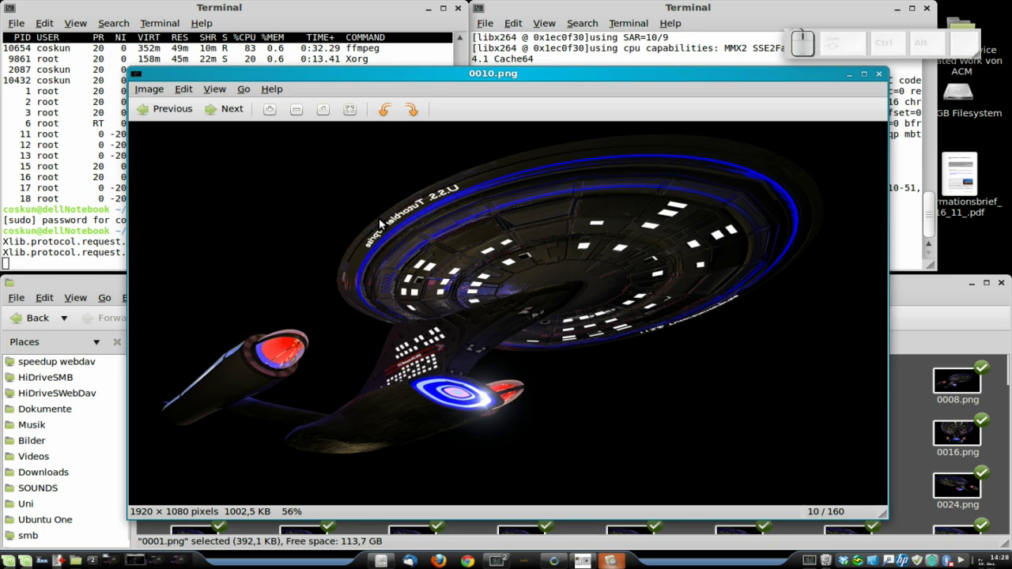
pyautogui.press('Right')
pyautogui.press('Right')
pyautogui.press('Right')
pyautogui.press('Right')
pyautogui.press('Right')
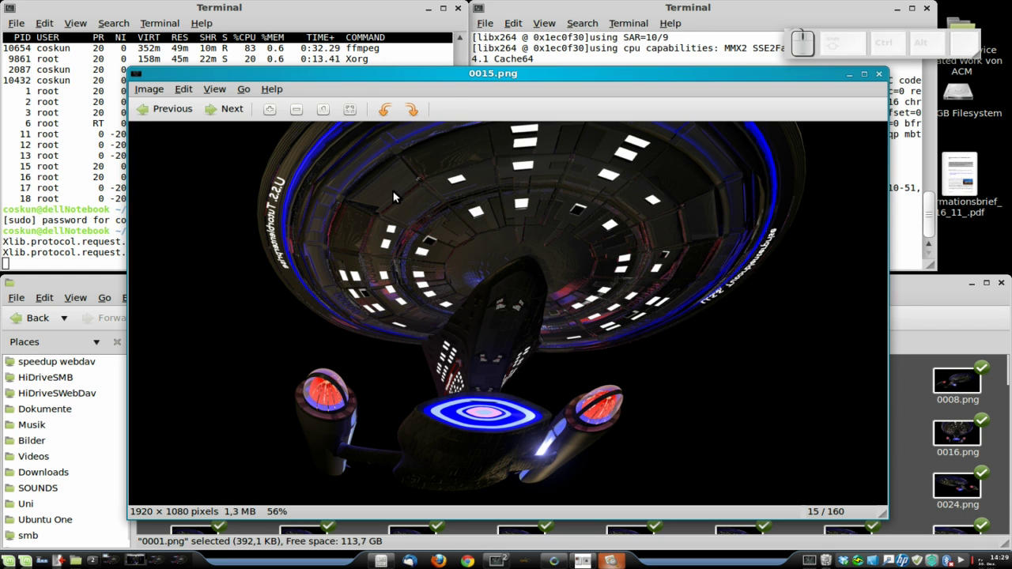
pyautogui.press('Right')
pyautogui.press('Right')
pyautogui.press('Right')
pyautogui.press('Right')
pyautogui.press('Right')
pyautogui.press('Right')
pyautogui.press('Right')
pyautogui.press('Right')
pyautogui.press('Right')
pyautogui.press('Right')
pyautogui.press('Right')
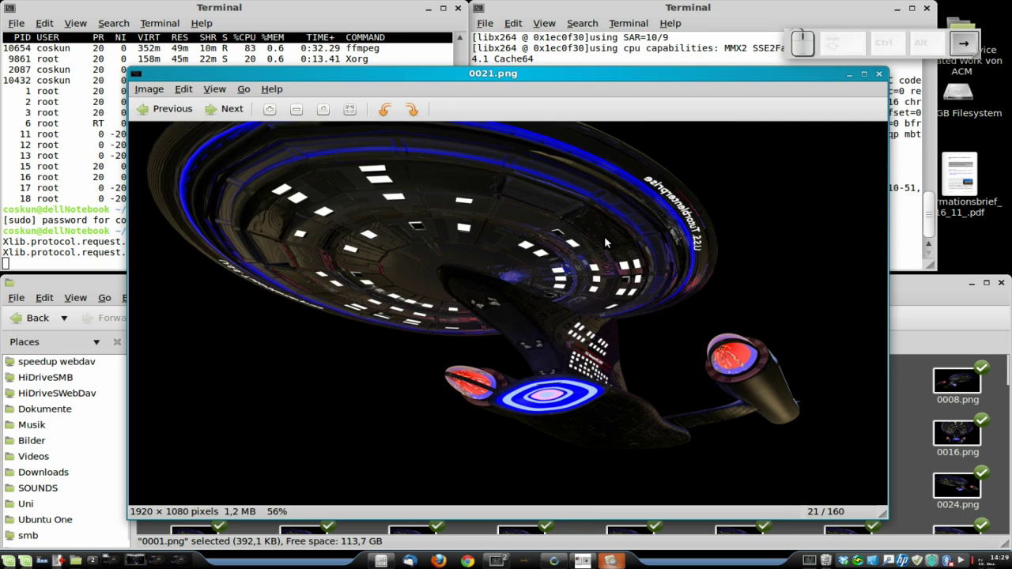
pyautogui.press('Right')
pyautogui.press('Right')
pyautogui.press('Right')
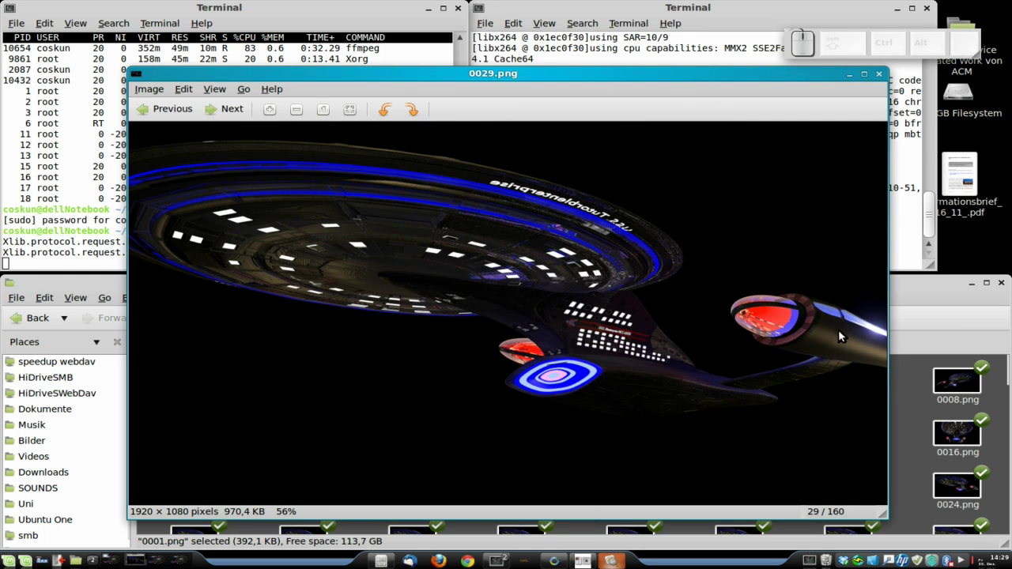
pyautogui.press('Right')
pyautogui.press('Right')
pyautogui.press('Right')
pyautogui.press('Right')
pyautogui.press('Right')
pyautogui.press('Right')
pyautogui.press('Right')
pyautogui.press('Right')
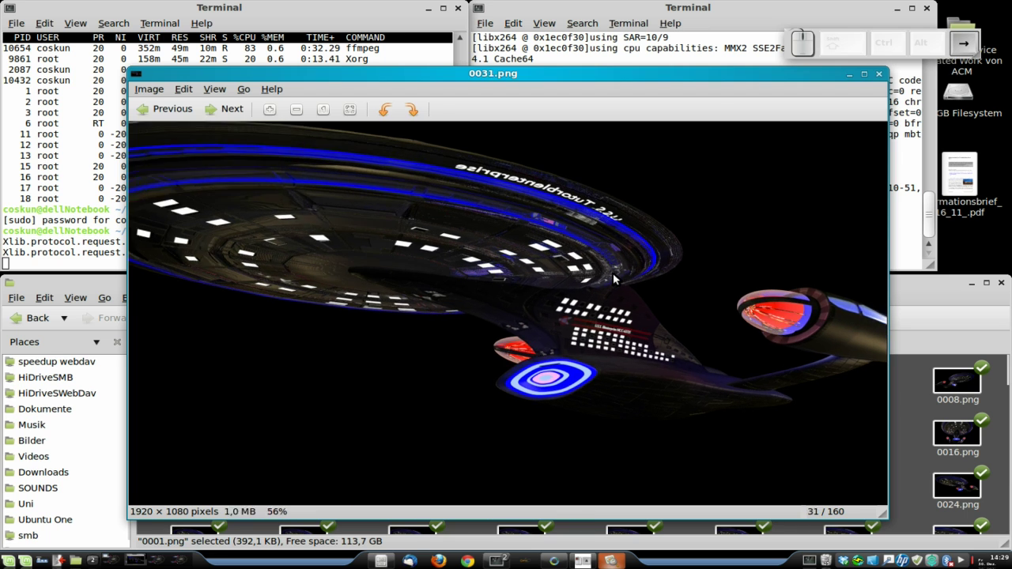
pyautogui.press('Right')
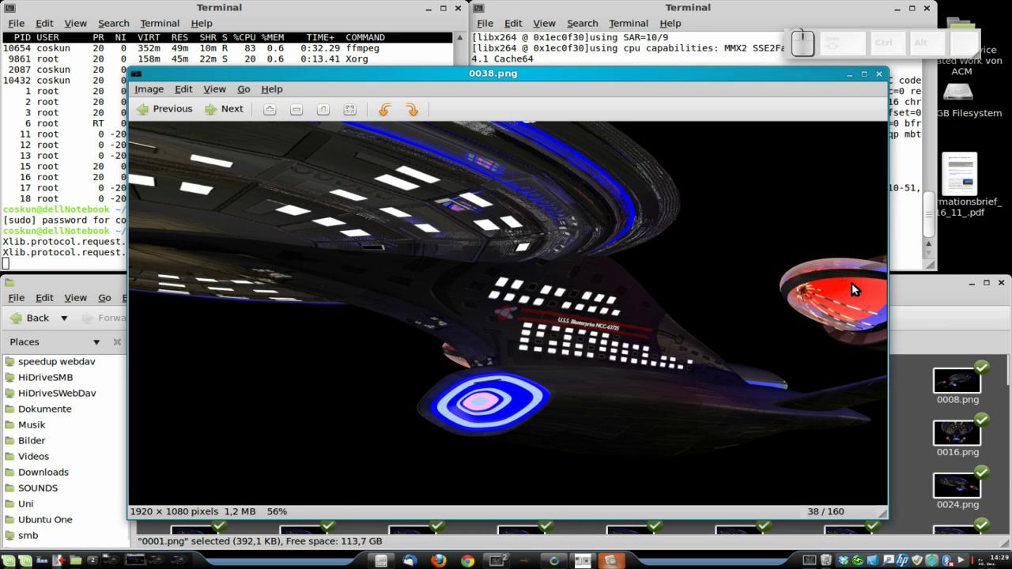
pyautogui.press('Right')
pyautogui.press('Right')
pyautogui.press('Right')
pyautogui.press('Right')
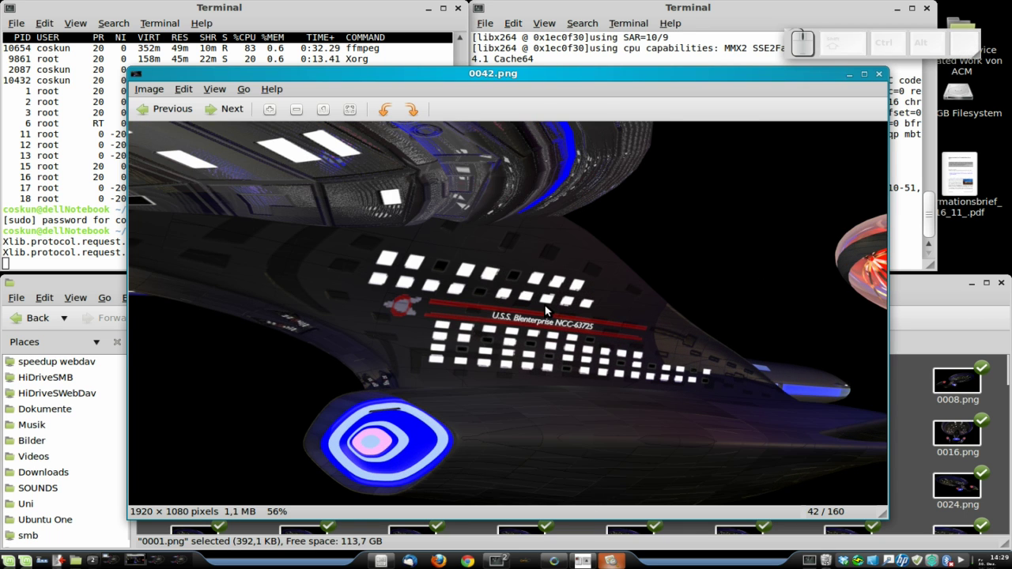
pyautogui.press('Right')
pyautogui.press('Right')
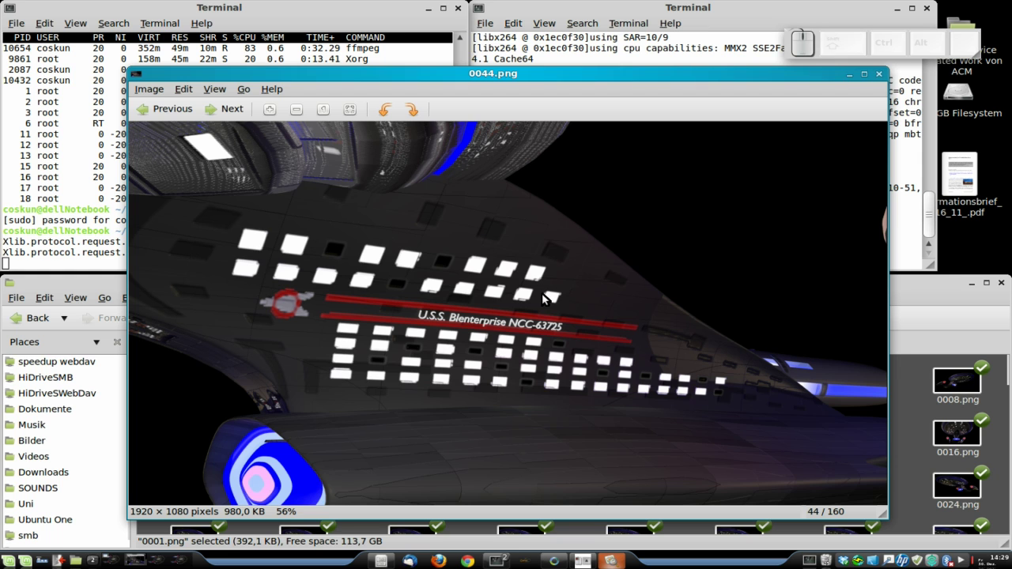
pyautogui.press('Right')
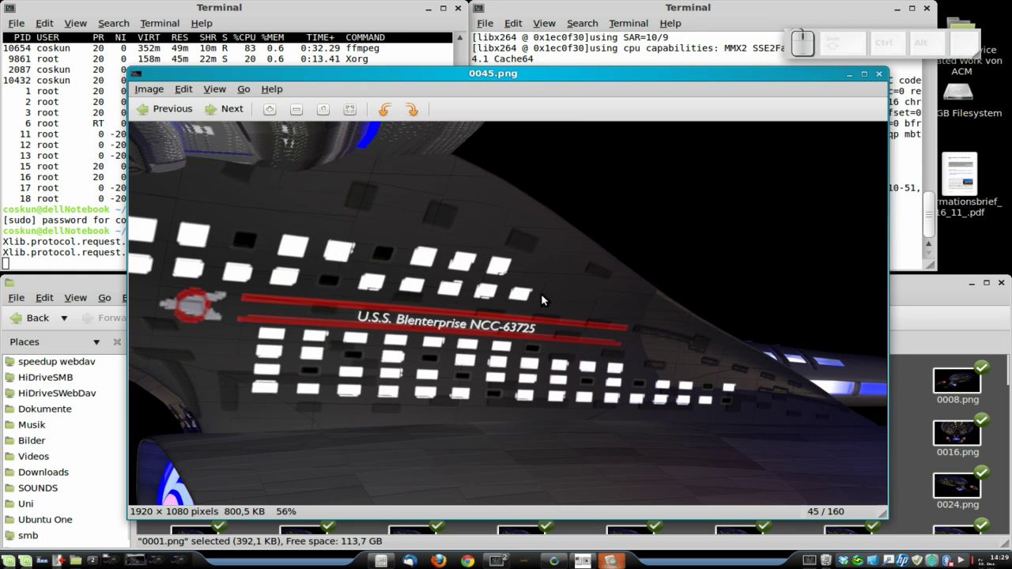
pyautogui.press('Right')
pyautogui.press('Right')
pyautogui.press('Right')
pyautogui.press('Right')
pyautogui.press('Right')
pyautogui.press('Right')
pyautogui.press('Right')
pyautogui.press('Right')
pyautogui.press('Right')
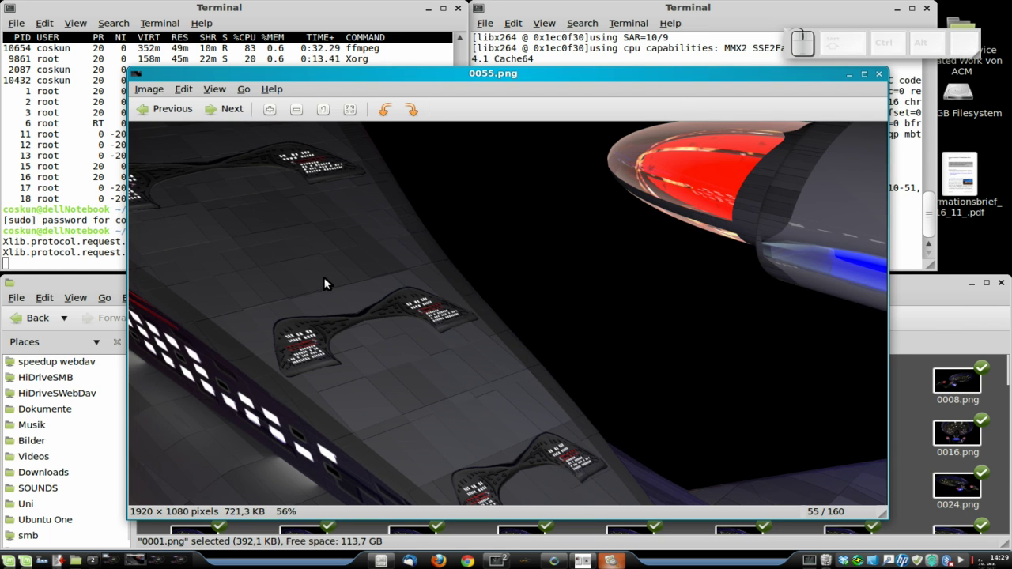
pyautogui.press('Right')
pyautogui.press('Right')
pyautogui.press('Right')
pyautogui.press('Right')
pyautogui.press('Right')
pyautogui.press('Right')
pyautogui.press('Right')
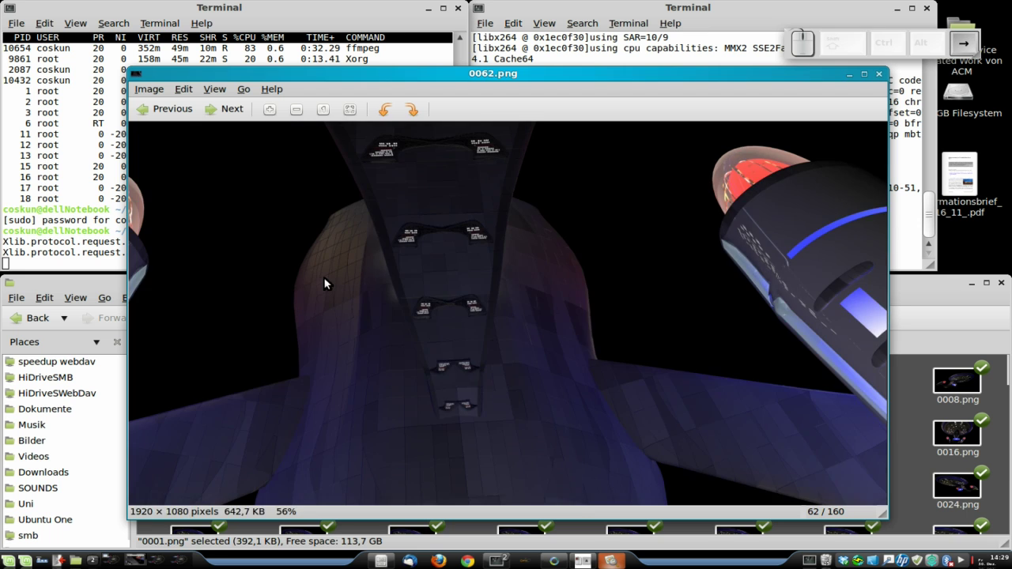
pyautogui.press('Right')
pyautogui.press('Right')
pyautogui.press('Right')
pyautogui.press('Right')
pyautogui.press('Right')
pyautogui.press('Right')
pyautogui.press('Right')
pyautogui.press('Right')
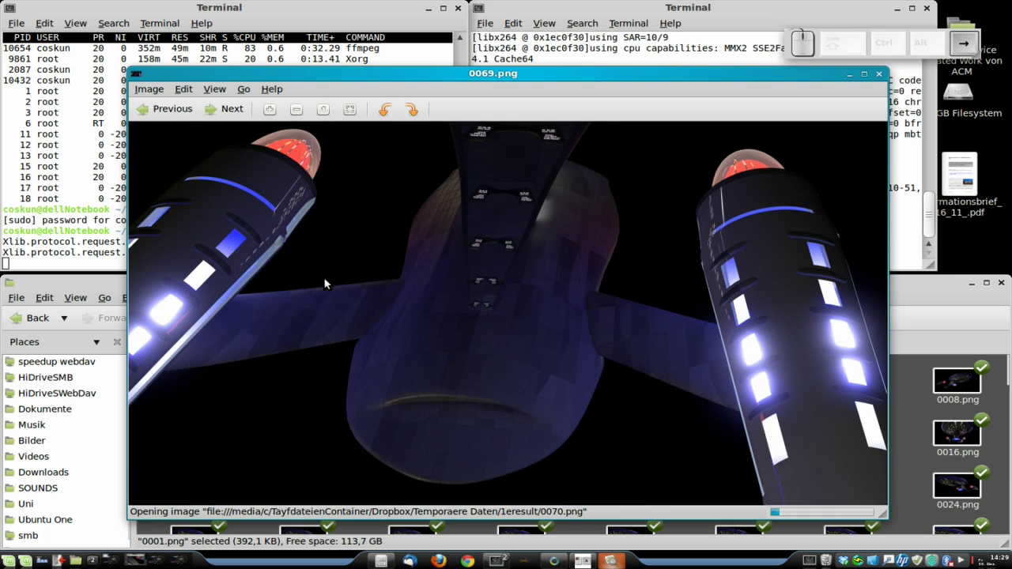
pyautogui.press('Right')
pyautogui.press('Right')
pyautogui.press('Right')
pyautogui.press('Right')
pyautogui.press('Right')
pyautogui.press('Right')
pyautogui.press('Right')
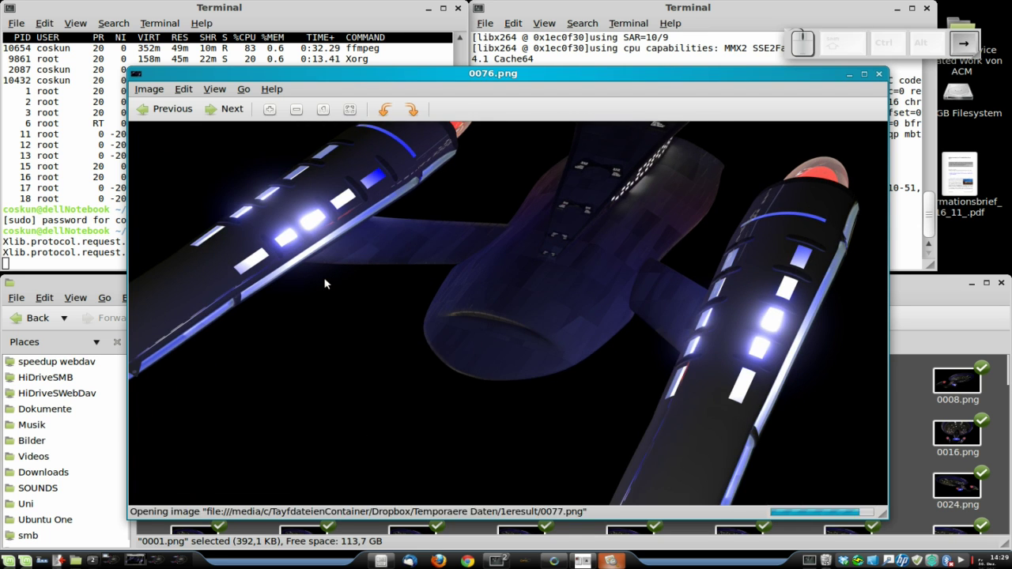
pyautogui.press('Right')
pyautogui.press('Right')
pyautogui.press('Right')
pyautogui.press('Right')
pyautogui.press('Right')
pyautogui.press('Right')
pyautogui.press('Right')
pyautogui.press('Right')
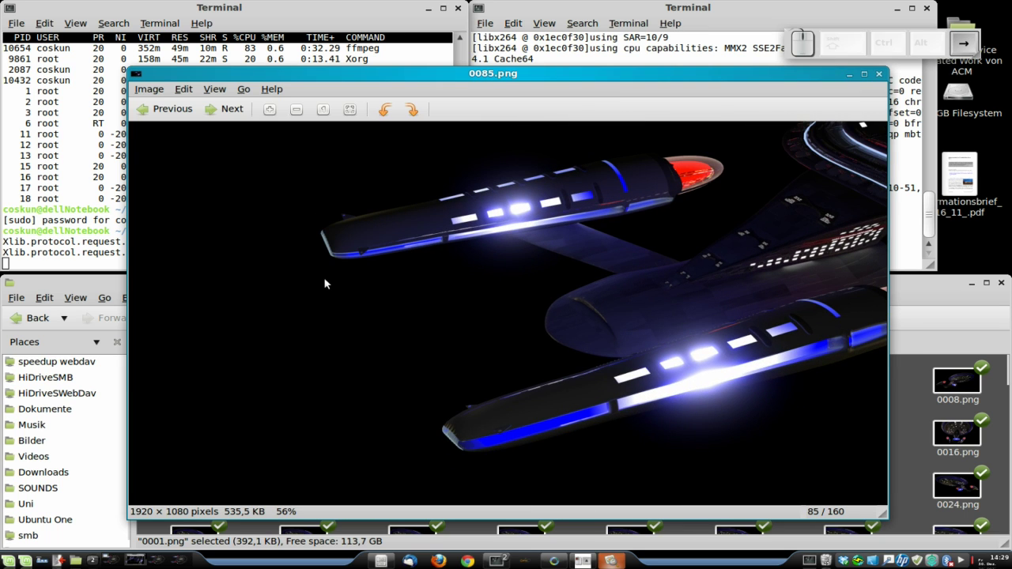
pyautogui.press('Right')
pyautogui.press('Right')
pyautogui.press('Right')
pyautogui.press('Right')
pyautogui.press('Right')
pyautogui.press('Right')
pyautogui.press('Right')
pyautogui.press('Right')
pyautogui.press('Right')
pyautogui.press('Right')
pyautogui.press('Right')
pyautogui.press('Right')
pyautogui.press('Right')
pyautogui.press('Right')
pyautogui.press('Right')
pyautogui.press('Right')
pyautogui.press('Right')
pyautogui.press('Right')
pyautogui.press('Right')
pyautogui.press('Right')
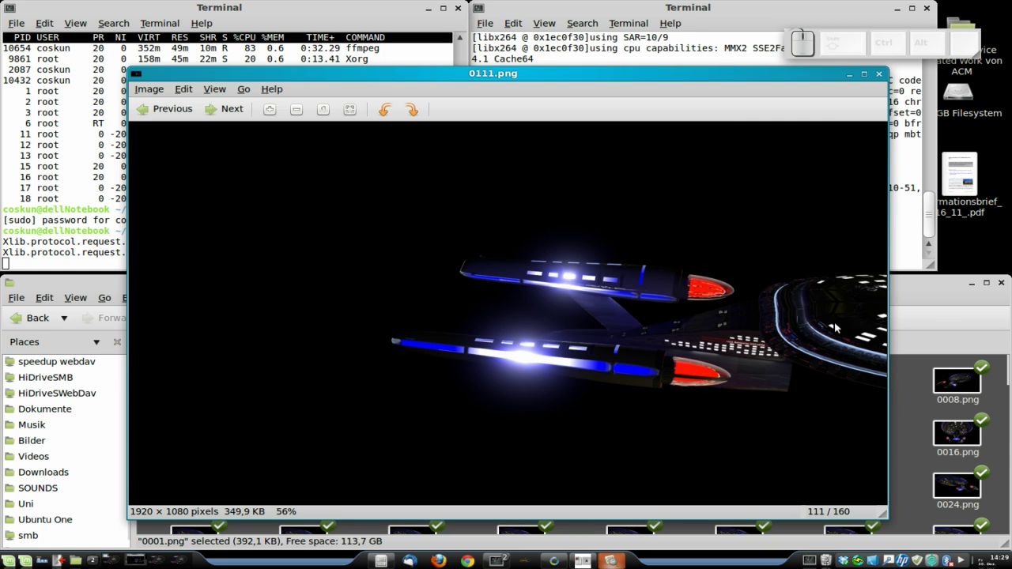
pyautogui.click(880, 75)
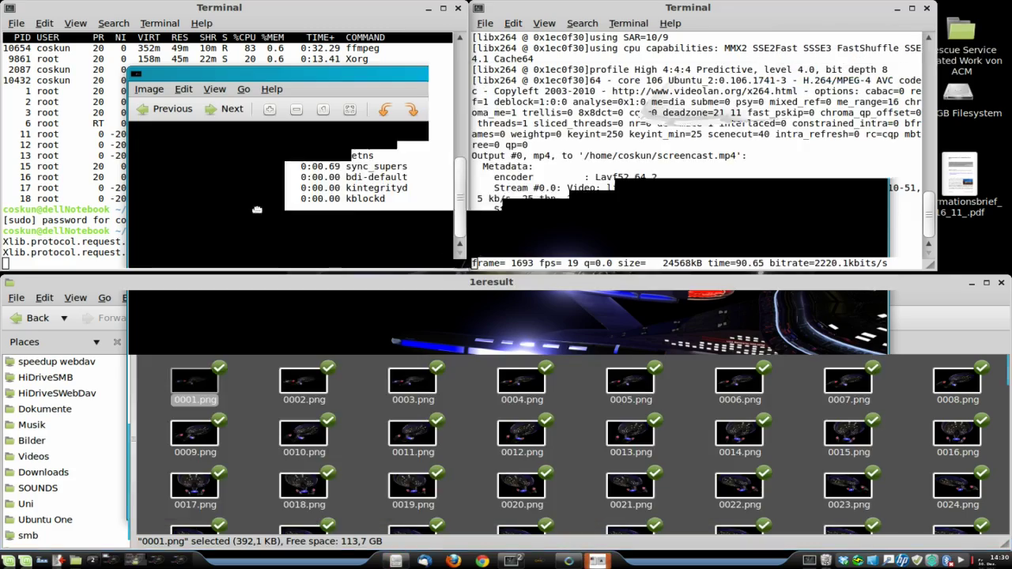
pyautogui.keyDown('ctrl'); pyautogui.keyDown('alt'); pyautogui.moveTo(257, 210); pyautogui.dragTo(855, 106); pyautogui.keyUp('alt'); pyautogui.keyUp('ctrl')
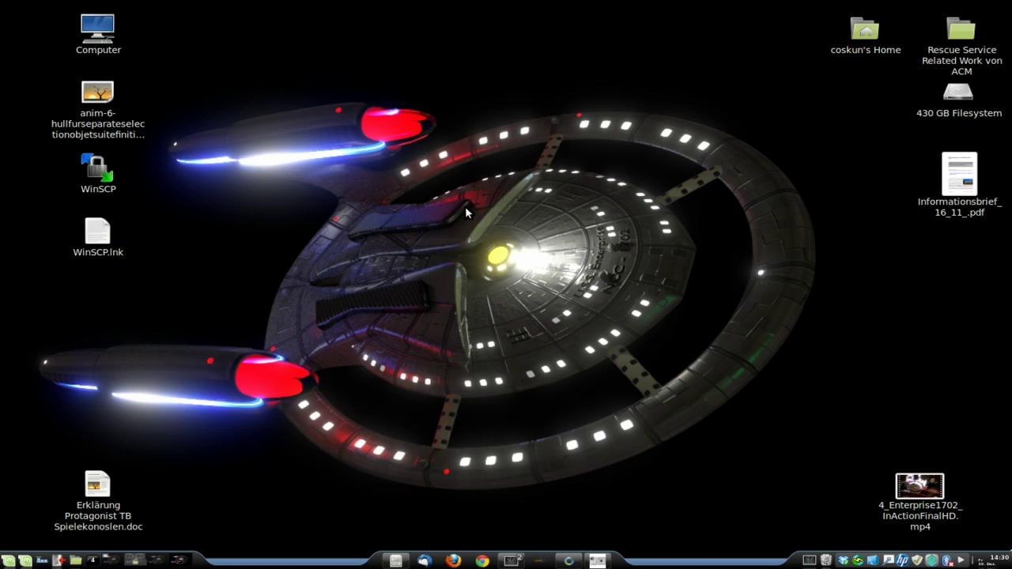
pyautogui.press('super+w')
pyautogui.click(759, 140)
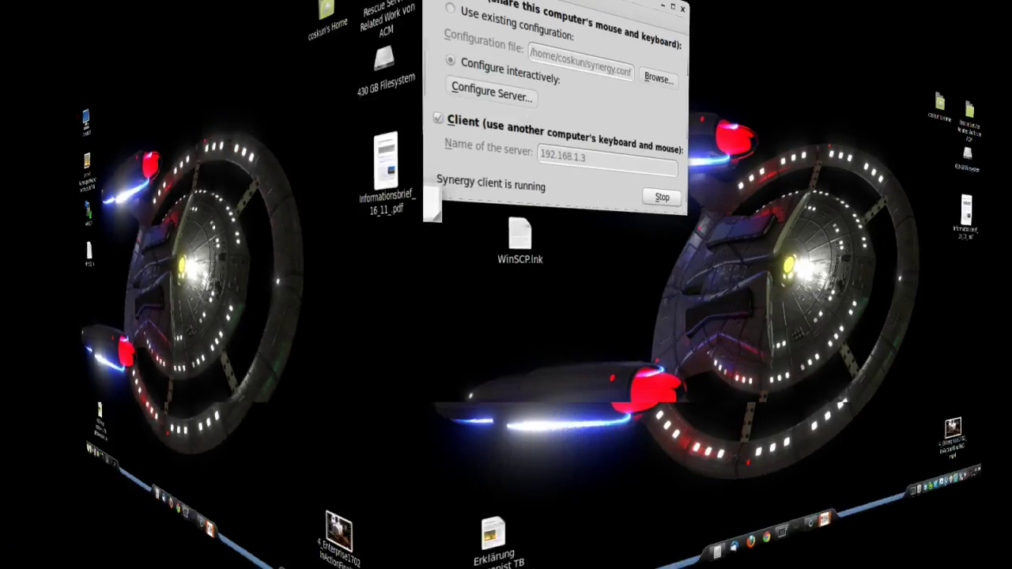
pyautogui.scroll(-4, 506, 285)
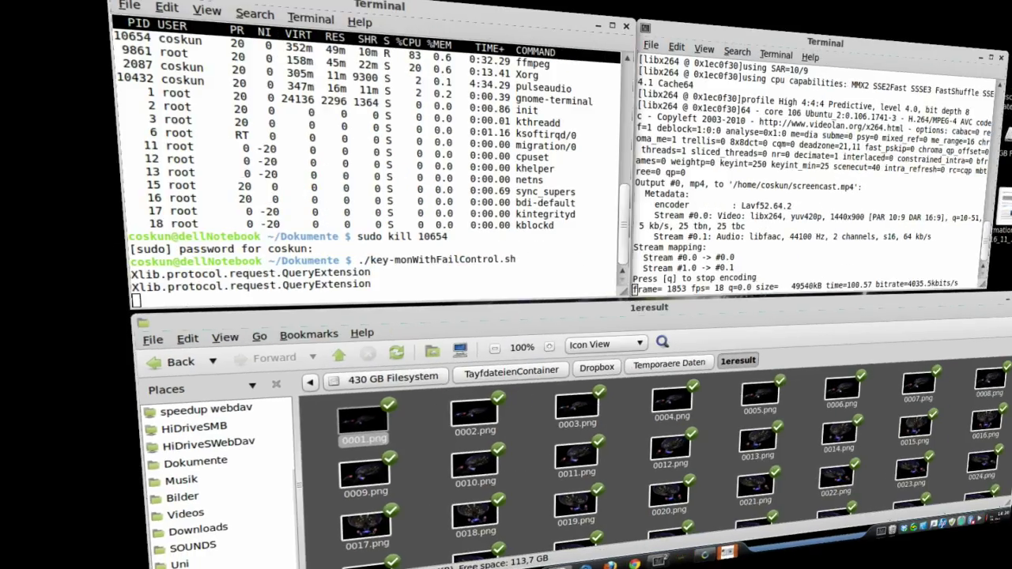
pyautogui.scroll(-4, 825, 256)
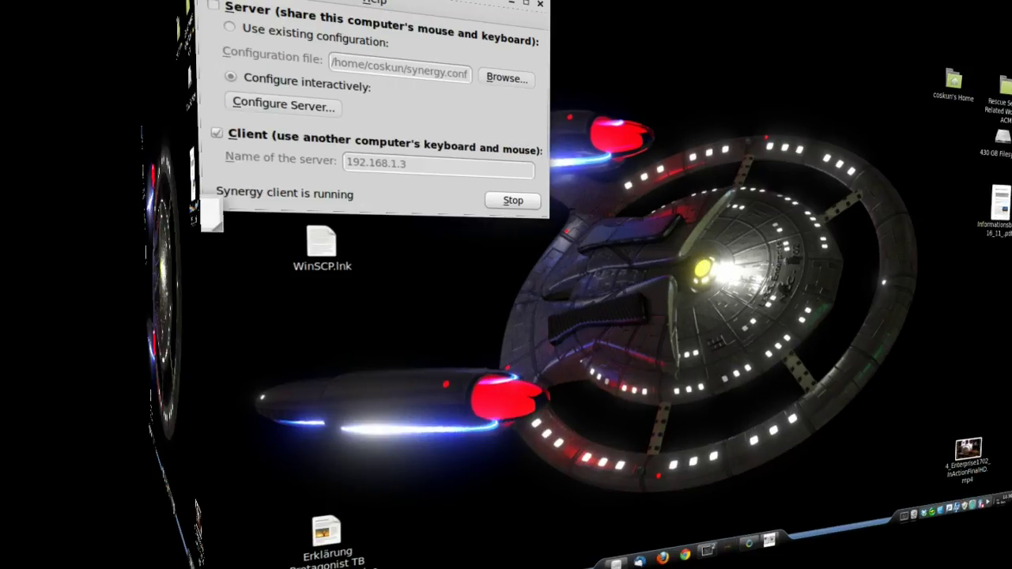
pyautogui.keyDown('ctrl'); pyautogui.keyDown('alt'); pyautogui.moveTo(825, 256); pyautogui.dragTo(264, 201); pyautogui.keyUp('alt'); pyautogui.keyUp('ctrl')
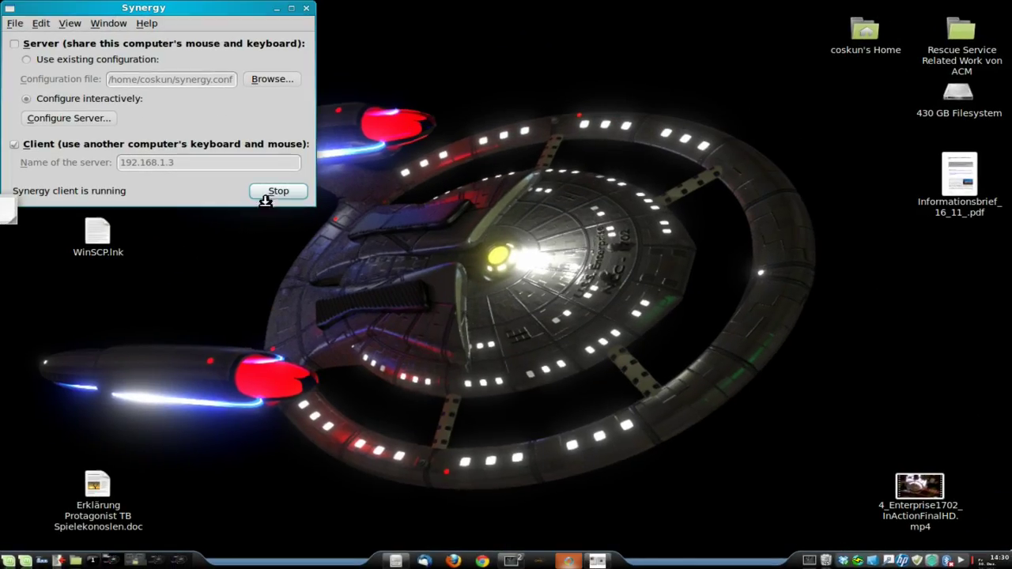
# Step: Launch Blender on an empty desktop and open the recent file "Tutorial3e -Texture the body 2.blend"
pyautogui.keyDown('ctrl'); pyautogui.keyDown('alt'); pyautogui.moveTo(371, 224); pyautogui.dragTo(699, 118); pyautogui.keyUp('alt'); pyautogui.keyUp('ctrl')
pyautogui.hotkey('alt', 'F2')
pyautogui.write('blender')
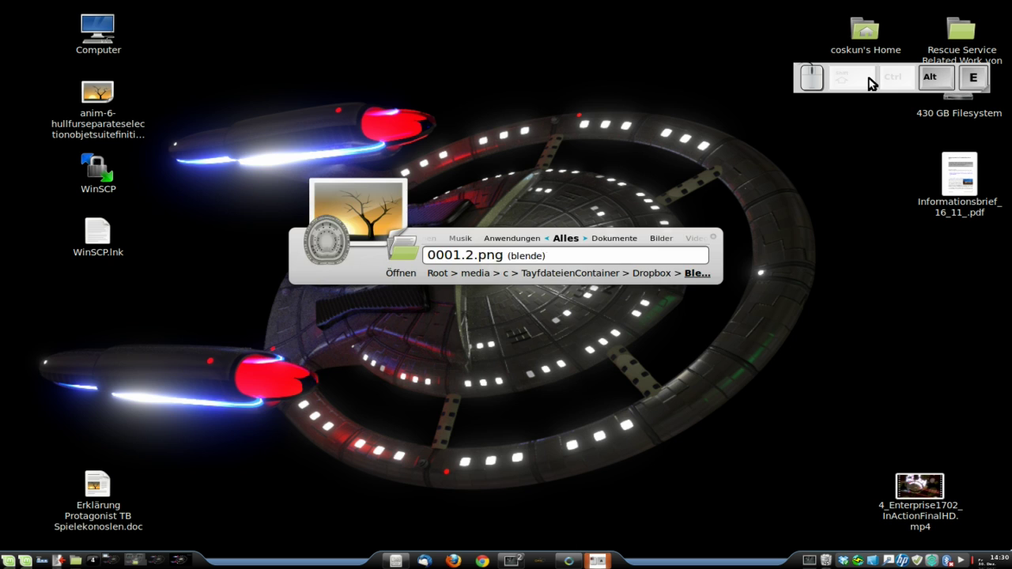
pyautogui.press('Down')
pyautogui.press('Return')
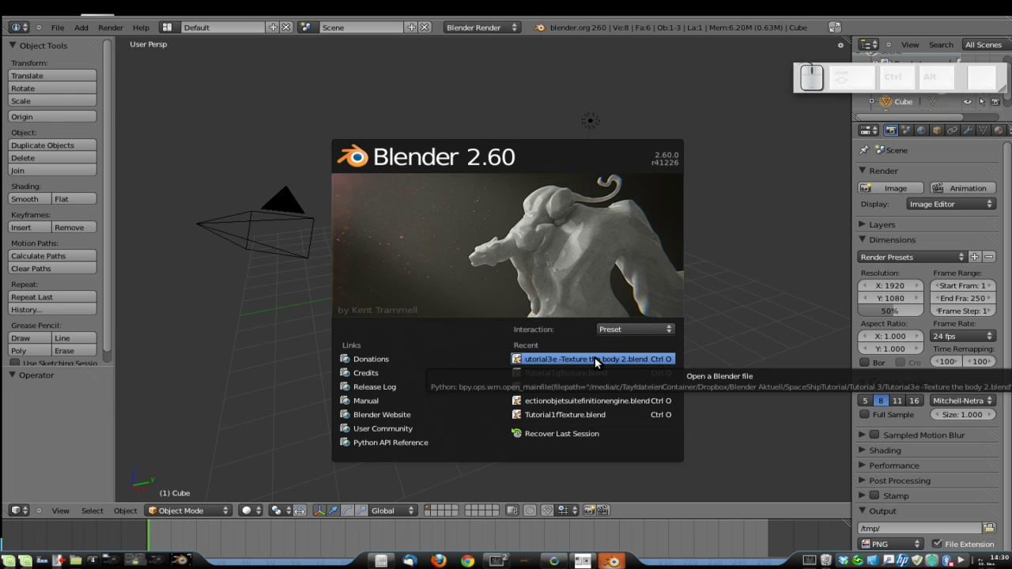
pyautogui.click(587, 358)
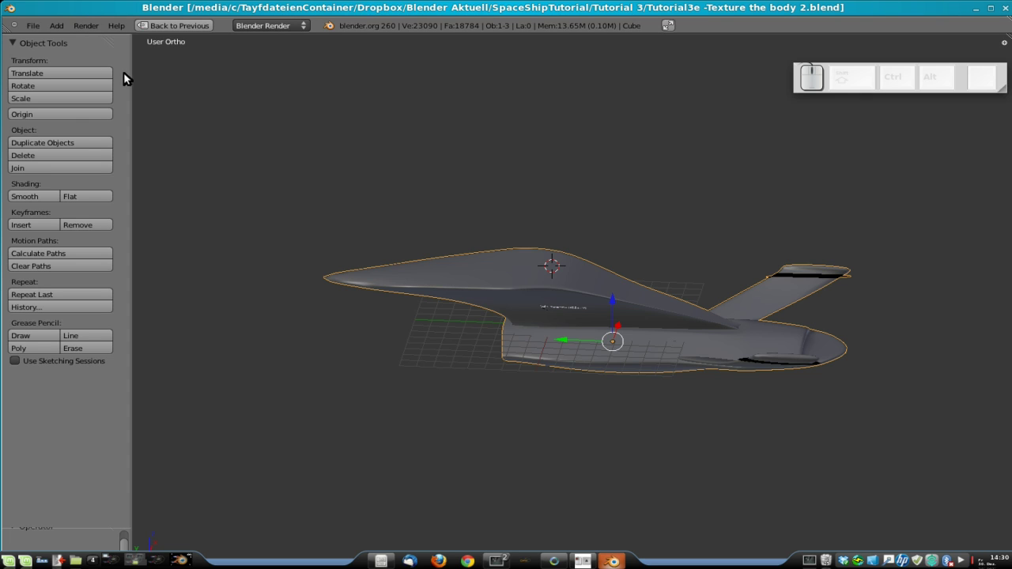
pyautogui.press('ctrl+alt+KP_5')
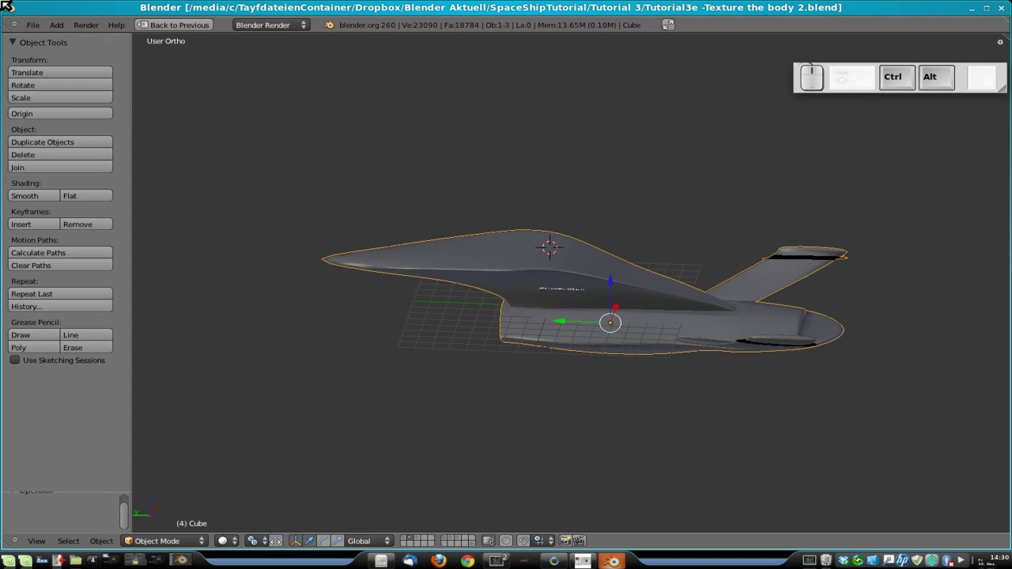
# Step: Save the scene as a new file named "Tutorial3f -Optimizing the texture shading.blend" in the Tutorial 3 folder
pyautogui.click(33, 25)
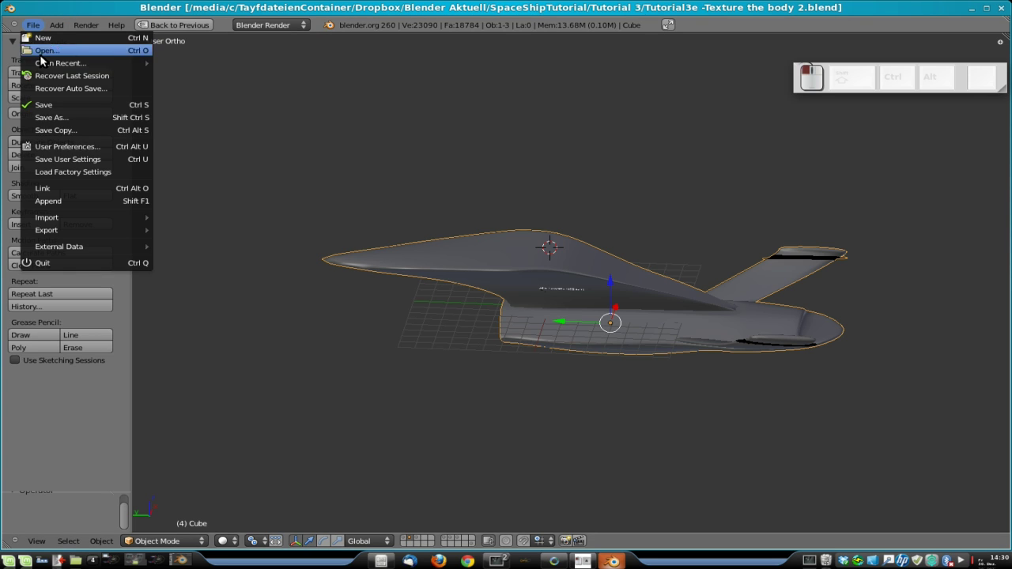
pyautogui.click(59, 118)
pyautogui.click(289, 72)
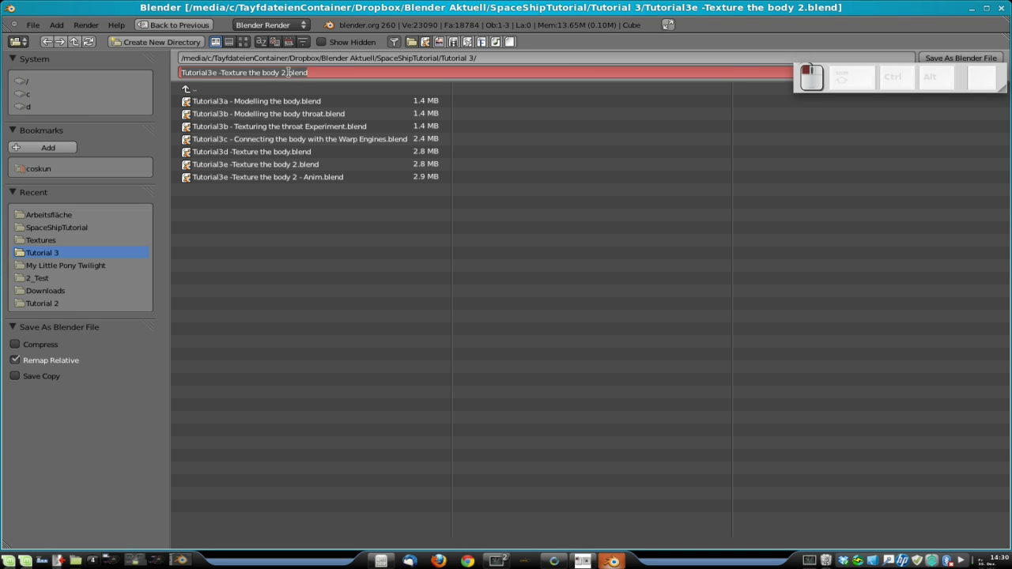
pyautogui.click(217, 73)
pyautogui.write('f')
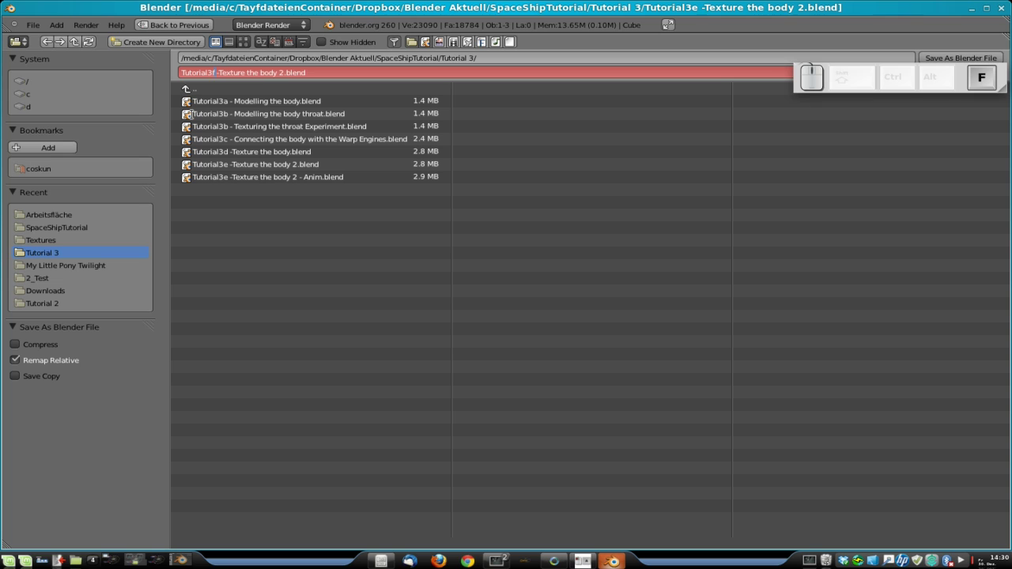
pyautogui.hotkey('ctrl', 'shift', 'Right')
pyautogui.hotkey('ctrl', 'shift', 'Right')
pyautogui.hotkey('ctrl', 'shift', 'Right')
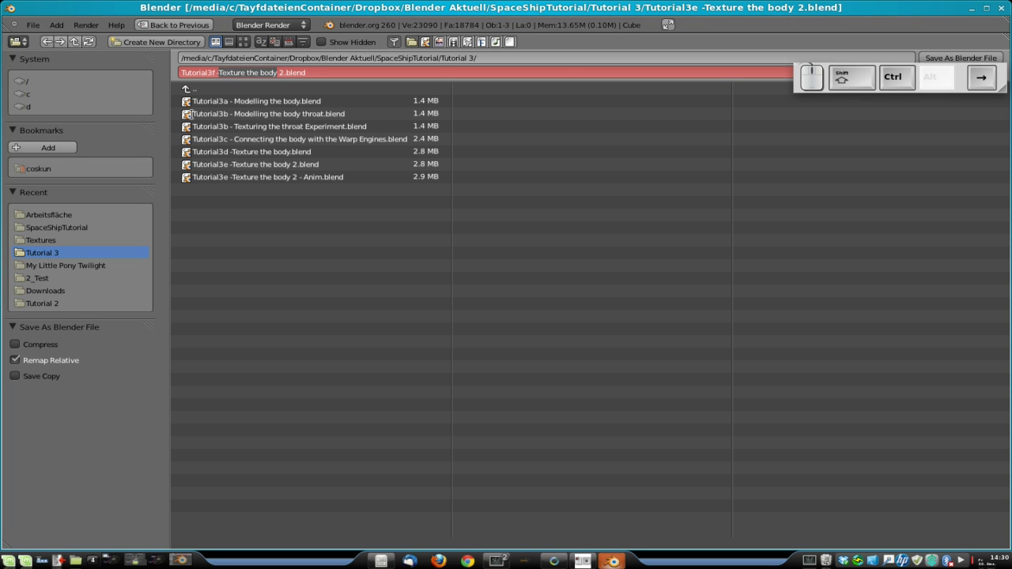
pyautogui.hotkey('ctrl', 'shift', 'Right')
pyautogui.press('BackSpace')
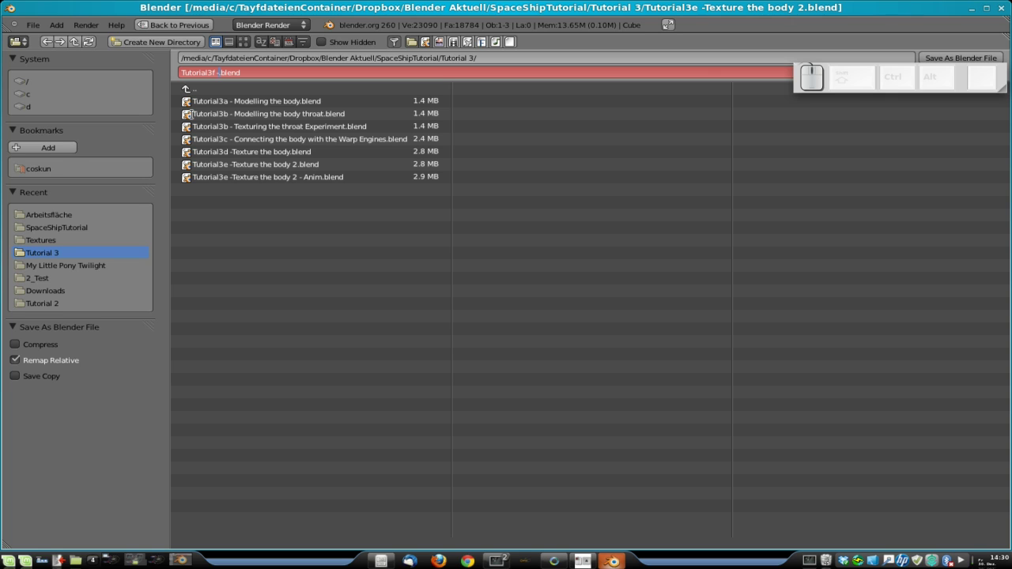
pyautogui.write('-Op')
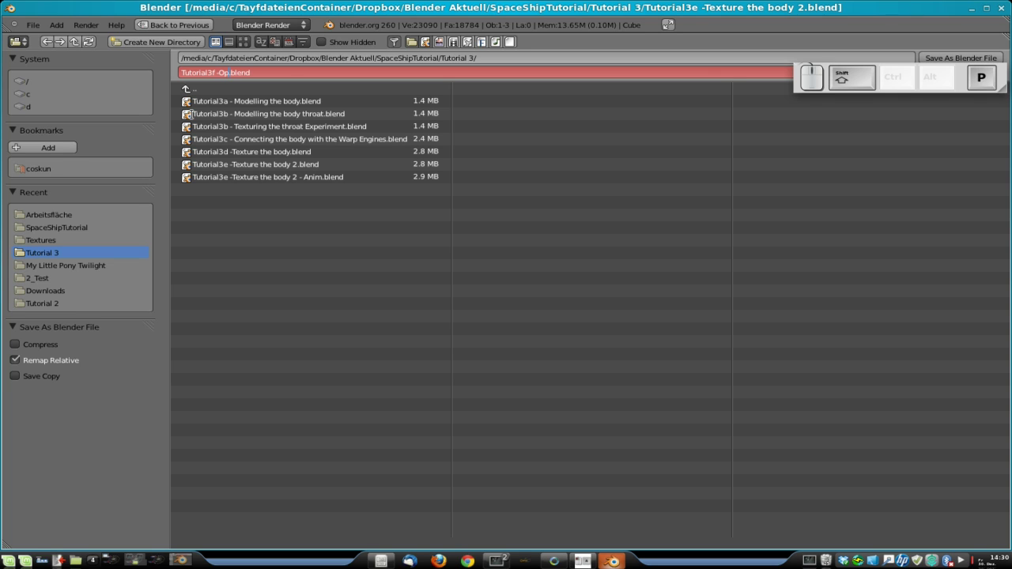
pyautogui.write('timizing the')
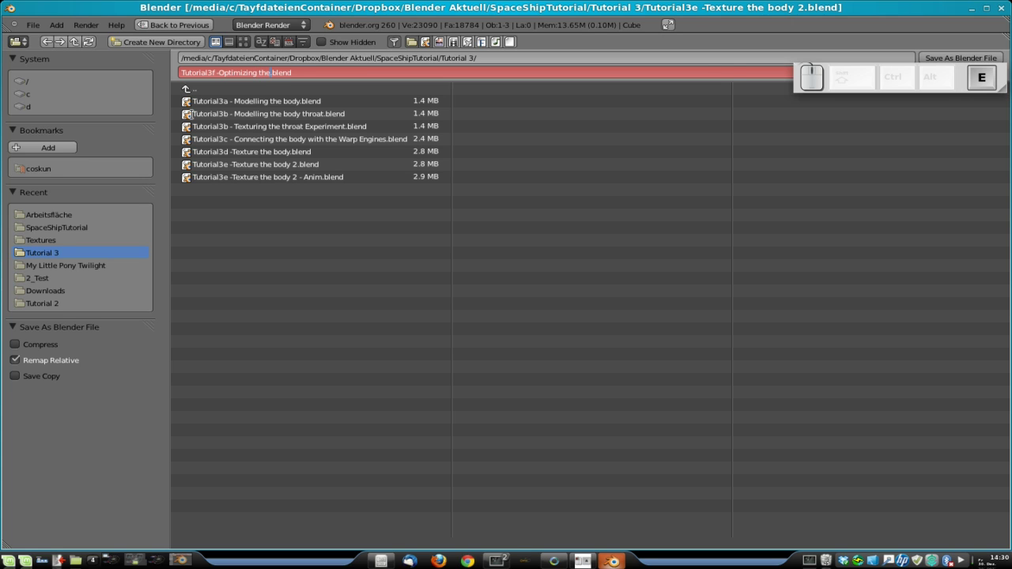
pyautogui.write(' texture ')
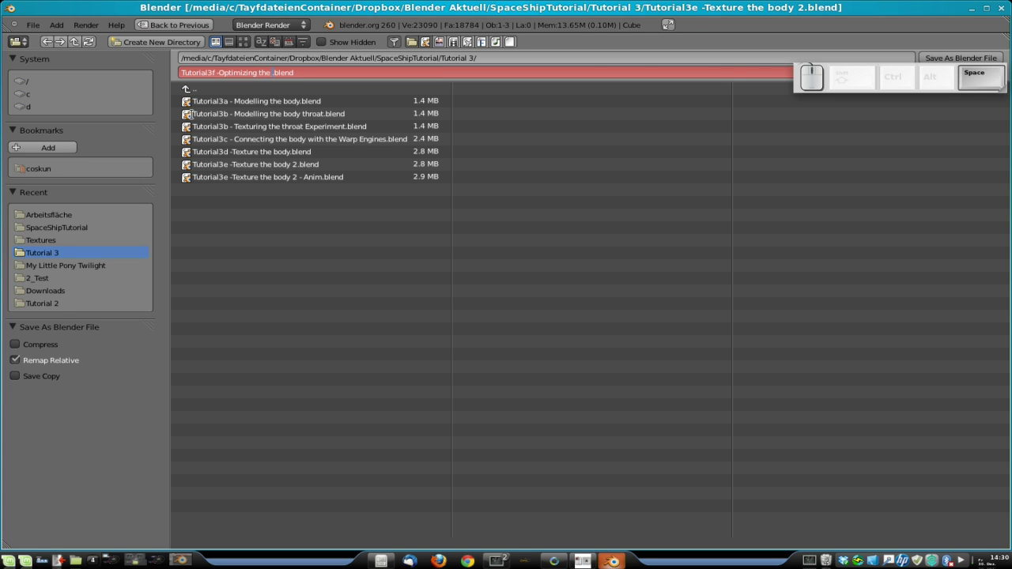
pyautogui.write('shading')
pyautogui.press('Return')
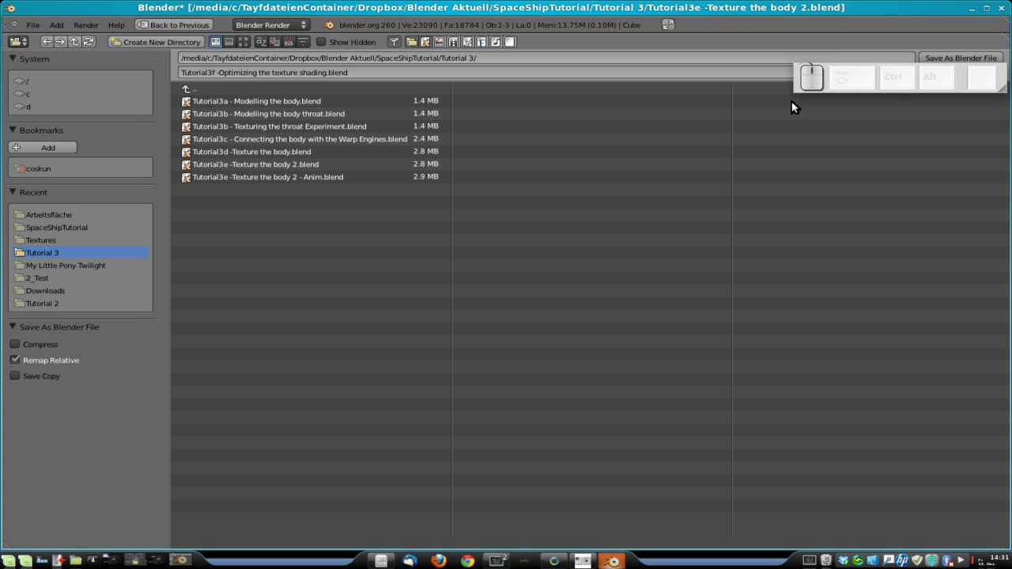
pyautogui.click(959, 61)
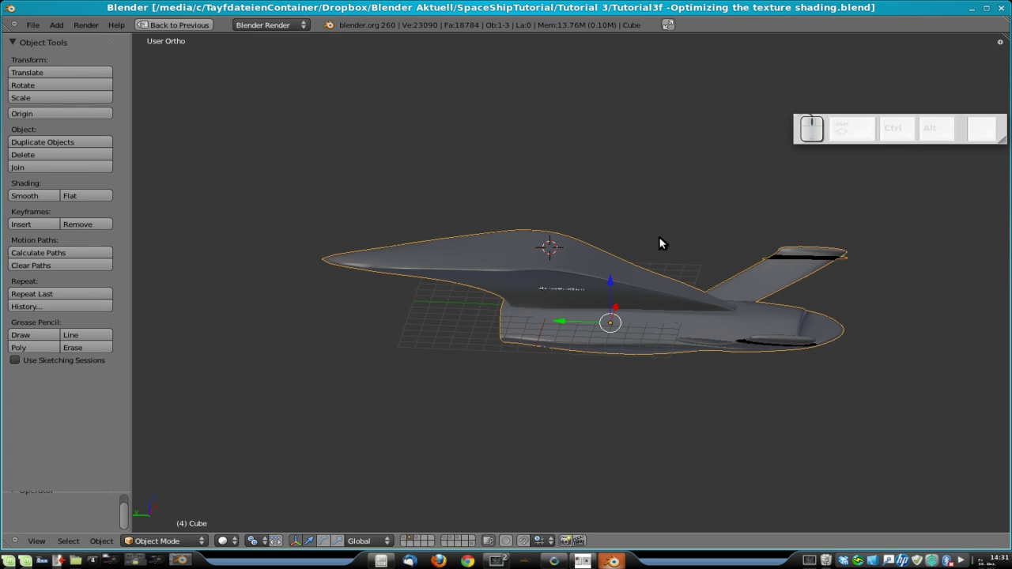
# Step: Save the scene over the existing file "Tutorial3f -Optimizing the texture shading.blend"
pyautogui.moveTo(633, 290); pyautogui.dragTo(566, 257, button='middle')
pyautogui.hotkey('ctrl', 's')
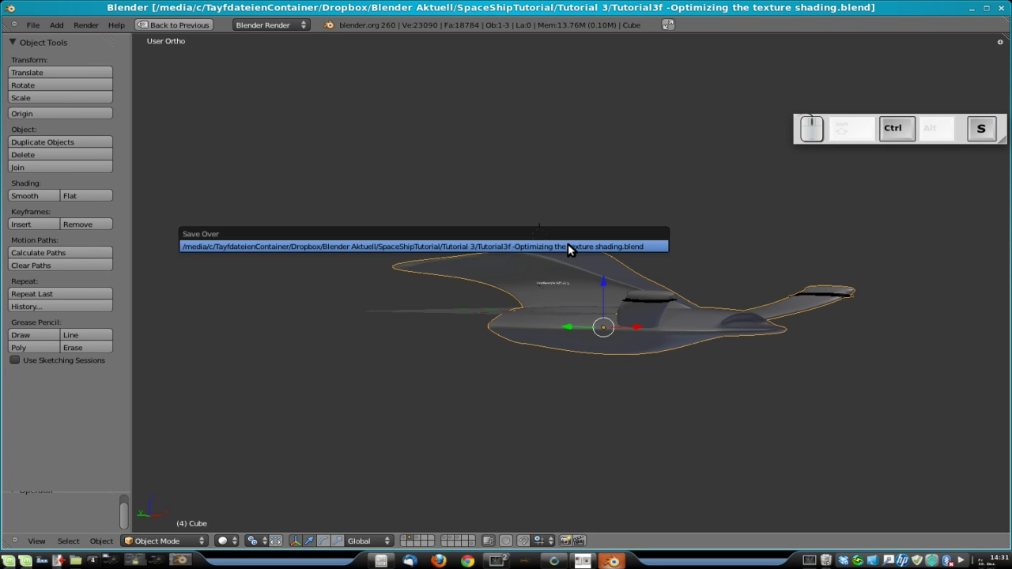
pyautogui.click(570, 247)
# Step: Open the file Tutorial1gTexture.blend from the SpaceShipTutorial folder
pyautogui.click(34, 25)
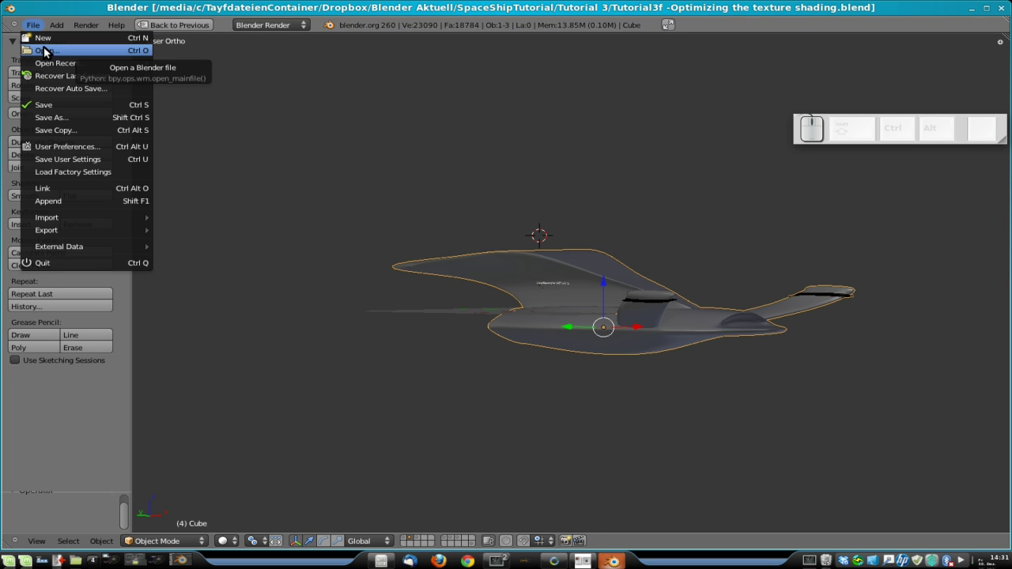
pyautogui.click(45, 52)
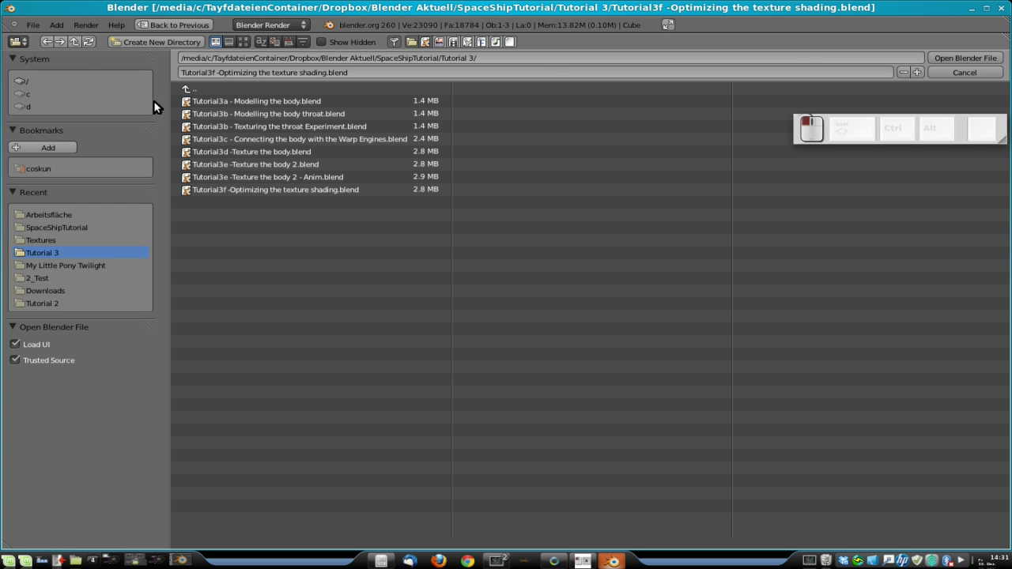
pyautogui.click(197, 89)
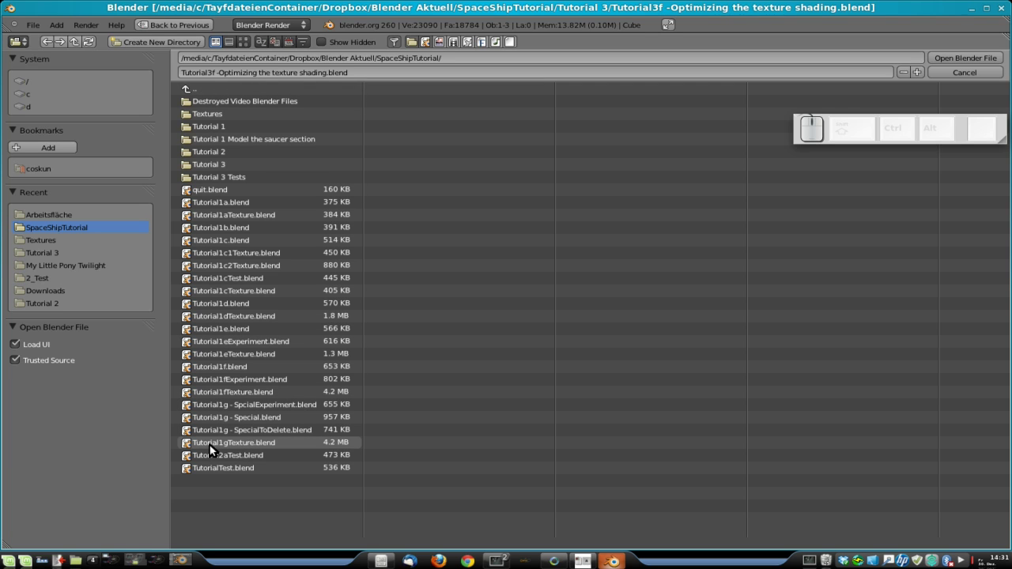
pyautogui.click(258, 443)
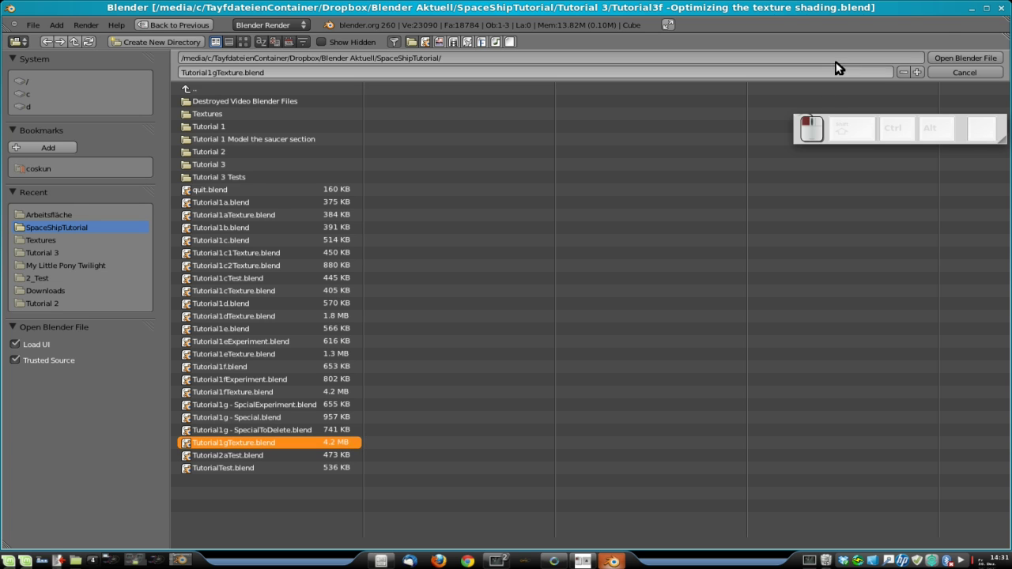
pyautogui.click(960, 58)
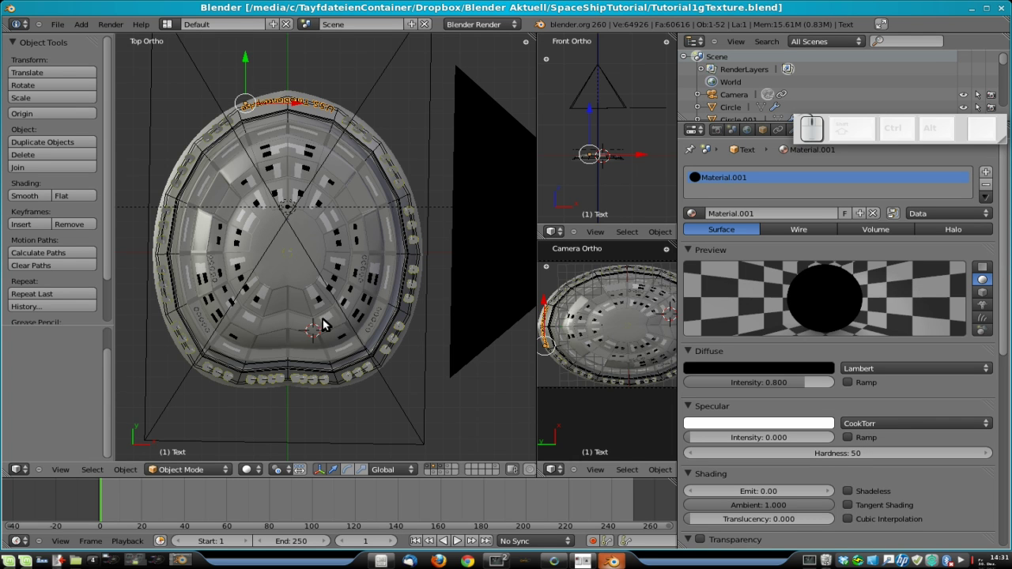
# Step: Box-select all the saucer section objects in the right orthographic view
pyautogui.scroll(-3, 378, 348)
pyautogui.moveTo(364, 365); pyautogui.dragTo(584, 259, button='middle')
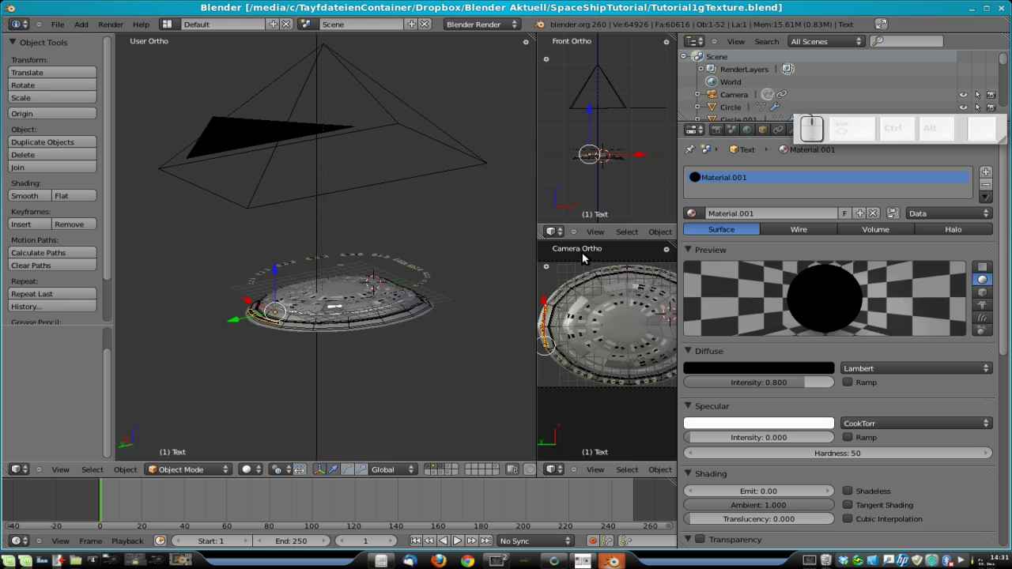
pyautogui.moveTo(467, 303); pyautogui.dragTo(326, 275, button='middle')
pyautogui.moveTo(419, 303); pyautogui.dragTo(358, 348, button='middle')
pyautogui.moveTo(330, 290); pyautogui.dragTo(387, 242, button='middle')
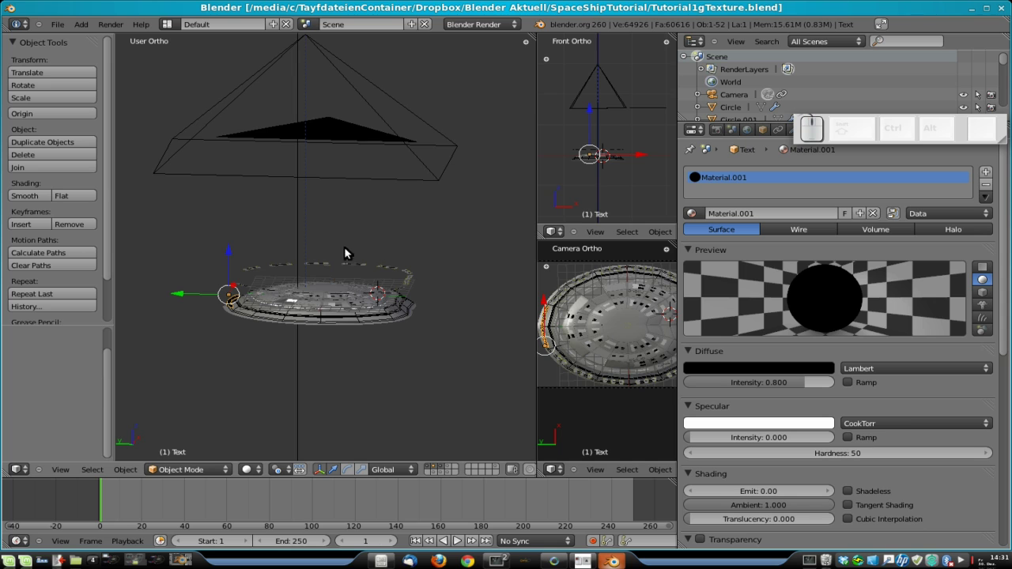
pyautogui.moveTo(366, 301); pyautogui.dragTo(435, 266, button='middle')
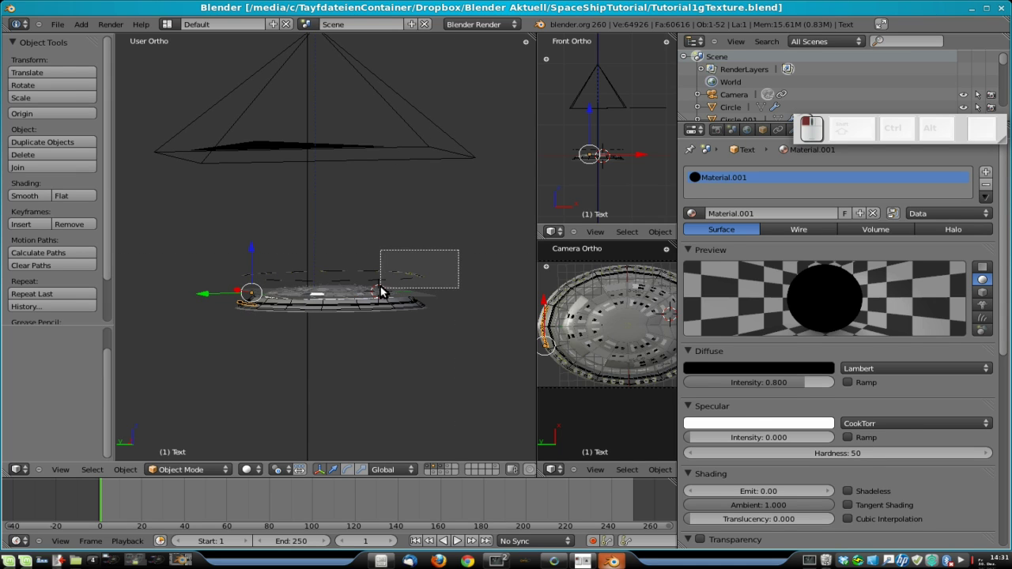
pyautogui.rightClick(382, 292)
pyautogui.press('KP_2')
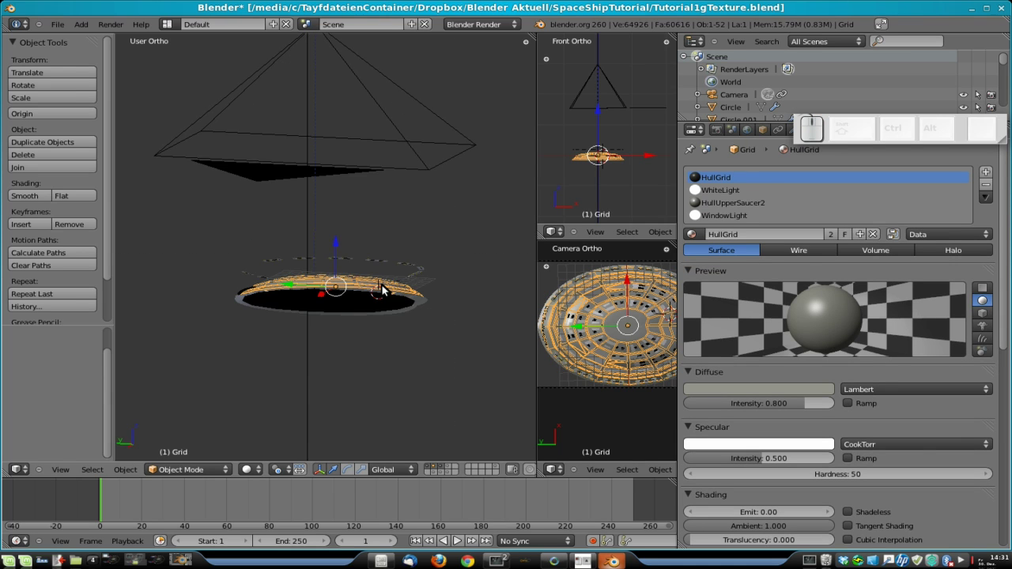
pyautogui.press('KP_3')
pyautogui.press('b')
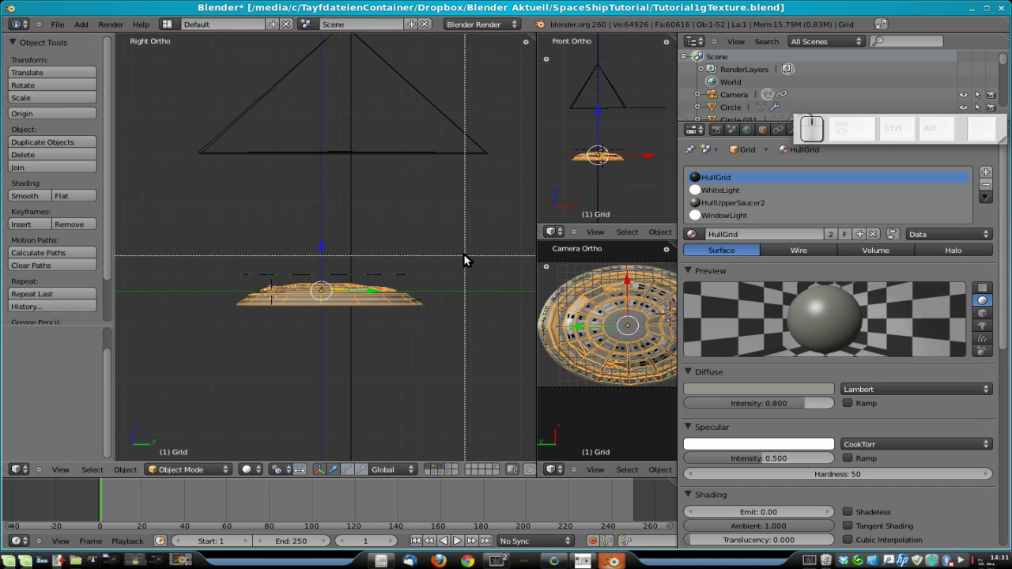
pyautogui.moveTo(467, 251); pyautogui.dragTo(212, 327)
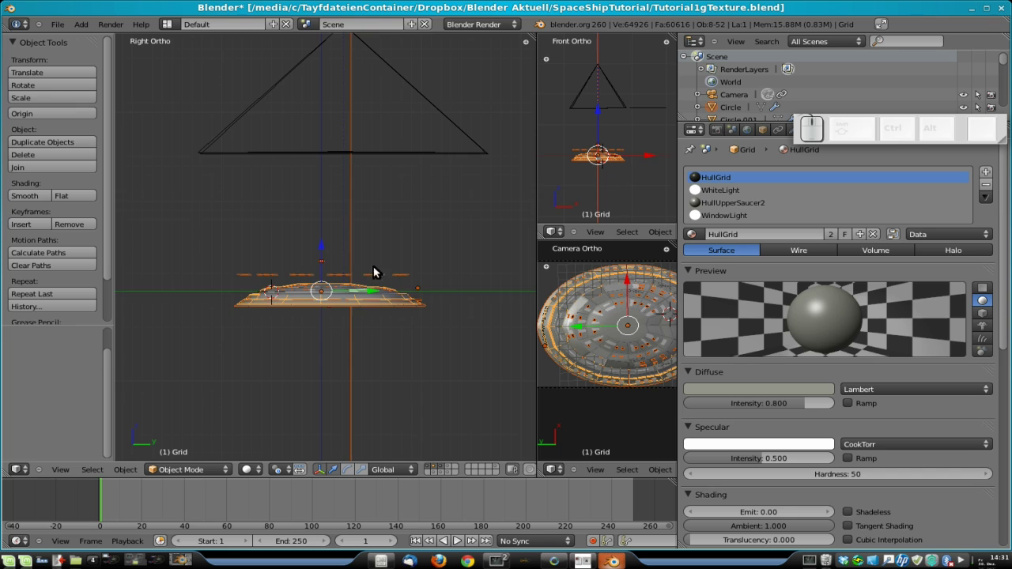
# Step: Remove the Spot lamp above the saucer from the selection
pyautogui.scroll(-10, 384, 281)
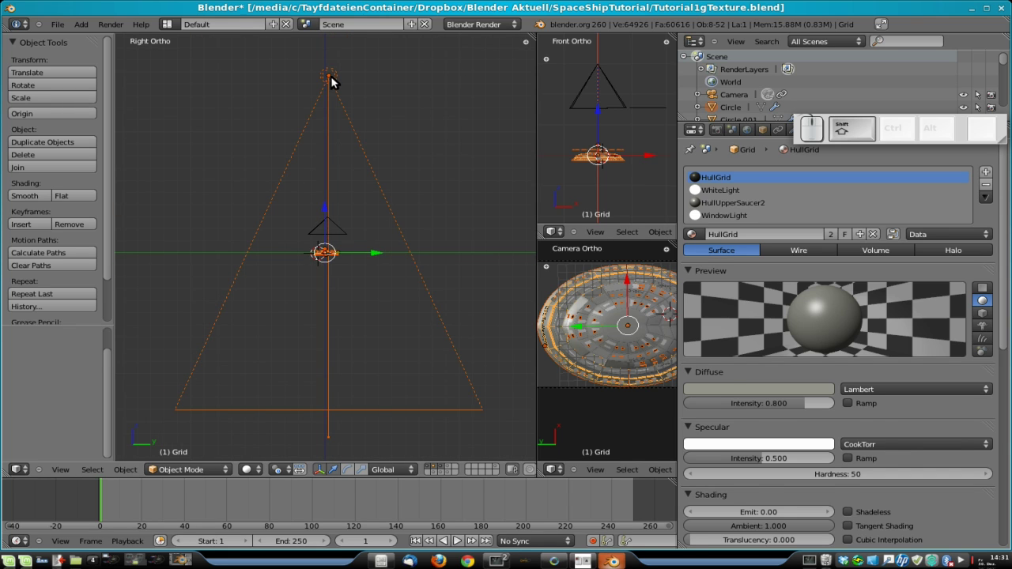
pyautogui.keyDown('shift'); pyautogui.rightClick(332, 77); pyautogui.keyUp('shift')
pyautogui.keyDown('shift'); pyautogui.rightClick(329, 79); pyautogui.keyUp('shift')
pyautogui.scroll(7, 339, 337)
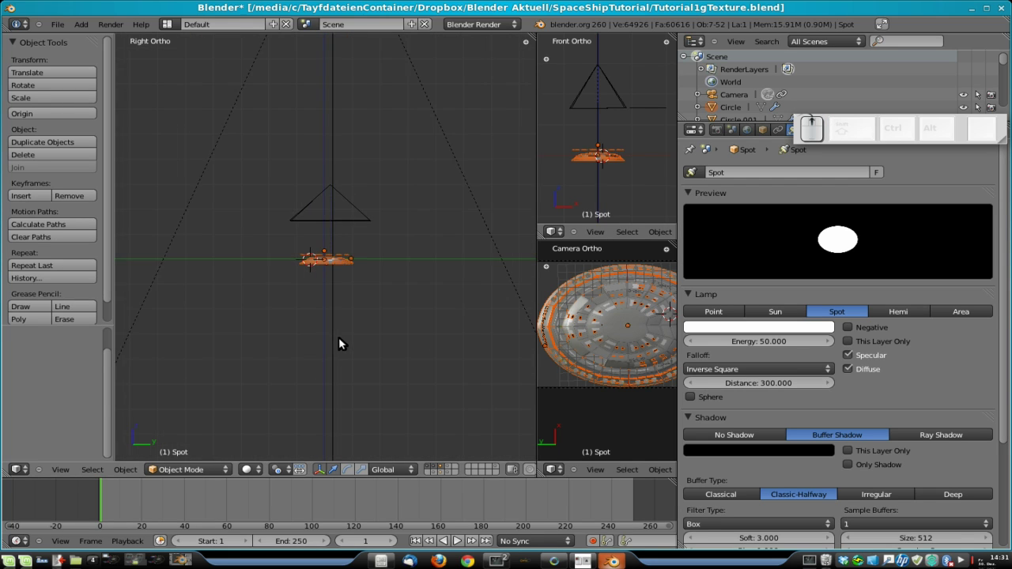
pyautogui.moveTo(346, 311); pyautogui.dragTo(431, 265, button='middle')
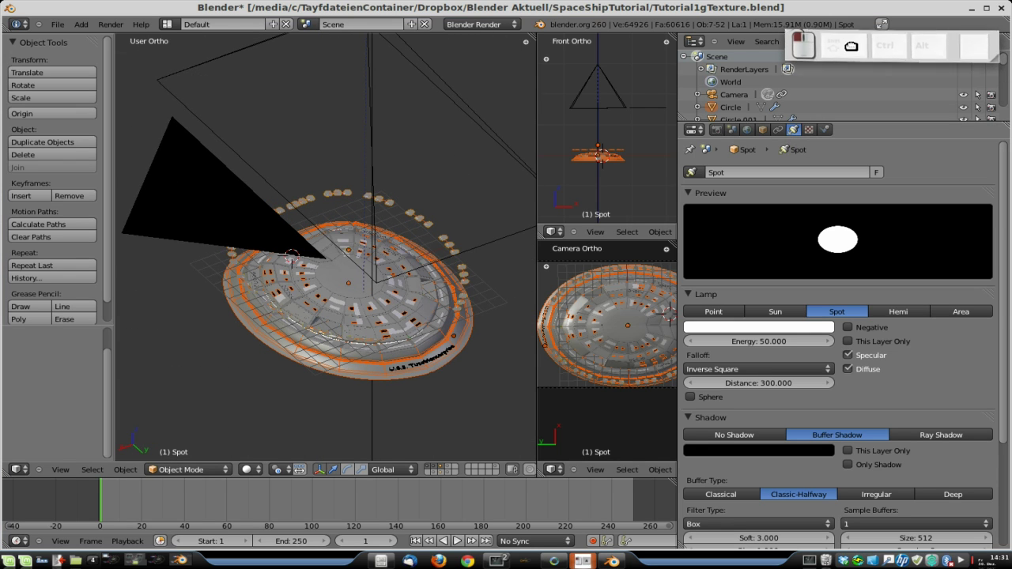
# Step: Add the active Spot object to a new group and name the group "Surface Texture"
pyautogui.click(764, 130)
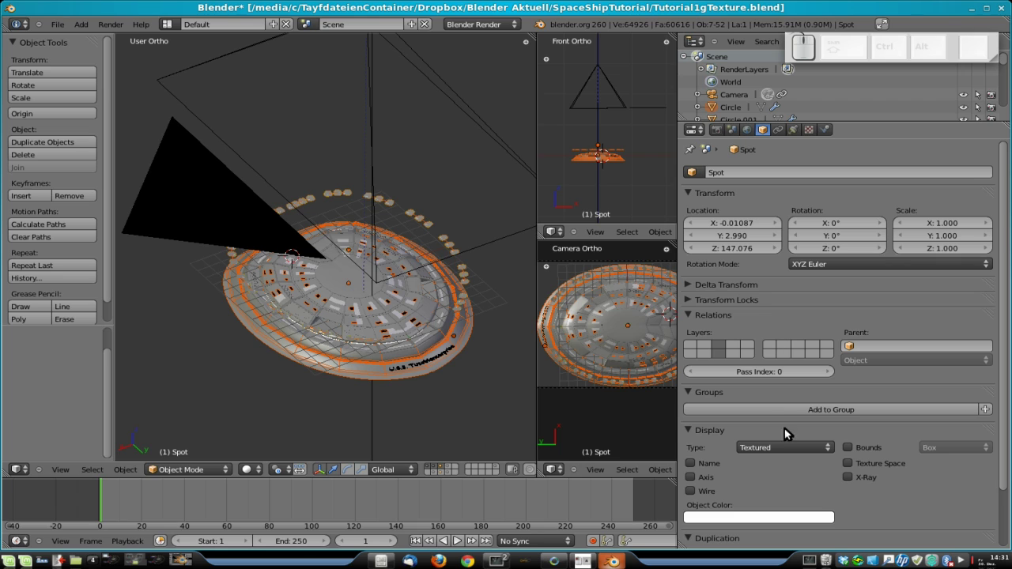
pyautogui.click(741, 411)
pyautogui.click(986, 410)
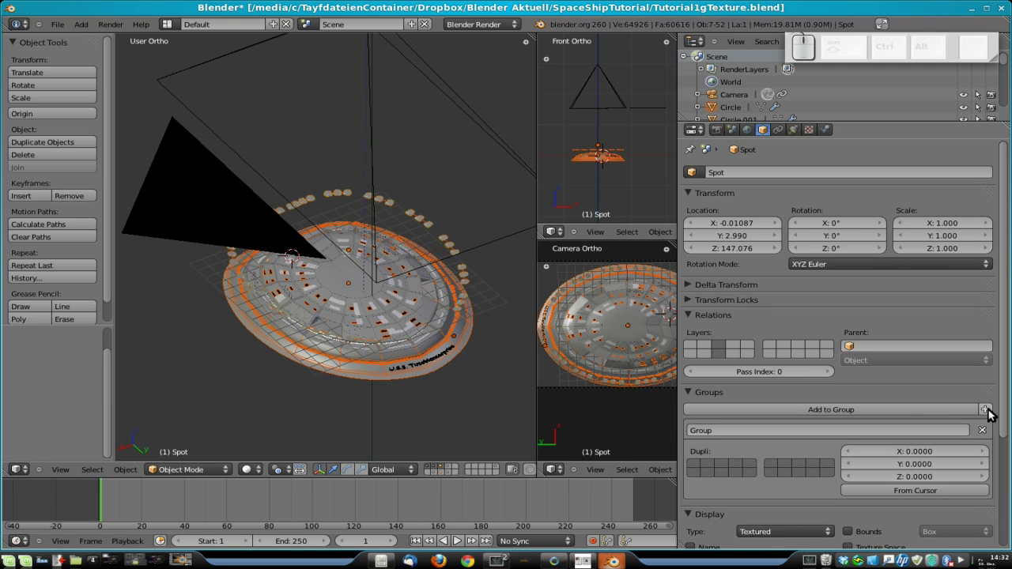
pyautogui.click(811, 432)
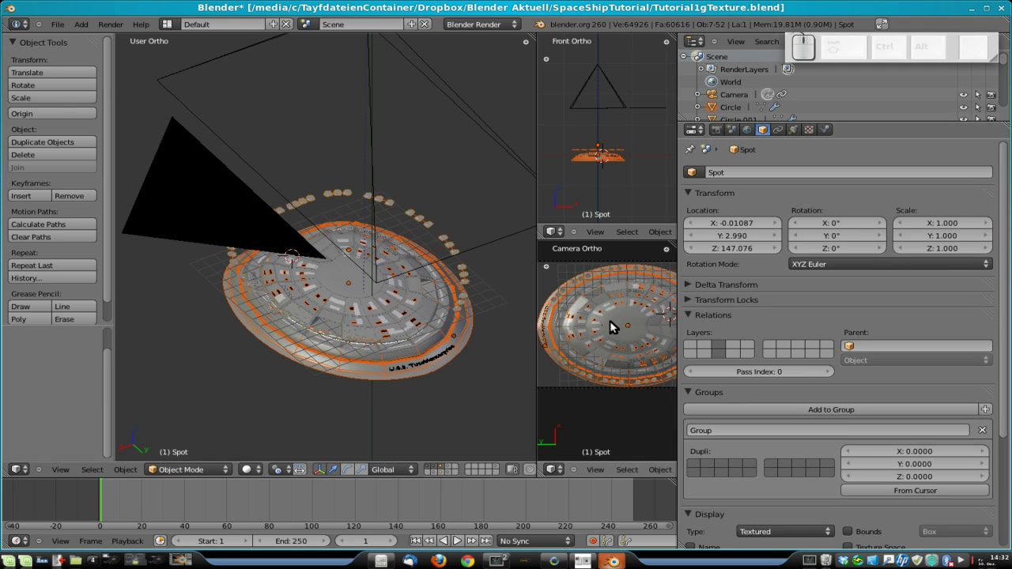
pyautogui.click(788, 430)
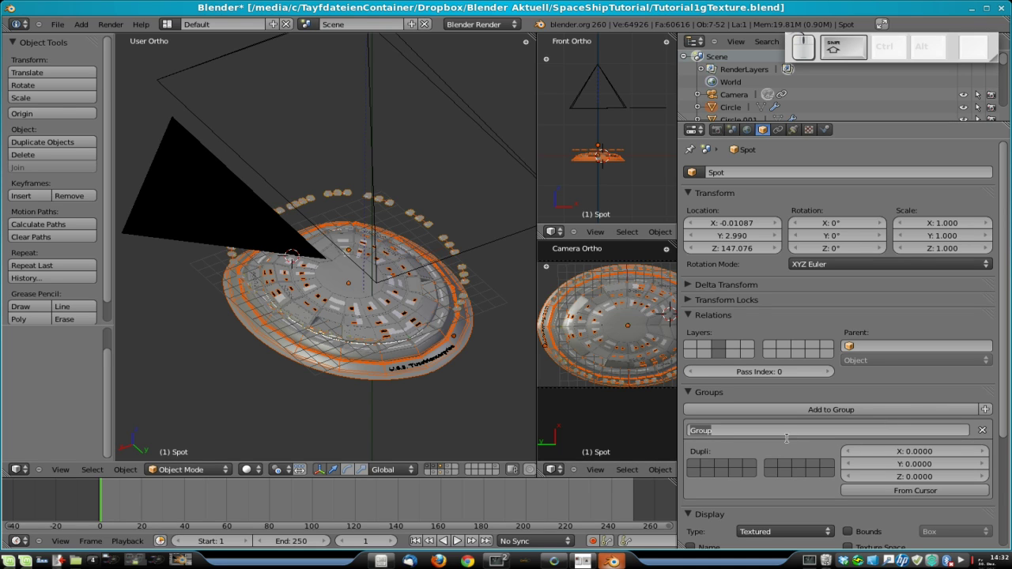
pyautogui.write('Surface Texture')
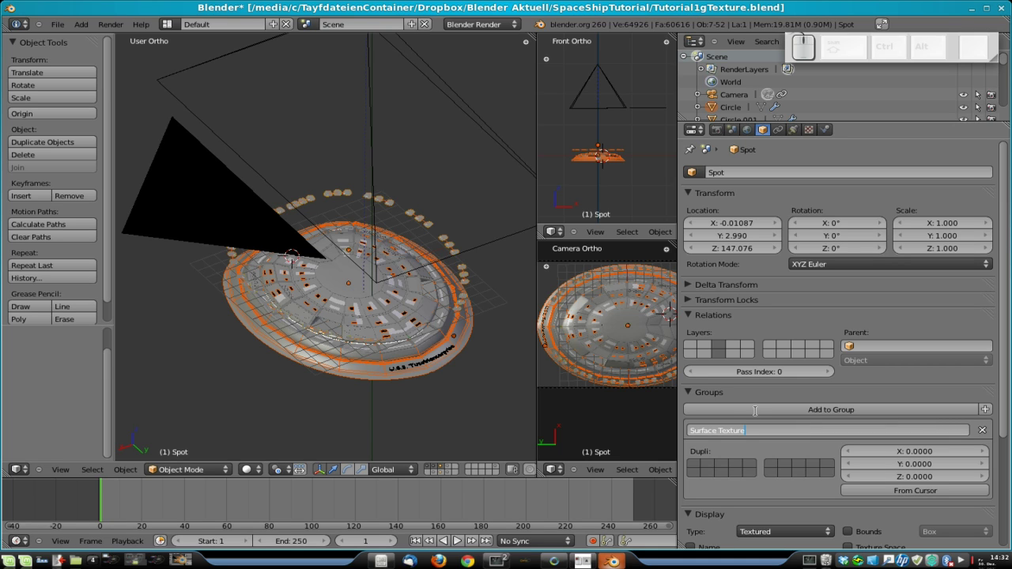
pyautogui.press('Return')
pyautogui.scroll(-2, 910, 446)
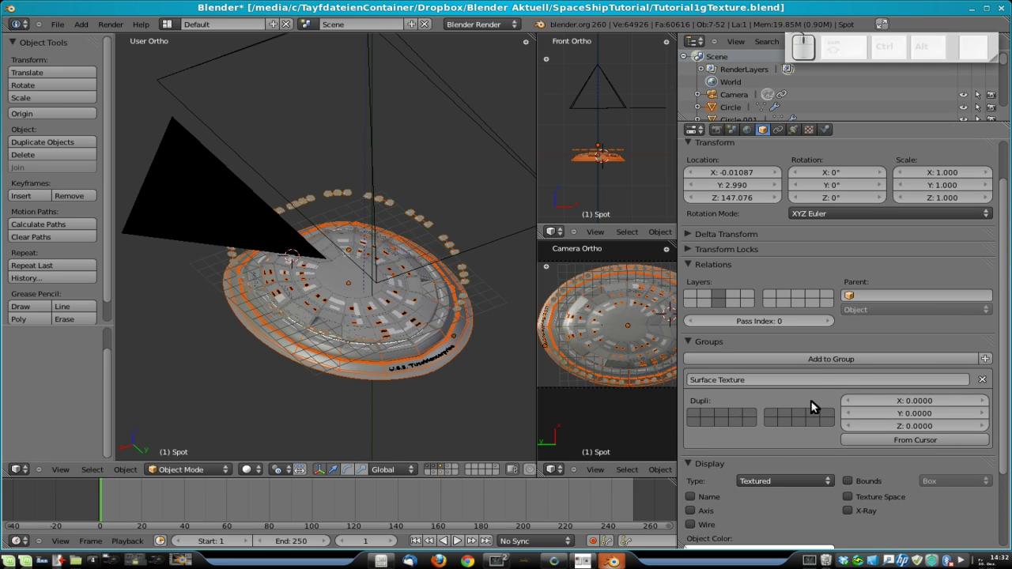
pyautogui.scroll(-3, 803, 427)
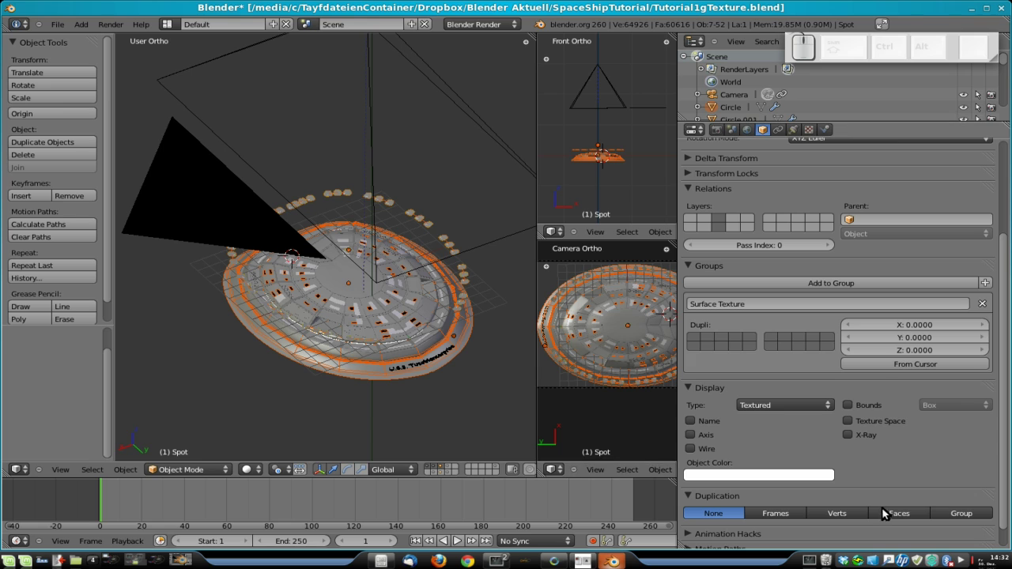
pyautogui.rightClick(967, 561)
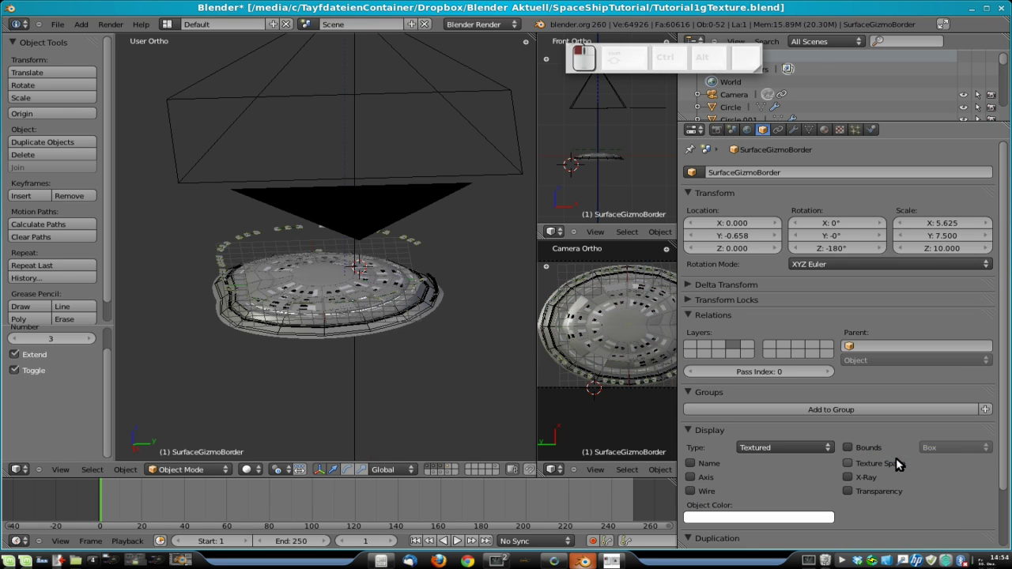
# Step: Show the fourth layer together with the layers already visible in the main 3D view
pyautogui.scroll(-1, 413, 265)
pyautogui.scroll(3, 409, 274)
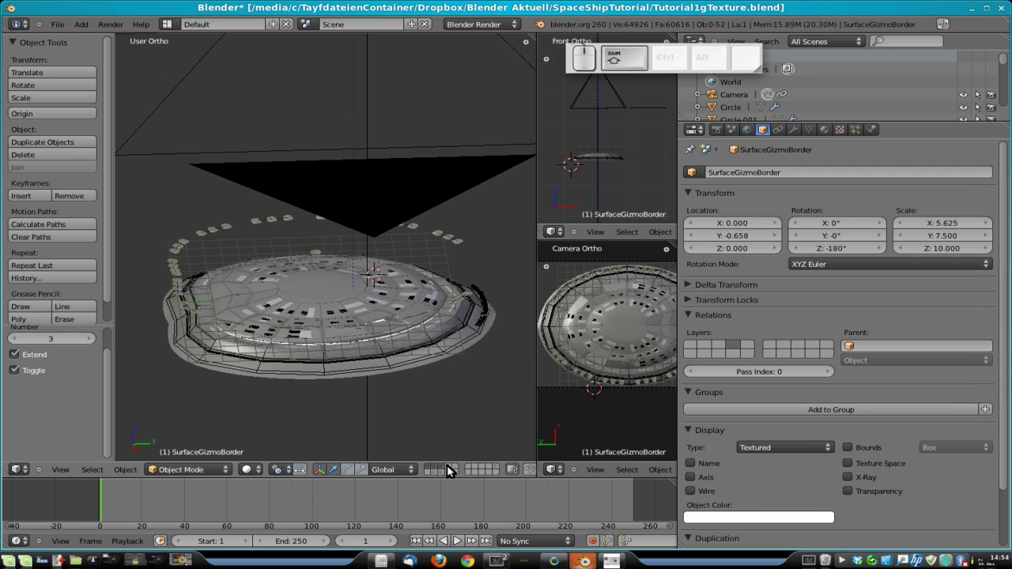
pyautogui.keyDown('shift'); pyautogui.click(447, 471); pyautogui.keyUp('shift')
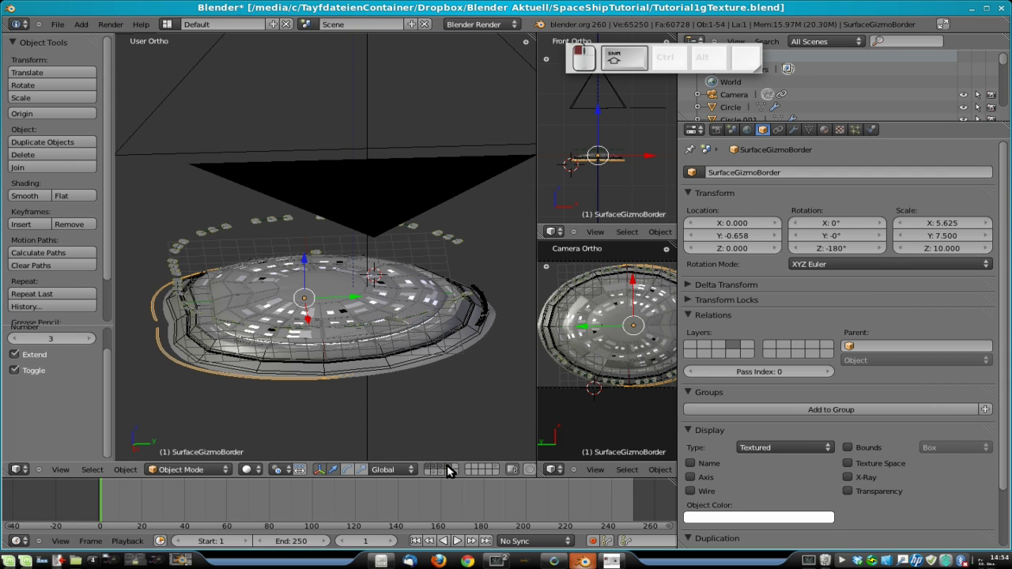
pyautogui.moveTo(369, 318); pyautogui.dragTo(382, 266, button='middle')
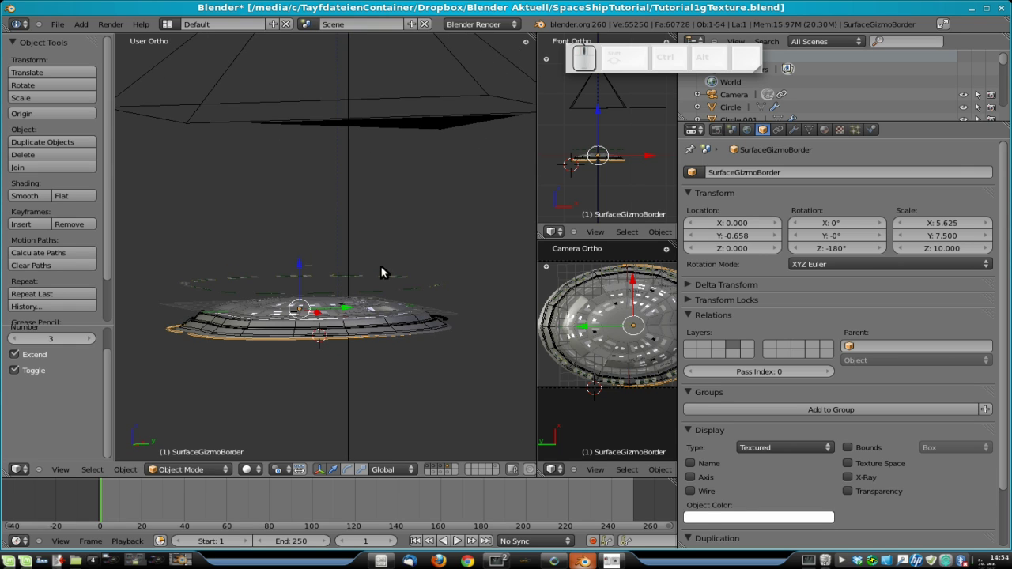
# Step: Box-select all the saucer objects and leave the Spot lamp out of the selection
pyautogui.press('a')
pyautogui.press('b')
pyautogui.moveTo(483, 251); pyautogui.dragTo(95, 389)
pyautogui.keyDown('shift'); pyautogui.click(350, 172); pyautogui.keyUp('shift')
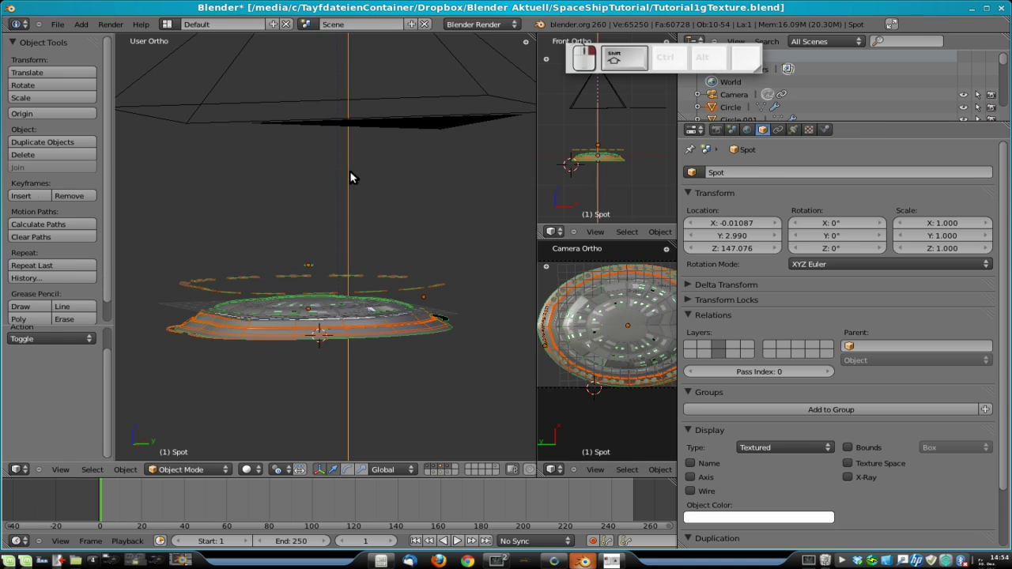
pyautogui.keyDown('shift'); pyautogui.click(350, 172); pyautogui.keyUp('shift')
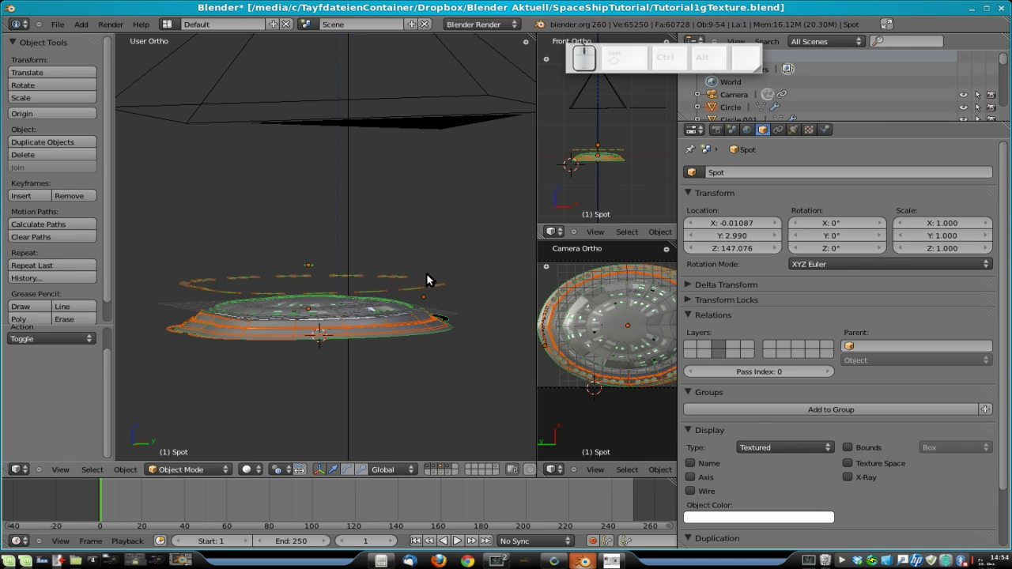
# Step: Create a new group from the selected saucer objects and name it "SurfaceTextureGroup"
pyautogui.hotkey('ctrl', 'g')
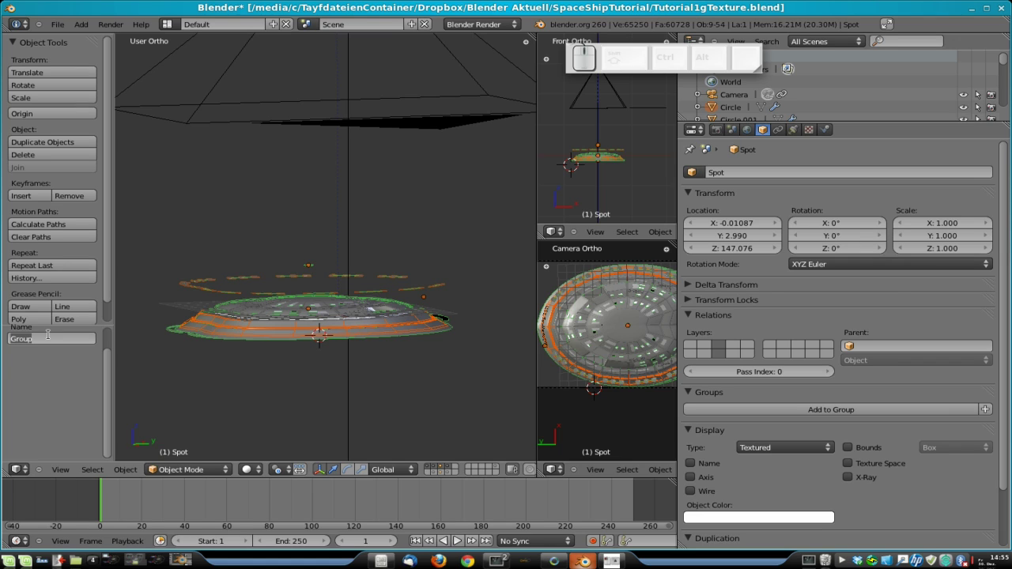
pyautogui.press('shift')
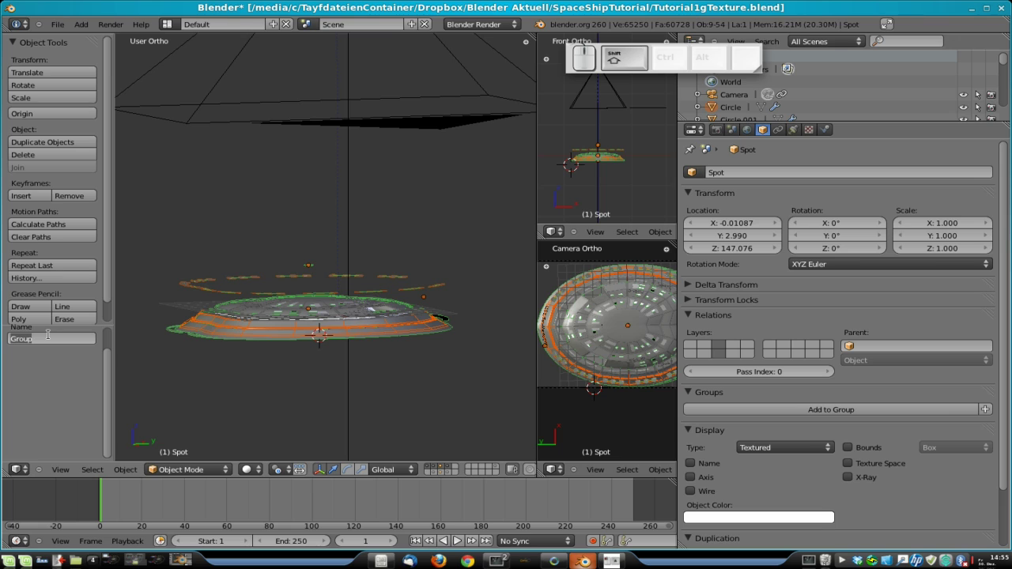
pyautogui.write('SurfaceTex')
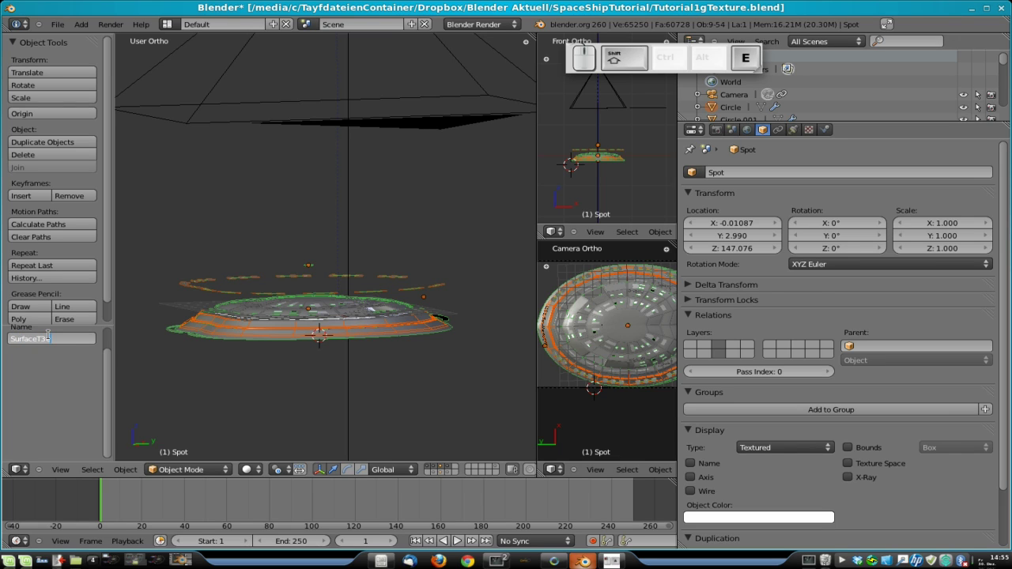
pyautogui.write('tureGroup')
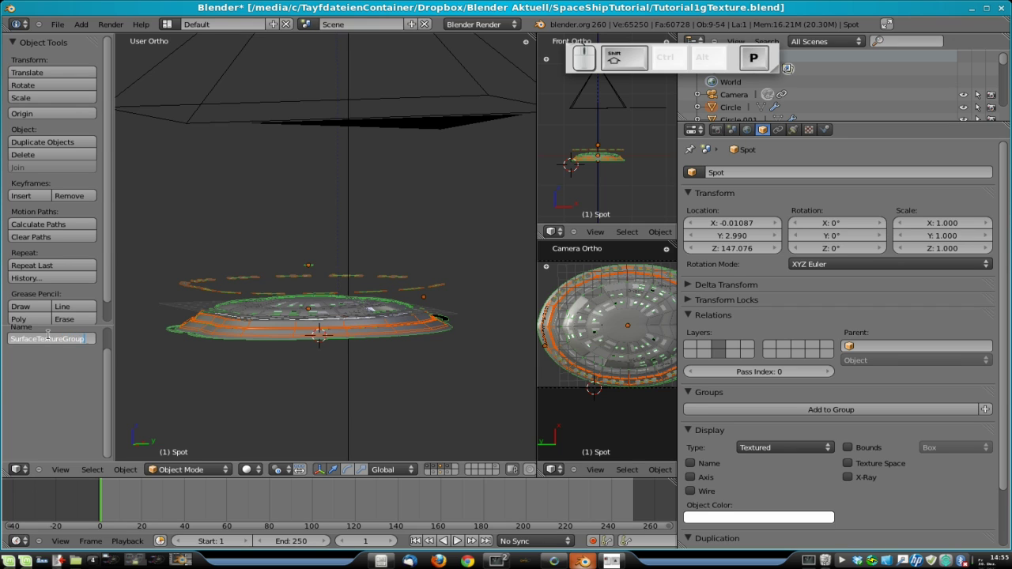
pyautogui.press('Return')
# Step: Save over Tutorial1gTexture.blend and open the recent file "Tutorial3f -Optimizing the texture shading.blend"
pyautogui.hotkey('ctrl', 's')
pyautogui.click(222, 334)
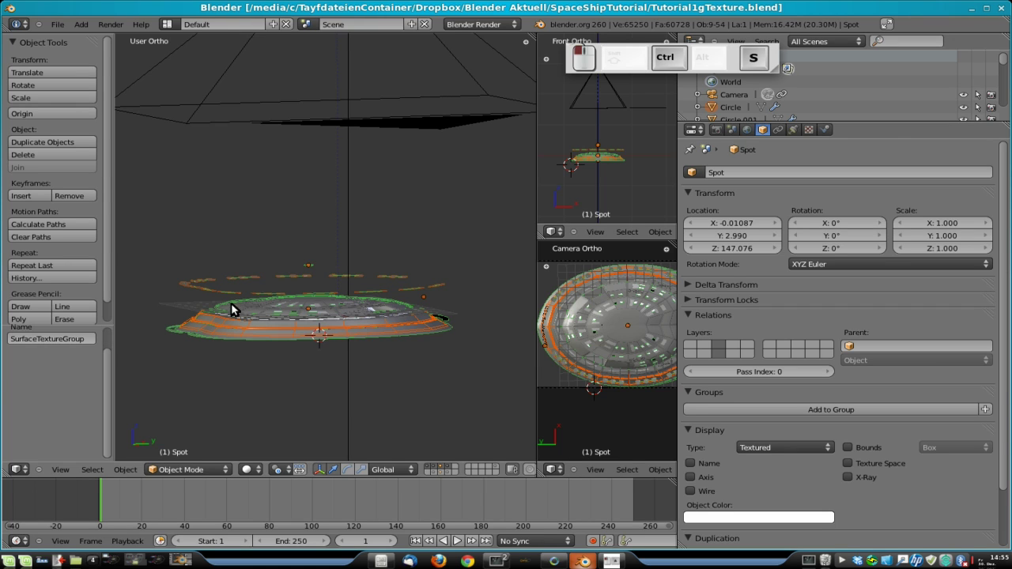
pyautogui.click(57, 24)
pyautogui.moveTo(111, 62)
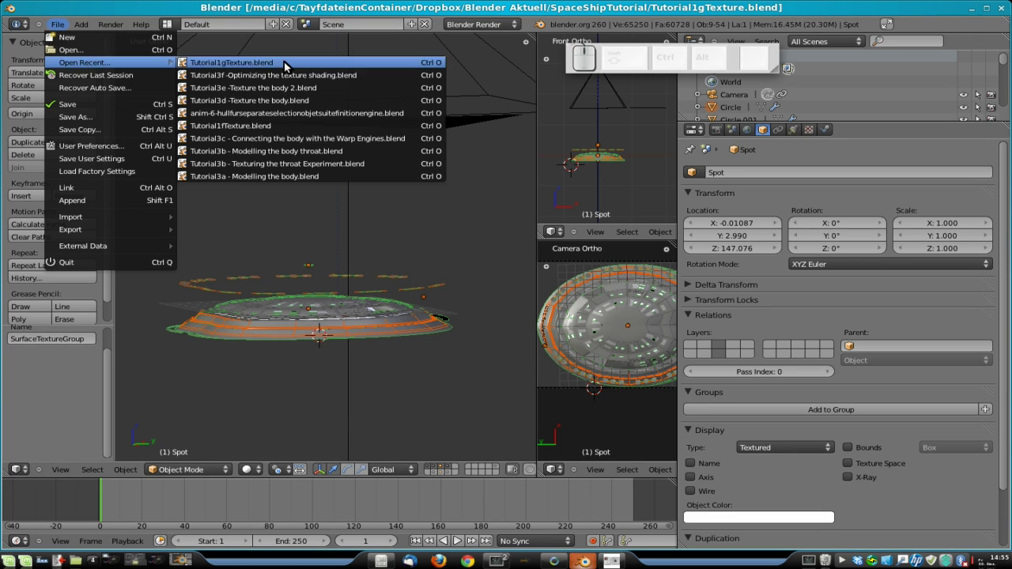
pyautogui.click(282, 75)
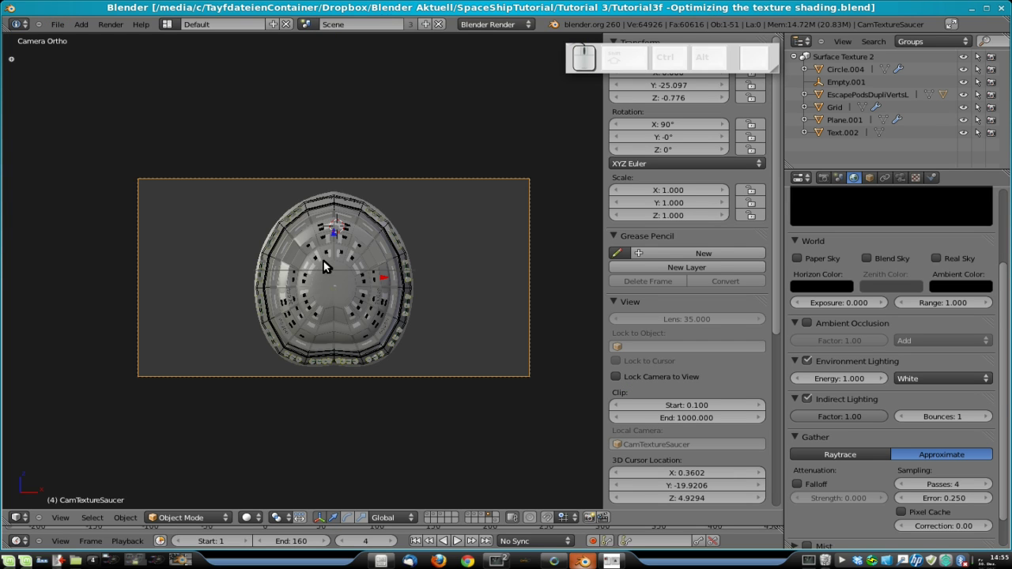
# Step: Delete all the old saucer texture objects of the group Surface Texture 2, leaving the camera CamTextureSaucer out of the selection
pyautogui.press('a')
pyautogui.press('b')
pyautogui.moveTo(226, 185); pyautogui.dragTo(446, 364)
pyautogui.press('x')
pyautogui.click(447, 366)
pyautogui.press('b')
pyautogui.moveTo(439, 186); pyautogui.dragTo(228, 367)
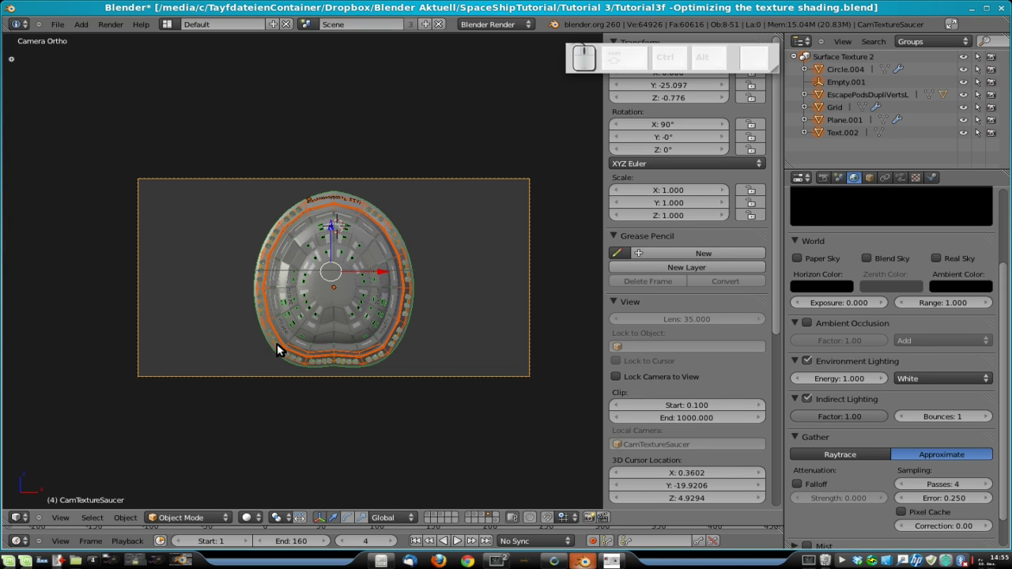
pyautogui.keyDown('shift'); pyautogui.rightClick(460, 179); pyautogui.keyUp('shift')
pyautogui.keyDown('shift'); pyautogui.rightClick(461, 179); pyautogui.keyUp('shift')
pyautogui.keyDown('shift'); pyautogui.rightClick(460, 179); pyautogui.keyUp('shift')
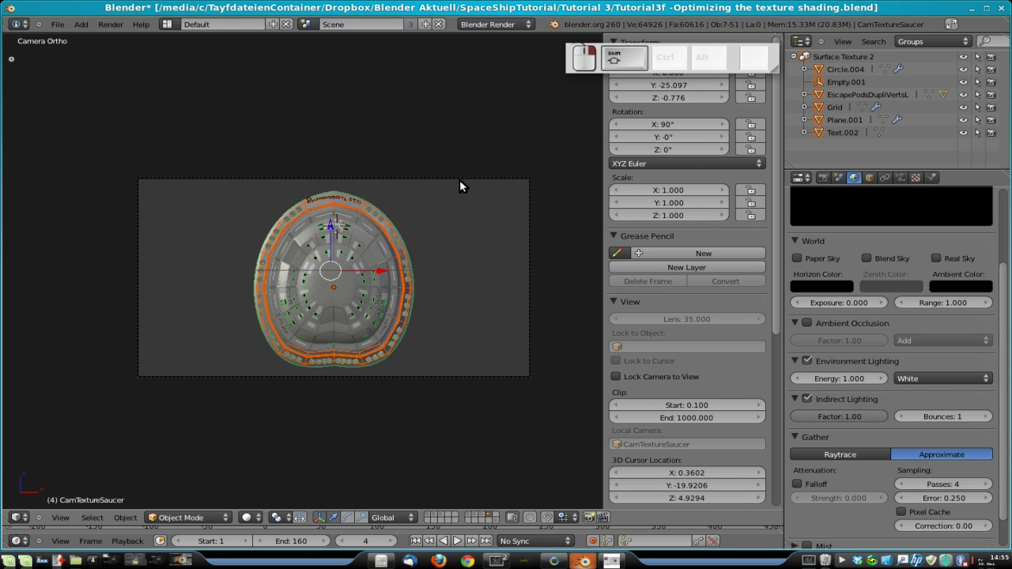
pyautogui.press('x')
pyautogui.click(447, 295)
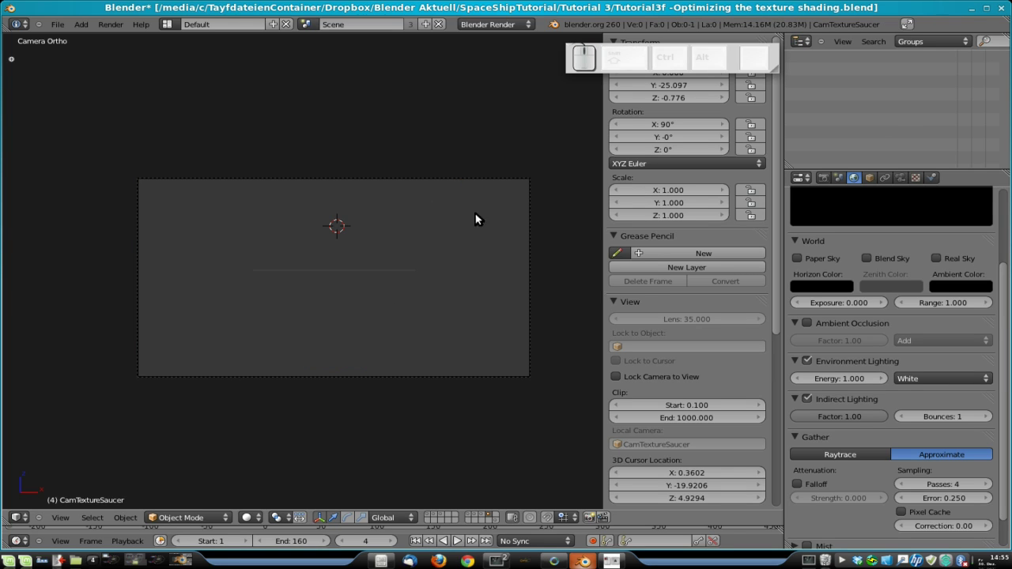
# Step: Check the neighbouring layers from the top view, then delete the leftover camera CamTextureSaucer on layer 9
pyautogui.press('KP_7')
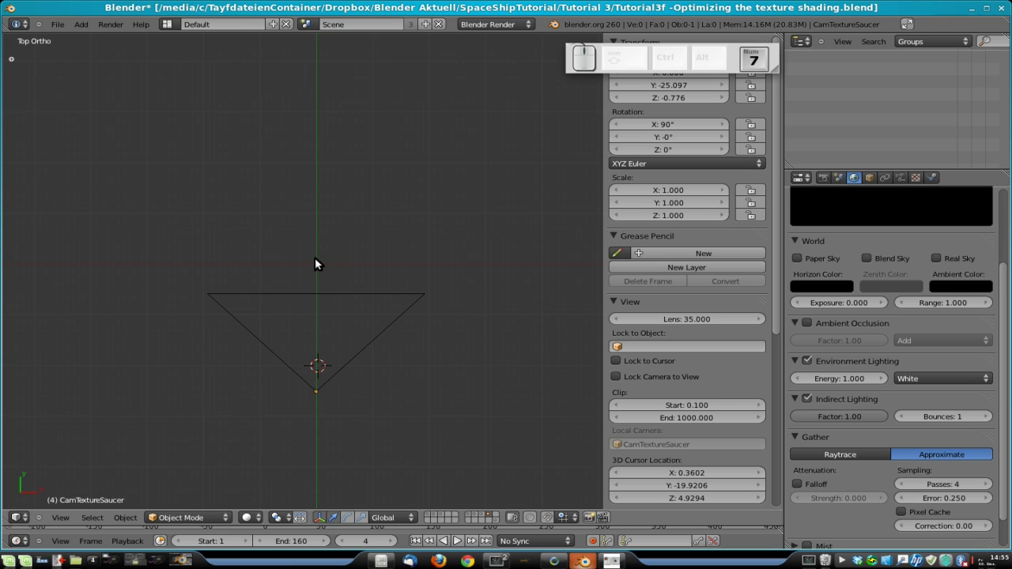
pyautogui.click(474, 514)
pyautogui.click(485, 518)
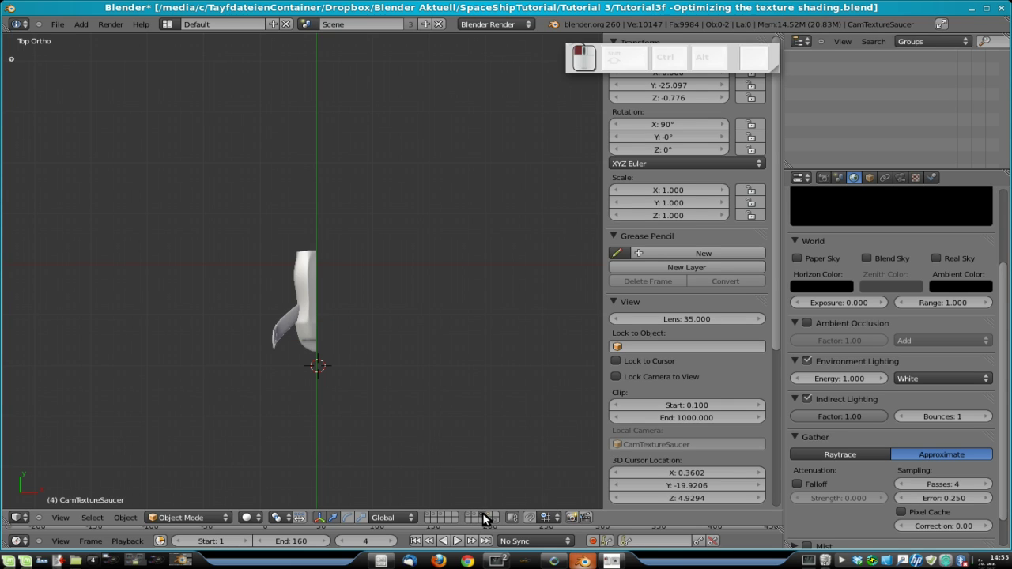
pyautogui.click(491, 513)
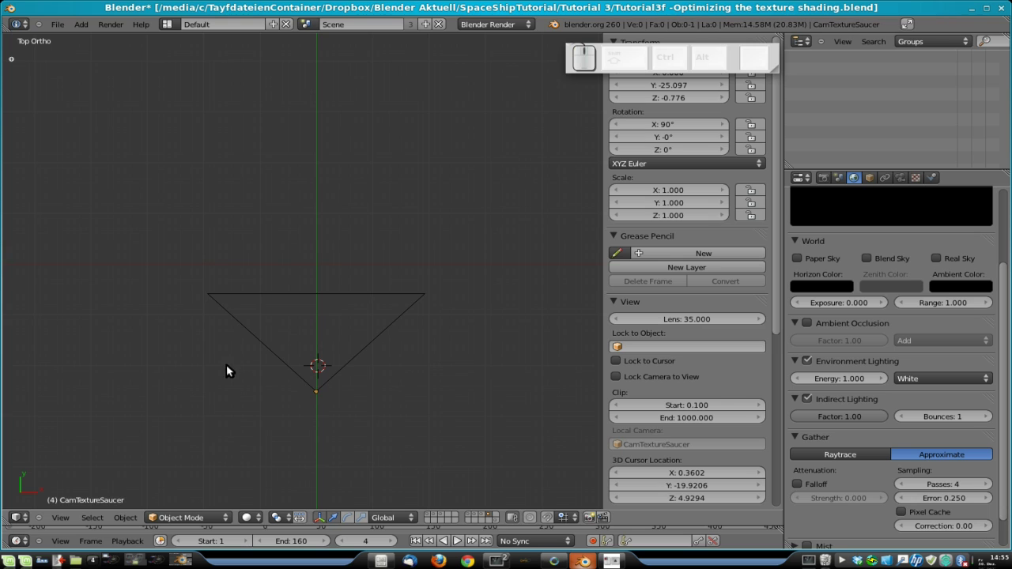
pyautogui.rightClick(366, 359)
pyautogui.scroll(-4, 363, 358)
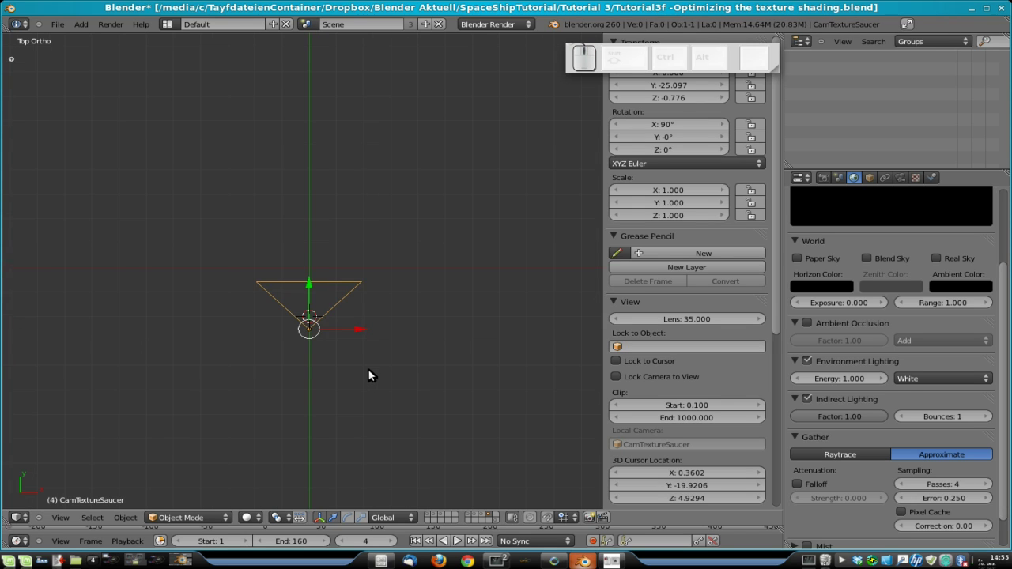
pyautogui.press('x')
pyautogui.click(368, 369)
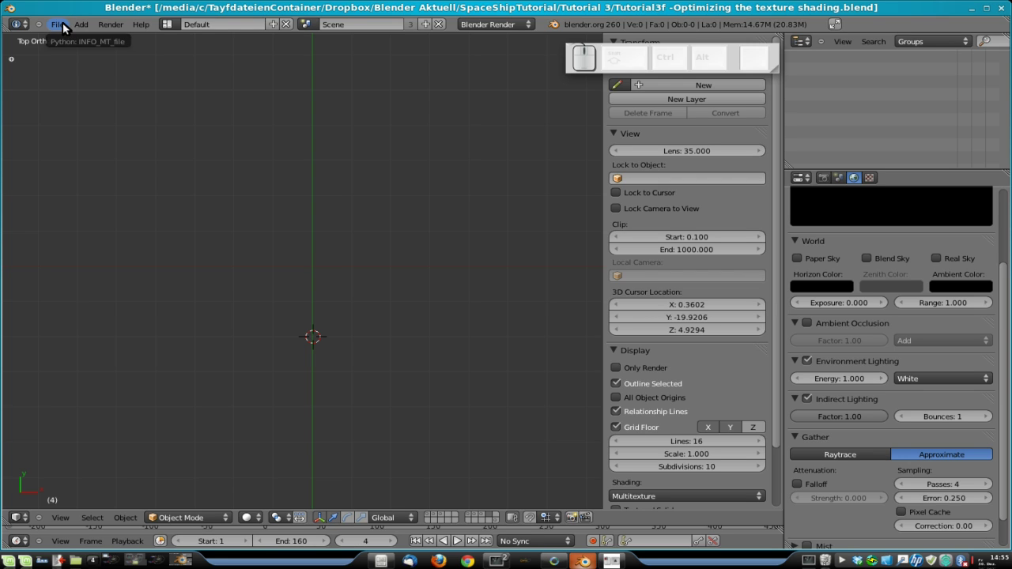
# Step: Append the group SurfaceTextureGroup from Tutorial1gTexture.blend in the SpaceShipTutorial folder
pyautogui.click(62, 22)
pyautogui.click(95, 200)
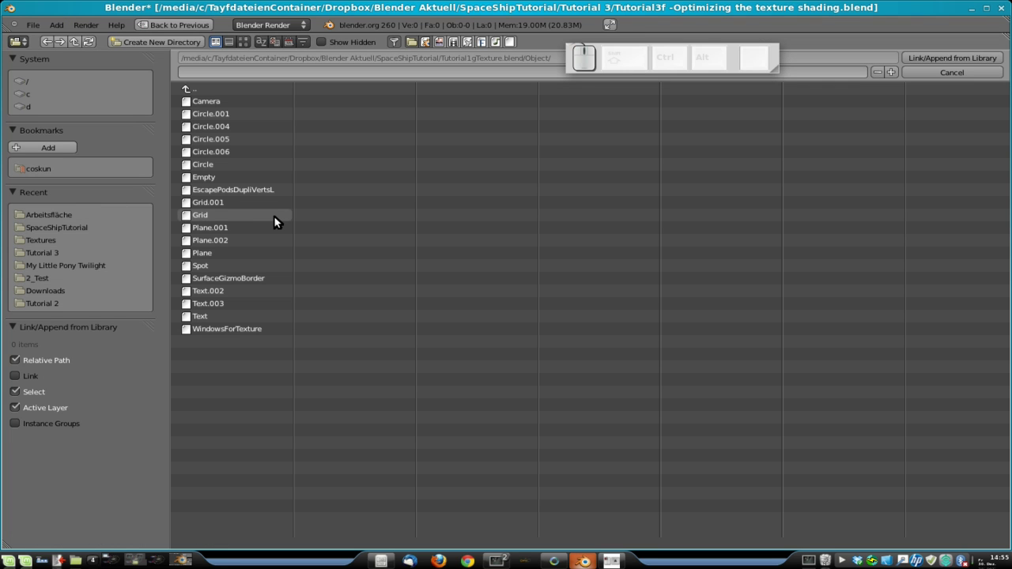
pyautogui.click(204, 88)
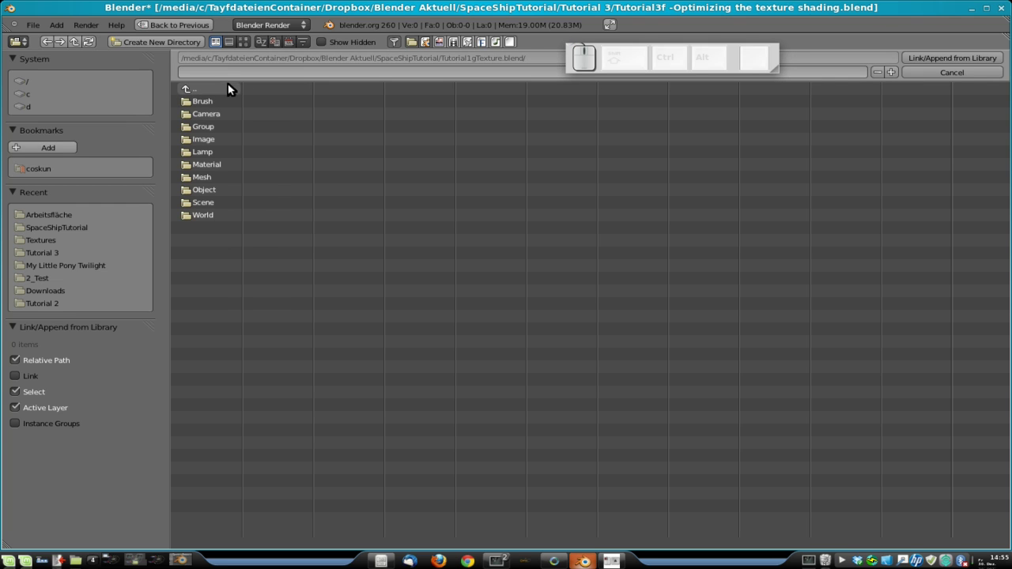
pyautogui.click(228, 87)
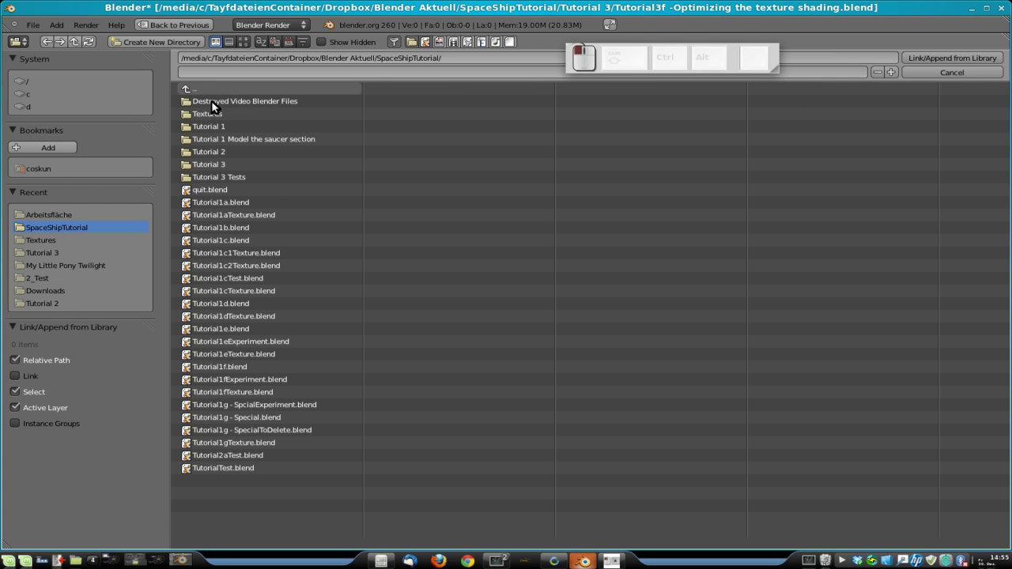
pyautogui.click(217, 440)
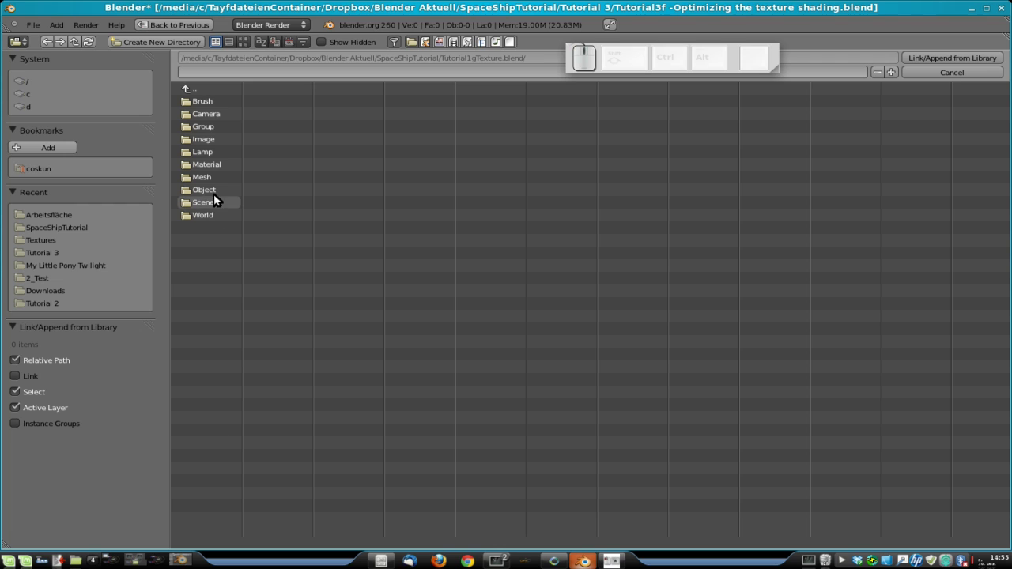
pyautogui.click(208, 127)
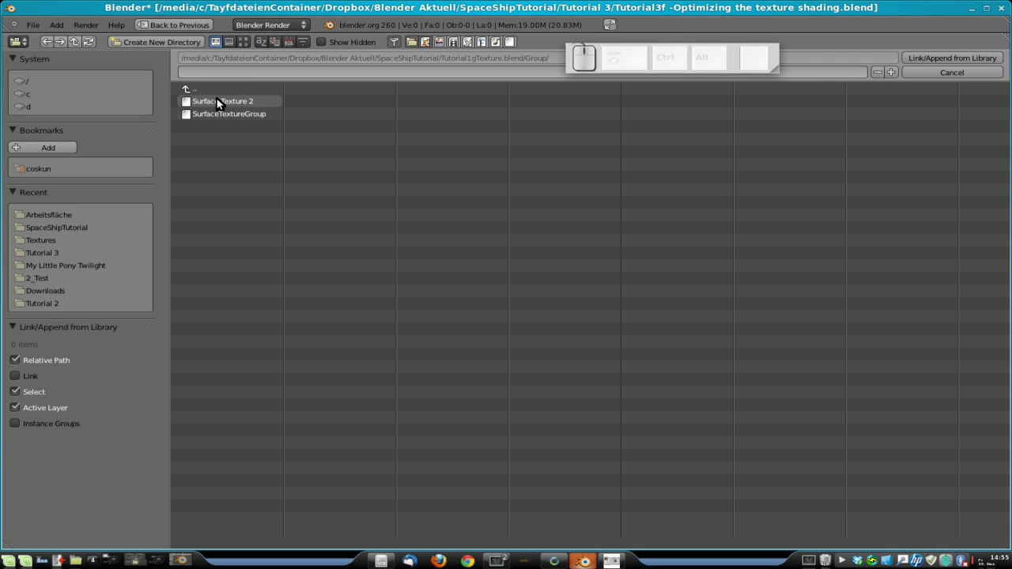
pyautogui.click(255, 114)
pyautogui.click(927, 59)
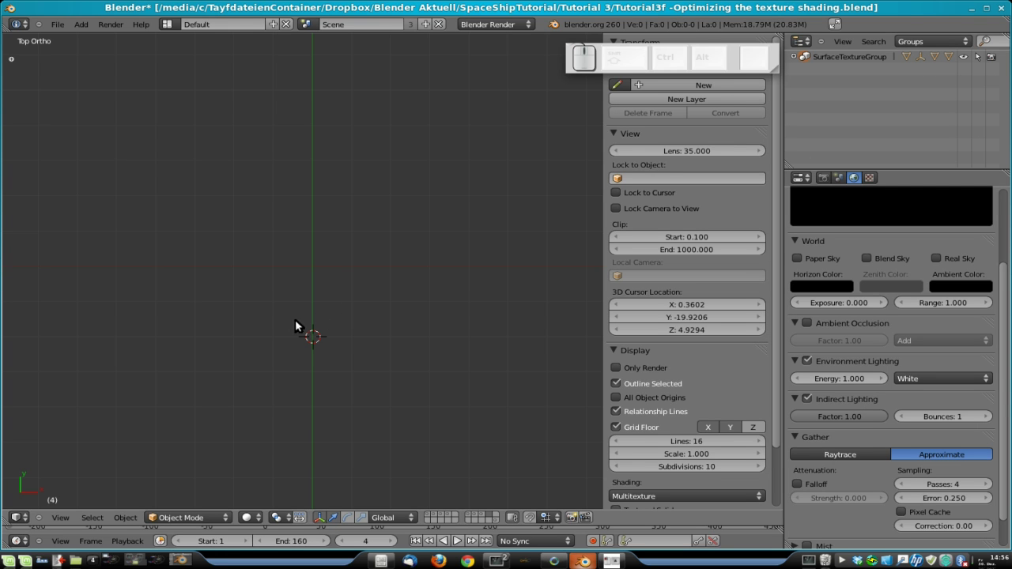
# Step: Look through layers 6 to 9 for the objects of the appended group
pyautogui.scroll(-10, 328, 315)
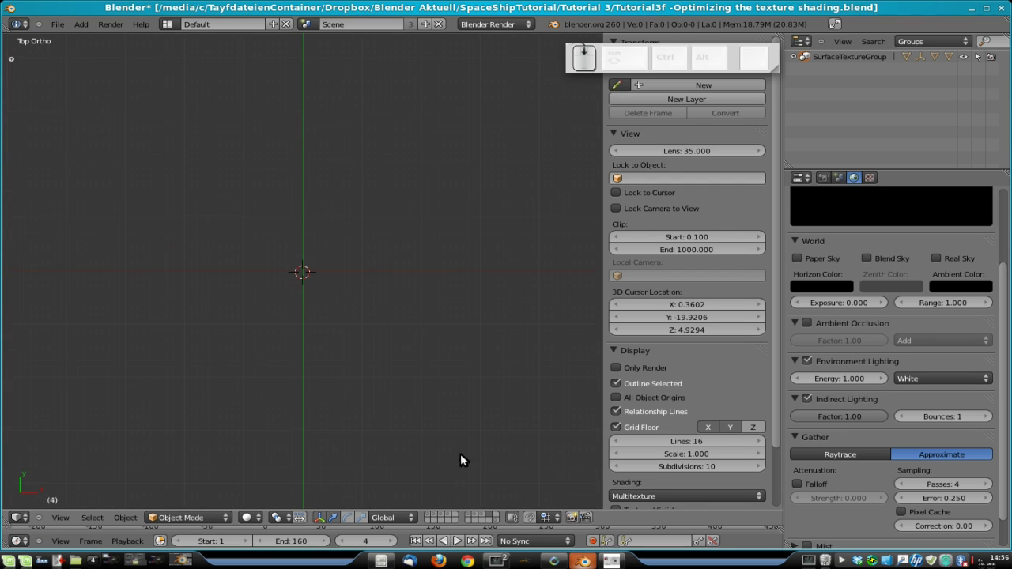
pyautogui.click(478, 515)
pyautogui.scroll(15, 422, 411)
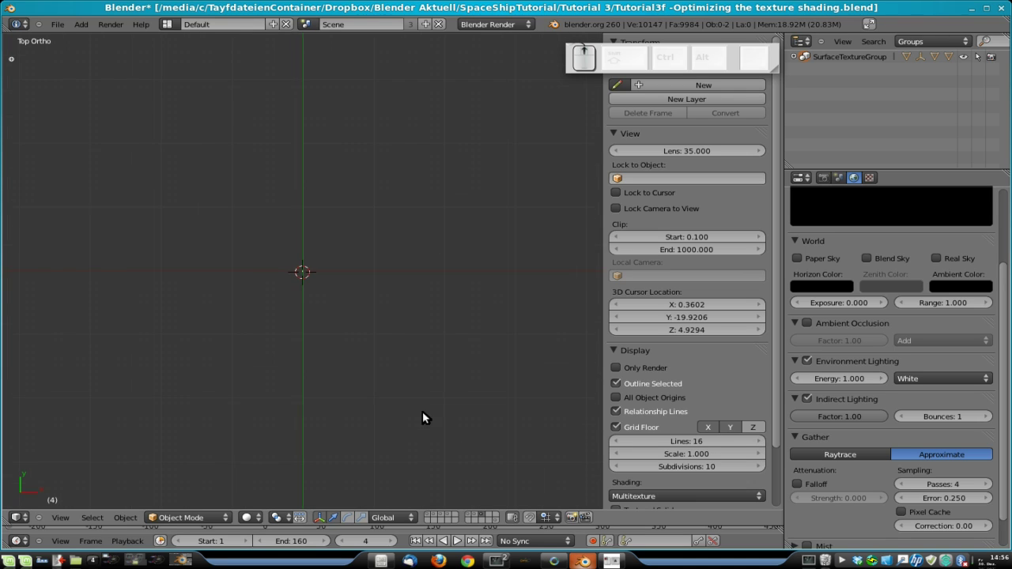
pyautogui.scroll(5, 368, 388)
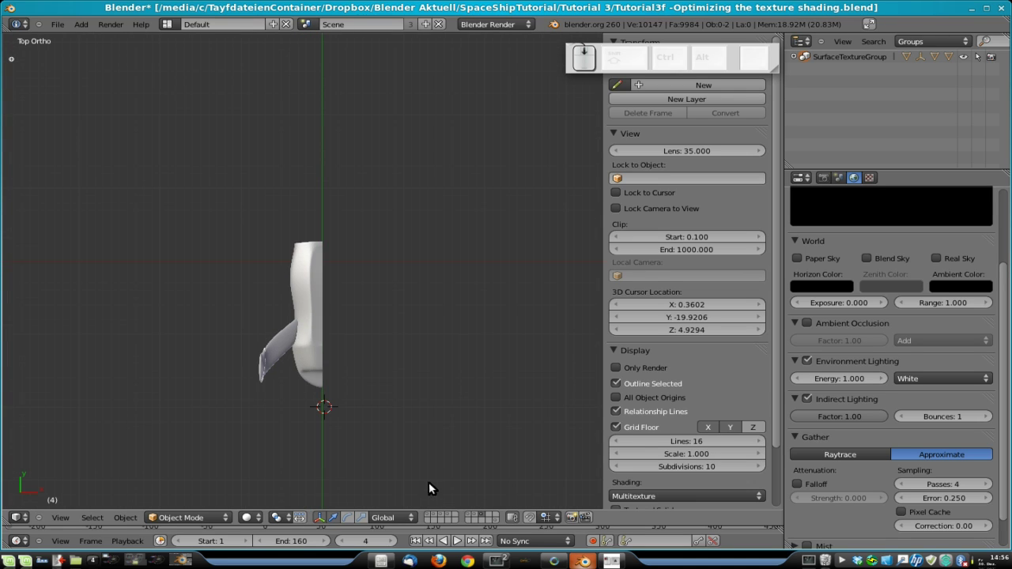
pyautogui.click(470, 515)
pyautogui.click(474, 515)
pyautogui.click(481, 512)
pyautogui.click(489, 514)
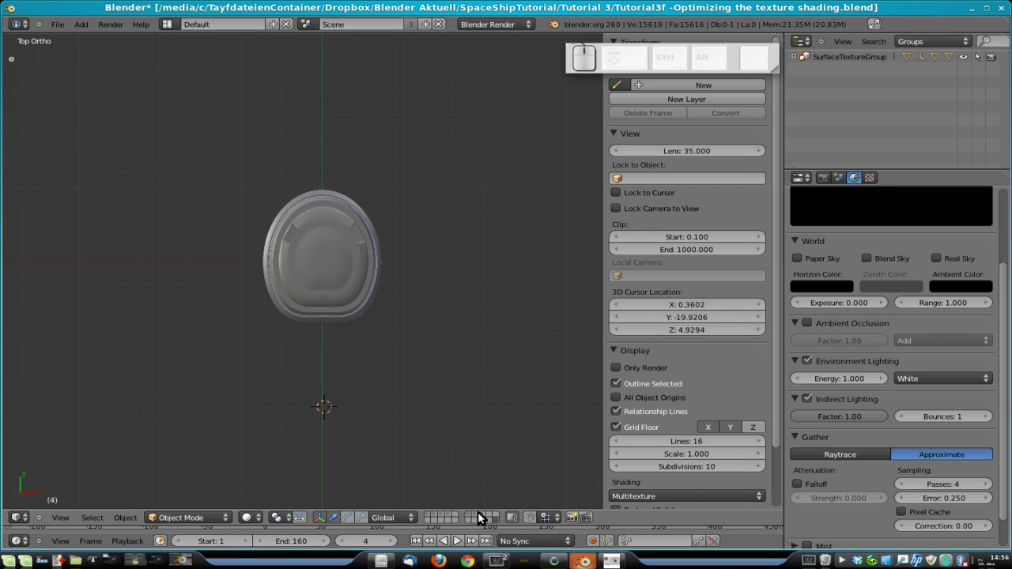
# Step: Look through layers 1 to 4 for the appended group's objects and clear the selection
pyautogui.click(469, 517)
pyautogui.click(445, 516)
pyautogui.click(448, 517)
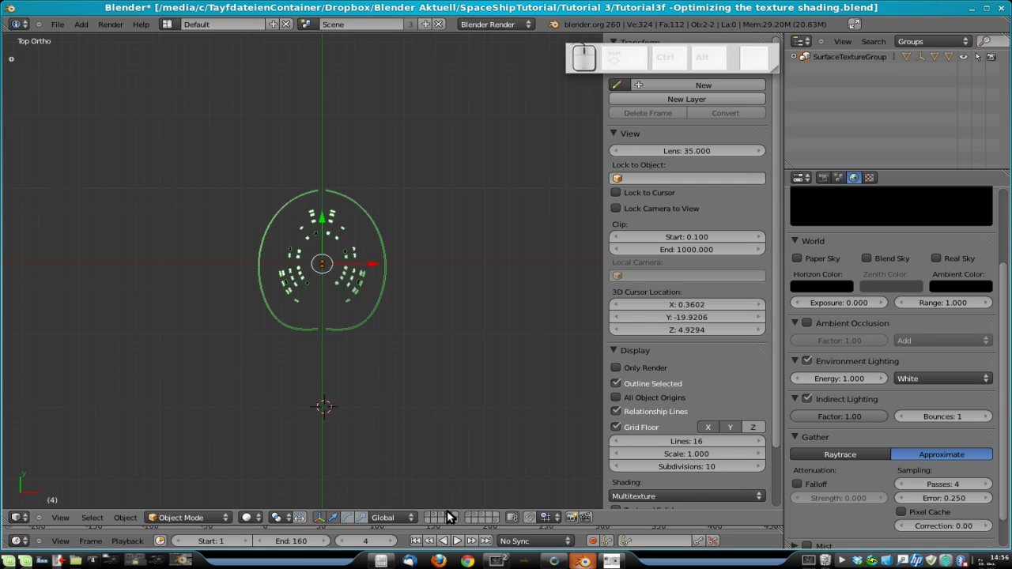
pyautogui.click(443, 514)
pyautogui.click(429, 514)
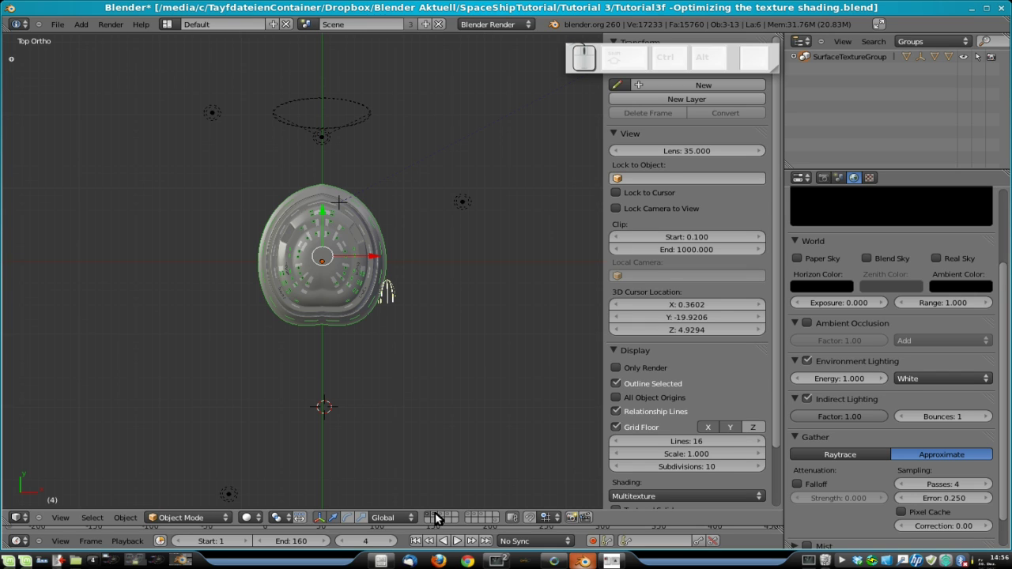
pyautogui.click(436, 518)
pyautogui.click(447, 517)
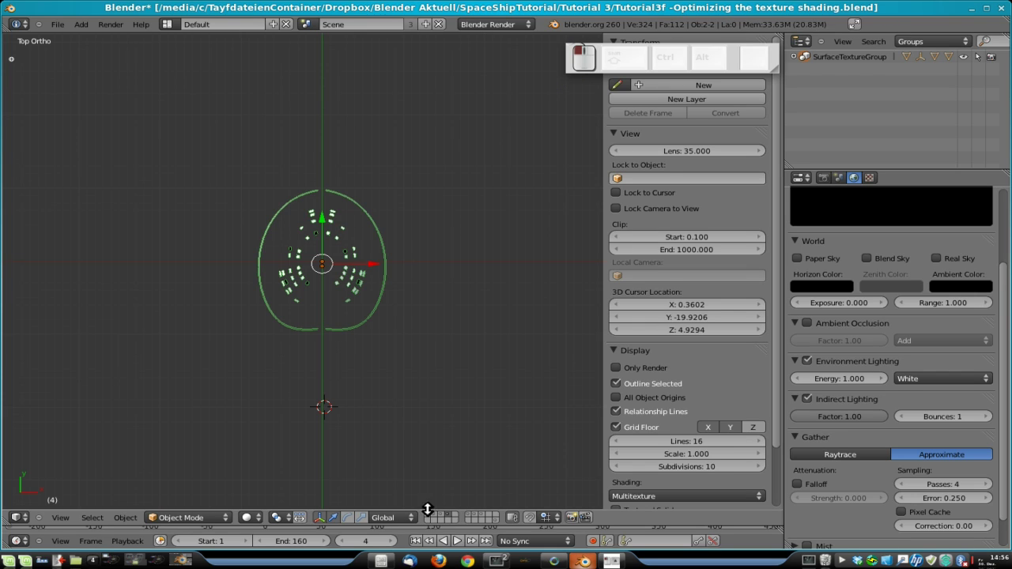
pyautogui.click(431, 515)
pyautogui.click(437, 514)
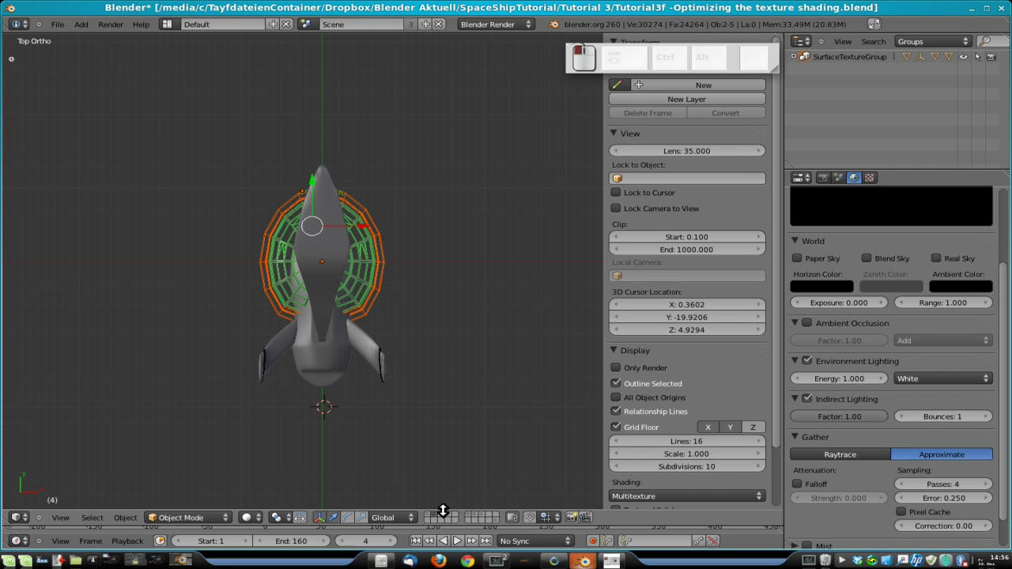
pyautogui.click(442, 518)
pyautogui.click(477, 447)
pyautogui.press('a')
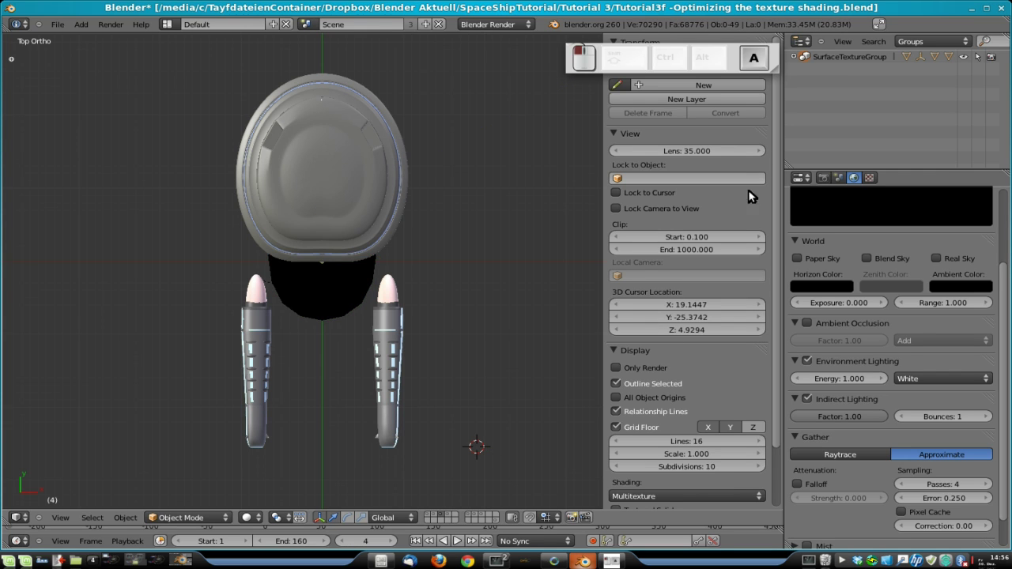
# Step: Compare the outliner's All Scenes and Groups displays and examine the objects inside SurfaceTextureGroup
pyautogui.click(932, 41)
pyautogui.click(901, 54)
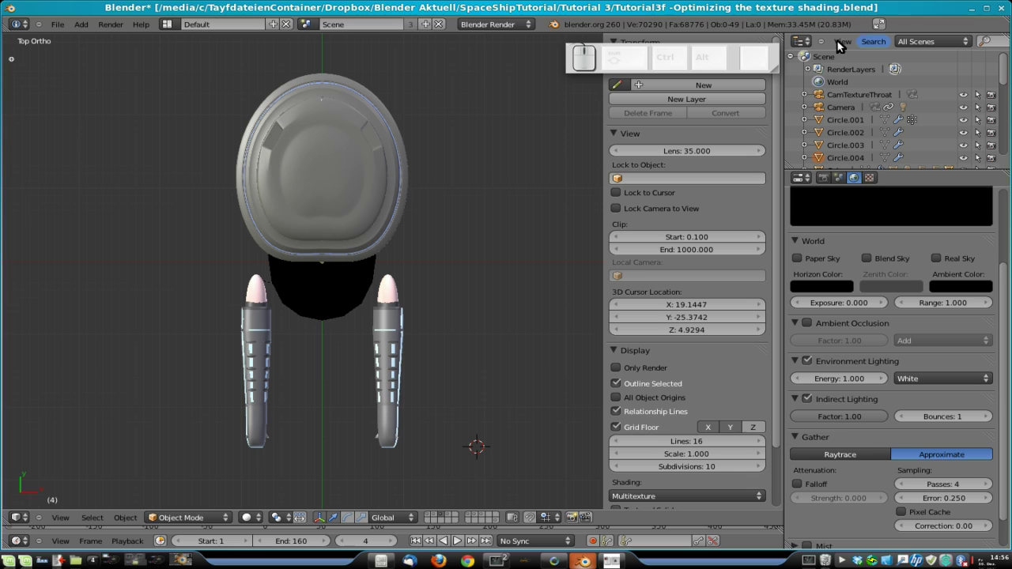
pyautogui.click(902, 41)
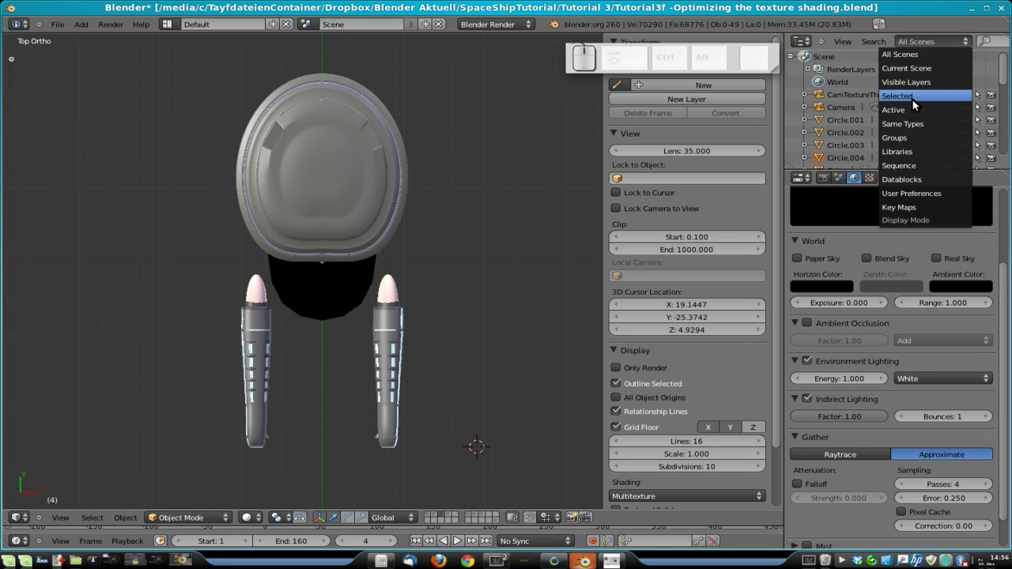
pyautogui.click(901, 138)
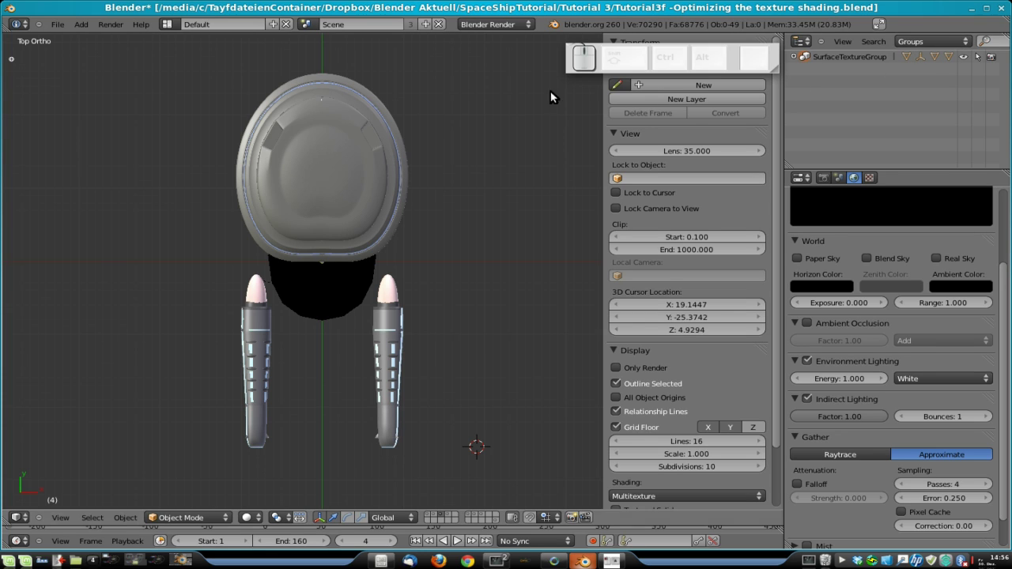
pyautogui.click(794, 57)
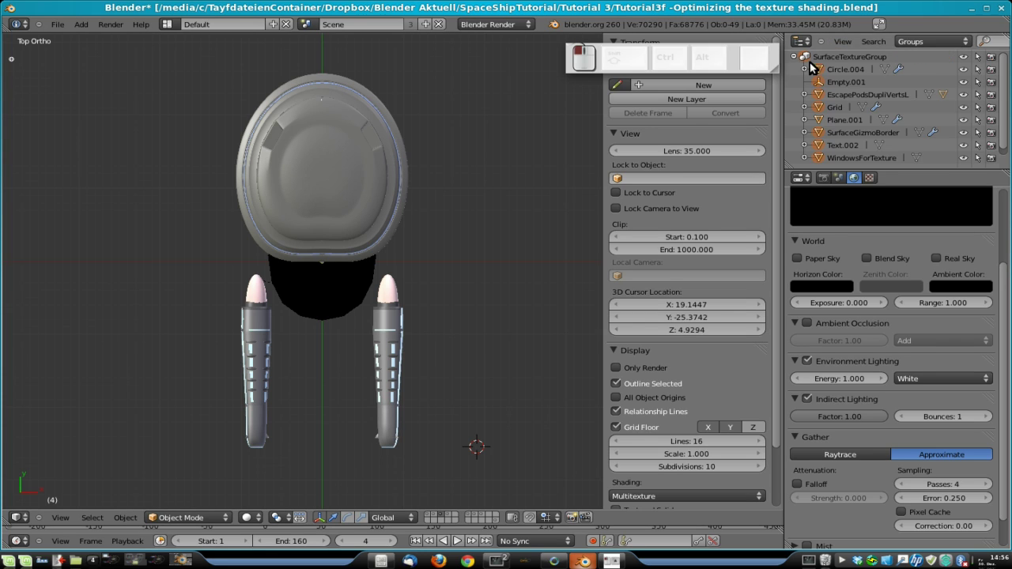
pyautogui.click(794, 57)
# Step: Show layers 1 to 4 together and select only the objects belonging to SurfaceTextureGroup
pyautogui.click(844, 57)
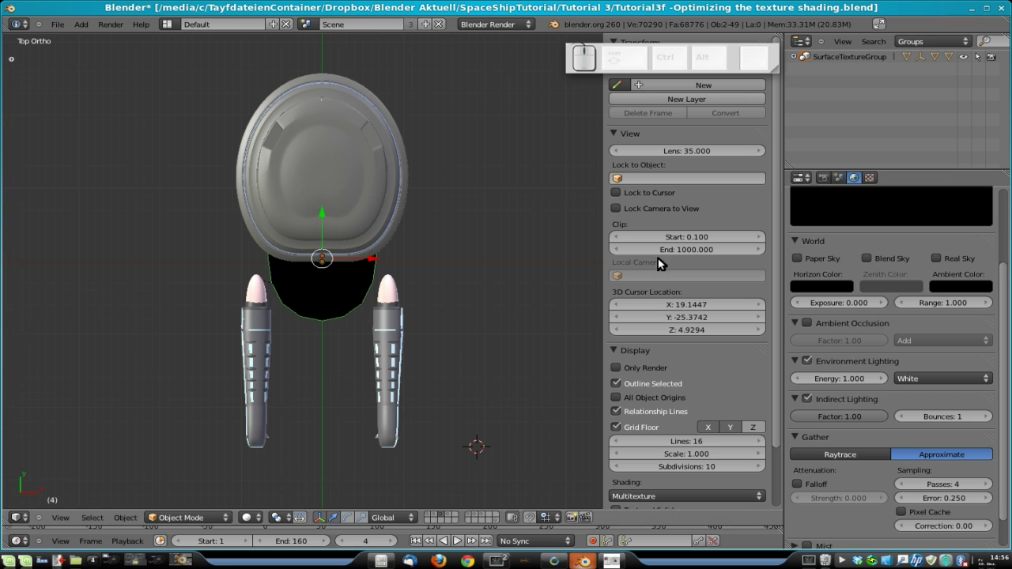
pyautogui.click(428, 514)
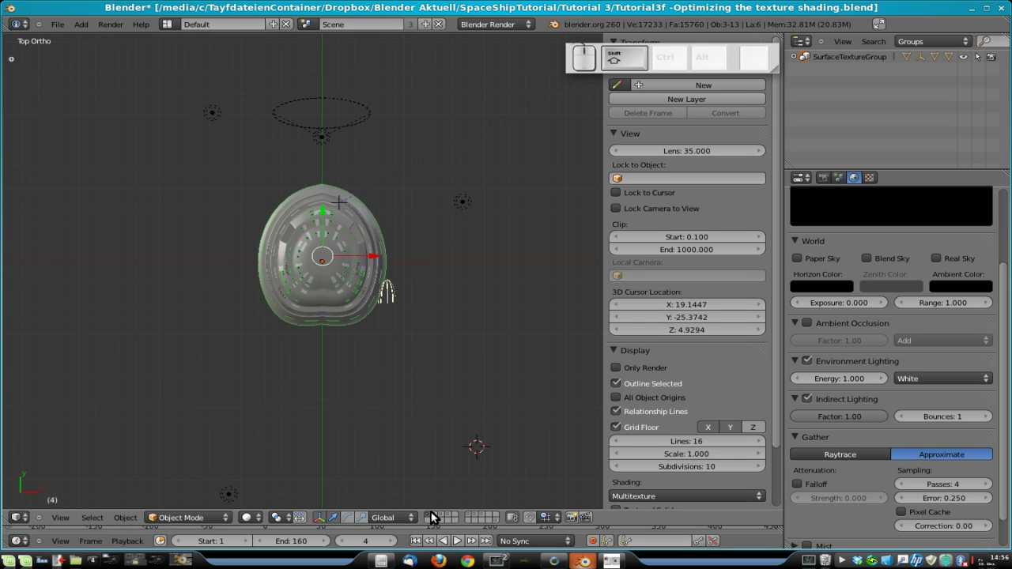
pyautogui.keyDown('shift'); pyautogui.click(433, 513); pyautogui.keyUp('shift')
pyautogui.keyDown('shift'); pyautogui.click(441, 514); pyautogui.keyUp('shift')
pyautogui.keyDown('shift'); pyautogui.click(451, 515); pyautogui.keyUp('shift')
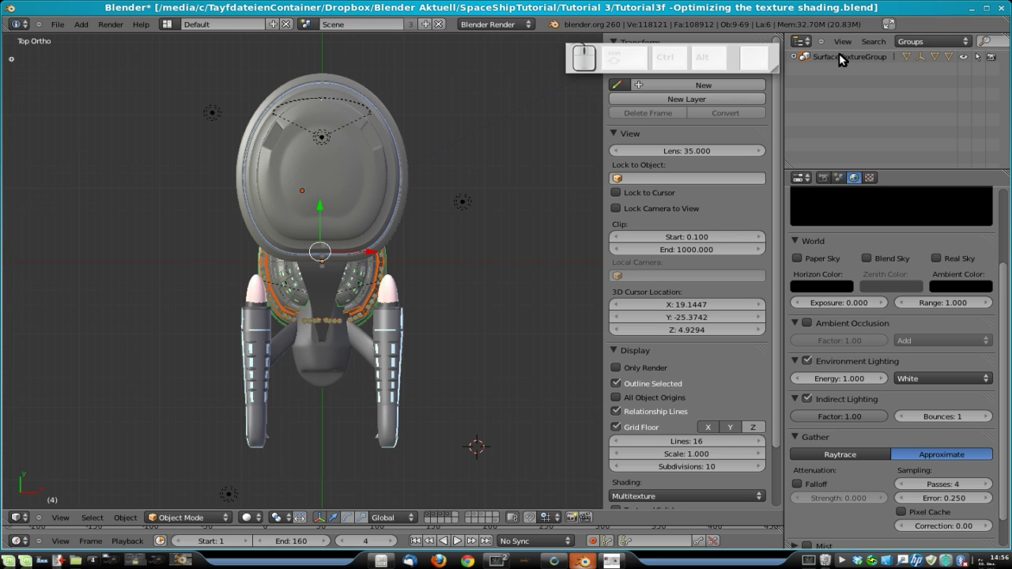
pyautogui.press('a')
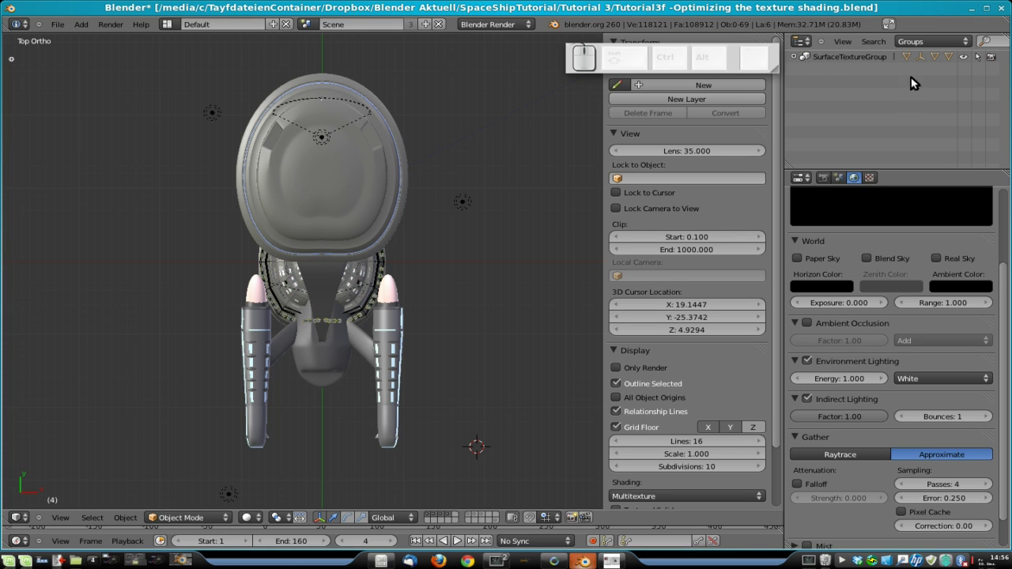
pyautogui.click(863, 56)
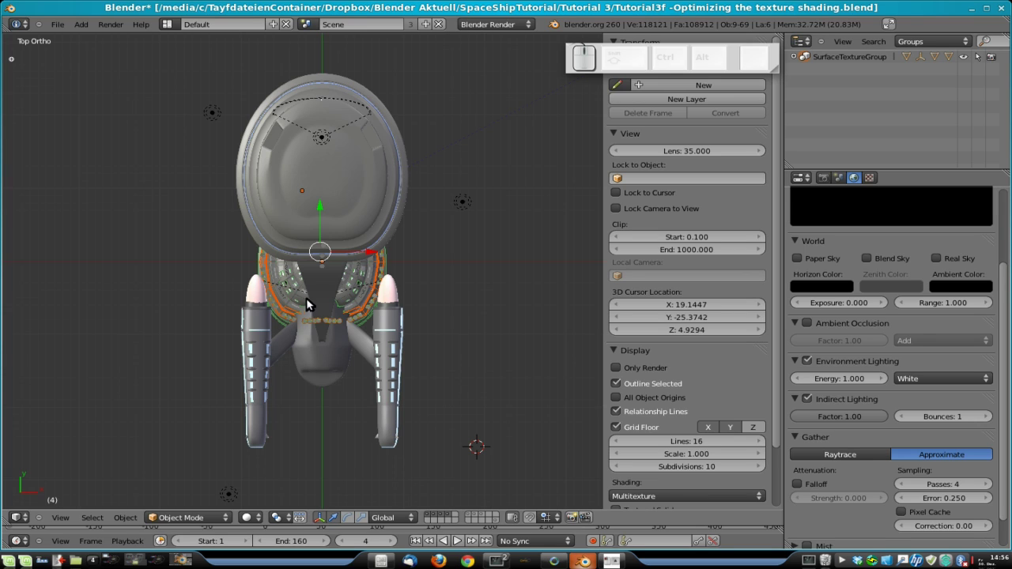
# Step: Move the selected group objects to layer 9 and display only that layer
pyautogui.press('m')
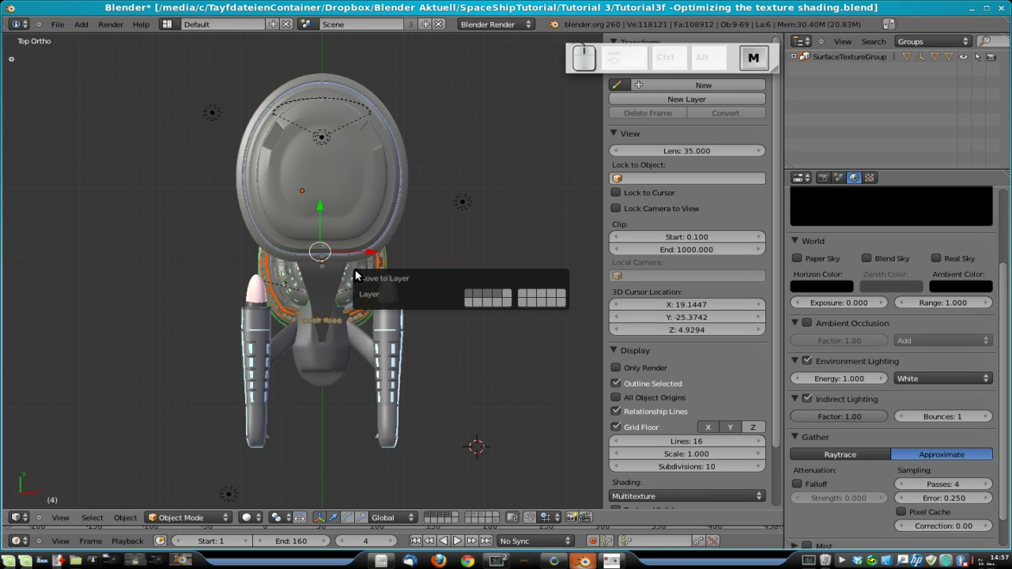
pyautogui.click(553, 293)
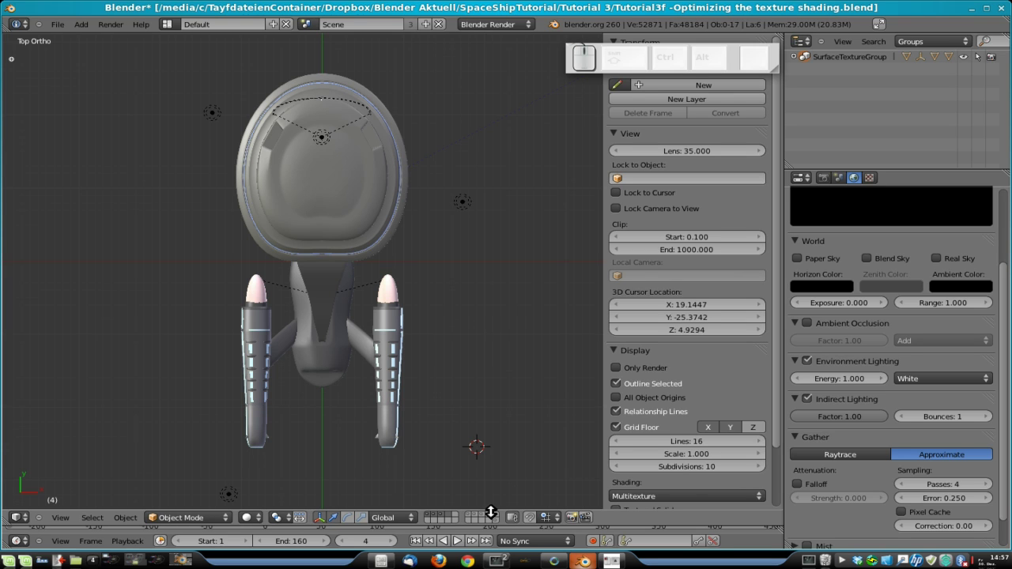
pyautogui.click(490, 511)
pyautogui.scroll(3, 351, 350)
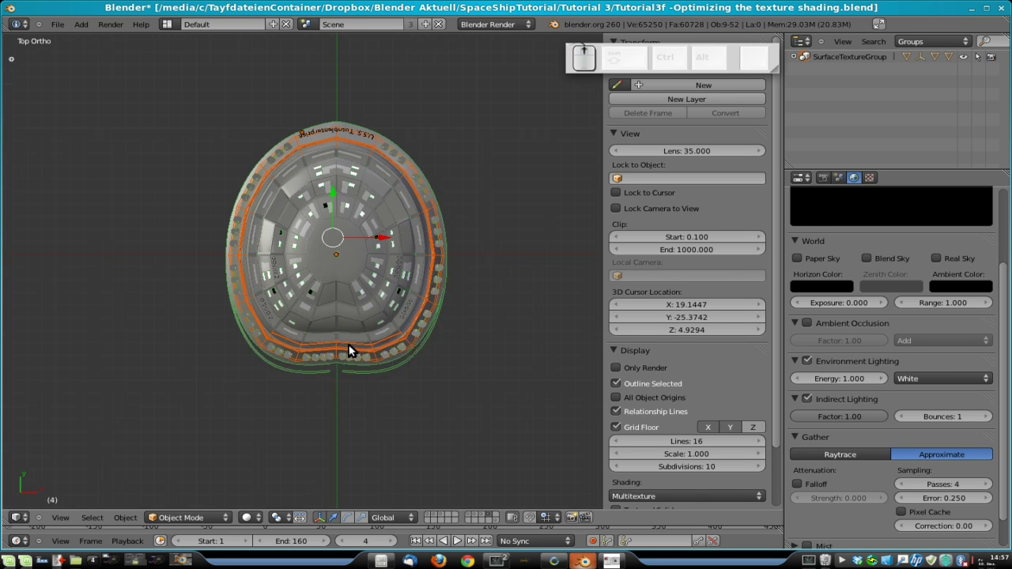
# Step: Move the SurfaceGizmoBorder outline along the Y axis to about Y 0.01, lining it up with the saucer's rim
pyautogui.scroll(1, 349, 348)
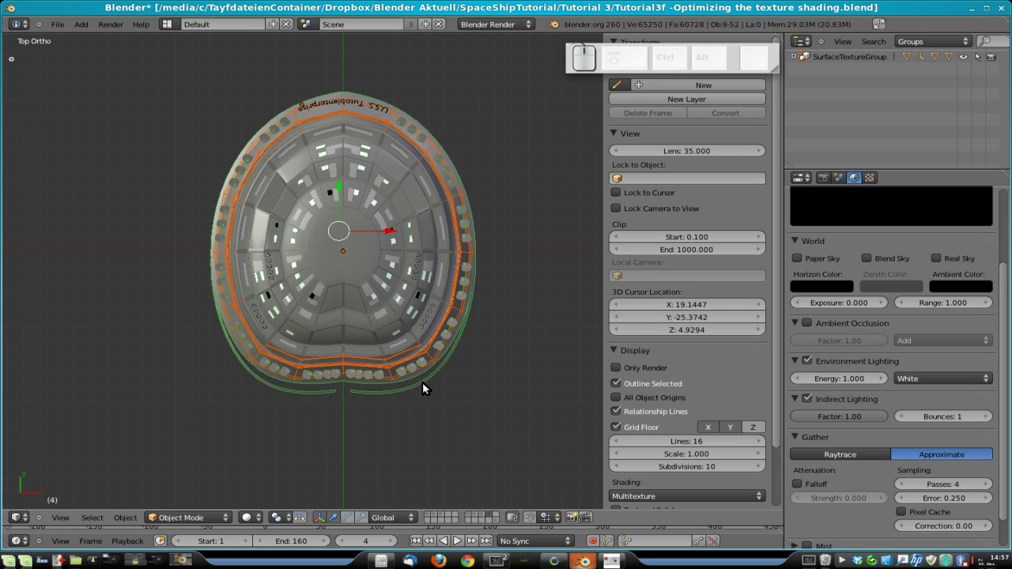
pyautogui.moveTo(469, 291); pyautogui.dragTo(451, 230, button='middle')
pyautogui.press('KP_7')
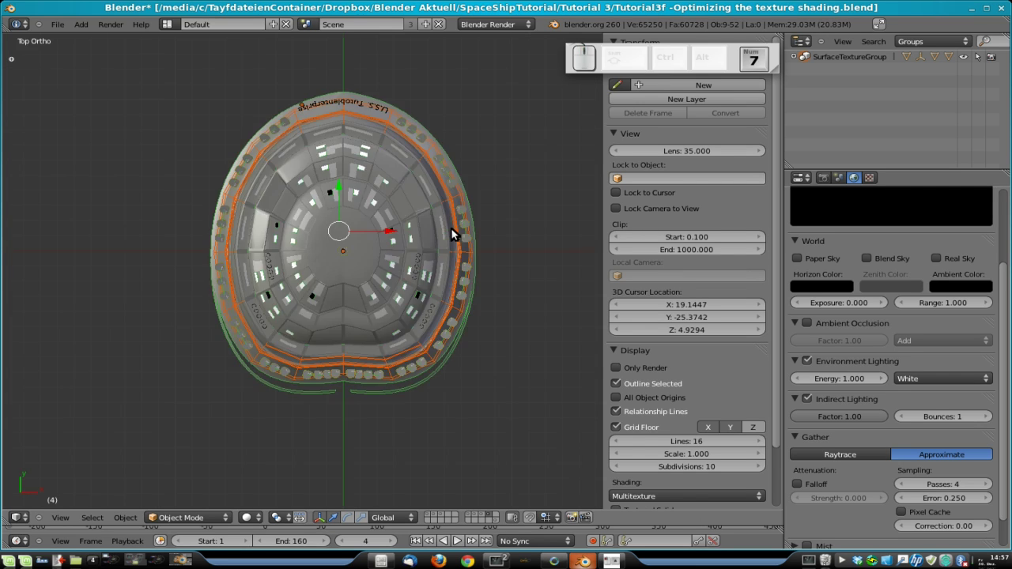
pyautogui.press('KP_5')
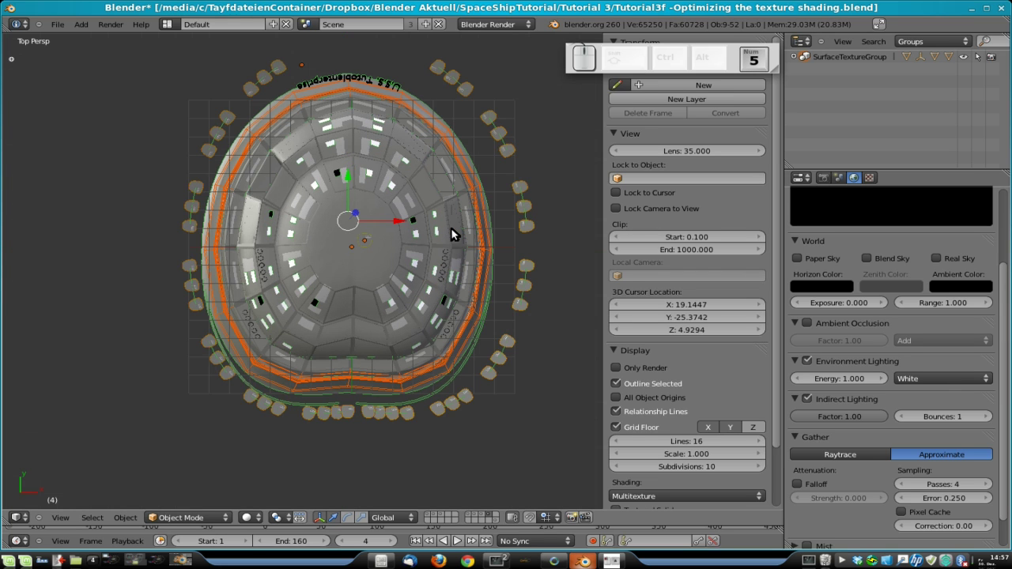
pyautogui.press('KP_5')
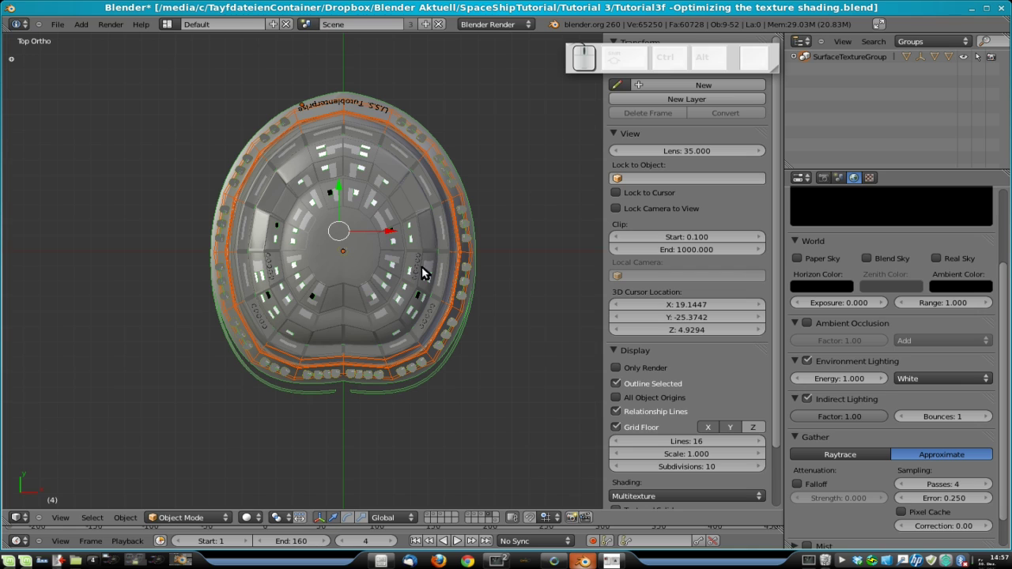
pyautogui.rightClick(401, 390)
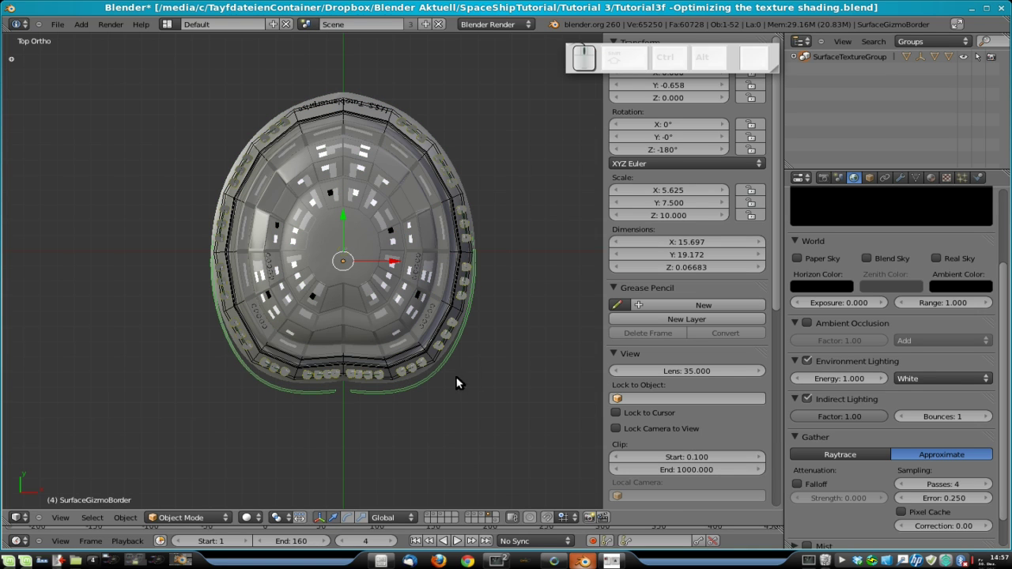
pyautogui.press('z')
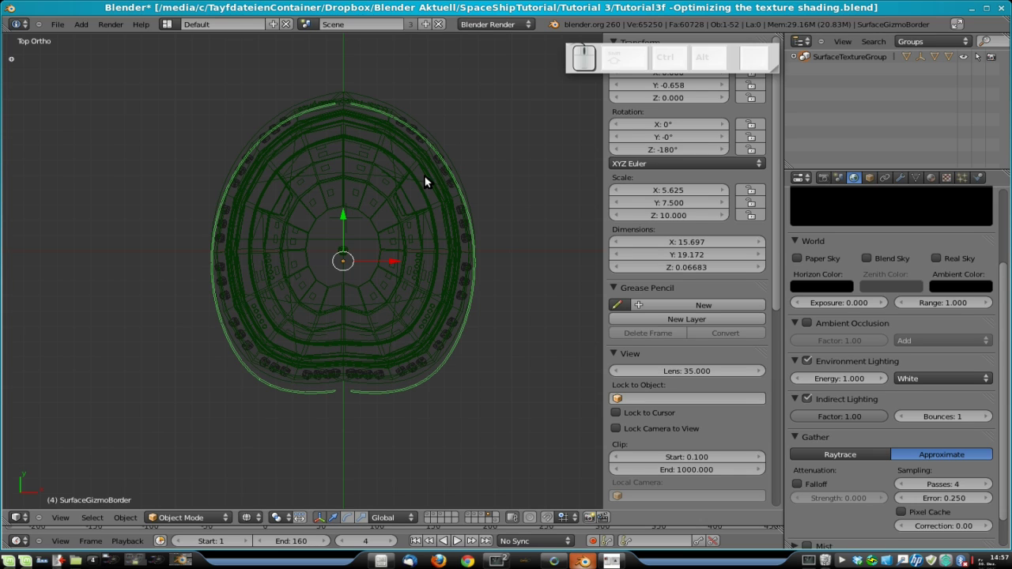
pyautogui.press('g')
pyautogui.press('z')
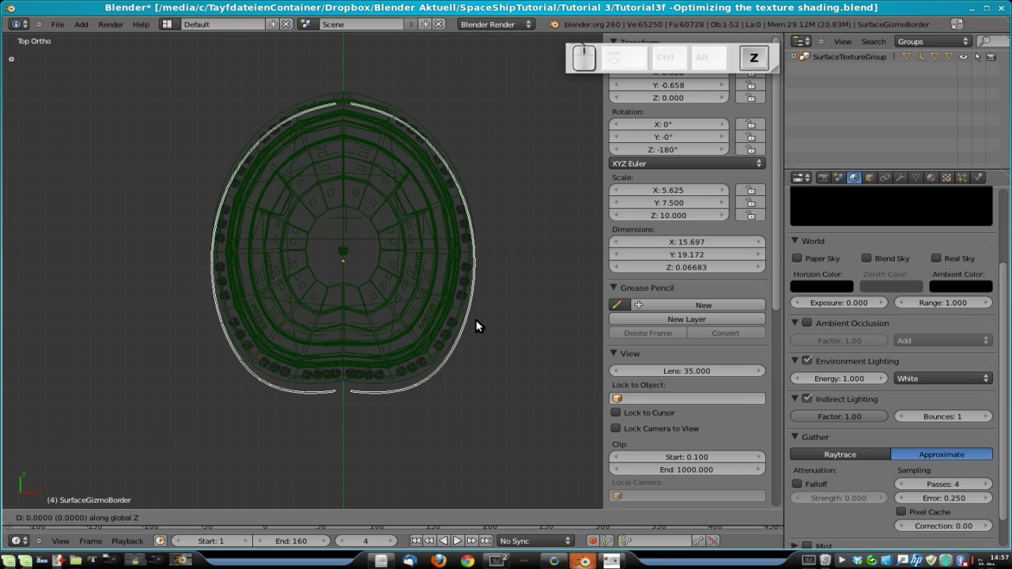
pyautogui.press('y')
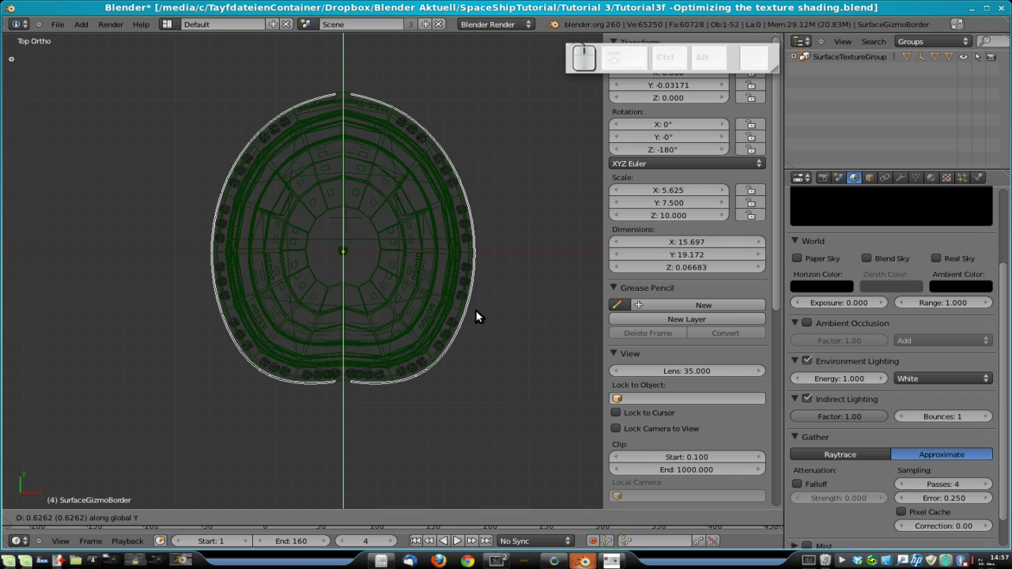
pyautogui.rightClick(477, 317)
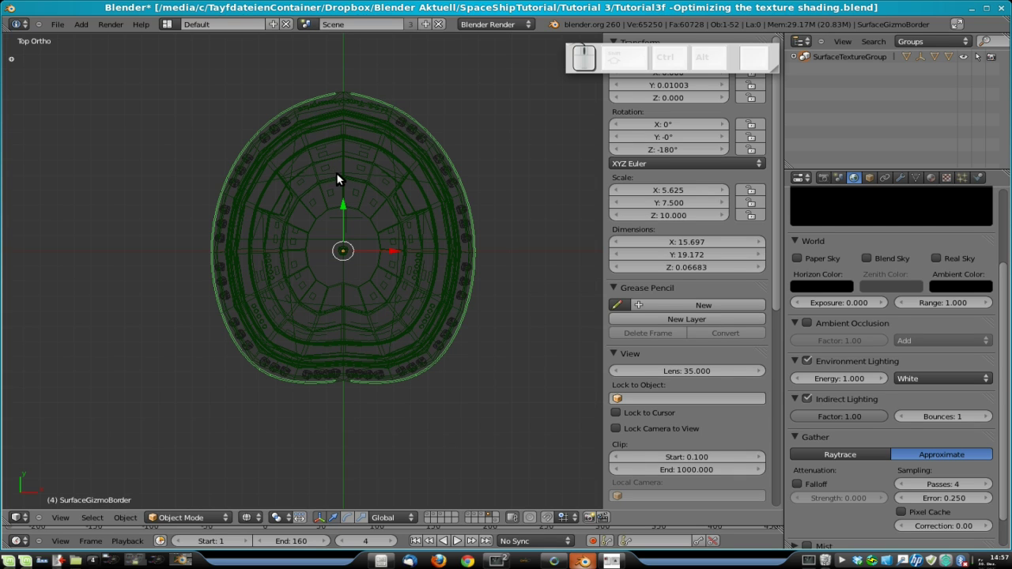
pyautogui.press('z')
# Step: Examine the mesh of the U.S.S. lettering on the saucer's rim and view the saucer from several angles
pyautogui.moveTo(387, 256)
pyautogui.mouseDown(button='middle')
pyautogui.moveTo(373, 287)
pyautogui.moveTo(383, 247)
pyautogui.moveTo(459, 204)
pyautogui.moveTo(520, 212)
pyautogui.moveTo(640, 233)
pyautogui.moveTo(645, 293)
pyautogui.mouseUp(button='middle')
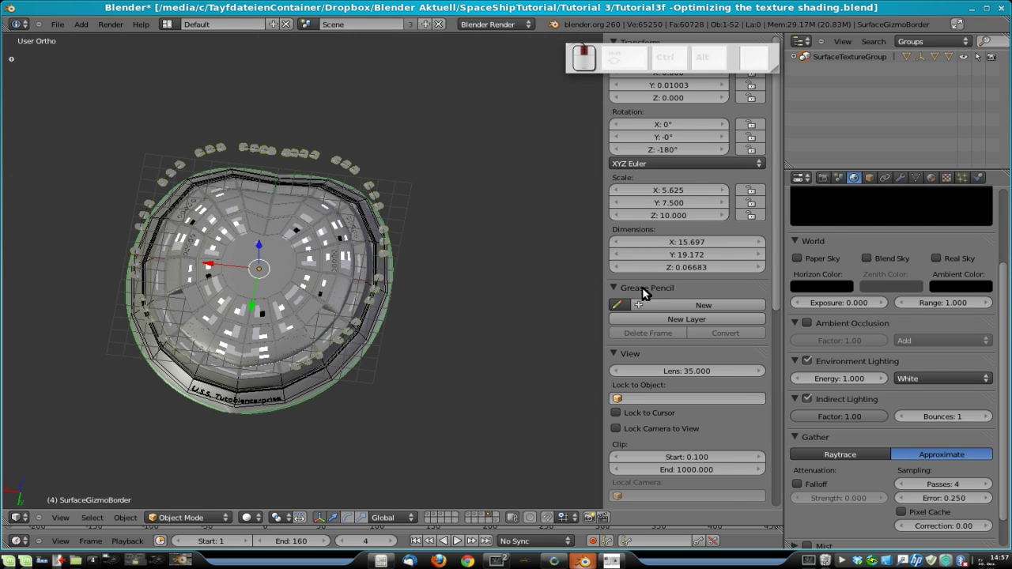
pyautogui.rightClick(264, 401)
pyautogui.press('Tab')
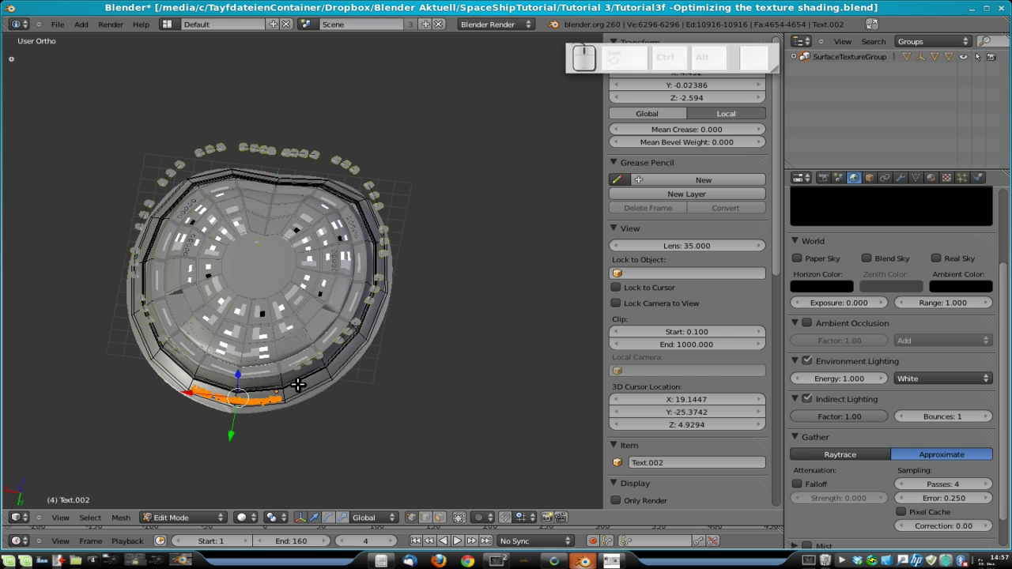
pyautogui.press('BackSpace')
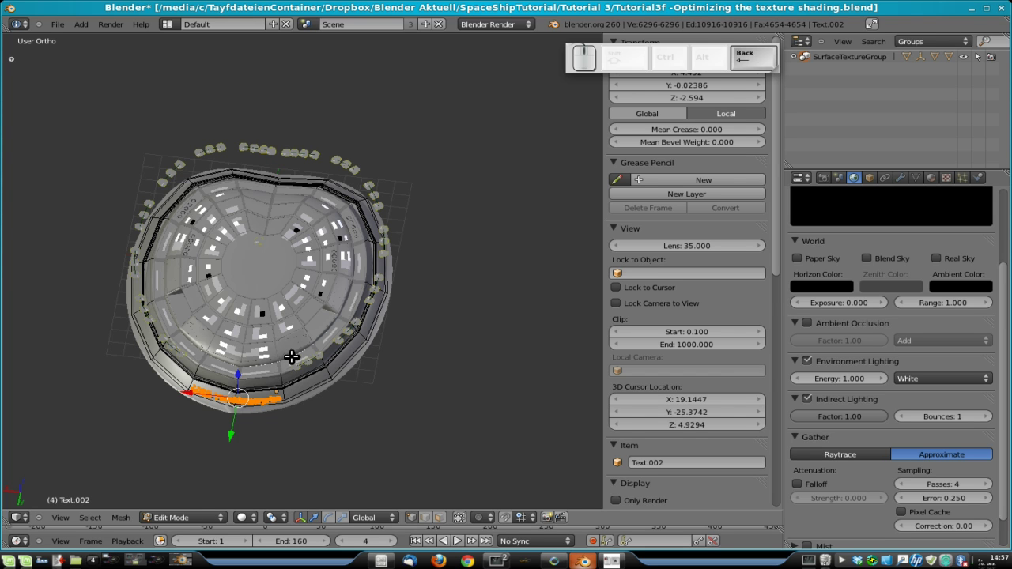
pyautogui.press('Tab')
pyautogui.keyDown('shift'); pyautogui.moveTo(260, 389); pyautogui.dragTo(321, 285, button='middle'); pyautogui.keyUp('shift')
pyautogui.scroll(4, 322, 297)
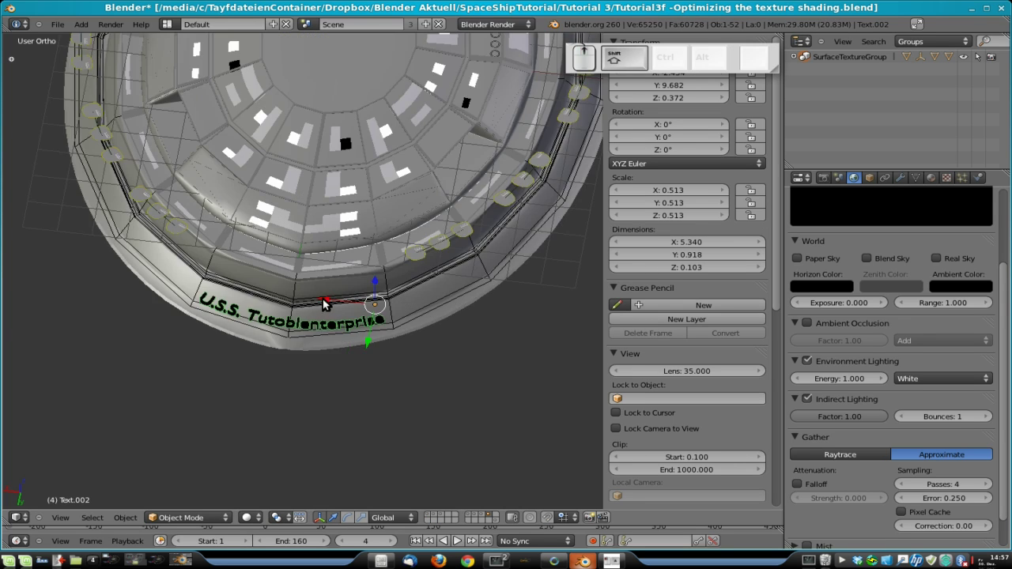
pyautogui.scroll(4, 323, 305)
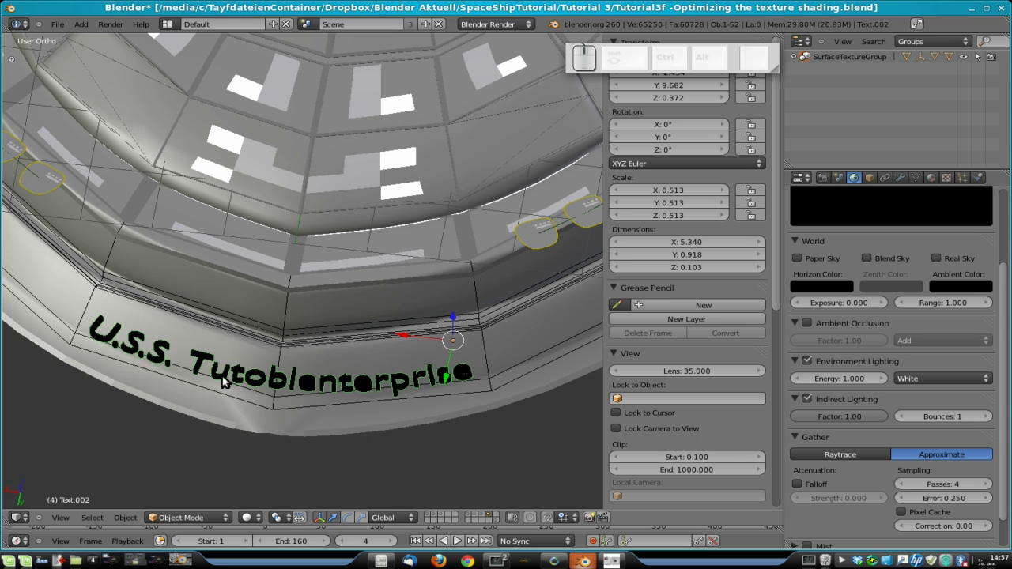
pyautogui.press('Tab')
pyautogui.press('Tab')
pyautogui.scroll(-6, 340, 368)
pyautogui.press('Tab')
pyautogui.press('Tab')
pyautogui.moveTo(490, 319); pyautogui.dragTo(212, 340, button='middle')
pyautogui.moveTo(301, 360); pyautogui.dragTo(310, 293, button='middle')
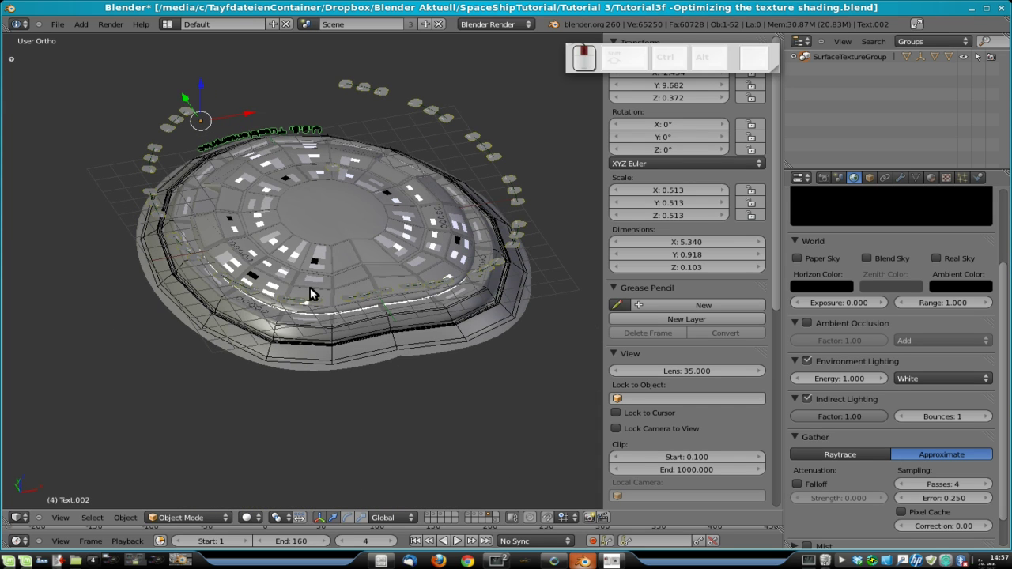
# Step: Select all objects of SurfaceTextureGroup and rotate them 90° about the global X axis
pyautogui.rightClick(168, 134)
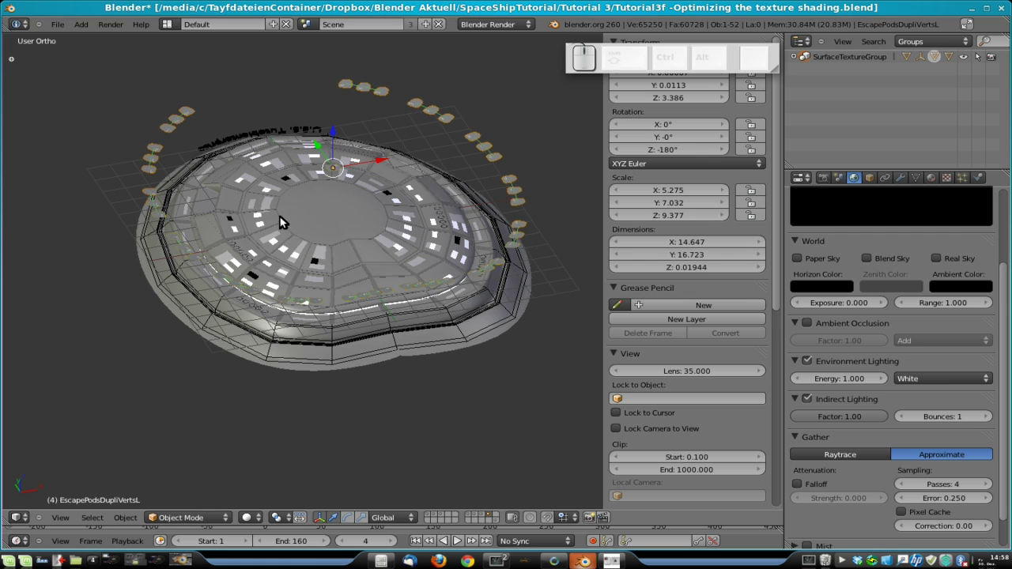
pyautogui.click(823, 63)
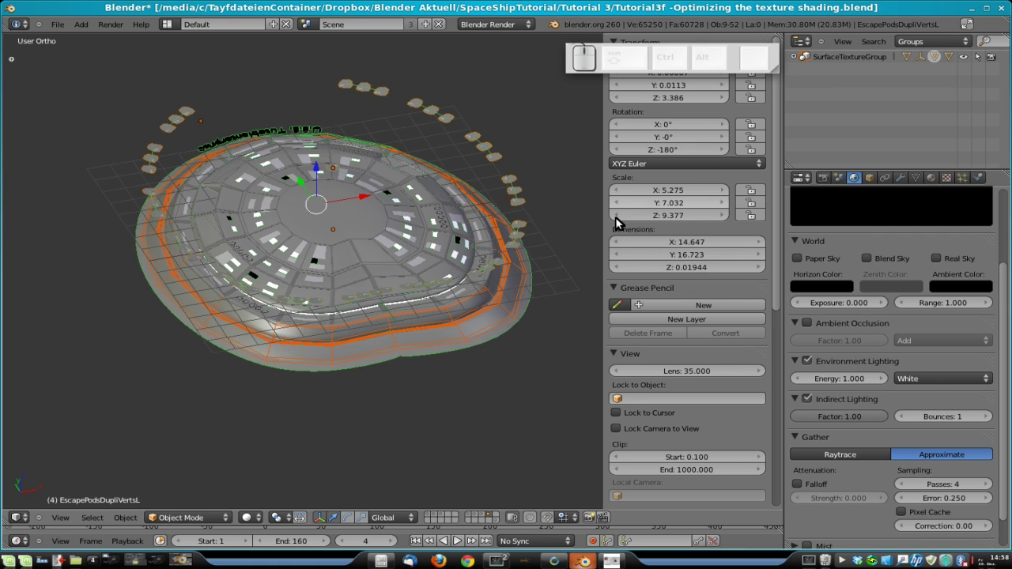
pyautogui.scroll(-3, 508, 229)
pyautogui.press('r')
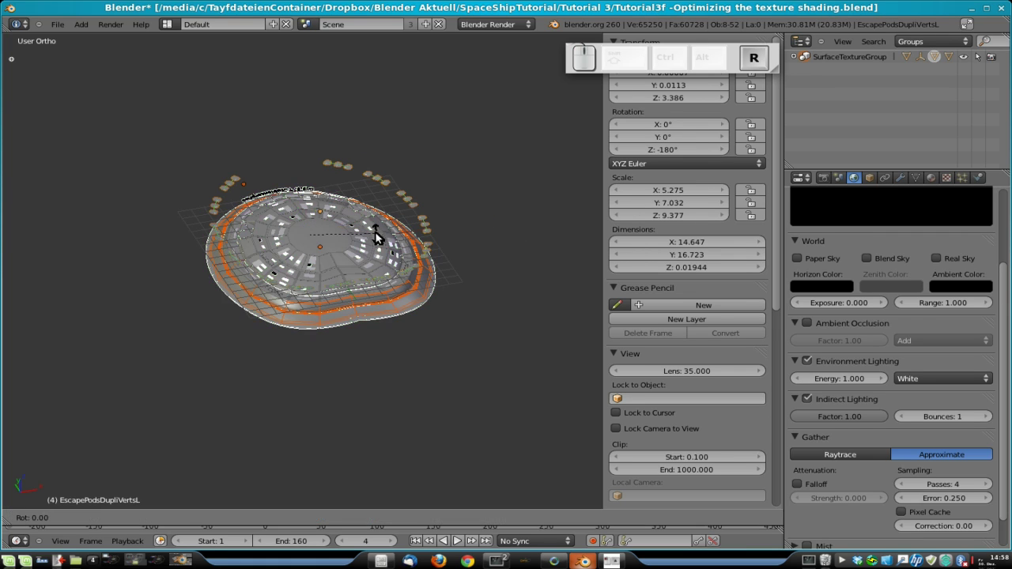
pyautogui.write('x90')
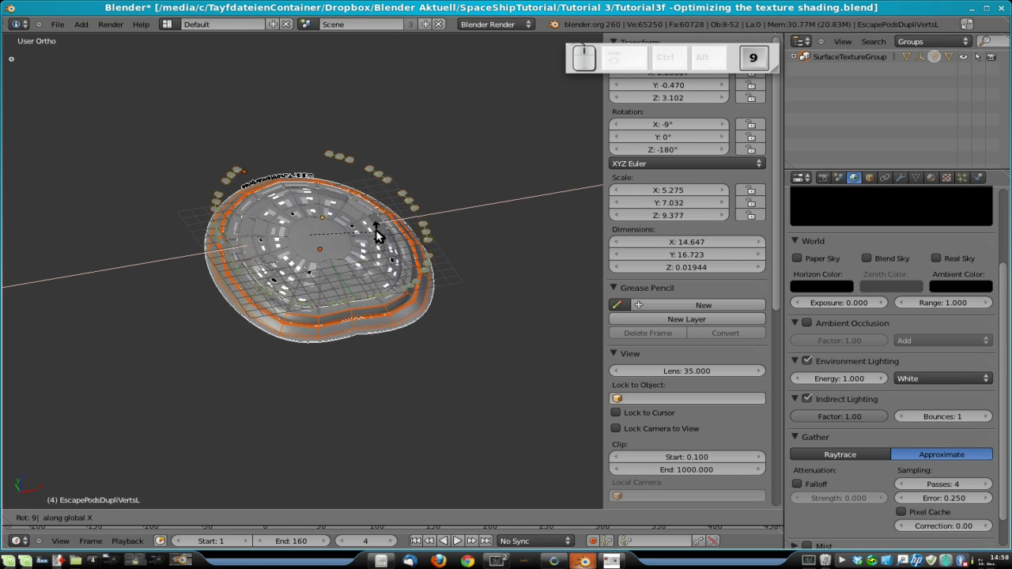
pyautogui.press('Return')
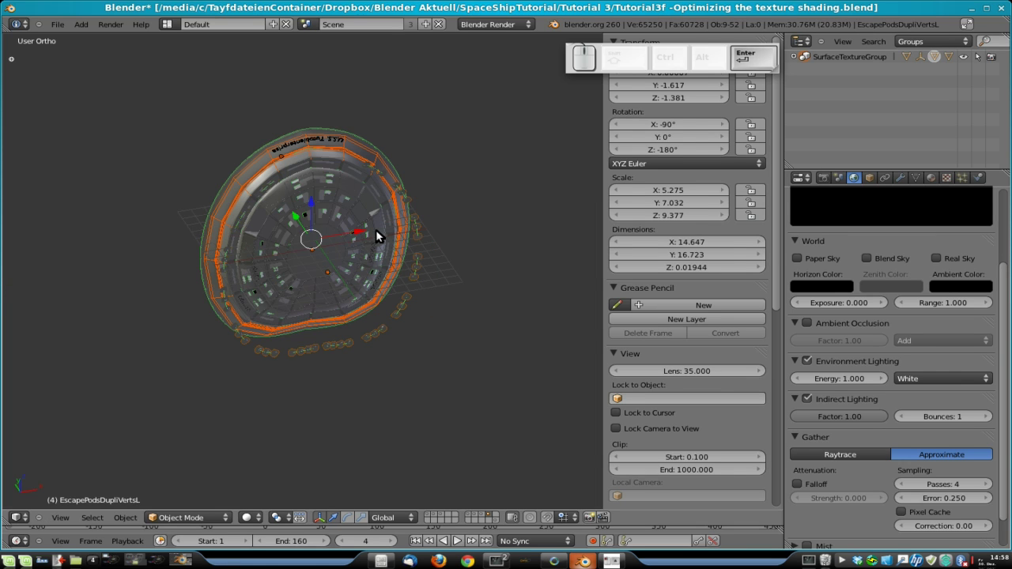
# Step: Snap the 3D cursor to the centre of the selected group objects in the front view
pyautogui.press('KP_1')
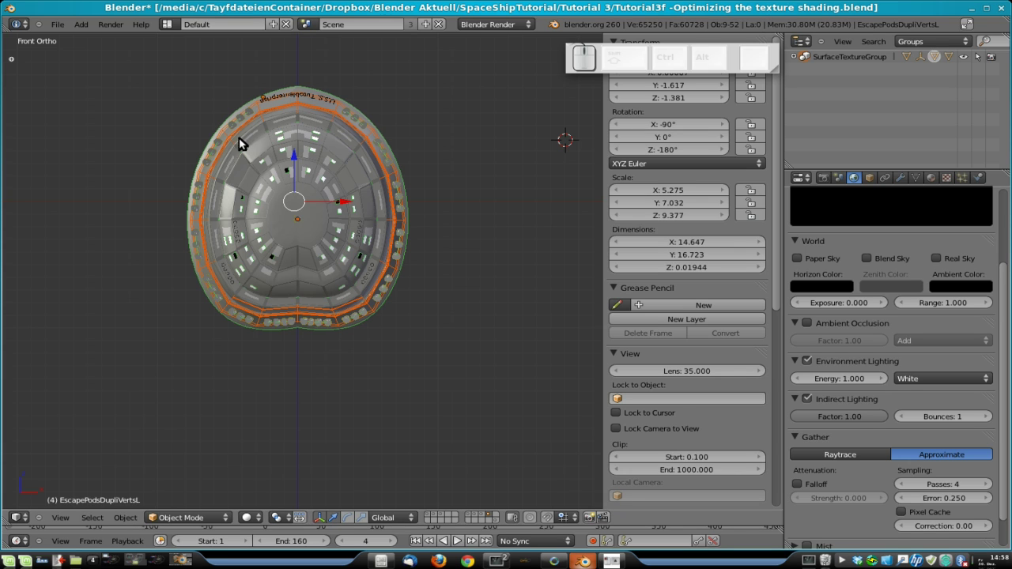
pyautogui.scroll(6, 381, 252)
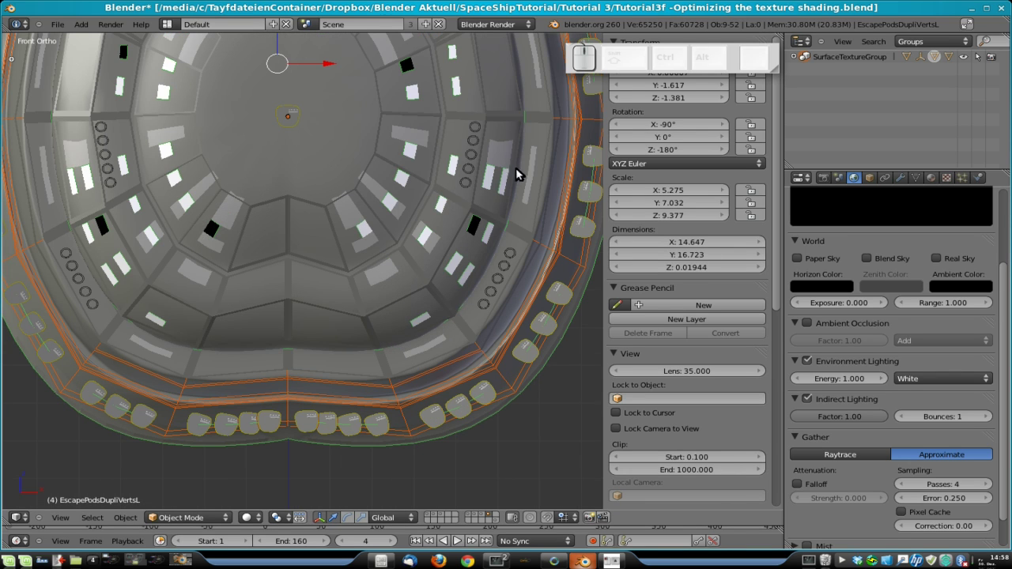
pyautogui.scroll(-8, 515, 174)
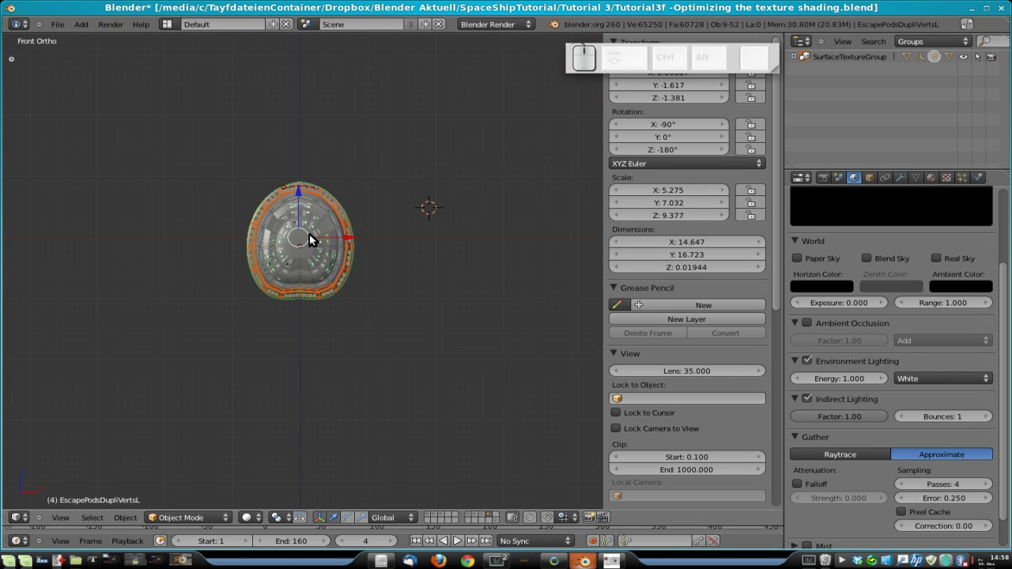
pyautogui.hotkey('shift', 's')
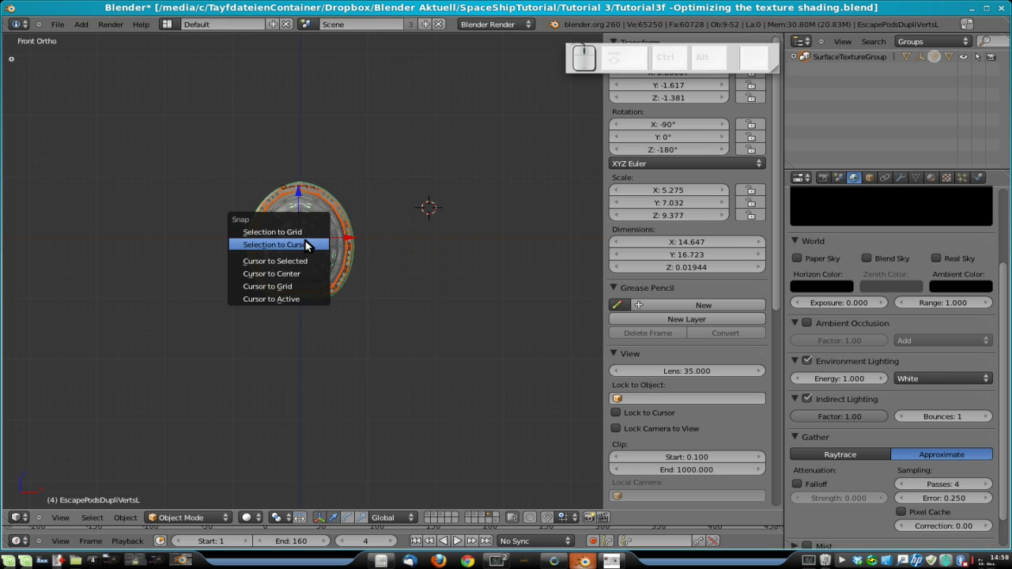
pyautogui.click(302, 260)
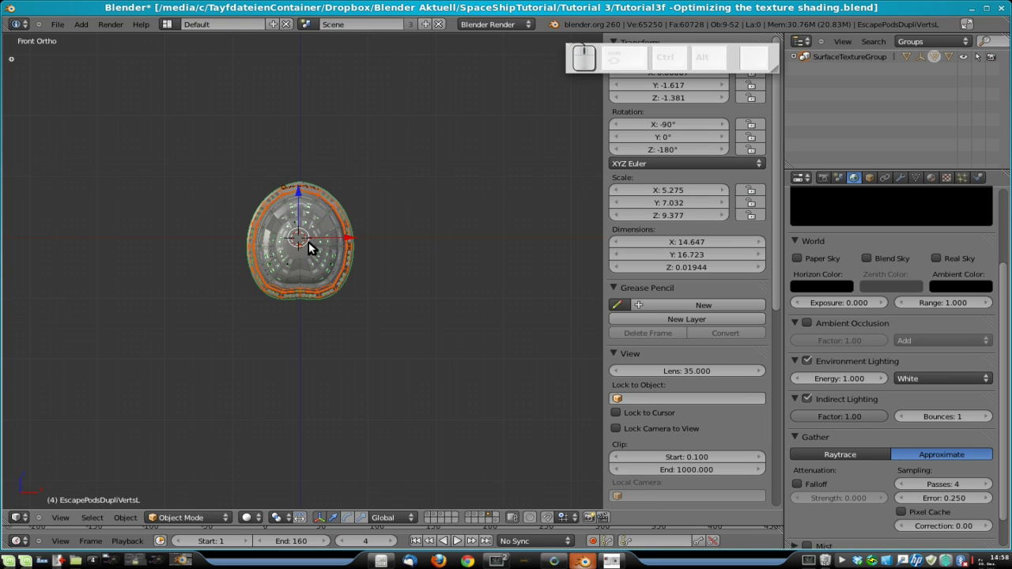
# Step: Add a camera at the 3D cursor and move it along the Y axis to about Y -31.4, facing the saucer's upper side
pyautogui.click(81, 24)
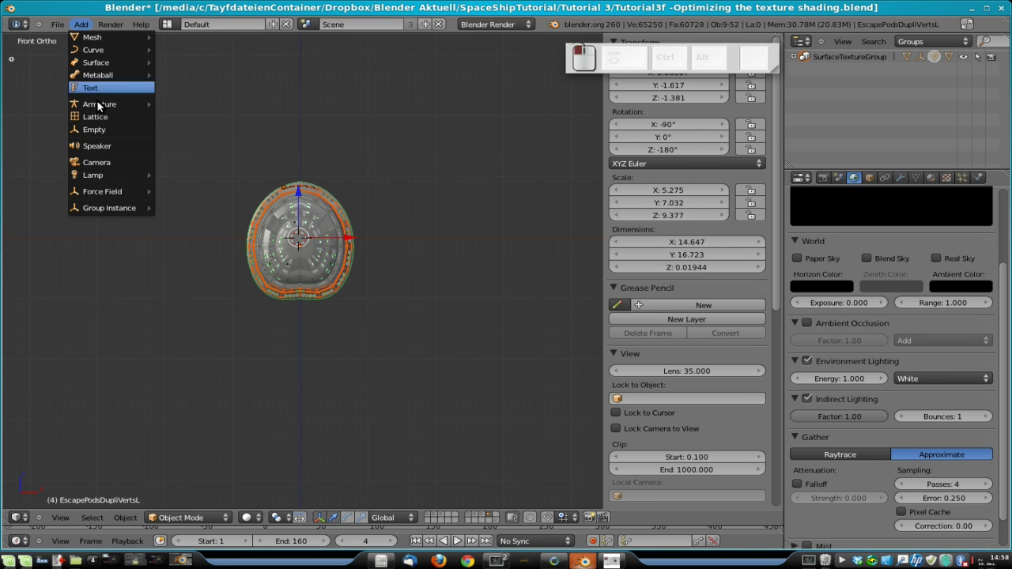
pyautogui.click(116, 162)
pyautogui.moveTo(348, 269)
pyautogui.mouseDown(button='middle')
pyautogui.moveTo(228, 305)
pyautogui.moveTo(329, 267)
pyautogui.mouseUp(button='middle')
pyautogui.press('g')
pyautogui.press('x')
pyautogui.press('y')
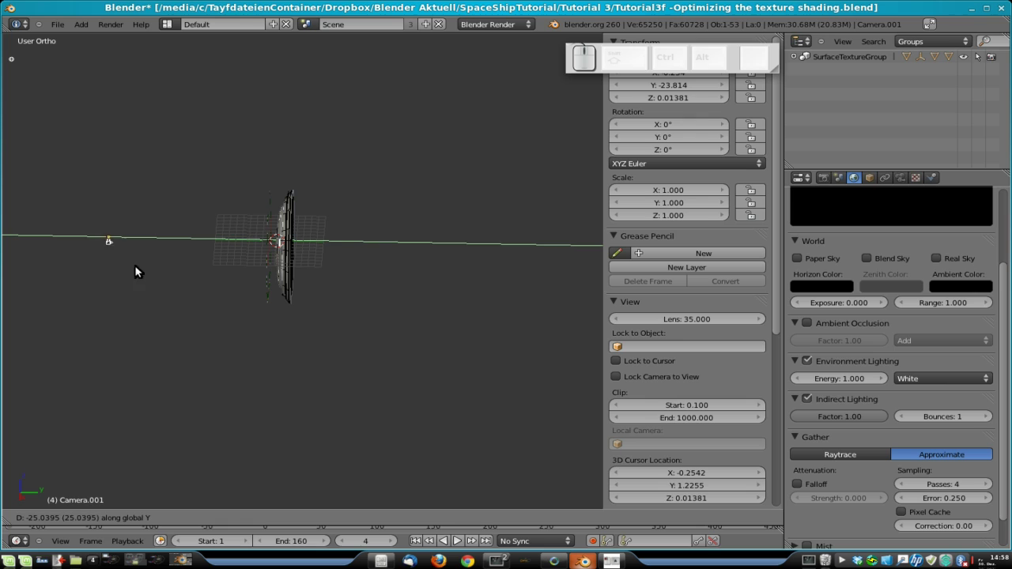
pyautogui.click(109, 267)
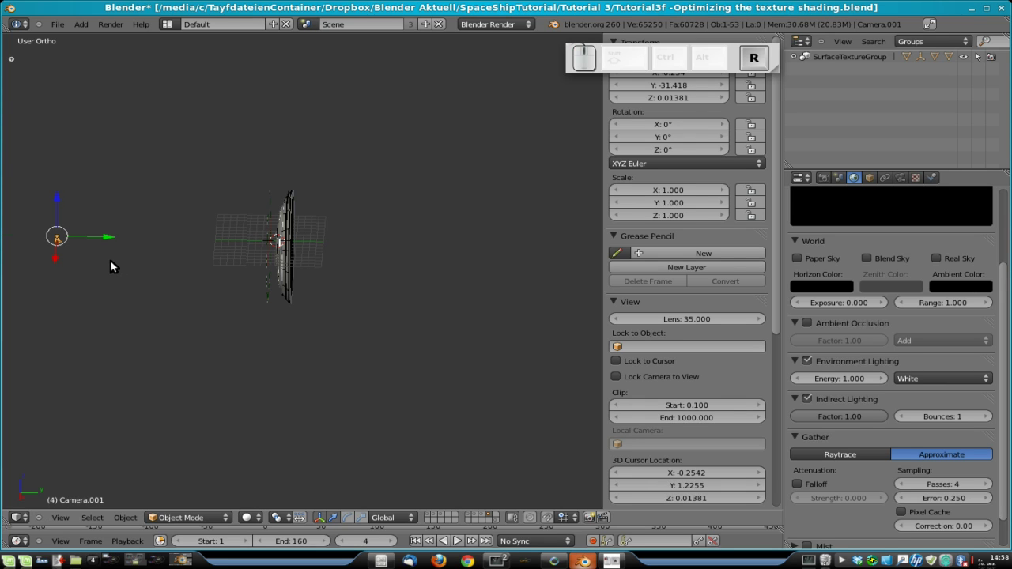
# Step: Rotate the new camera 90° about the global X axis and make it the active camera view
pyautogui.press('r')
pyautogui.press('x')
pyautogui.press('y')
pyautogui.press('x')
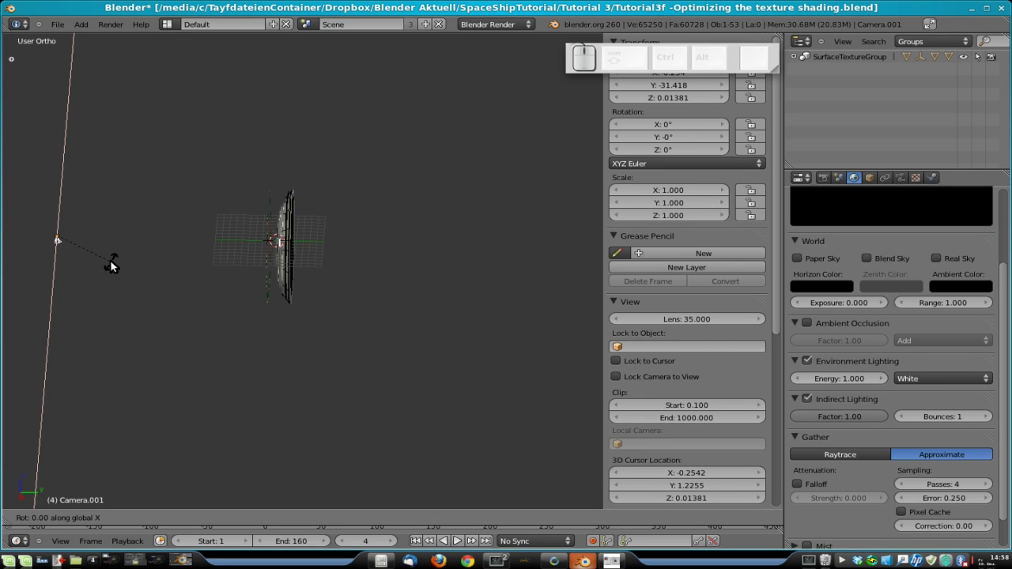
pyautogui.write('90')
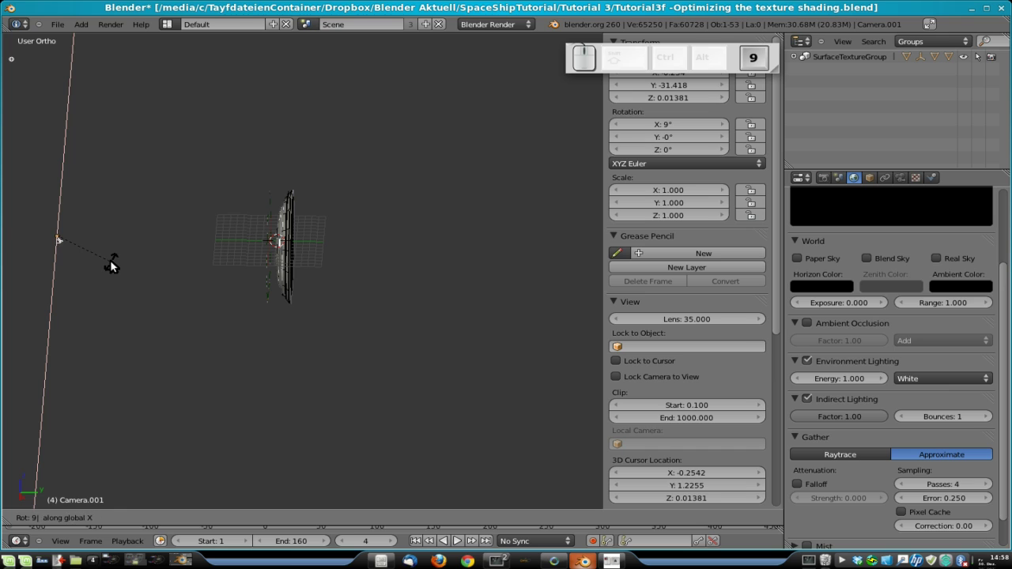
pyautogui.press('Return')
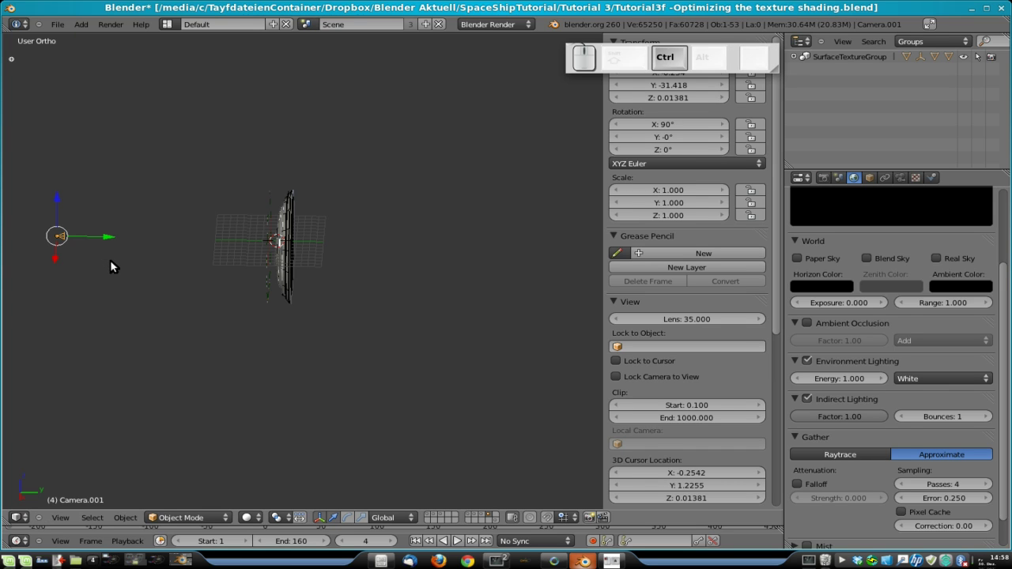
pyautogui.press('KP_0')
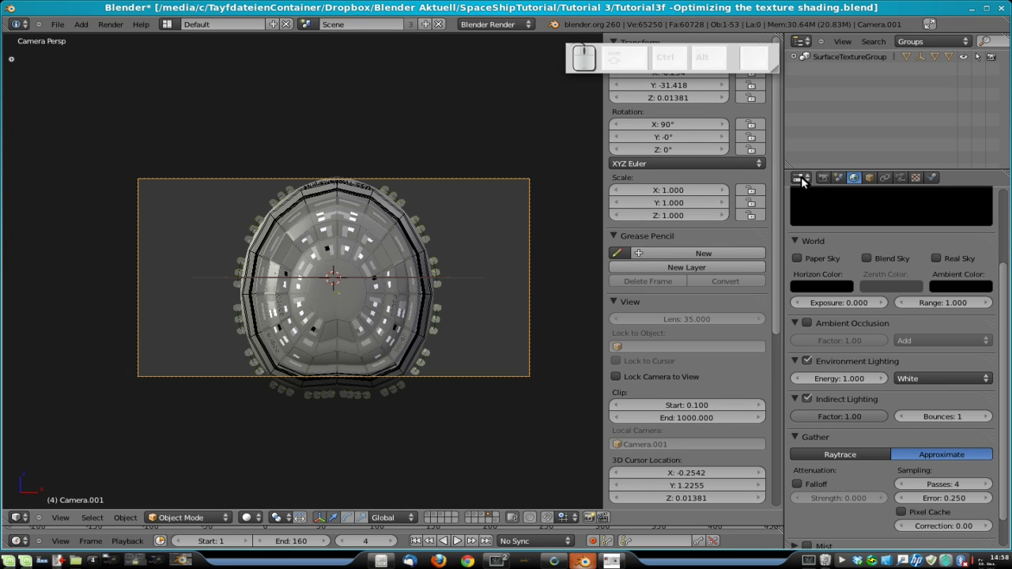
# Step: Rename the new camera object CamSurfaceTex and copy that name
pyautogui.click(870, 178)
pyautogui.click(856, 221)
pyautogui.write('Camera')
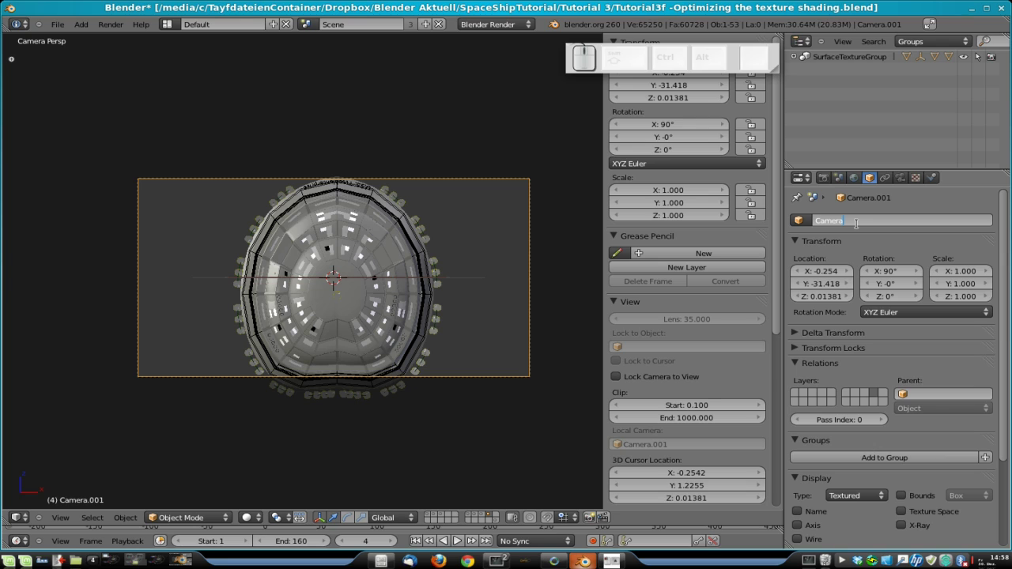
pyautogui.press('BackSpace')
pyautogui.press('BackSpace')
pyautogui.write('SurfaceTex')
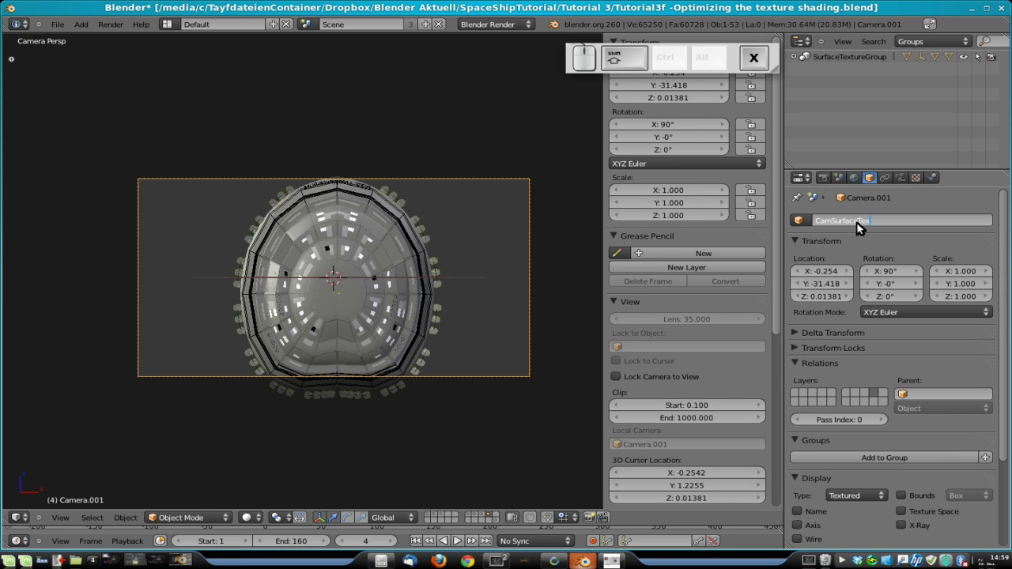
pyautogui.press('Return')
pyautogui.click(882, 221)
pyautogui.hotkey('ctrl', 'c')
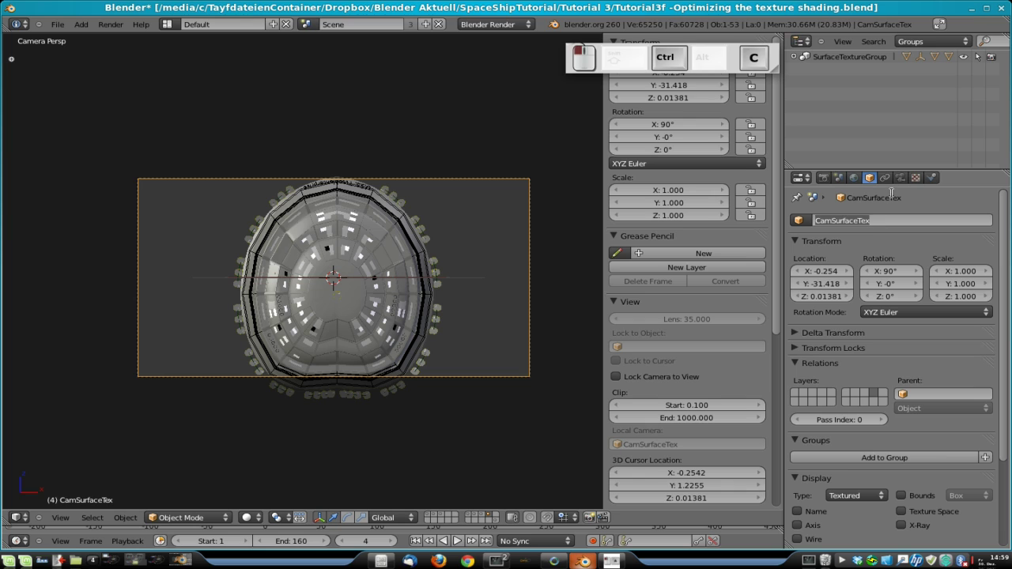
# Step: Rename the camera's data block CamSurfaceTex using the copied object name
pyautogui.click(902, 176)
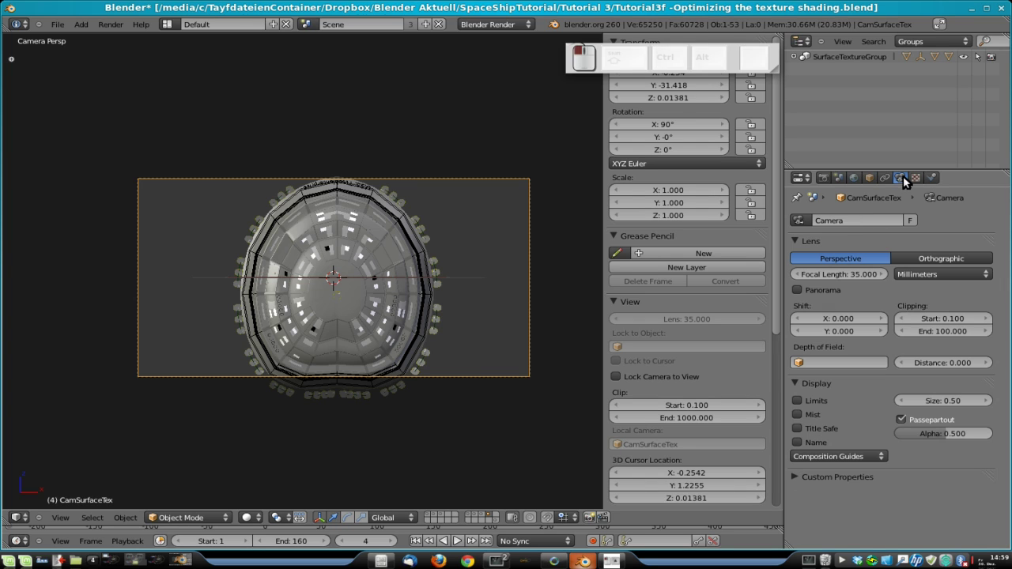
pyautogui.click(870, 220)
pyautogui.hotkey('ctrl', 'v')
pyautogui.press('Return')
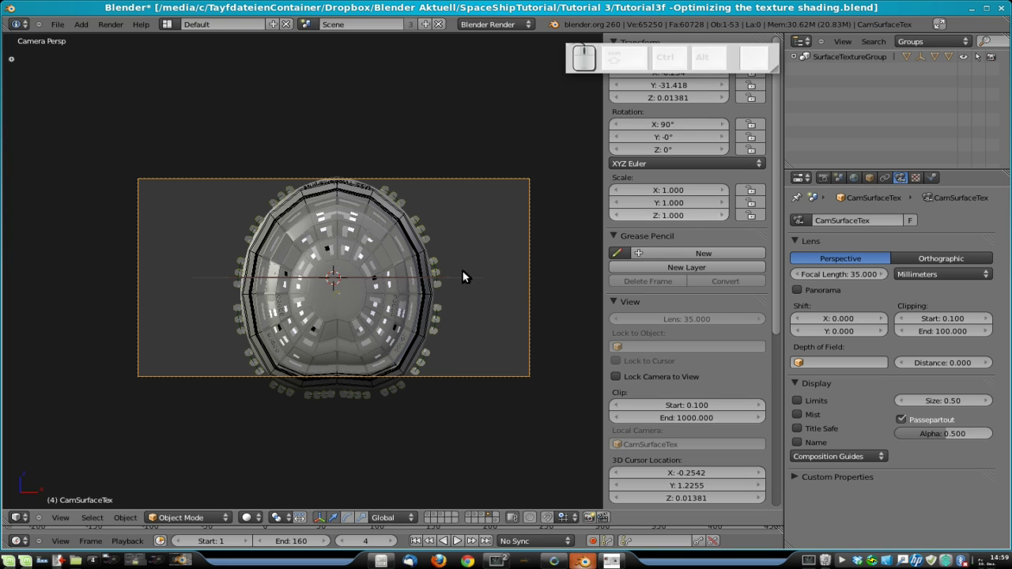
# Step: Switch the CamSurfaceTex camera to orthographic projection and set its orthographic scale to 35
pyautogui.click(931, 259)
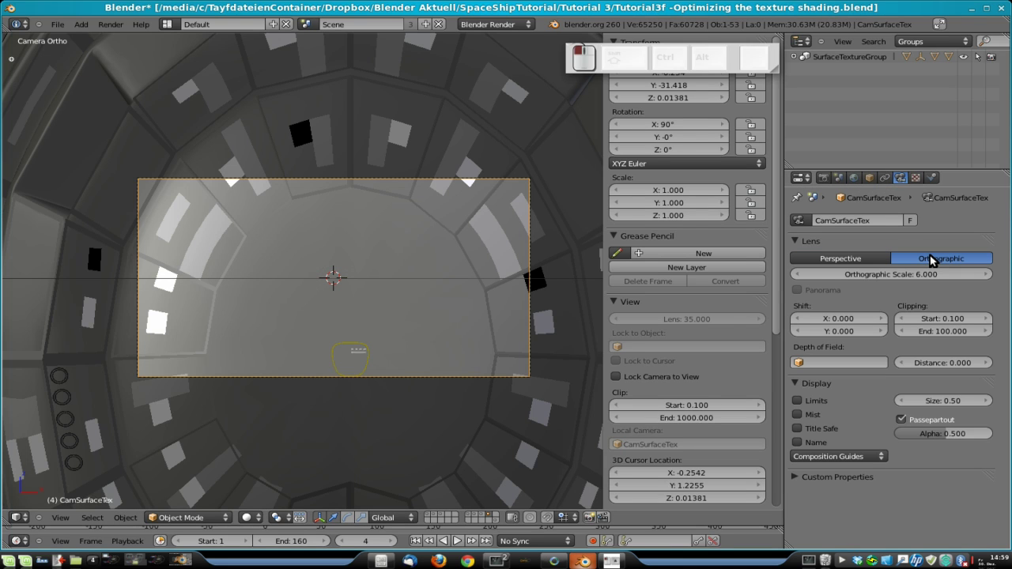
pyautogui.click(932, 272)
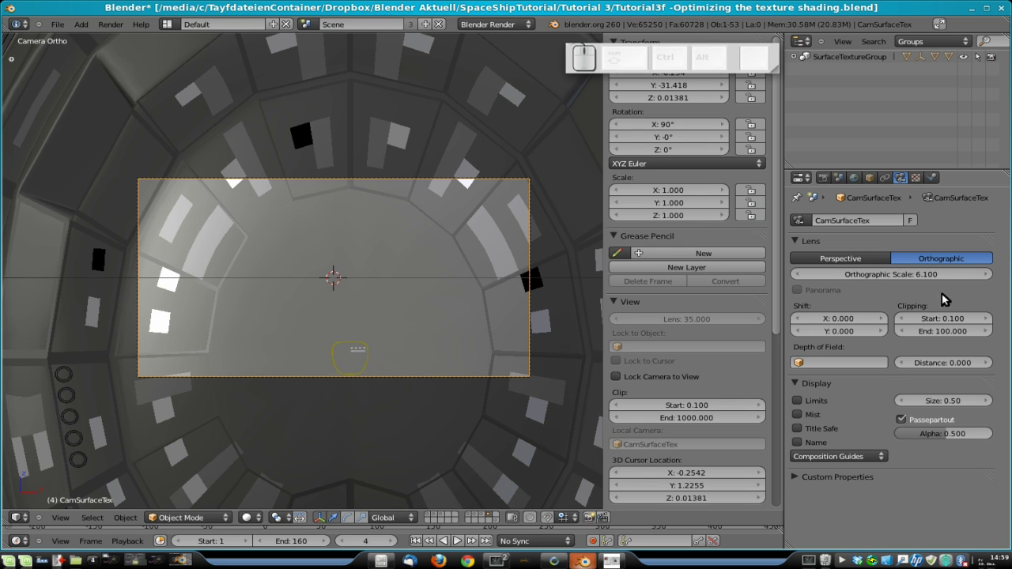
pyautogui.click(910, 274)
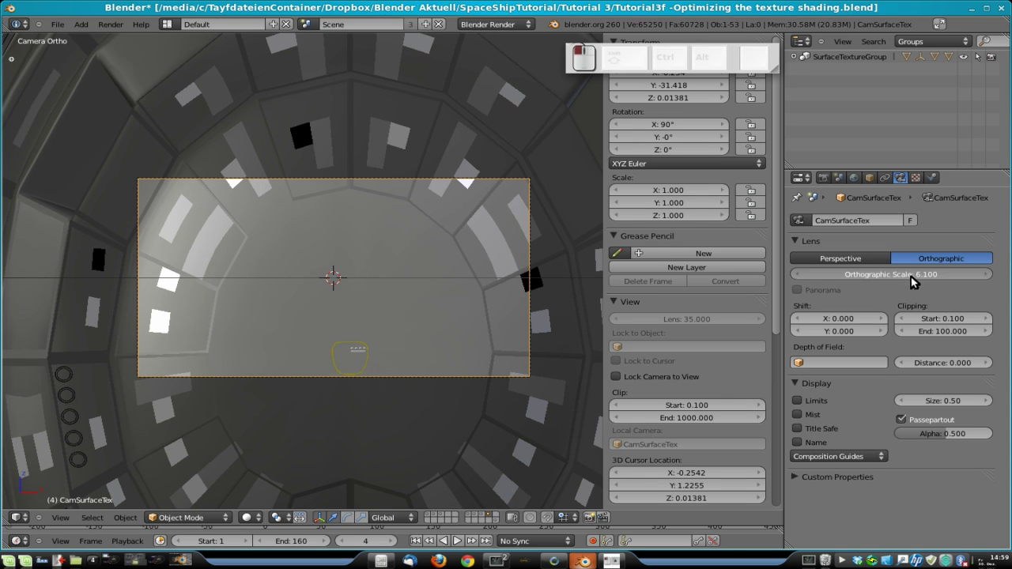
pyautogui.write('35')
pyautogui.press('Return')
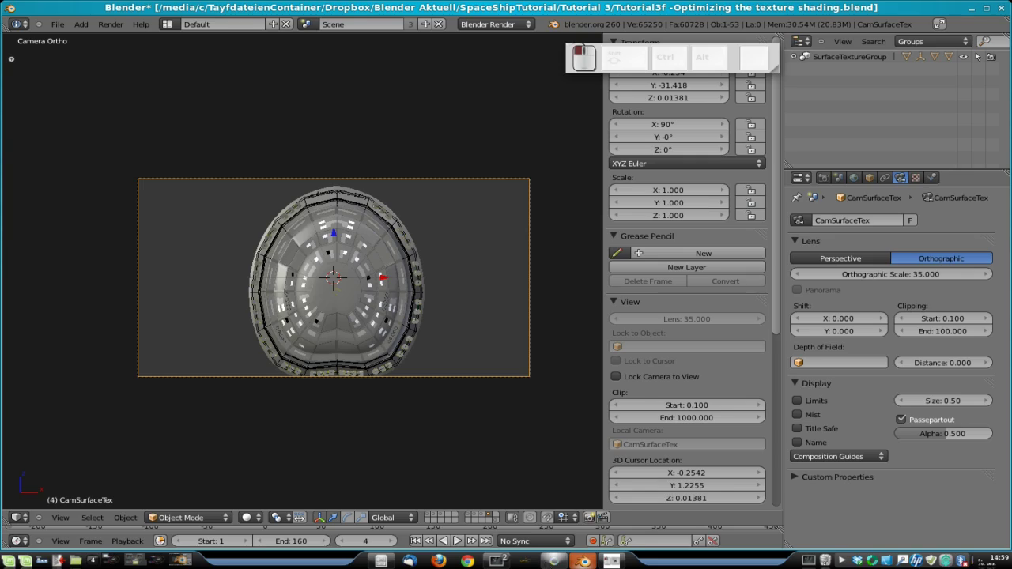
pyautogui.click(555, 561)
pyautogui.click(288, 190)
pyautogui.hotkey('ctrl', 'alt', 'Left')
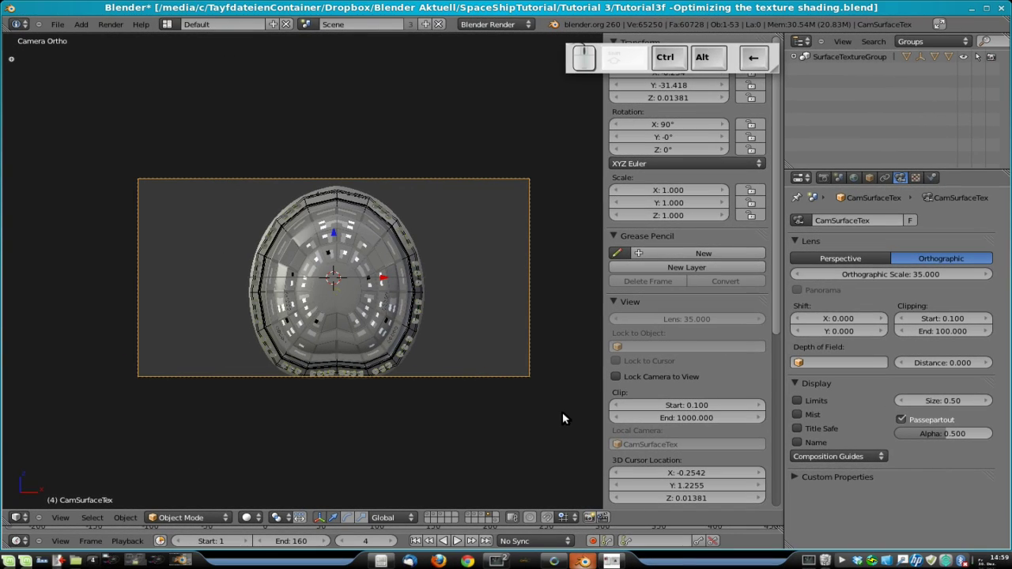
pyautogui.moveTo(744, 44); pyautogui.dragTo(867, 90)
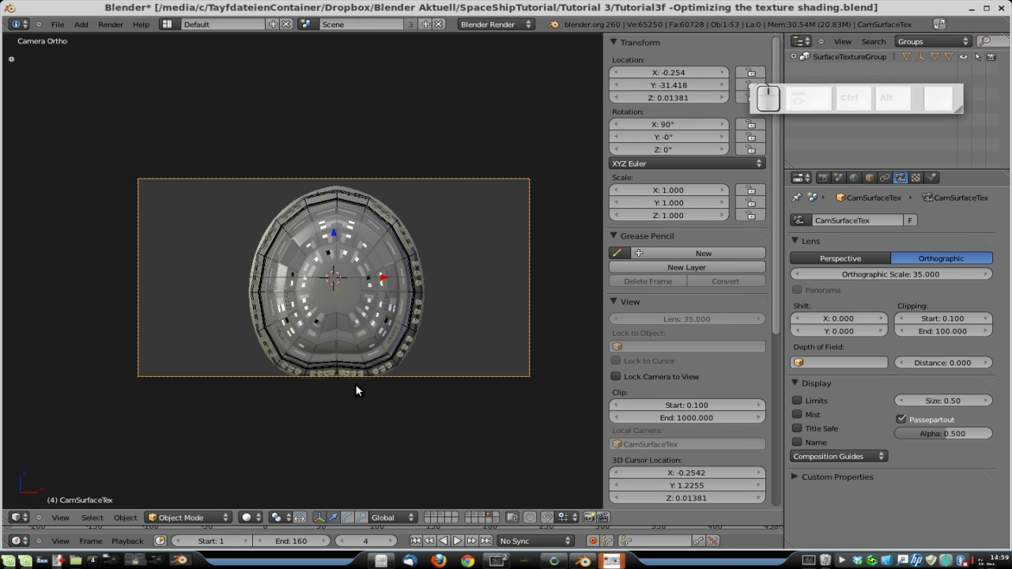
# Step: Fine-tune the camera's orthographic scale, raising it to 37.5 and bringing it back down to 36
pyautogui.click(988, 273)
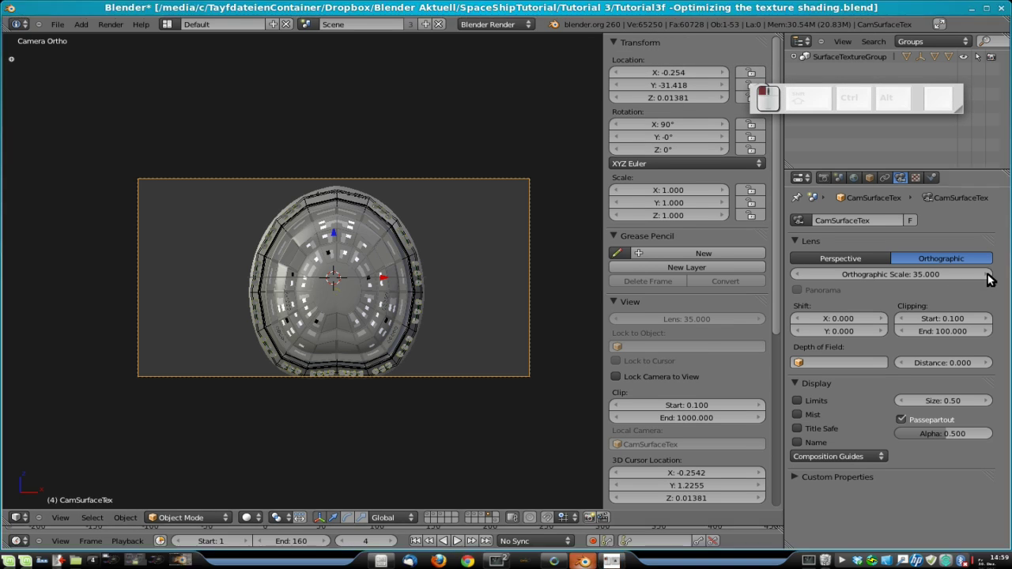
pyautogui.click(988, 275)
pyautogui.click(986, 275)
pyautogui.click(987, 275)
pyautogui.click(986, 275)
pyautogui.click(986, 275)
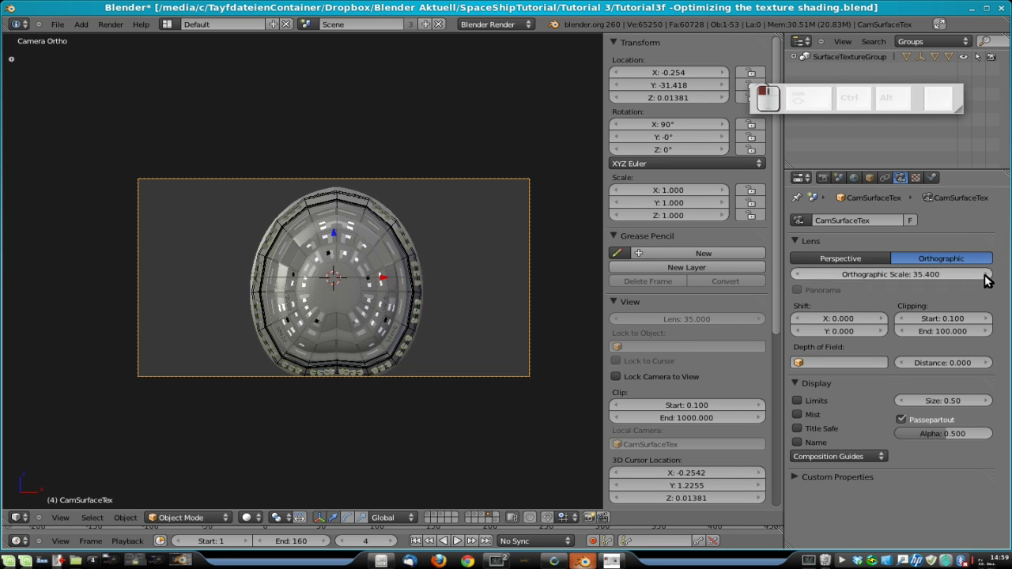
pyautogui.click(985, 276)
pyautogui.click(985, 276)
pyautogui.click(986, 275)
pyautogui.click(986, 276)
pyautogui.click(986, 275)
pyautogui.click(987, 275)
pyautogui.click(986, 275)
pyautogui.click(987, 275)
pyautogui.click(986, 276)
pyautogui.click(987, 275)
pyautogui.click(986, 275)
pyautogui.click(986, 275)
pyautogui.click(987, 275)
pyautogui.click(986, 276)
pyautogui.click(986, 275)
pyautogui.click(986, 275)
pyautogui.click(986, 275)
pyautogui.click(986, 275)
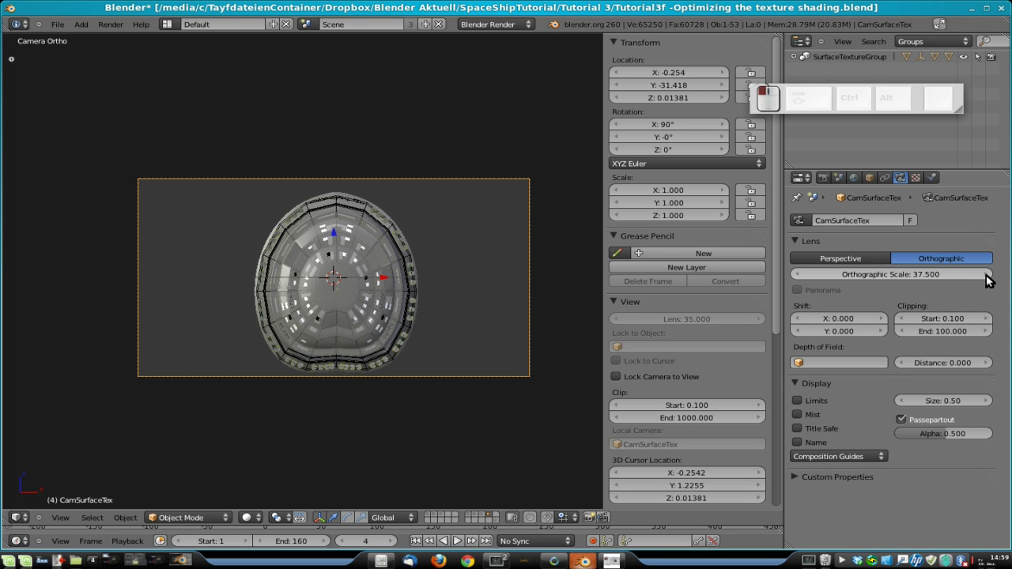
pyautogui.click(797, 275)
pyautogui.click(797, 274)
pyautogui.click(797, 274)
pyautogui.click(798, 275)
pyautogui.click(798, 274)
pyautogui.click(798, 274)
pyautogui.click(797, 275)
pyautogui.click(798, 275)
pyautogui.click(797, 275)
pyautogui.click(797, 275)
pyautogui.click(797, 274)
pyautogui.click(797, 274)
pyautogui.click(797, 274)
pyautogui.click(797, 274)
pyautogui.click(797, 274)
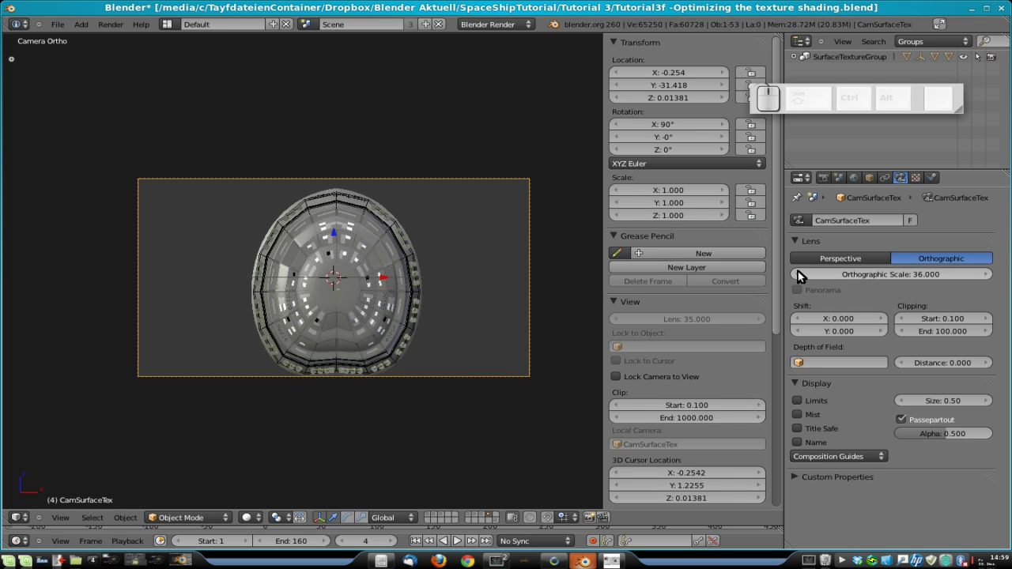
# Step: Move the camera along the global Z axis to about Z -0.633 so the saucer is centred vertically in the frame
pyautogui.press('g')
pyautogui.press('z')
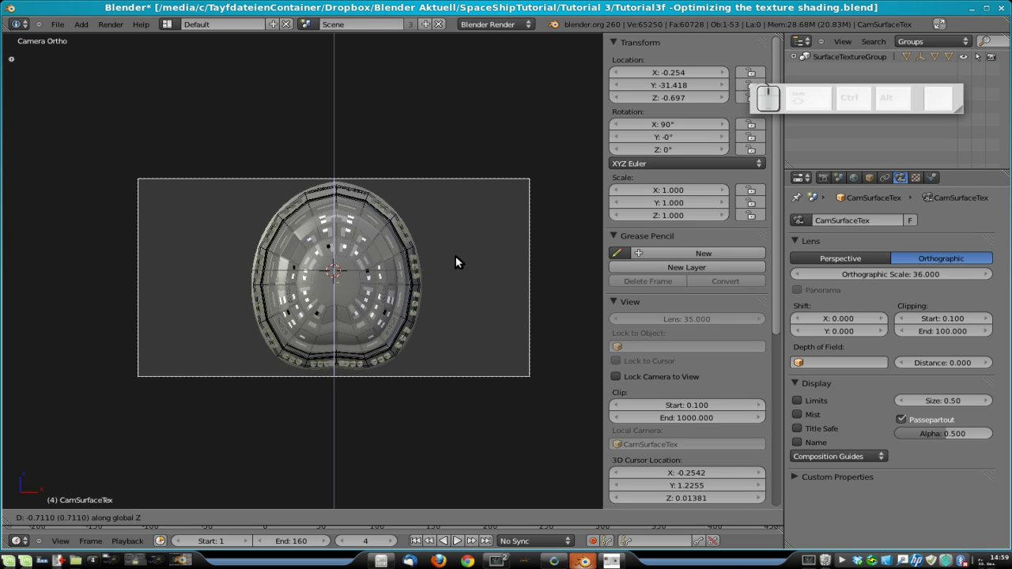
pyautogui.click(459, 262)
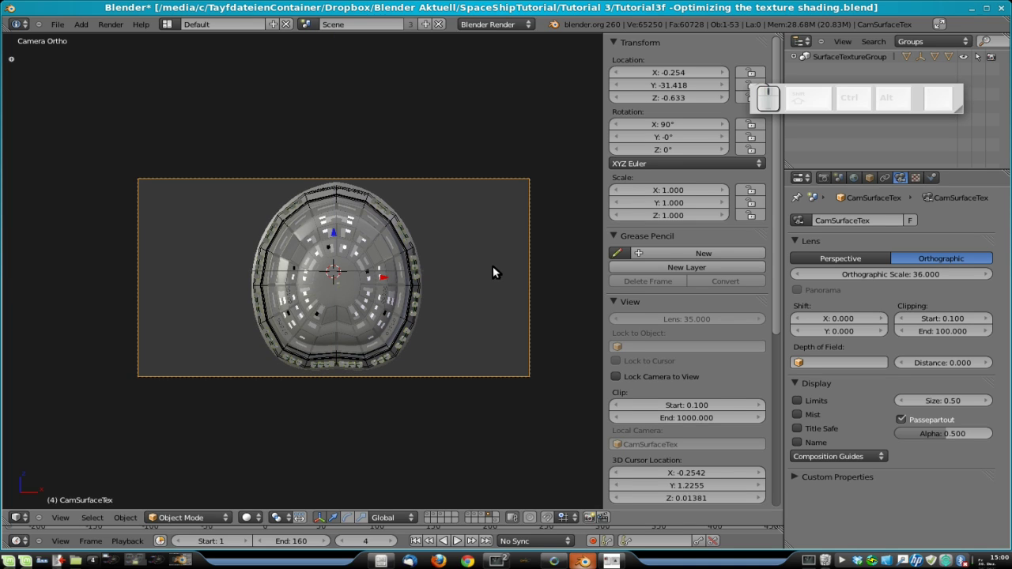
pyautogui.press('s')
pyautogui.press('y')
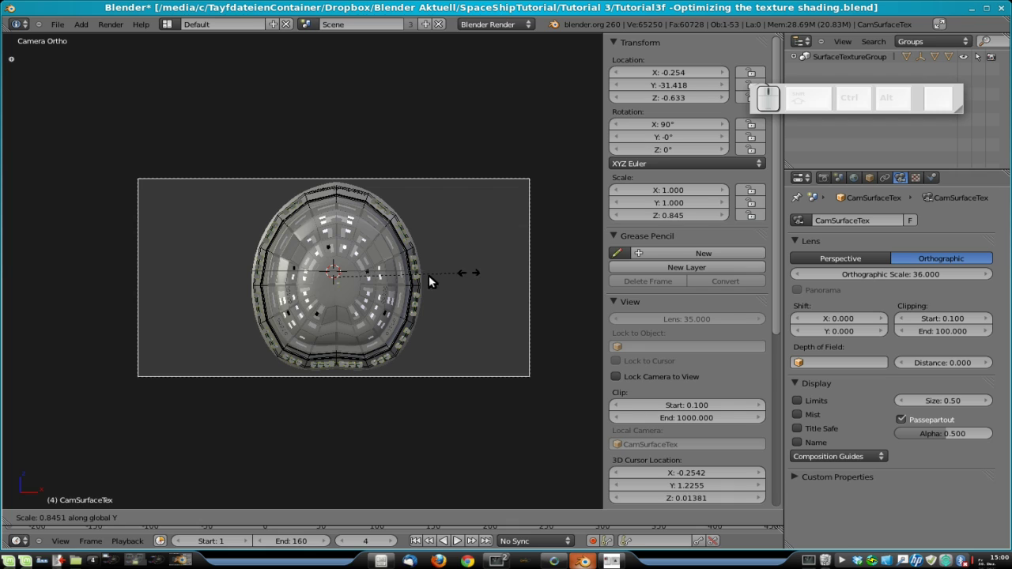
pyautogui.press('y')
pyautogui.rightClick(499, 268)
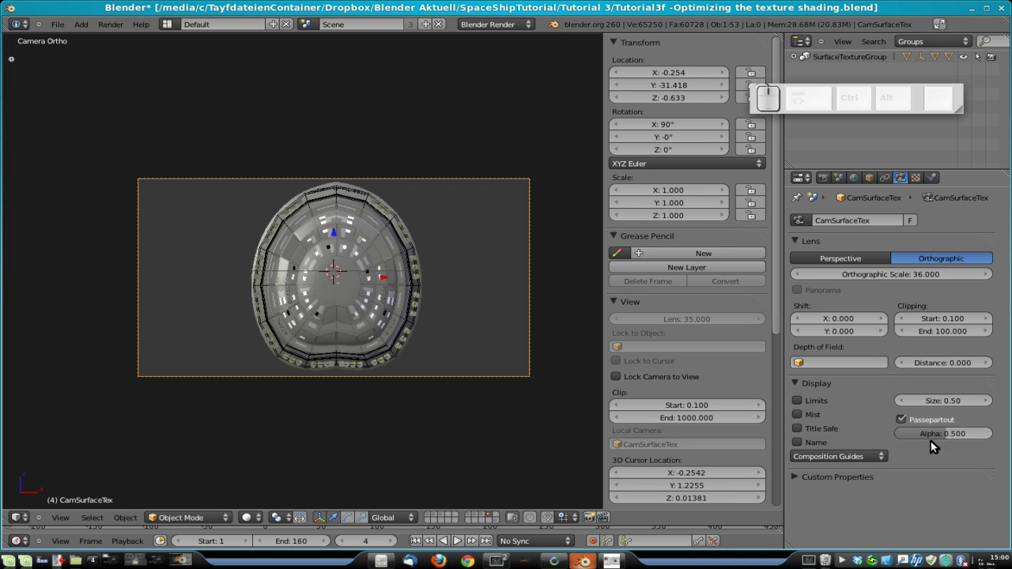
# Step: Set the render resolution's X value to 960 to give a nearly square camera frame
pyautogui.click(838, 177)
pyautogui.click(854, 178)
pyautogui.click(844, 177)
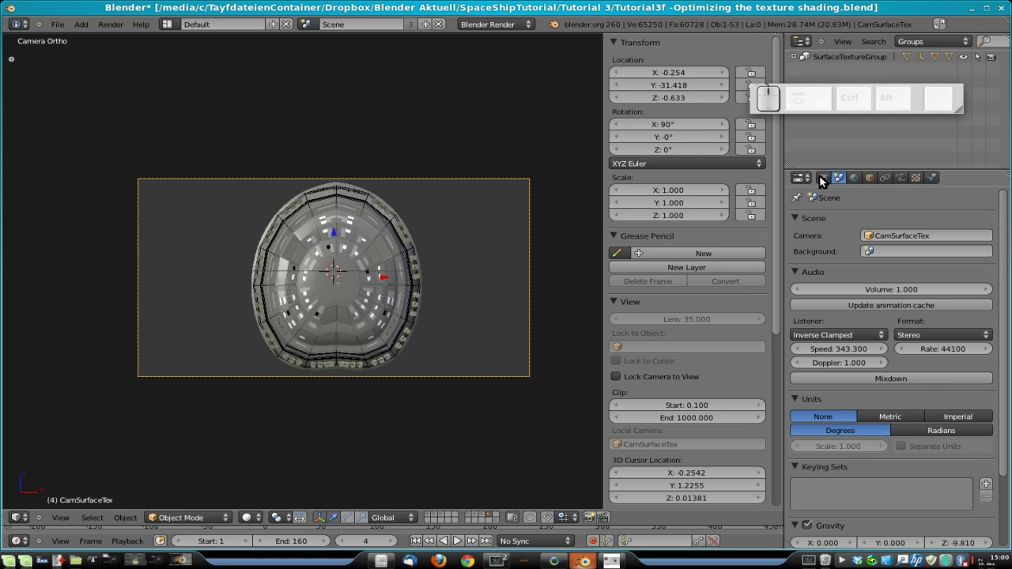
pyautogui.click(823, 178)
pyautogui.scroll(-3, 936, 408)
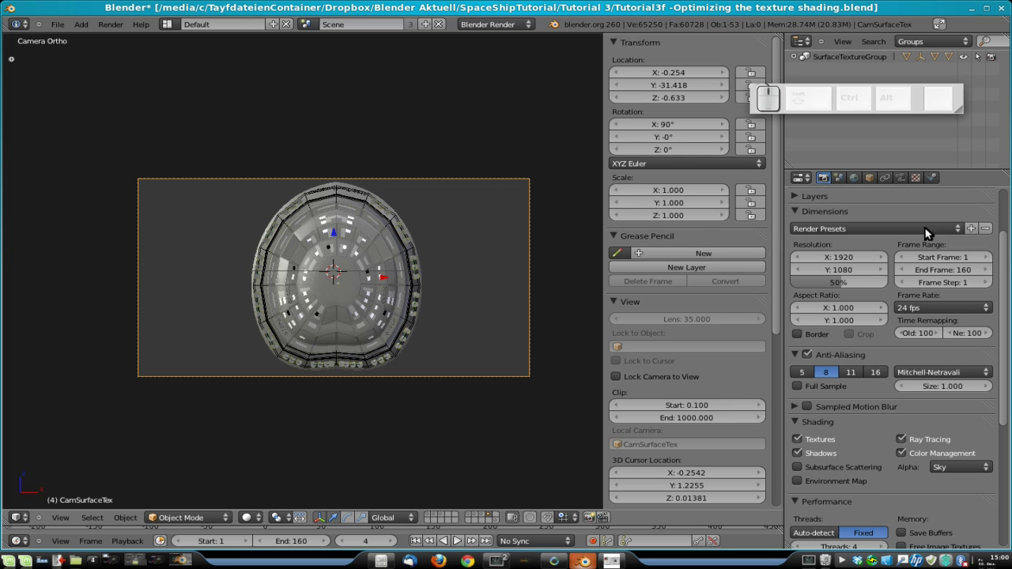
pyautogui.click(853, 263)
pyautogui.moveTo(849, 263); pyautogui.dragTo(636, 267)
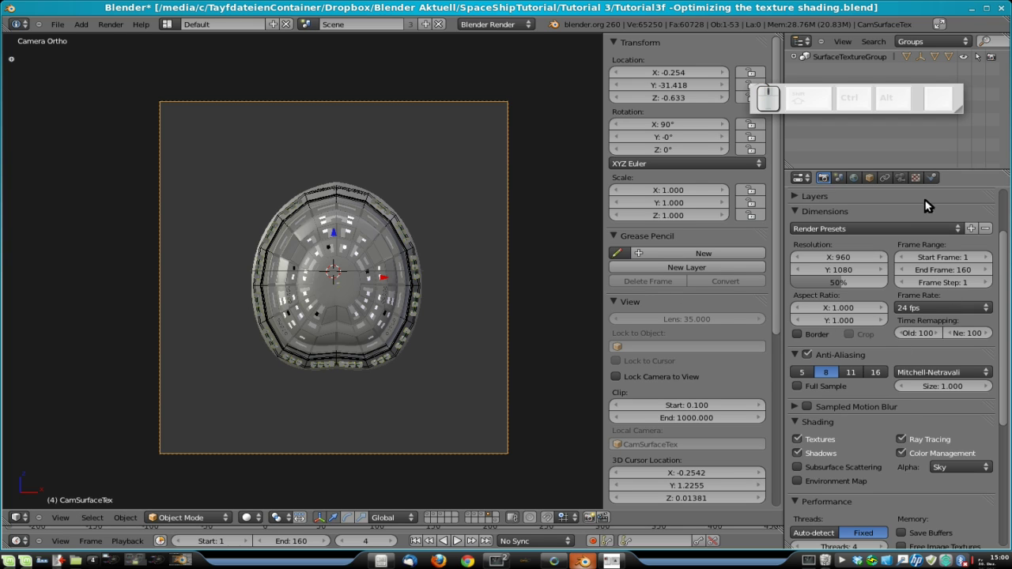
# Step: Set the camera's orthographic scale to about 20.282 so the saucer fills the frame, and save over the existing file
pyautogui.click(901, 178)
pyautogui.moveTo(925, 280); pyautogui.dragTo(889, 275)
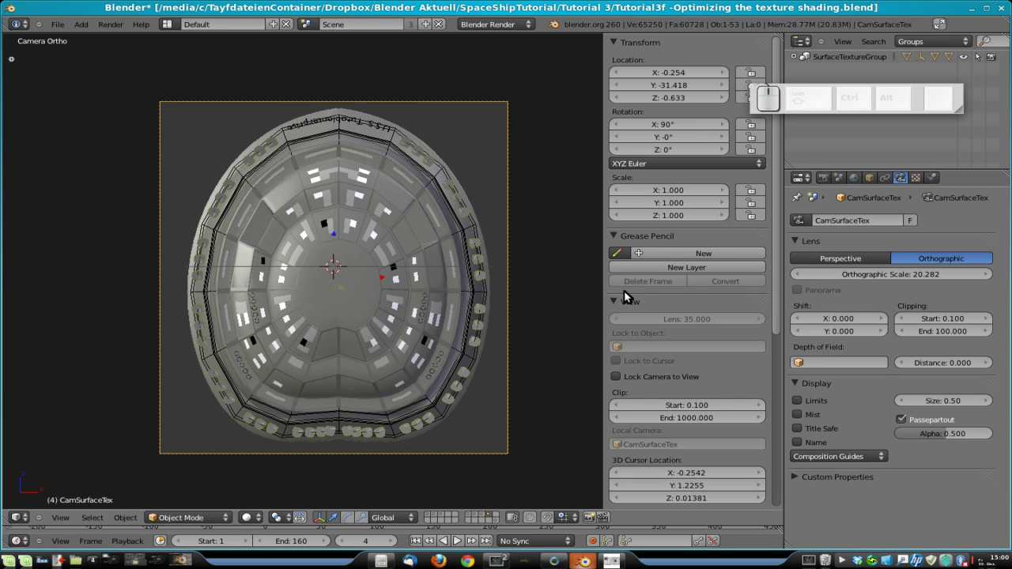
pyautogui.hotkey('ctrl', 's')
pyautogui.click(503, 298)
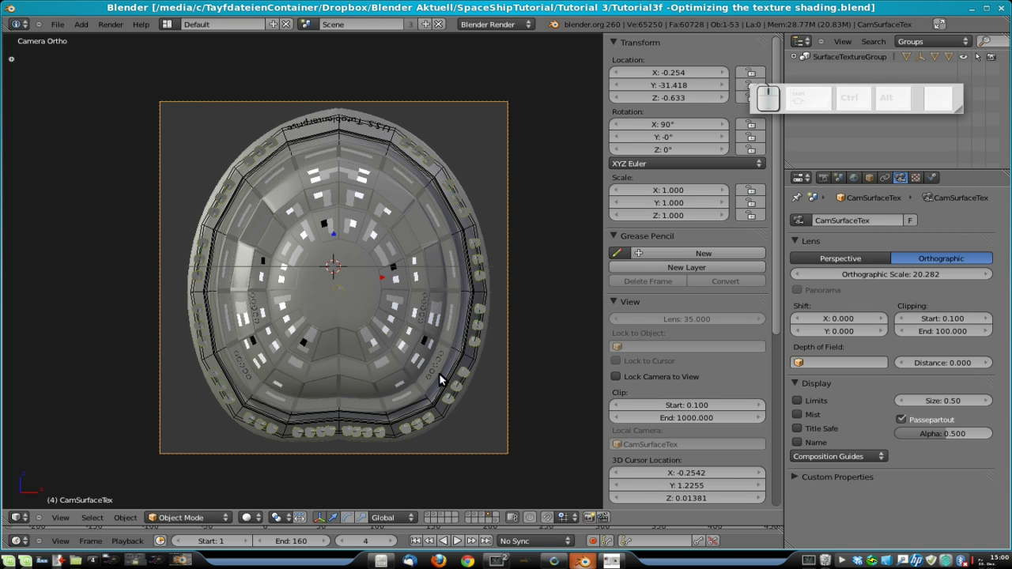
# Step: Identify the window and border objects by selecting each of them in the camera view
pyautogui.rightClick(447, 164)
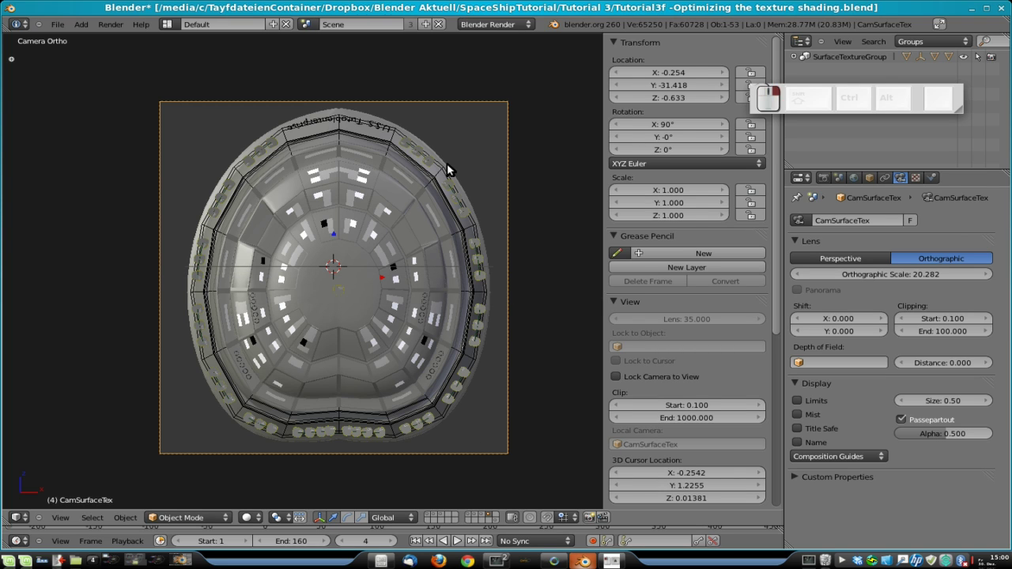
pyautogui.rightClick(447, 164)
pyautogui.rightClick(447, 164)
pyautogui.rightClick(364, 179)
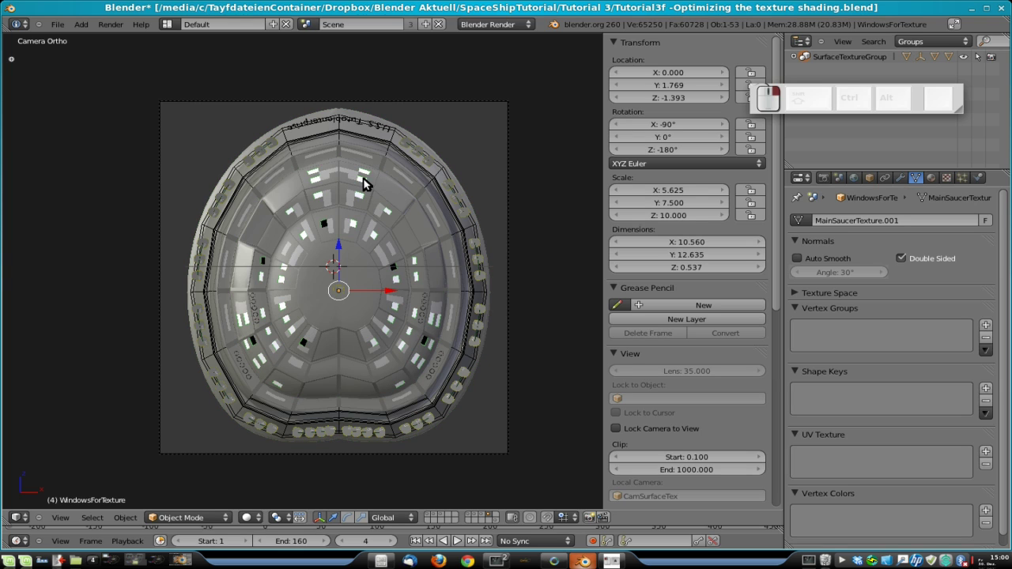
pyautogui.rightClick(447, 160)
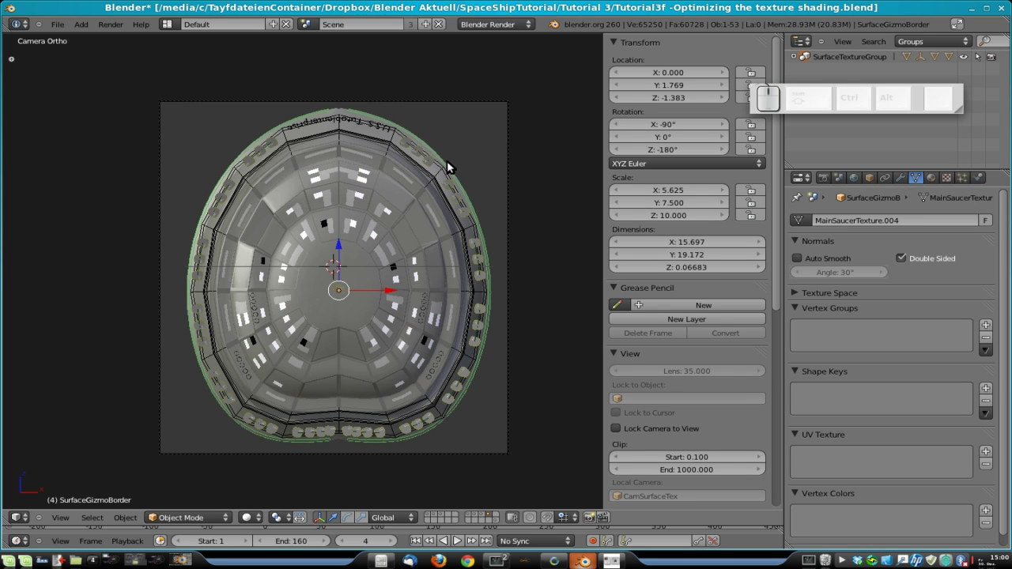
# Step: Expand SurfaceTextureGroup in the outliner and select Text.002, Plane.001, Grid and Empty.001 in turn to identify them
pyautogui.click(795, 57)
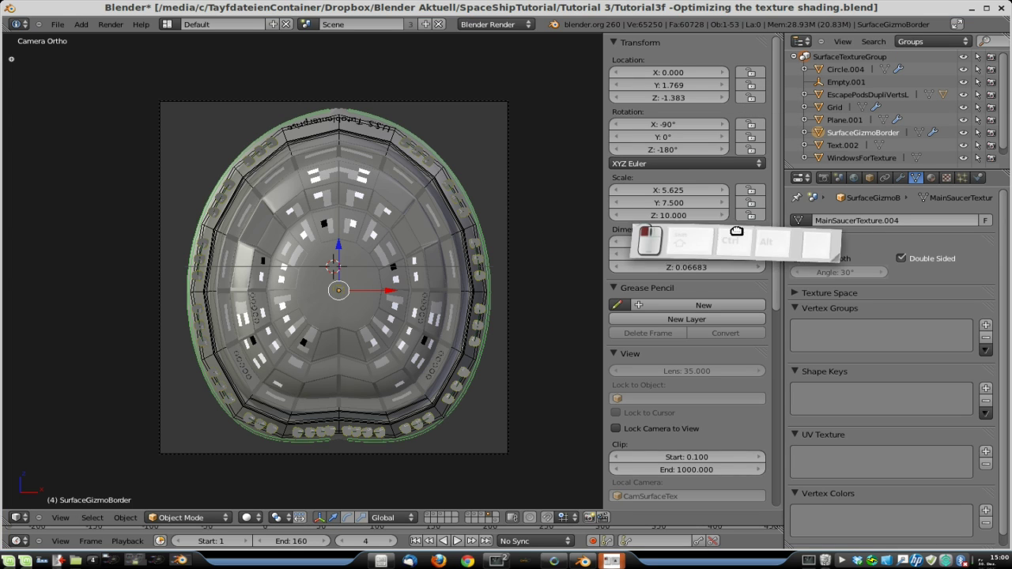
pyautogui.click(833, 147)
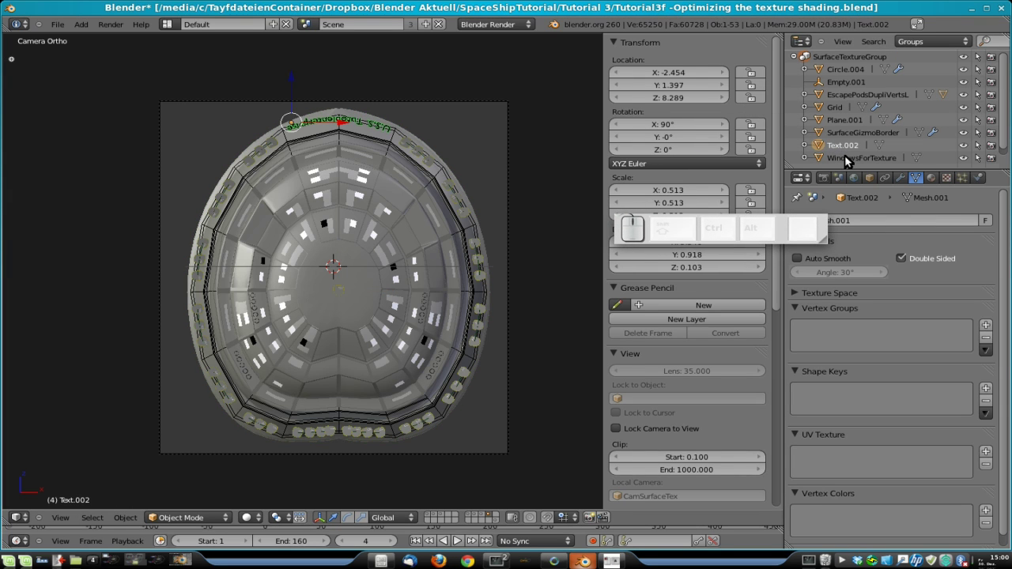
pyautogui.click(847, 157)
pyautogui.click(856, 120)
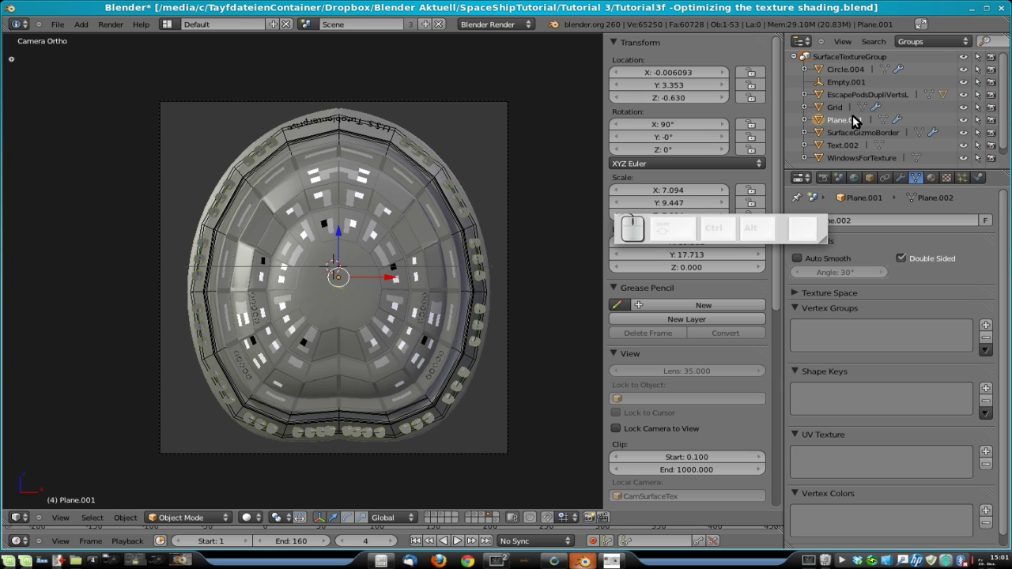
pyautogui.click(853, 106)
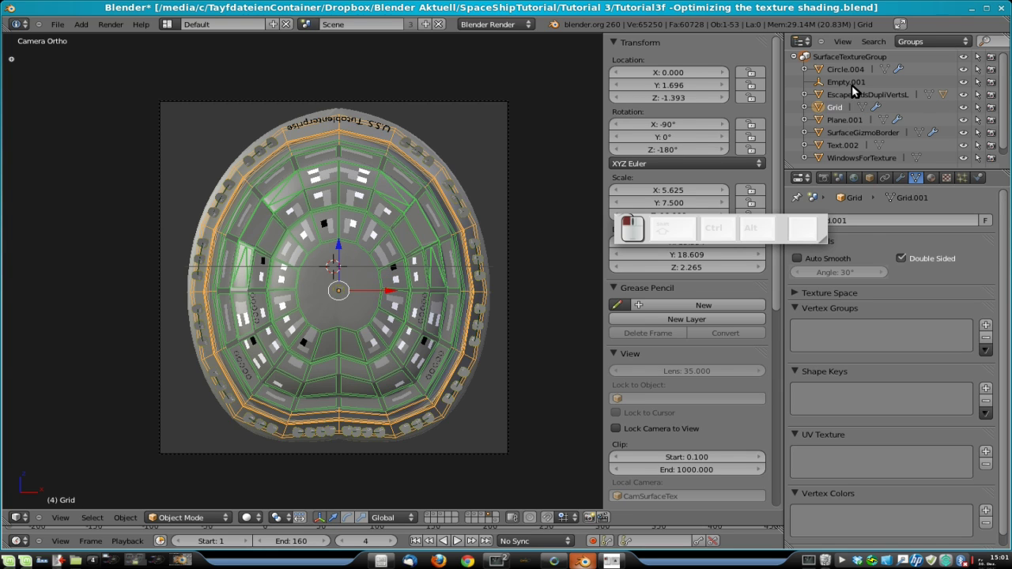
pyautogui.click(854, 82)
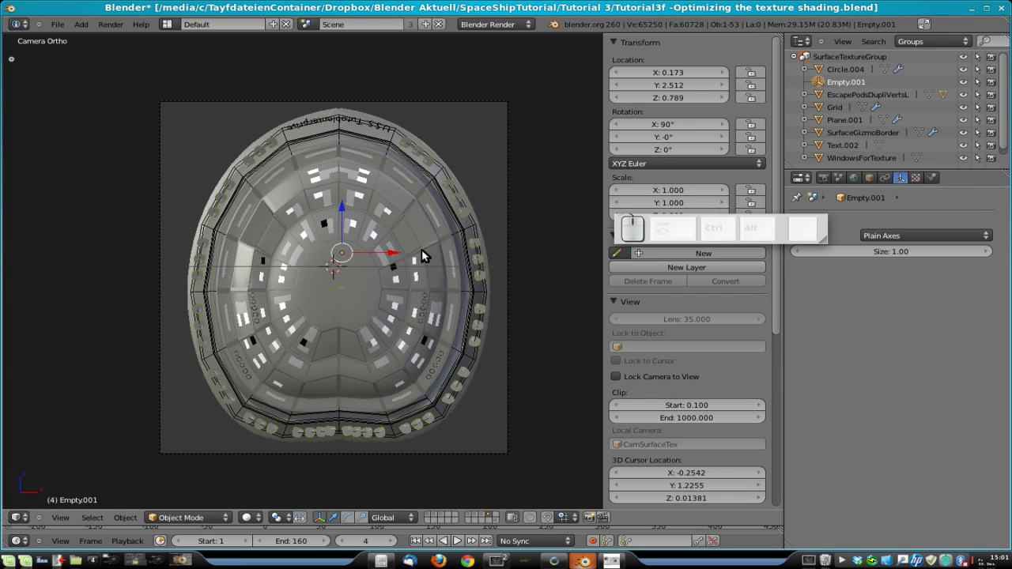
# Step: Select parts of the saucer from an angled side view to inspect SurfaceGizmoBorder, and return to the camera view
pyautogui.press('KP_1')
pyautogui.moveTo(421, 251); pyautogui.dragTo(261, 214, button='middle')
pyautogui.scroll(3, 245, 263)
pyautogui.rightClick(239, 255)
pyautogui.rightClick(307, 210)
pyautogui.rightClick(251, 197)
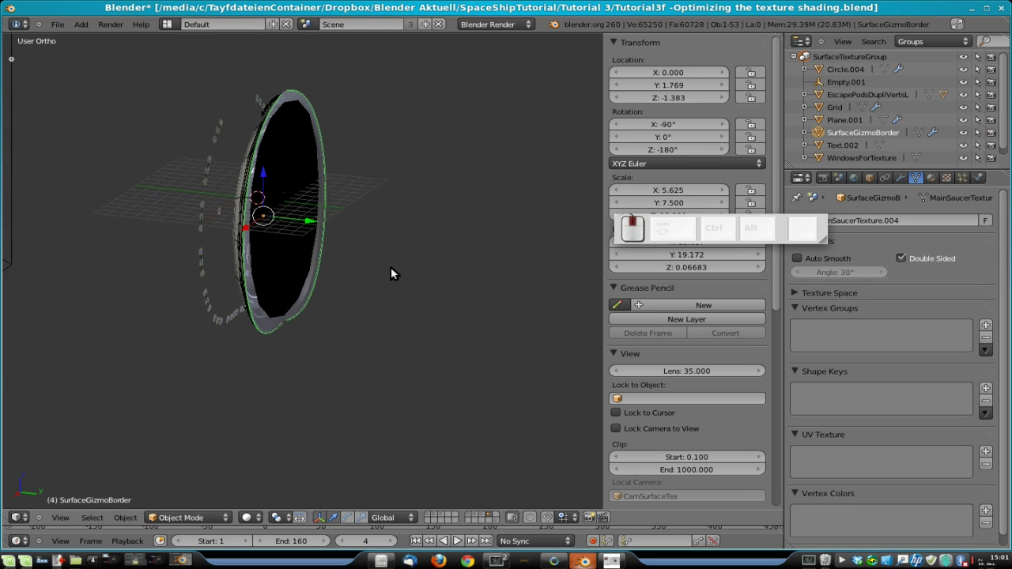
pyautogui.moveTo(390, 269); pyautogui.dragTo(460, 268, button='middle')
pyautogui.press('KP_0')
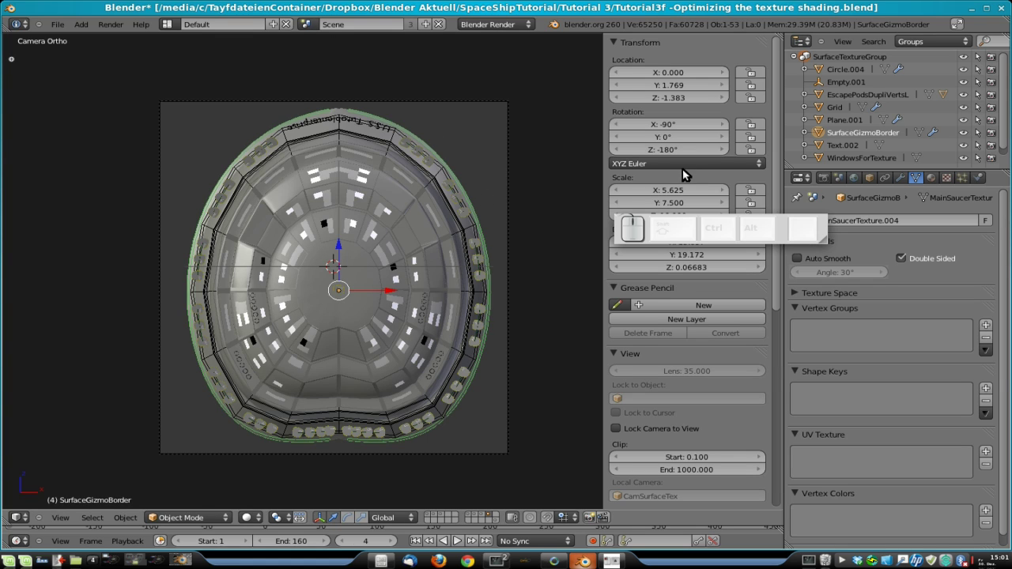
# Step: Compare WindowsForTexture with SurfaceGizmoBorder by selecting them, and select WindowsForTexture in a close-up angled view
pyautogui.keyDown('shift'); pyautogui.click(877, 154); pyautogui.keyUp('shift')
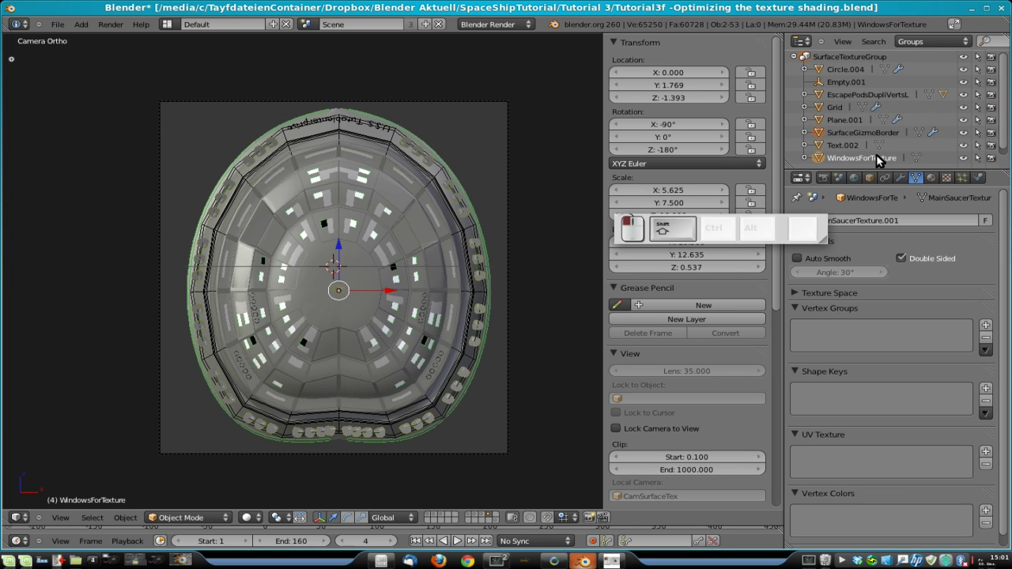
pyautogui.click(877, 133)
pyautogui.moveTo(427, 222); pyautogui.dragTo(393, 230, button='middle')
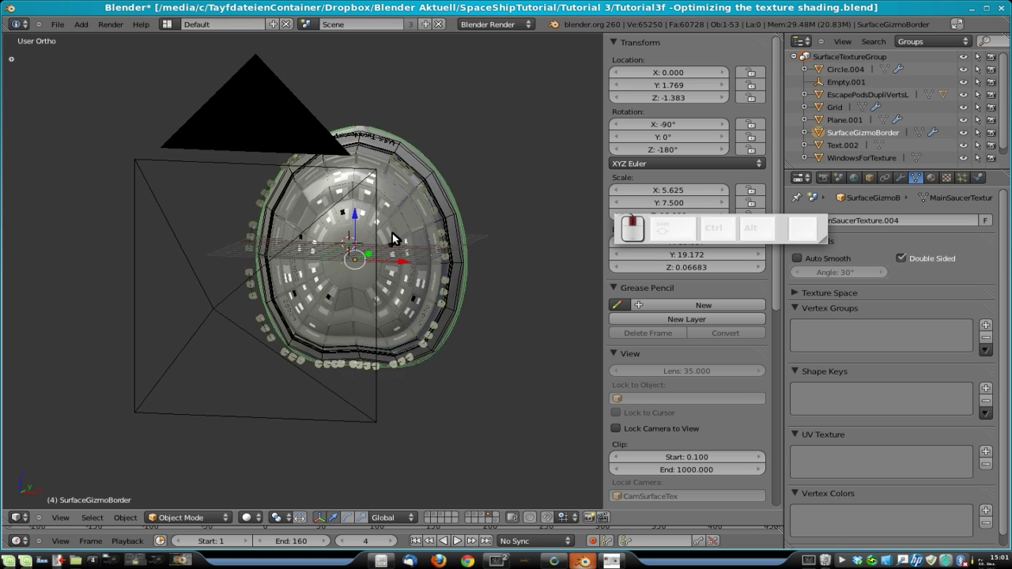
pyautogui.scroll(4, 394, 230)
pyautogui.scroll(2, 412, 202)
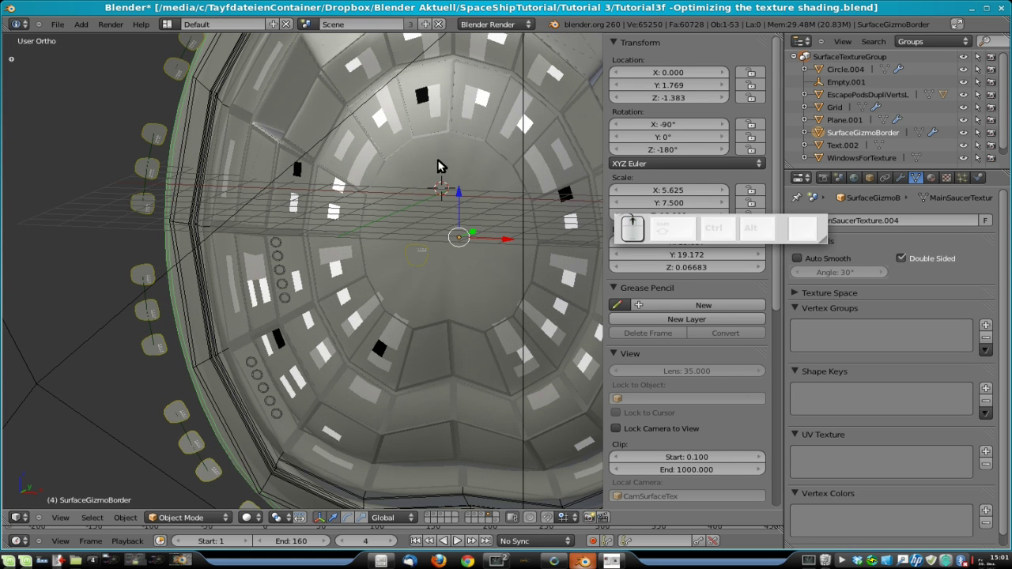
pyautogui.rightClick(480, 99)
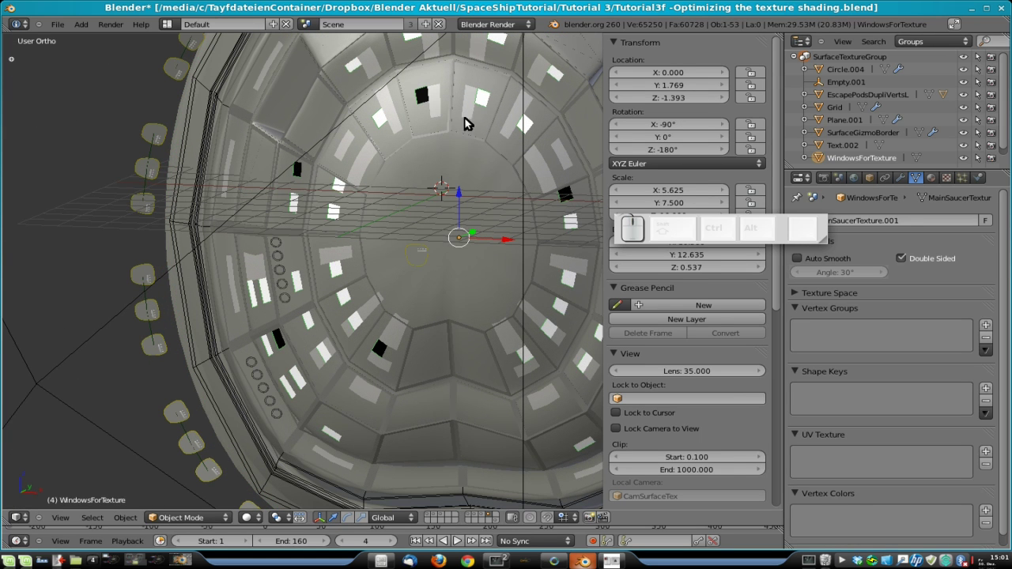
# Step: Select SurfaceGizmoBorder together with WindowsForTexture in the side view of the saucer
pyautogui.moveTo(522, 213); pyautogui.dragTo(242, 305, button='middle')
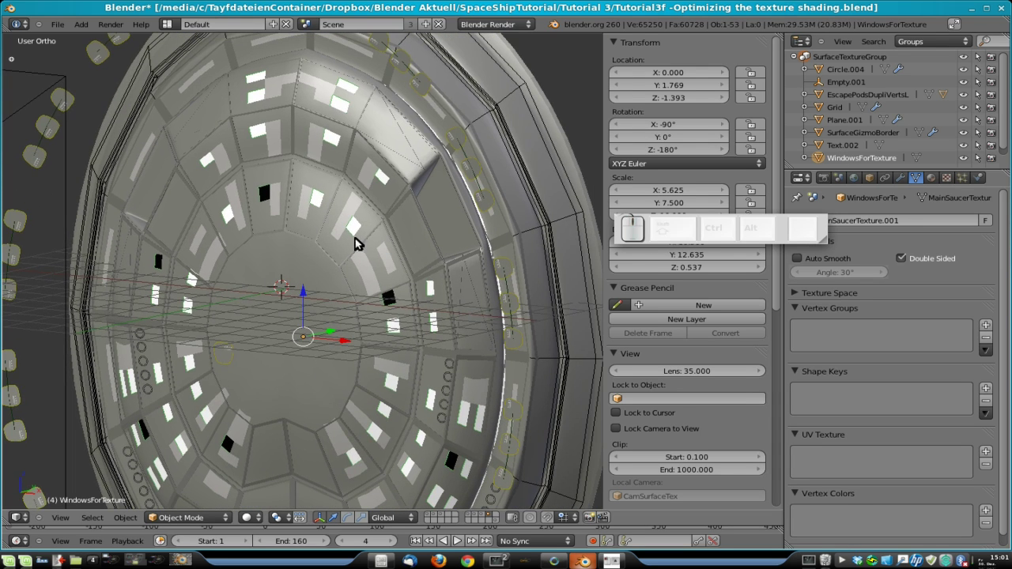
pyautogui.press('shift')
pyautogui.moveTo(567, 150); pyautogui.dragTo(342, 185, button='middle')
pyautogui.press('shift')
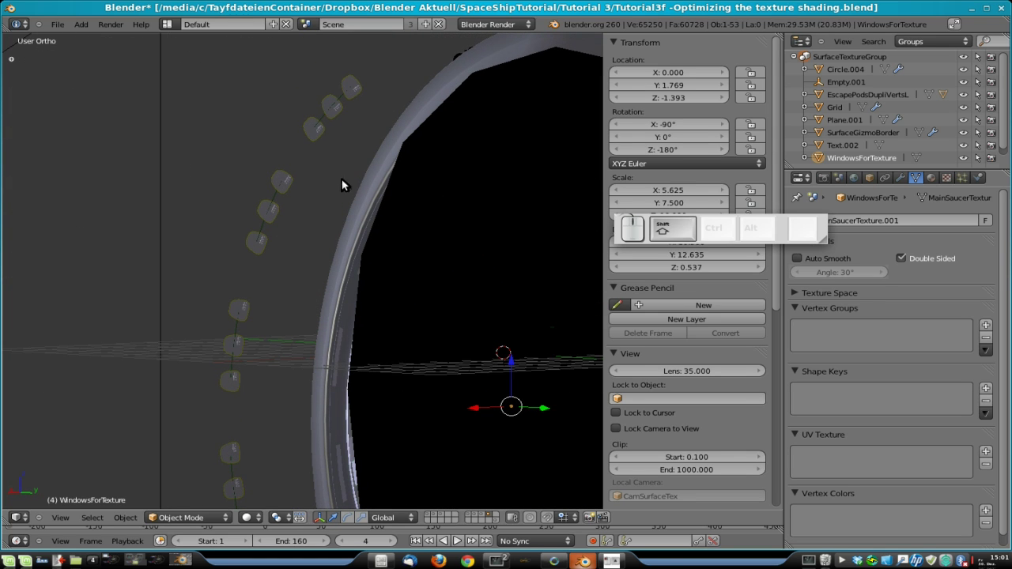
pyautogui.keyDown('shift'); pyautogui.rightClick(365, 193); pyautogui.keyUp('shift')
pyautogui.hotkey('ctrl', 'shift', 'z')
pyautogui.click(840, 132)
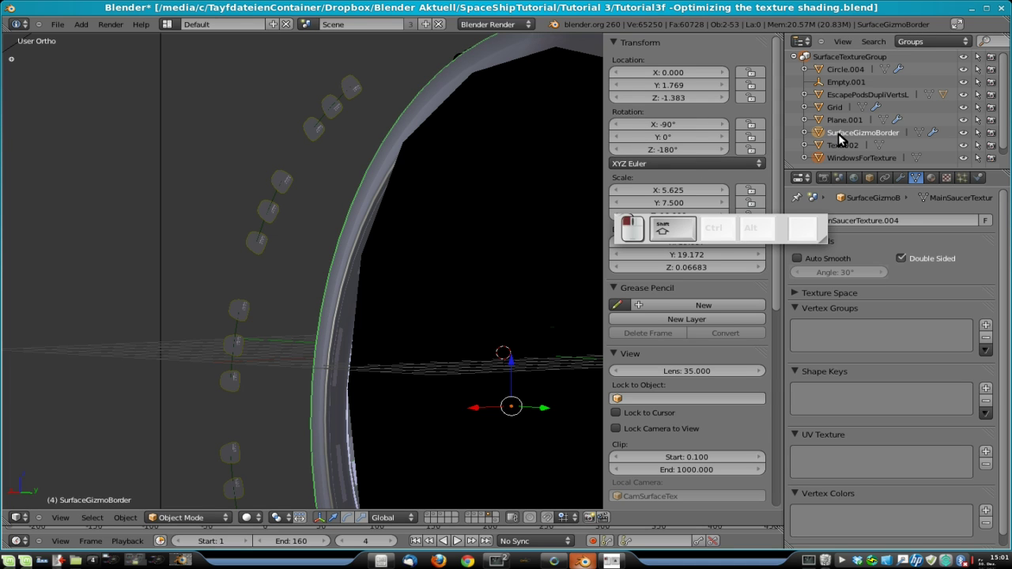
# Step: Move the selected WindowsForTexture and SurfaceGizmoBorder objects to layer 10
pyautogui.moveTo(472, 235); pyautogui.dragTo(533, 259, button='middle')
pyautogui.press('g')
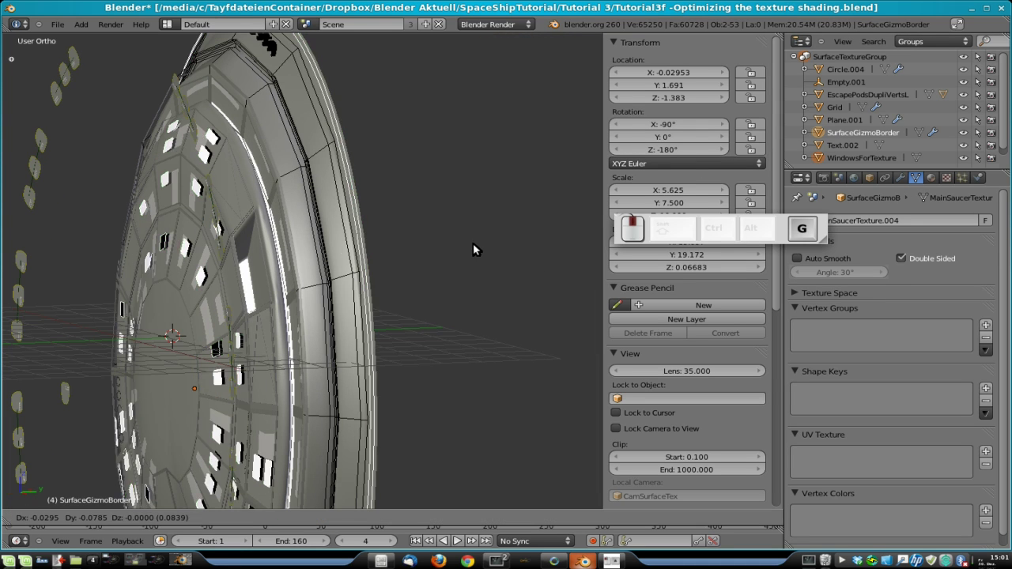
pyautogui.rightClick(508, 216)
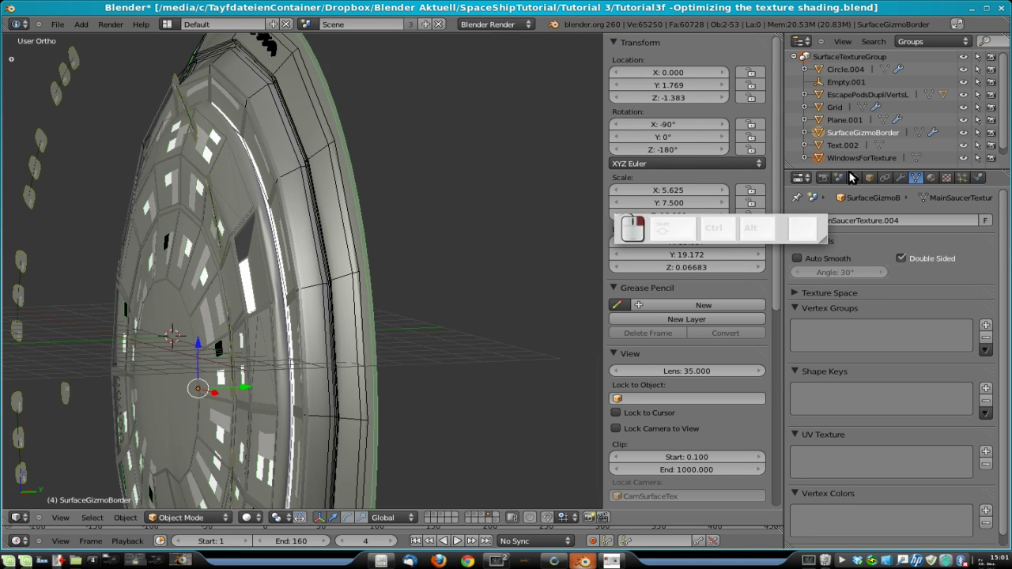
pyautogui.moveTo(510, 309); pyautogui.dragTo(552, 302, button='middle')
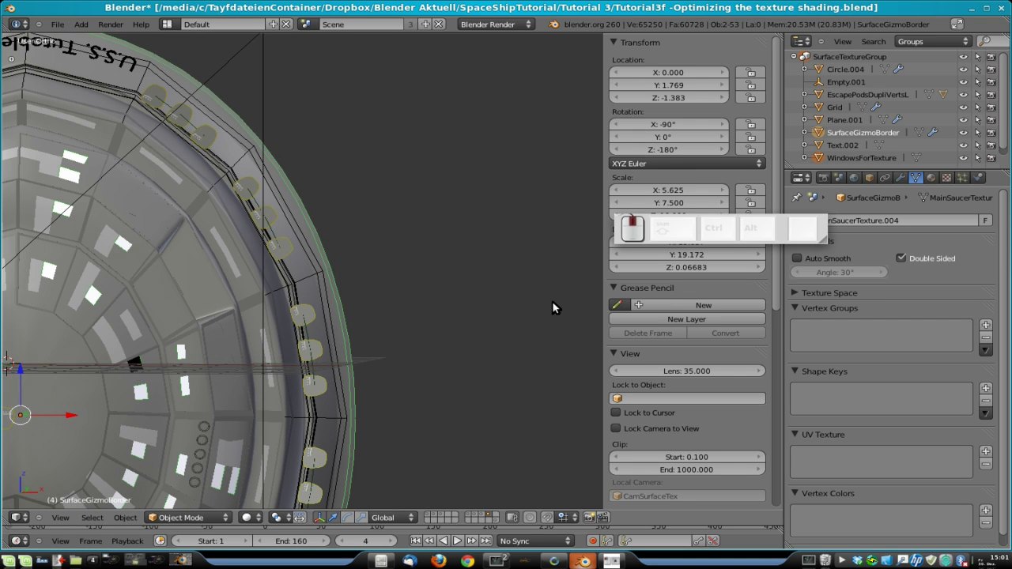
pyautogui.press('m')
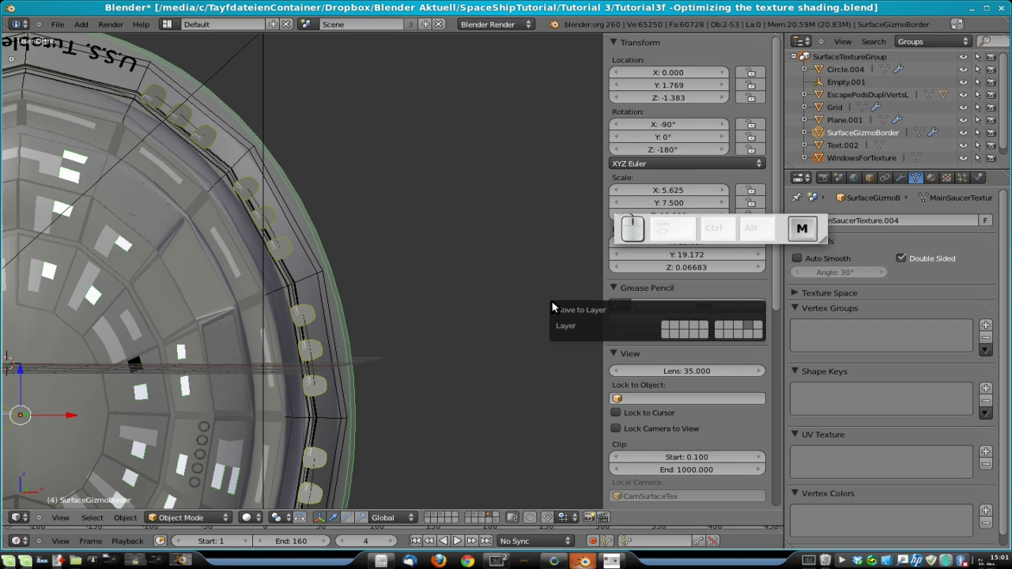
pyautogui.click(757, 323)
pyautogui.scroll(-5, 322, 313)
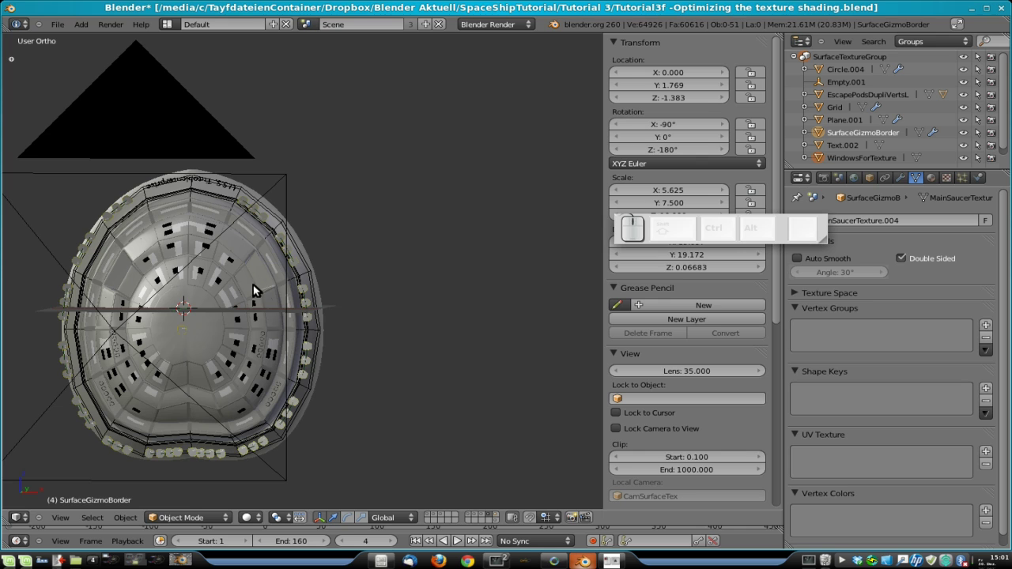
# Step: Return to the camera view and save the blend file over the existing version
pyautogui.press('KP_0')
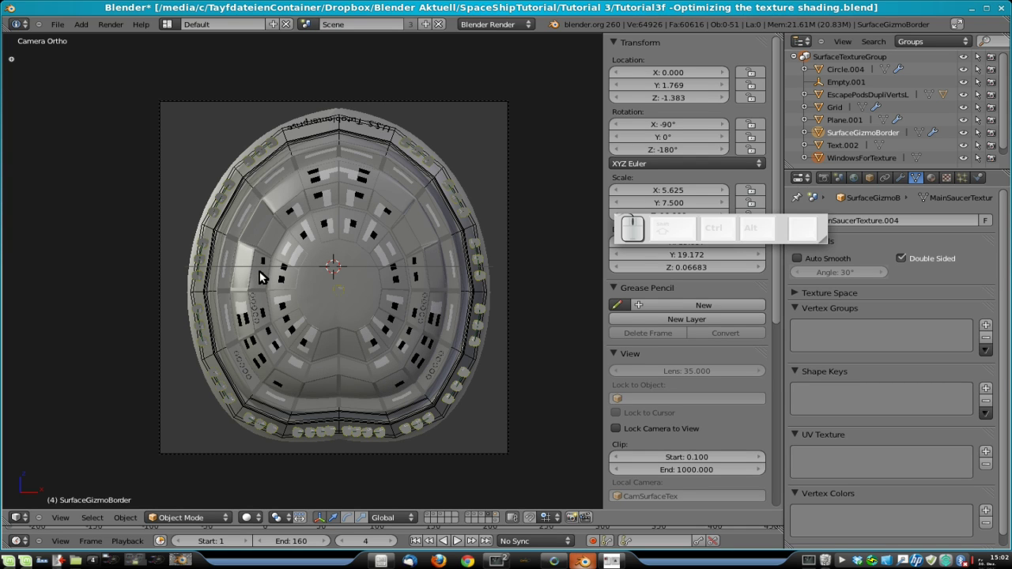
pyautogui.hotkey('ctrl', 's')
pyautogui.click(262, 273)
# Step: Review the scene from the top and check the World lighting settings, switching Environment Lighting off and back on
pyautogui.press('KP_7')
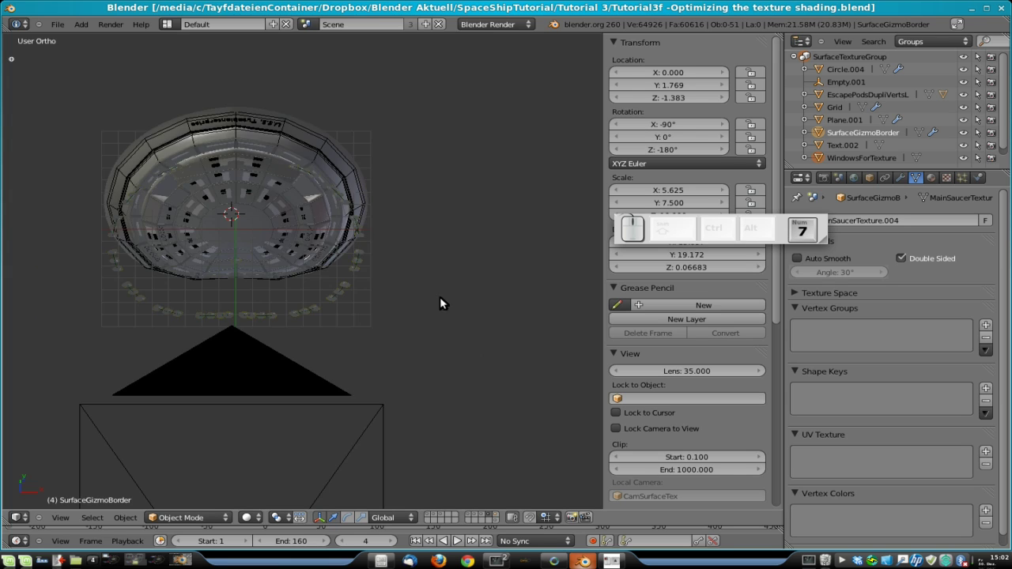
pyautogui.scroll(-3, 390, 316)
pyautogui.scroll(-15, 220, 361)
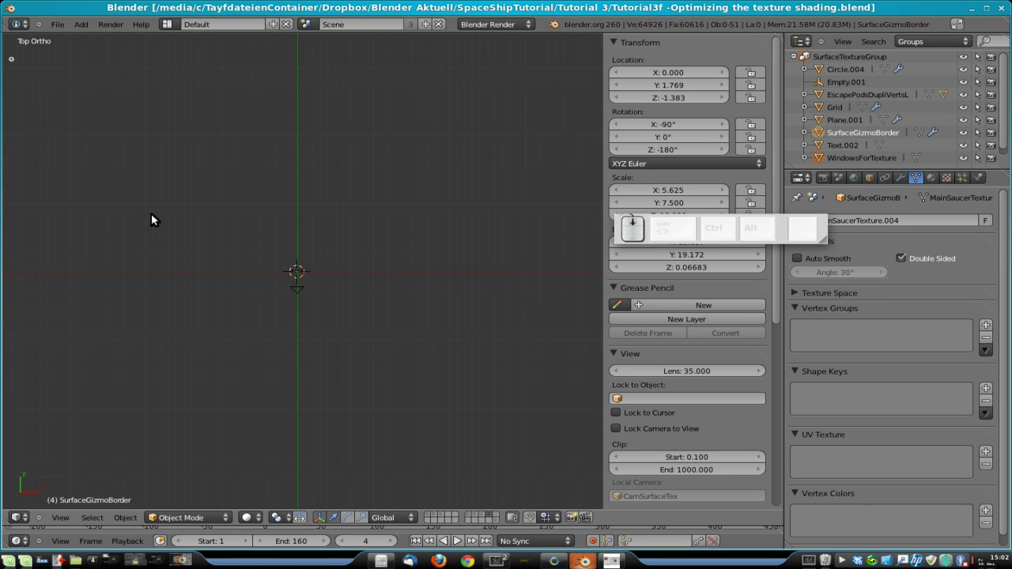
pyautogui.scroll(1, 377, 339)
pyautogui.scroll(3, 377, 338)
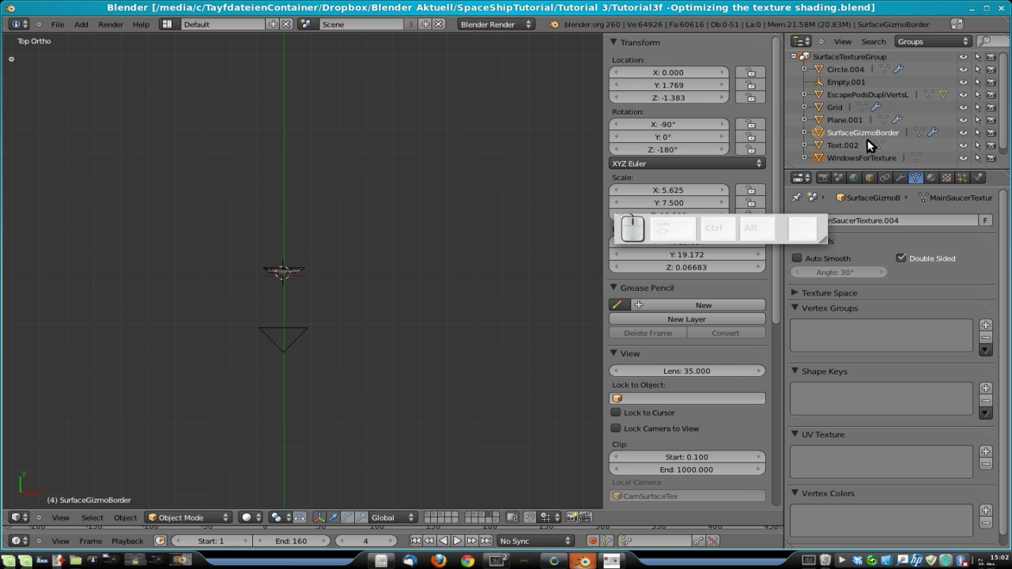
pyautogui.click(842, 175)
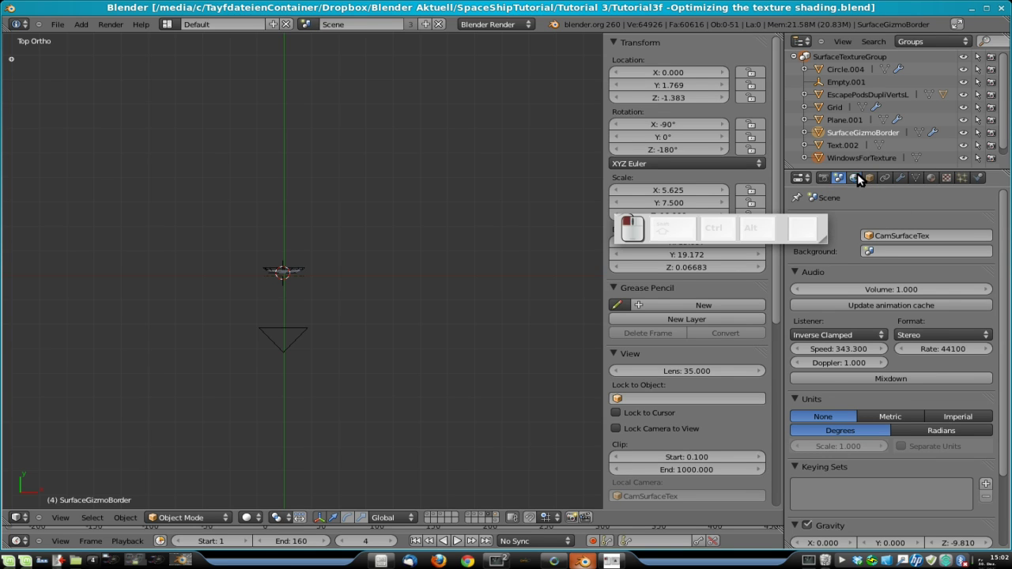
pyautogui.click(855, 177)
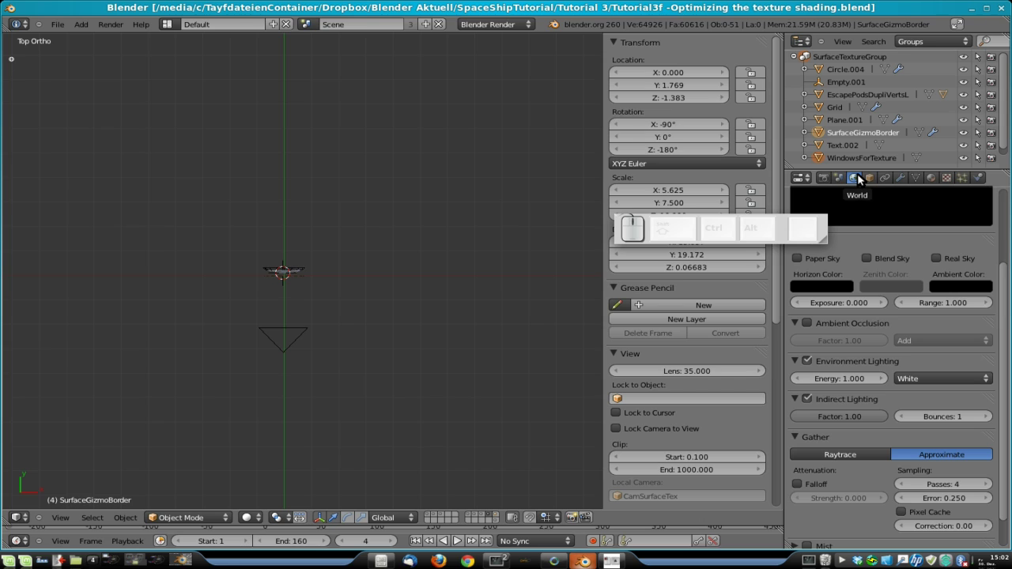
pyautogui.click(808, 362)
pyautogui.click(807, 362)
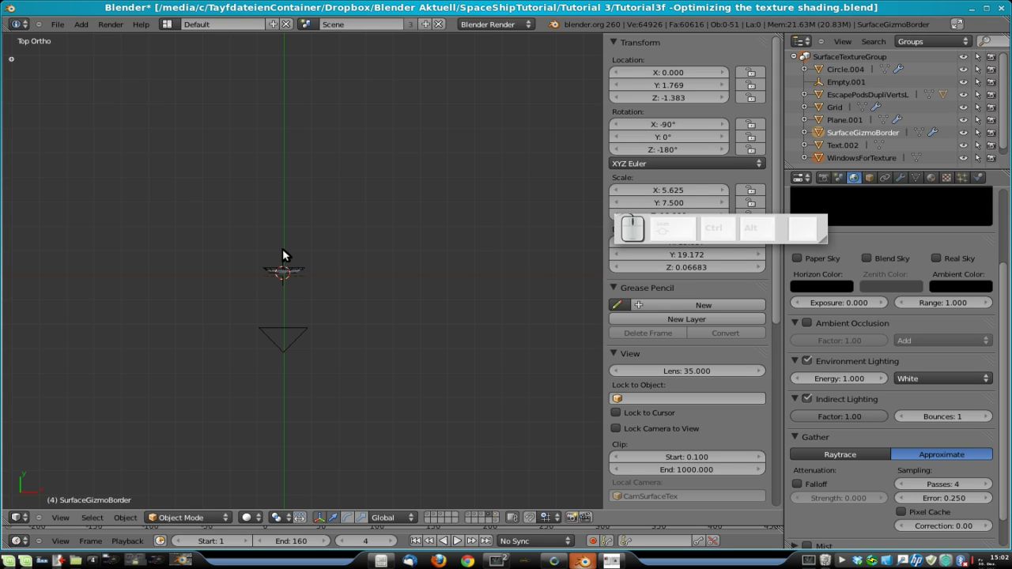
# Step: Save the blend file and render the saucer through the CamSurfaceTex camera
pyautogui.hotkey('ctrl', 's')
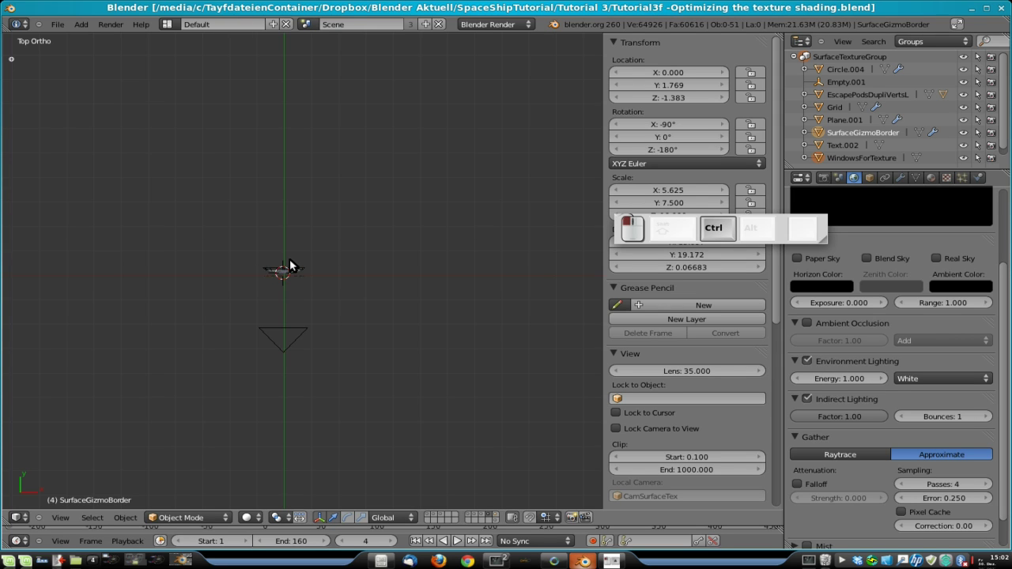
pyautogui.press('KP_0')
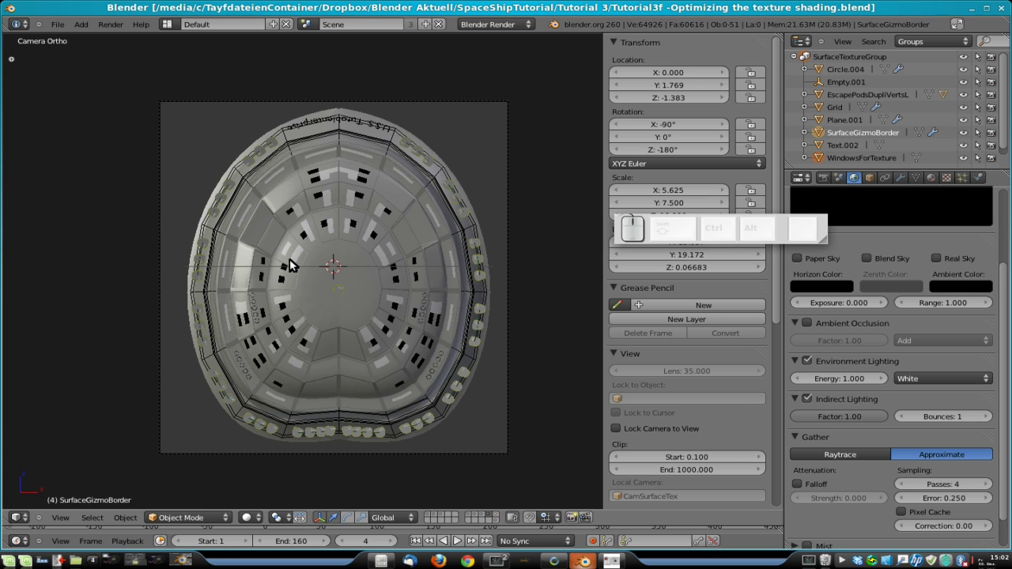
pyautogui.press('F12')
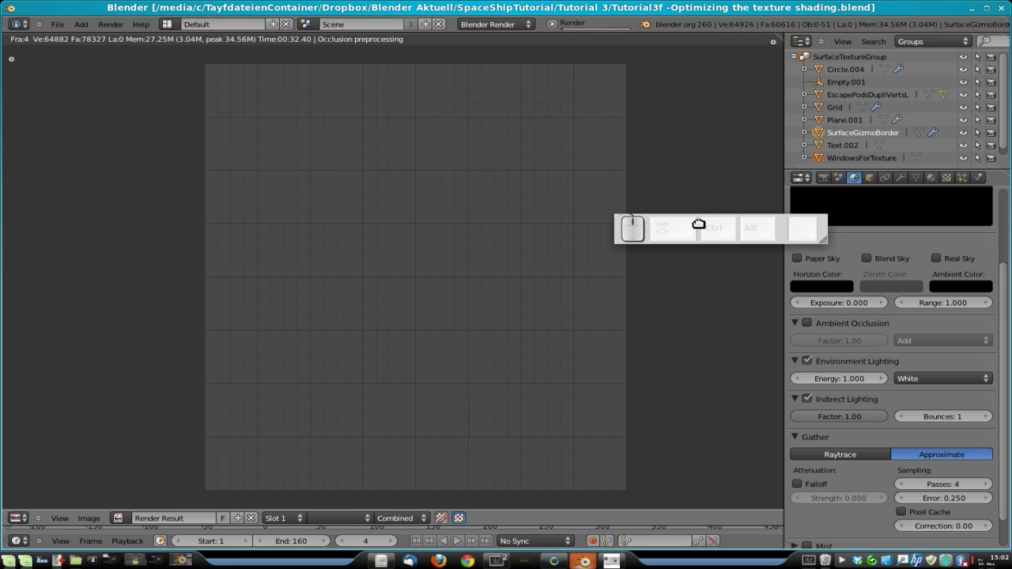
pyautogui.moveTo(663, 230); pyautogui.dragTo(706, 132)
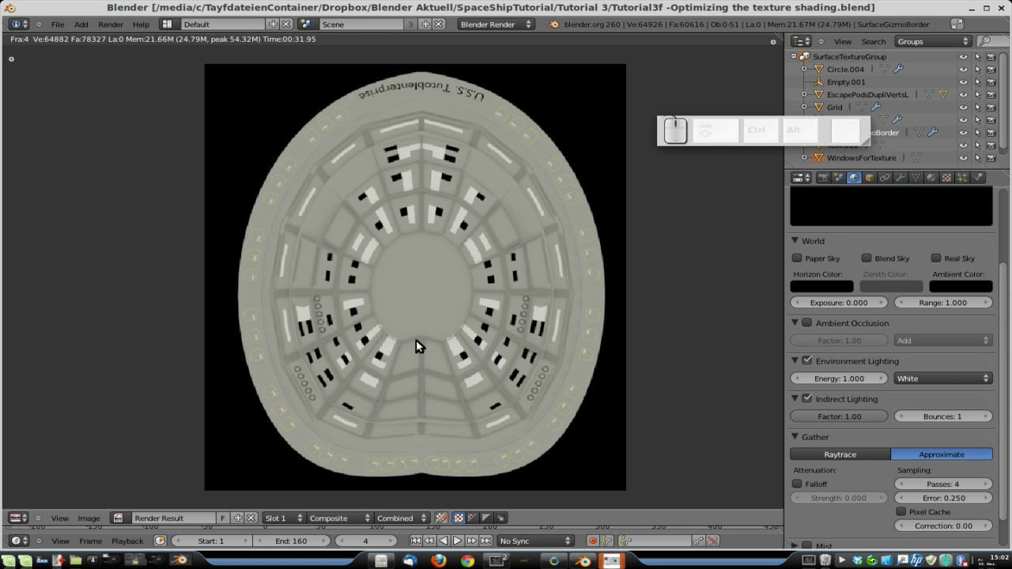
pyautogui.click(502, 318)
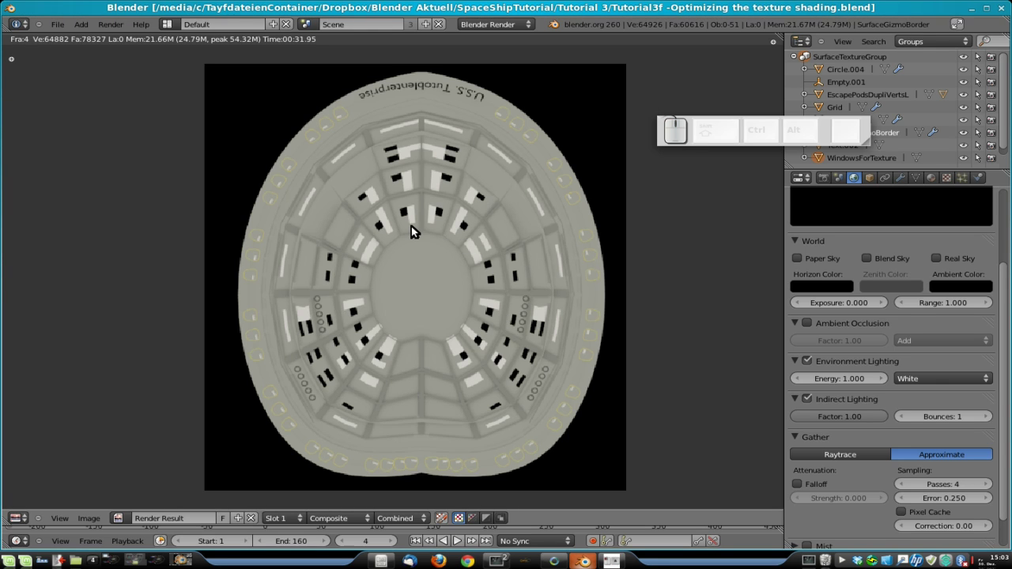
pyautogui.press('F2')
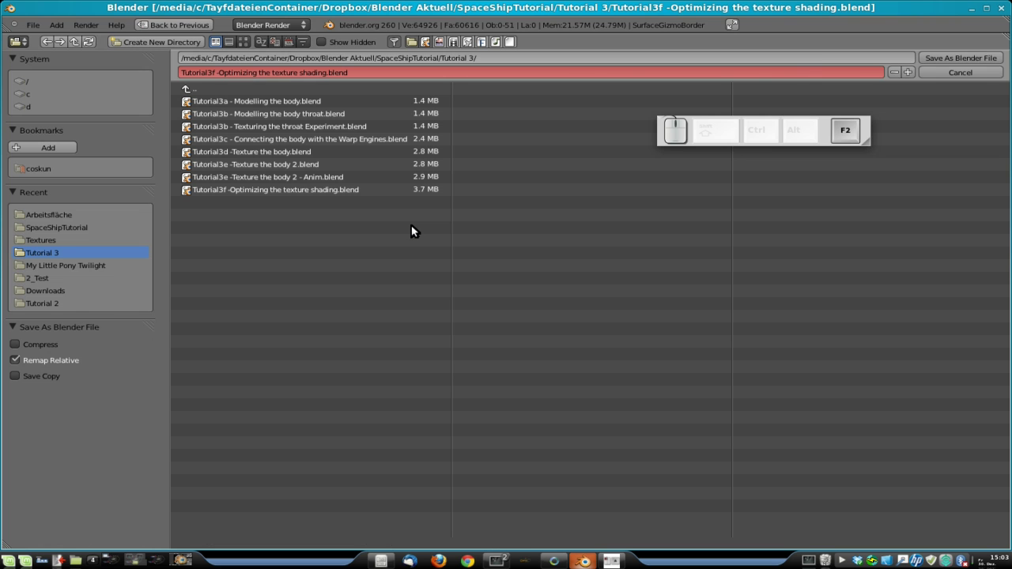
pyautogui.click(193, 82)
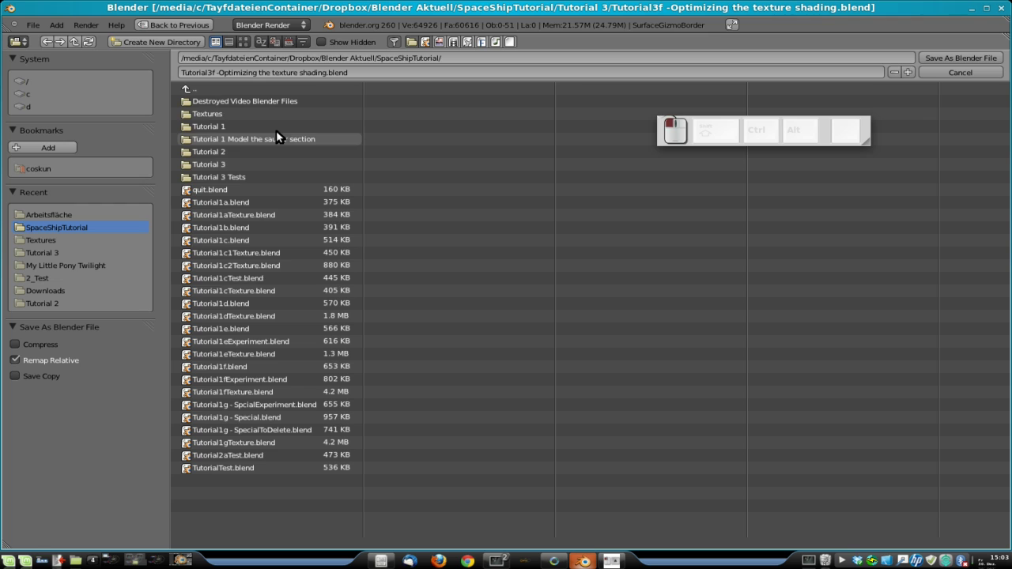
pyautogui.click(267, 117)
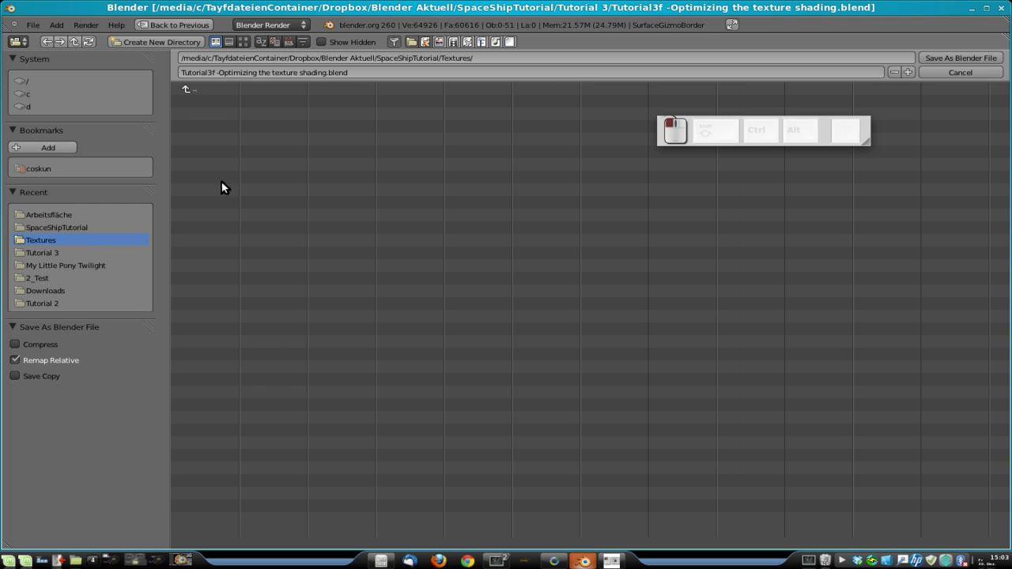
pyautogui.click(216, 86)
pyautogui.click(208, 112)
pyautogui.click(955, 71)
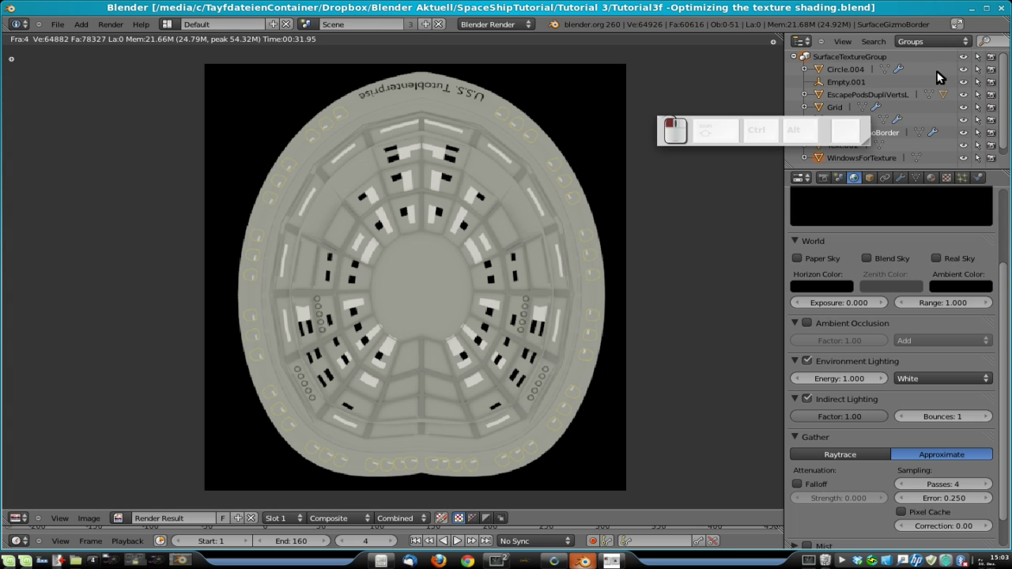
pyautogui.click(450, 253)
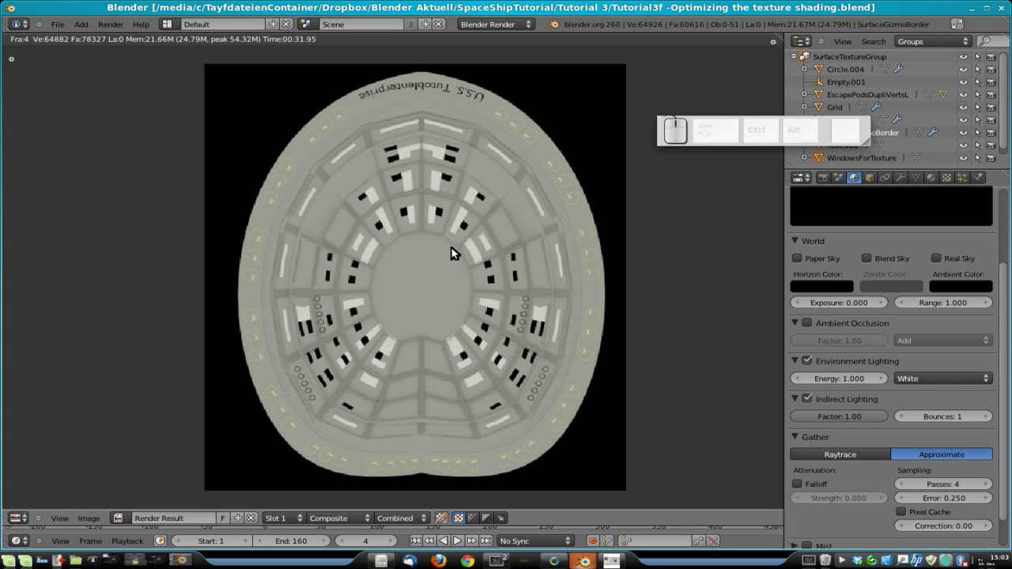
pyautogui.press('F2')
pyautogui.press('Escape')
# Step: Save the rendered image over MainHullUpperSaucerSection_v2.png in the Textures folder as PNG and close the render result
pyautogui.press('F3')
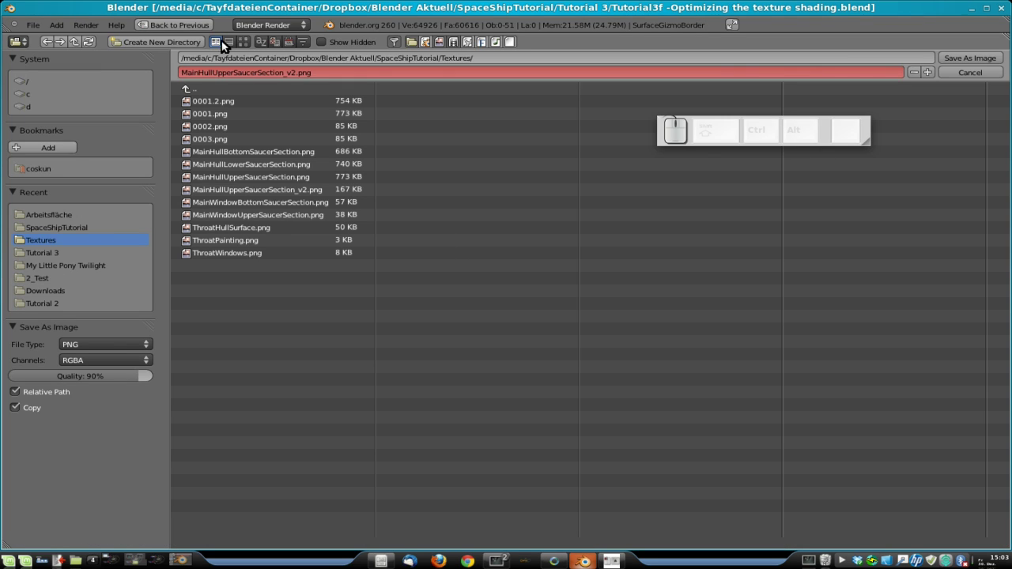
pyautogui.click(257, 192)
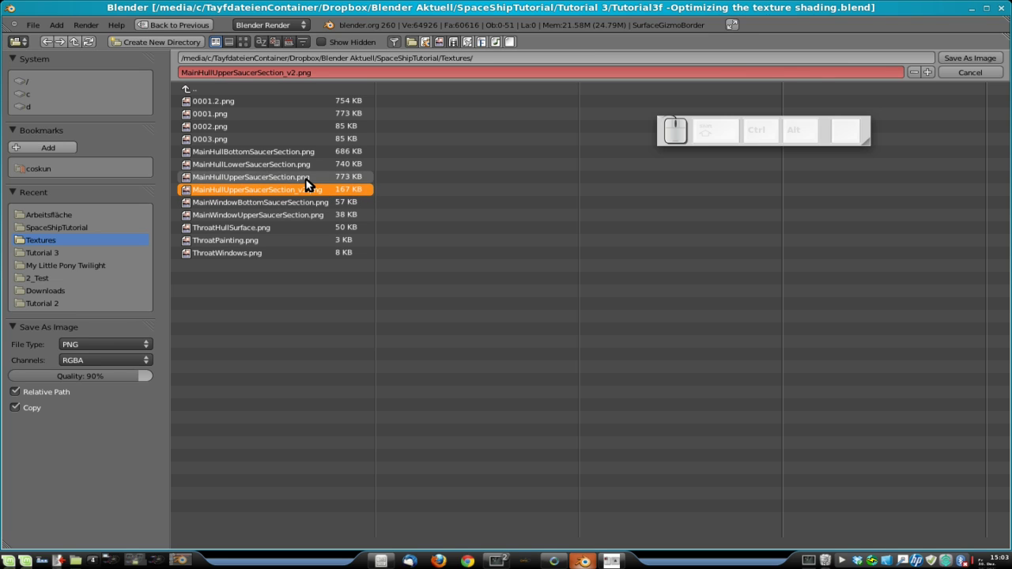
pyautogui.click(966, 54)
pyautogui.click(488, 257)
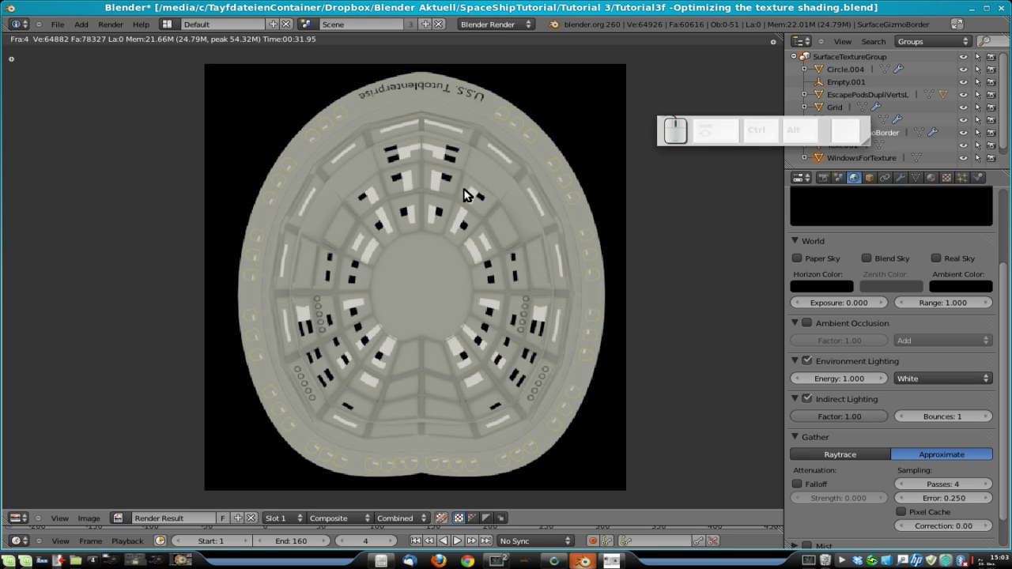
pyautogui.press('Escape')
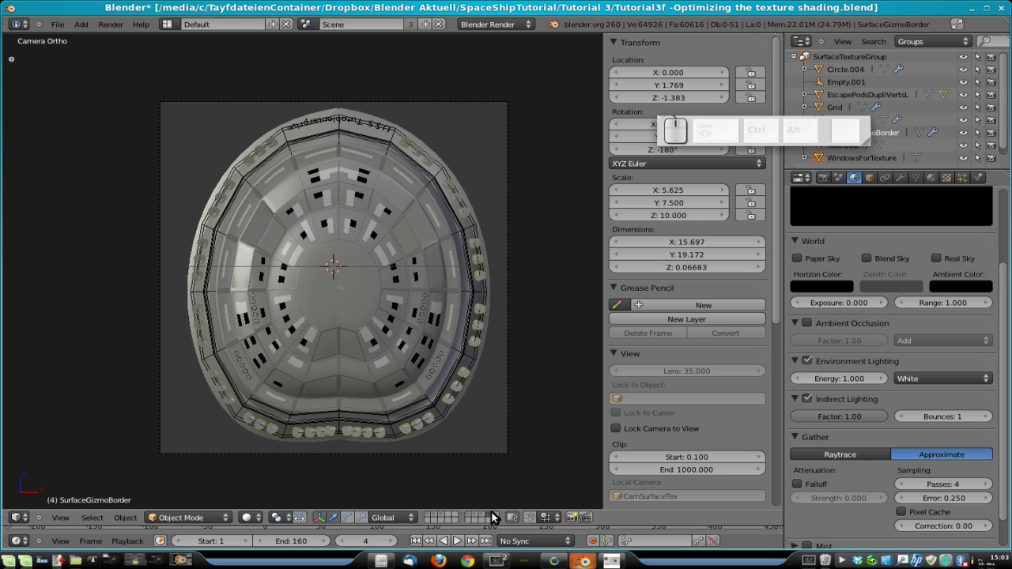
# Step: Assign the CamSurfaceTex camera additionally to layer 10, keeping it on its current layer
pyautogui.rightClick(495, 448)
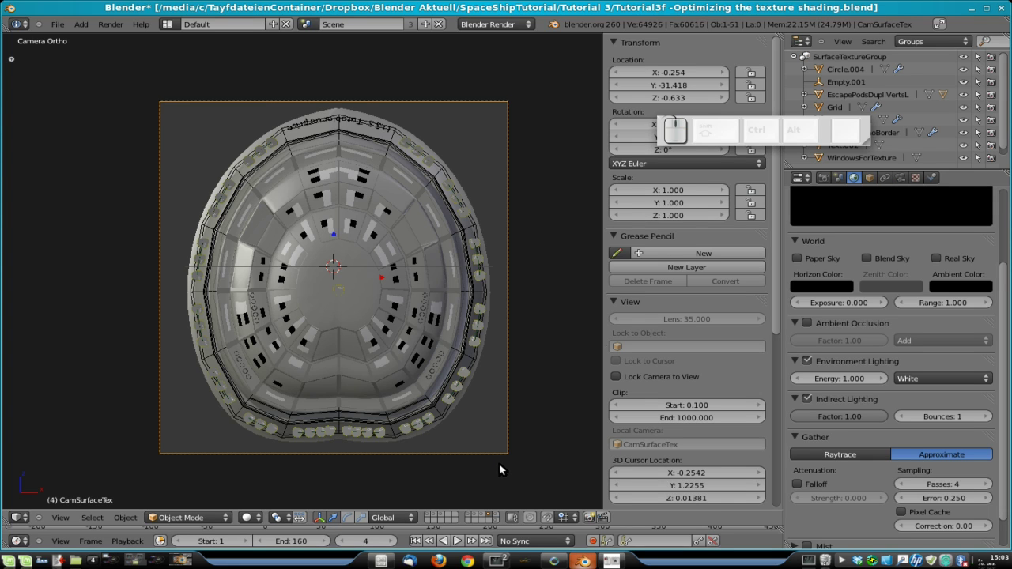
pyautogui.press('m')
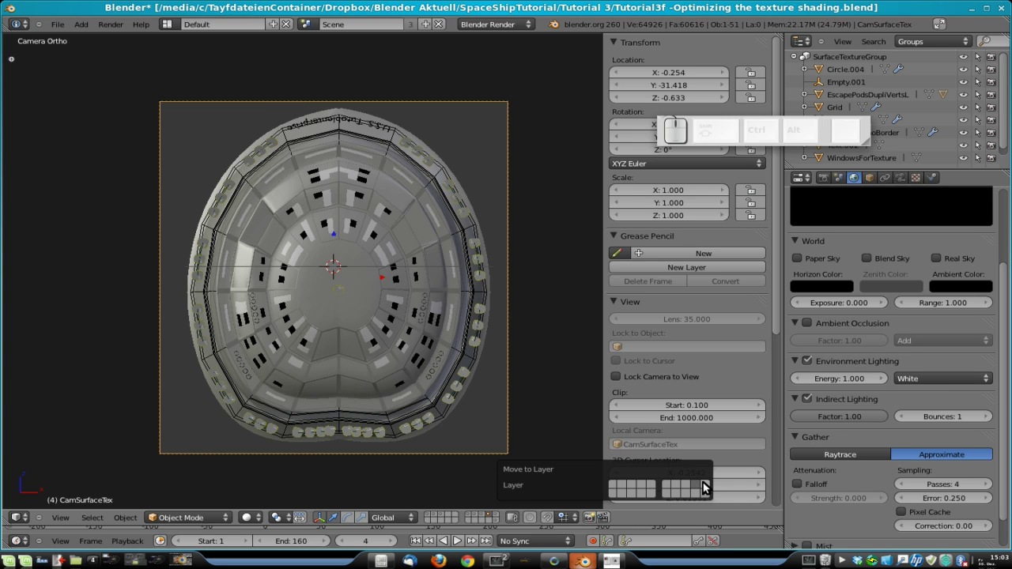
pyautogui.press('shift')
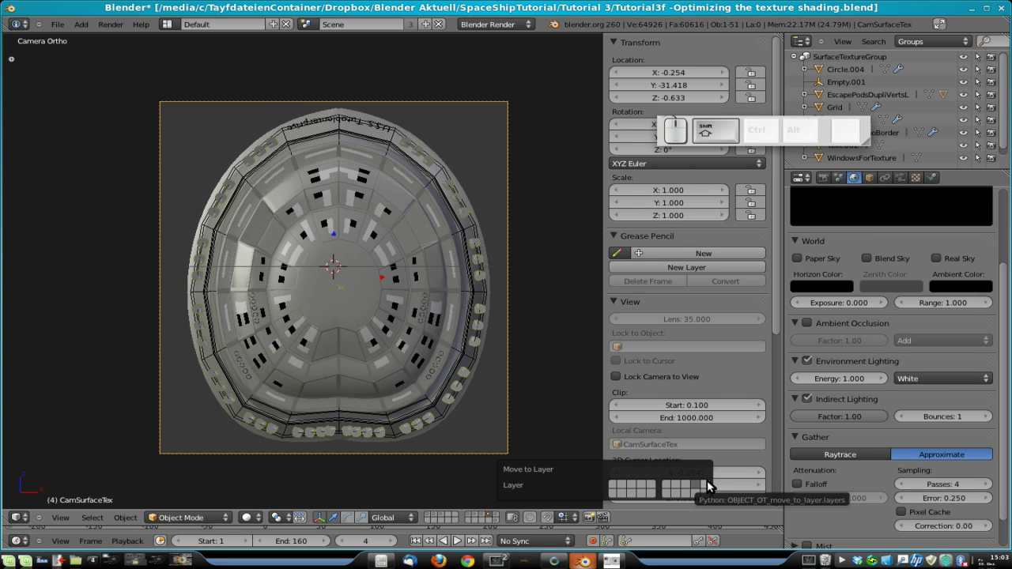
pyautogui.keyDown('shift'); pyautogui.click(707, 481); pyautogui.keyUp('shift')
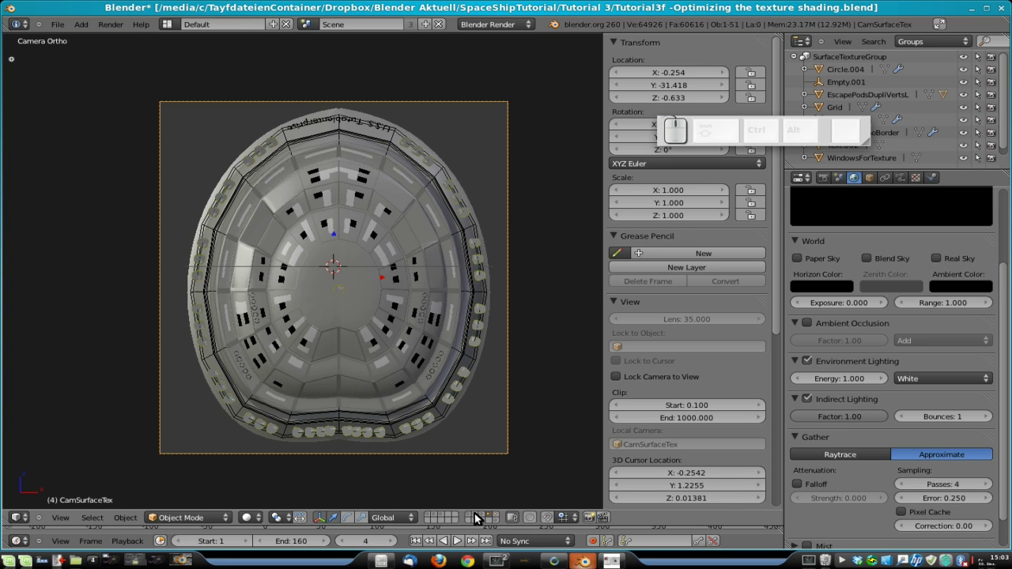
# Step: Display only layer 10 with the window geometry and hide SurfaceGizmoBorder from both the viewport and rendering
pyautogui.click(497, 514)
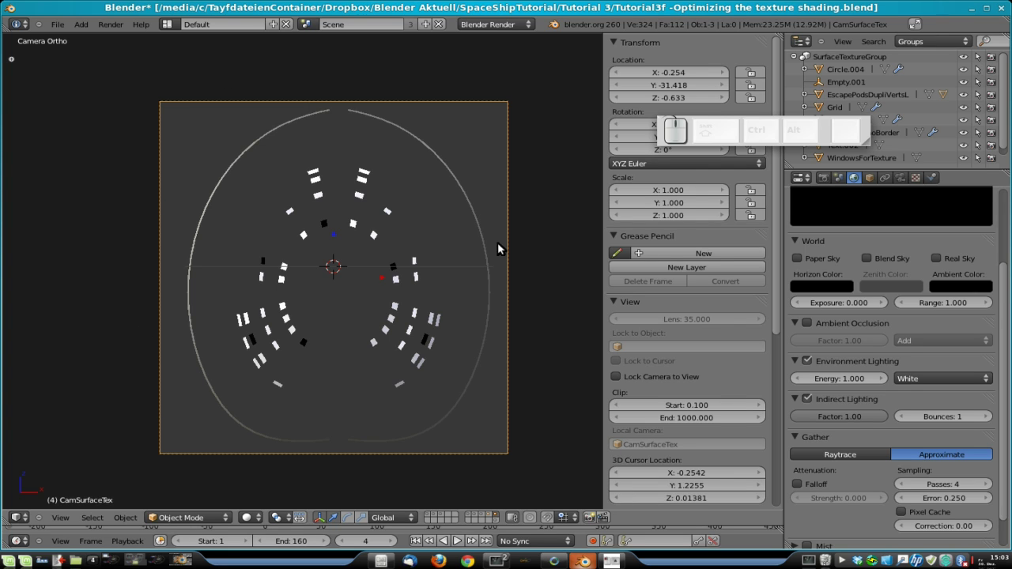
pyautogui.rightClick(480, 229)
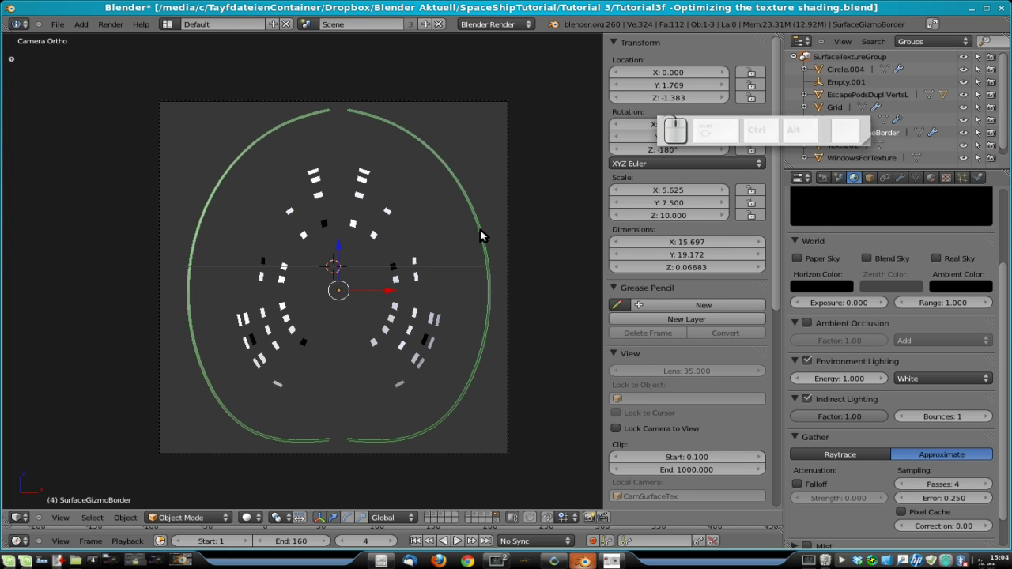
pyautogui.moveTo(680, 117); pyautogui.dragTo(647, 105)
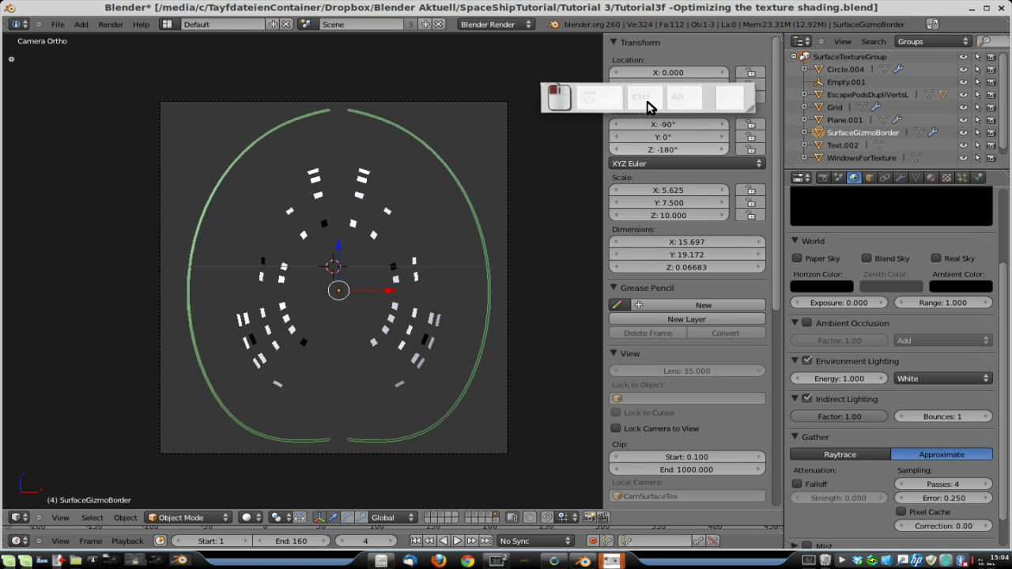
pyautogui.click(966, 132)
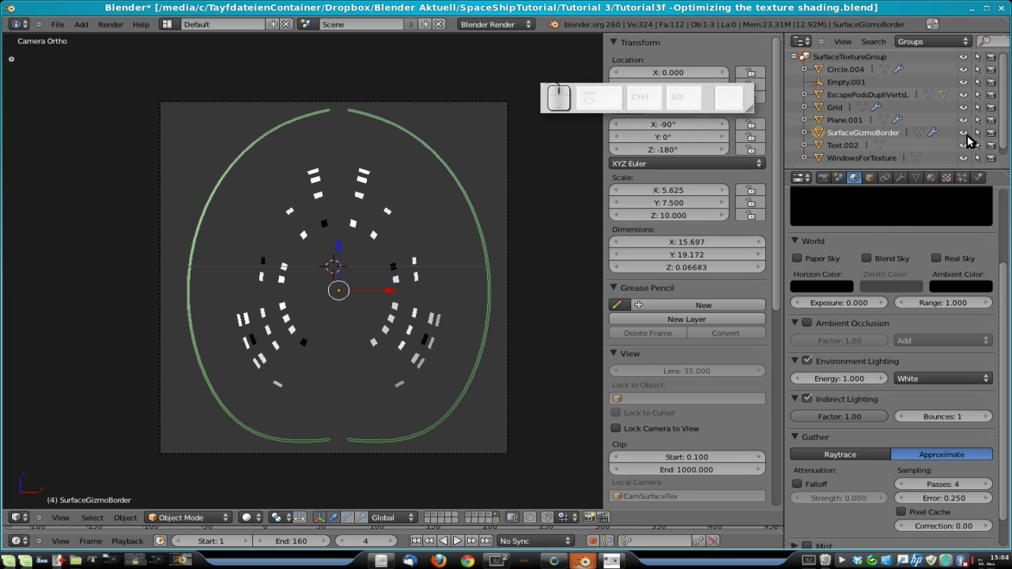
pyautogui.click(995, 134)
pyautogui.click(963, 132)
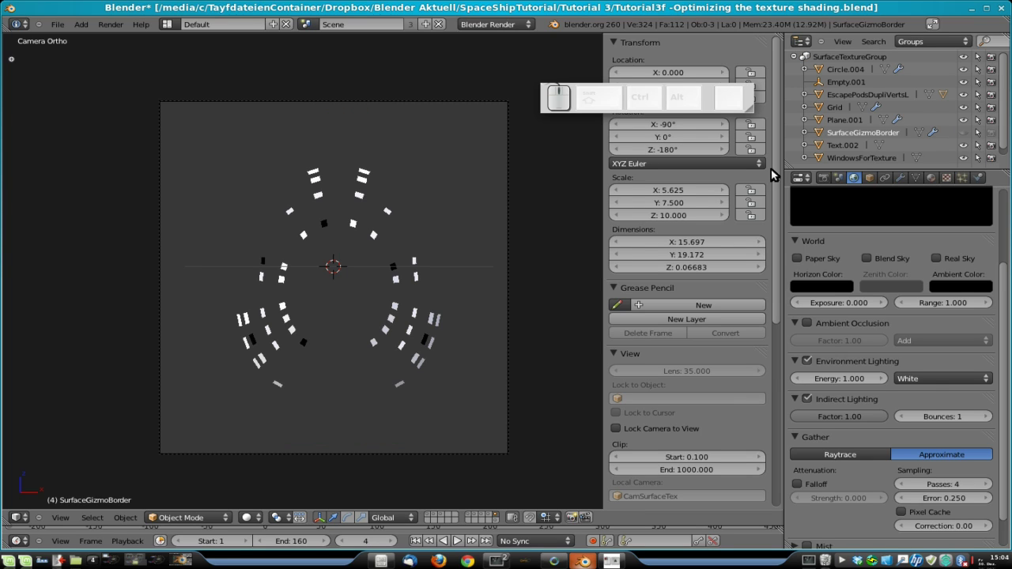
# Step: Select the CamSurfaceTex camera and render the saucer windows on their own
pyautogui.rightClick(413, 101)
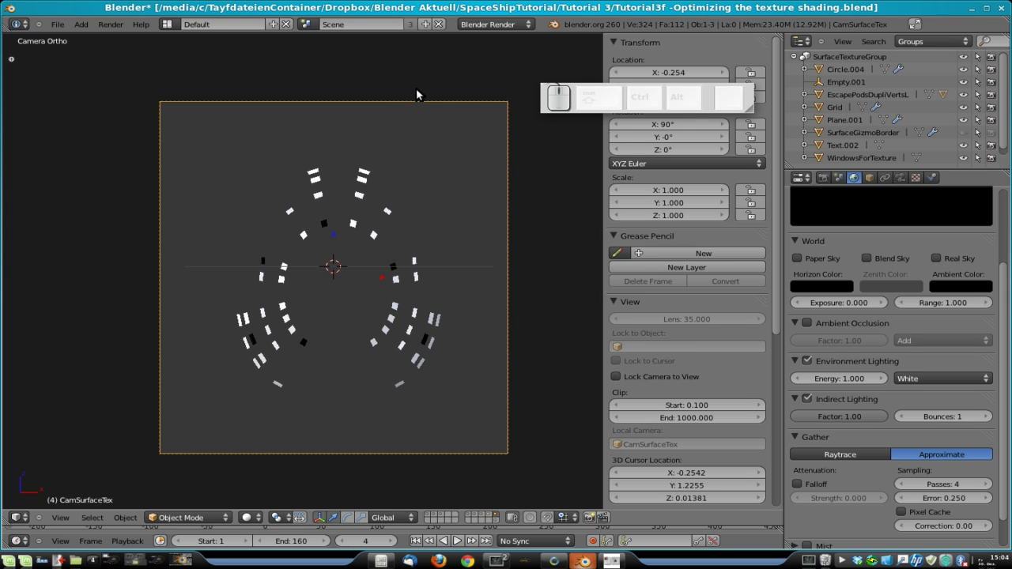
pyautogui.press('F12')
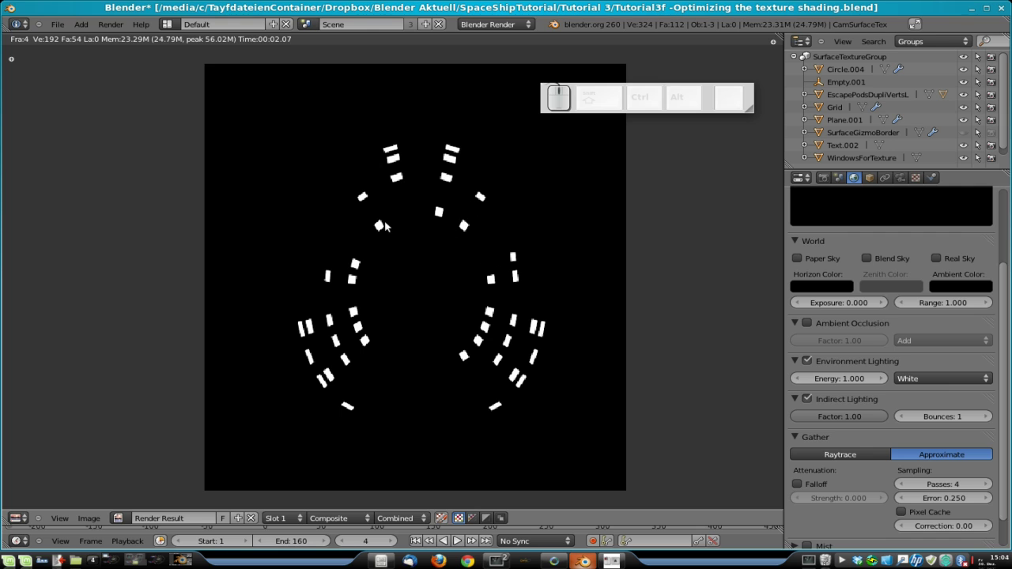
pyautogui.click(348, 191)
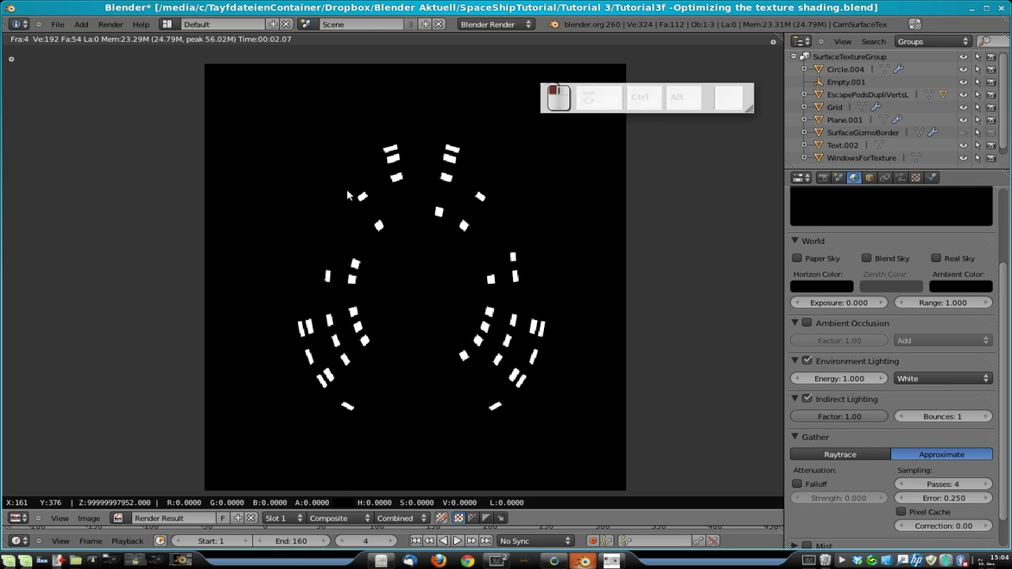
# Step: Save the rendered window image as MainWindowUpperSaucerSection_v2.png in the Textures folder and close the render result
pyautogui.press('F3')
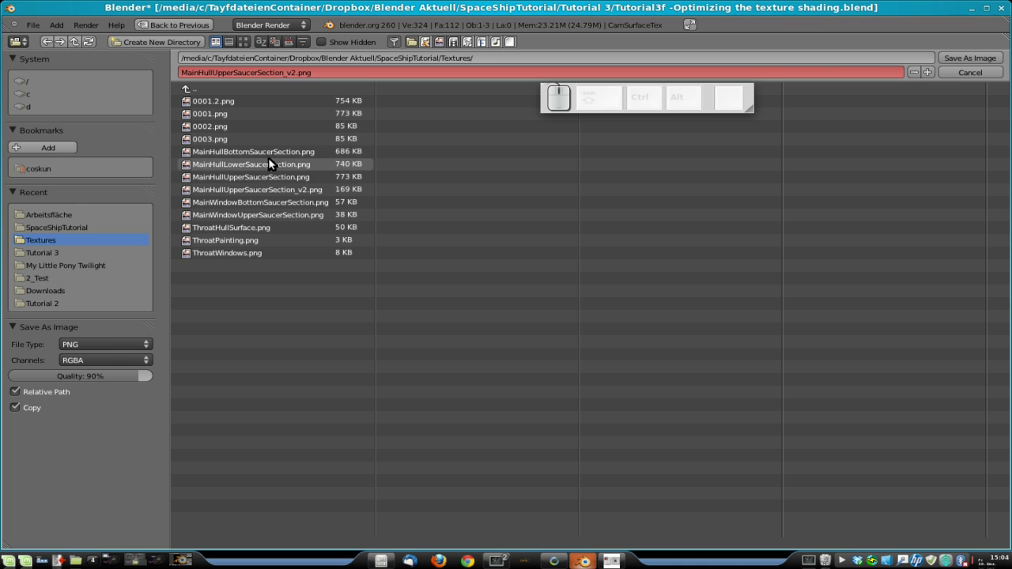
pyautogui.click(260, 215)
pyautogui.click(302, 73)
pyautogui.click(300, 72)
pyautogui.press('Left')
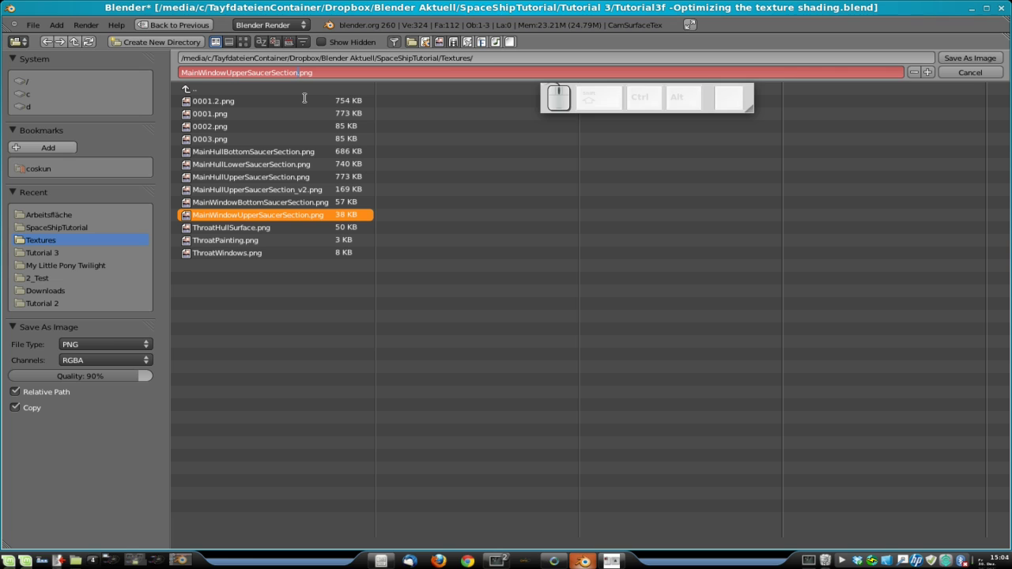
pyautogui.write('_')
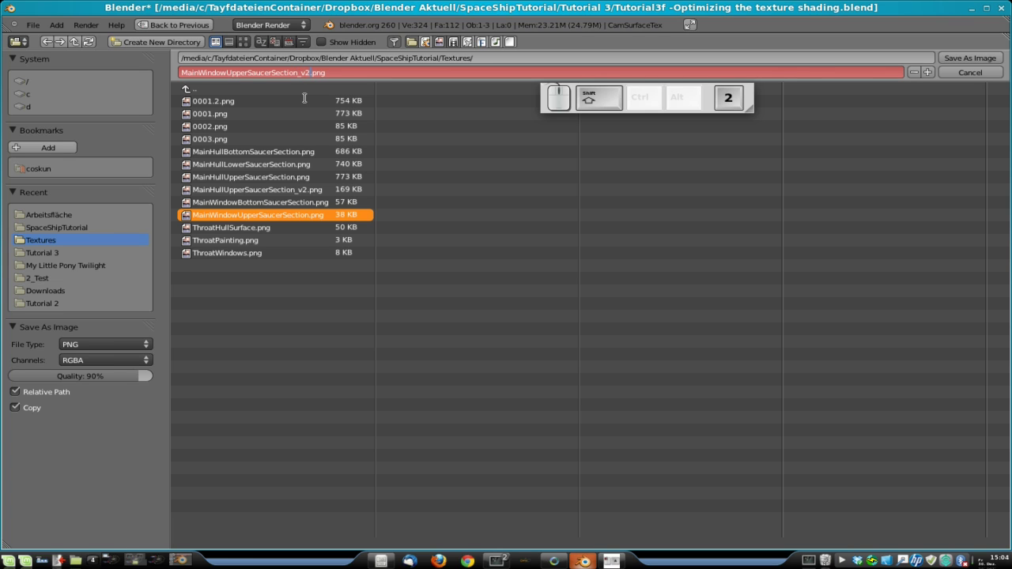
pyautogui.write('v2')
pyautogui.press('Return')
pyautogui.click(980, 60)
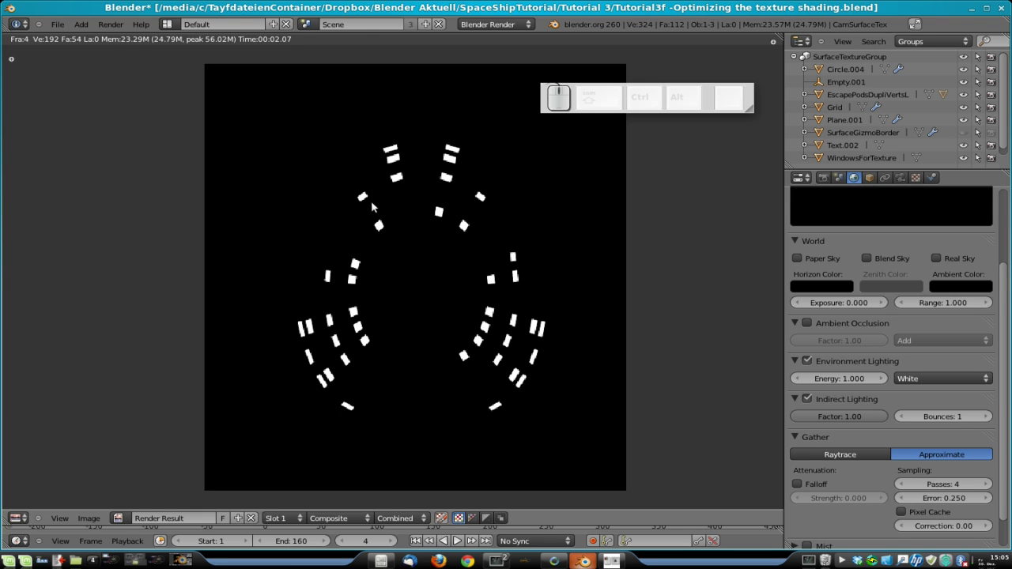
pyautogui.press('Escape')
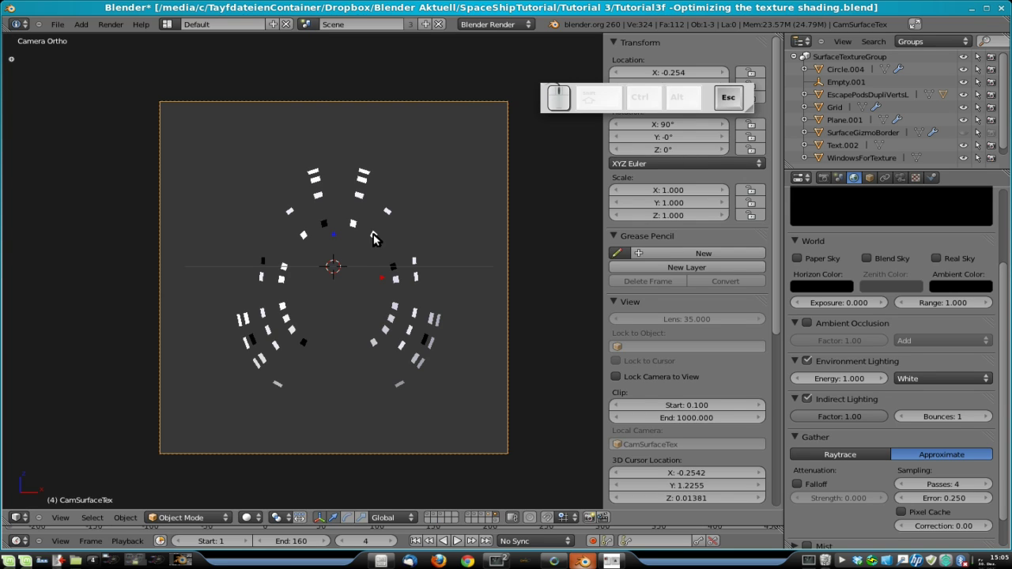
pyautogui.click(54, 24)
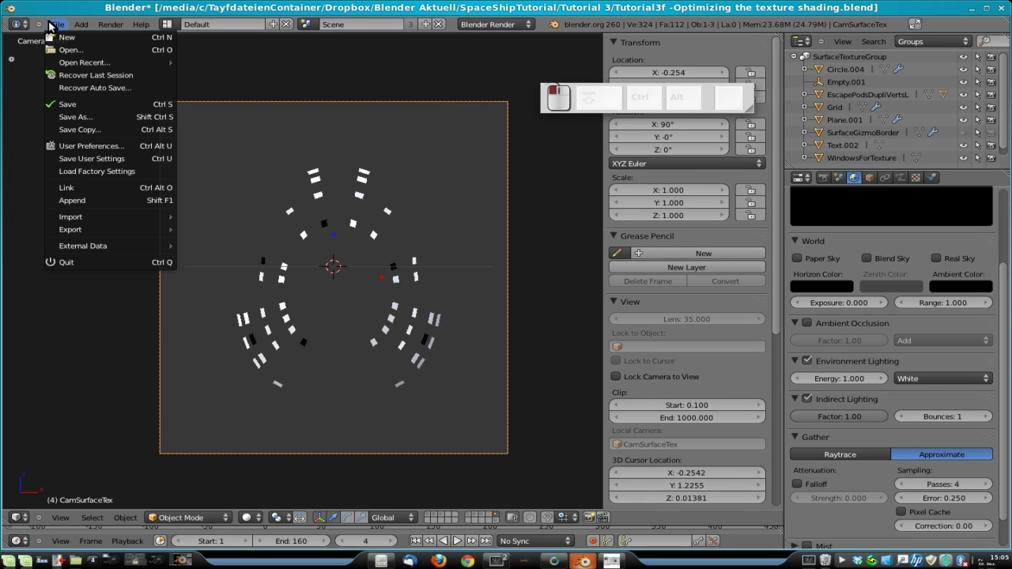
pyautogui.moveTo(116, 60)
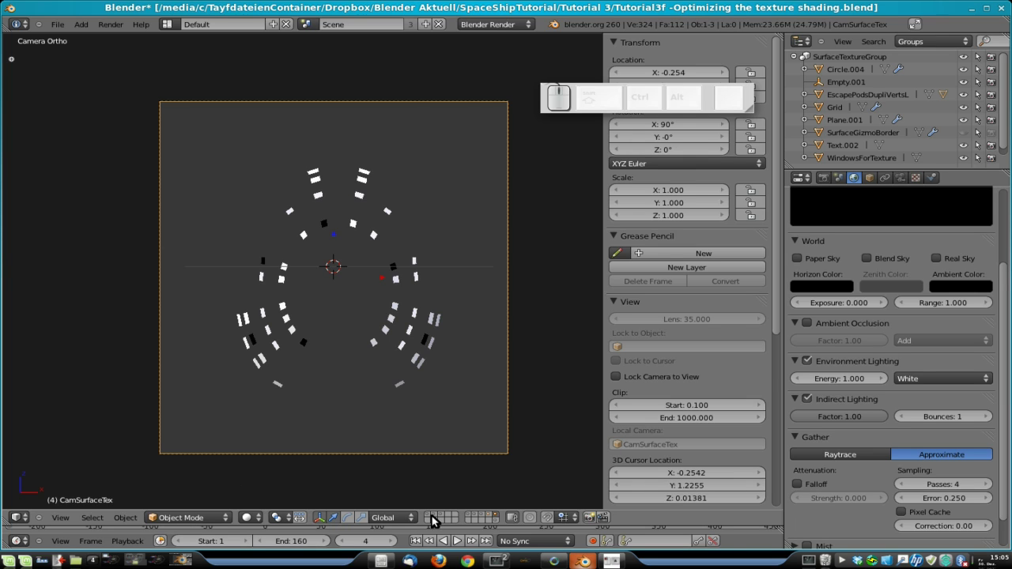
# Step: Display layer 3 with the spaceship's saucer, select the saucer object Circle and view it from the top
pyautogui.click(432, 514)
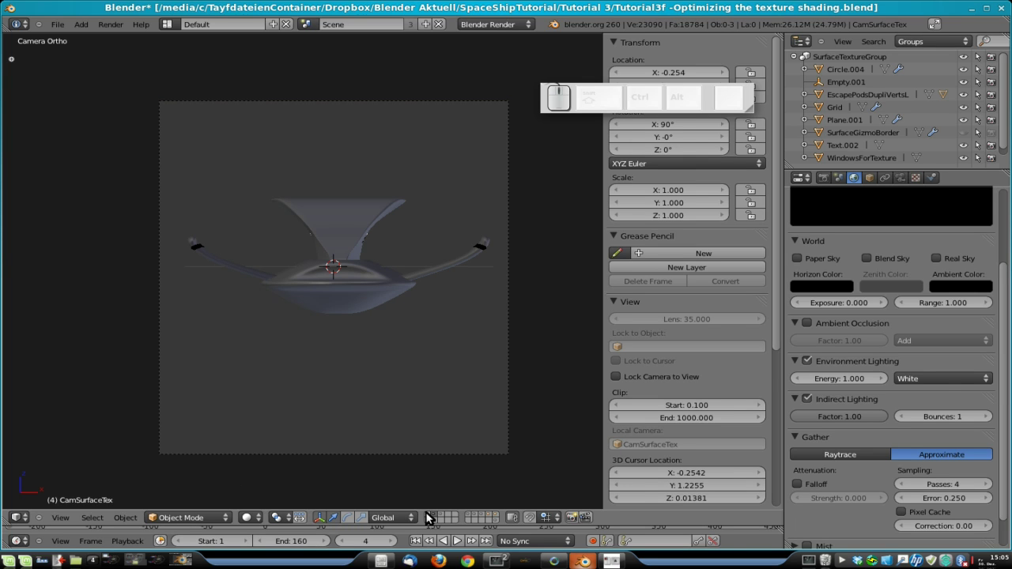
pyautogui.click(429, 517)
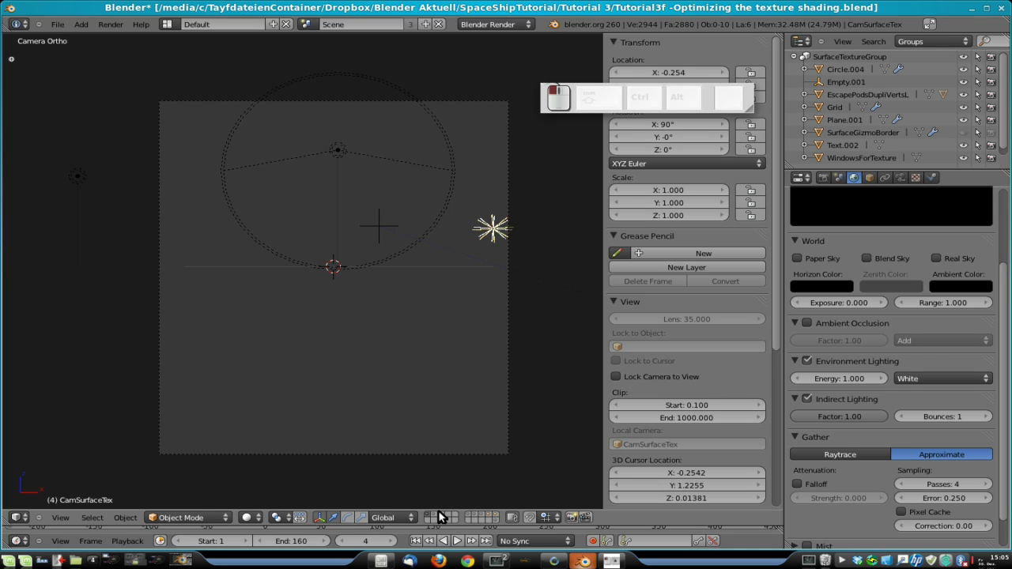
pyautogui.click(441, 517)
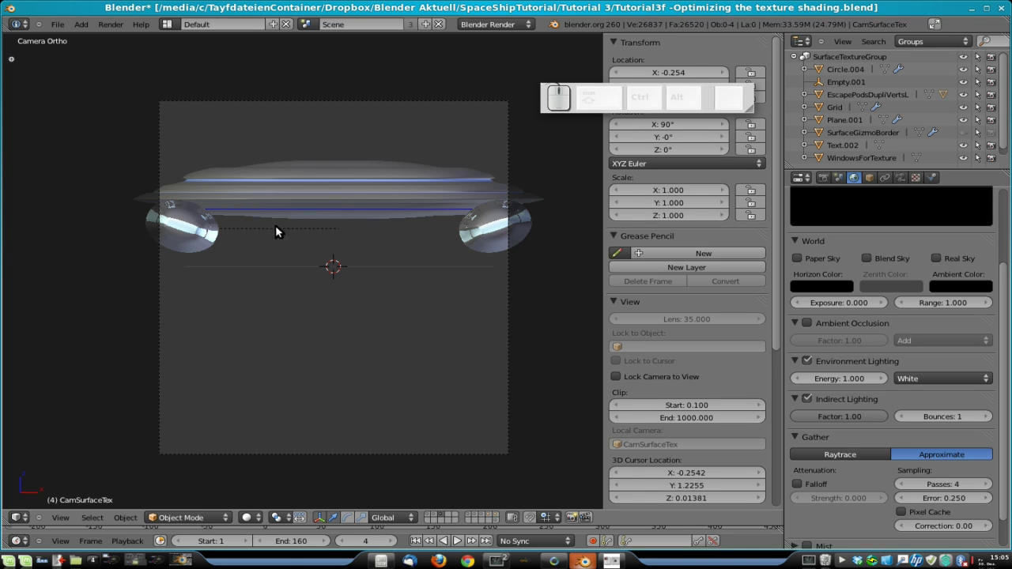
pyautogui.rightClick(306, 183)
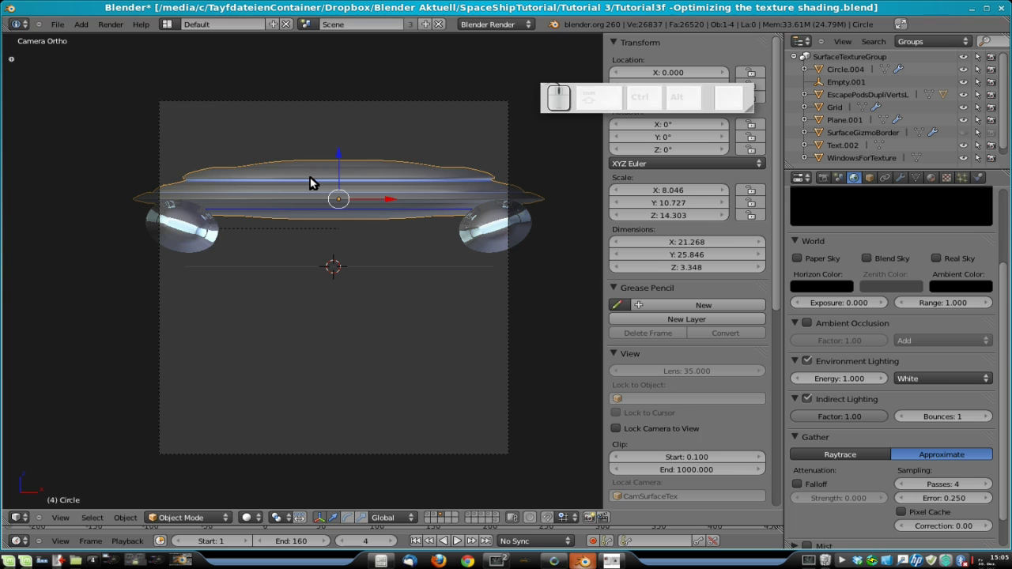
pyautogui.press('KP_7')
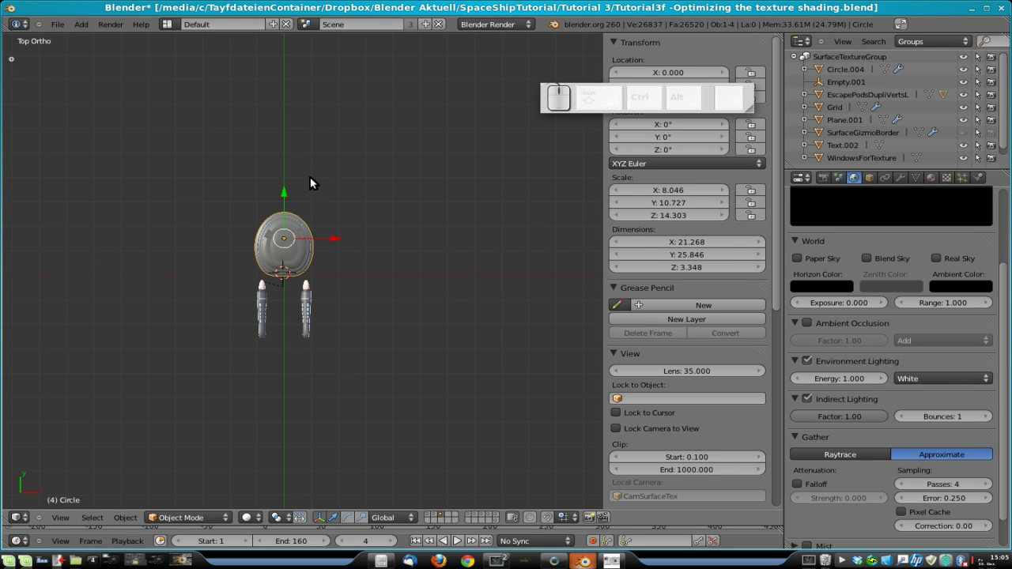
# Step: Select the saucer's HullUpperSaucer1 material and turn off its Mirror reflection
pyautogui.click(931, 177)
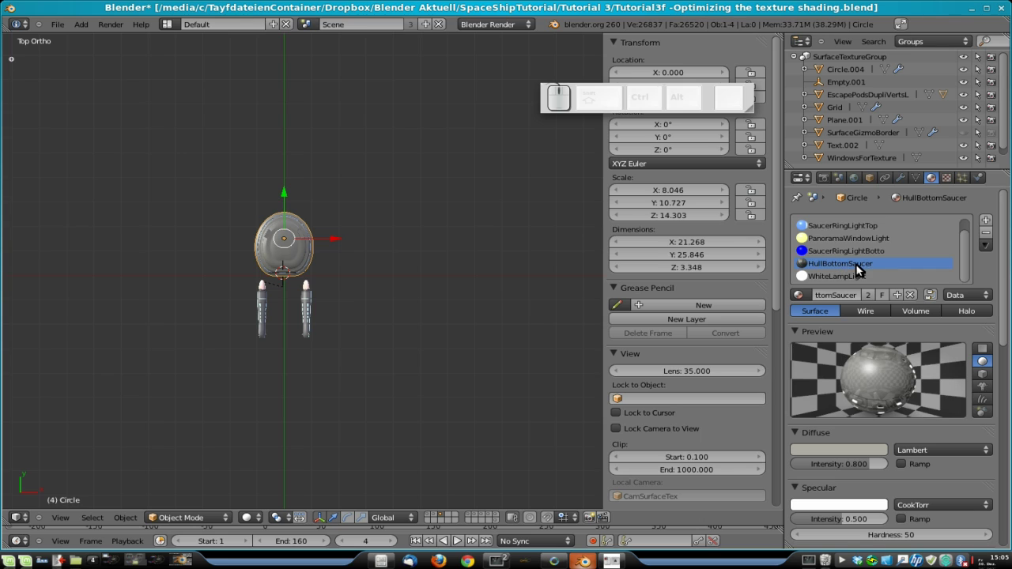
pyautogui.scroll(1, 859, 264)
pyautogui.click(862, 226)
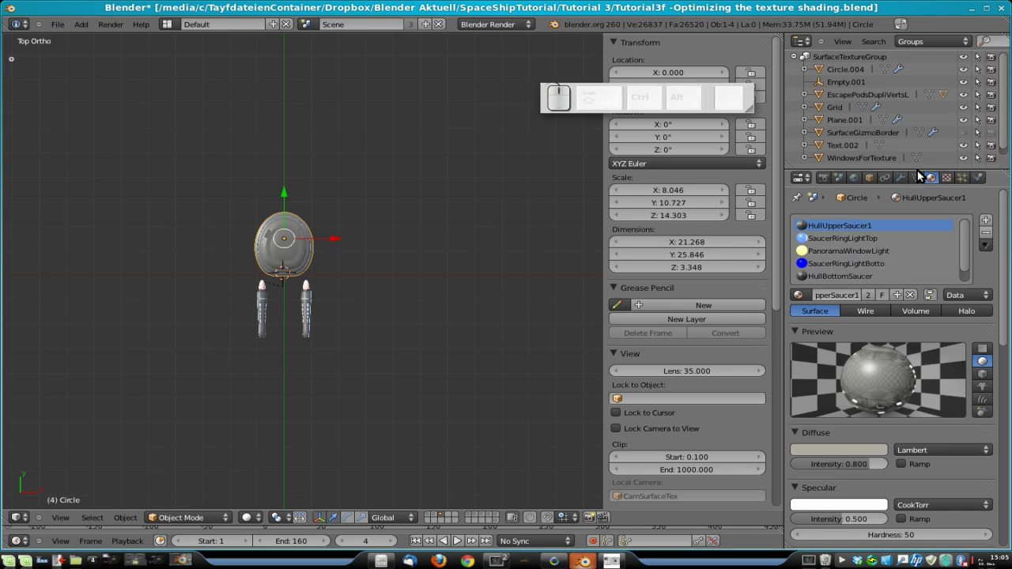
pyautogui.scroll(-5, 918, 474)
pyautogui.click(807, 512)
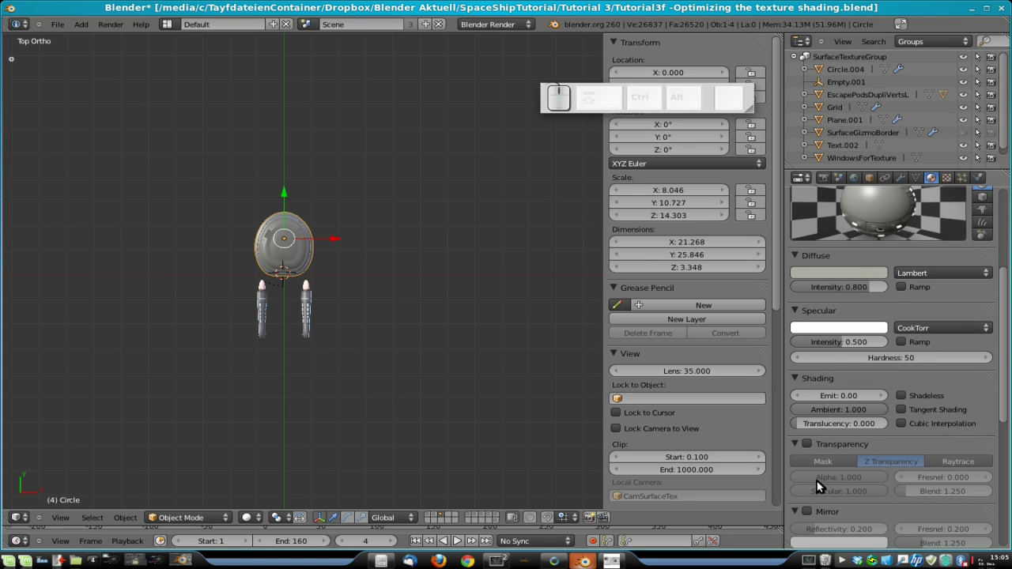
pyautogui.scroll(-3, 896, 446)
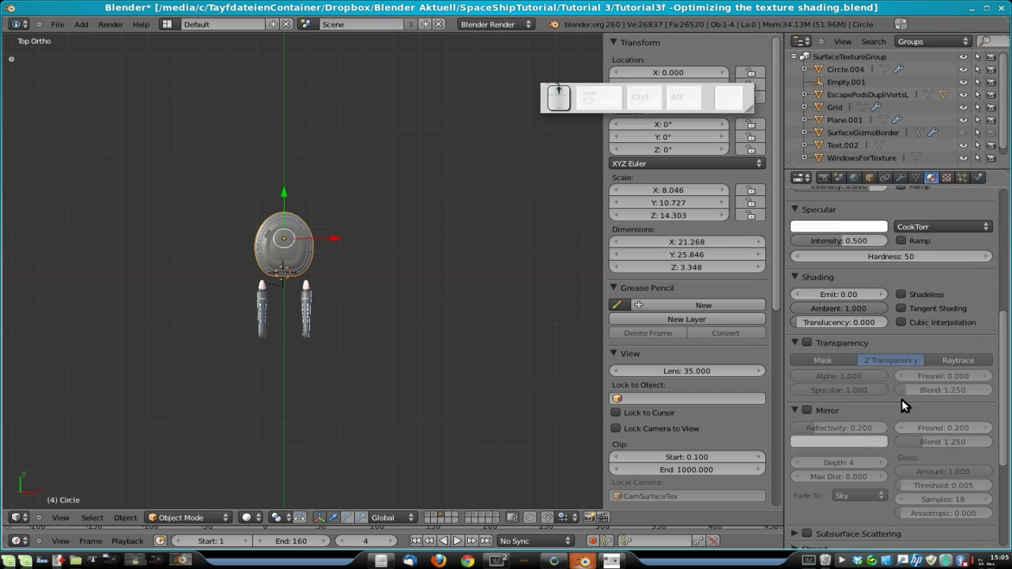
pyautogui.scroll(5, 902, 399)
# Step: Replace the image of the HullUpperSaucerTex texture with MainHullUpperSaucerSection_v2.png from the Textures folder
pyautogui.click(948, 177)
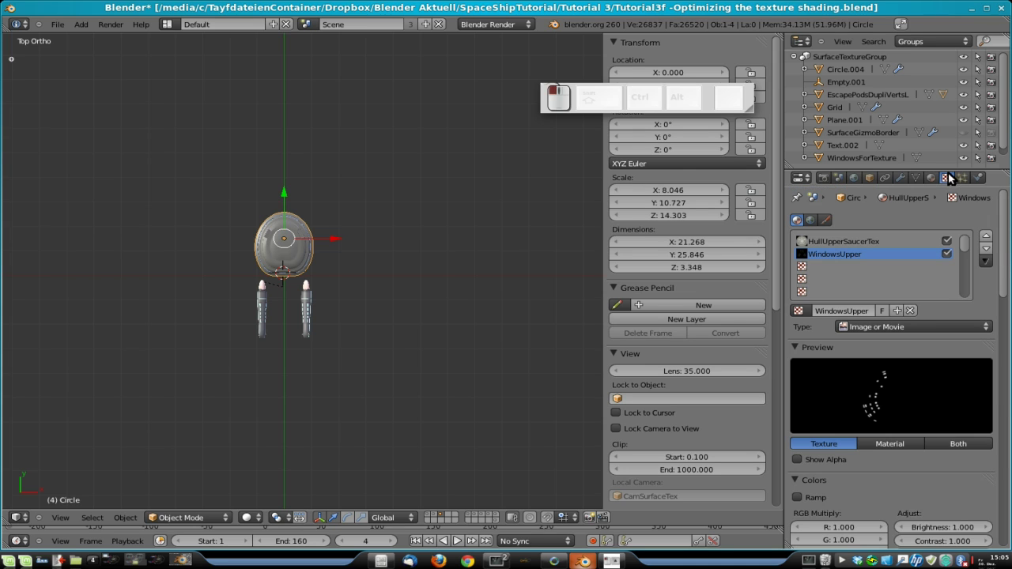
pyautogui.click(872, 242)
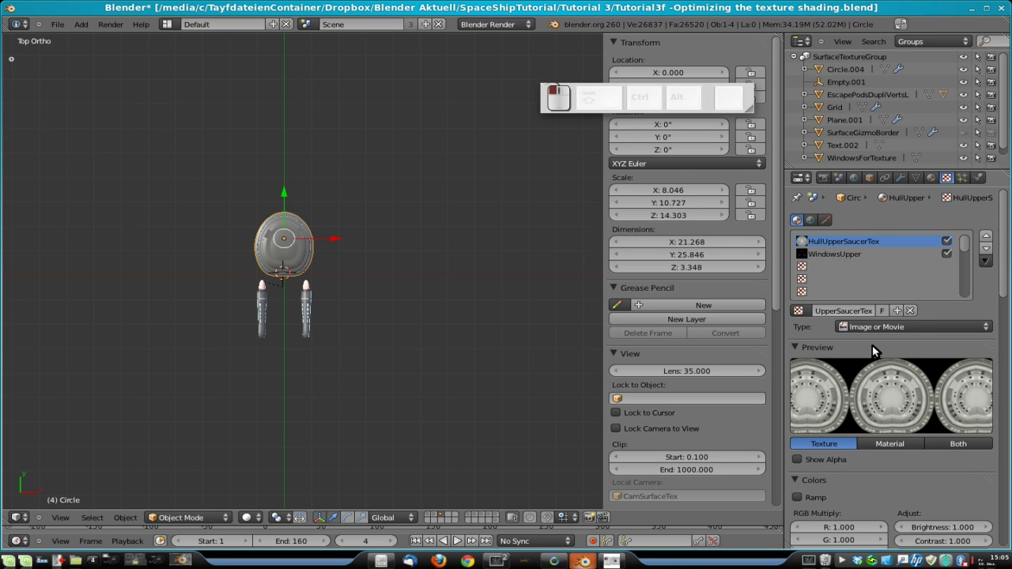
pyautogui.scroll(-5, 921, 449)
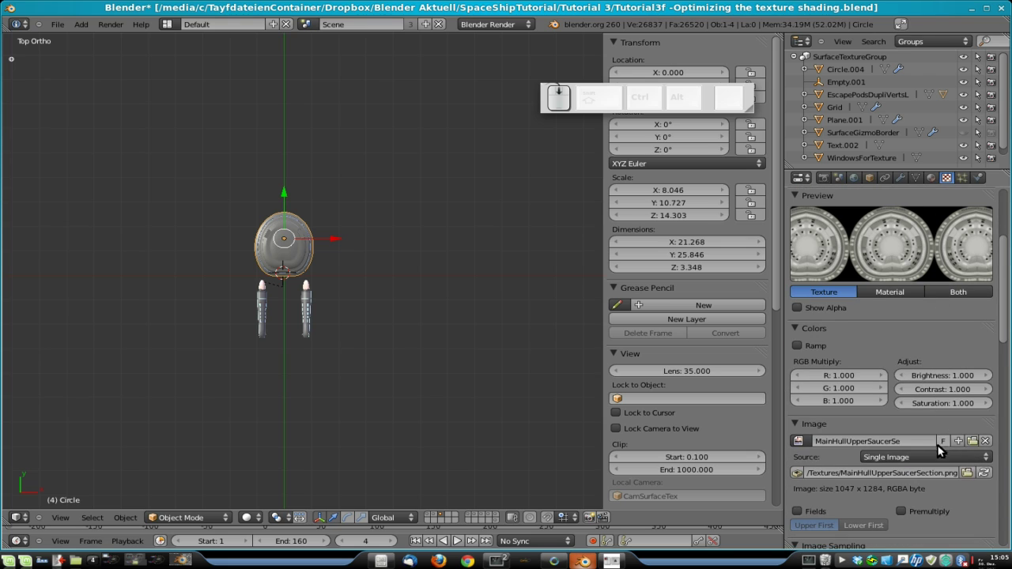
pyautogui.click(969, 473)
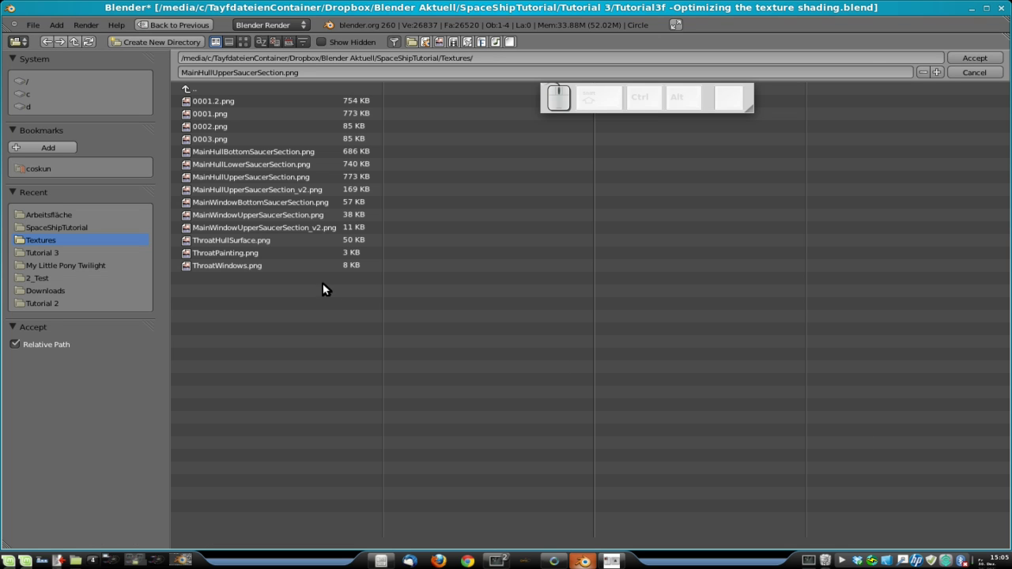
pyautogui.click(314, 190)
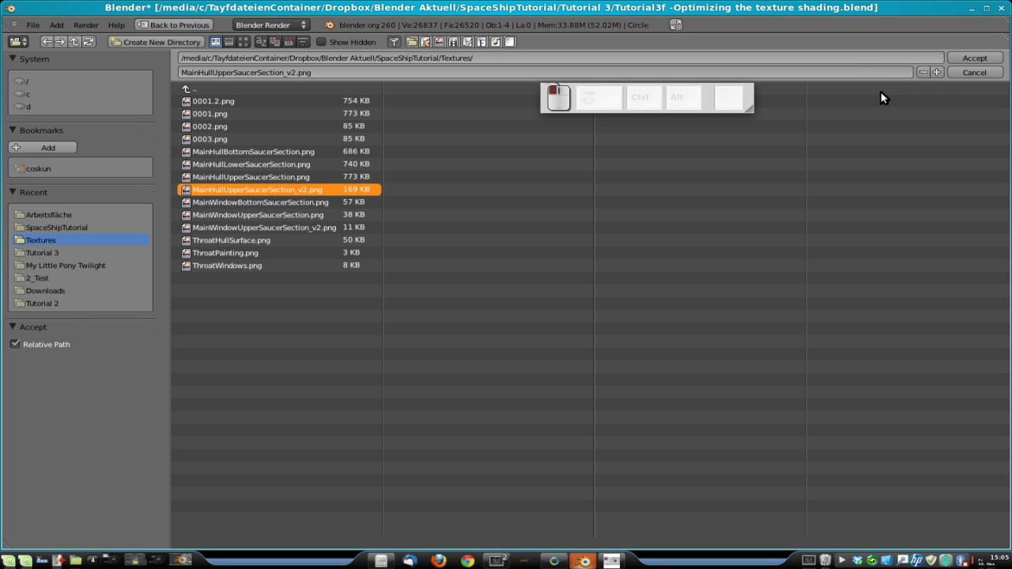
pyautogui.click(990, 61)
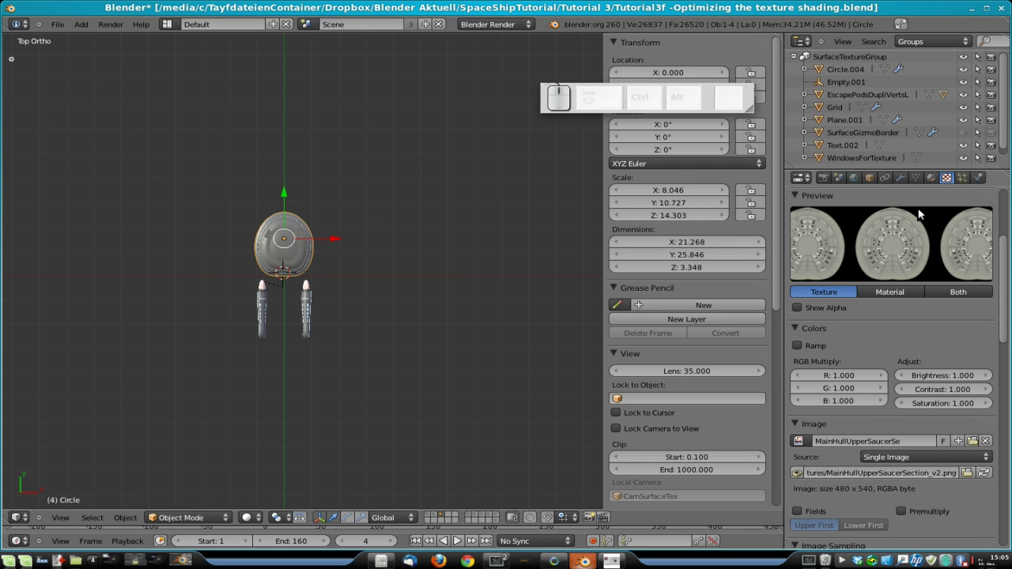
# Step: Replace the image of the WindowsUpper texture with MainWindowUpperSaucerSection_v2.png from the Textures folder
pyautogui.scroll(5, 913, 345)
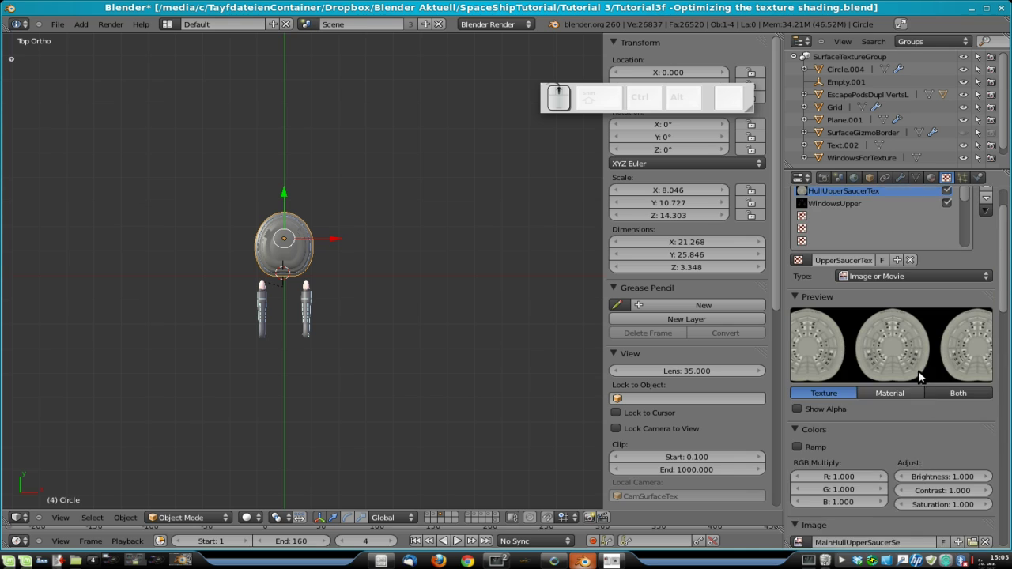
pyautogui.scroll(-5, 885, 439)
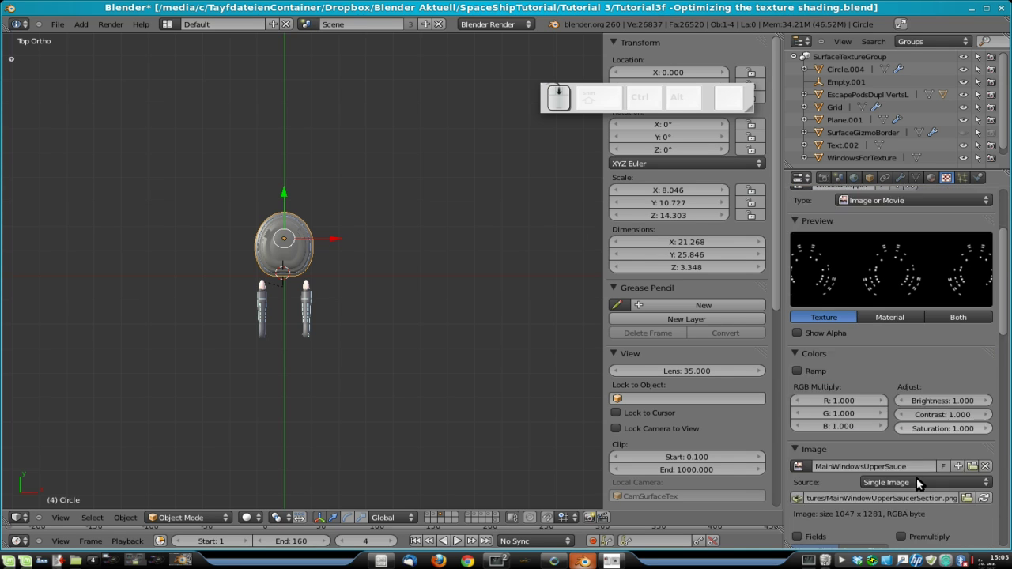
pyautogui.click(966, 447)
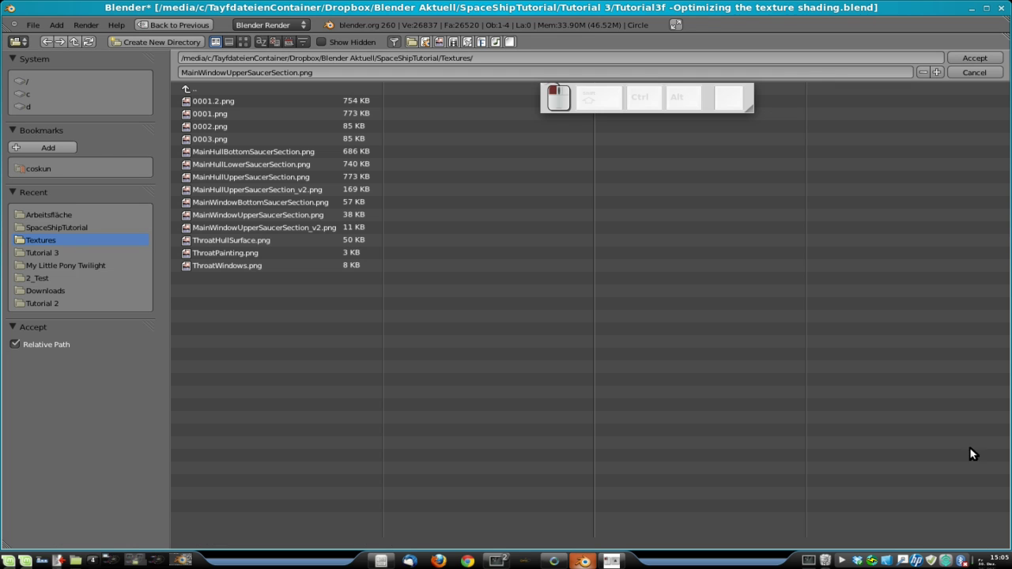
pyautogui.click(269, 229)
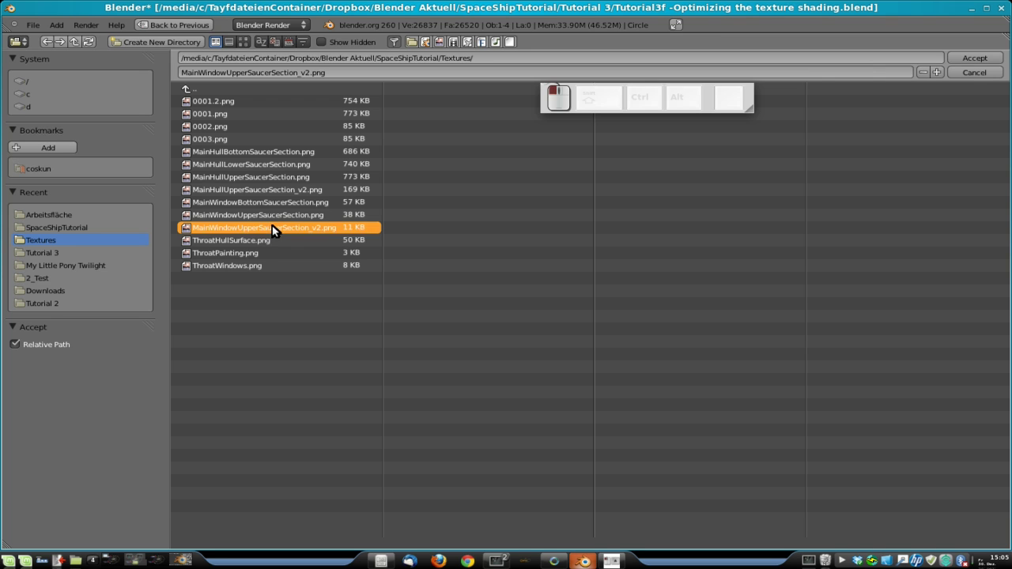
pyautogui.click(970, 59)
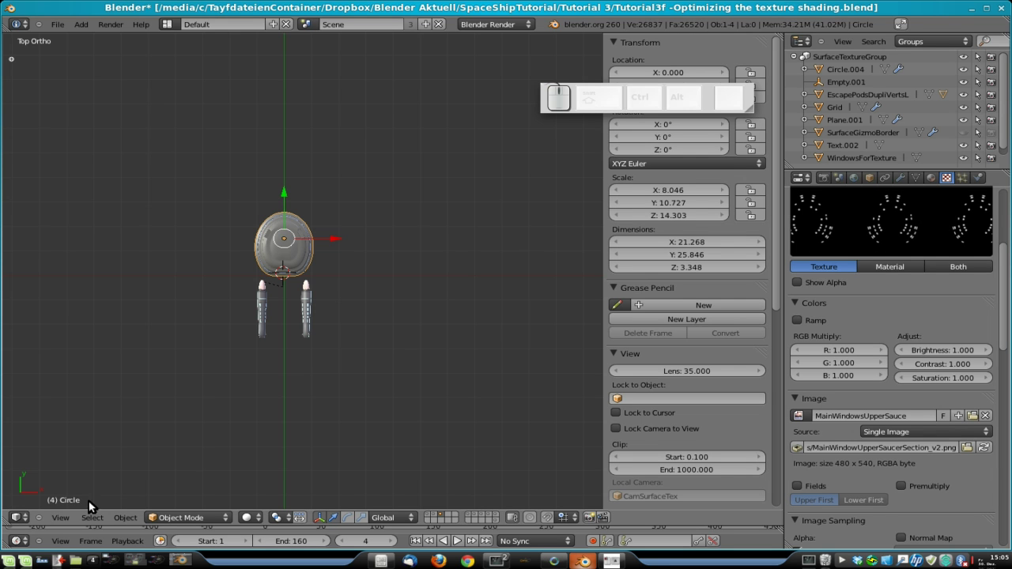
# Step: Split the 3D view into two side-by-side views of about equal width and hide the transform sidebar
pyautogui.moveTo(6, 520); pyautogui.dragTo(235, 305)
pyautogui.moveTo(57, 294); pyautogui.dragTo(261, 301)
pyautogui.moveTo(606, 268); pyautogui.dragTo(791, 274)
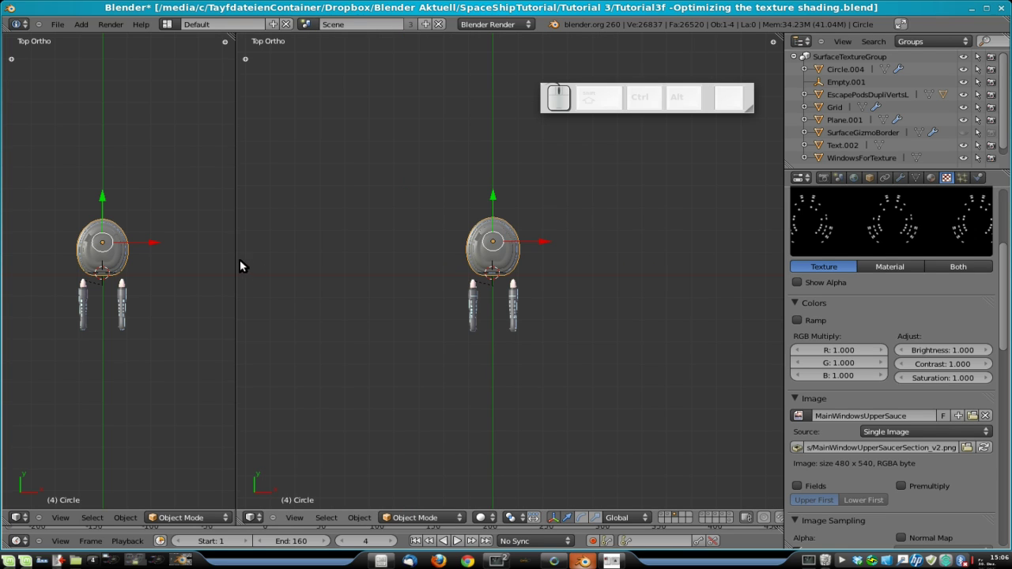
pyautogui.moveTo(236, 262); pyautogui.dragTo(424, 285)
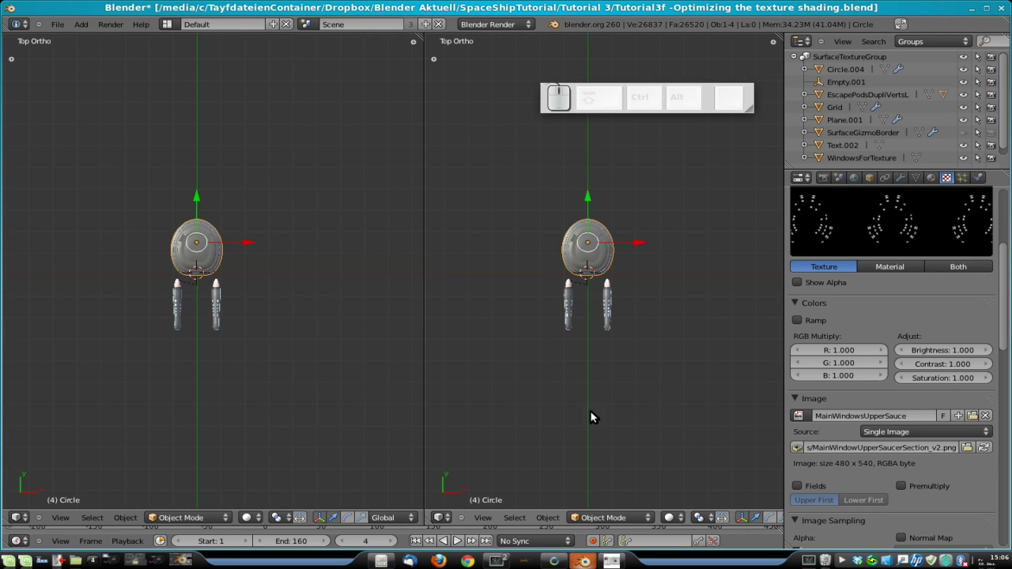
# Step: Set the viewport shading of the second 3D view to Textured to show the saucer's image texture
pyautogui.scroll(5, 638, 261)
pyautogui.press('Tab')
pyautogui.keyDown('shift'); pyautogui.moveTo(624, 251); pyautogui.dragTo(701, 323, button='middle'); pyautogui.keyUp('shift')
pyautogui.click(667, 517)
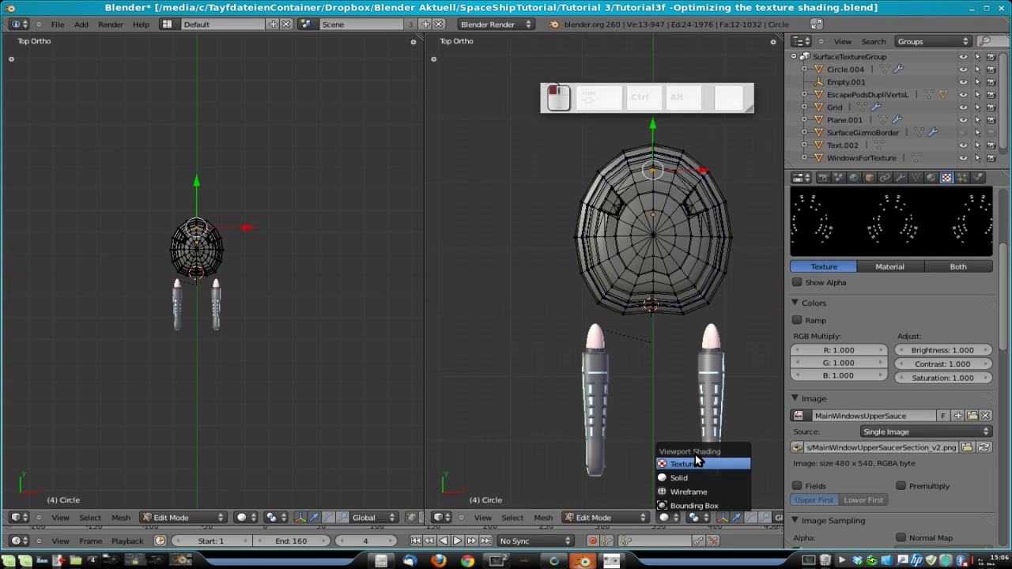
pyautogui.click(696, 465)
pyautogui.press('Tab')
pyautogui.press('Tab')
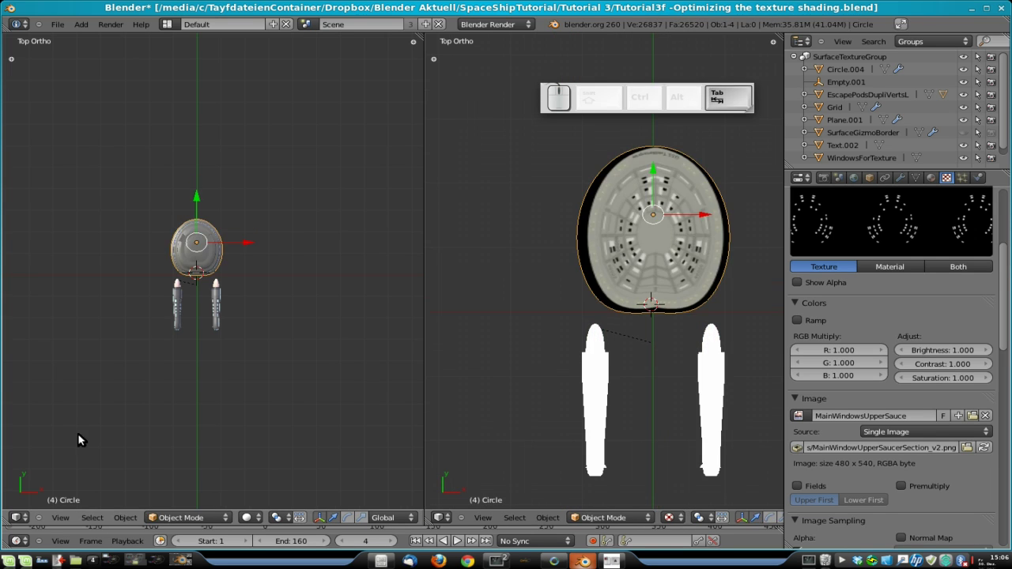
pyautogui.press('Tab')
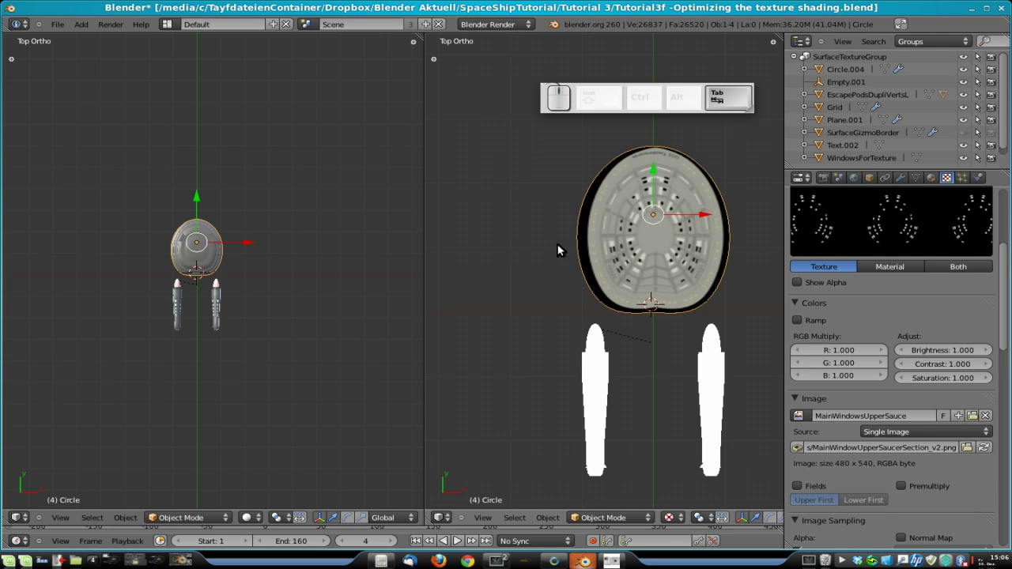
# Step: With the saucer in Edit Mode, turn the first view into a UV/Image Editor displaying the MainHullUpperSaucerSe image
pyautogui.press('Tab')
pyautogui.click(19, 517)
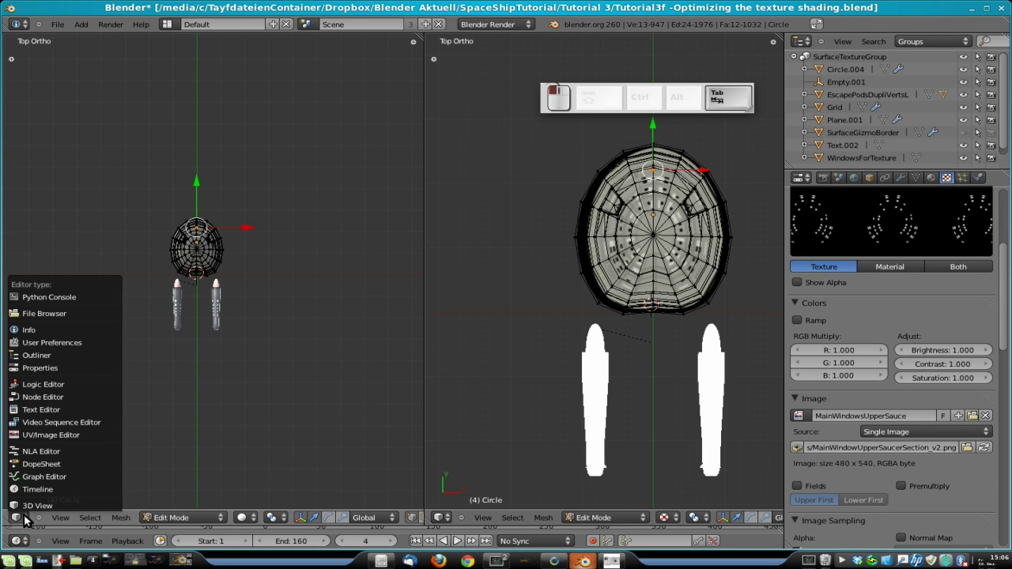
pyautogui.click(48, 435)
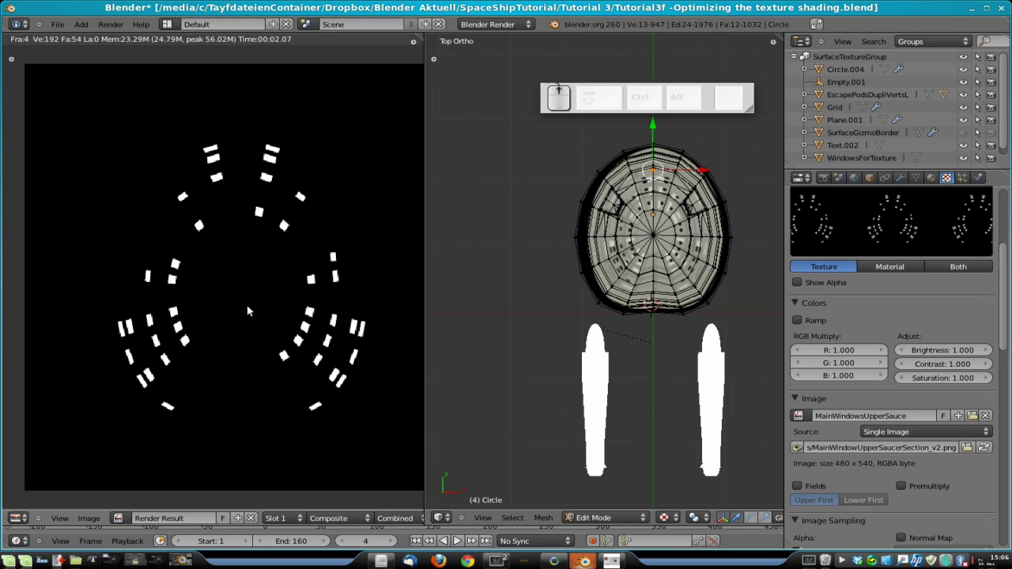
pyautogui.click(123, 517)
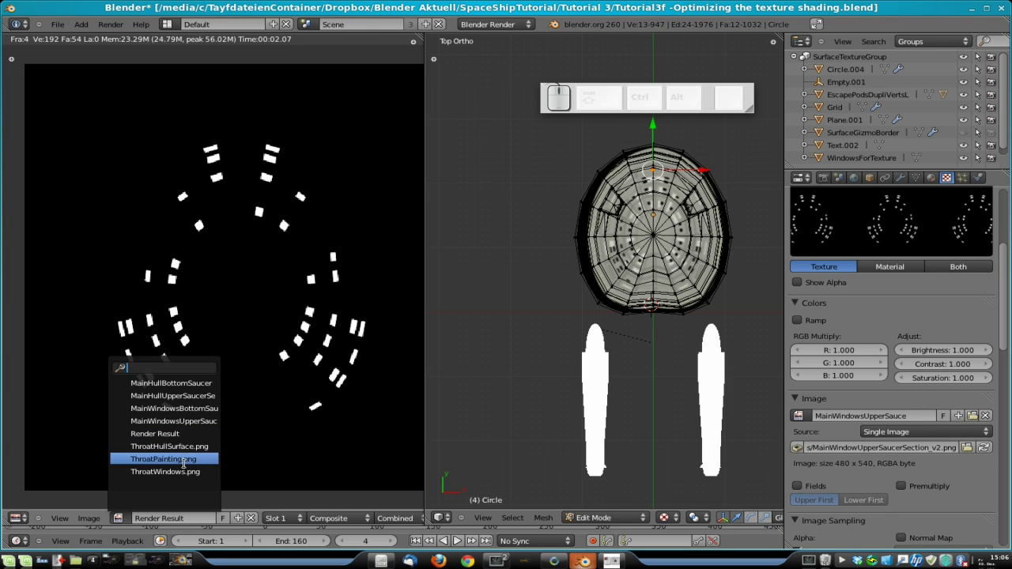
pyautogui.click(207, 396)
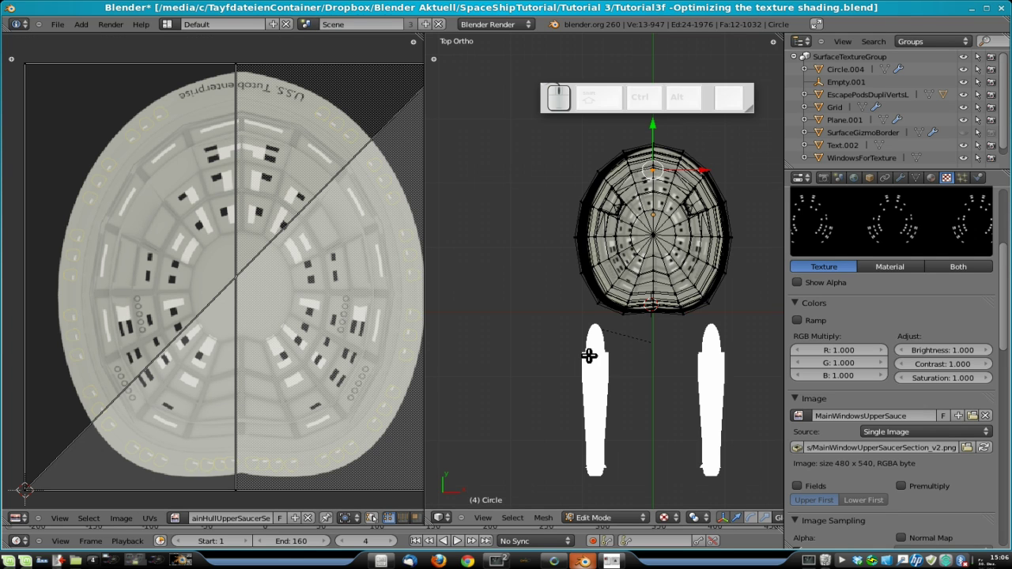
# Step: Clear the mesh selection and select only the vertices of the saucer's SaucerTopVertices vertex group
pyautogui.press('a')
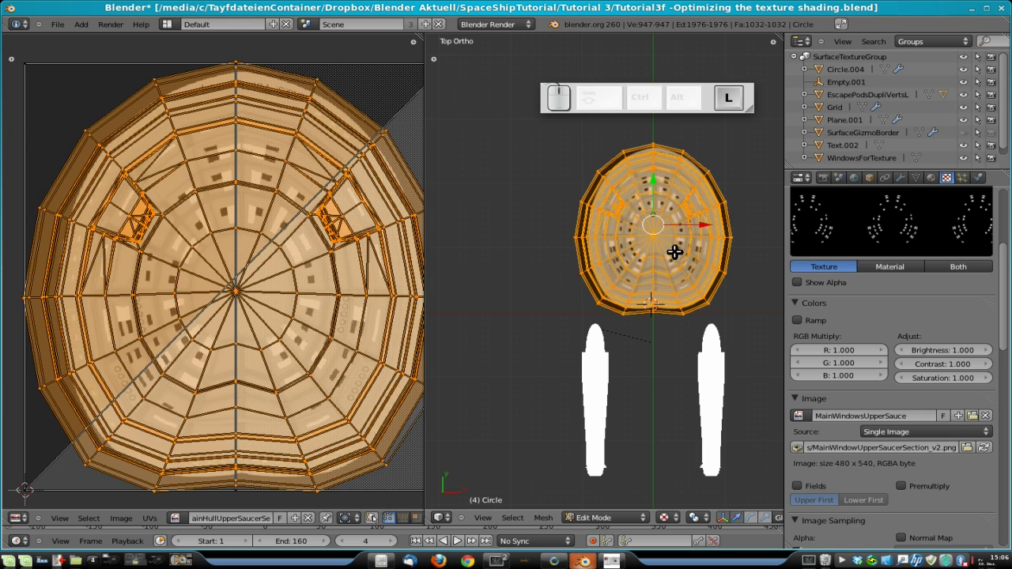
pyautogui.moveTo(619, 277)
pyautogui.mouseDown(button='middle')
pyautogui.moveTo(689, 253)
pyautogui.moveTo(699, 207)
pyautogui.moveTo(592, 194)
pyautogui.moveTo(598, 188)
pyautogui.moveTo(621, 260)
pyautogui.mouseUp(button='middle')
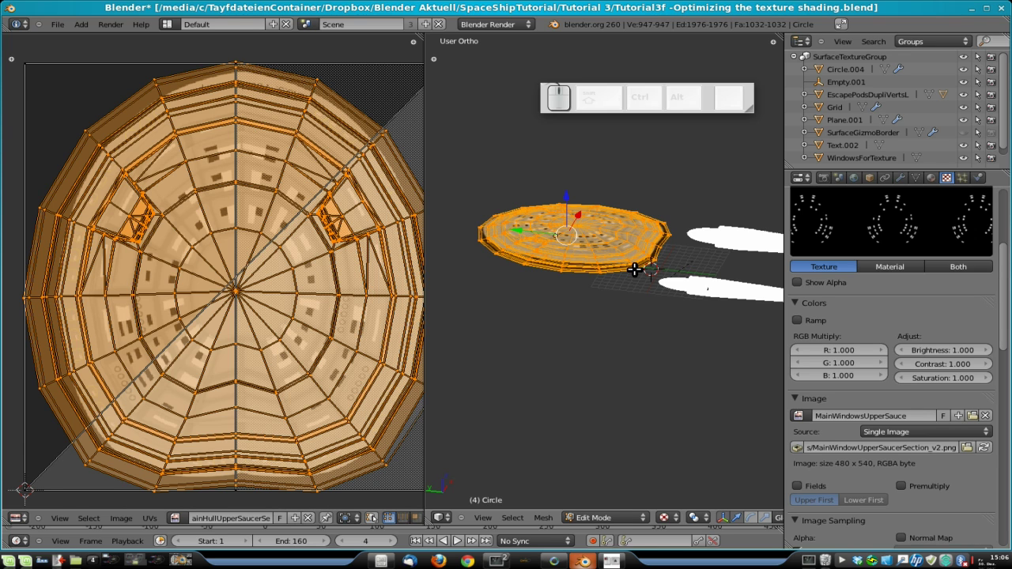
pyautogui.scroll(4, 635, 270)
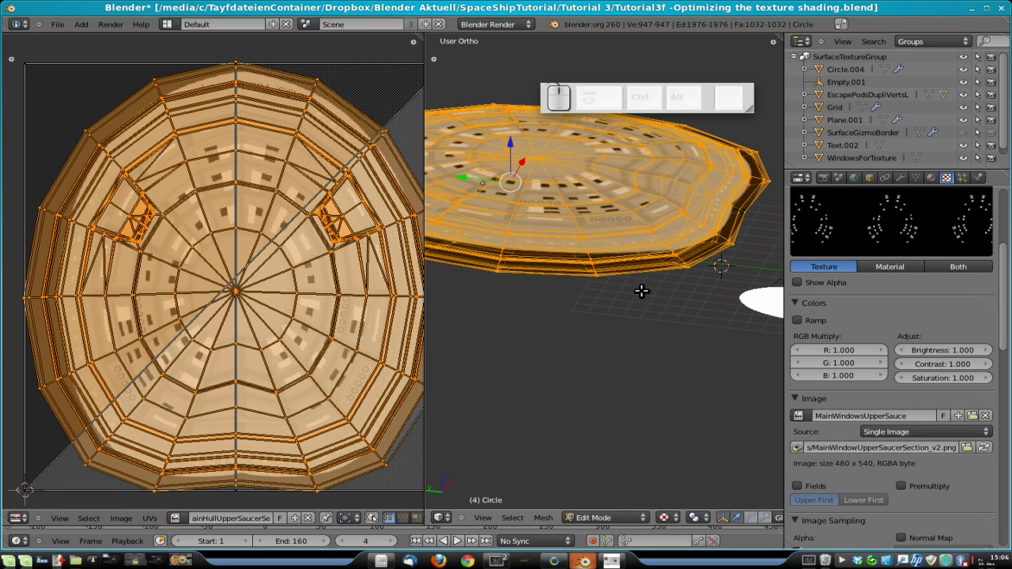
pyautogui.press('a')
pyautogui.click(917, 178)
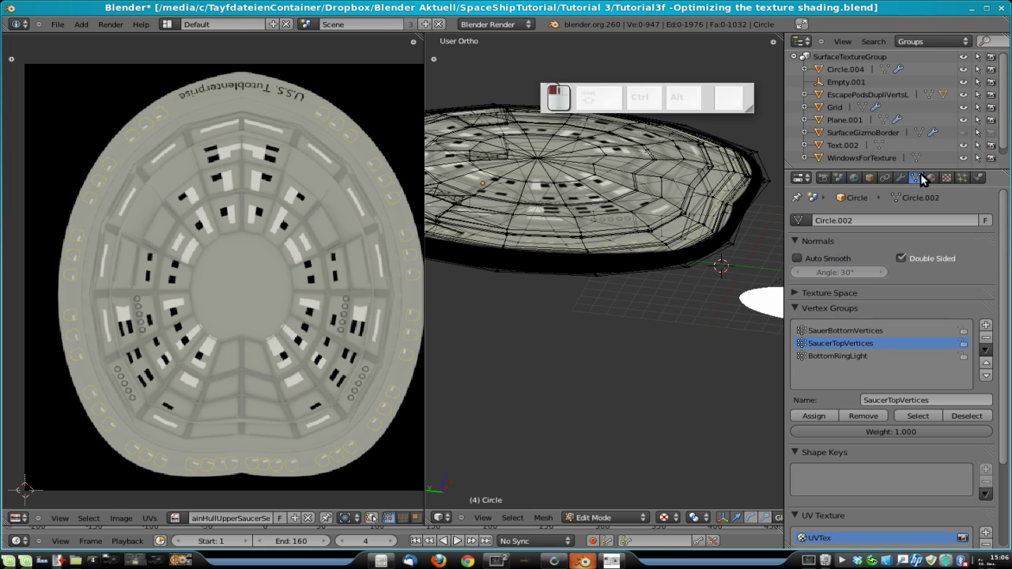
pyautogui.click(904, 178)
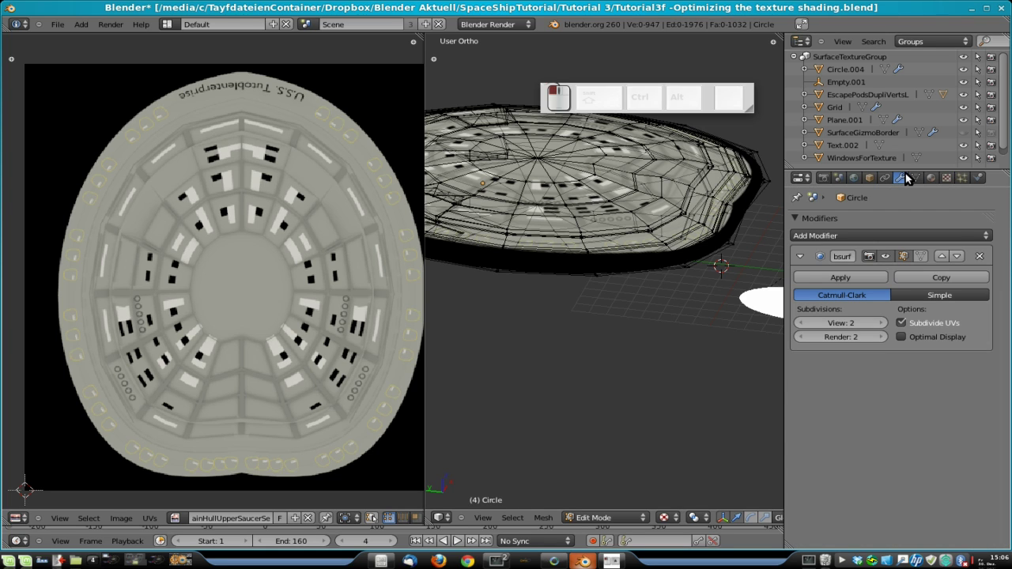
pyautogui.click(916, 178)
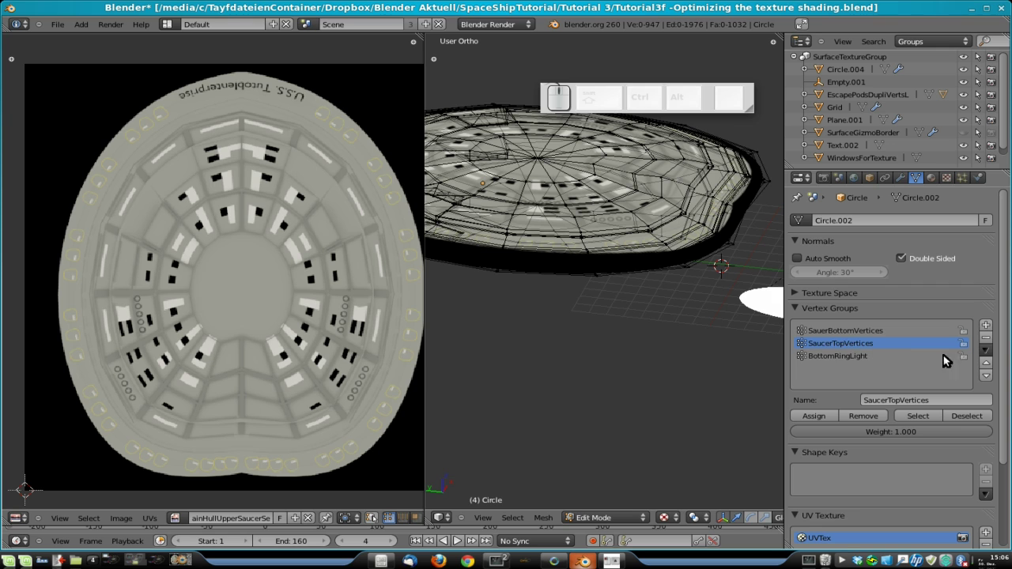
pyautogui.click(924, 417)
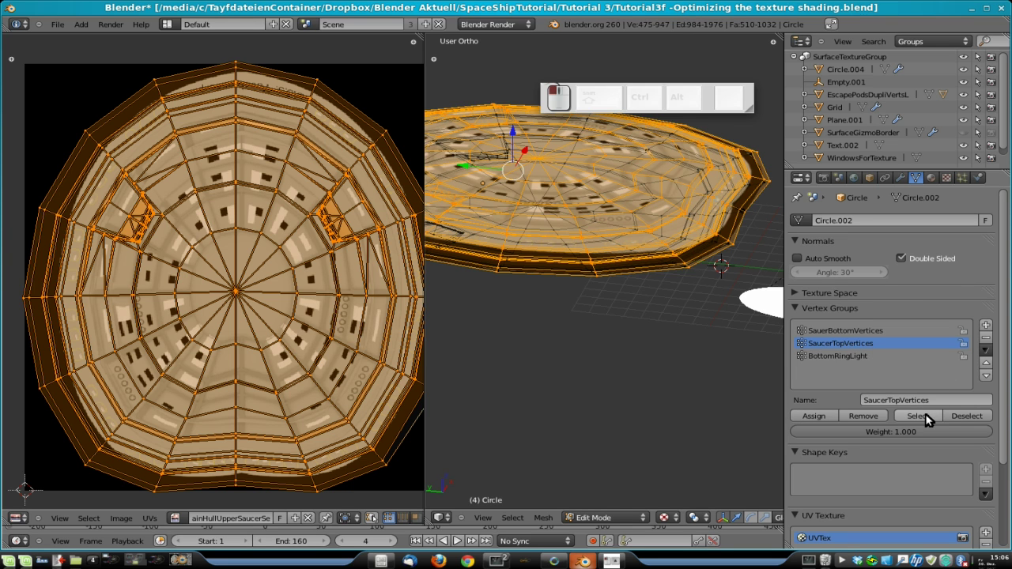
# Step: Remap the selected top vertices of the saucer with Project From View from the orthographic top view
pyautogui.moveTo(626, 355); pyautogui.dragTo(559, 351, button='middle')
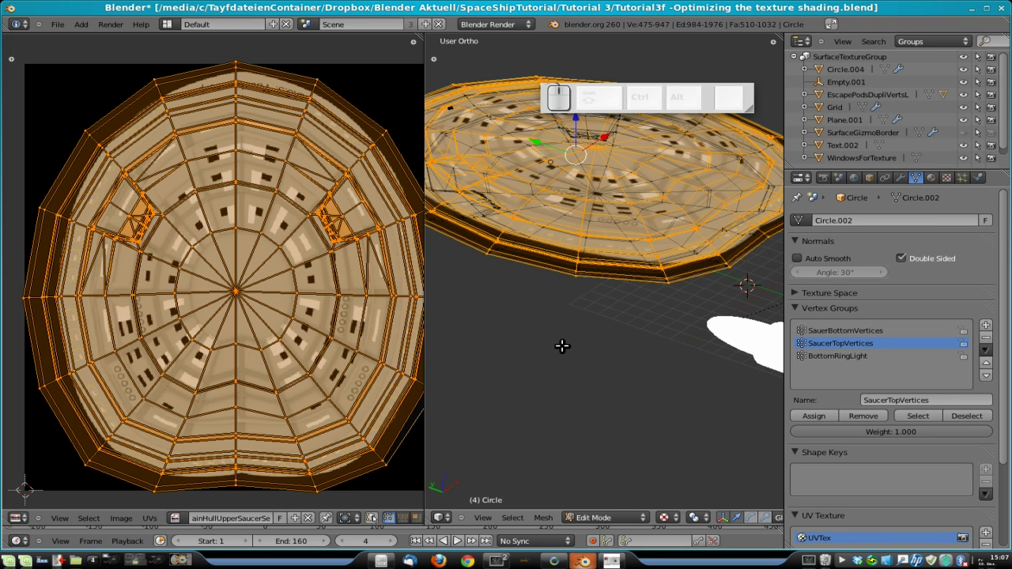
pyautogui.press('KP_7')
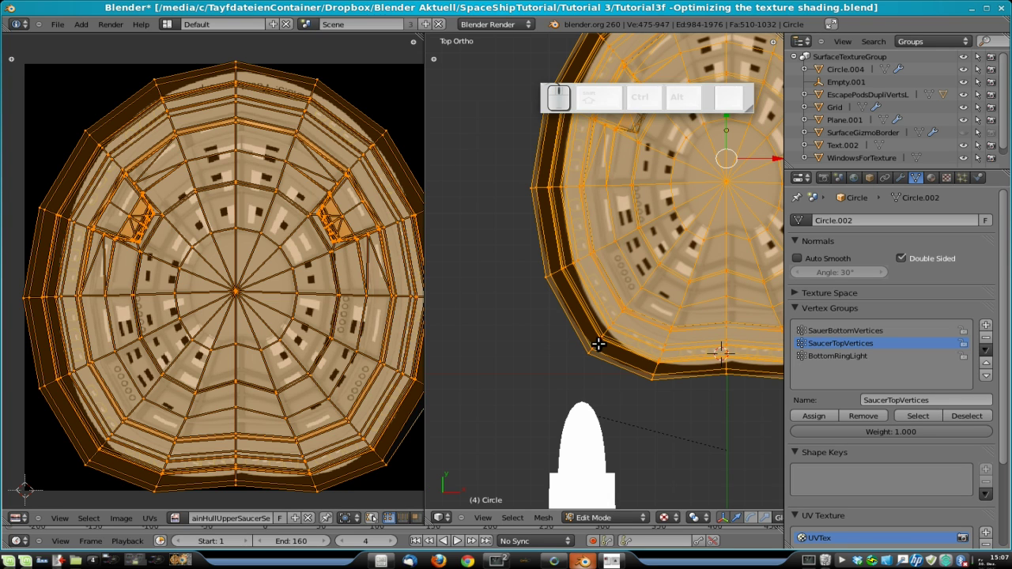
pyautogui.scroll(-3, 672, 230)
pyautogui.scroll(-1, 601, 268)
pyautogui.scroll(-1, 182, 273)
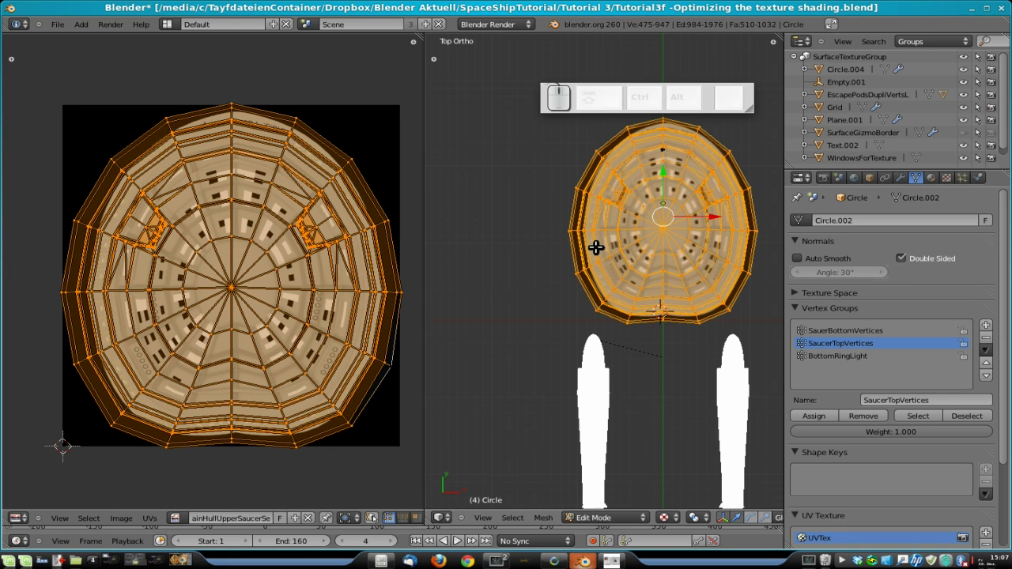
pyautogui.press('u')
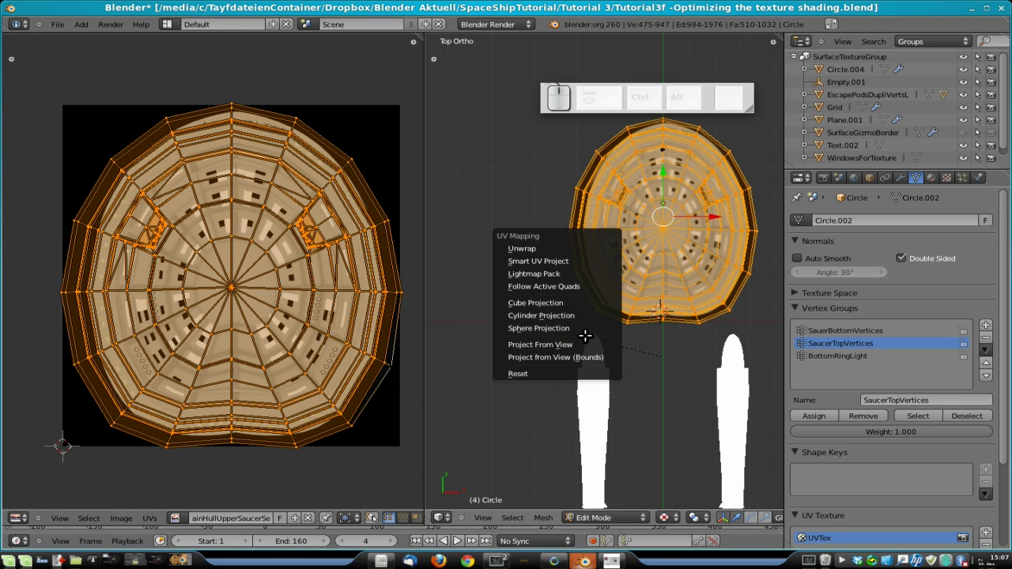
pyautogui.click(583, 344)
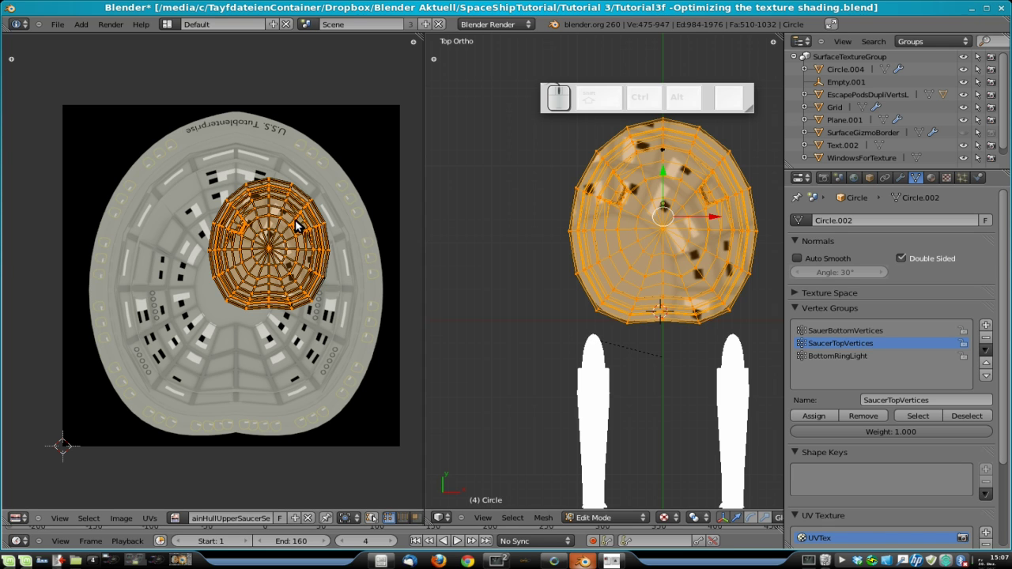
pyautogui.press('g')
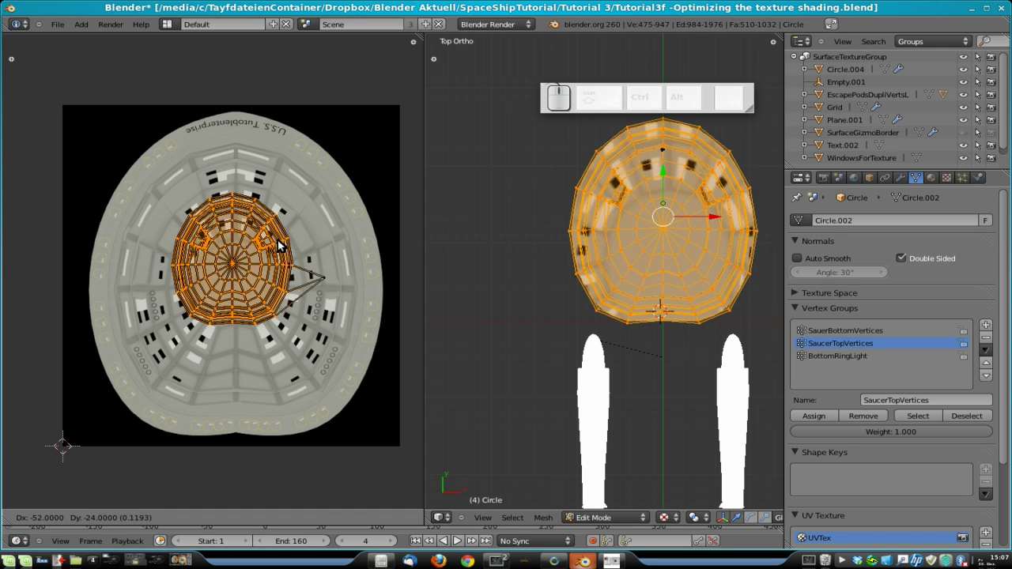
pyautogui.click(307, 275)
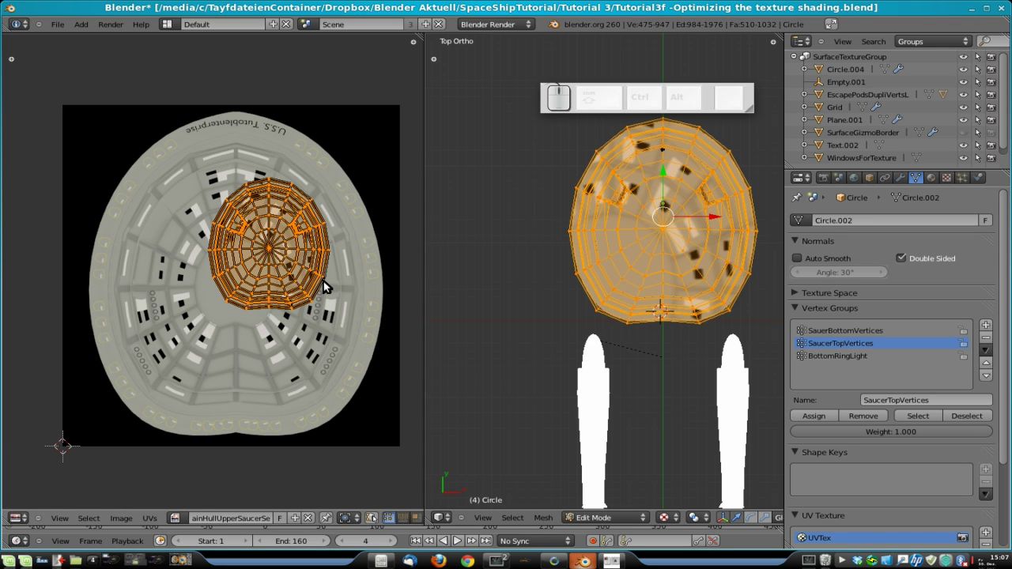
pyautogui.press('g')
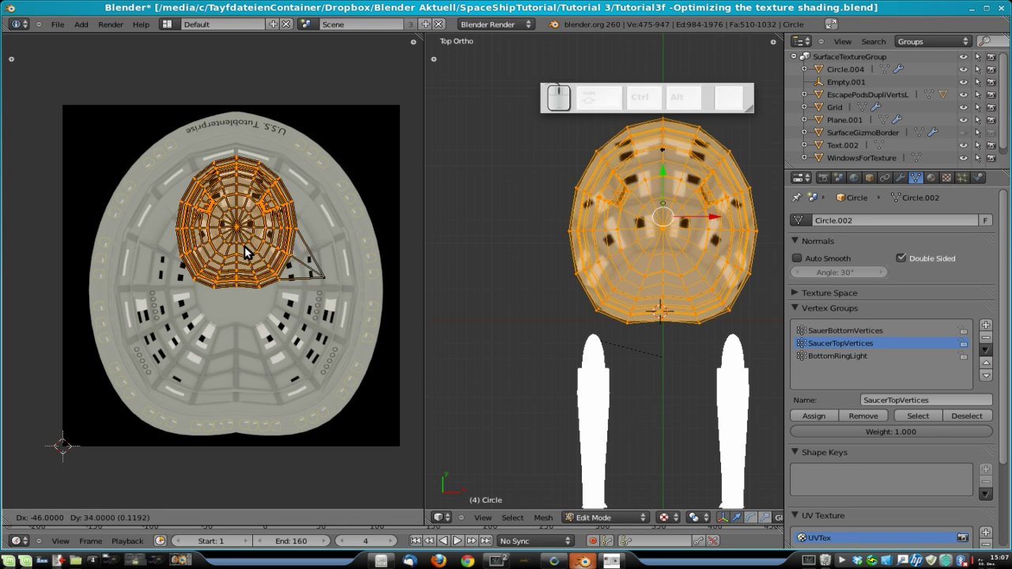
pyautogui.click(341, 282)
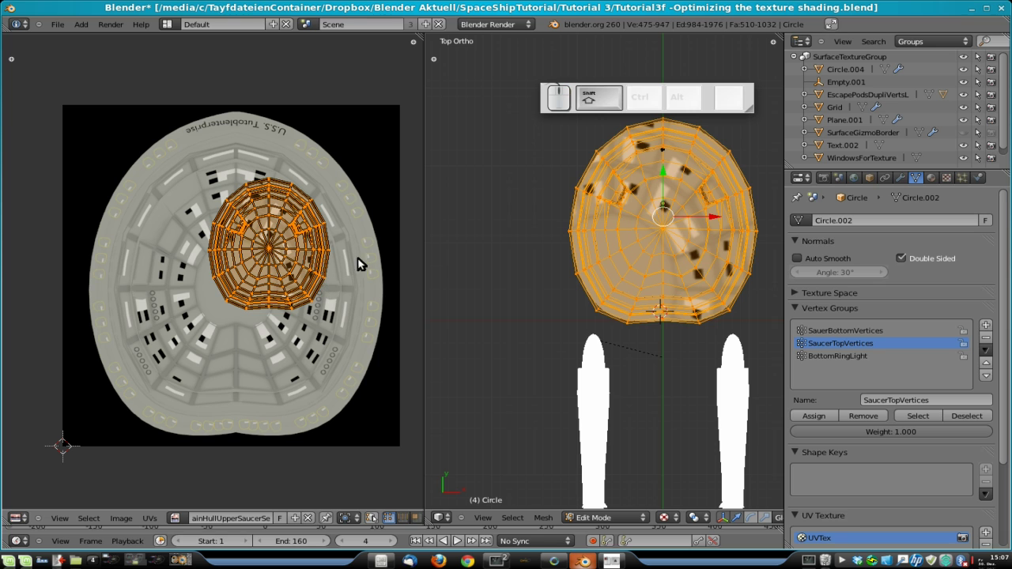
# Step: Move the projected UVs to the centre of the hull image and scale them up by about 2.42
pyautogui.press('g')
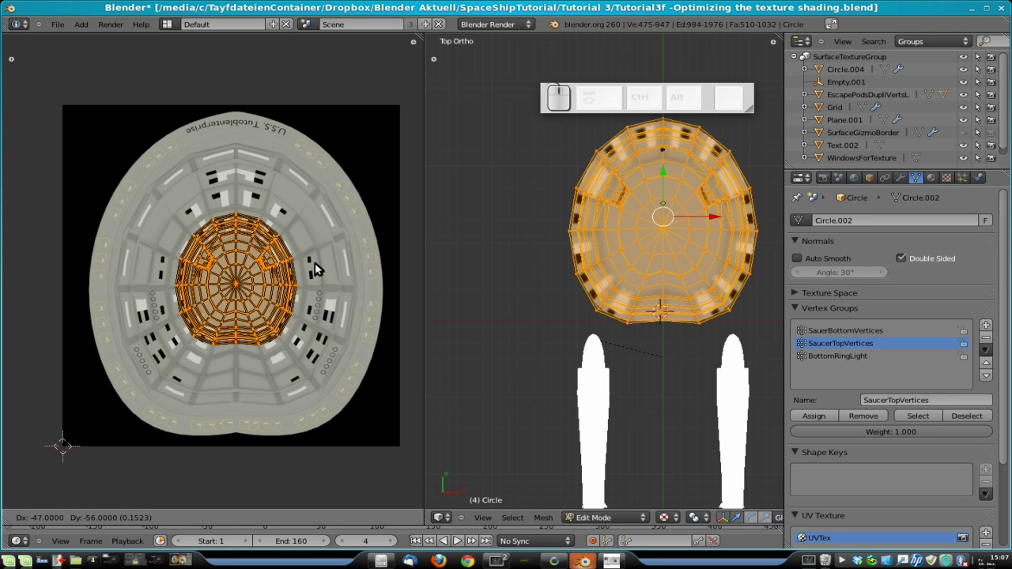
pyautogui.click(314, 262)
pyautogui.press('s')
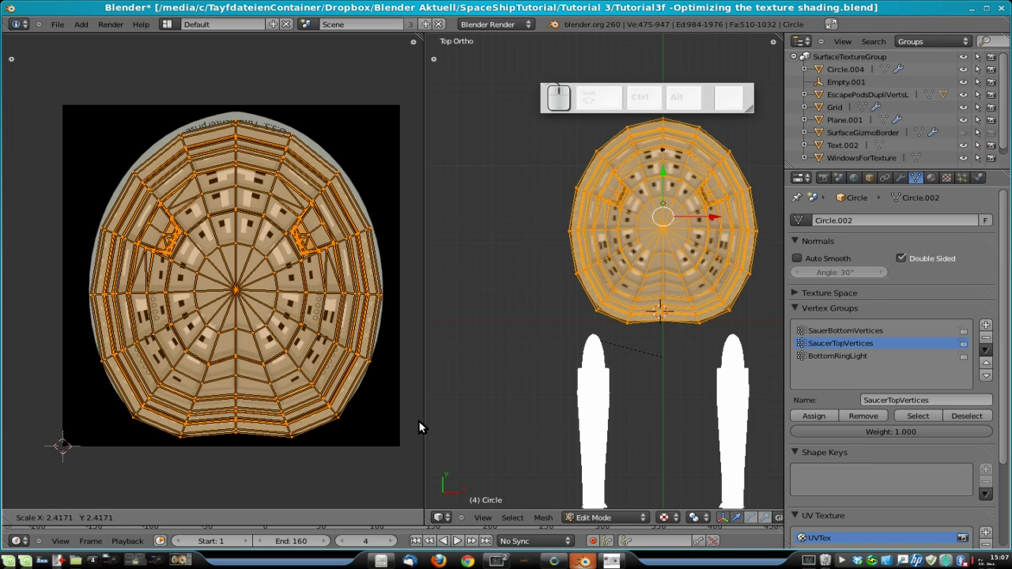
pyautogui.click(420, 429)
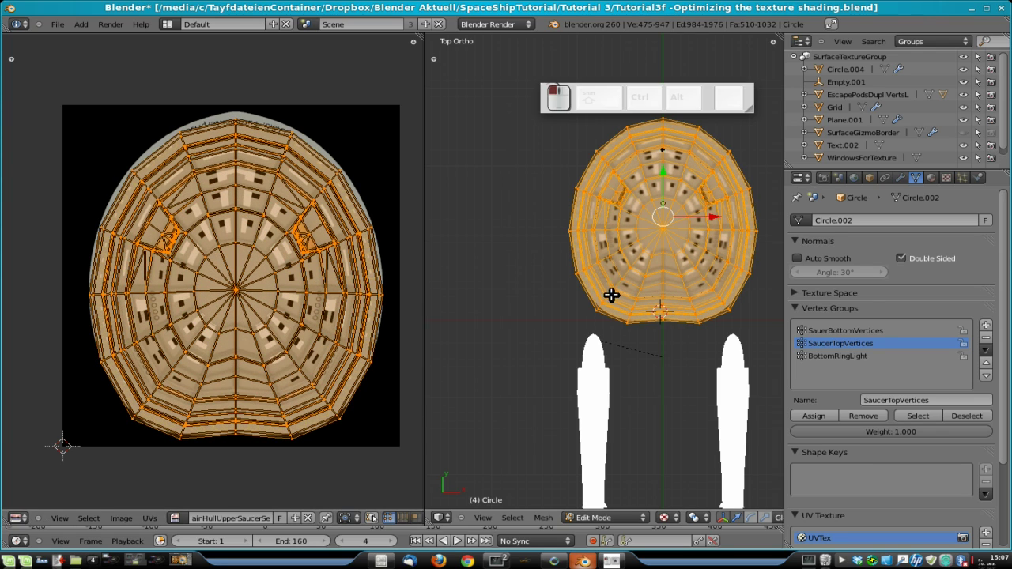
# Step: Widen the 3D view at the expense of the properties area and frame the saucer from the top
pyautogui.keyDown('shift'); pyautogui.moveTo(675, 237); pyautogui.dragTo(615, 295, button='middle'); pyautogui.keyUp('shift')
pyautogui.scroll(4, 615, 295)
pyautogui.scroll(-1, 615, 295)
pyautogui.moveTo(786, 261); pyautogui.dragTo(921, 261)
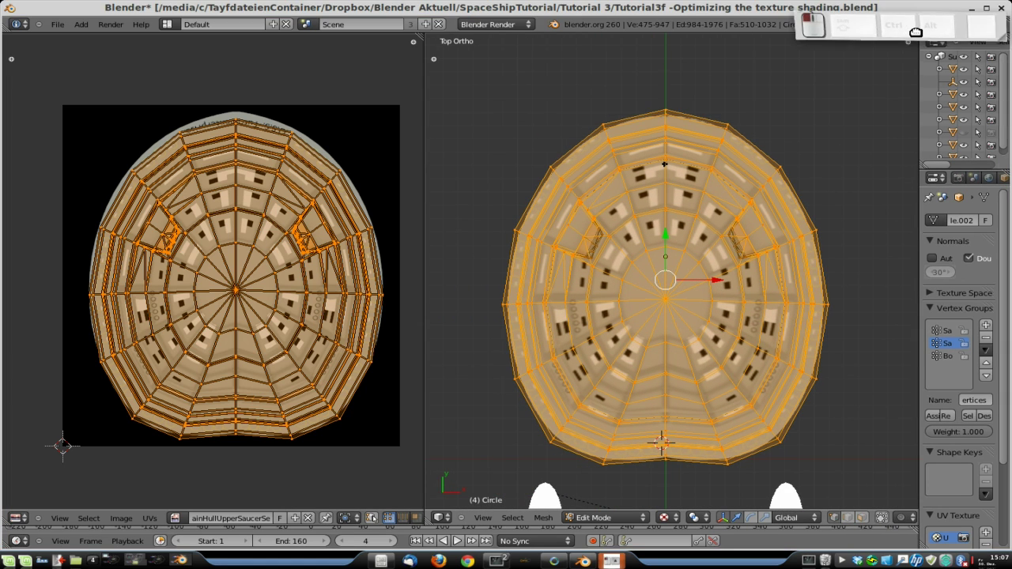
pyautogui.scroll(1, 666, 259)
pyautogui.moveTo(675, 287); pyautogui.dragTo(692, 267, button='middle')
pyautogui.press('KP_7')
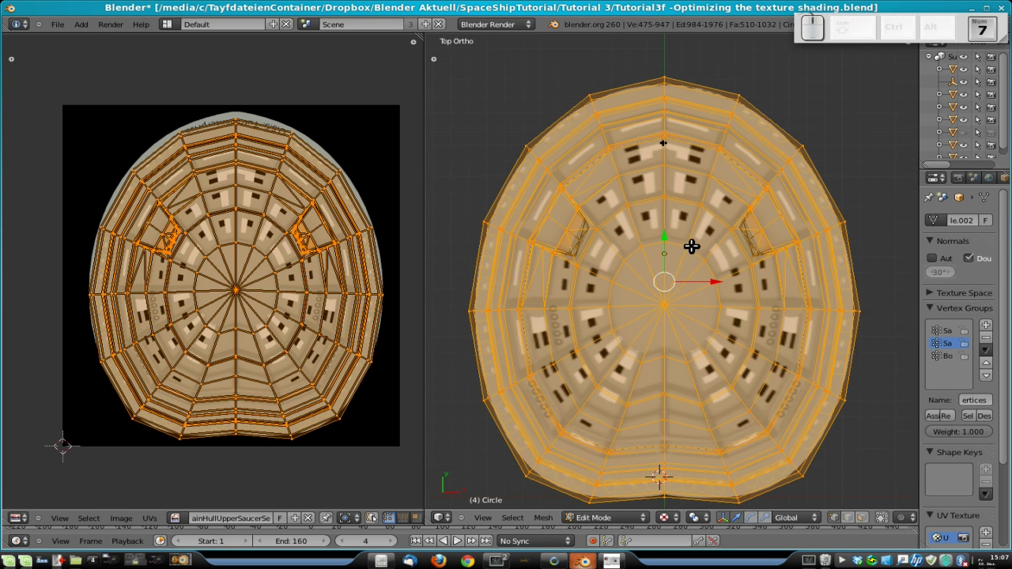
pyautogui.press('KP_Decimal')
pyautogui.keyDown('shift'); pyautogui.moveTo(680, 301); pyautogui.dragTo(685, 282, button='middle'); pyautogui.keyUp('shift')
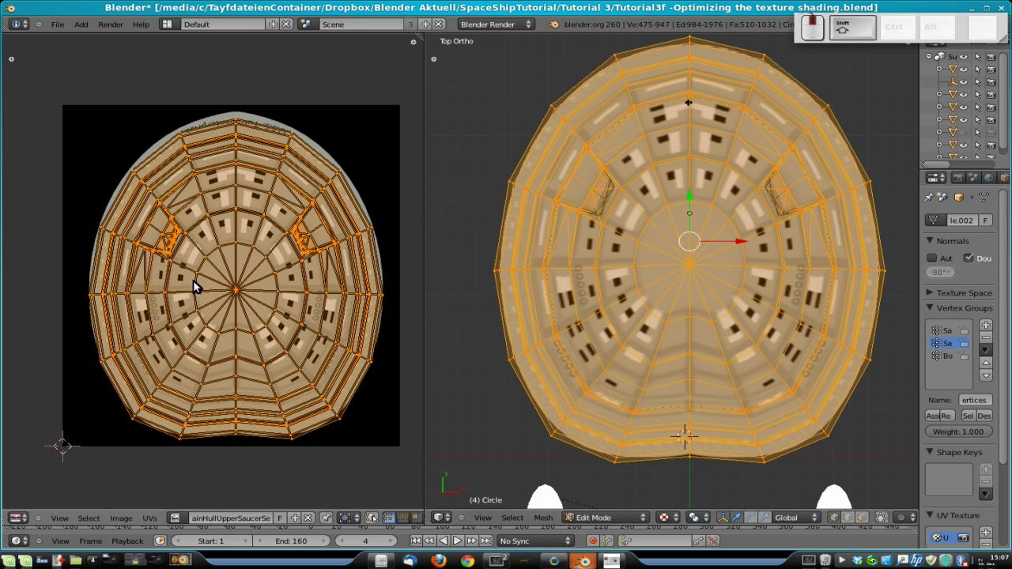
# Step: Shift the UVs slightly upward and fine-tune their scale so the hull image fits the saucer's outline, checking the fit in Object Mode
pyautogui.press('g')
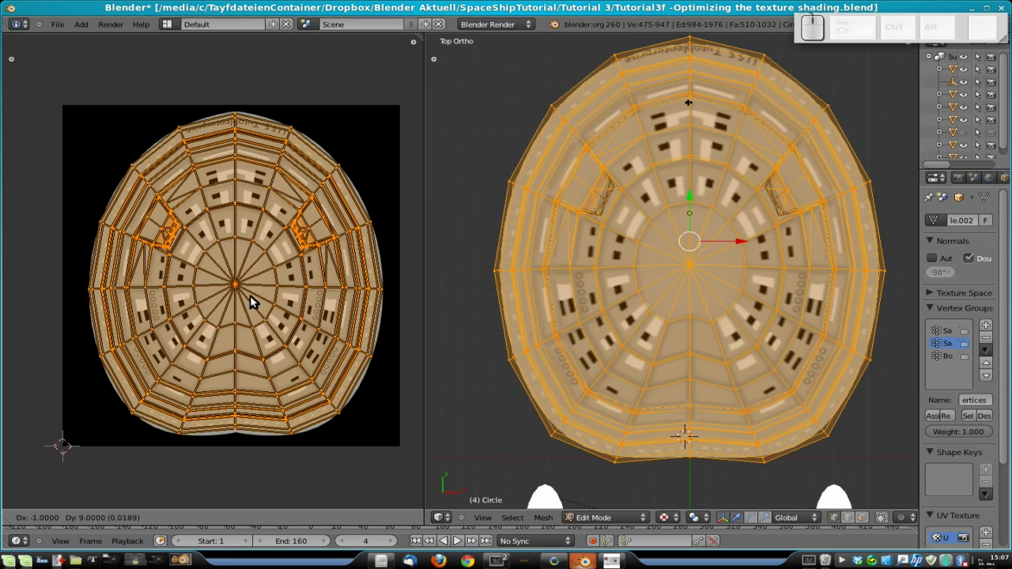
pyautogui.press('s')
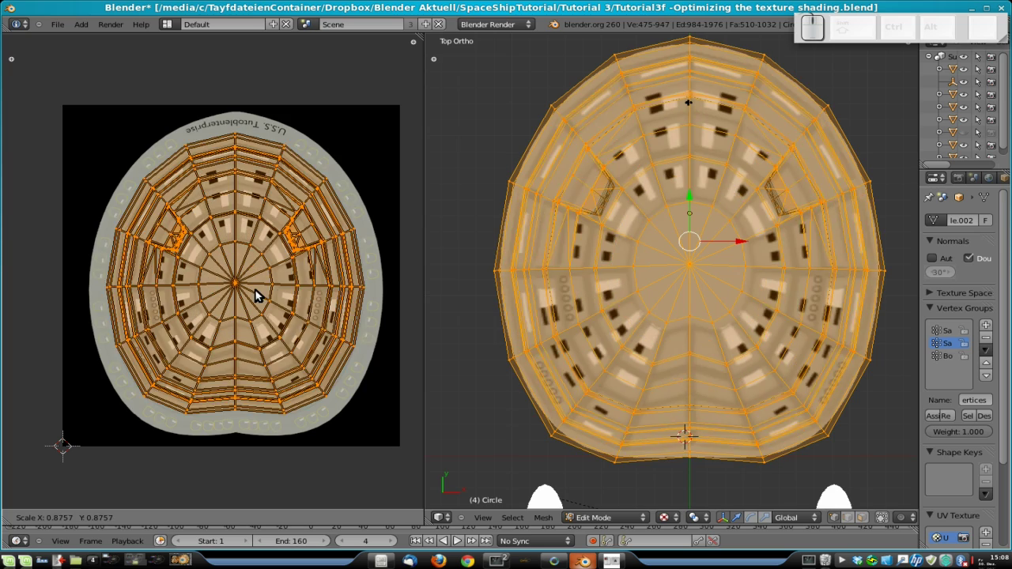
pyautogui.click(261, 293)
pyautogui.press('Tab')
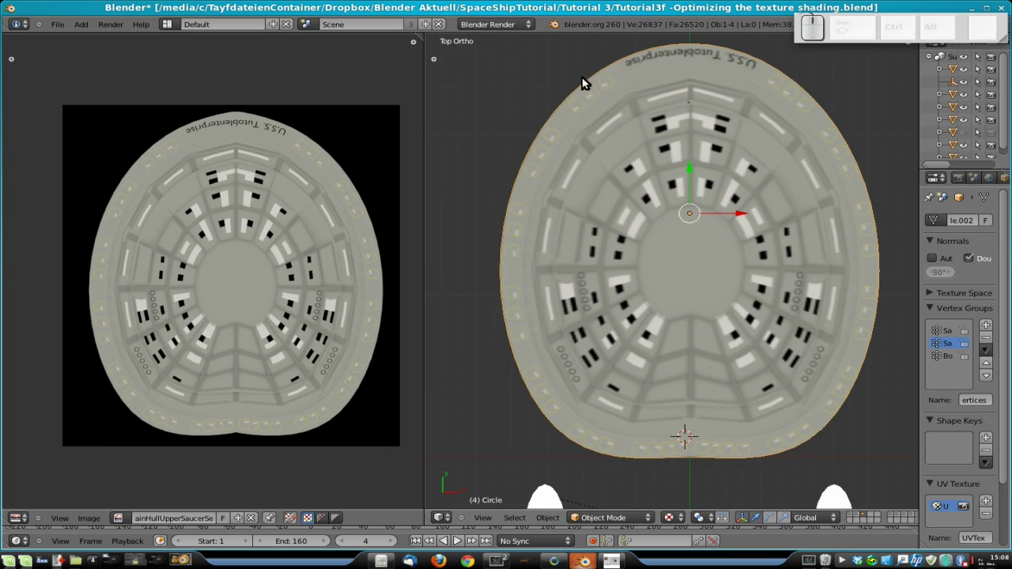
pyautogui.press('Tab')
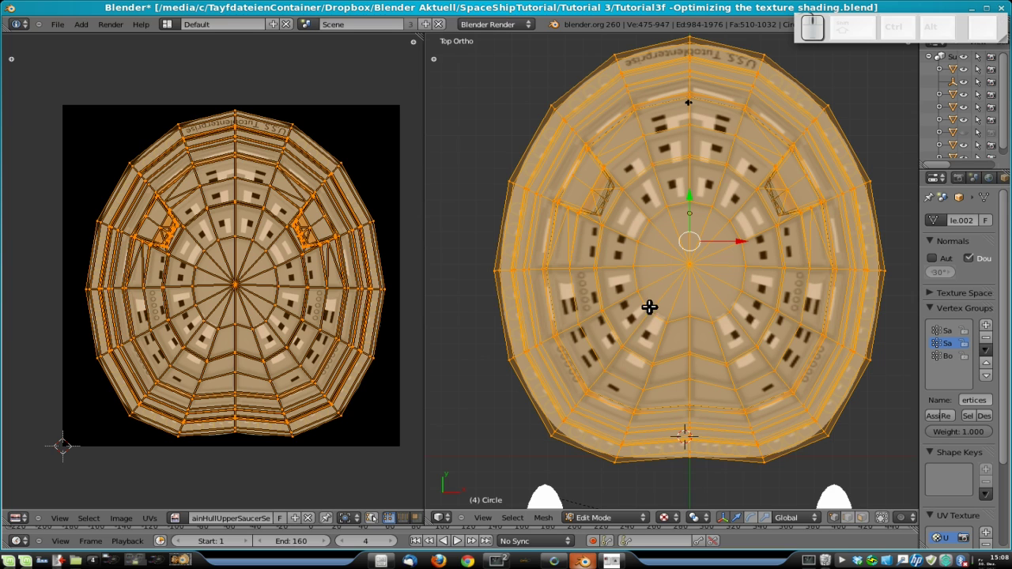
# Step: Assign the window image to the saucer's selected top faces, check it in Object Mode and save the file
pyautogui.press('Tab')
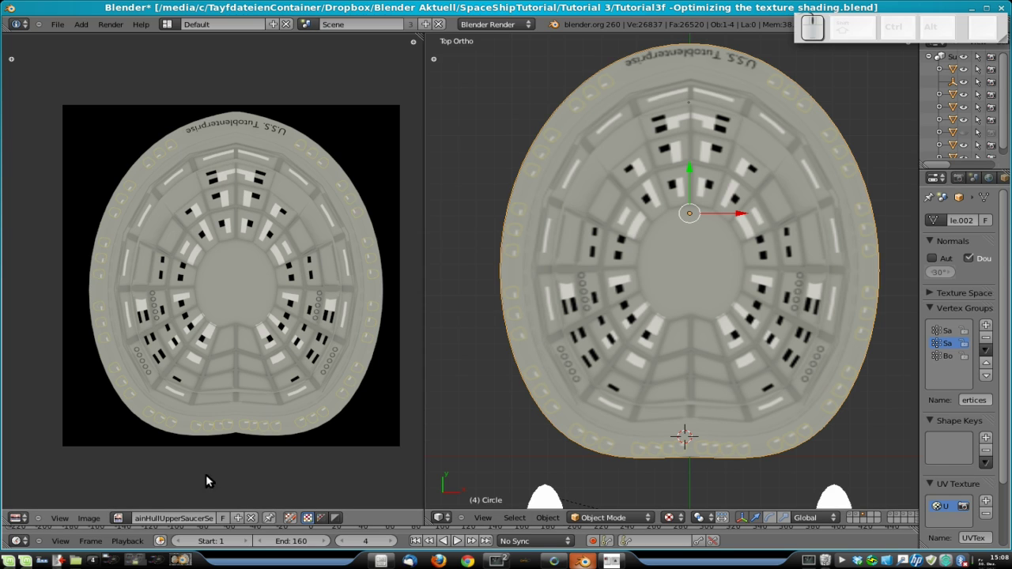
pyautogui.click(117, 519)
pyautogui.press('Tab')
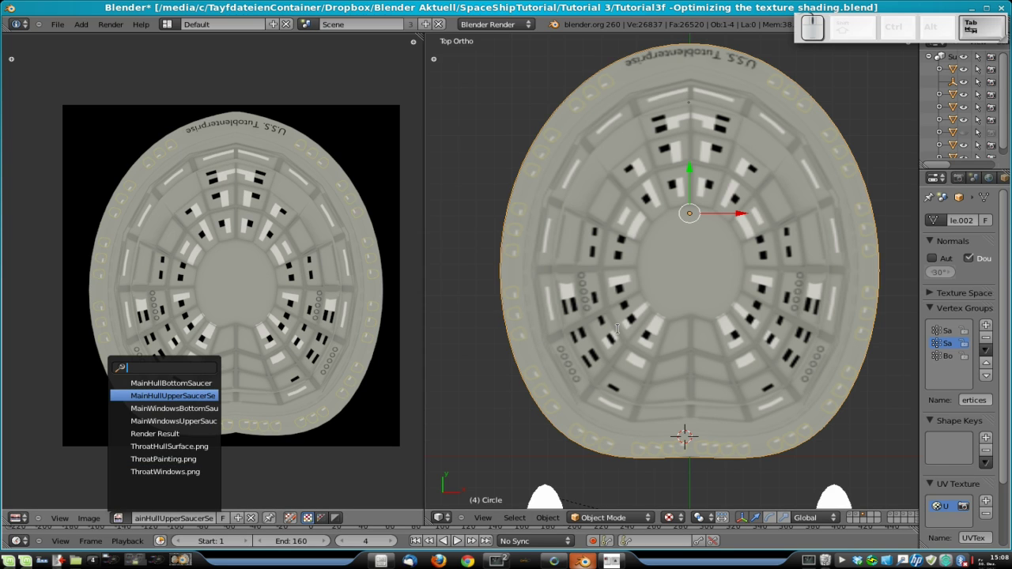
pyautogui.press('Tab')
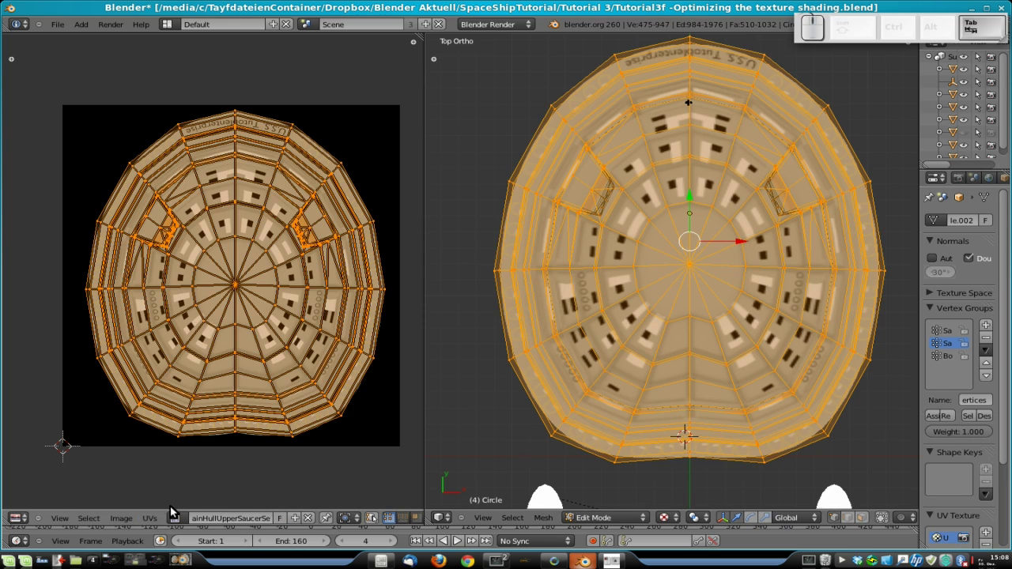
pyautogui.click(172, 518)
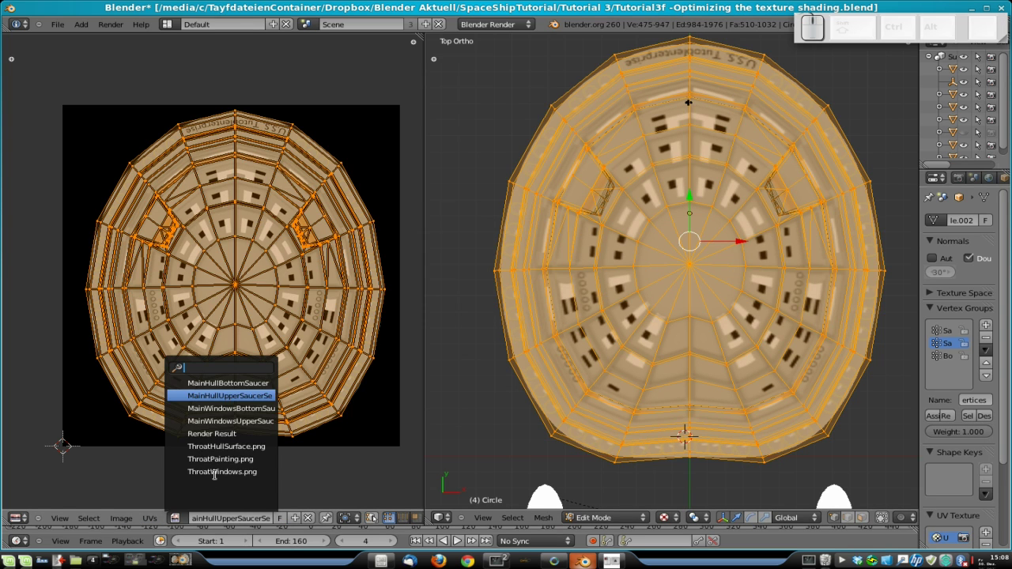
pyautogui.click(241, 409)
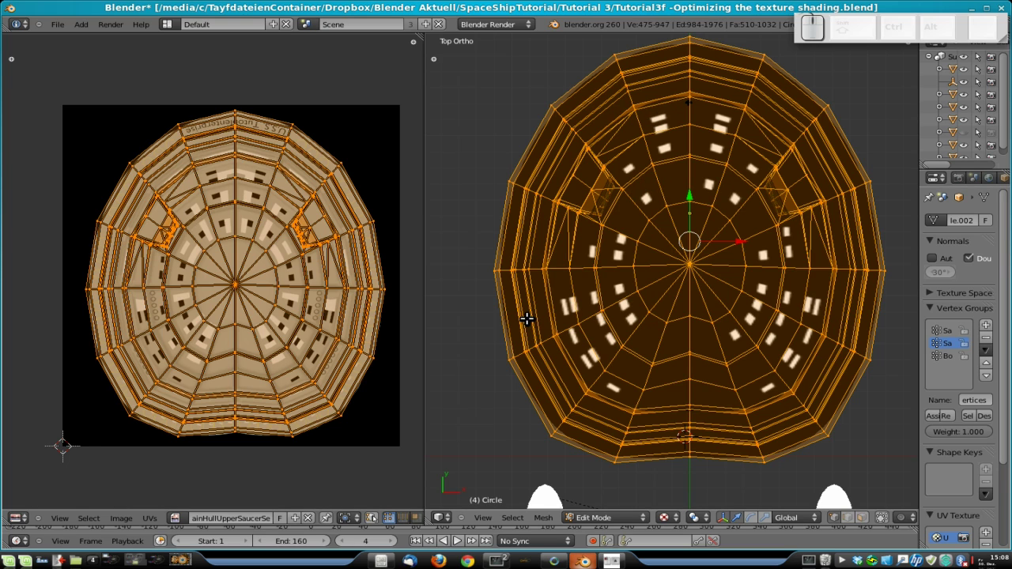
pyautogui.press('Tab')
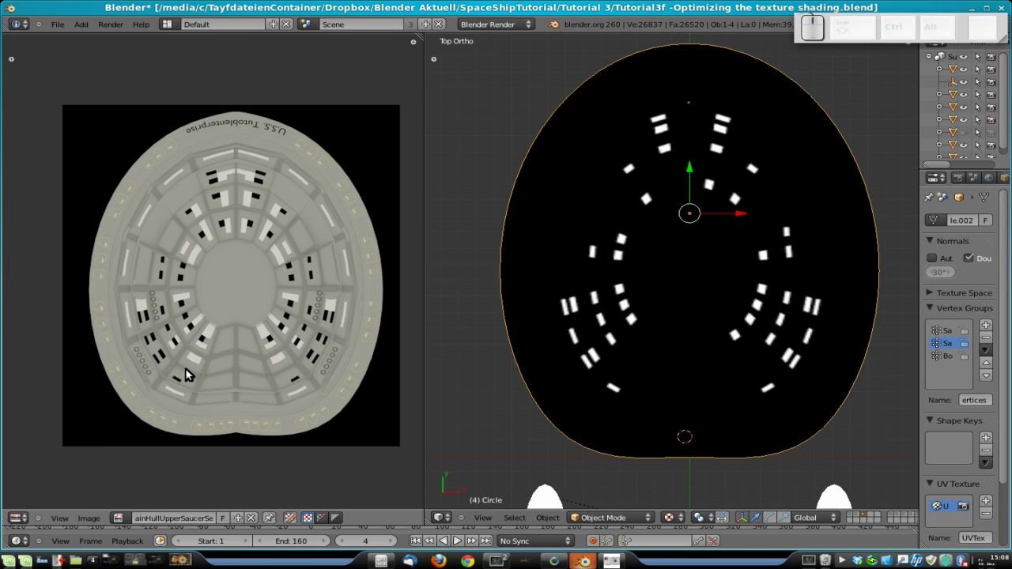
pyautogui.hotkey('ctrl', 's')
pyautogui.click(720, 314)
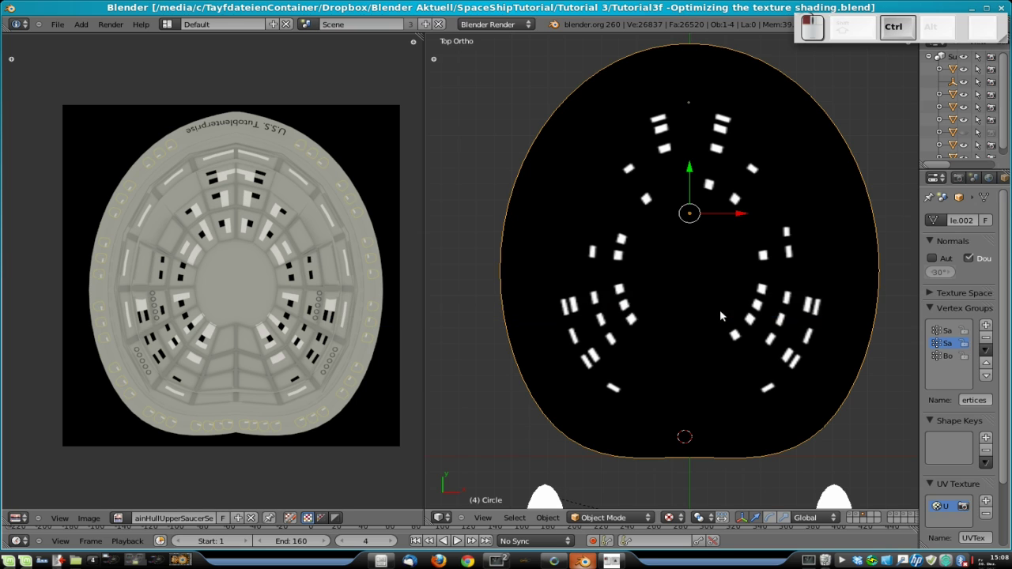
# Step: Examine the saucer's underside and rim from several angles to judge how the textures sit on them
pyautogui.scroll(-5, 723, 320)
pyautogui.moveTo(735, 327); pyautogui.dragTo(631, 200, button='middle')
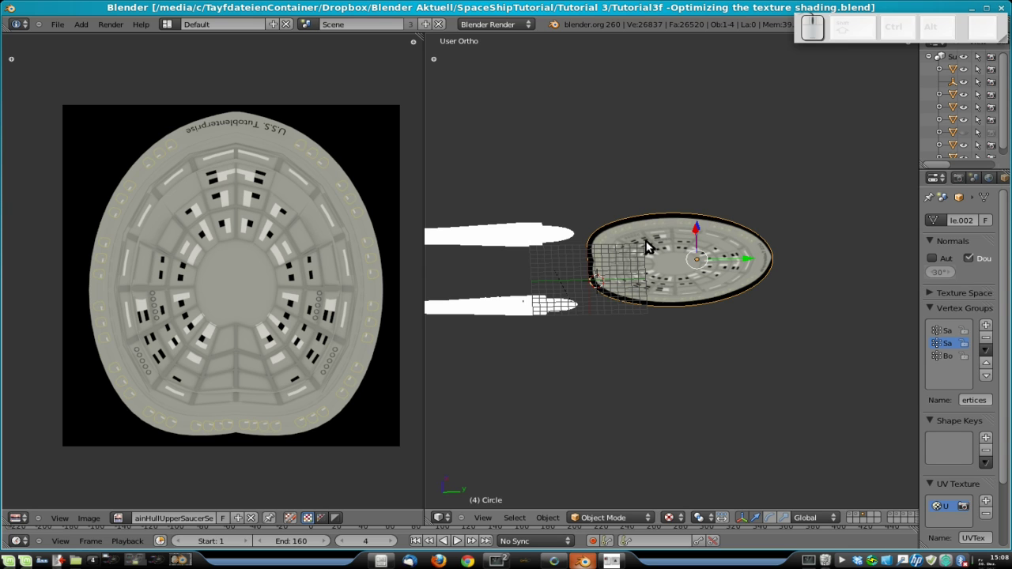
pyautogui.moveTo(685, 256); pyautogui.dragTo(624, 140, button='middle')
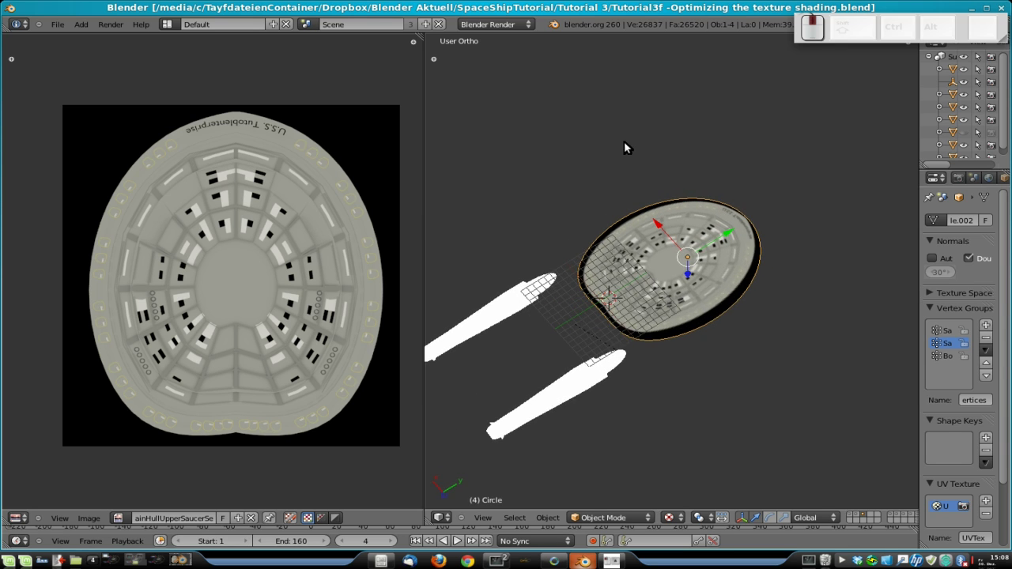
pyautogui.scroll(3, 699, 206)
pyautogui.scroll(2, 601, 167)
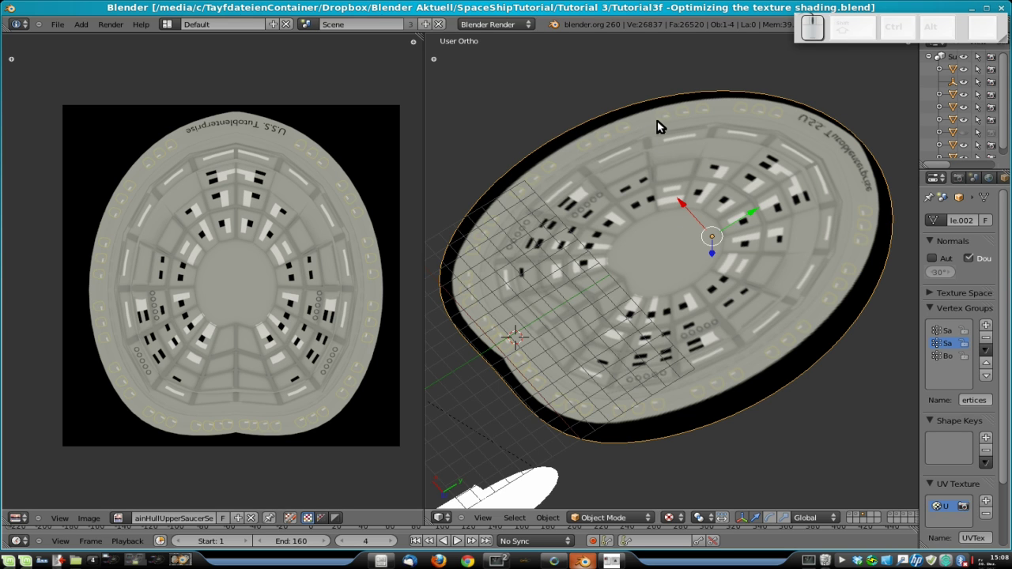
pyautogui.moveTo(511, 310); pyautogui.dragTo(632, 179, button='middle')
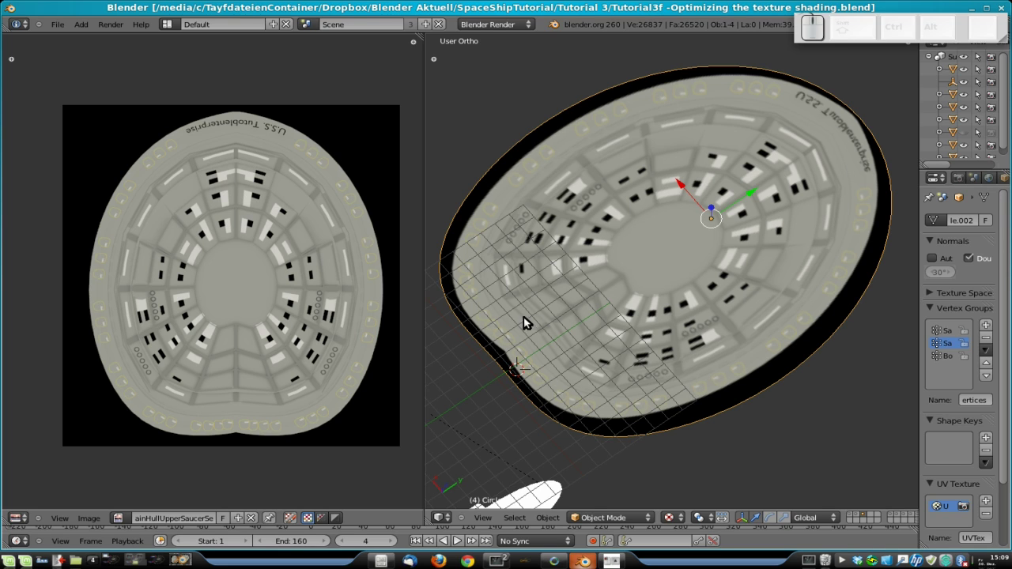
# Step: Show the layer holding the saucer's surface texture setup and frame it in the front orthographic view
pyautogui.click(897, 518)
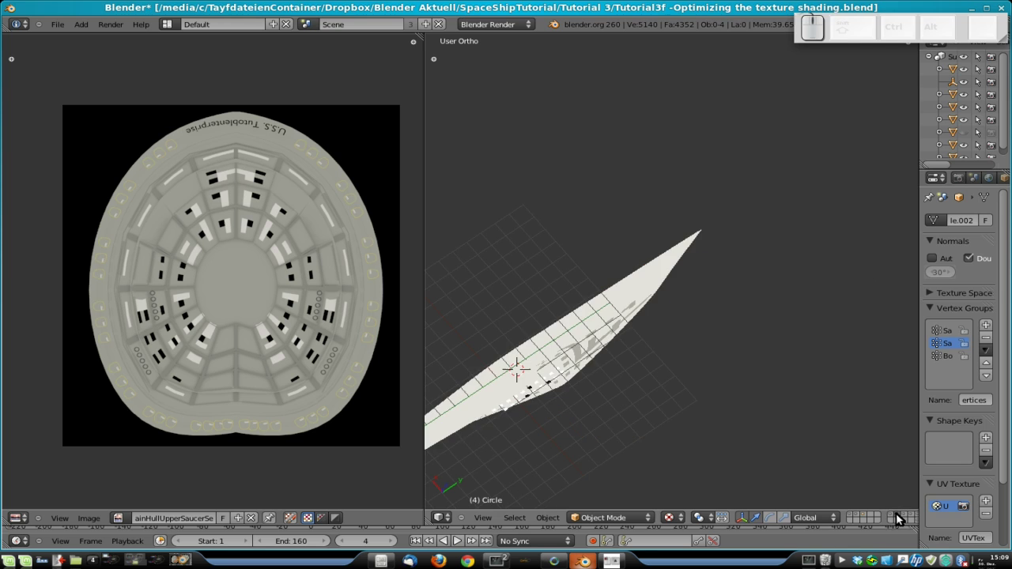
pyautogui.click(903, 514)
pyautogui.click(911, 514)
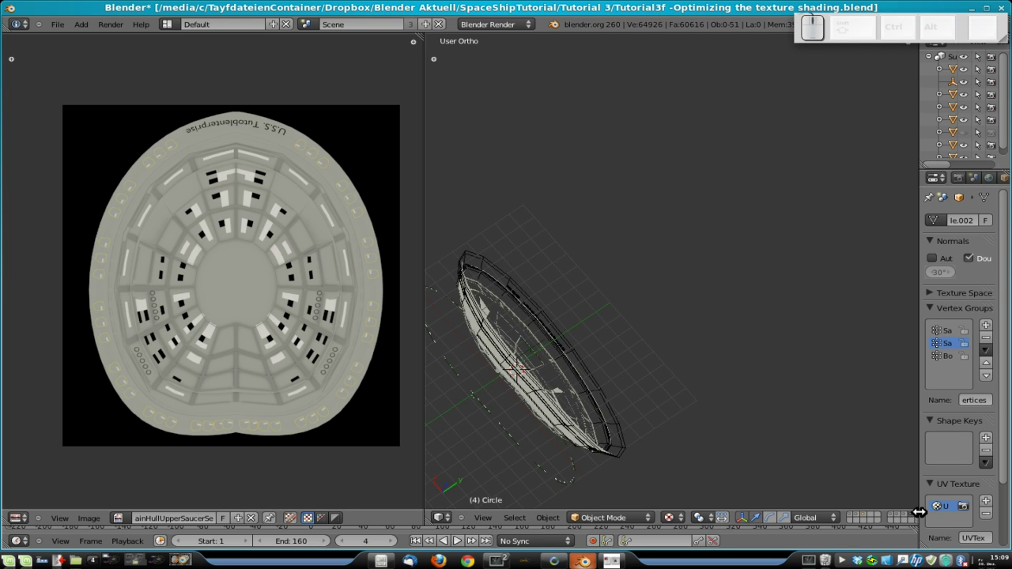
pyautogui.scroll(-1, 645, 395)
pyautogui.scroll(-2, 646, 401)
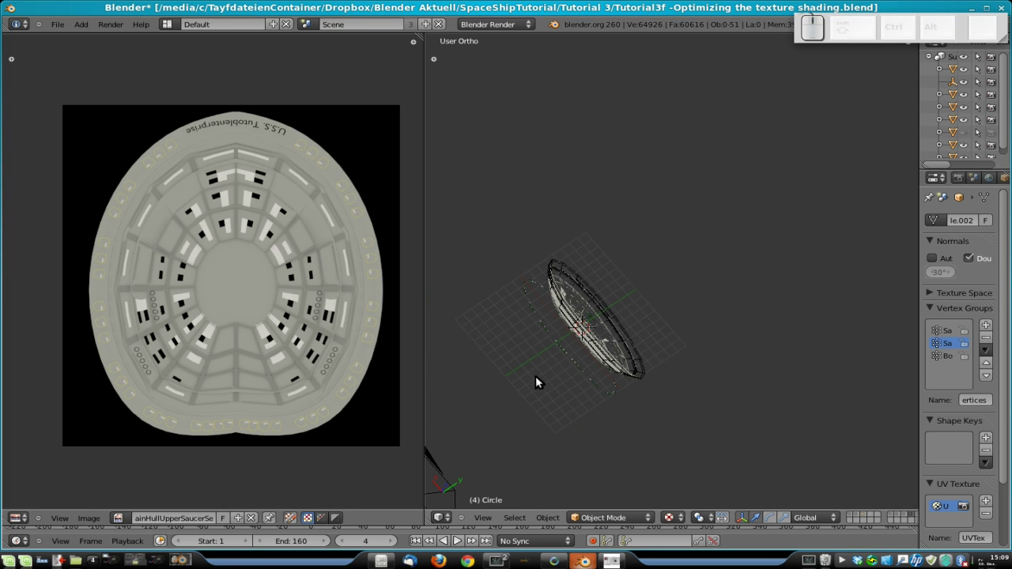
pyautogui.press('KP_0')
pyautogui.press('KP_1')
pyautogui.scroll(4, 647, 241)
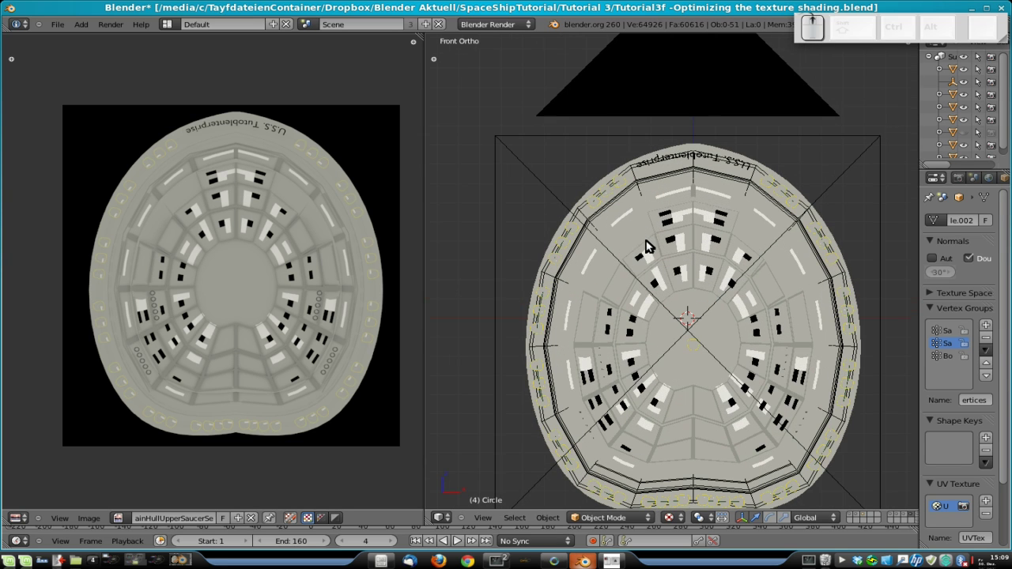
pyautogui.keyDown('shift'); pyautogui.moveTo(742, 324); pyautogui.dragTo(716, 251, button='middle'); pyautogui.keyUp('shift')
# Step: Widen the outliner and hide EscapePodsDupliVertsL from both the 3D view and rendering
pyautogui.rightClick(702, 89)
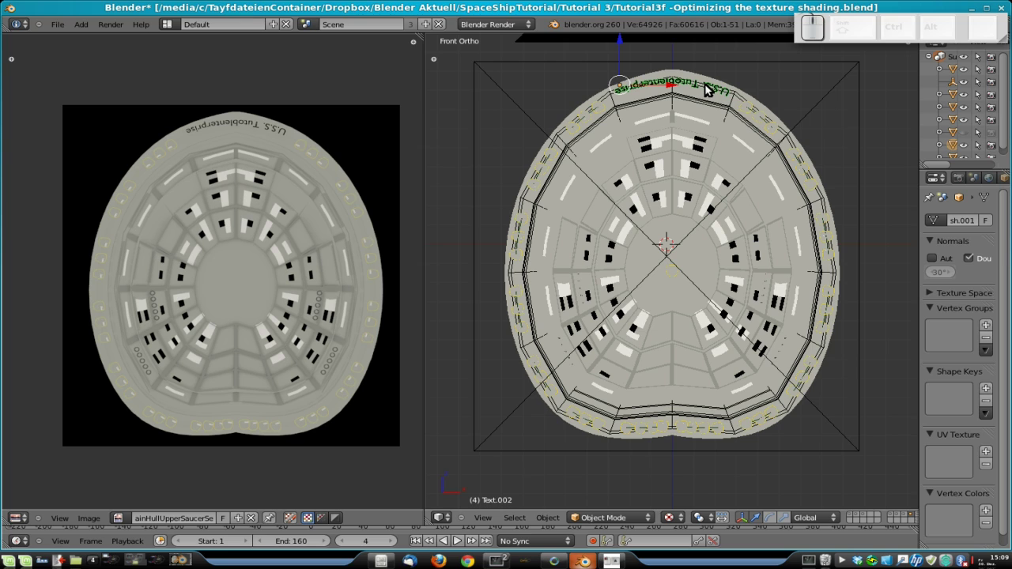
pyautogui.keyDown('shift'); pyautogui.rightClick(794, 159); pyautogui.keyUp('shift')
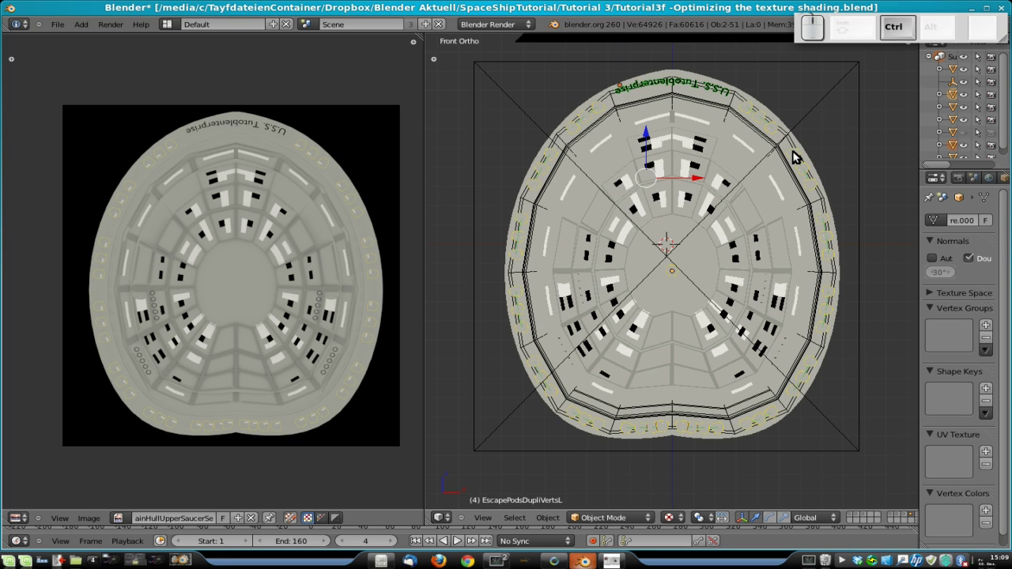
pyautogui.hotkey('ctrl', 'z')
pyautogui.moveTo(844, 273); pyautogui.dragTo(786, 272, button='middle')
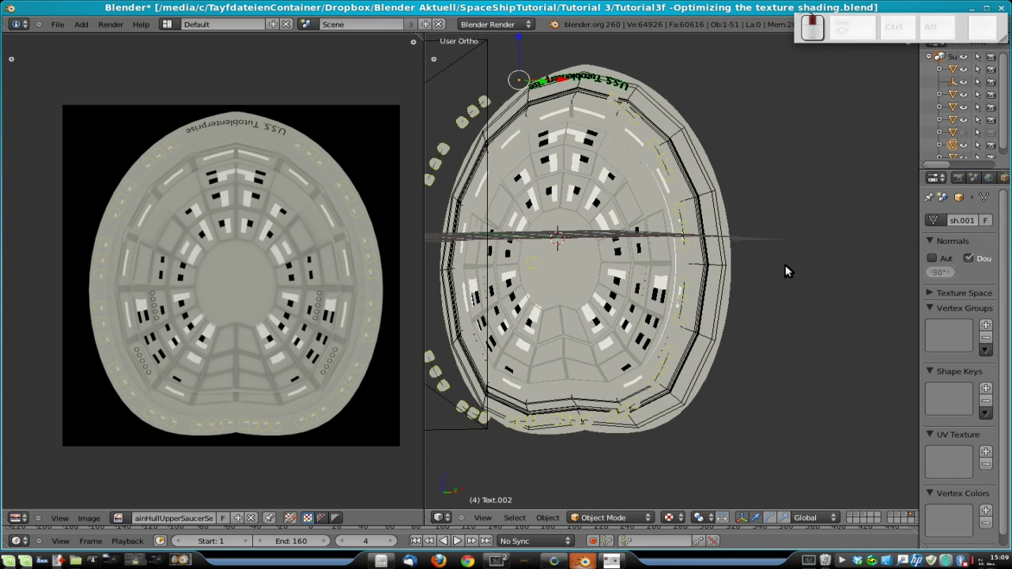
pyautogui.scroll(5, 780, 253)
pyautogui.scroll(-7, 745, 208)
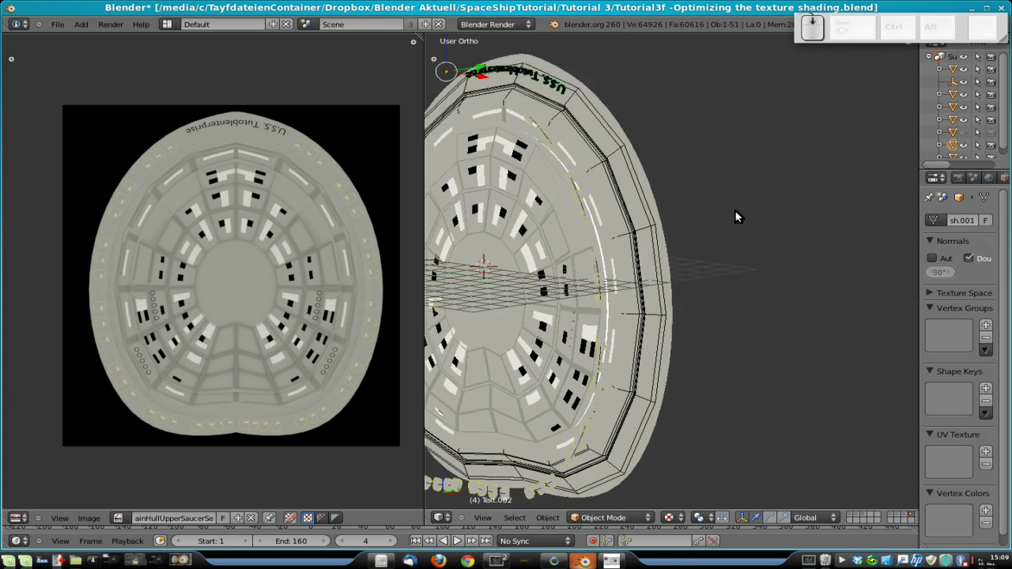
pyautogui.keyDown('shift'); pyautogui.rightClick(511, 182); pyautogui.keyUp('shift')
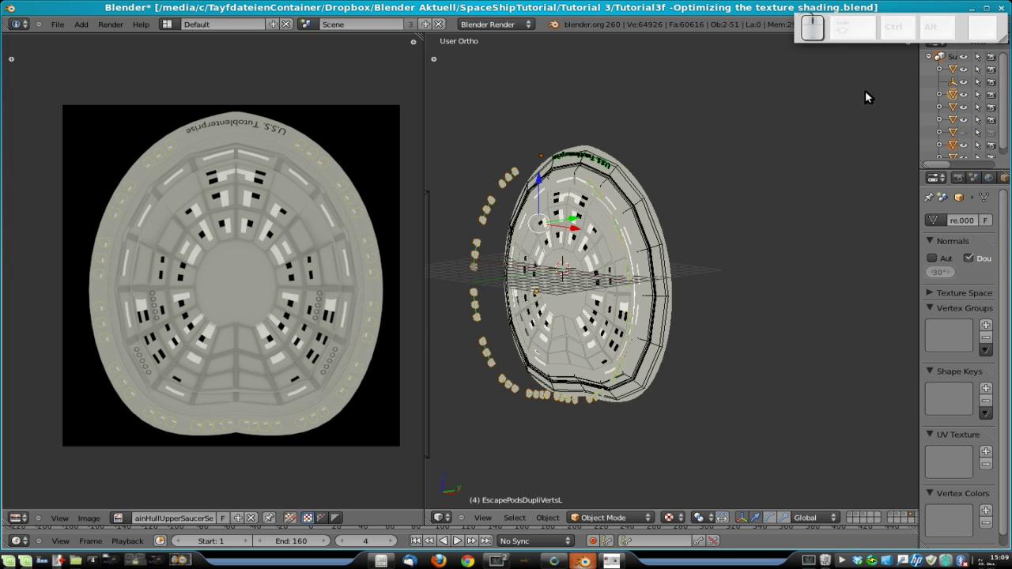
pyautogui.moveTo(920, 113); pyautogui.dragTo(777, 125)
pyautogui.click(966, 95)
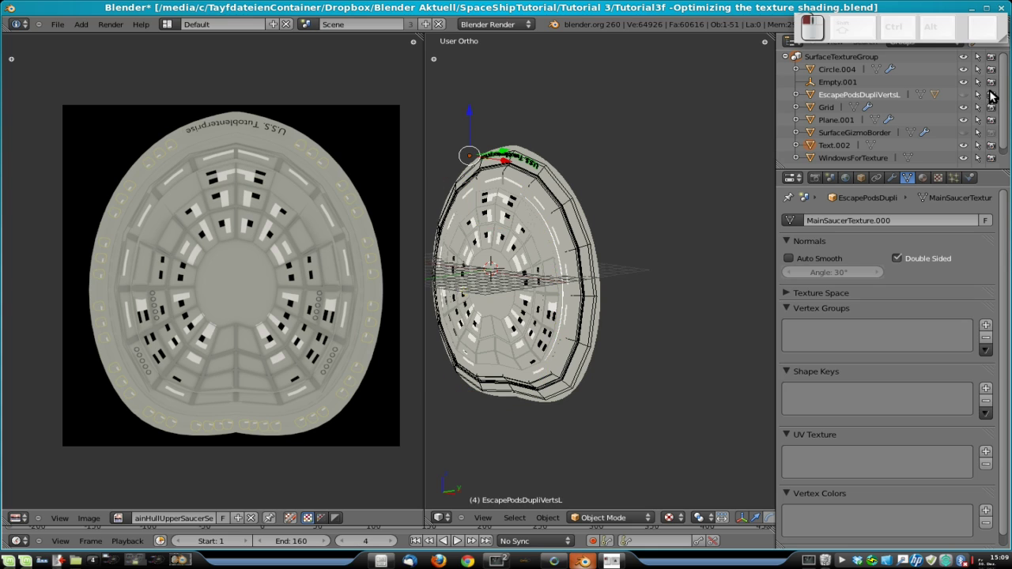
# Step: Select the ship's name lettering, Text.002, and hide it from both the 3D view and rendering
pyautogui.scroll(-1, 942, 127)
pyautogui.scroll(1, 943, 129)
pyautogui.rightClick(512, 161)
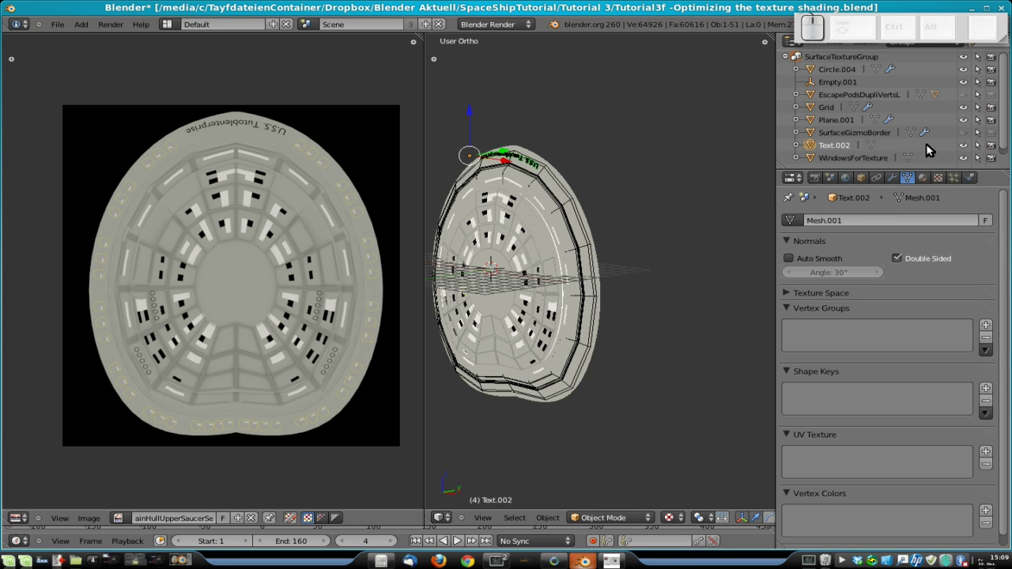
pyautogui.click(963, 145)
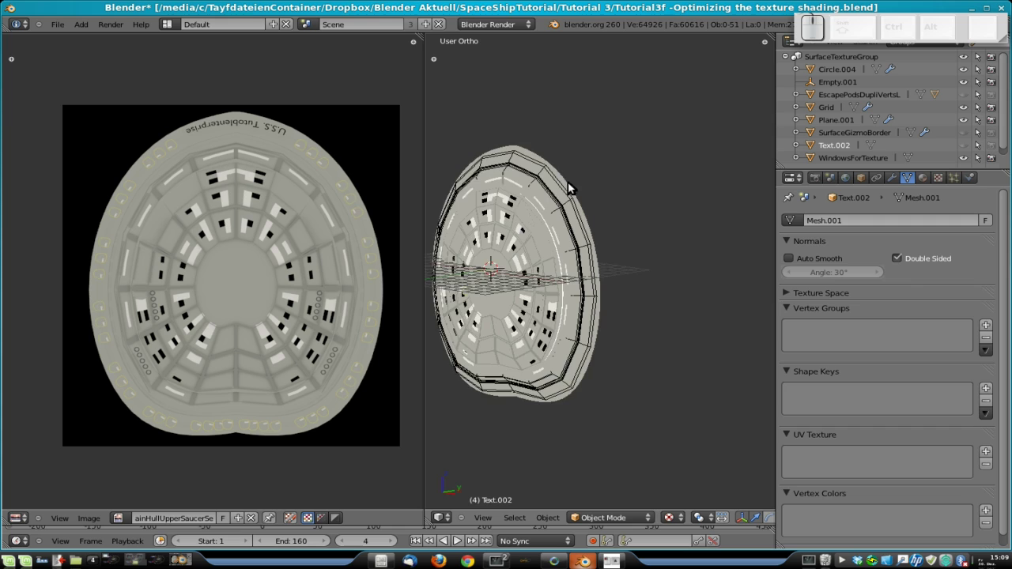
# Step: Return to the front orthographic view, narrow the outliner area and render the hull texture without lettering or escape pods
pyautogui.scroll(-2, 568, 190)
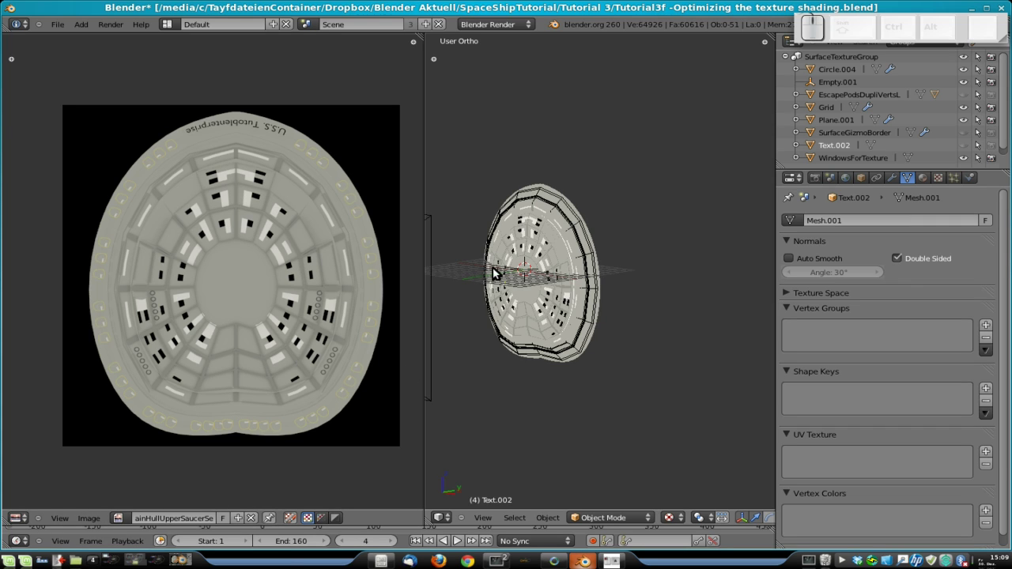
pyautogui.press('KP_1')
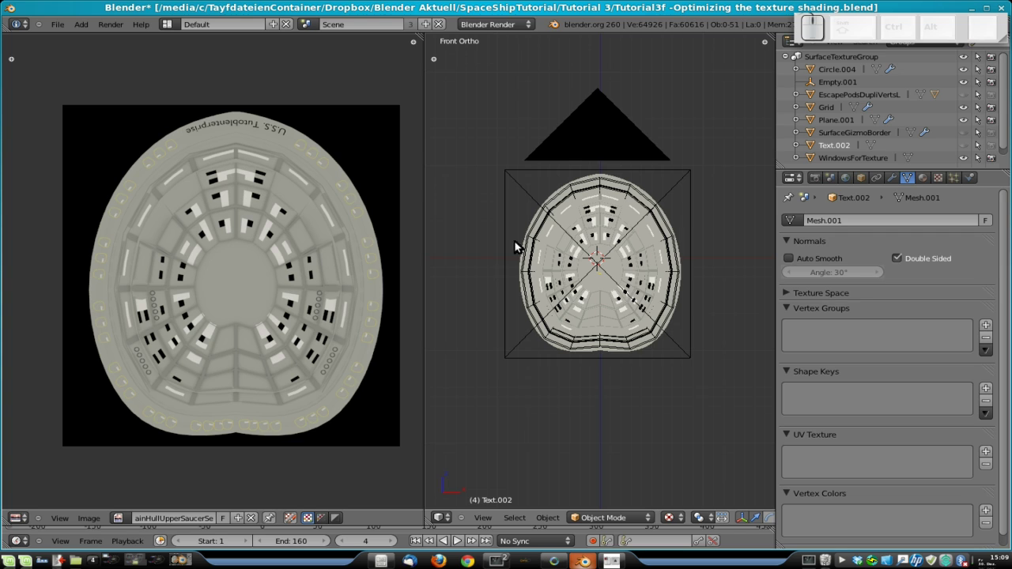
pyautogui.scroll(3, 544, 237)
pyautogui.scroll(1, 545, 246)
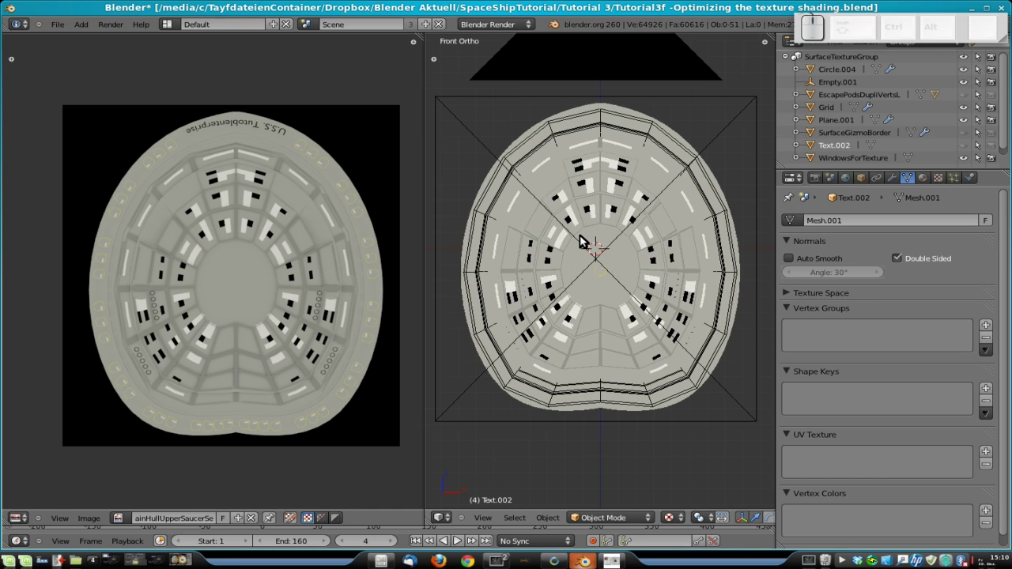
pyautogui.moveTo(779, 245); pyautogui.dragTo(941, 244)
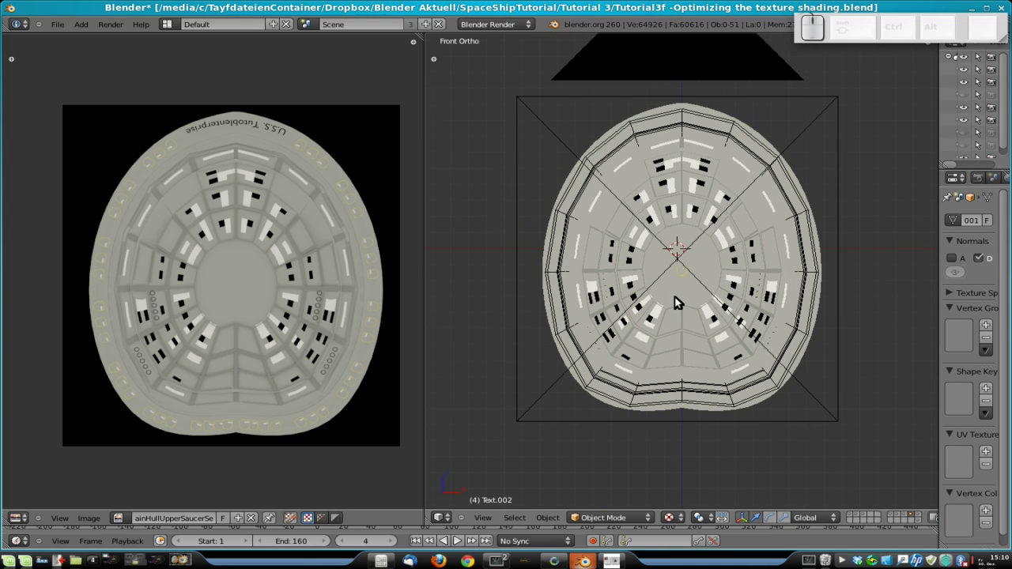
pyautogui.press('F12')
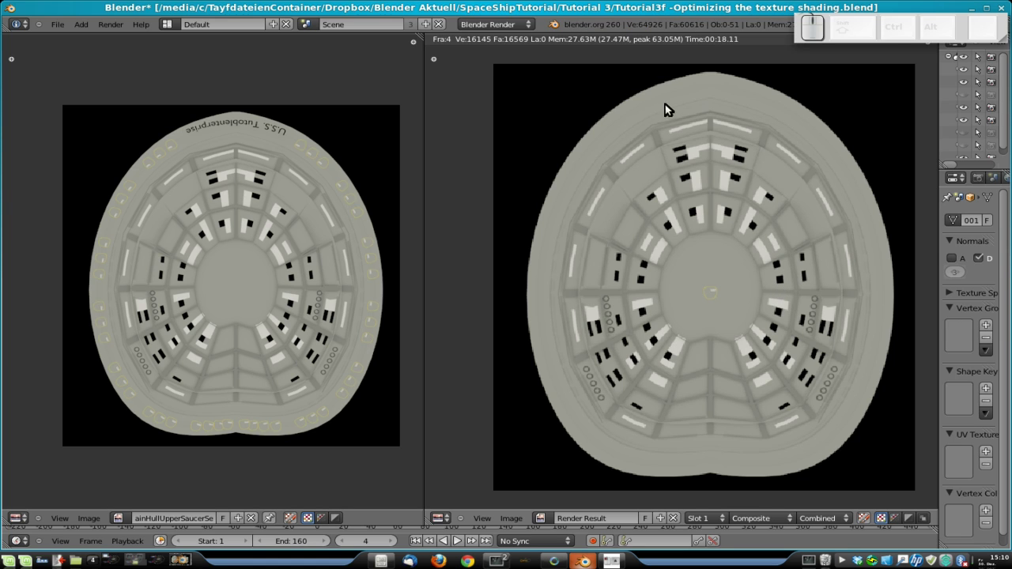
# Step: Save the render as MainHullBottomSaucerSection_v2.png in the Textures folder and close the render view
pyautogui.press('F3')
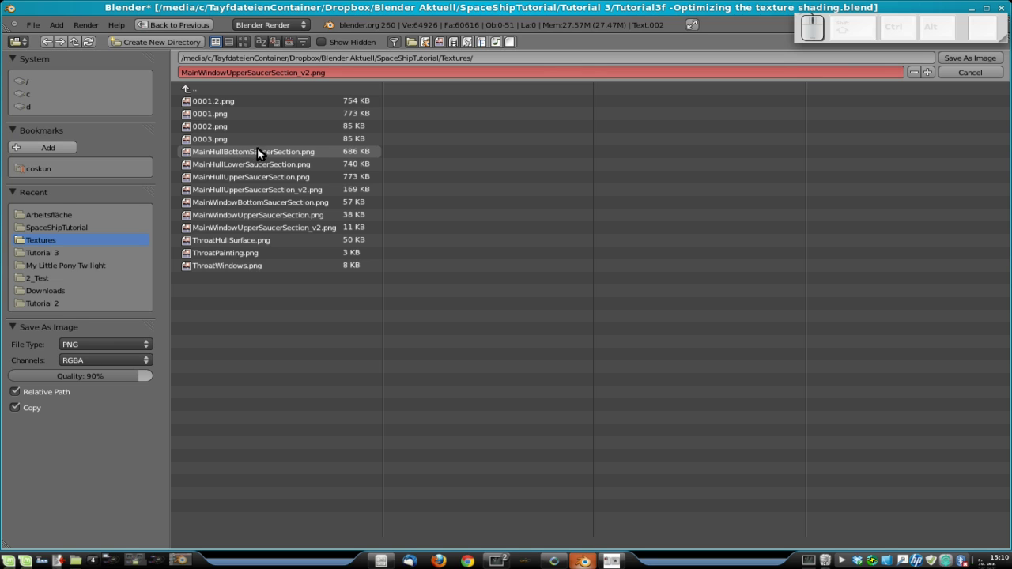
pyautogui.click(309, 151)
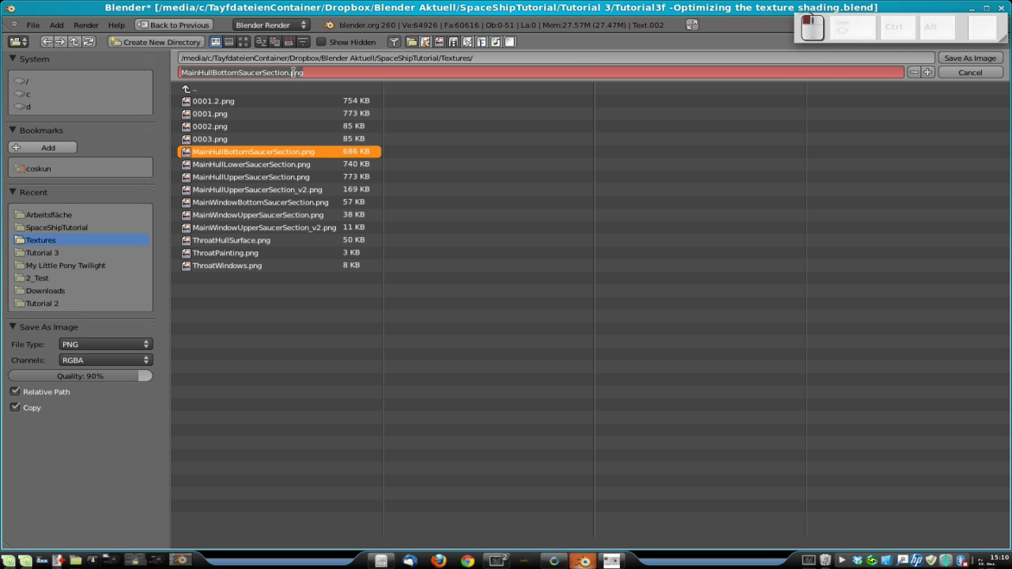
pyautogui.press('Left')
pyautogui.write('_v2')
pyautogui.press('Return')
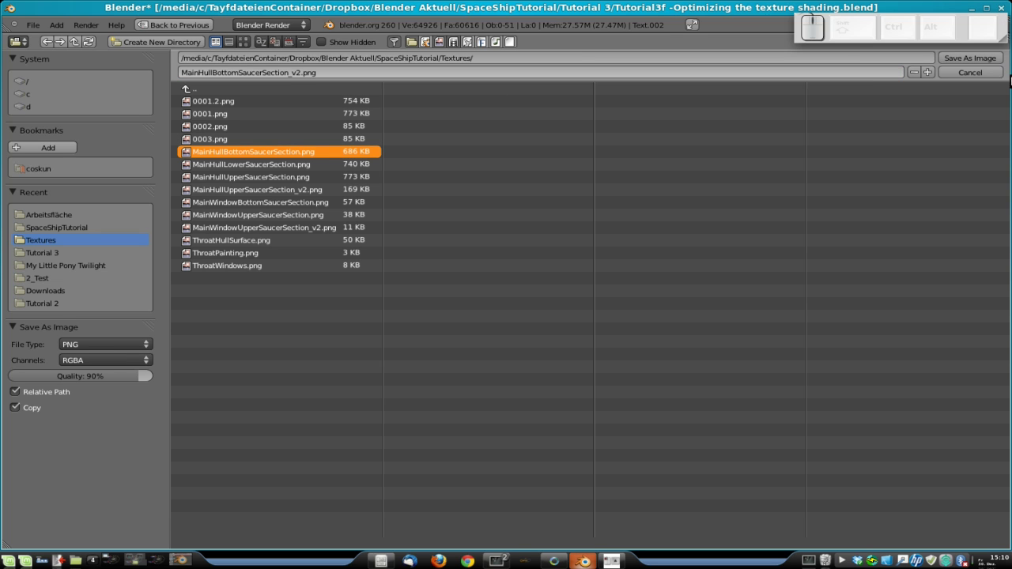
pyautogui.click(955, 58)
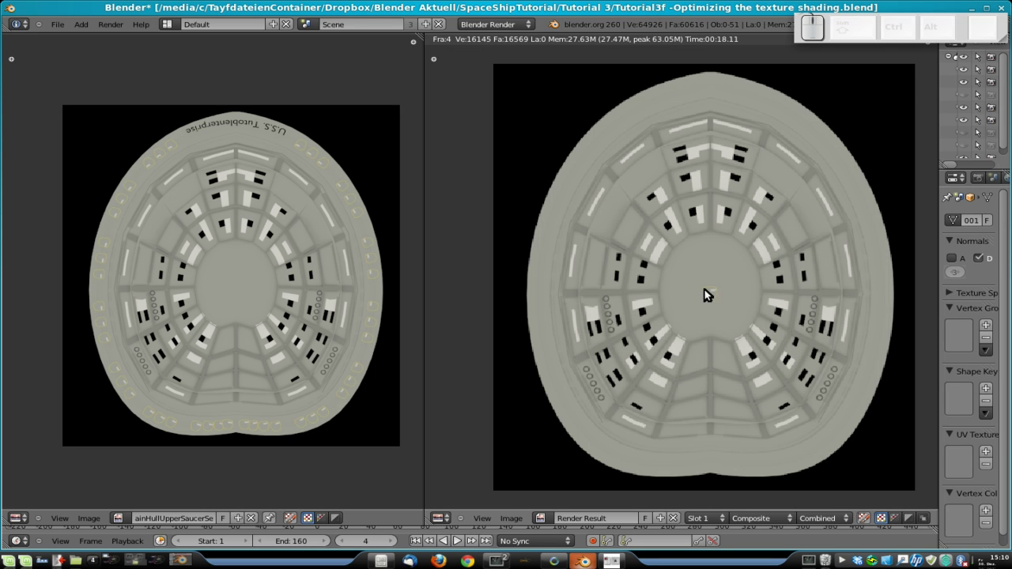
pyautogui.press('Escape')
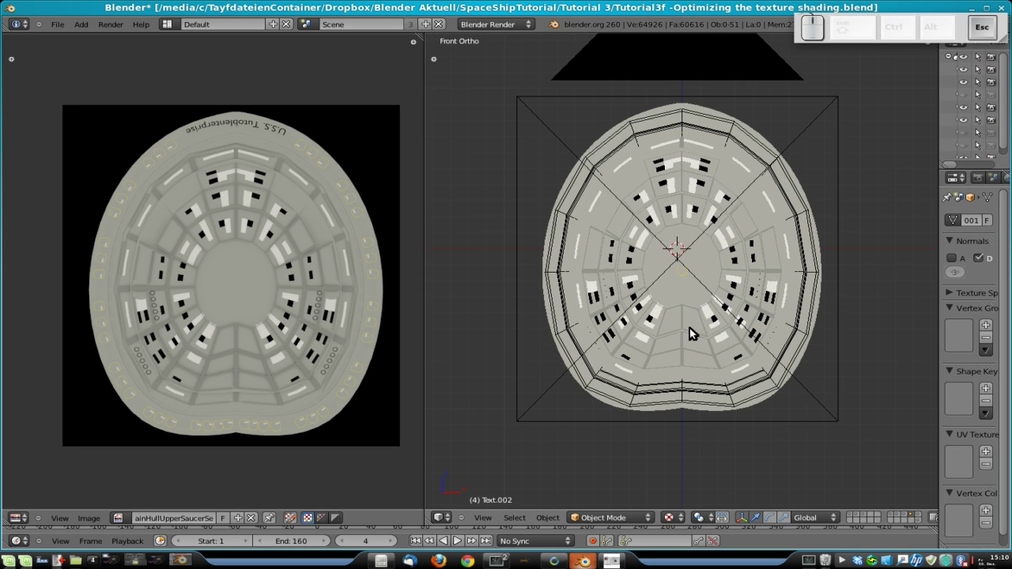
# Step: Show only the layer holding the window shapes and select the WindowsForTexture object
pyautogui.click(918, 515)
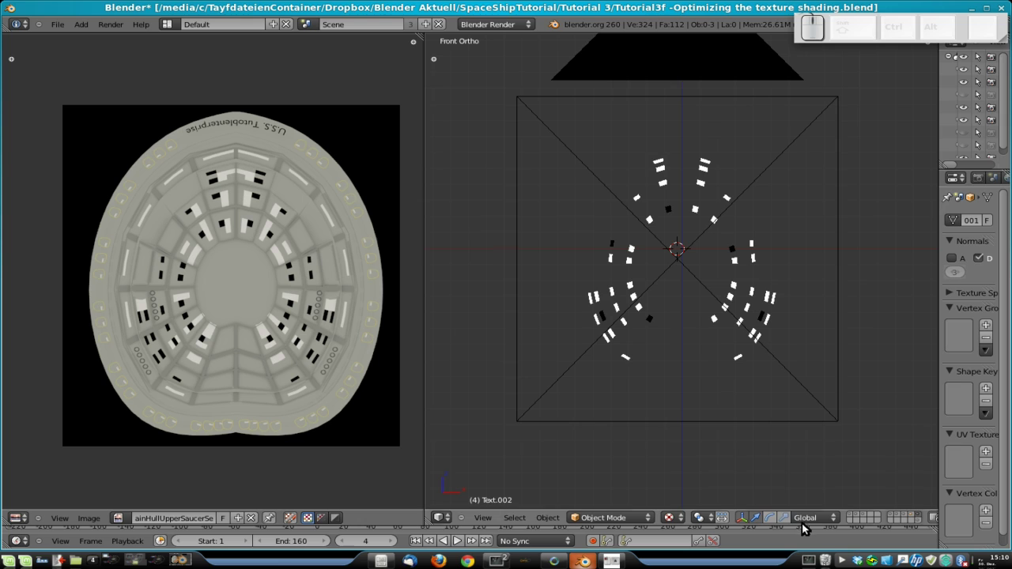
pyautogui.moveTo(611, 277)
pyautogui.mouseDown(button='right')
pyautogui.moveTo(552, 364)
pyautogui.moveTo(626, 294)
pyautogui.moveTo(611, 278)
pyautogui.mouseUp(button='right')
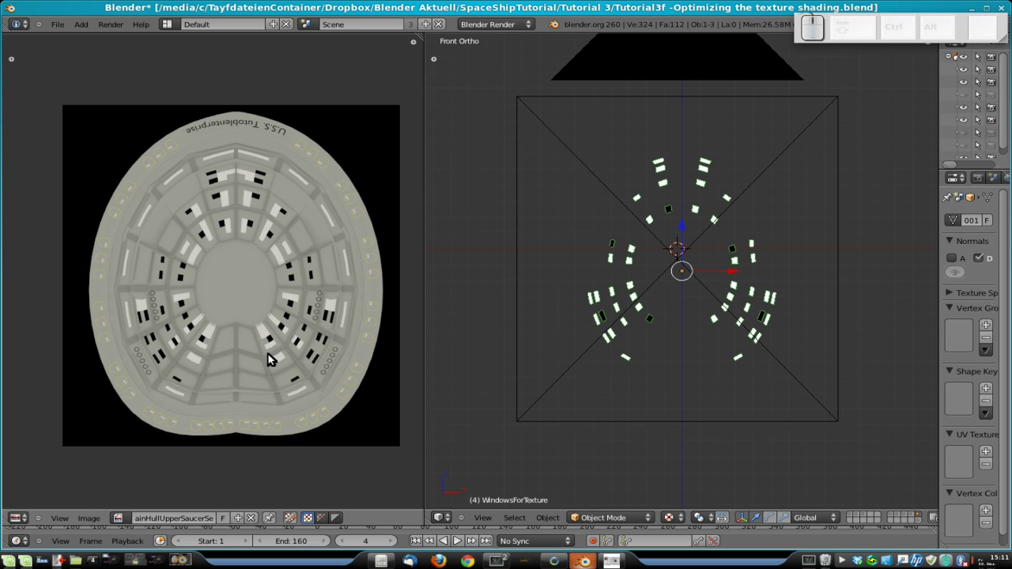
# Step: Copy the path of the Textures folder from the image save dialog and cancel saving
pyautogui.press('F3')
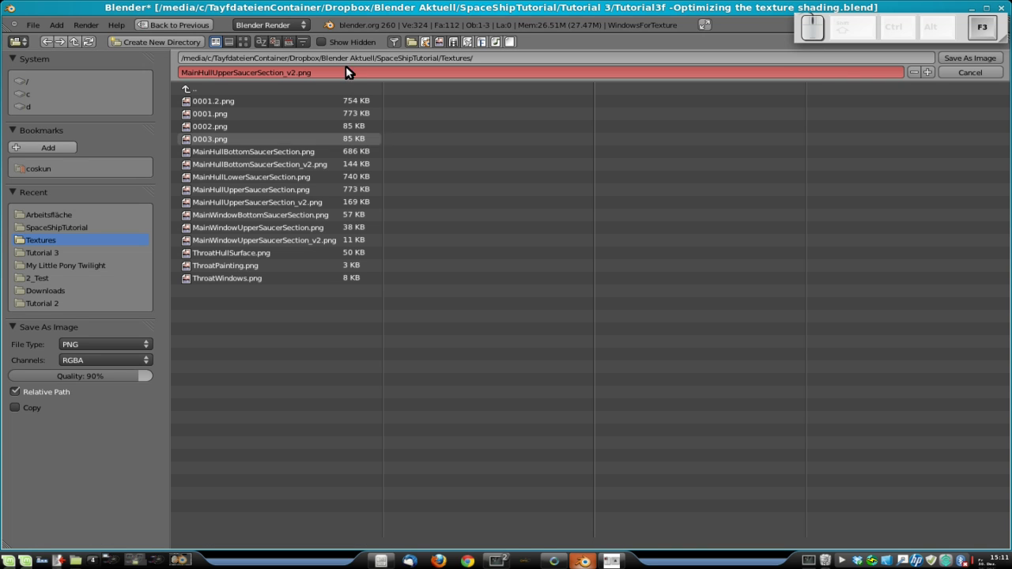
pyautogui.click(540, 58)
pyautogui.hotkey('ctrl', 'c')
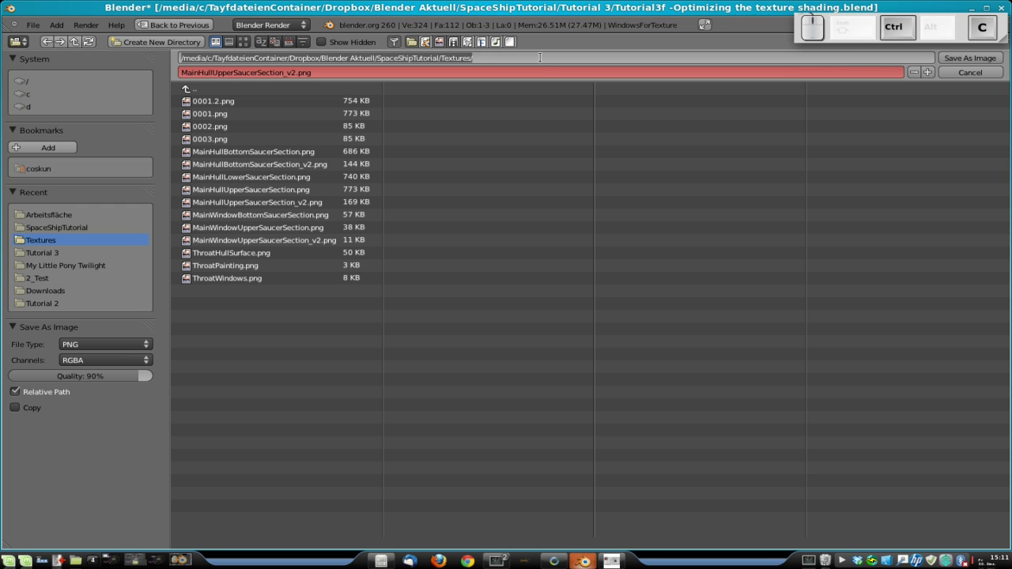
pyautogui.hotkey('ctrl', 'c')
pyautogui.click(980, 73)
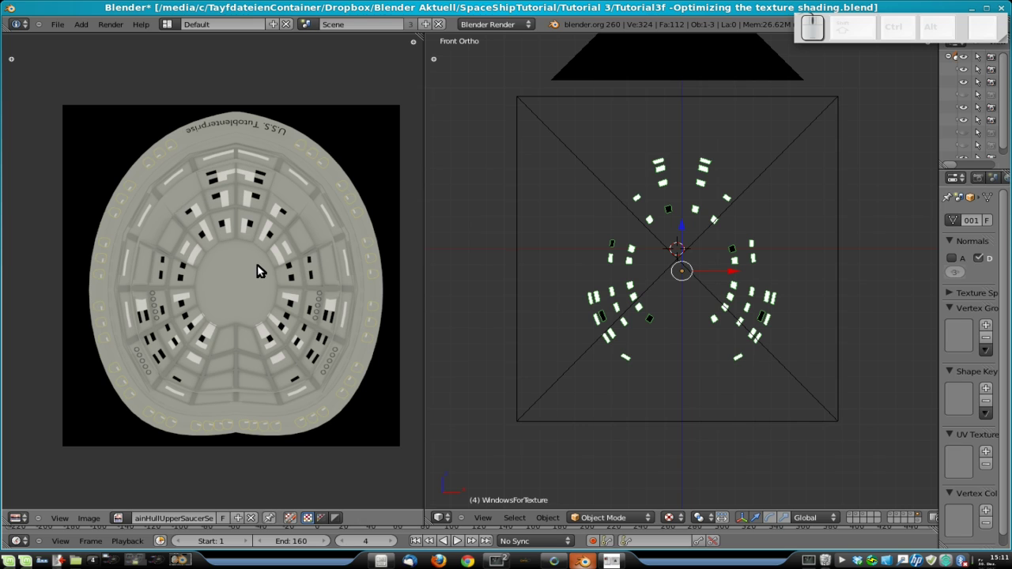
# Step: Try to open the copied Textures folder path in Nautilus through the desktop search launcher
pyautogui.hotkey('ctrl', 'space')
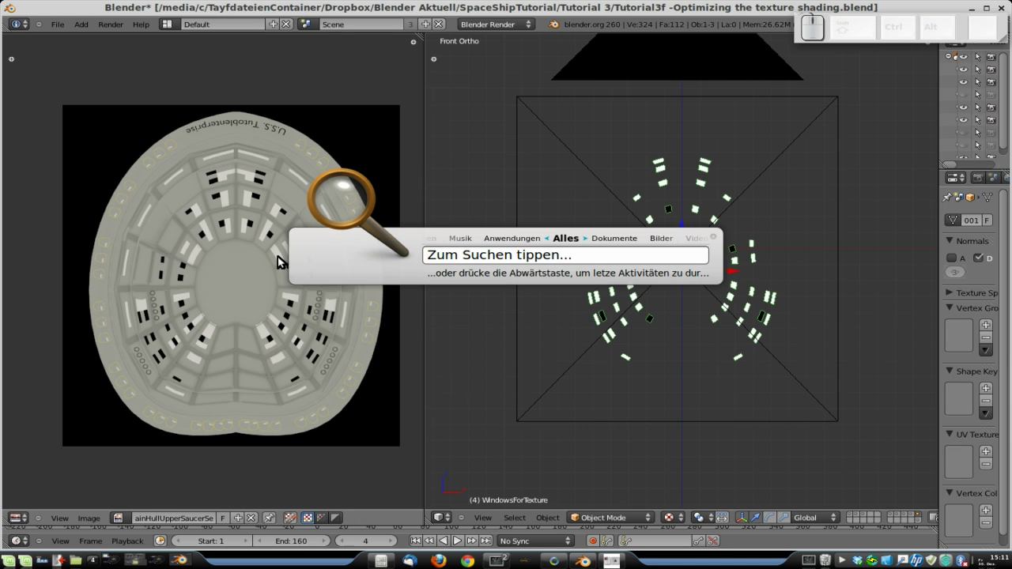
pyautogui.write('nautilus')
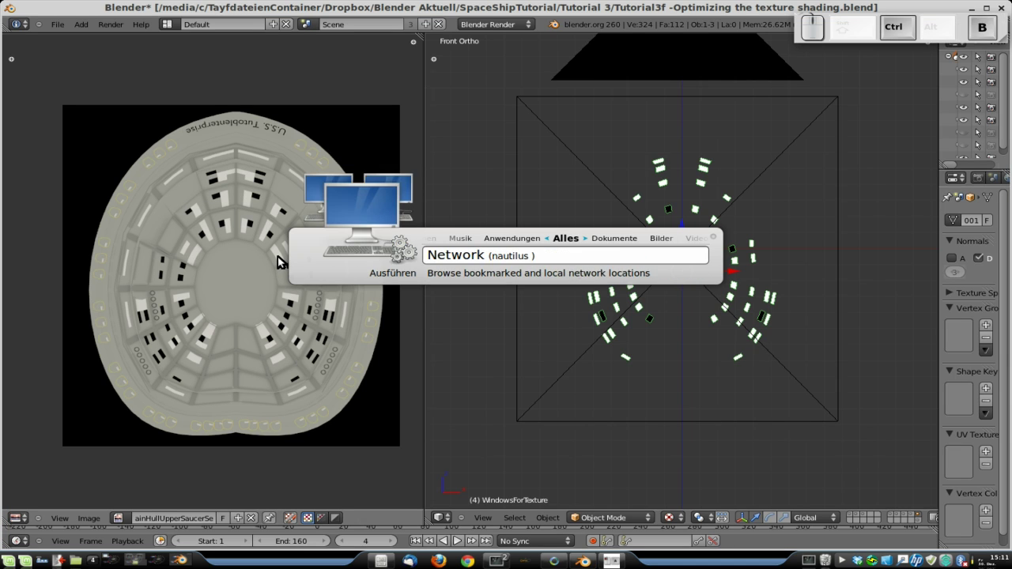
pyautogui.hotkey('ctrl', 'v')
pyautogui.press('Return')
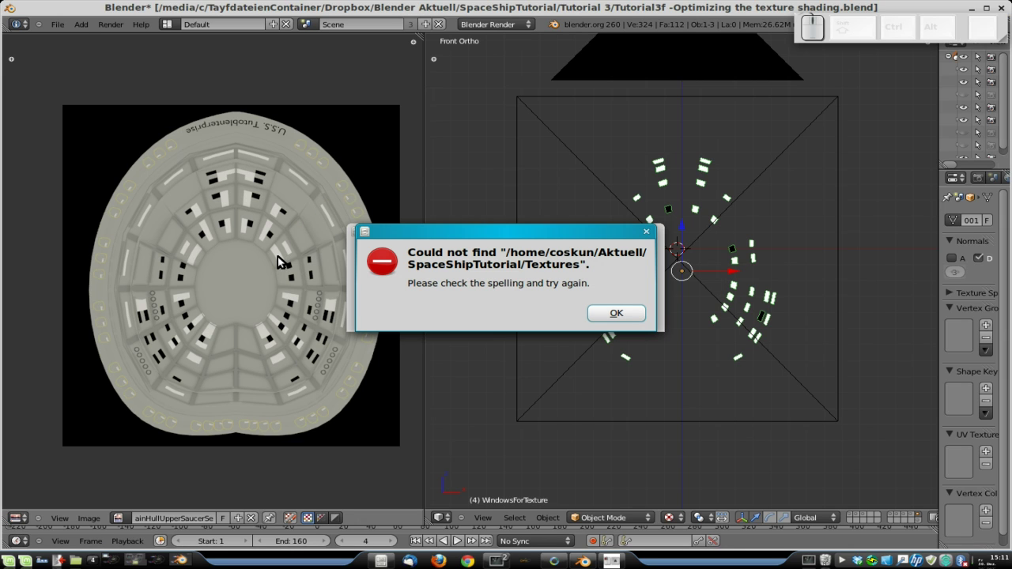
pyautogui.click(611, 313)
pyautogui.click(622, 316)
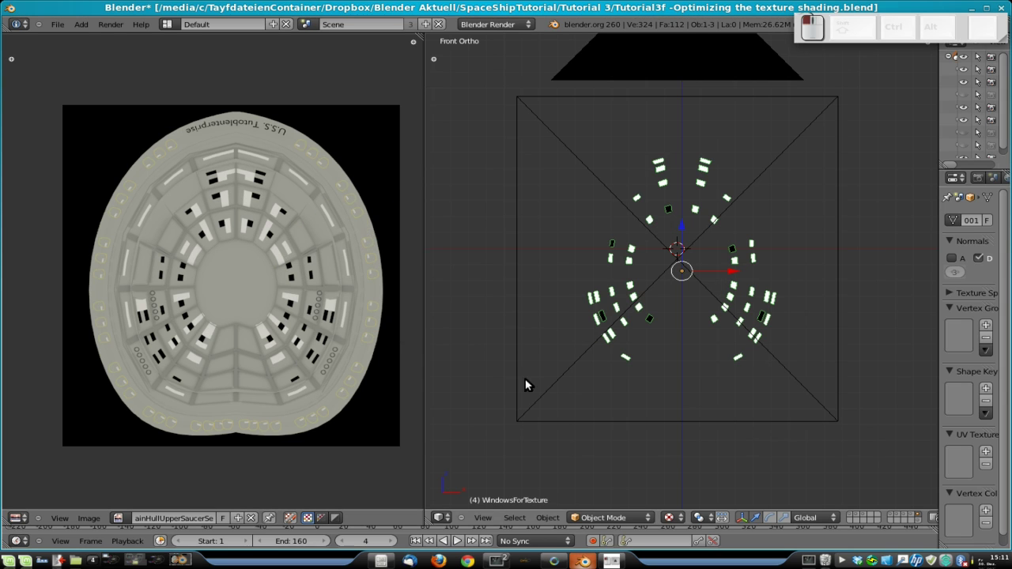
# Step: Open a file manager window and browse to the Textures folder in Dropbox/Blender Aktuell/SpaceShipTutorial
pyautogui.click(79, 562)
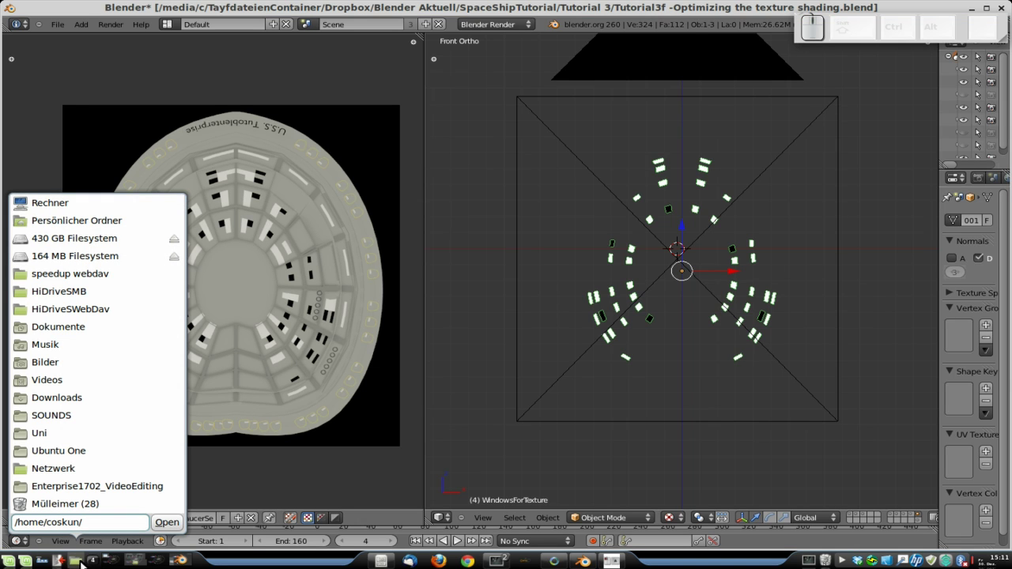
pyautogui.write('/')
pyautogui.click(95, 440)
pyautogui.click(370, 110)
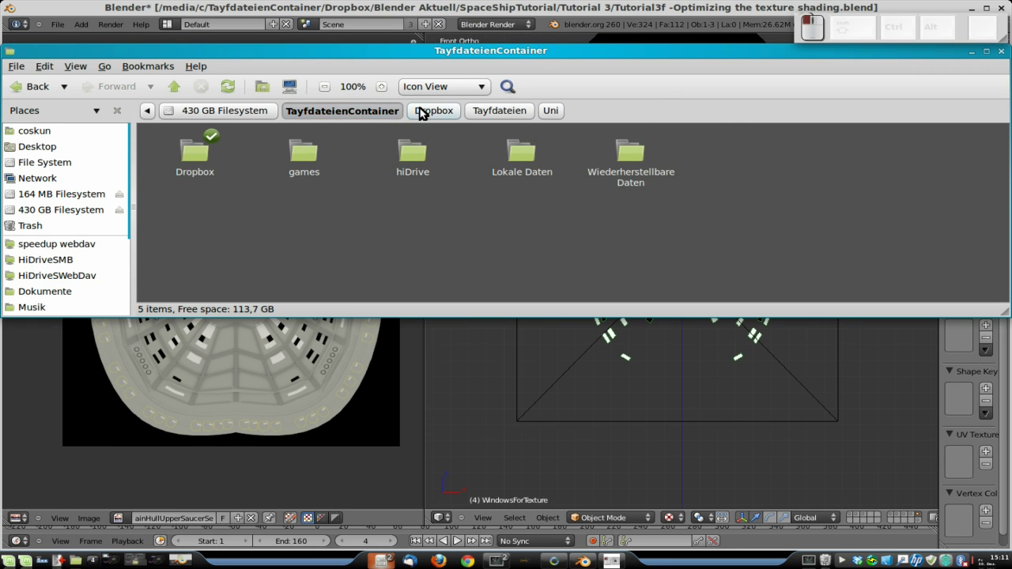
pyautogui.click(420, 112)
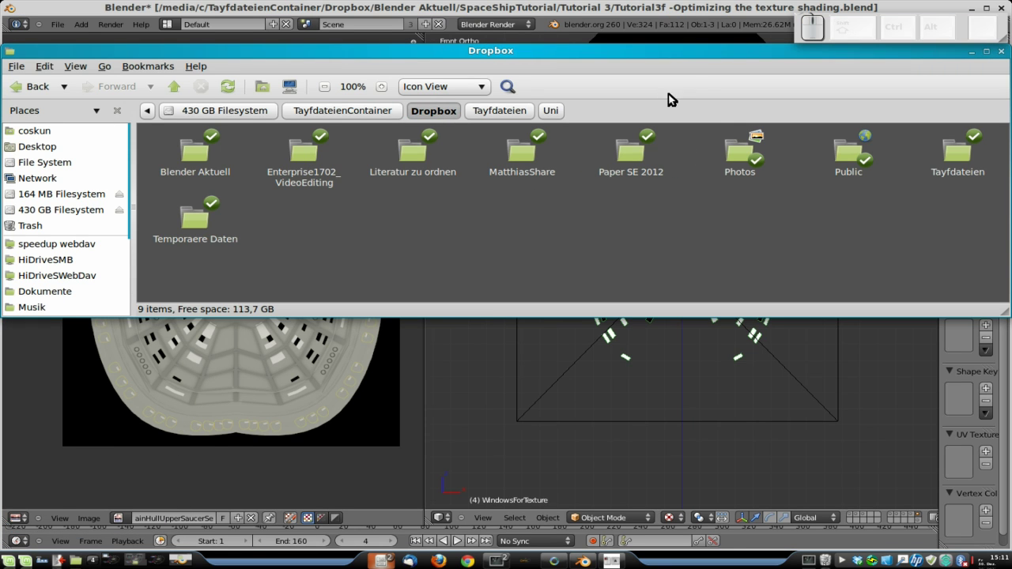
pyautogui.moveTo(666, 52); pyautogui.dragTo(633, 563)
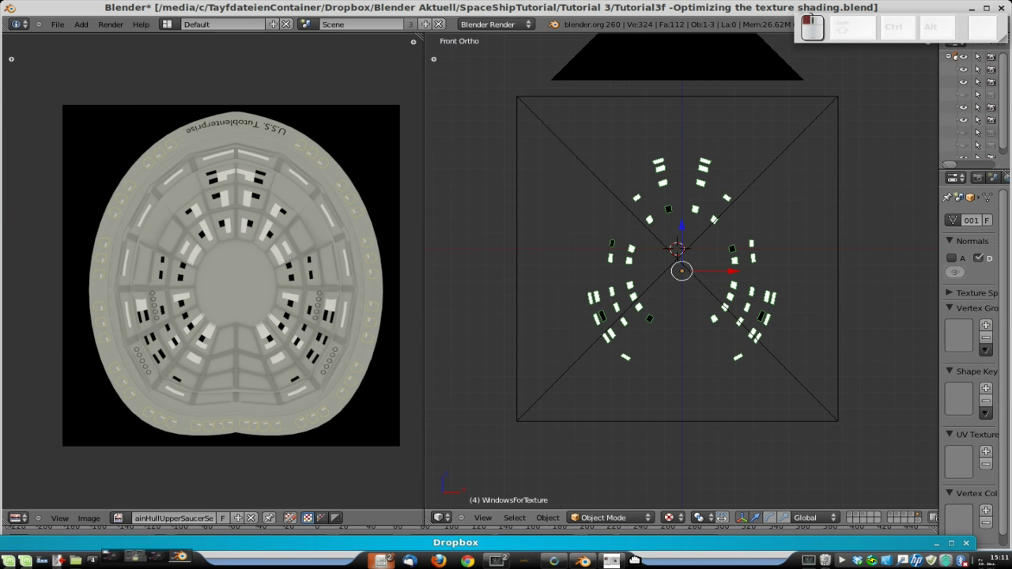
pyautogui.moveTo(634, 557); pyautogui.dragTo(633, 162)
pyautogui.doubleClick(167, 271)
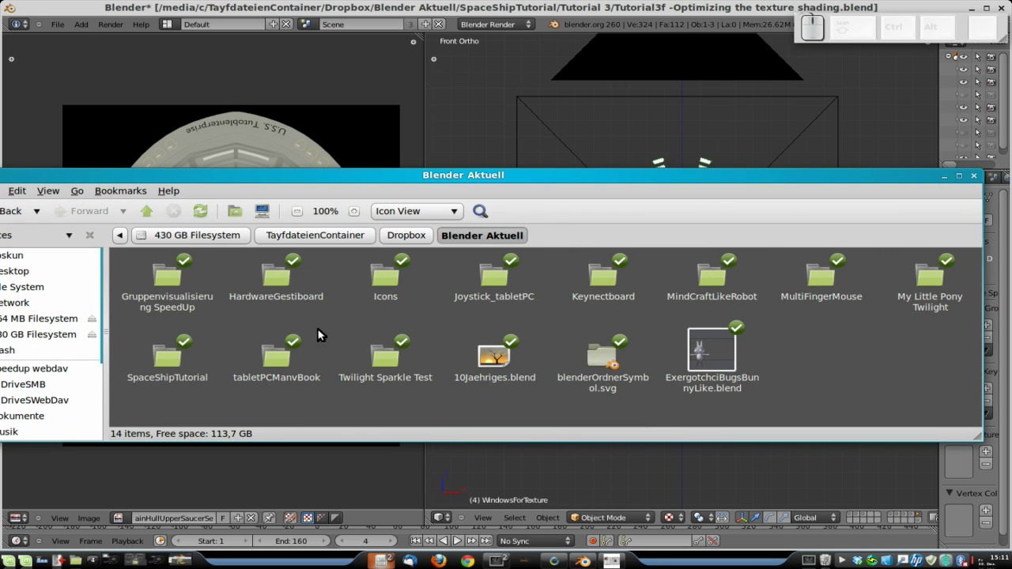
pyautogui.doubleClick(168, 356)
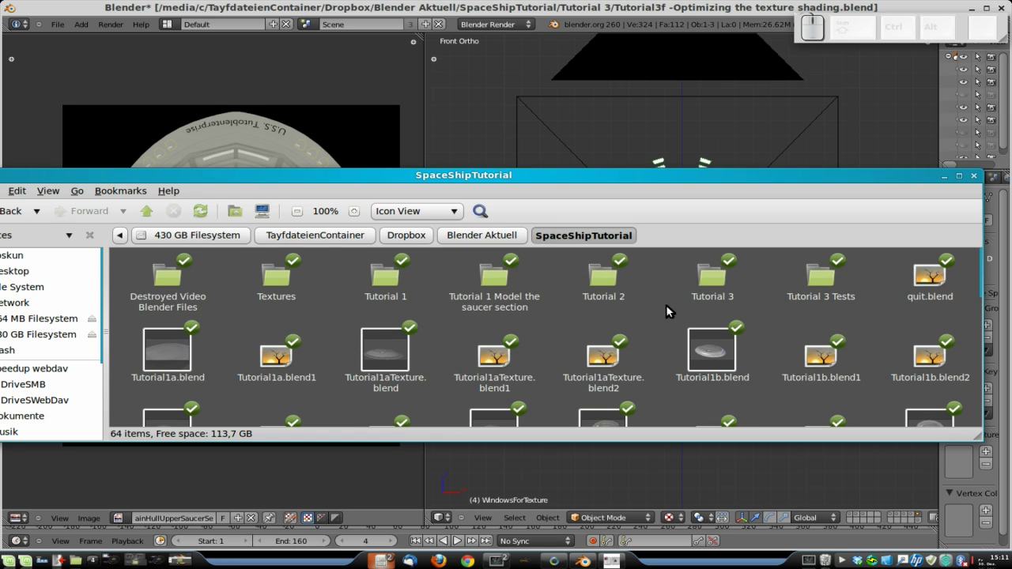
pyautogui.doubleClick(273, 281)
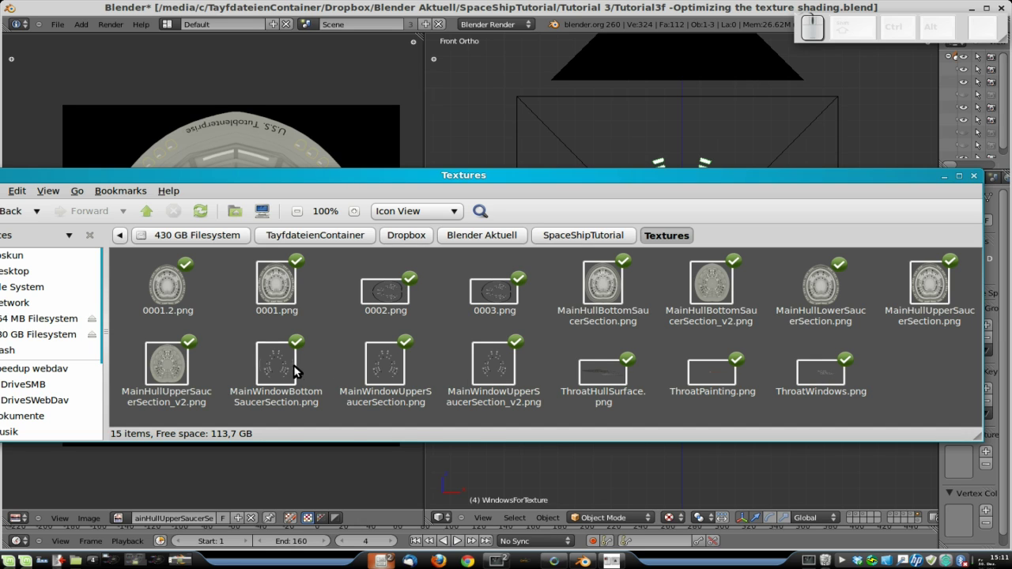
# Step: Duplicate MainWindowUpperSaucerSection_v2.png within the Textures folder
pyautogui.click(293, 370)
pyautogui.click(499, 378)
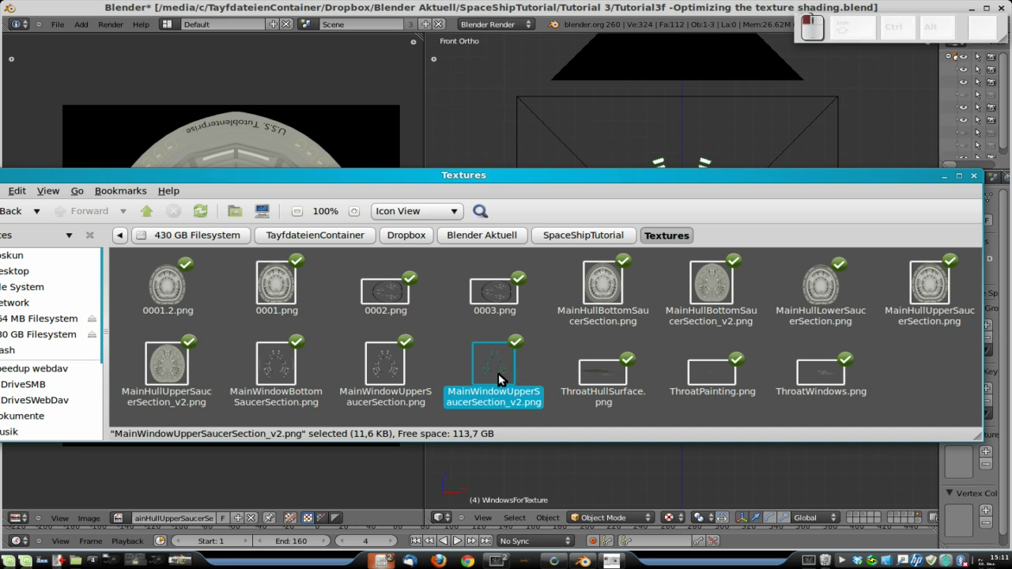
pyautogui.hotkey('ctrl', 'c')
pyautogui.hotkey('ctrl', 'v')
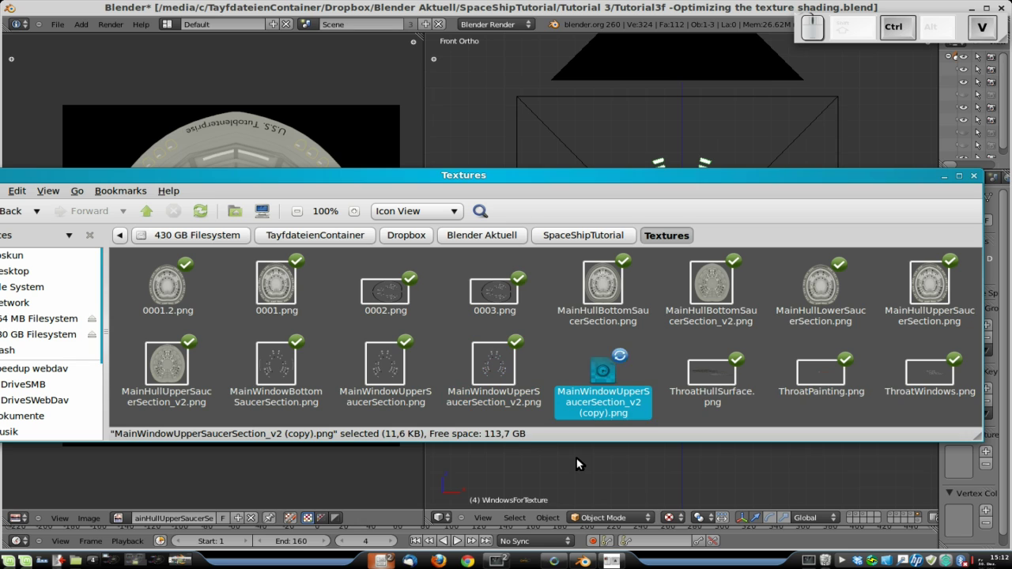
pyautogui.press('F3')
pyautogui.press('F3')
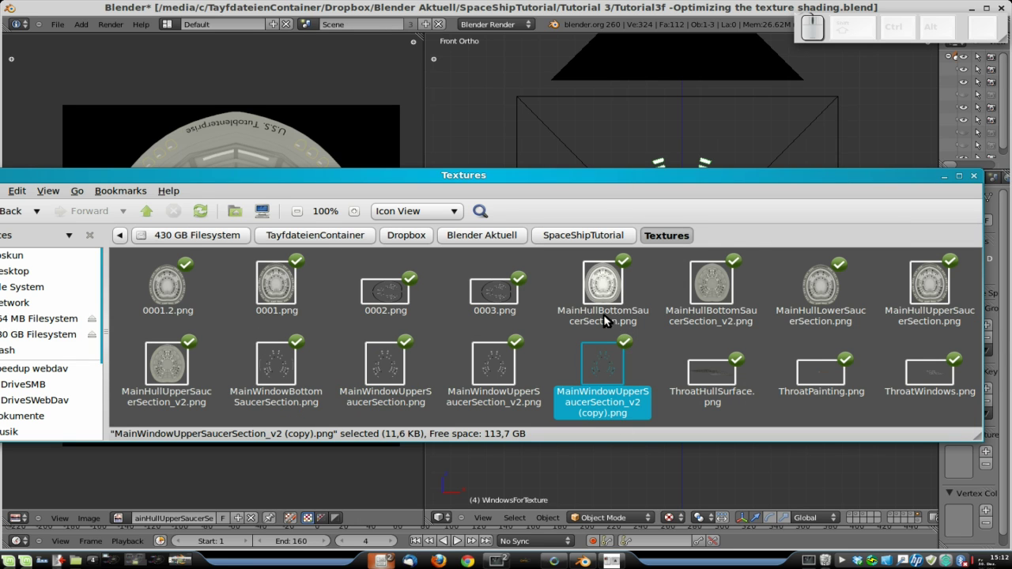
# Step: Rename the copied window image as MainWindowBottomSaucerSection_v2.png, reusing the name of the existing bottom-section window image
pyautogui.click(292, 368)
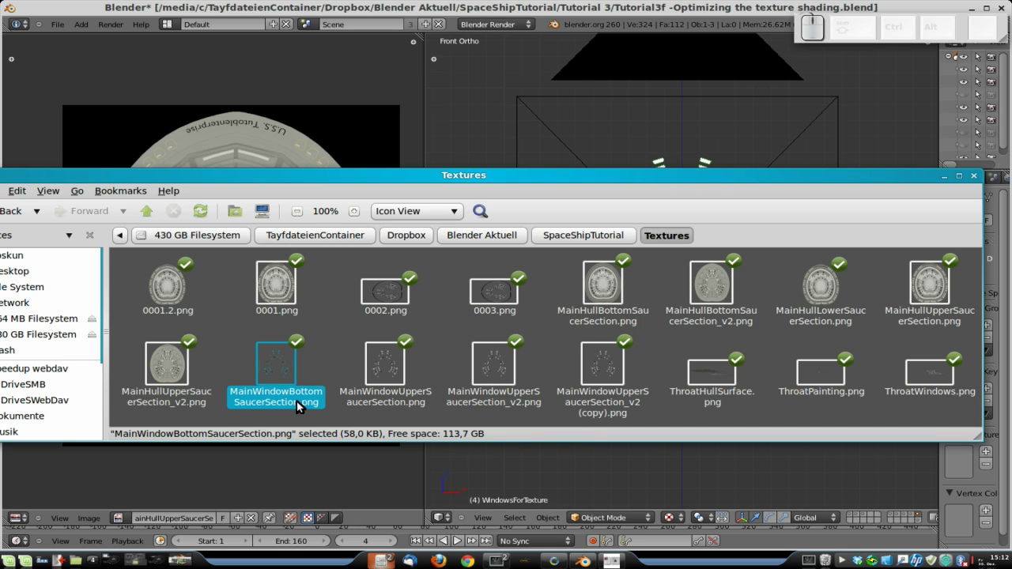
pyautogui.press('F2')
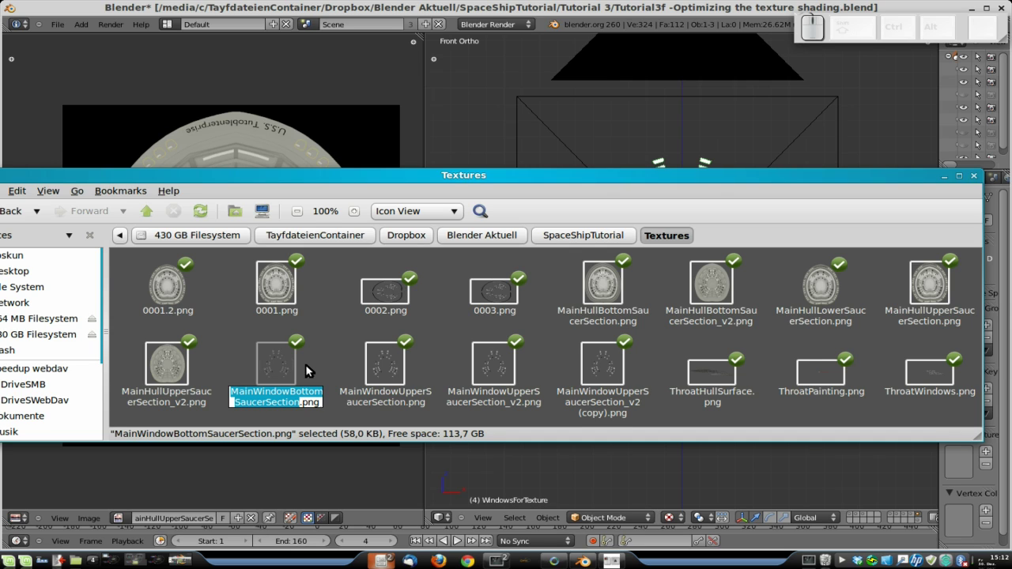
pyautogui.click(585, 365)
pyautogui.press('F2')
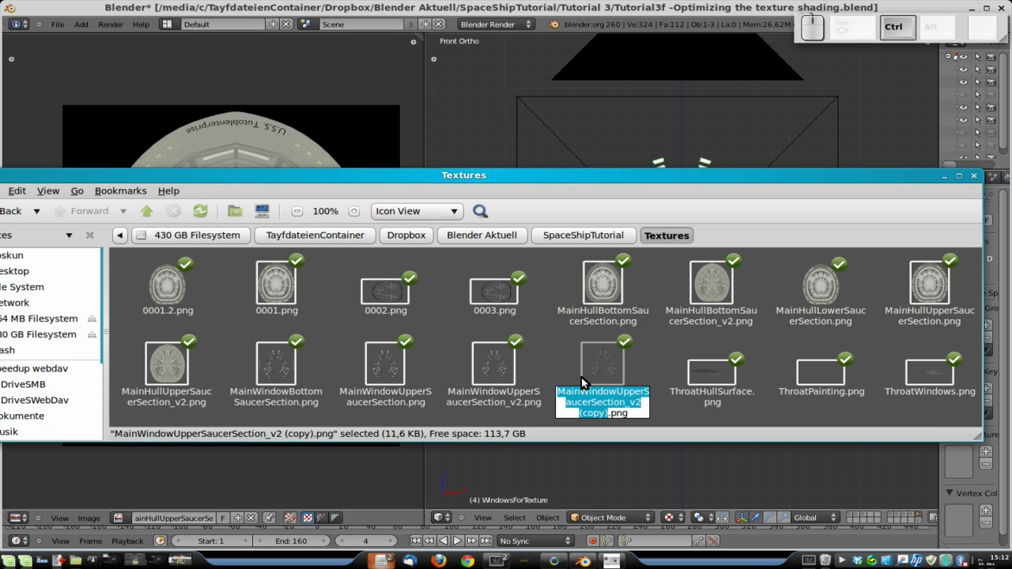
pyautogui.hotkey('ctrl', 'v')
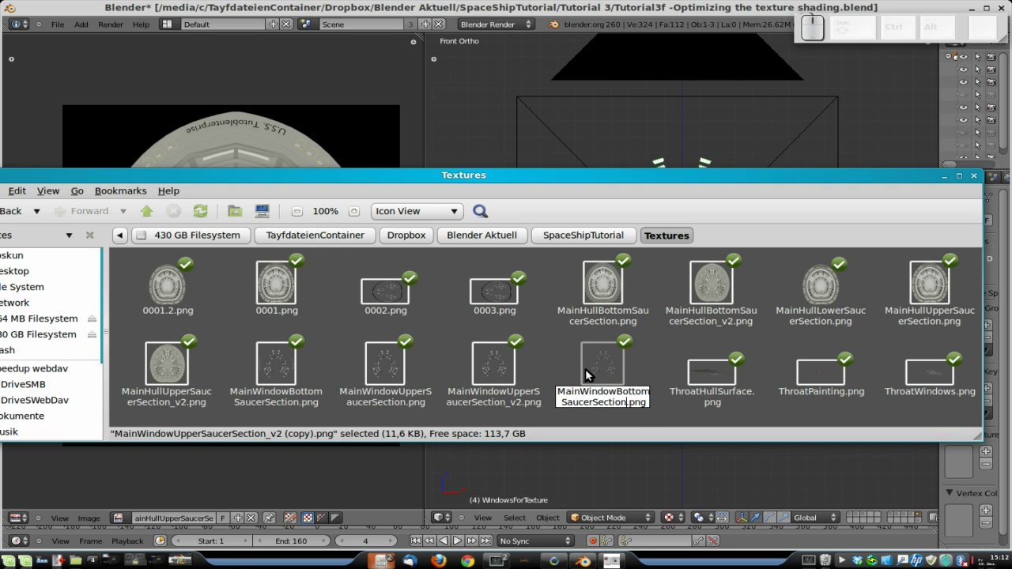
pyautogui.write('_v2')
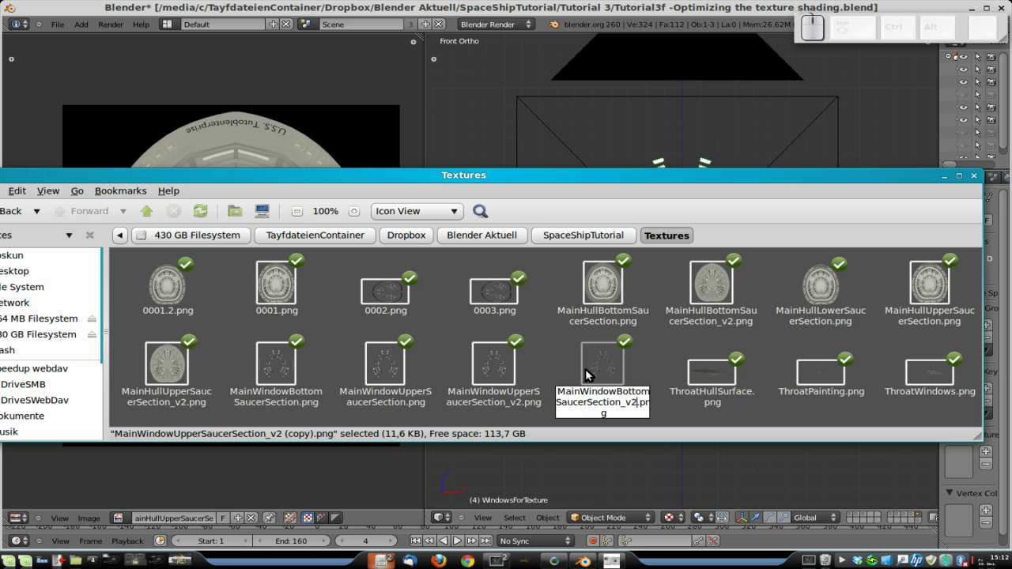
pyautogui.press('Return')
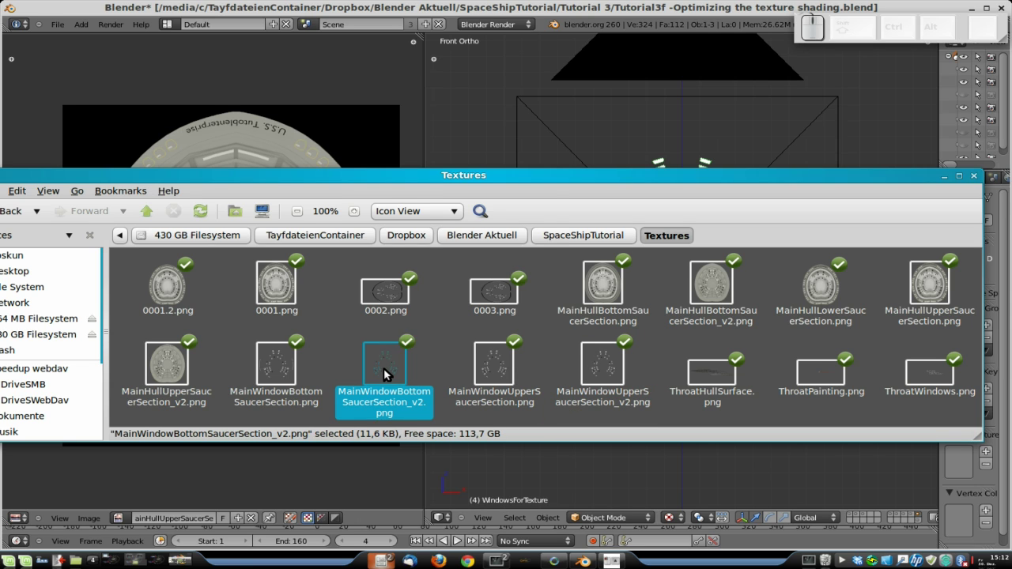
# Step: Open MainWindowBottomSaucerSection_v2.png and MainWindowBottomSaucerSection.png in GIMP to compare their window layouts, and close both
pyautogui.rightClick(384, 368)
pyautogui.moveTo(484, 93)
pyautogui.click(650, 113)
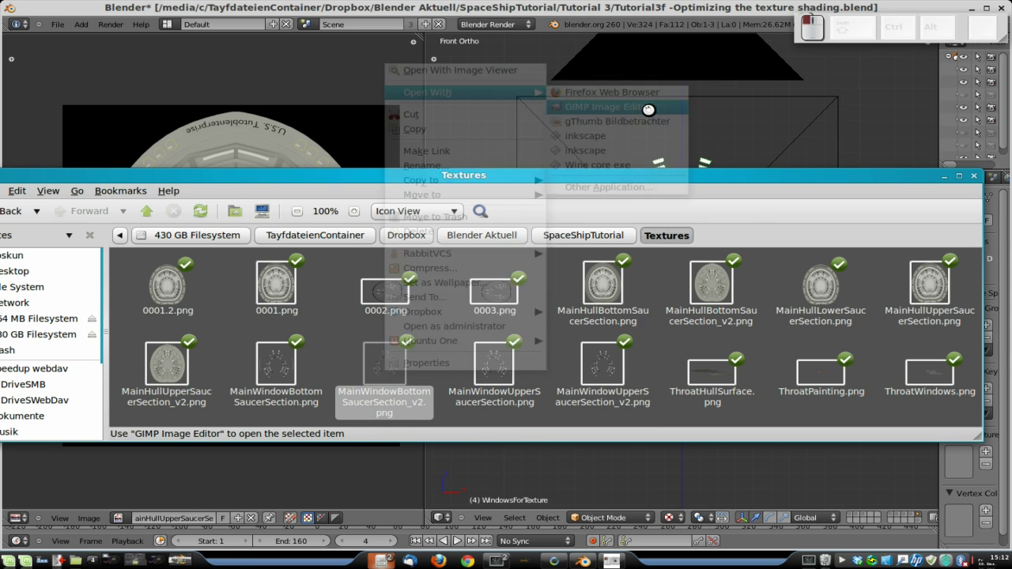
pyautogui.click(276, 369)
pyautogui.rightClick(276, 368)
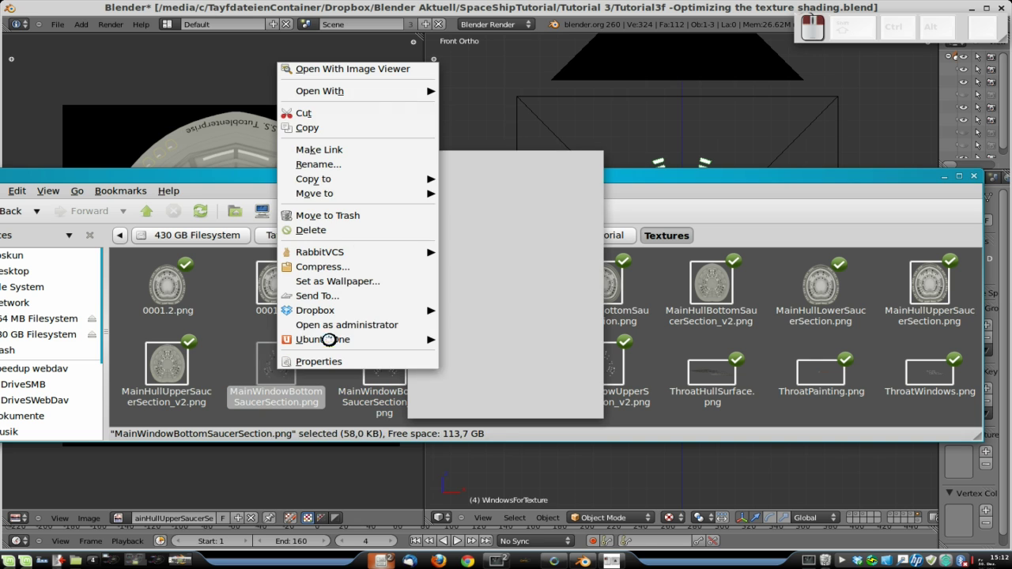
pyautogui.moveTo(396, 96)
pyautogui.click(500, 105)
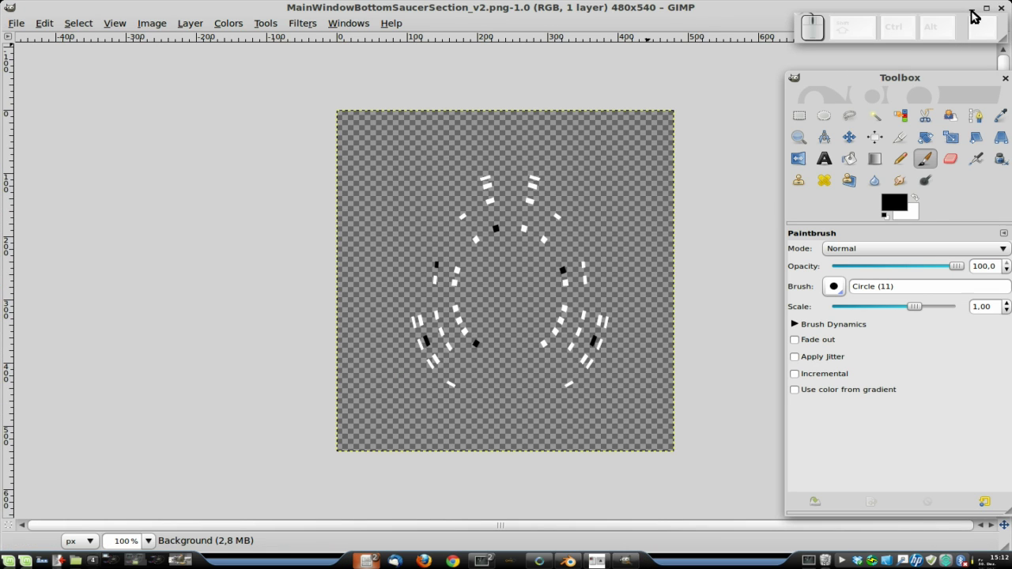
pyautogui.click(1002, 7)
pyautogui.click(1001, 7)
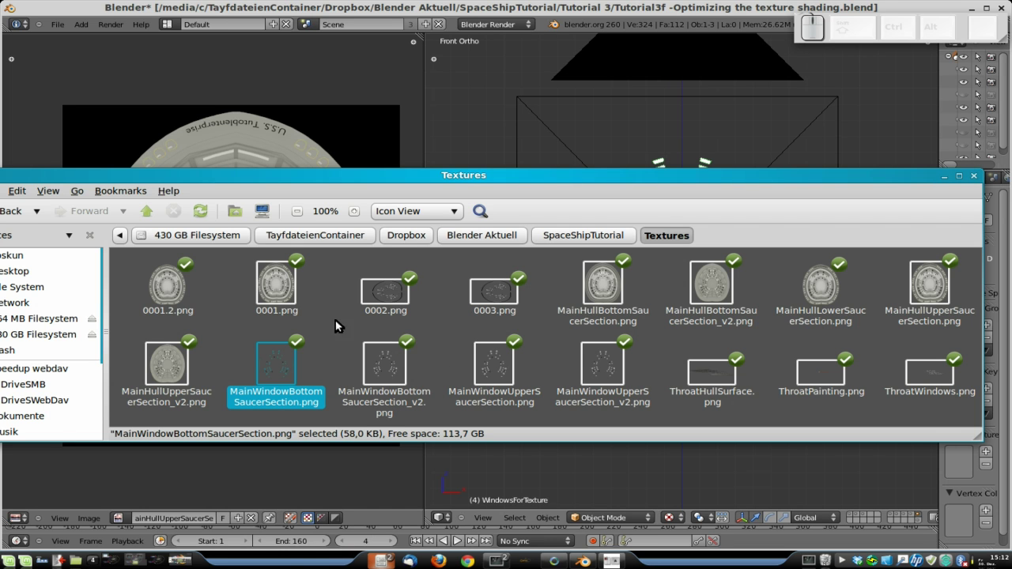
# Step: Switch back to Blender and save the current blend file
pyautogui.click(460, 6)
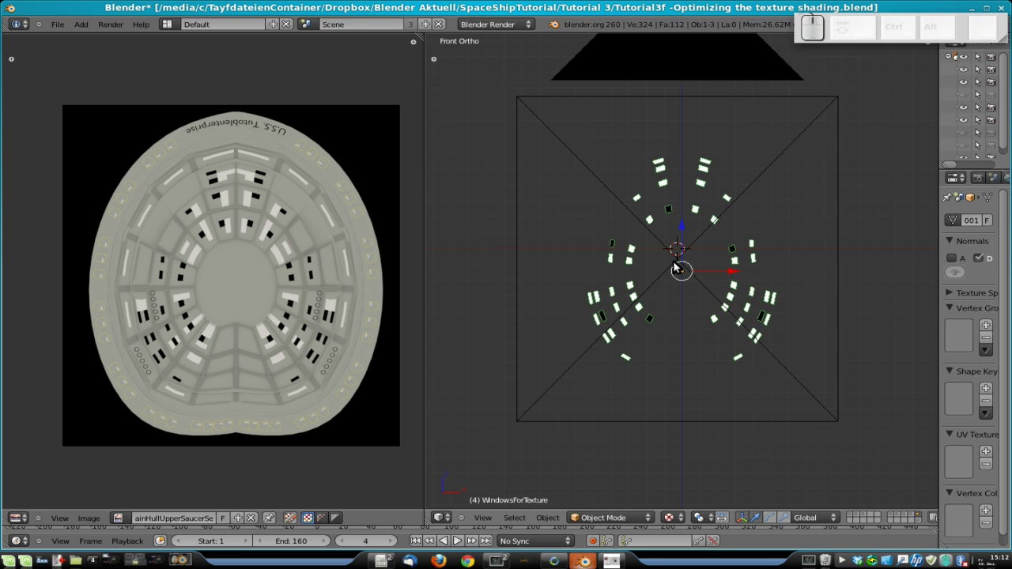
pyautogui.hotkey('ctrl', 's')
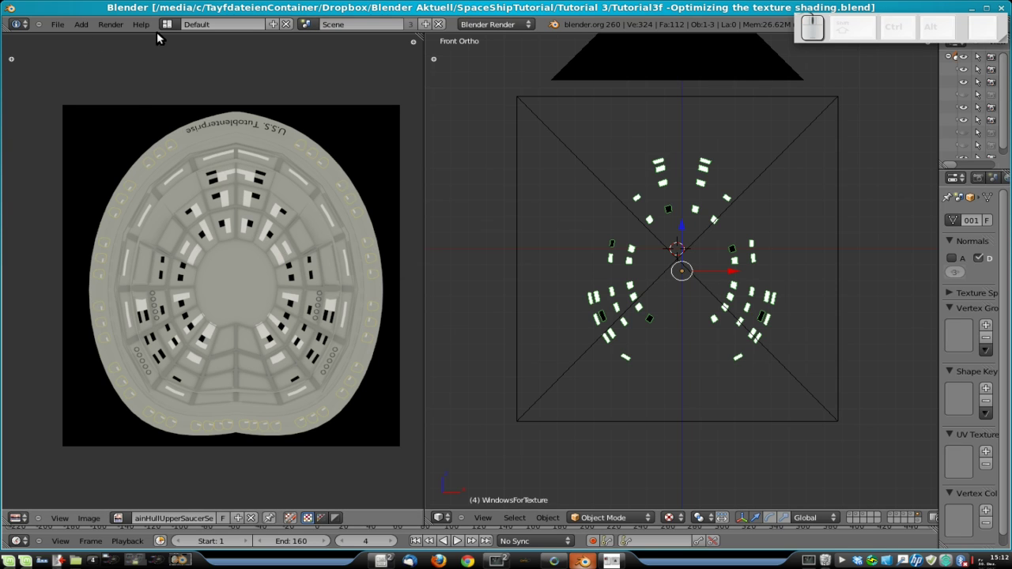
pyautogui.press('Escape')
pyautogui.click(440, 518)
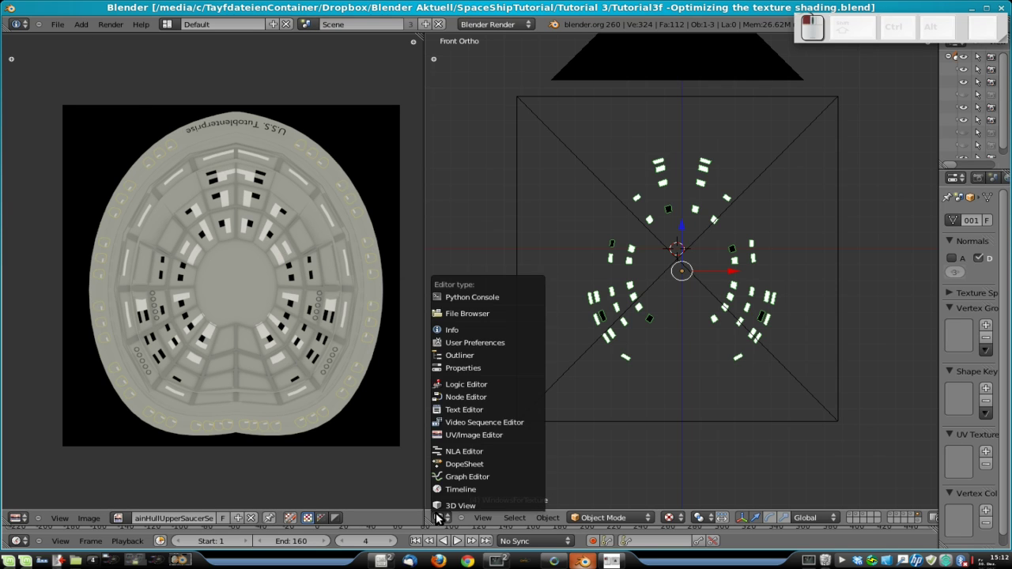
pyautogui.click(832, 432)
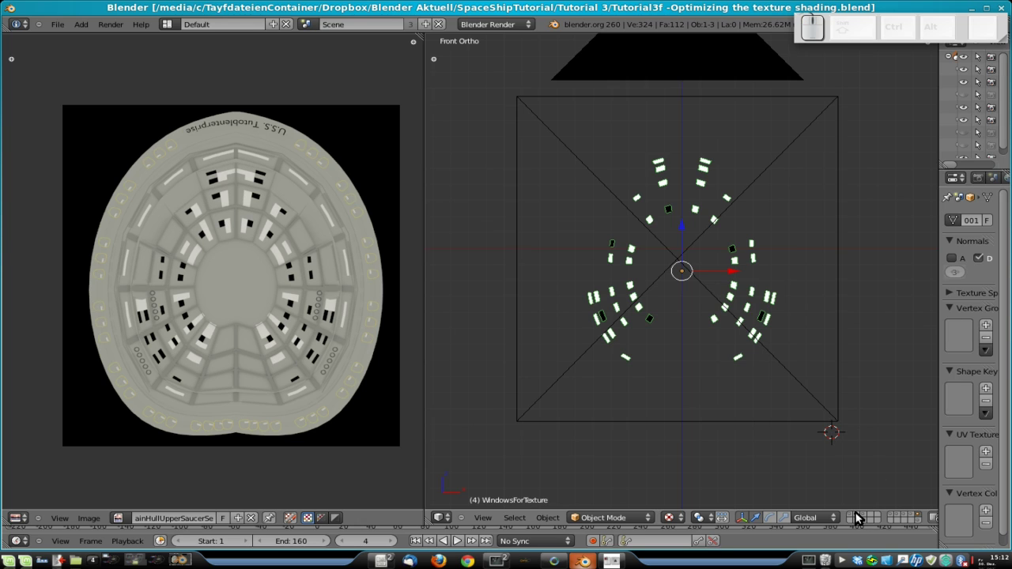
# Step: Switch the visible layers to show the ship's textured saucer and select the saucer hull object
pyautogui.click(858, 516)
pyautogui.click(850, 513)
pyautogui.click(862, 514)
pyautogui.click(864, 518)
pyautogui.moveTo(742, 165); pyautogui.dragTo(663, 122, button='middle')
pyautogui.rightClick(693, 171)
pyautogui.moveTo(714, 221); pyautogui.dragTo(736, 214, button='middle')
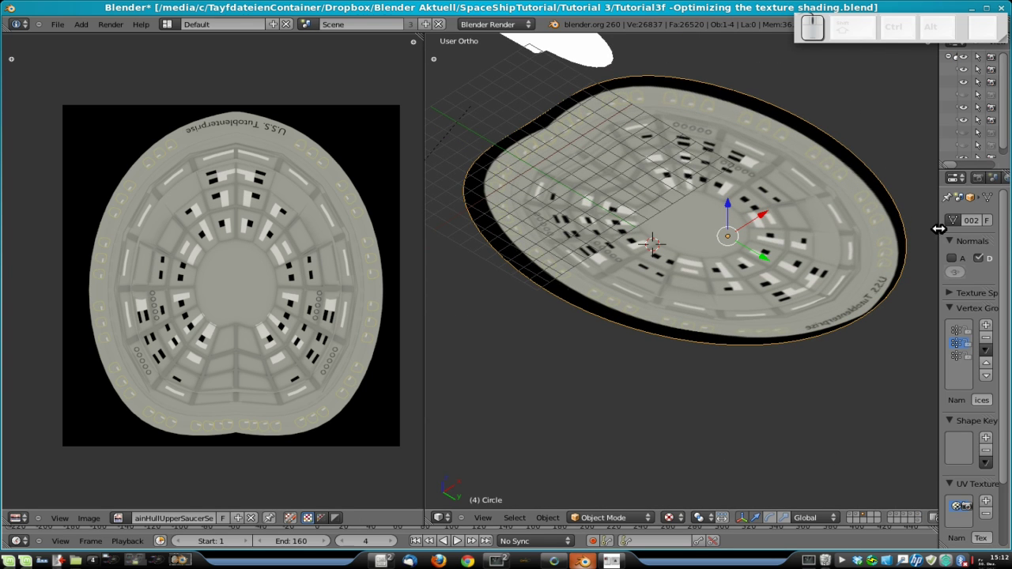
# Step: Enter Edit Mode on the saucer hull and select only the vertices of the SauerBottomVertices group
pyautogui.moveTo(939, 229); pyautogui.dragTo(647, 228)
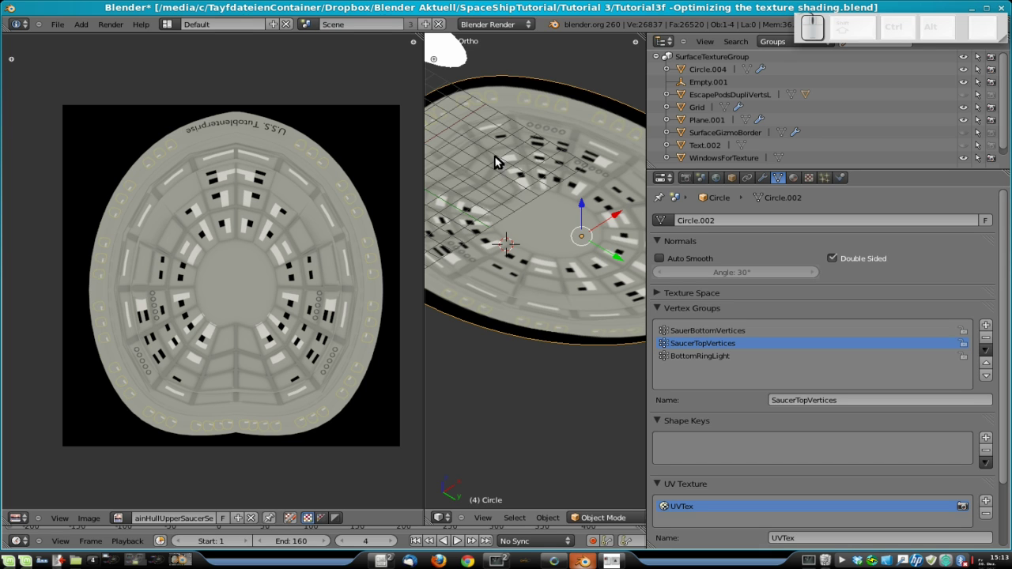
pyautogui.press('Tab')
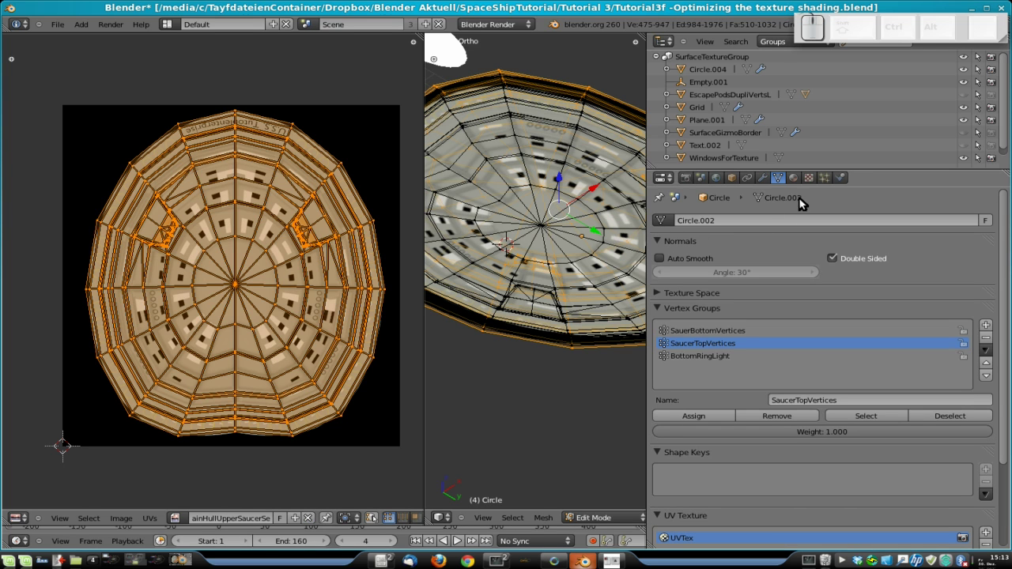
pyautogui.press('a')
pyautogui.click(700, 330)
pyautogui.click(880, 417)
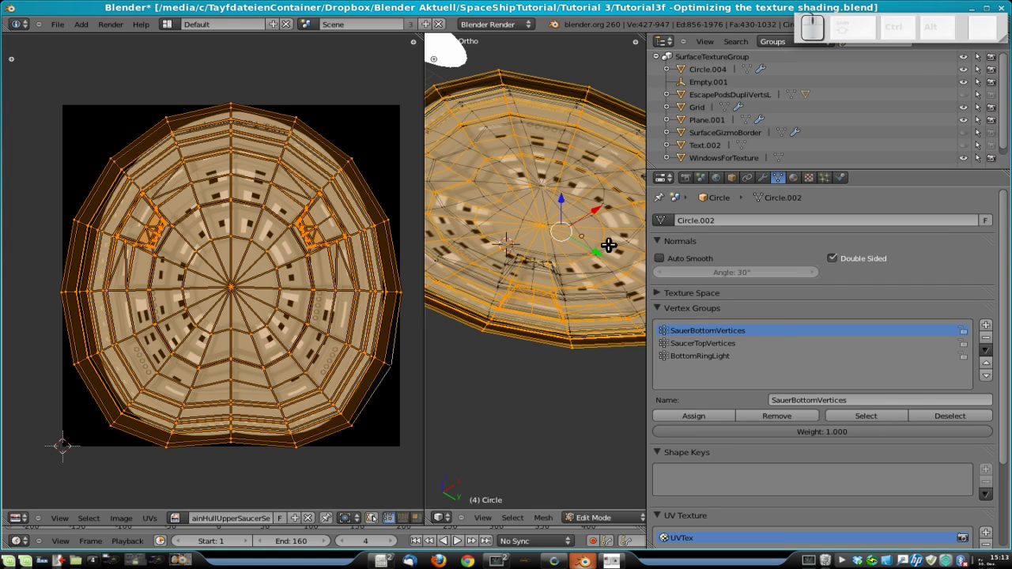
pyautogui.scroll(-4, 608, 244)
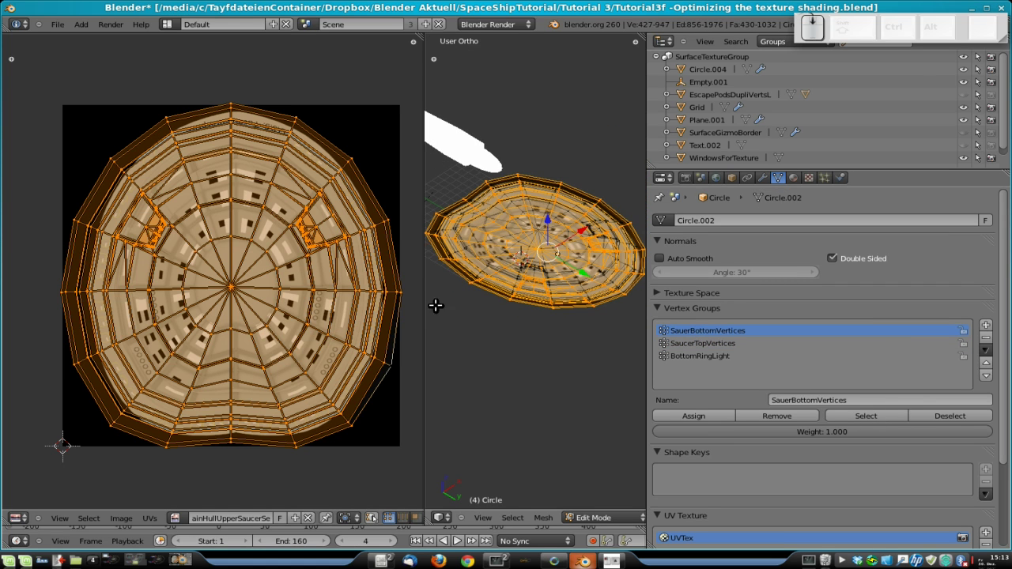
# Step: Make HullBottomSaucer the active material of the saucer and look through its shading settings
pyautogui.click(174, 518)
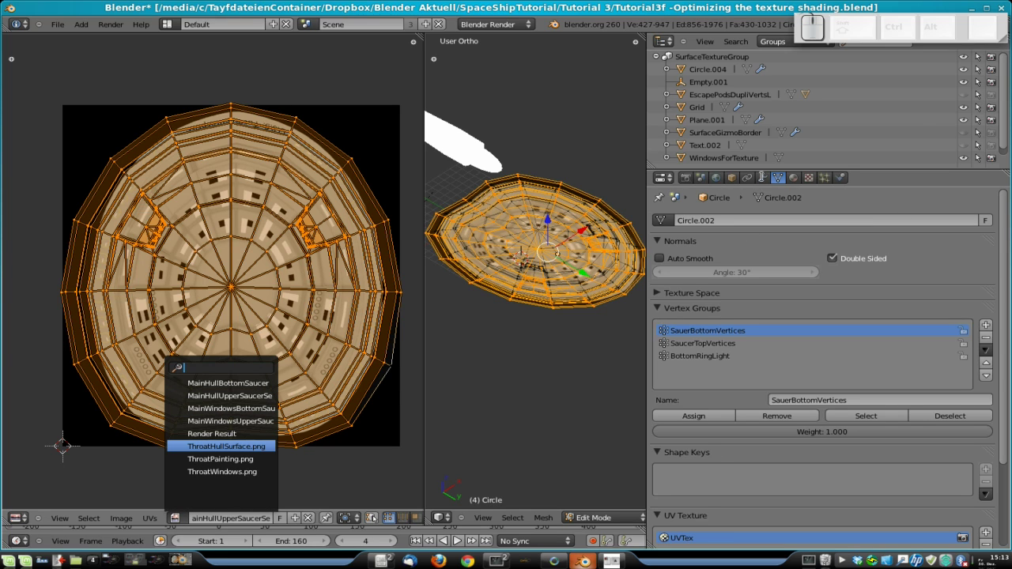
pyautogui.click(794, 177)
pyautogui.scroll(4, 847, 383)
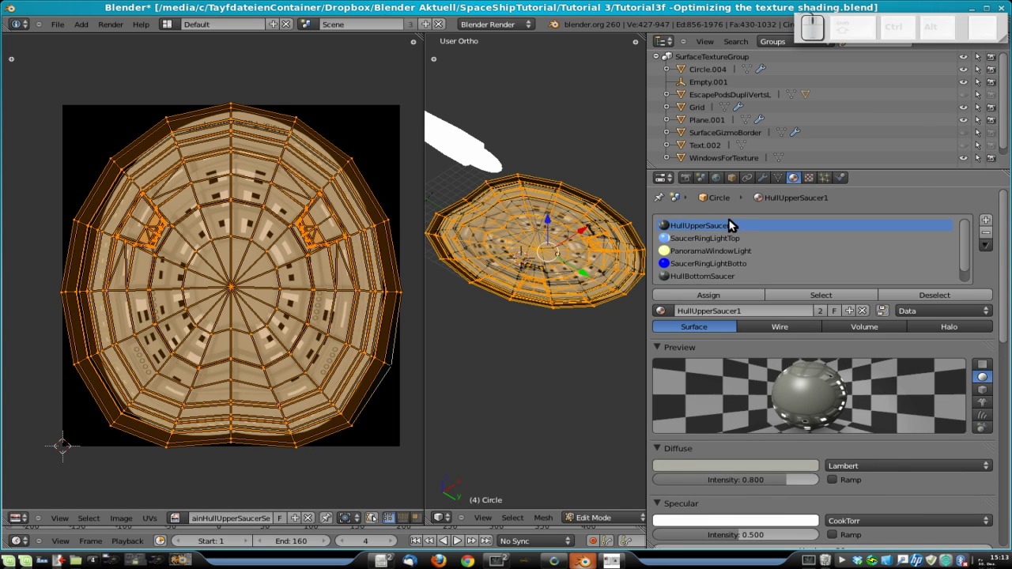
pyautogui.click(715, 276)
pyautogui.scroll(-6, 834, 410)
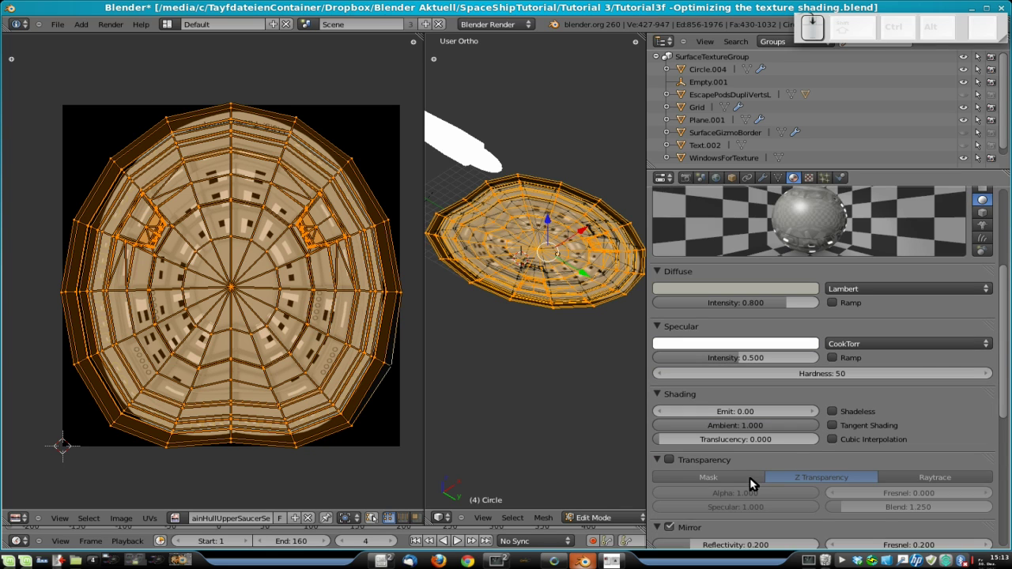
pyautogui.scroll(3, 791, 427)
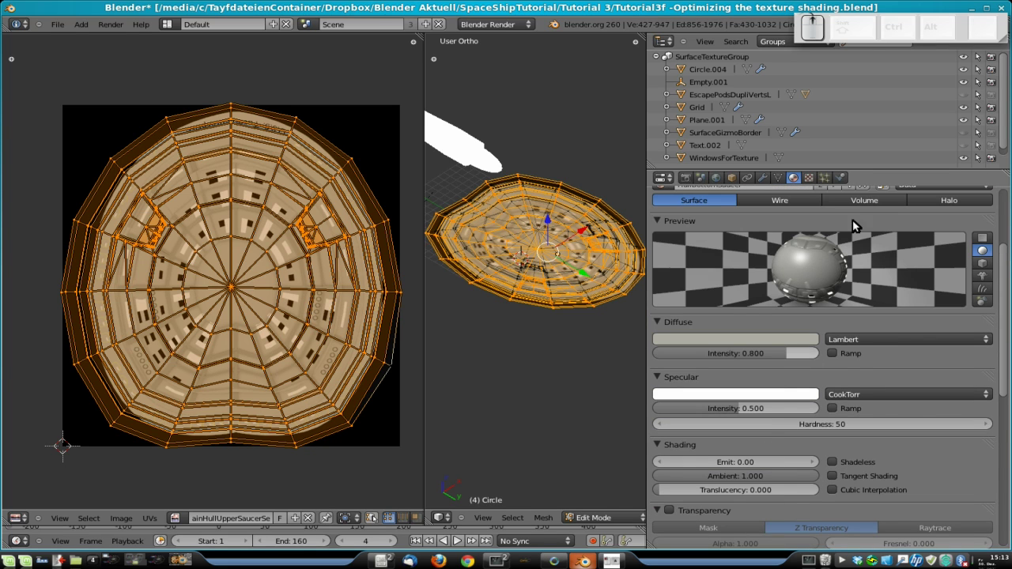
# Step: Replace the image of the HullBottomSaucerTex texture with MainHullBottomSaucerSection_v2.png
pyautogui.click(810, 178)
pyautogui.scroll(5, 823, 364)
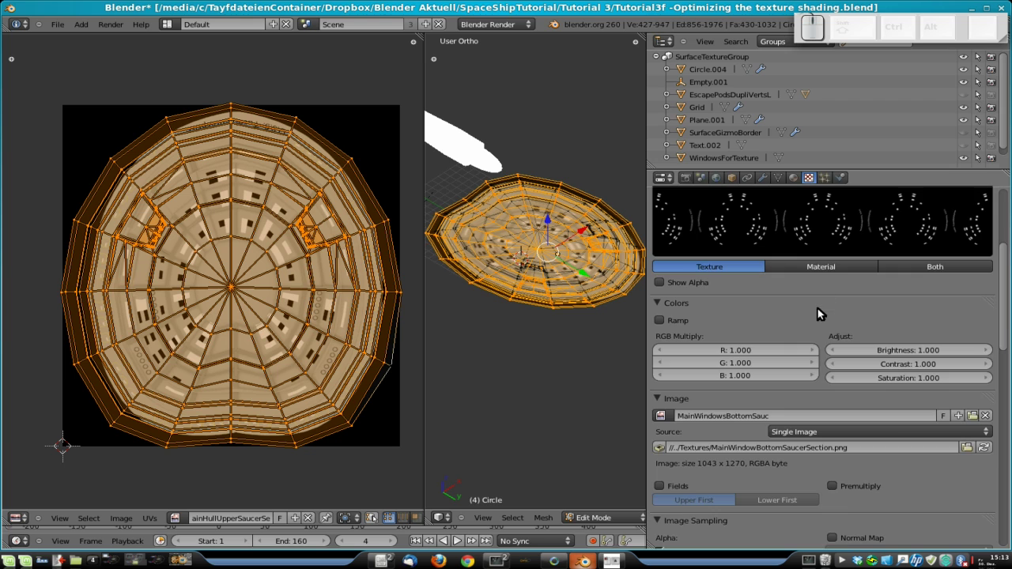
pyautogui.click(707, 241)
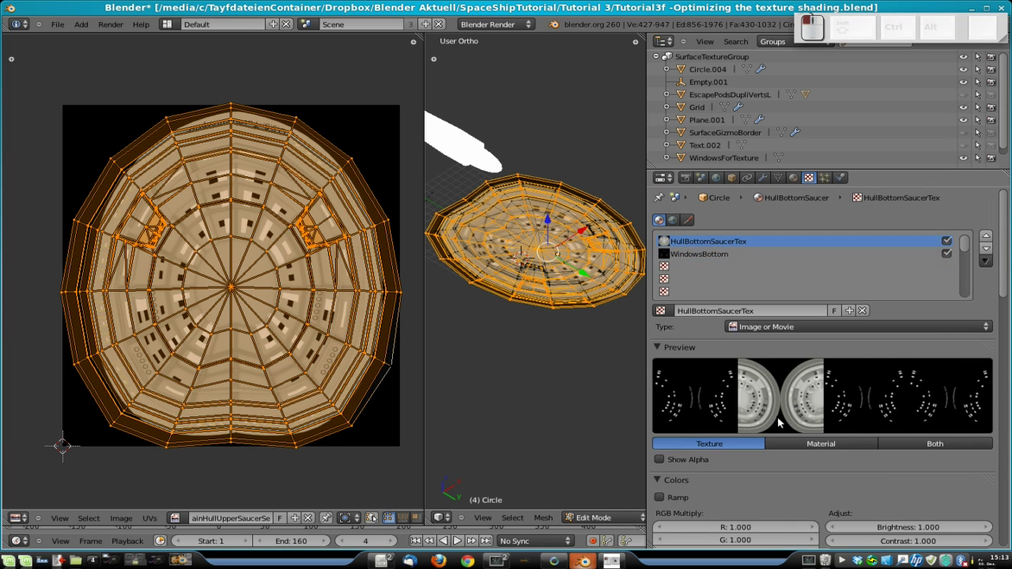
pyautogui.scroll(-7, 933, 467)
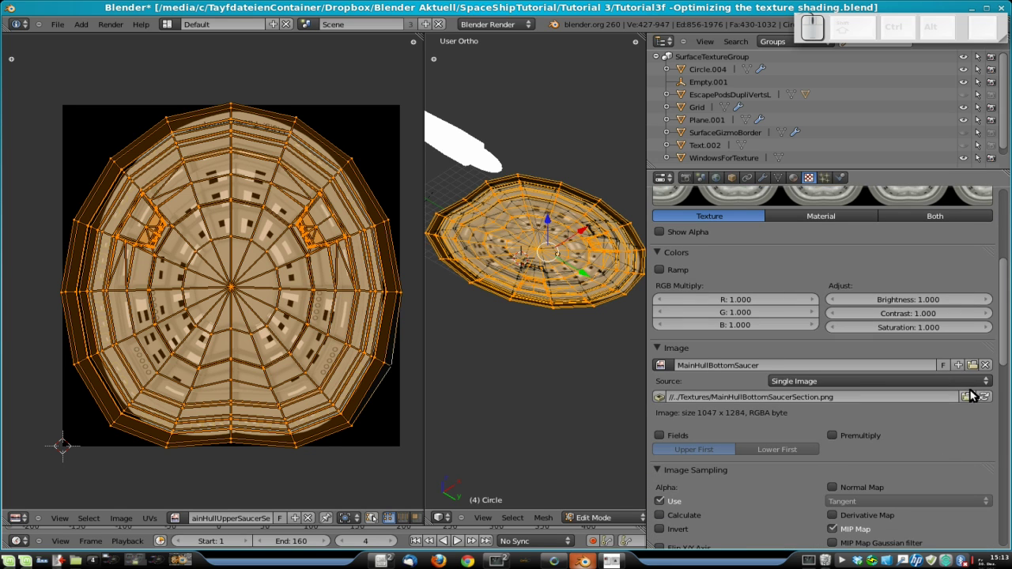
pyautogui.click(967, 397)
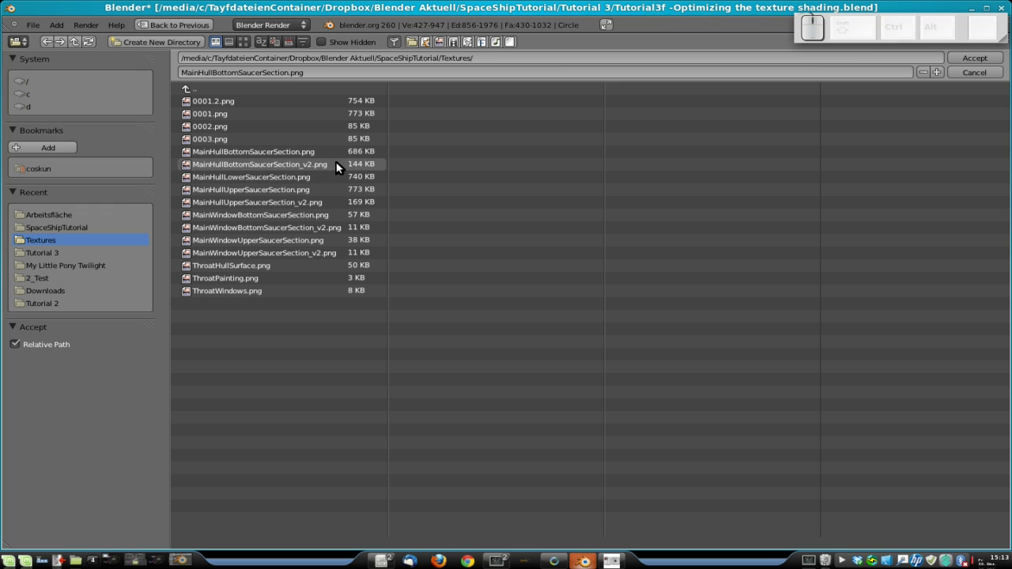
pyautogui.click(244, 165)
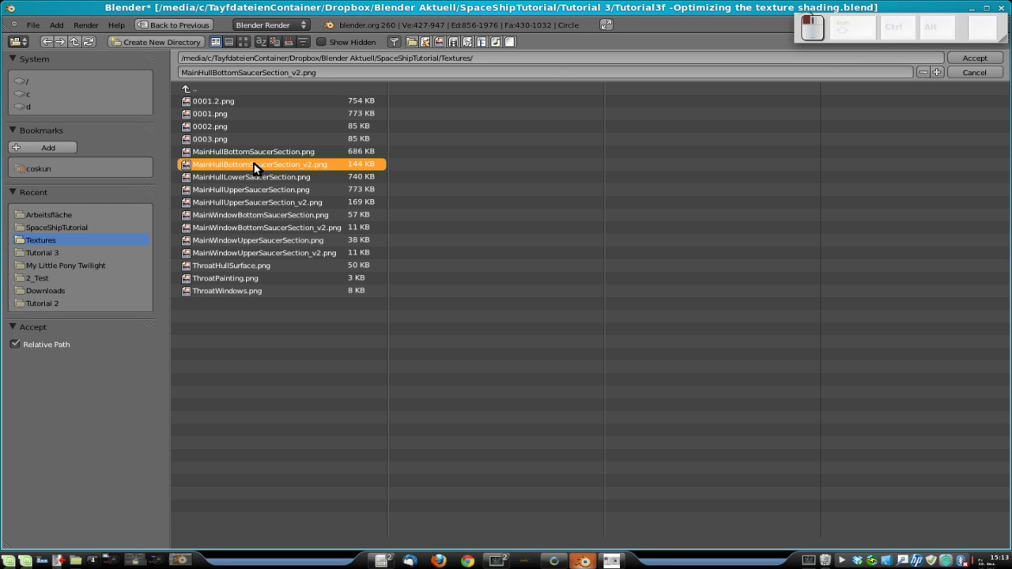
pyautogui.click(972, 60)
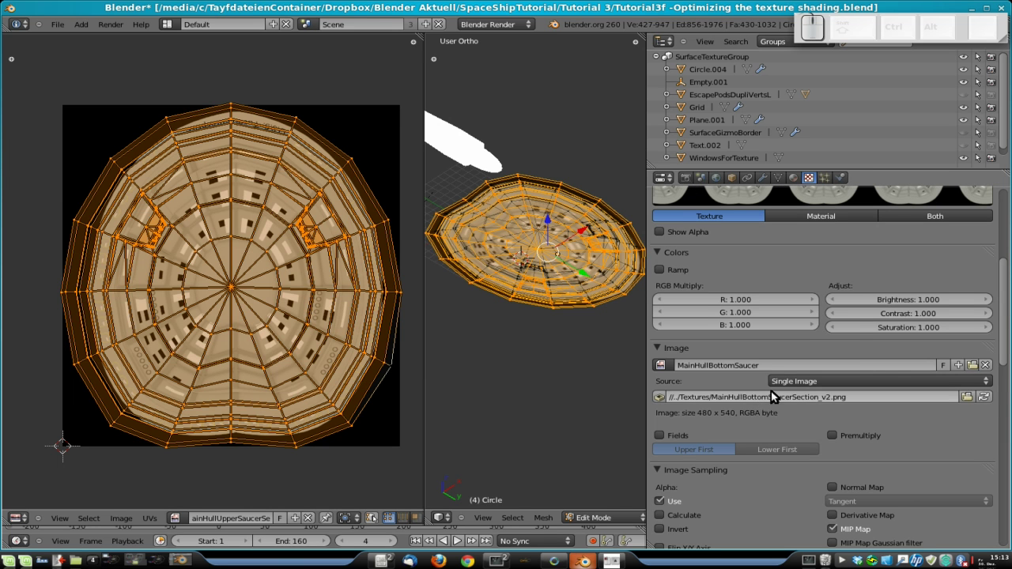
# Step: Replace the image of the WindowsBottom texture with MainWindowBottomSaucerSection_v2.png
pyautogui.scroll(5, 791, 392)
pyautogui.scroll(3, 806, 393)
pyautogui.click(733, 250)
pyautogui.scroll(-6, 849, 464)
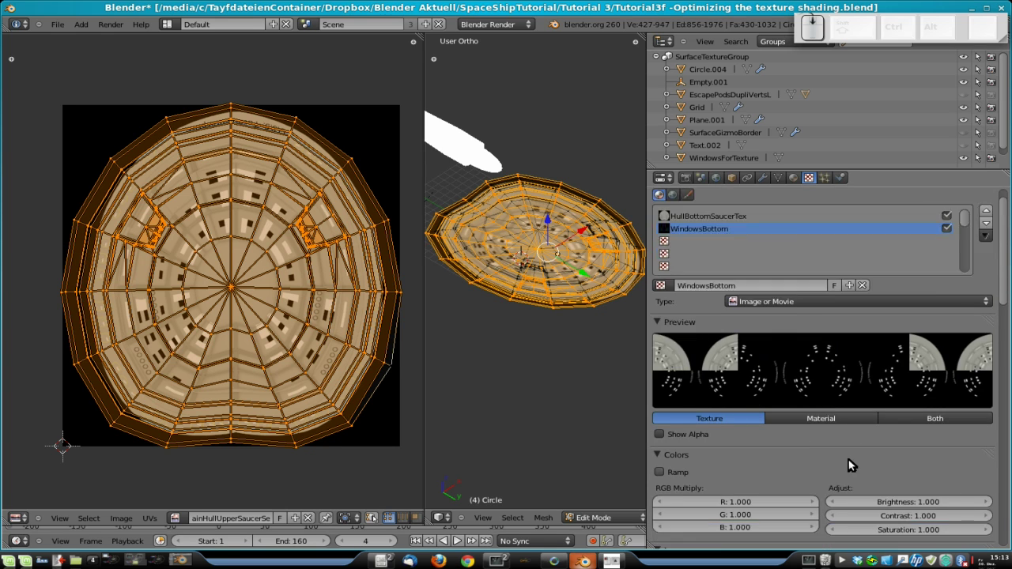
pyautogui.click(967, 396)
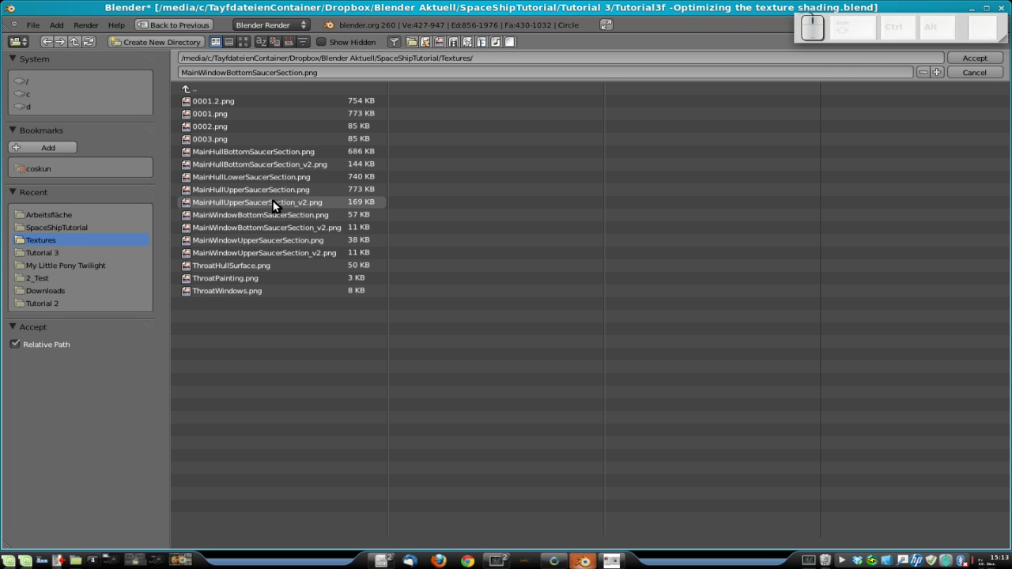
pyautogui.click(250, 229)
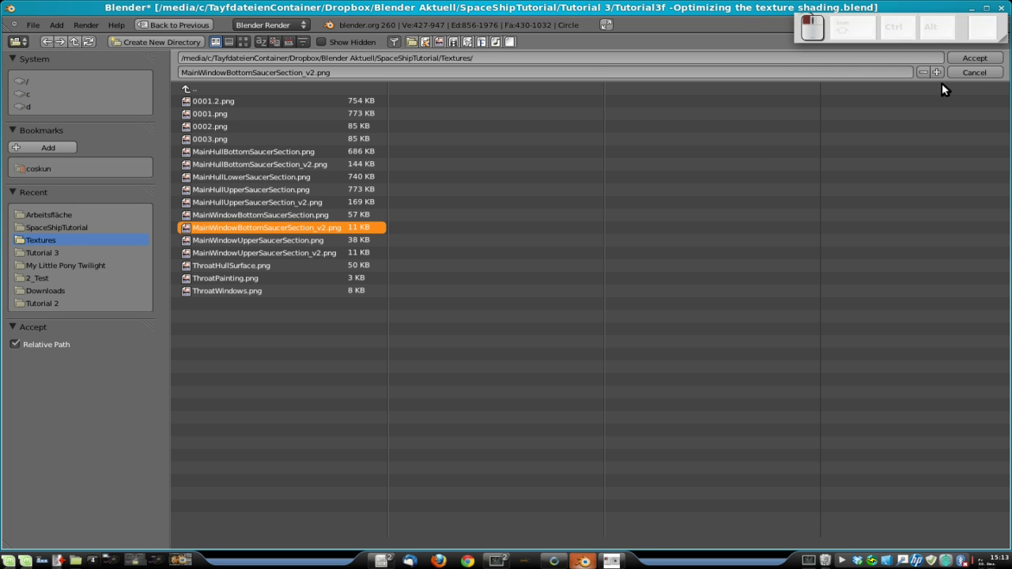
pyautogui.click(956, 58)
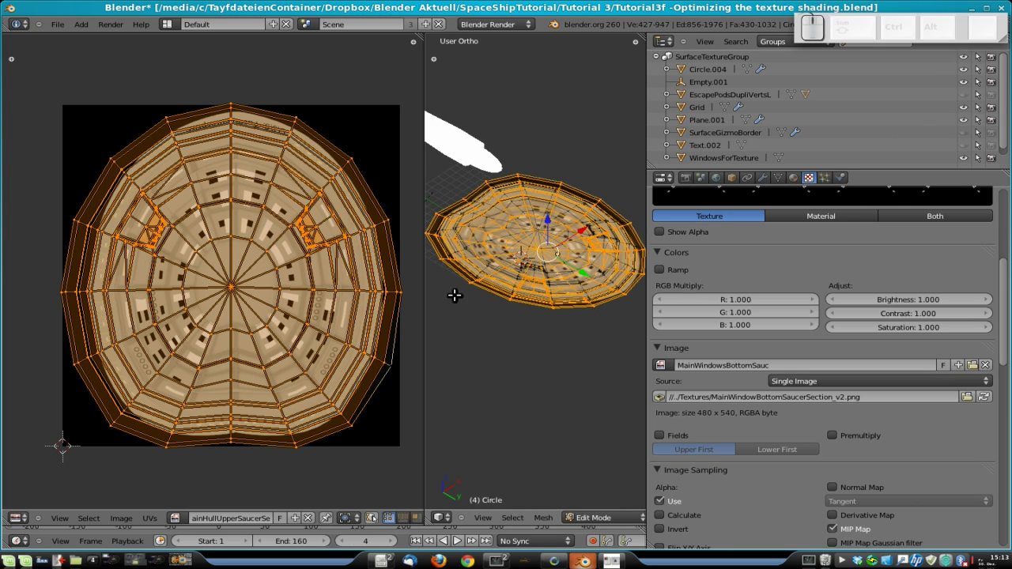
# Step: Unwrap the selected bottom saucer faces with Project From View, looking from the bottom orthographic view
pyautogui.press('ctrl+KP_7')
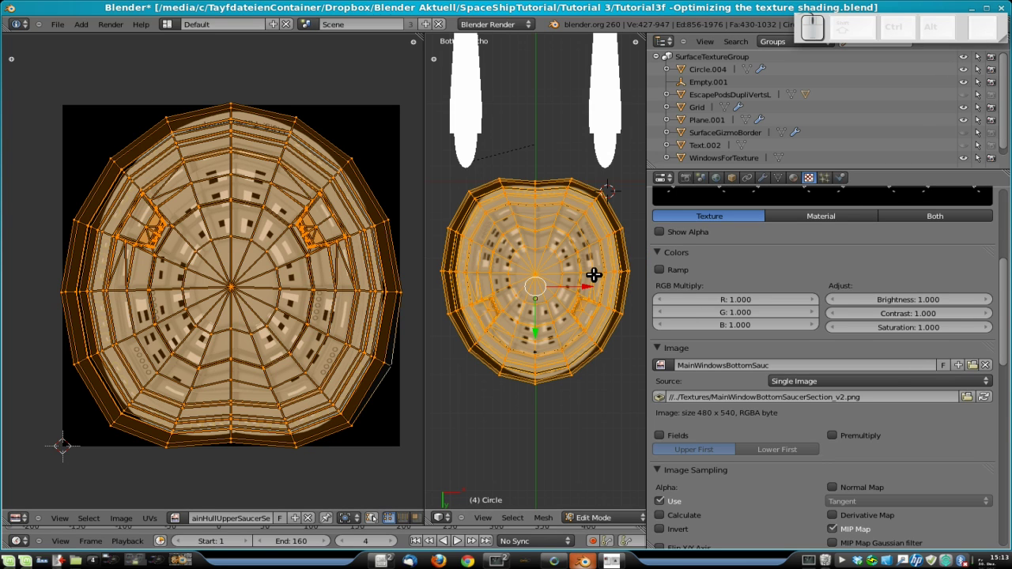
pyautogui.press('u')
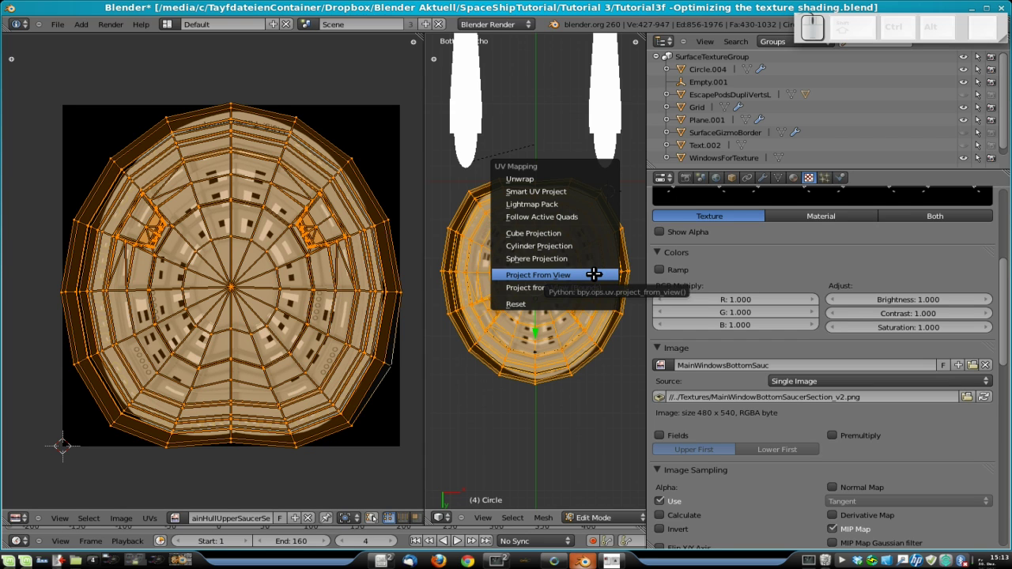
pyautogui.click(594, 273)
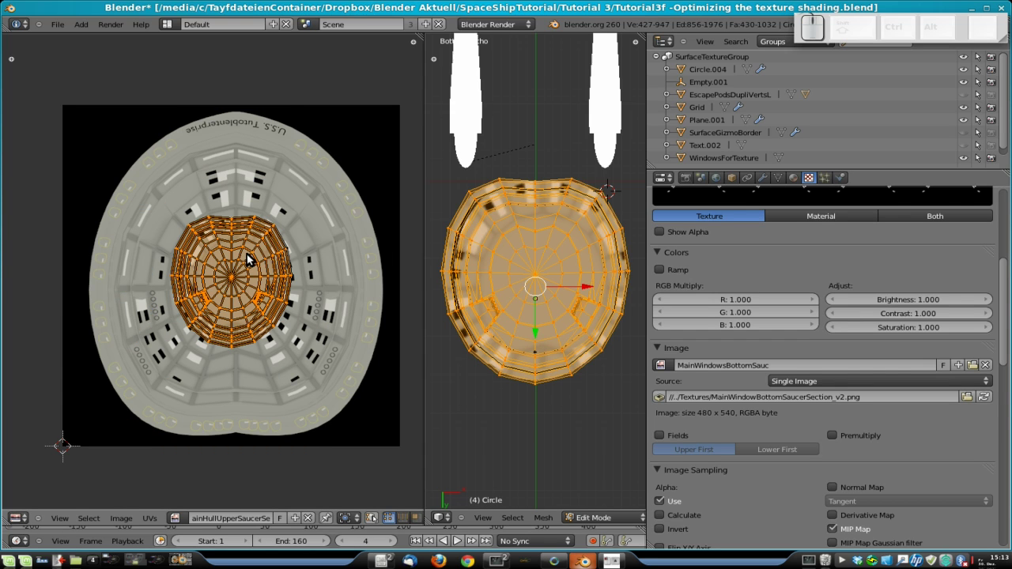
# Step: Select the whole UV layout, rotate it 180 degrees and move it onto the centre of the saucer image
pyautogui.press('a')
pyautogui.press('a')
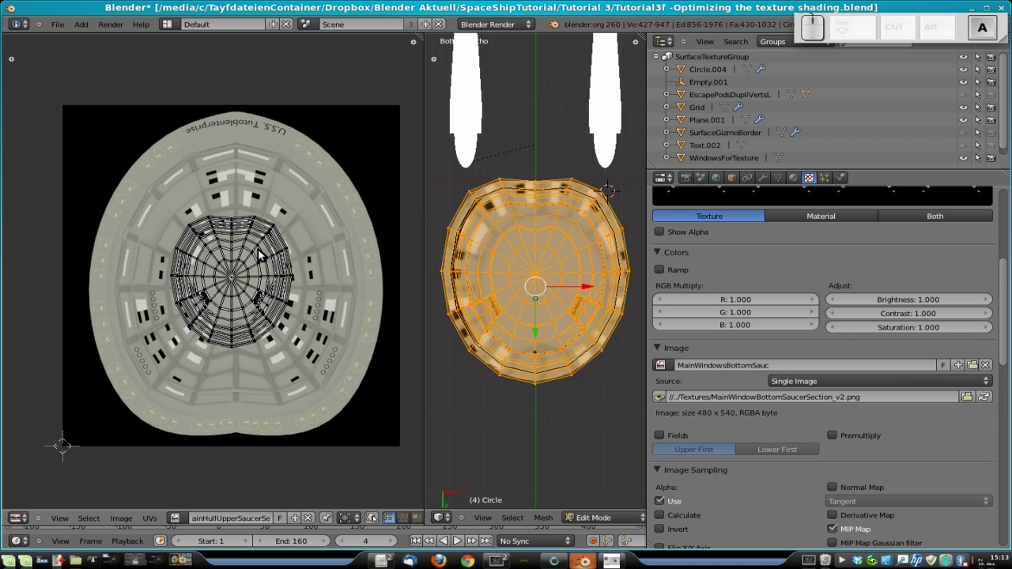
pyautogui.hotkey('ctrl', 'v')
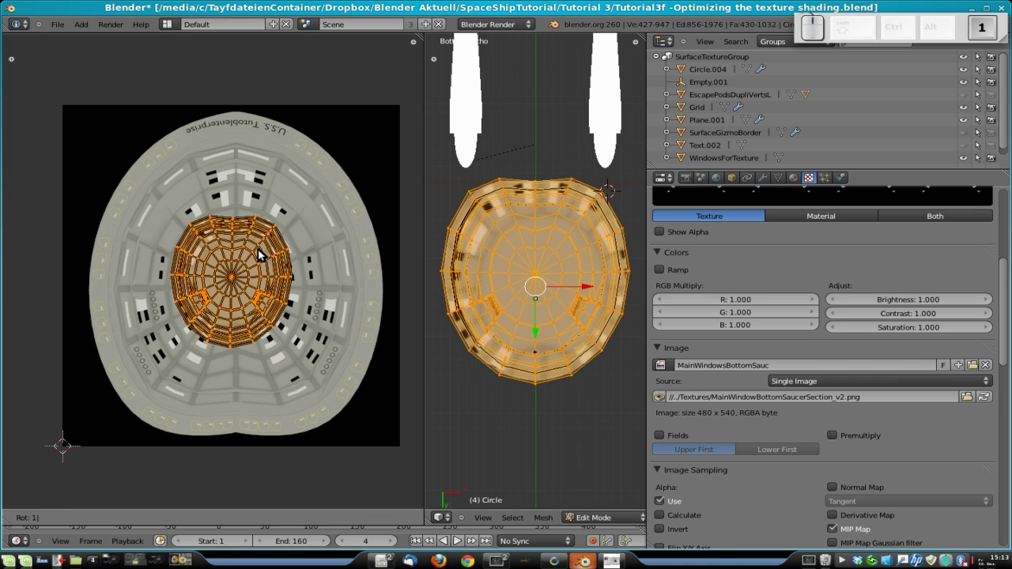
pyautogui.press('Return')
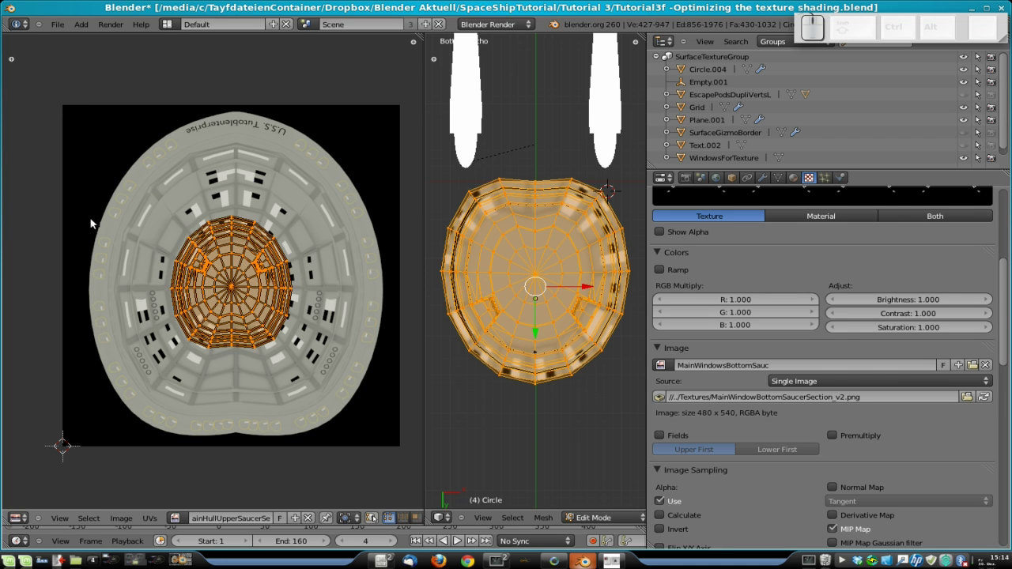
pyautogui.press('g')
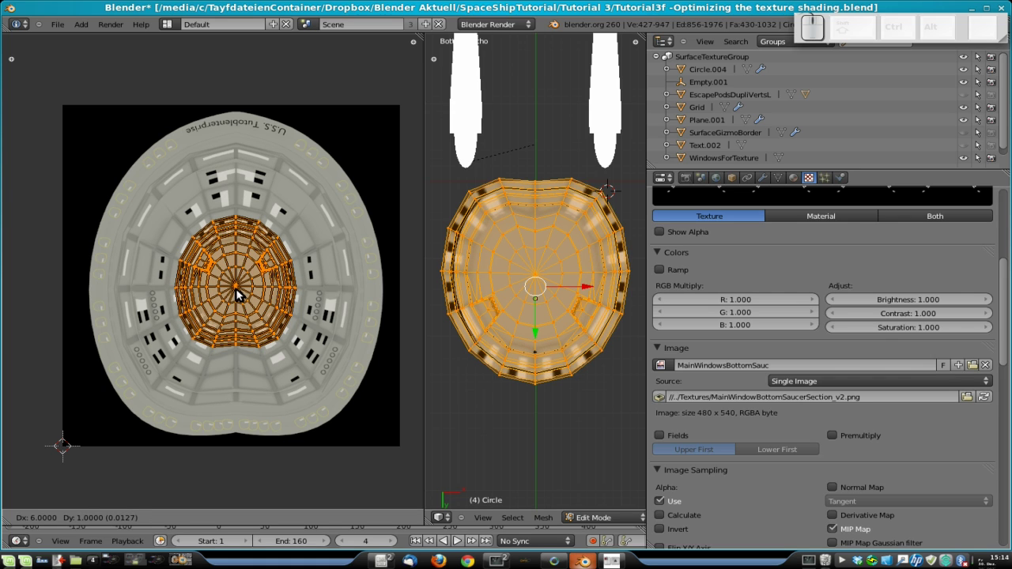
pyautogui.click(236, 295)
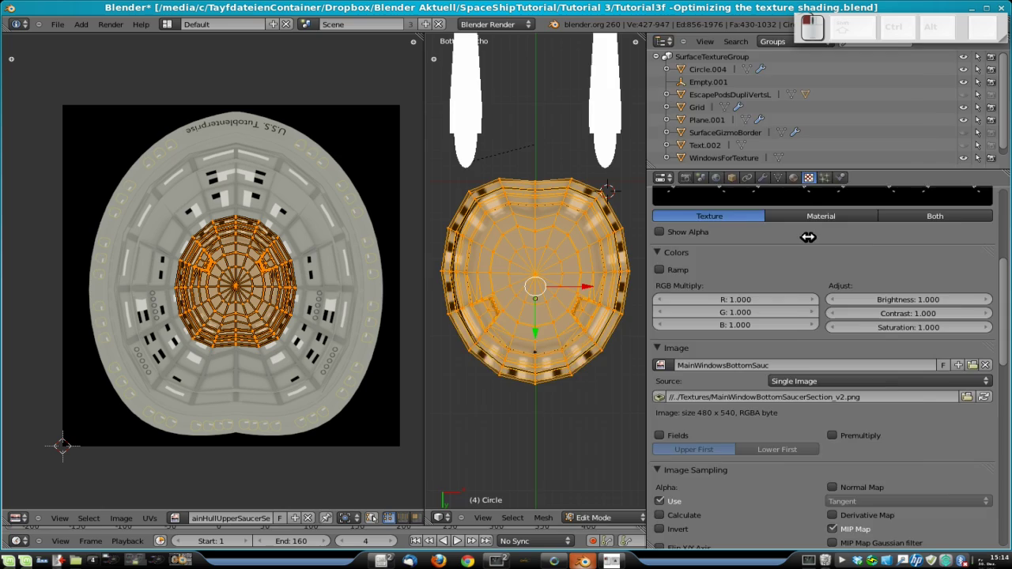
# Step: Scale the UV layout up by a factor of about 2.37 to cover the saucer in the image
pyautogui.moveTo(808, 236); pyautogui.dragTo(990, 237)
pyautogui.press('s')
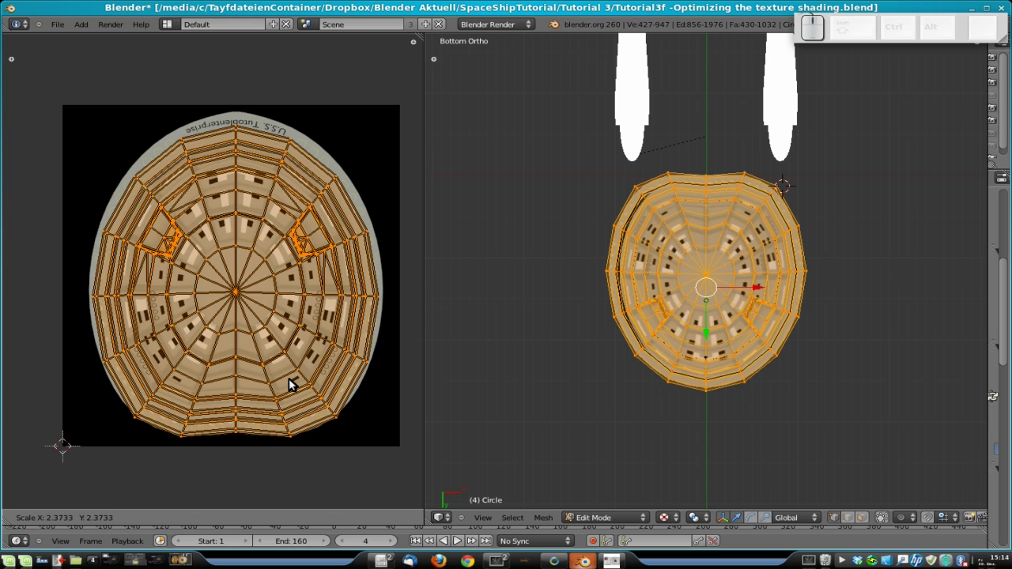
pyautogui.click(289, 378)
# Step: Try to assign the MainHullBottomSaucer image to the selected faces in the UV editor
pyautogui.click(178, 518)
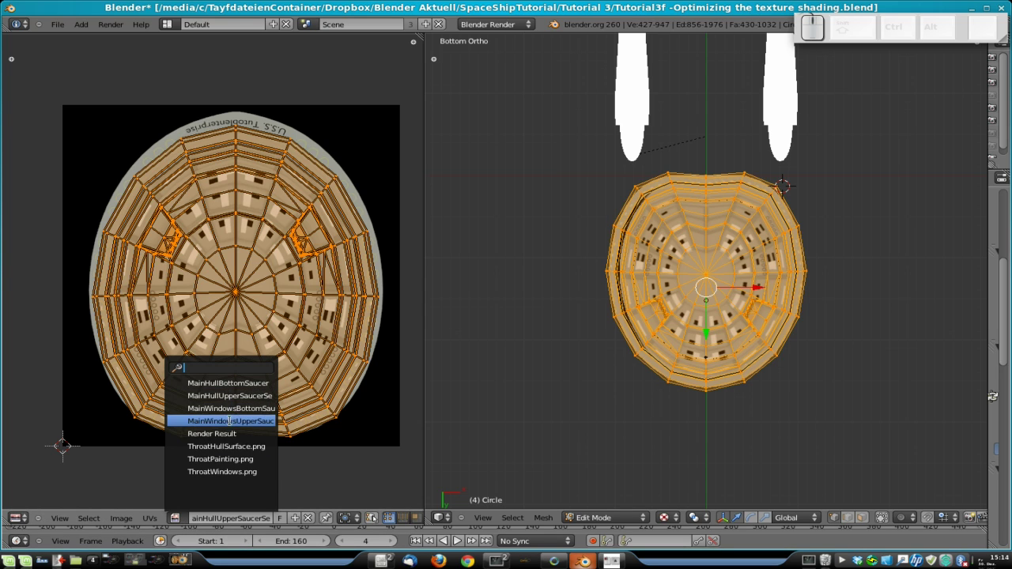
pyautogui.click(243, 384)
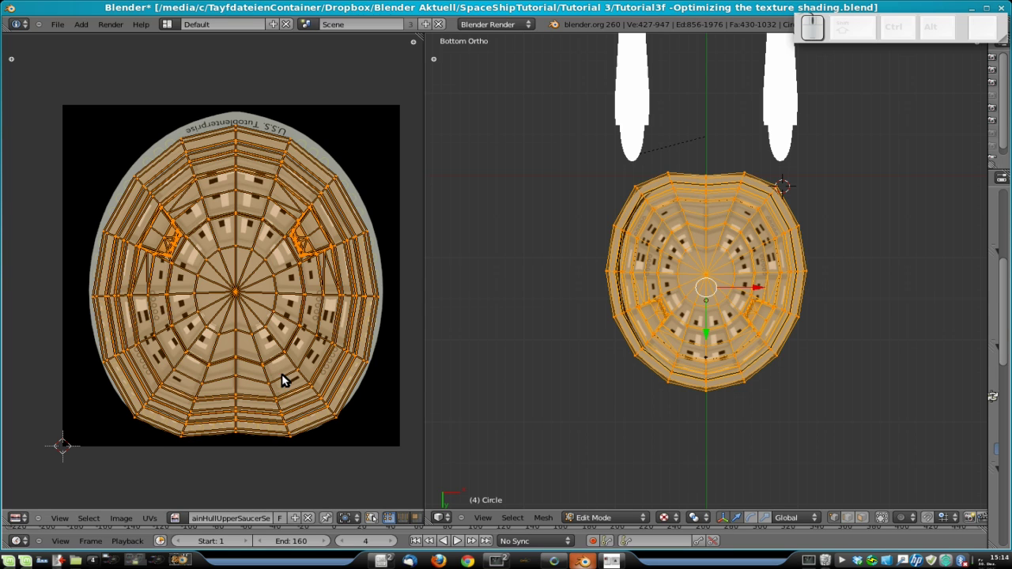
pyautogui.click(178, 518)
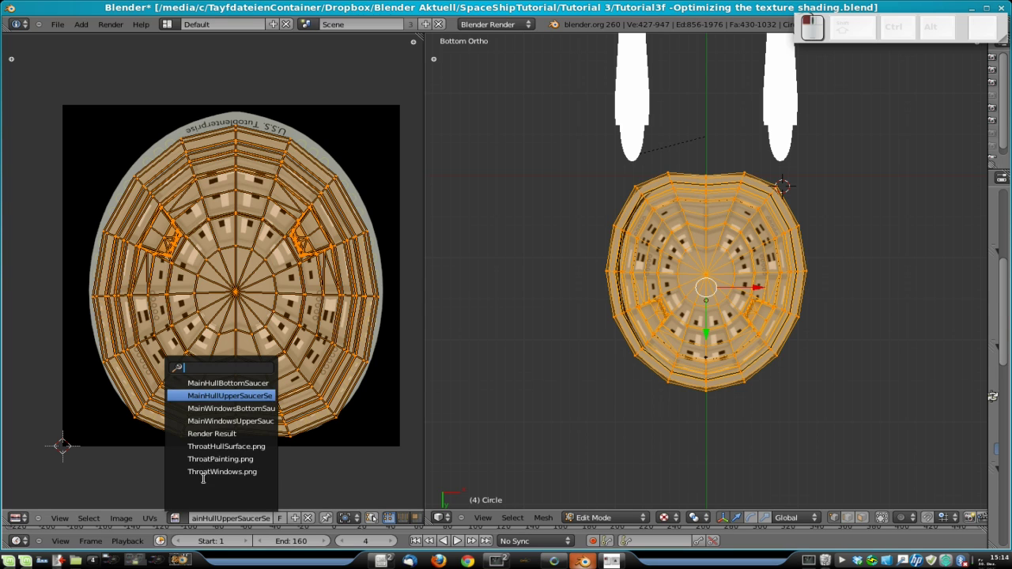
pyautogui.click(235, 385)
# Step: Check which image file the HullBottomSaucerTex texture uses and compare it with the files in the Textures folder
pyautogui.press('Tab')
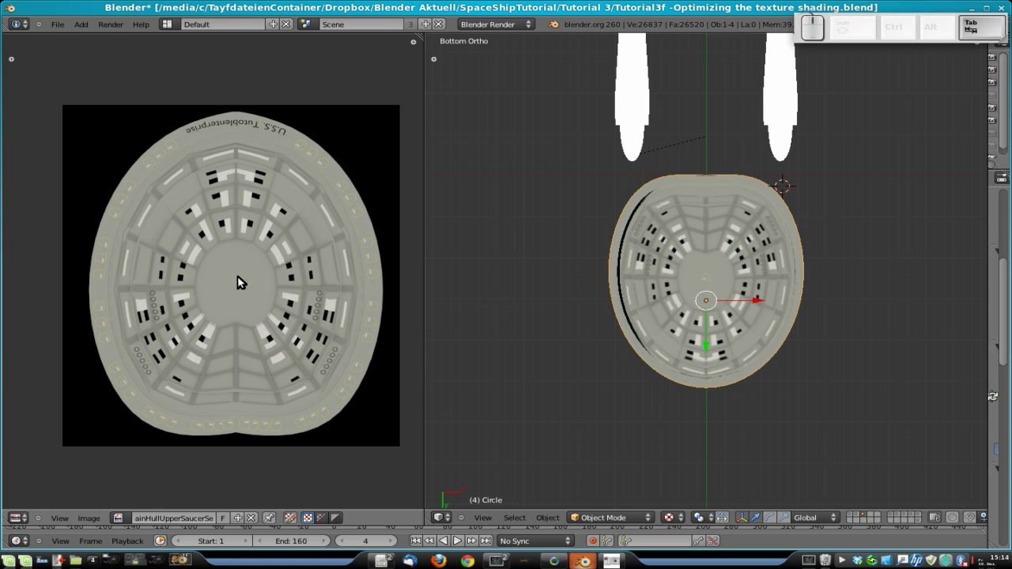
pyautogui.moveTo(989, 218); pyautogui.dragTo(703, 219)
pyautogui.scroll(3, 981, 404)
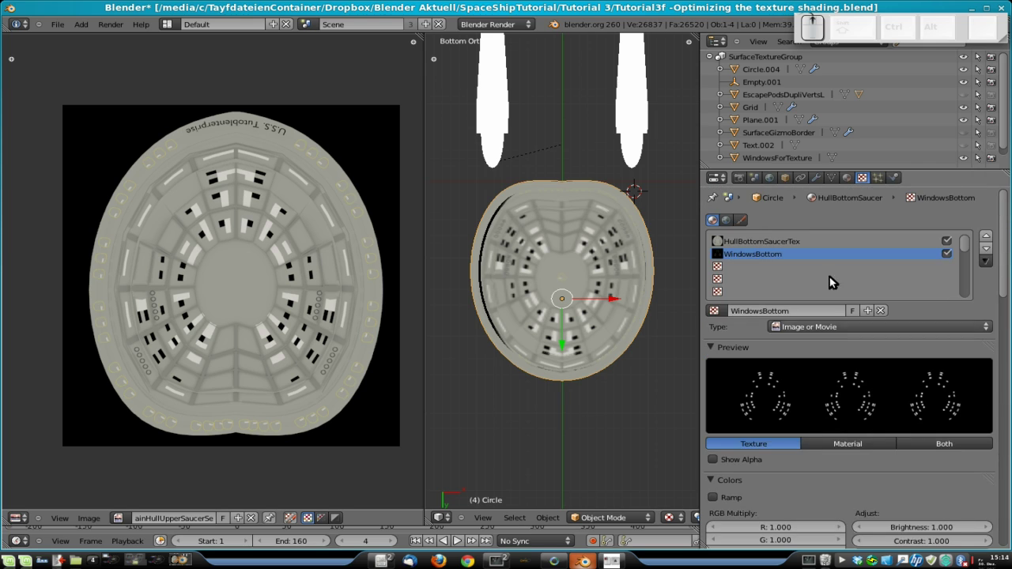
pyautogui.click(769, 240)
pyautogui.scroll(-3, 875, 531)
pyautogui.scroll(-4, 876, 532)
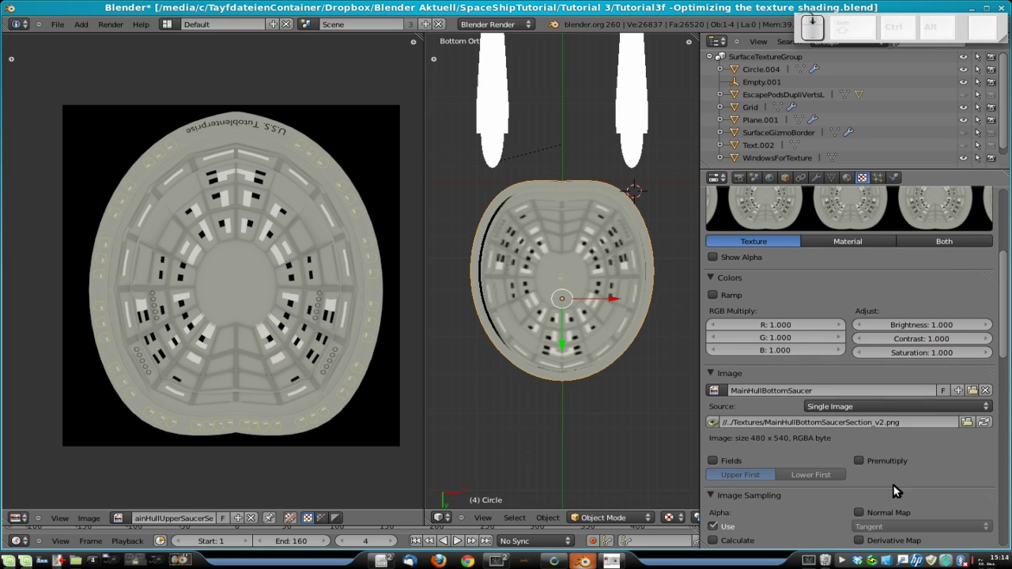
pyautogui.click(968, 422)
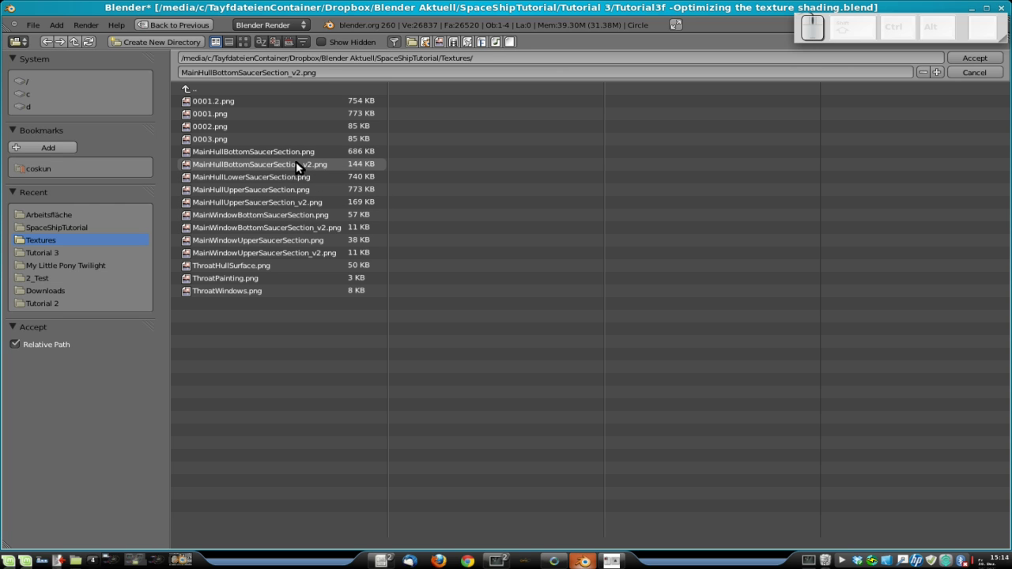
pyautogui.click(974, 72)
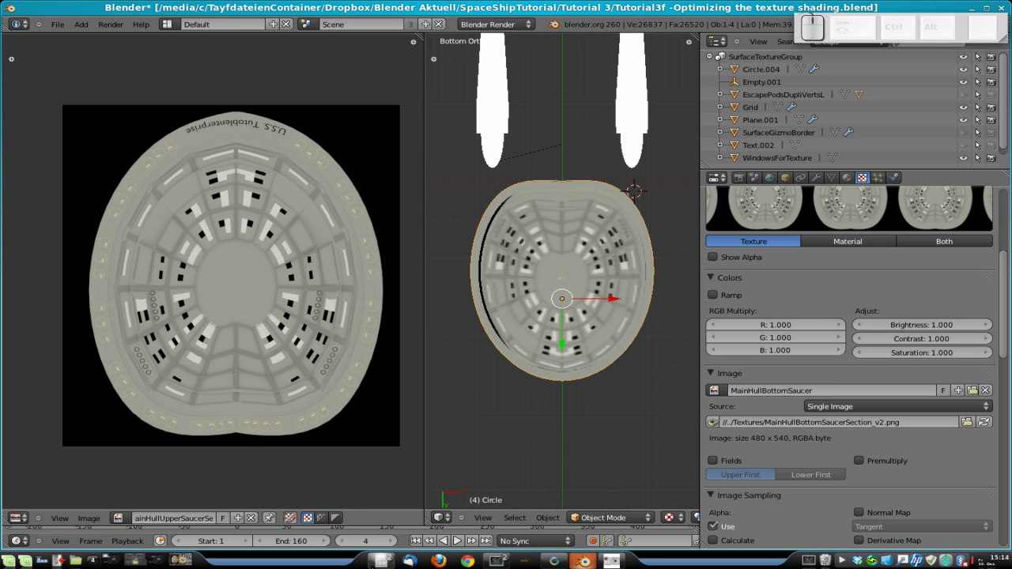
# Step: View MainWindowBottomSaucerSection.png, MainWindowBottomSaucerSection_v2.png and MainHullBottomSaucerSection_v2.png from the file manager's Textures folder
pyautogui.moveTo(376, 561)
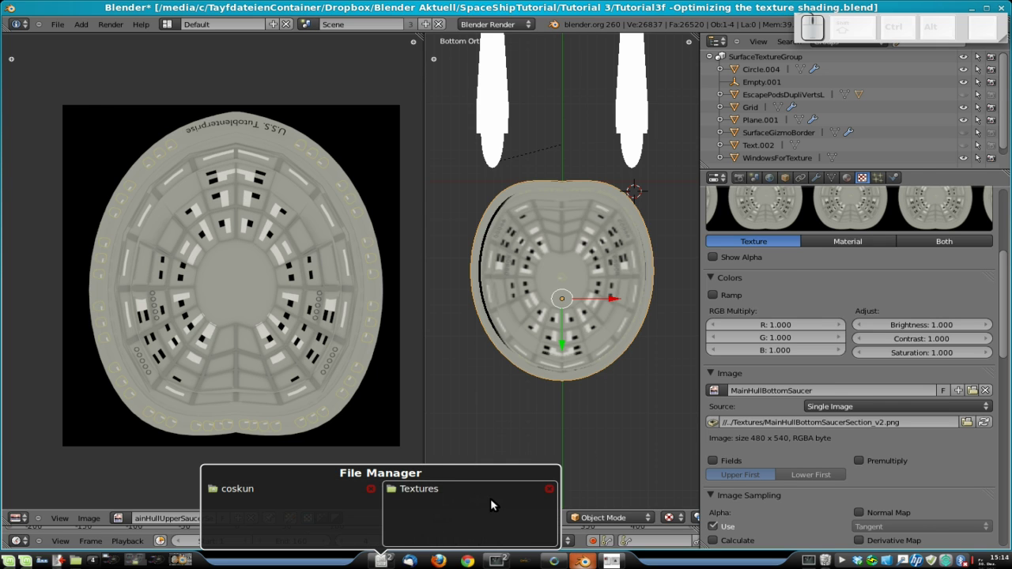
pyautogui.click(490, 498)
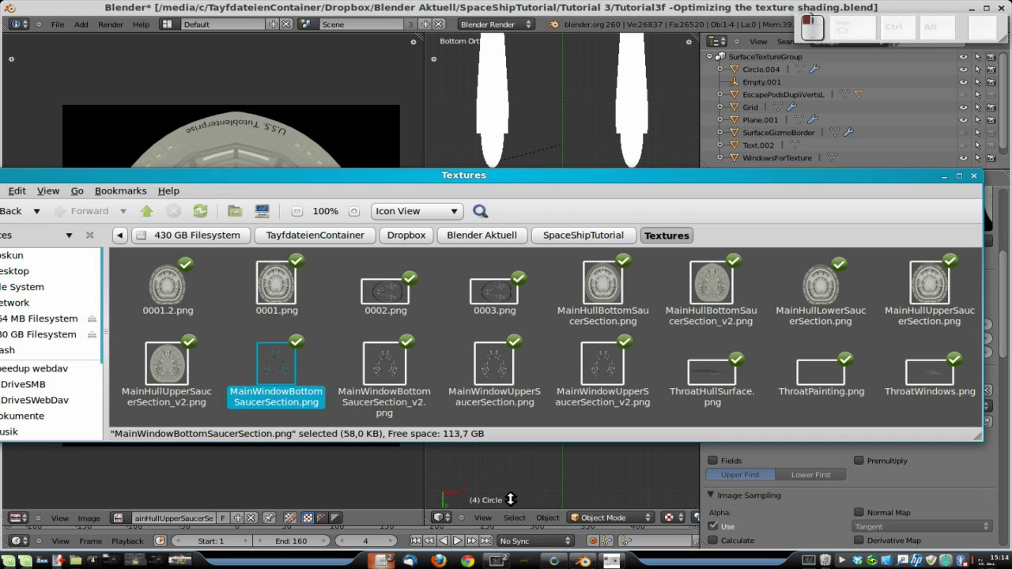
pyautogui.doubleClick(291, 363)
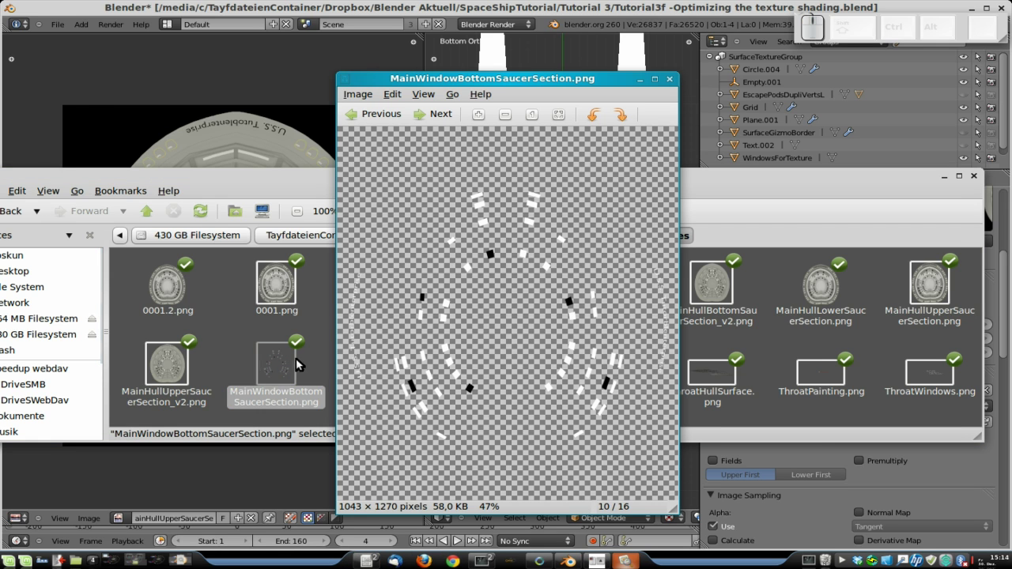
pyautogui.click(669, 81)
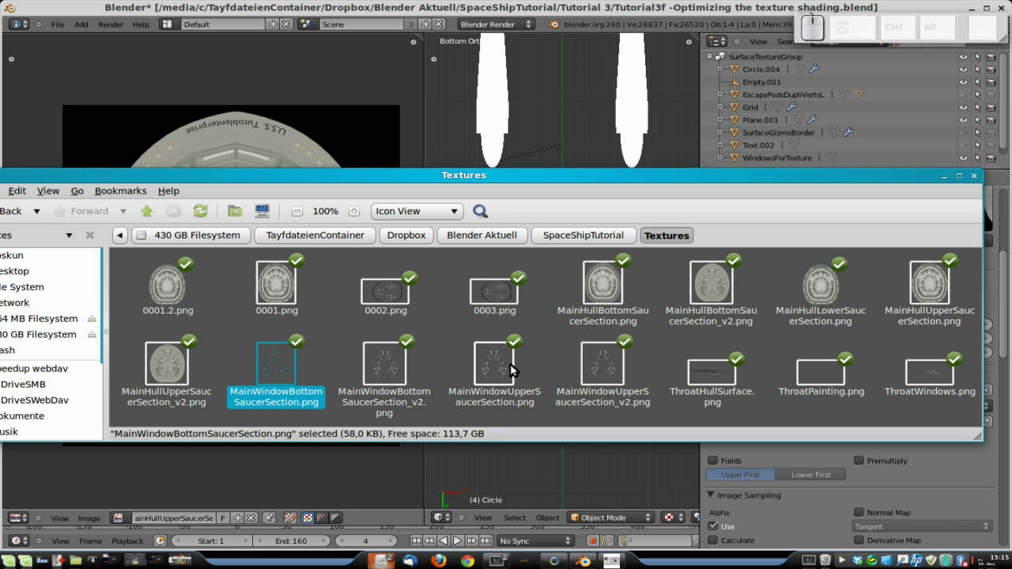
pyautogui.doubleClick(396, 362)
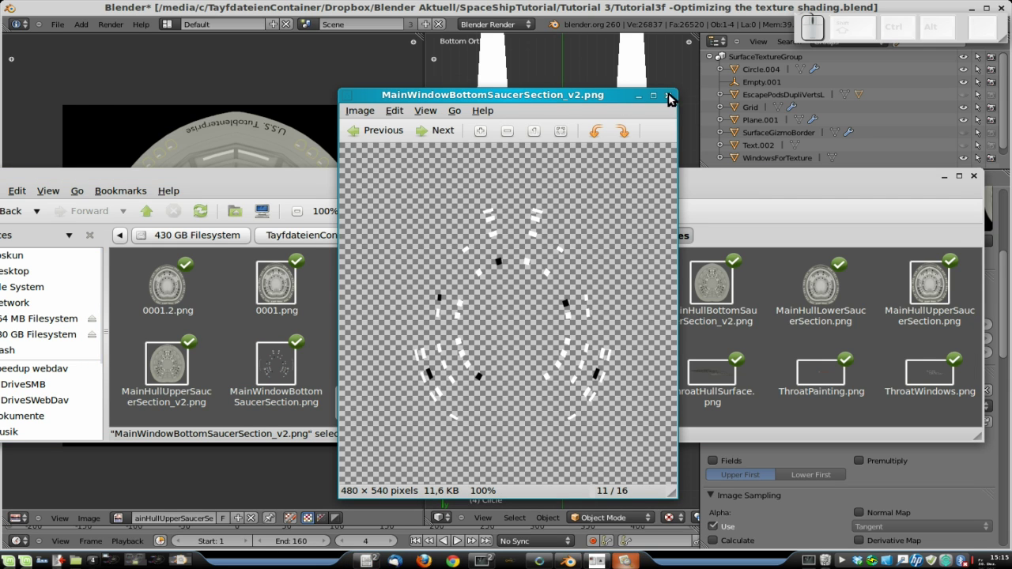
pyautogui.click(669, 98)
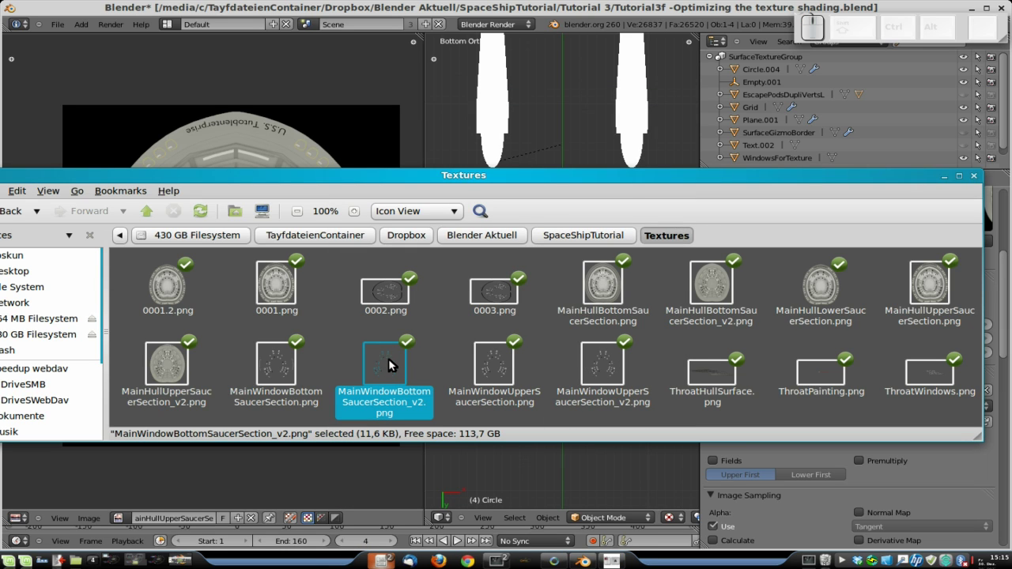
pyautogui.click(711, 285)
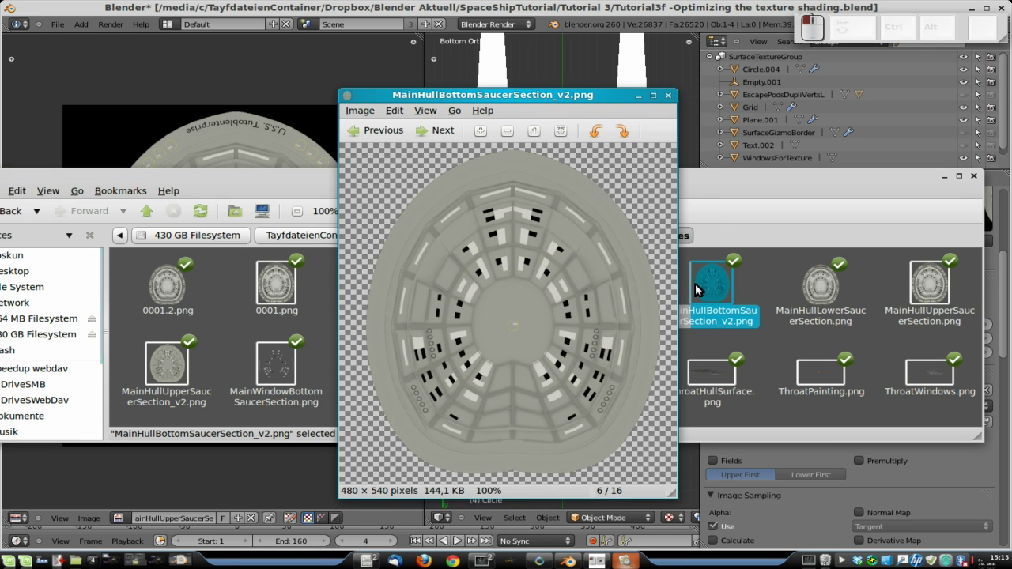
pyautogui.click(670, 96)
pyautogui.click(636, 5)
# Step: Show the MainHullBottomSaucer image in the image editor while in Object Mode
pyautogui.scroll(-5, 909, 450)
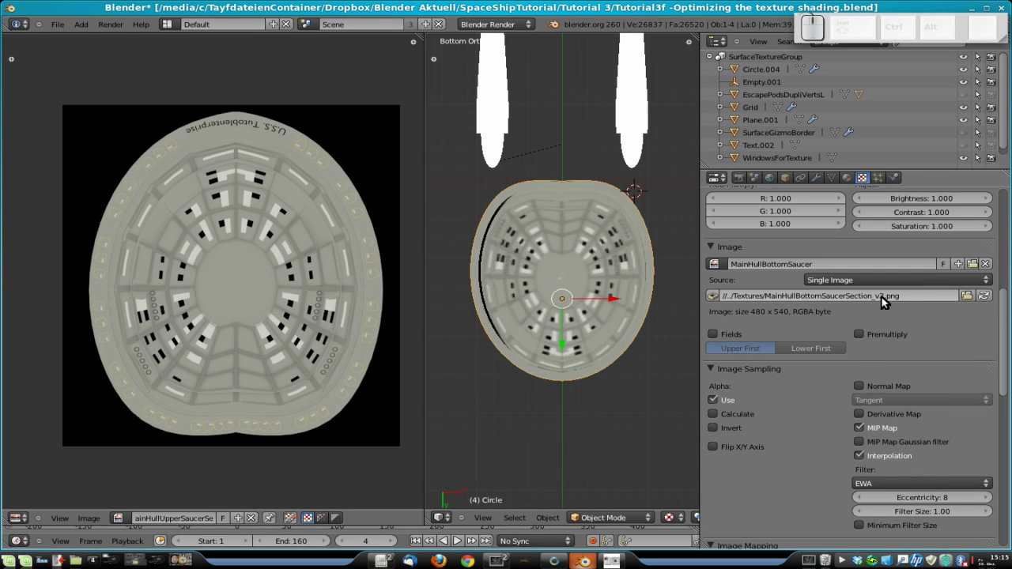
pyautogui.click(129, 518)
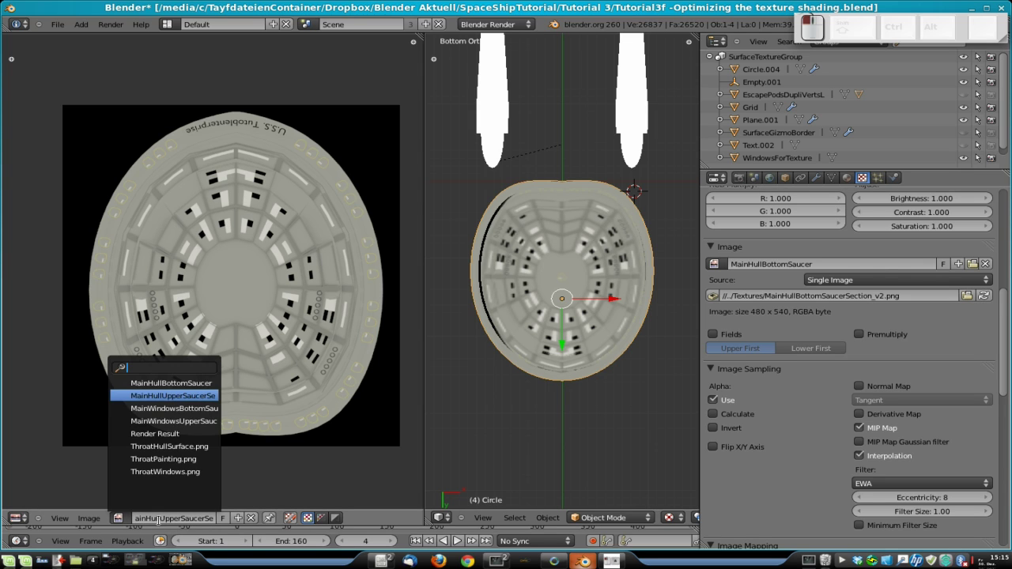
pyautogui.click(185, 383)
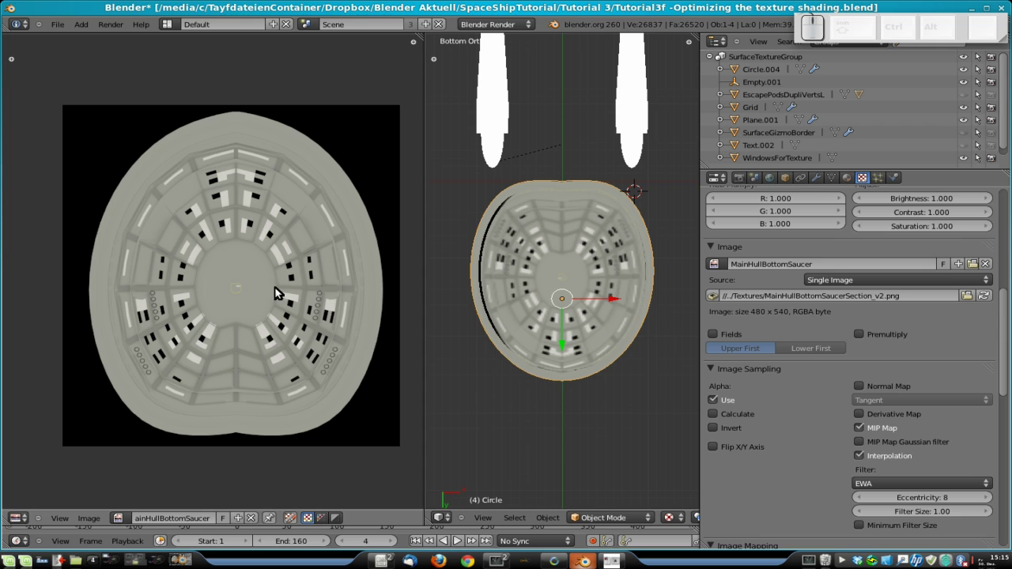
# Step: Return to Edit Mode and try to assign the MainHullBottomSaucer image to the selected bottom faces
pyautogui.press('Tab')
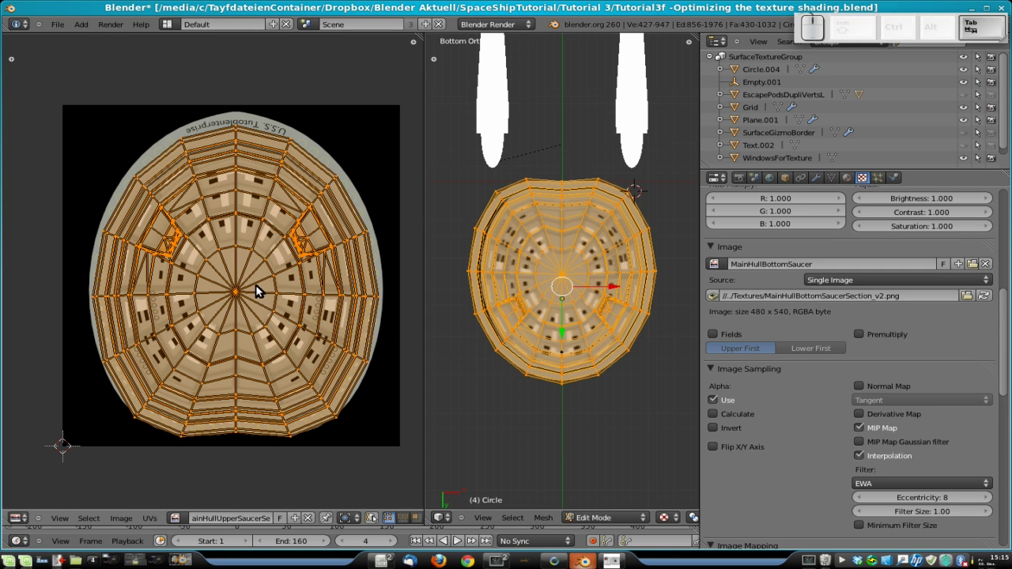
pyautogui.click(175, 517)
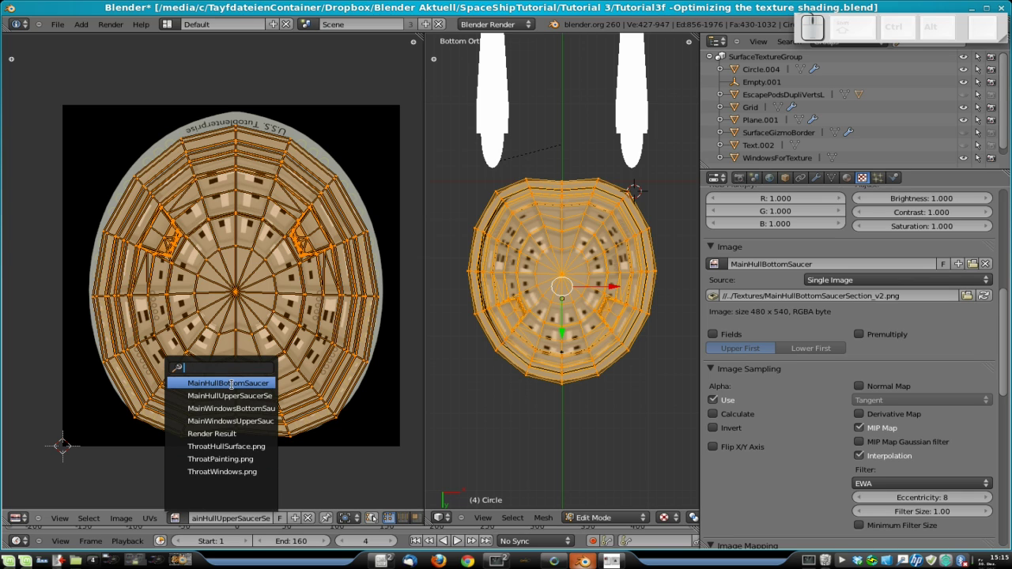
pyautogui.click(231, 384)
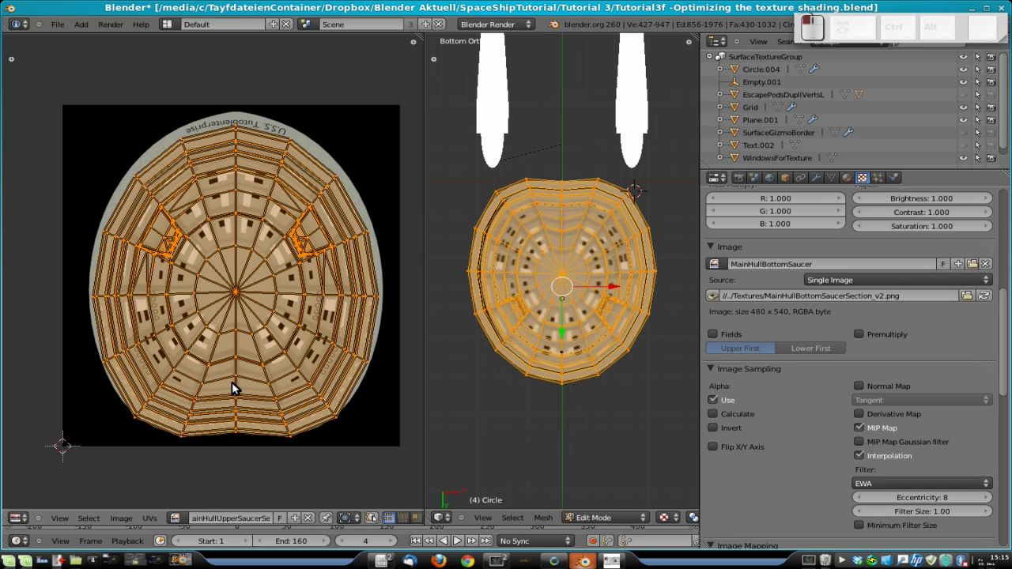
pyautogui.click(175, 519)
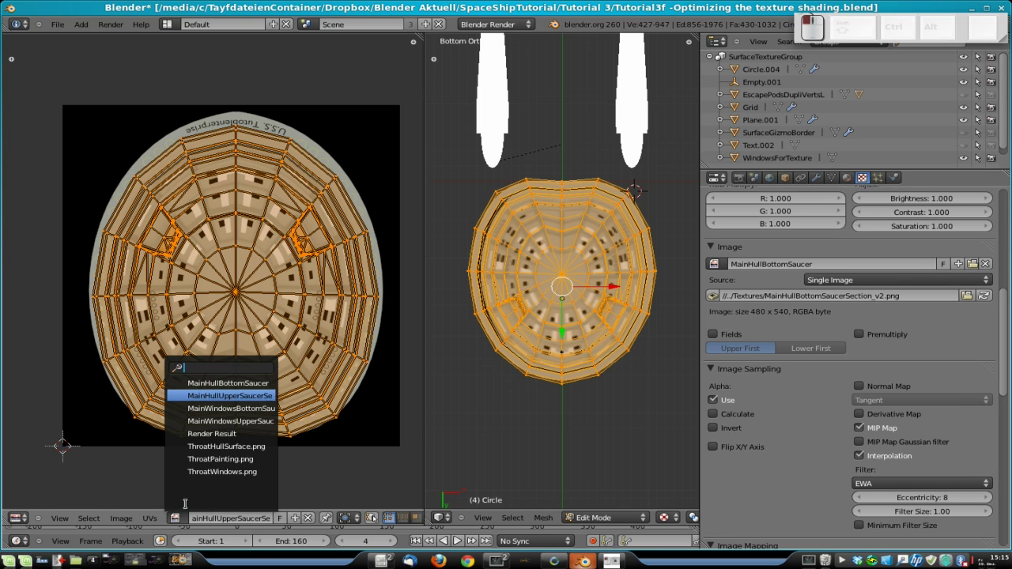
pyautogui.click(235, 385)
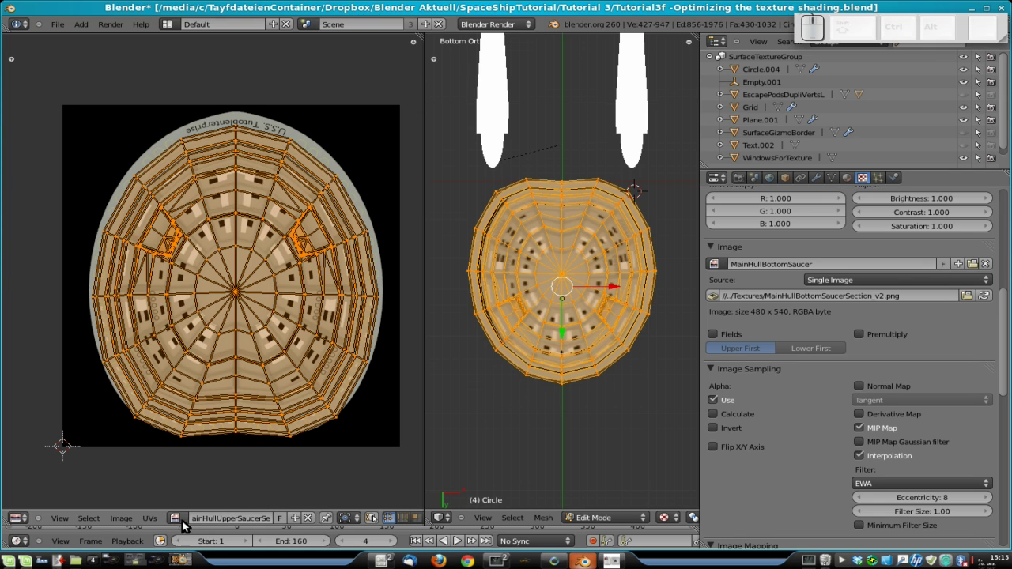
pyautogui.click(175, 519)
pyautogui.click(227, 384)
pyautogui.moveTo(466, 242); pyautogui.dragTo(549, 335, button='middle')
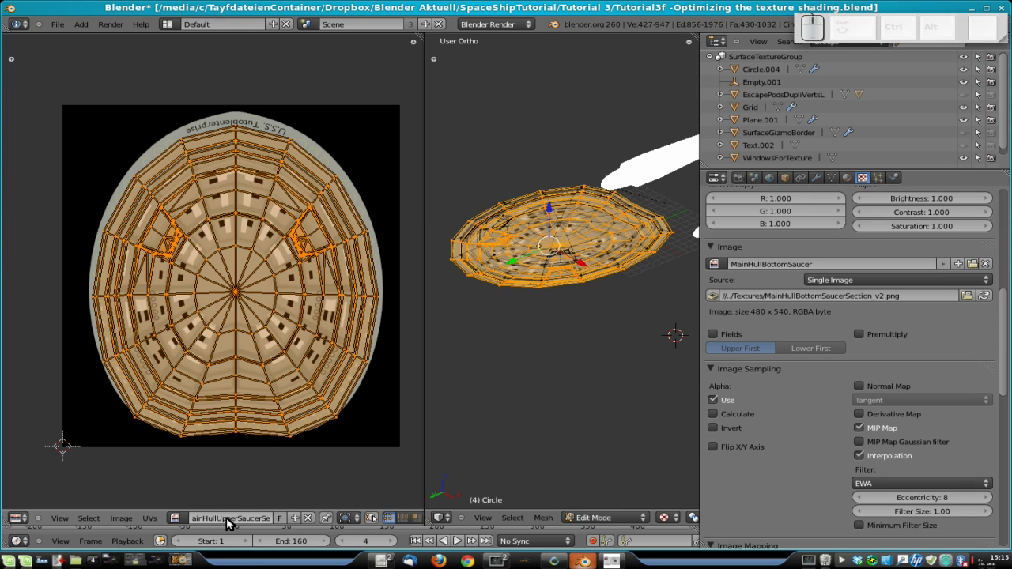
# Step: Assign the MainHullBottomSaucer image to the selected bottom saucer faces in the UV editor
pyautogui.click(174, 518)
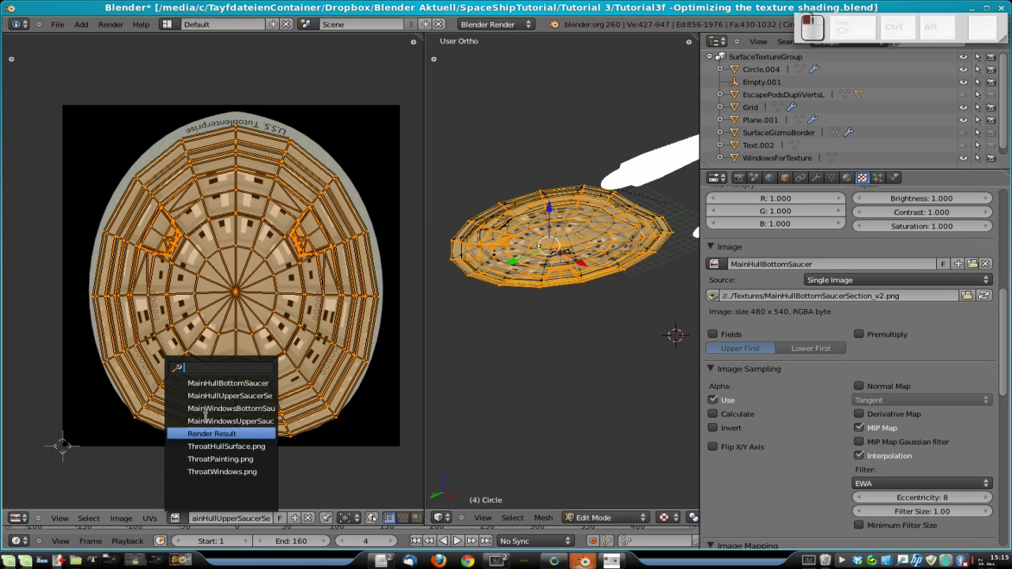
pyautogui.click(234, 384)
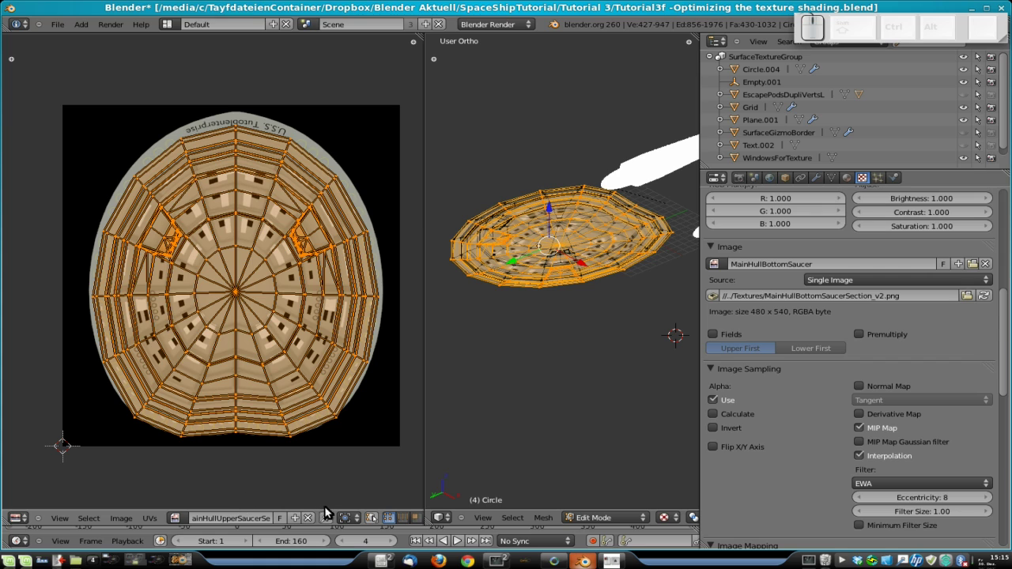
pyautogui.click(178, 519)
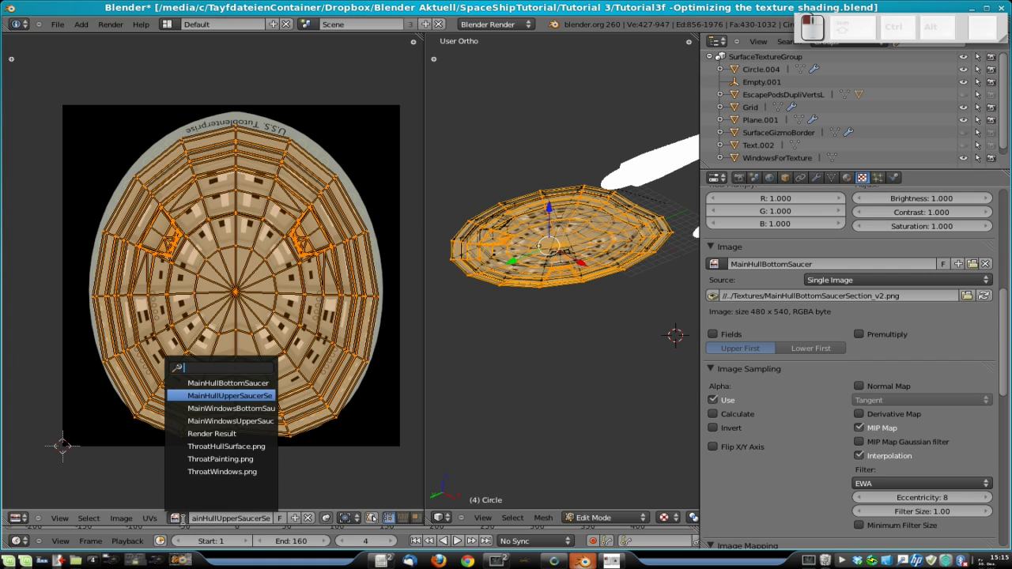
pyautogui.click(221, 383)
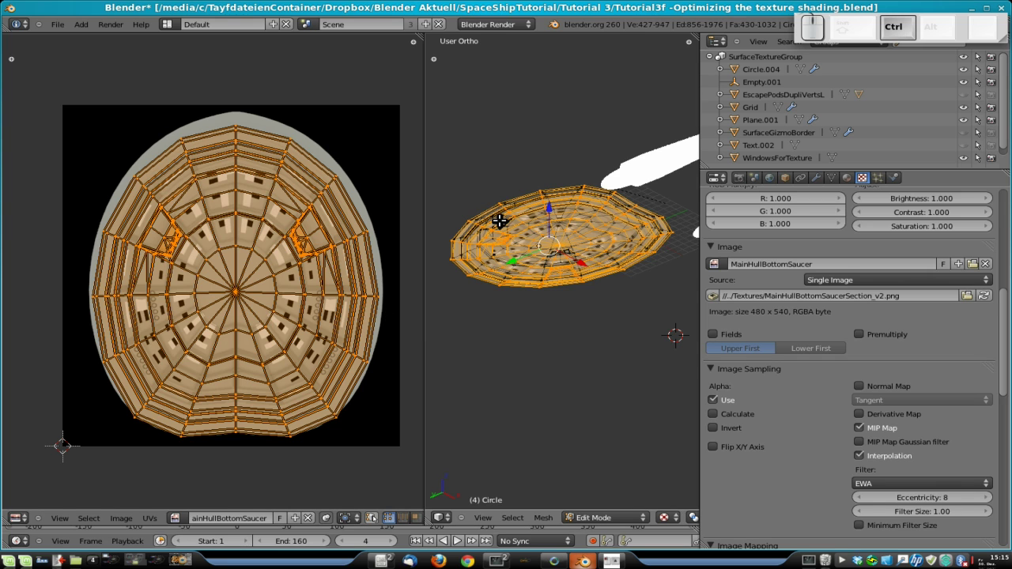
# Step: Return to the bottom view, shift the UV layout slightly upward along Y and scale it up to cover the saucer outline
pyautogui.press('ctrl+KP_1')
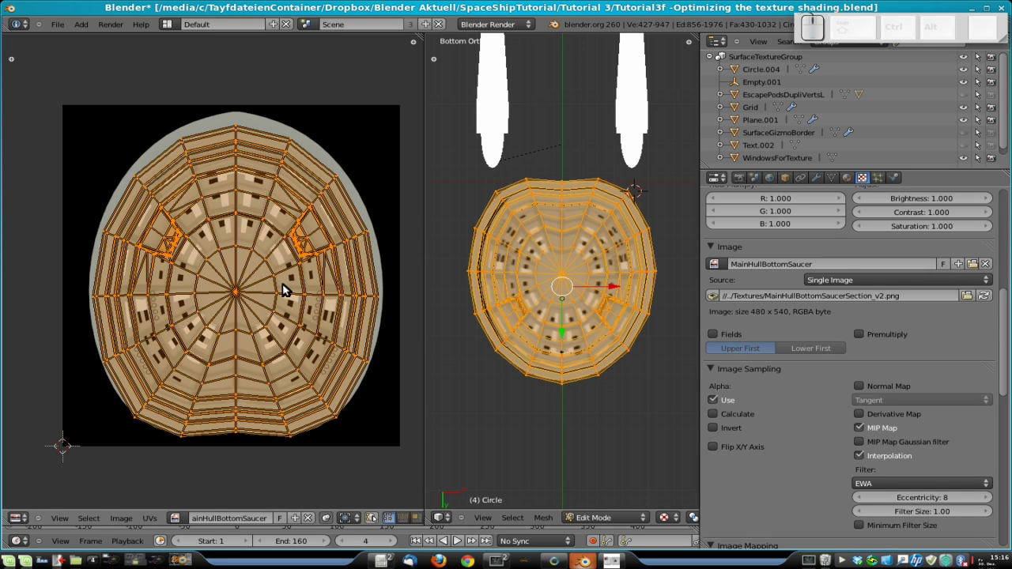
pyautogui.press('g')
pyautogui.press('y')
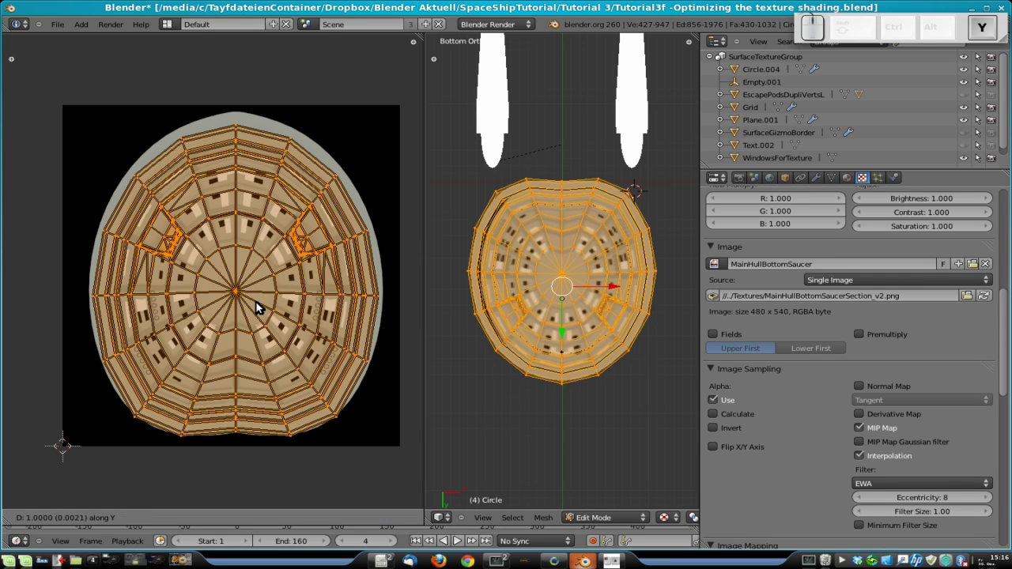
pyautogui.press('s')
pyautogui.click(260, 303)
pyautogui.press('s')
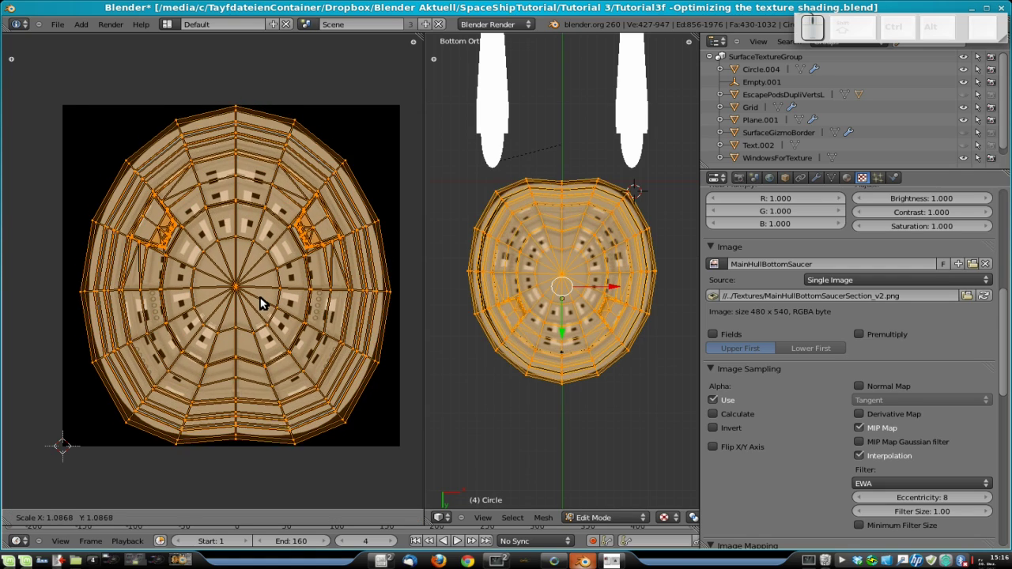
pyautogui.click(261, 303)
pyautogui.press('Tab')
pyautogui.press('Tab')
pyautogui.press('Tab')
pyautogui.press('Tab')
pyautogui.press('g')
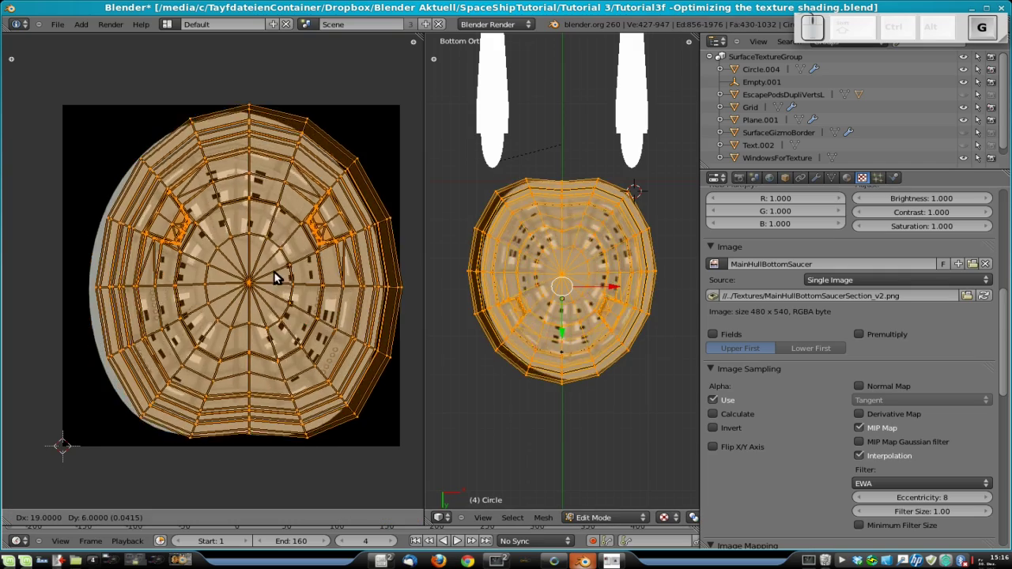
pyautogui.click(272, 276)
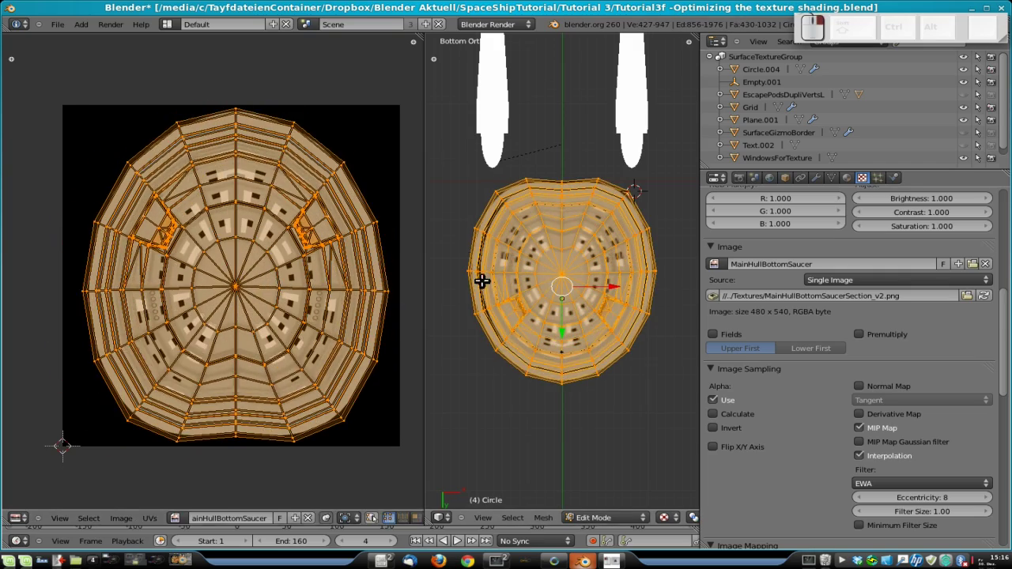
# Step: Inspect the re-projected texture on the saucer's underside, including its outer rim groove in Edit Mode
pyautogui.press('Tab')
pyautogui.moveTo(497, 262); pyautogui.dragTo(541, 312, button='middle')
pyautogui.scroll(2, 526, 277)
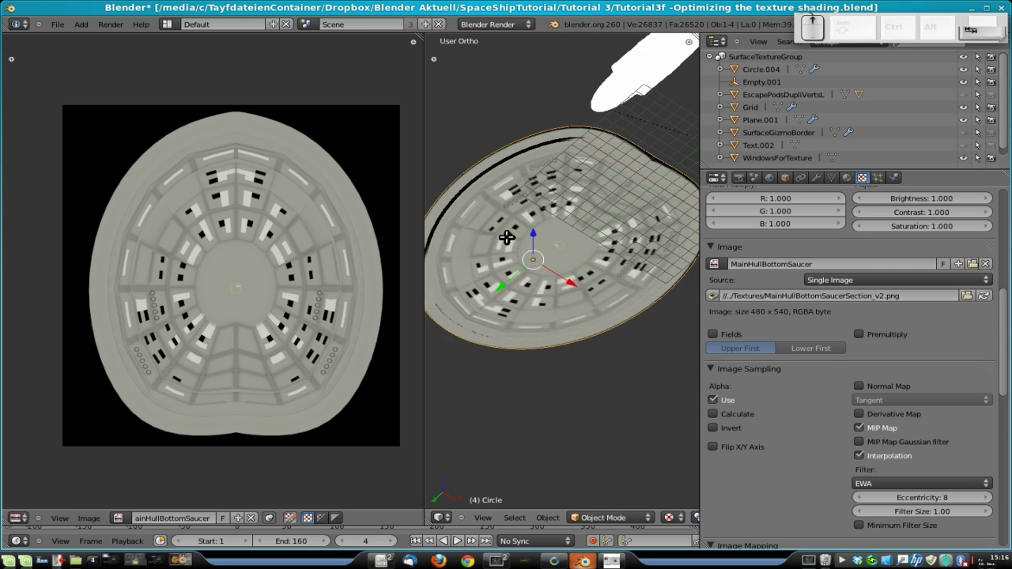
pyautogui.press('Tab')
pyautogui.keyDown('shift'); pyautogui.moveTo(491, 224); pyautogui.dragTo(672, 337, button='middle'); pyautogui.keyUp('shift')
pyautogui.scroll(2, 607, 300)
pyautogui.keyDown('shift'); pyautogui.moveTo(608, 301); pyautogui.dragTo(573, 296, button='middle'); pyautogui.keyUp('shift')
pyautogui.scroll(2, 506, 264)
pyautogui.scroll(3, 574, 297)
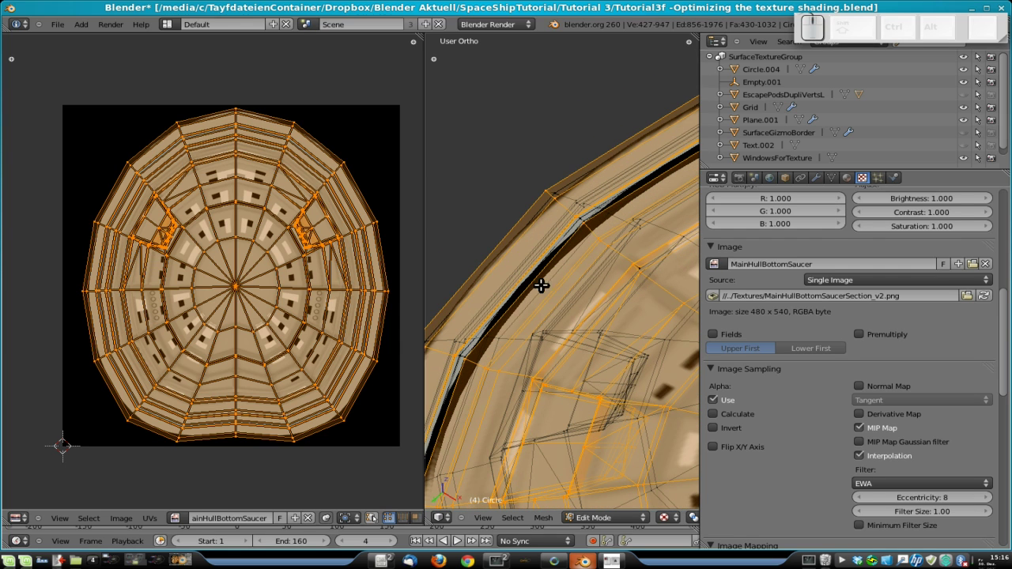
# Step: Clear the UV and mesh selections and select only the vertices of the SauerBottomVertices vertex group
pyautogui.press('a')
pyautogui.scroll(-2, 554, 253)
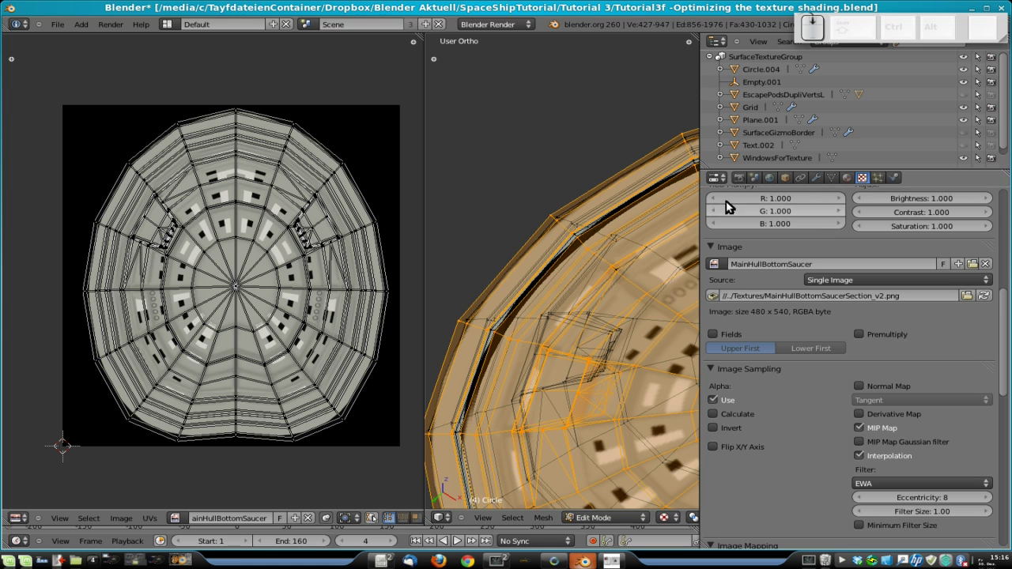
pyautogui.click(831, 177)
pyautogui.press('a')
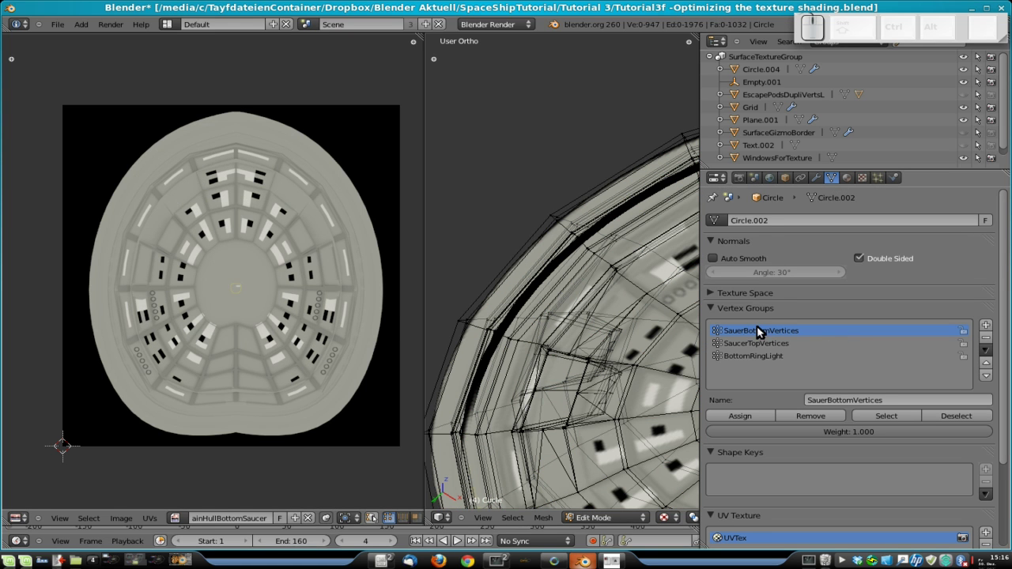
pyautogui.click(901, 414)
pyautogui.scroll(-4, 610, 336)
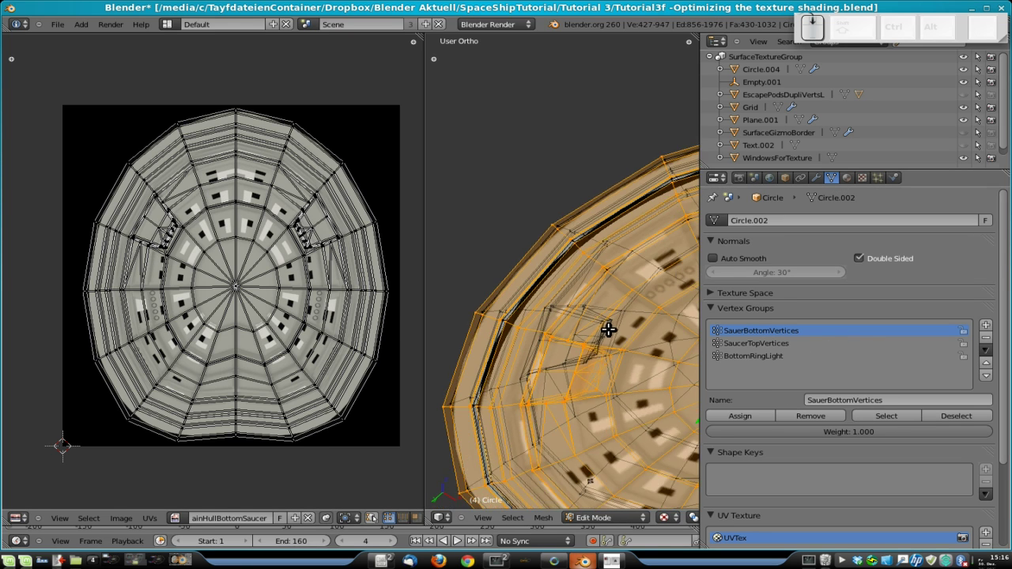
# Step: Switch the saucer mesh to face selection mode
pyautogui.moveTo(612, 324); pyautogui.dragTo(579, 329, button='middle')
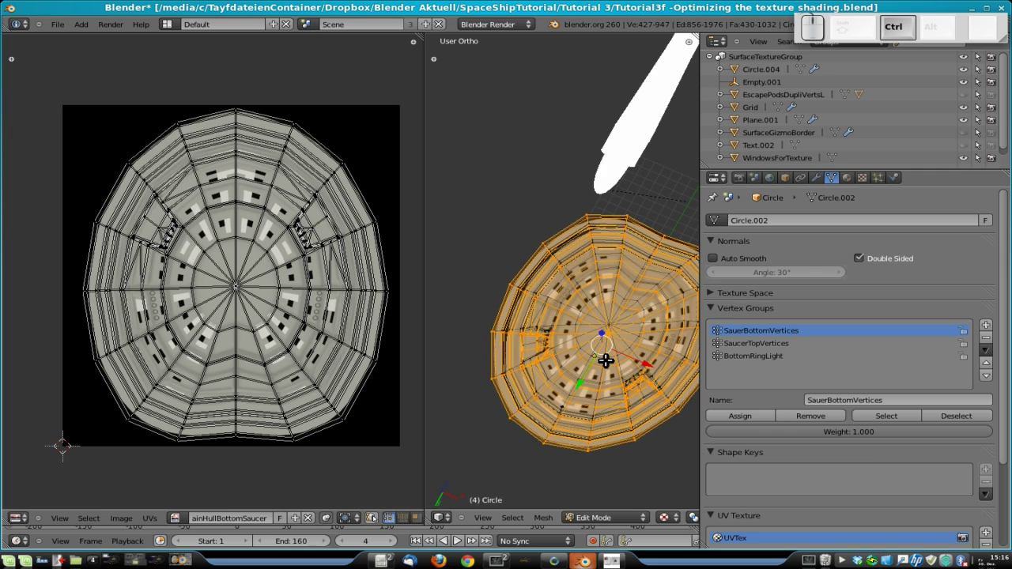
pyautogui.hotkey('ctrl', 'Up')
pyautogui.hotkey('ctrl', 'Up')
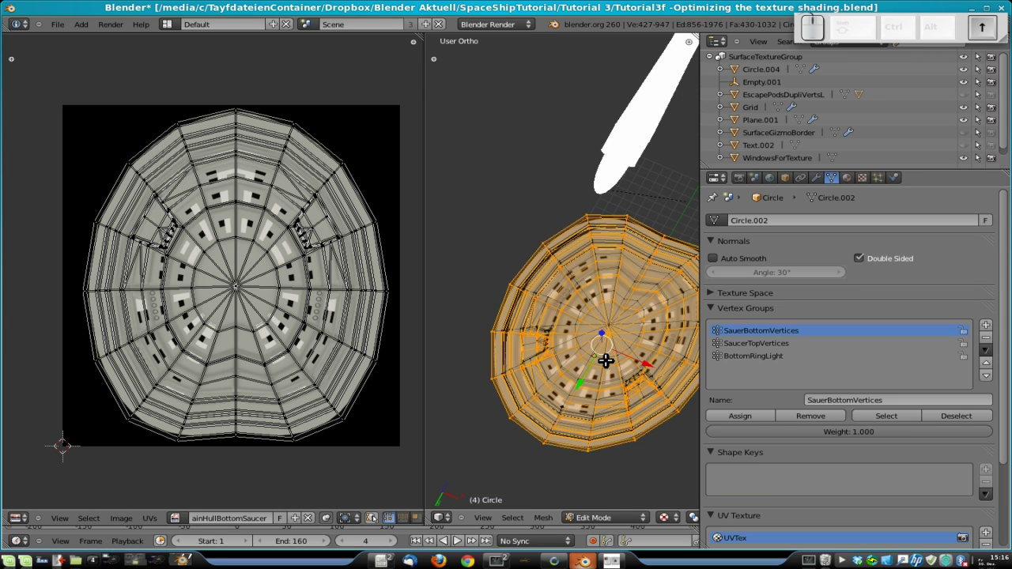
pyautogui.scroll(-4, 645, 517)
pyautogui.scroll(-10, 645, 517)
pyautogui.click(582, 518)
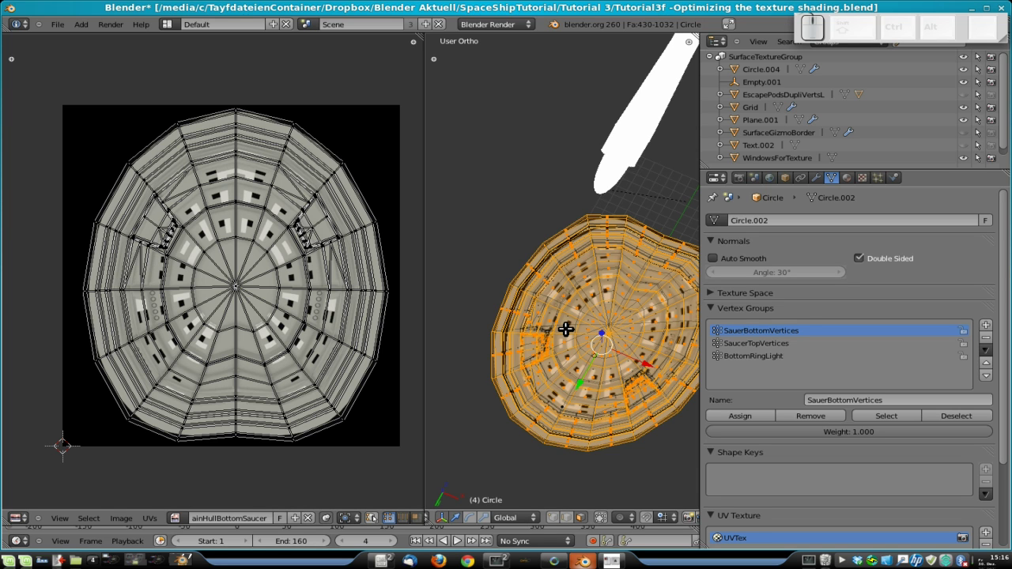
# Step: Clear the selection, select only the faces of the SaucerTopVertices vertex group and hide them
pyautogui.press('a')
pyautogui.moveTo(572, 315); pyautogui.dragTo(798, 380, button='middle')
pyautogui.click(781, 343)
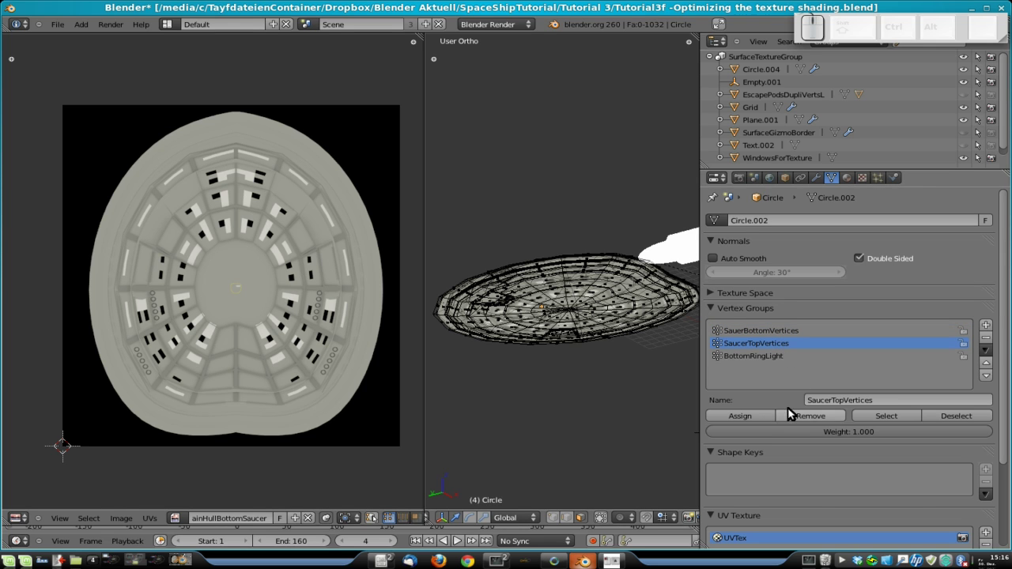
pyautogui.click(887, 416)
pyautogui.moveTo(680, 346); pyautogui.dragTo(667, 365, button='middle')
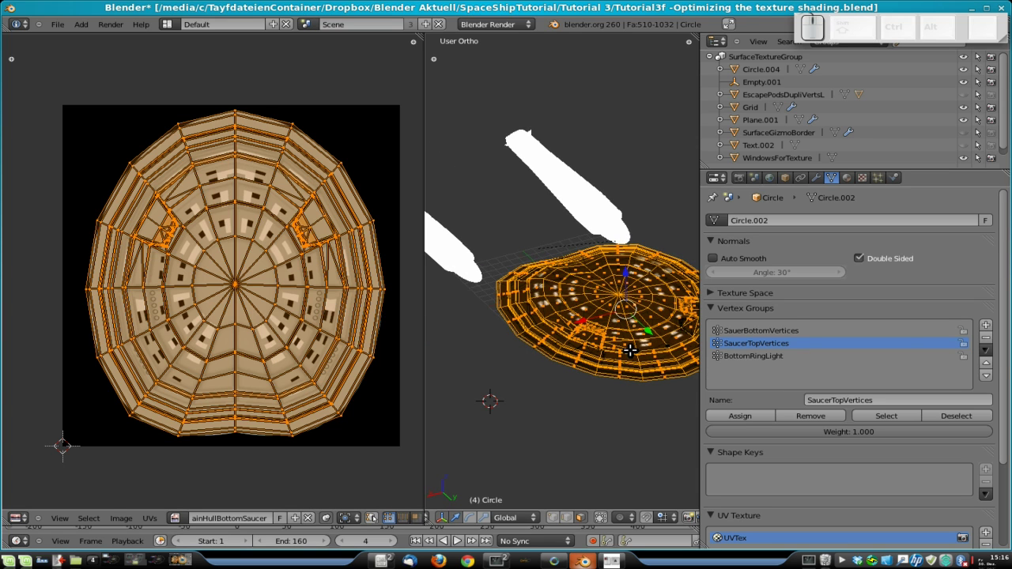
pyautogui.press('h')
pyautogui.moveTo(672, 308); pyautogui.dragTo(612, 222, button='middle')
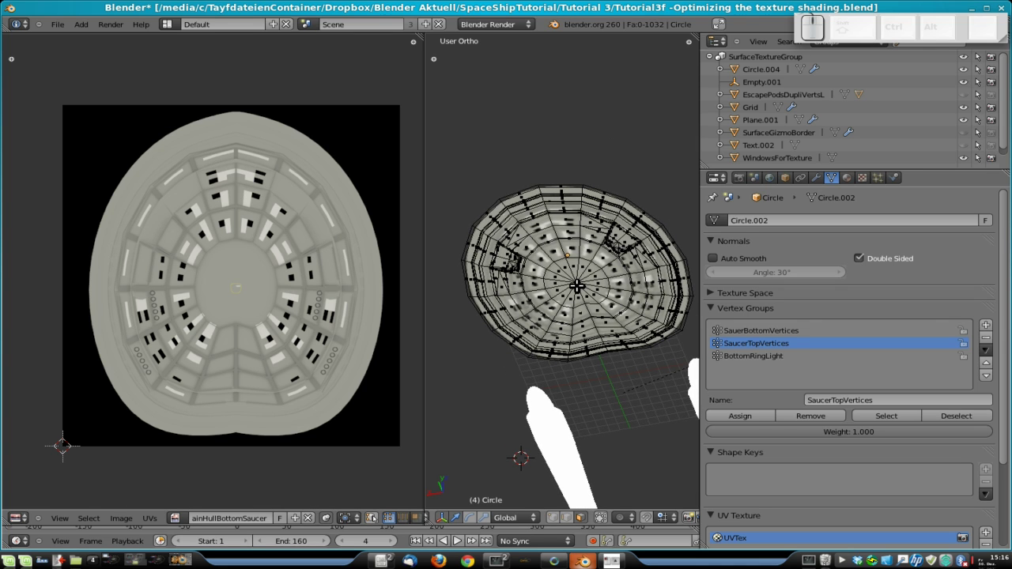
# Step: Select all remaining visible saucer faces and assign them to the SauerBottomVertices vertex group
pyautogui.press('a')
pyautogui.press('a')
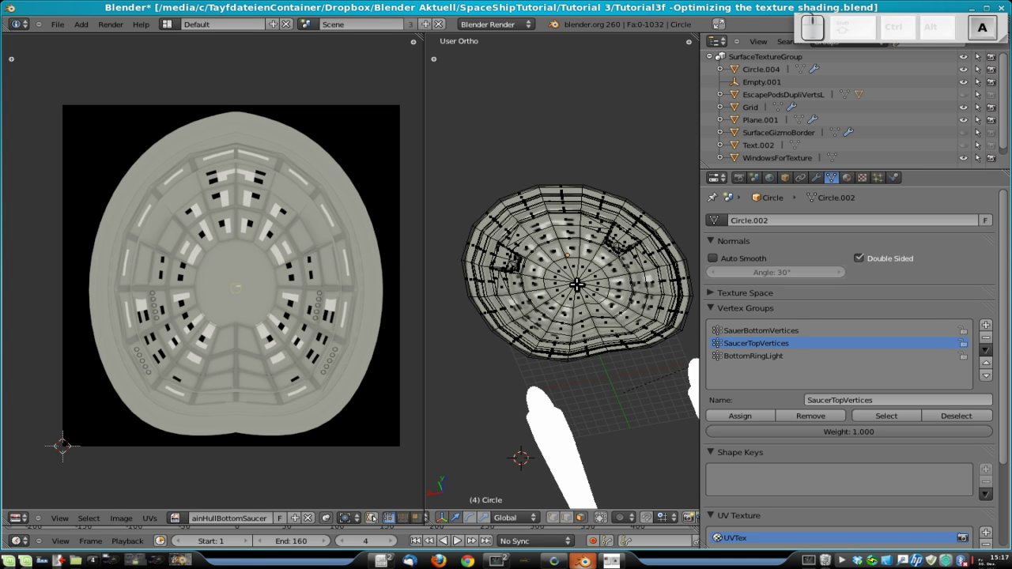
pyautogui.press('a')
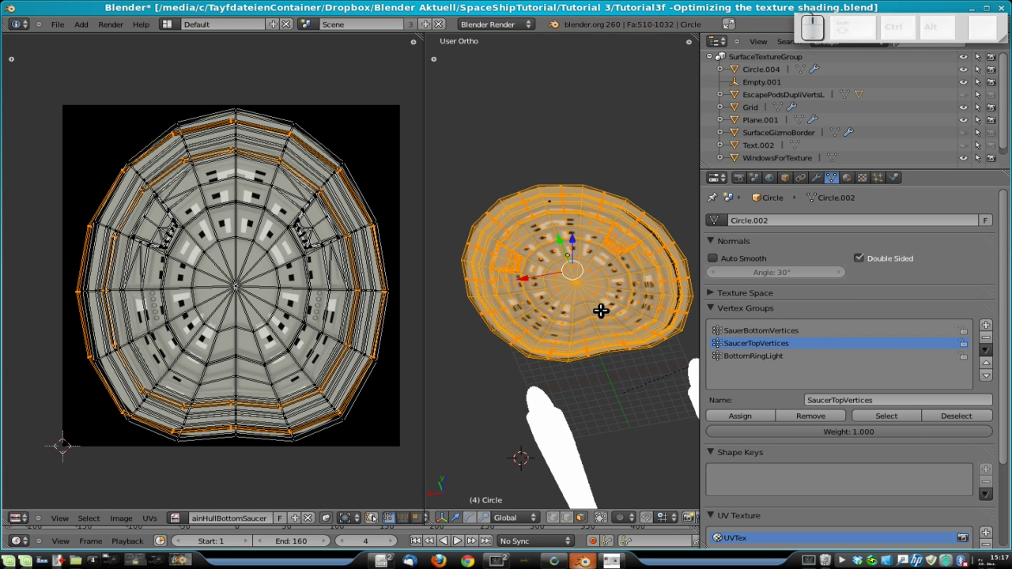
pyautogui.click(779, 333)
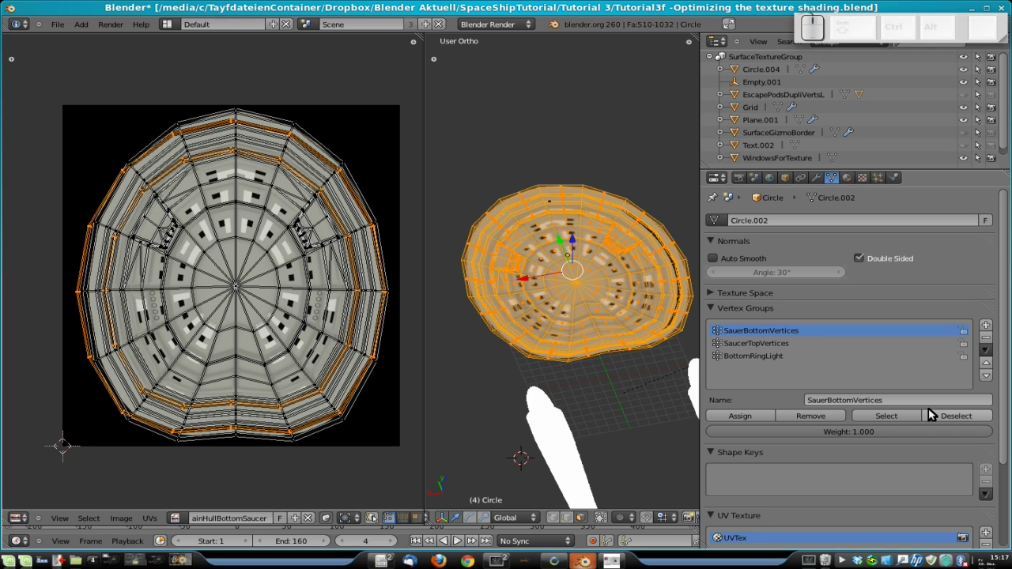
pyautogui.click(755, 419)
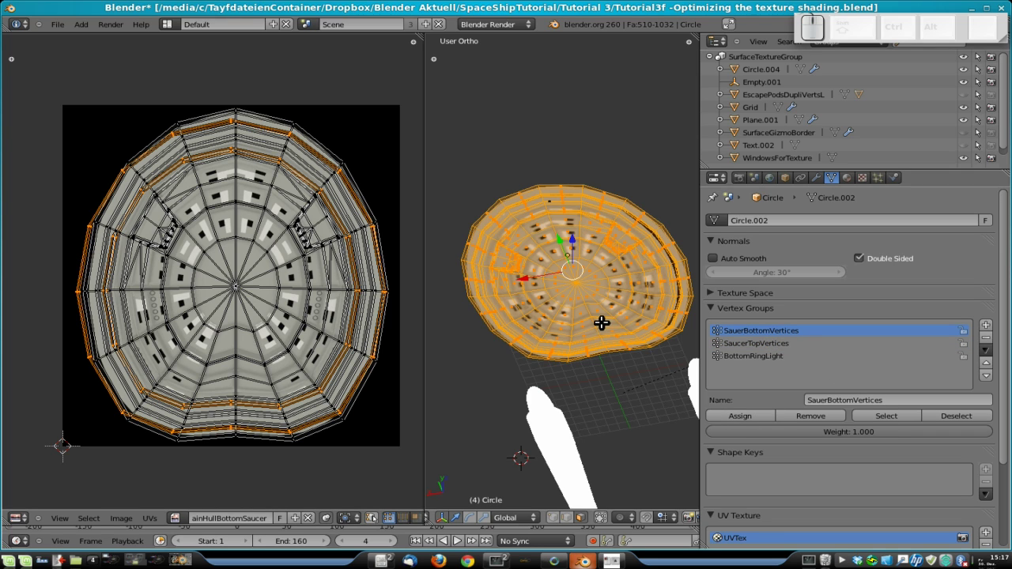
# Step: Reveal the hidden top faces and check the SauerBottomVertices group by selecting only its faces, then clear the selection
pyautogui.press('a')
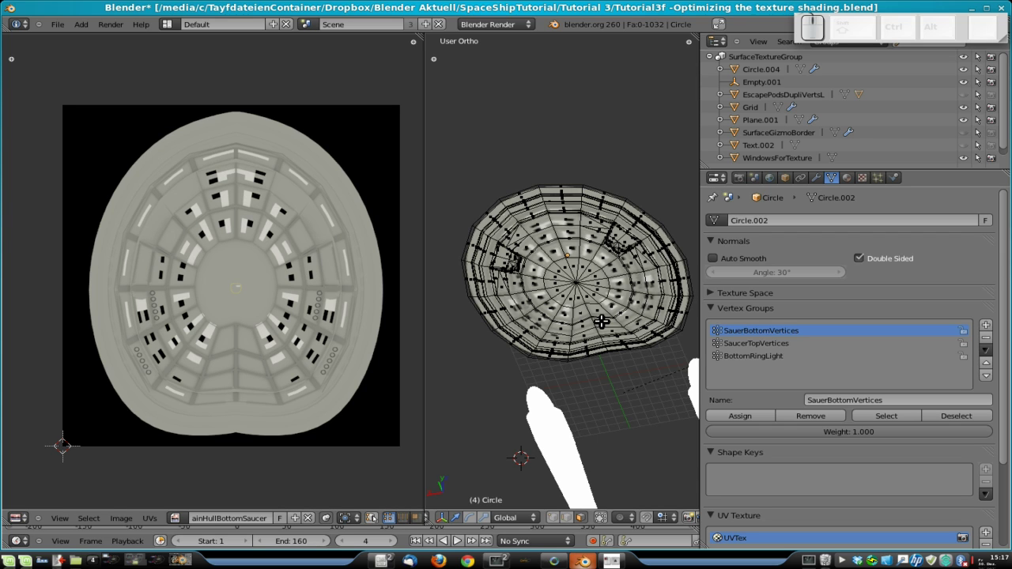
pyautogui.hotkey('alt', 'h')
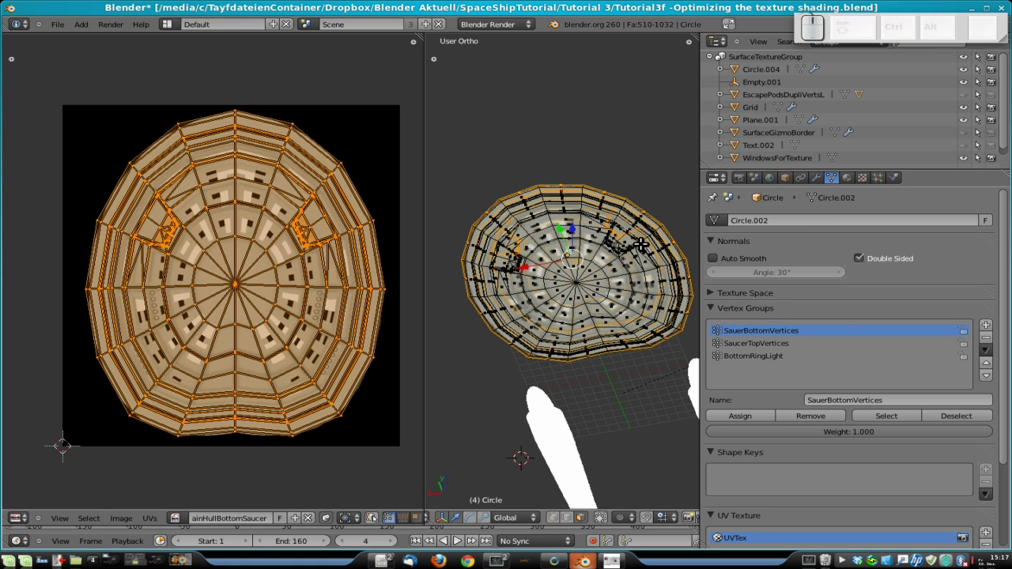
pyautogui.press('a')
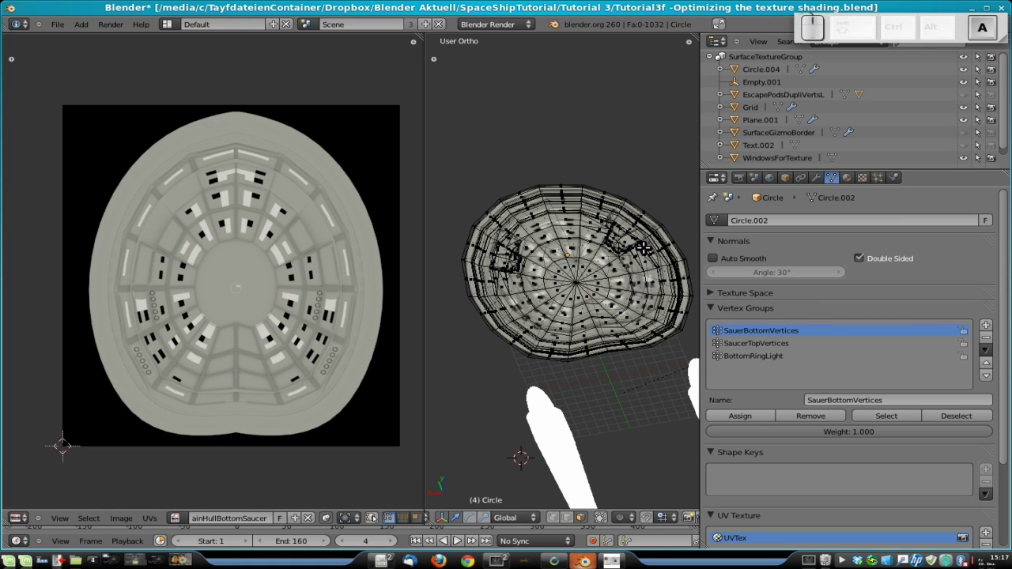
pyautogui.click(886, 416)
pyautogui.moveTo(670, 236); pyautogui.dragTo(632, 300, button='middle')
pyautogui.press('a')
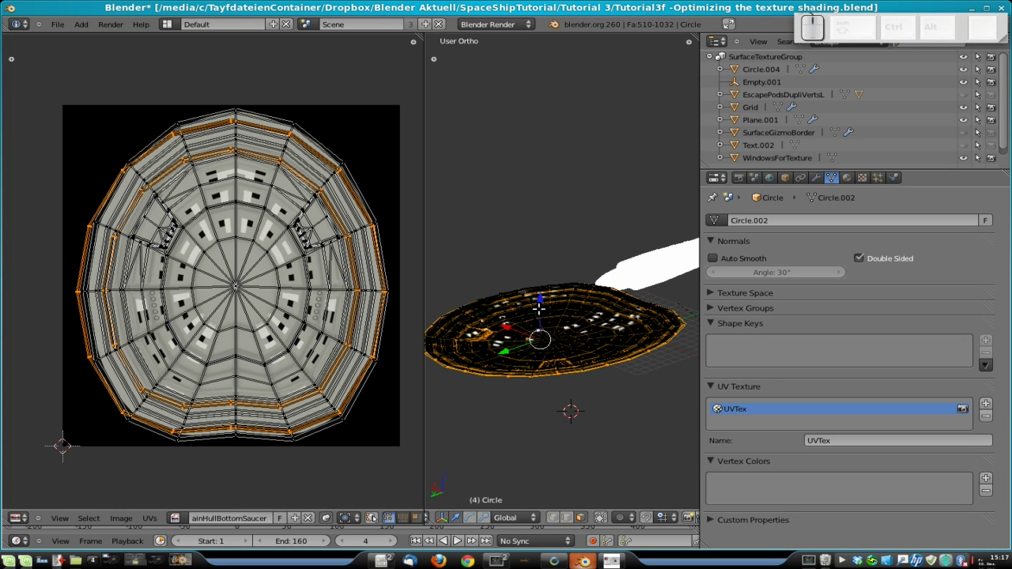
pyautogui.click(719, 308)
pyautogui.press('a')
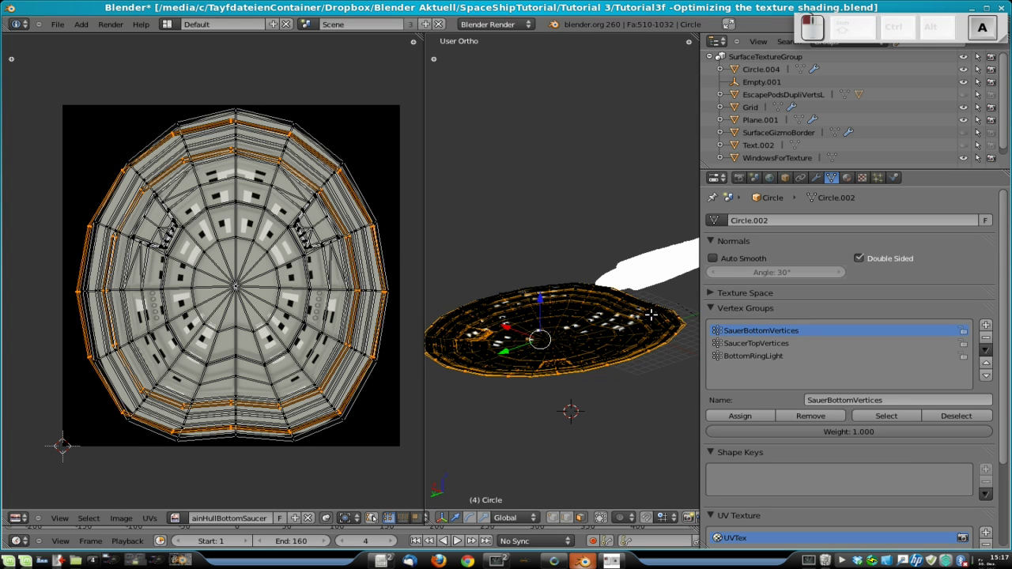
# Step: Check the SaucerTopVertices group by selecting its faces, and deselect everything again
pyautogui.click(758, 344)
pyautogui.click(886, 416)
pyautogui.moveTo(605, 348); pyautogui.dragTo(603, 305, button='middle')
pyautogui.press('a')
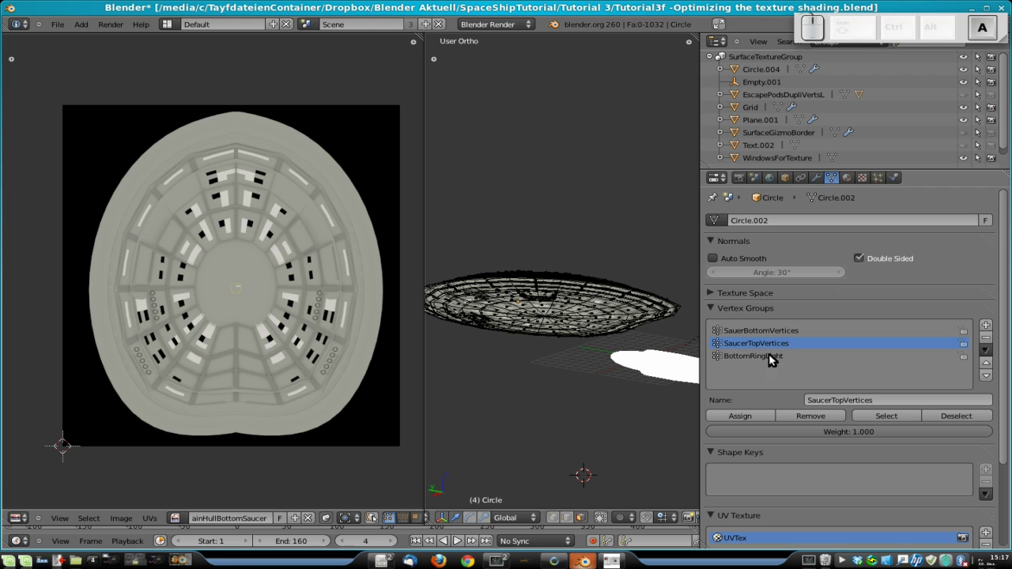
# Step: Select the SauerBottomVertices faces and project their UVs from the bottom view
pyautogui.click(766, 330)
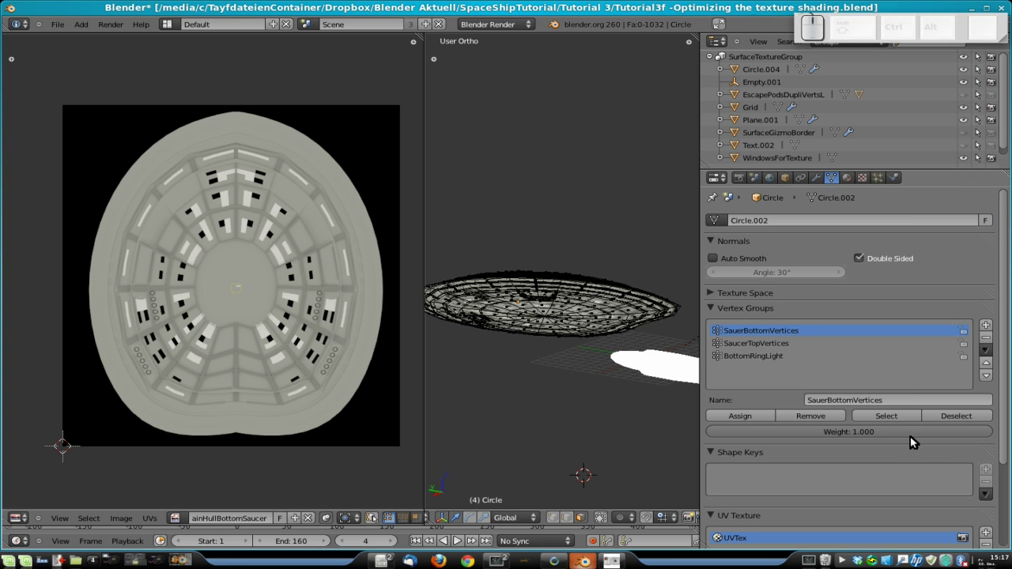
pyautogui.click(886, 416)
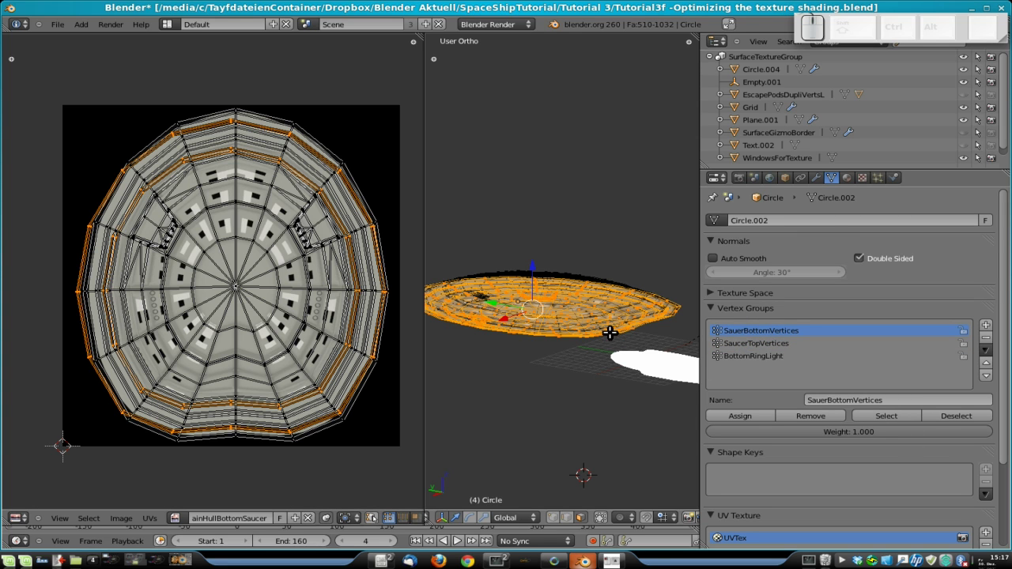
pyautogui.press('ctrl+KP_7')
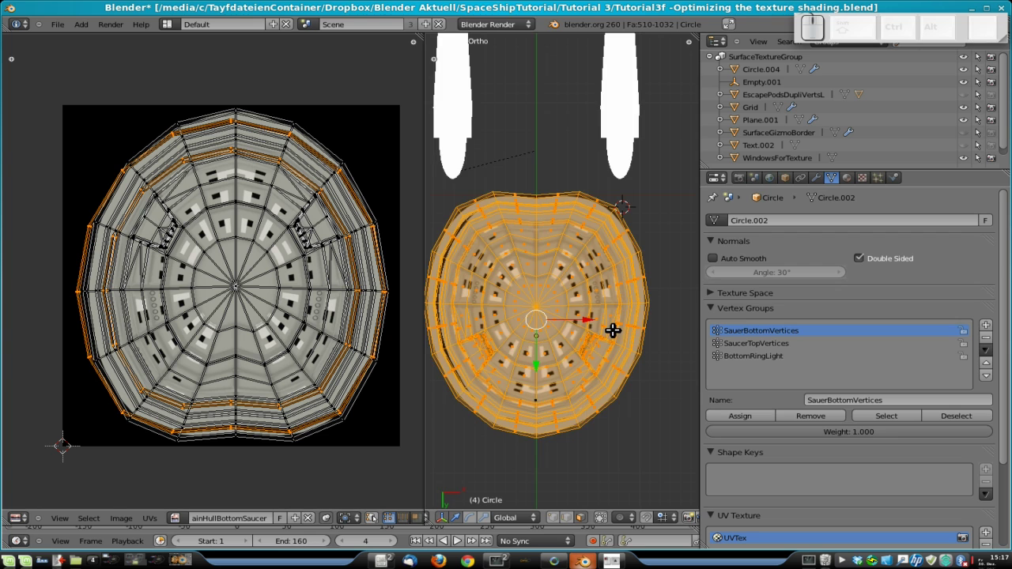
pyautogui.press('u')
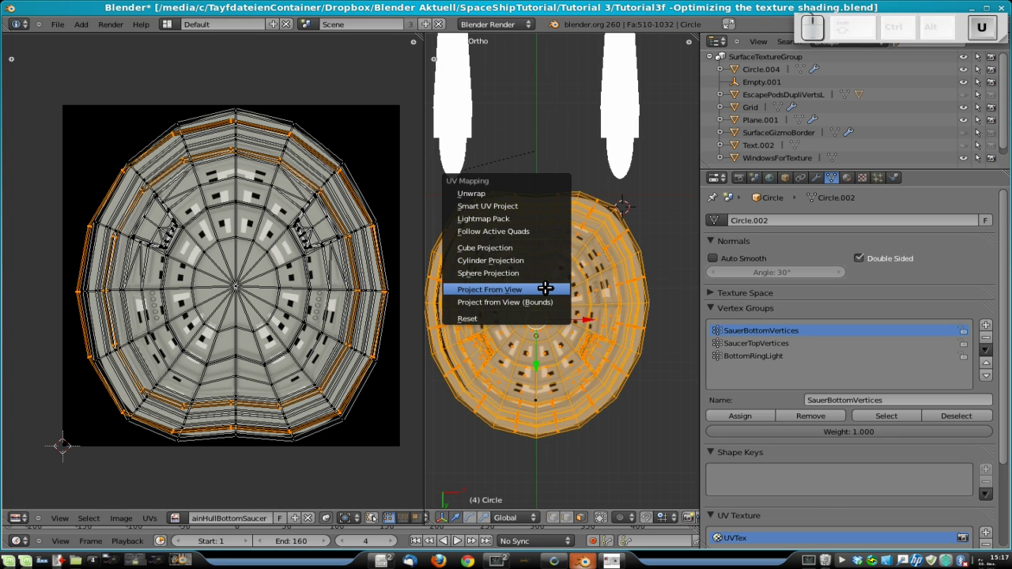
pyautogui.click(546, 290)
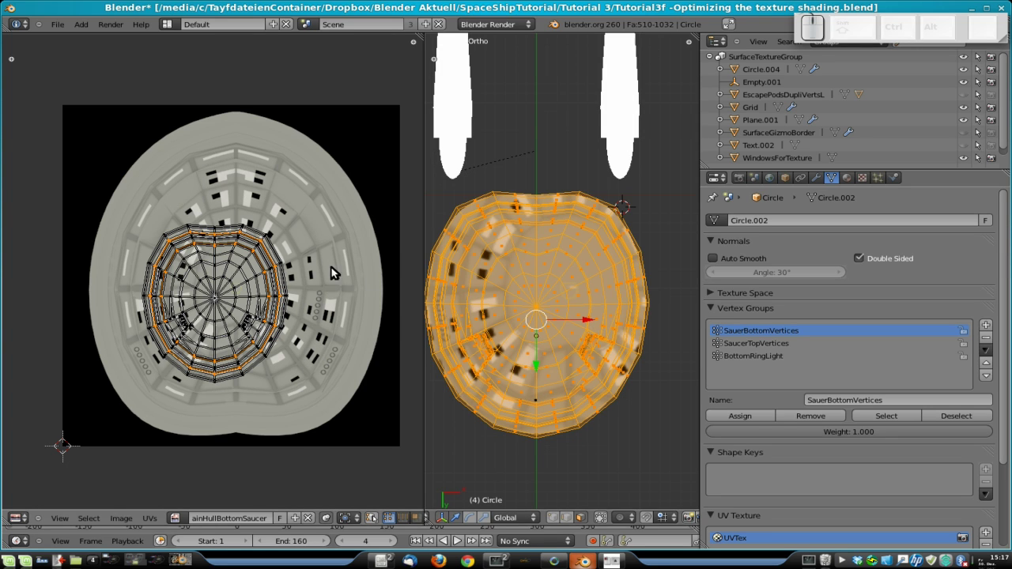
# Step: Select the whole projected UV layout and rotate it by 180 degrees
pyautogui.press('a')
pyautogui.press('a')
pyautogui.press('r')
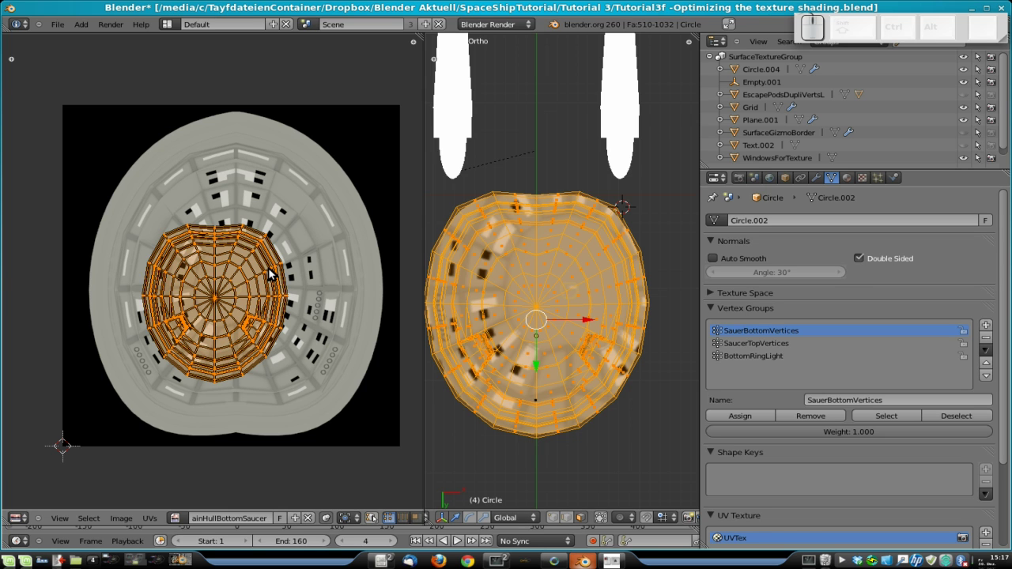
pyautogui.press('1')
pyautogui.press('8')
pyautogui.press('0')
pyautogui.press('Return')
# Step: Move the UV layout to the centre of the saucer image and scale it up to nearly fill the saucer outline
pyautogui.press('g')
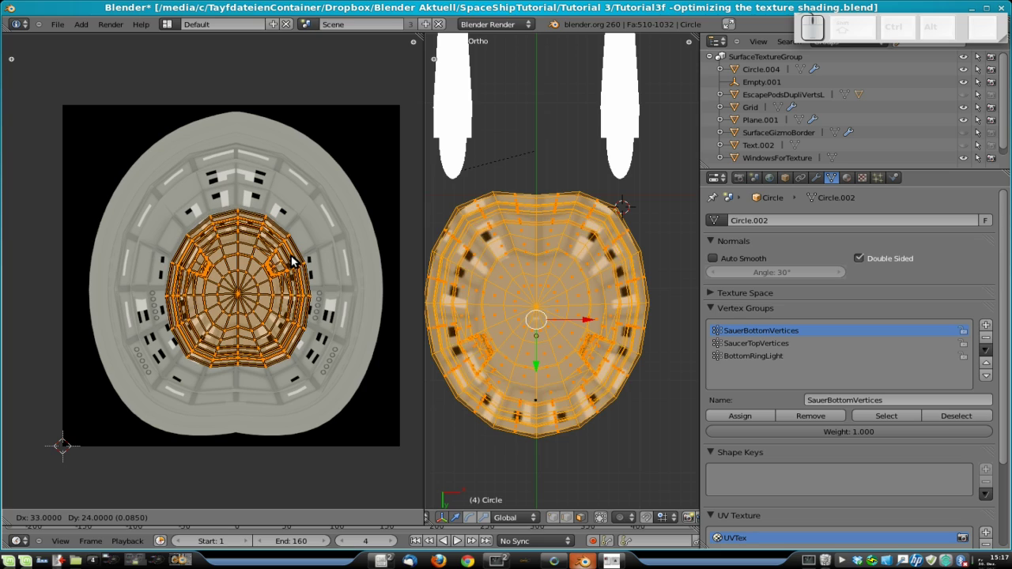
pyautogui.press('Return')
pyautogui.press('s')
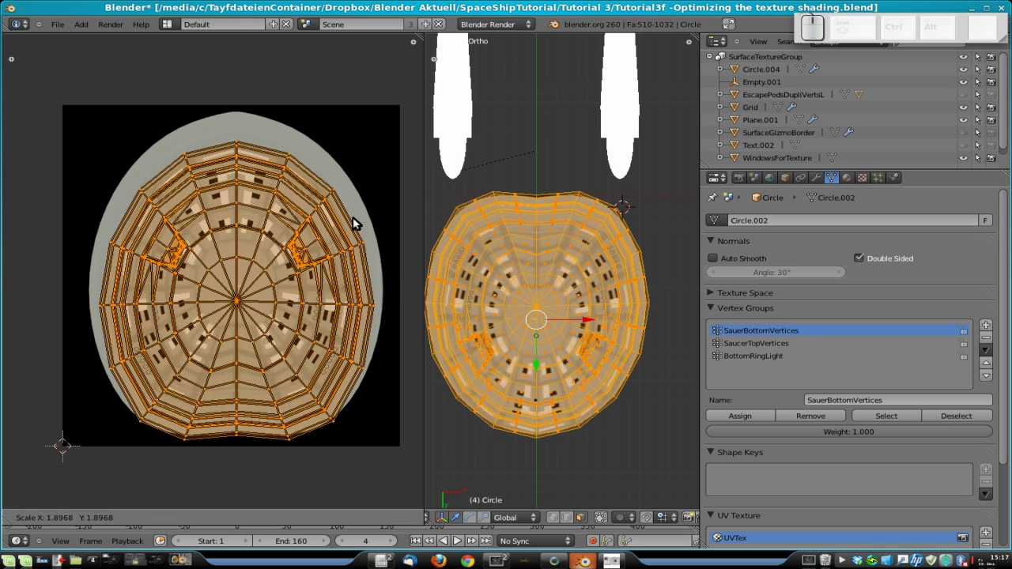
pyautogui.press('Return')
# Step: Move the UV layout about 0.04 upward along Y, fine-tune its position, and inspect the textured saucer in Object Mode
pyautogui.press('g')
pyautogui.press('y')
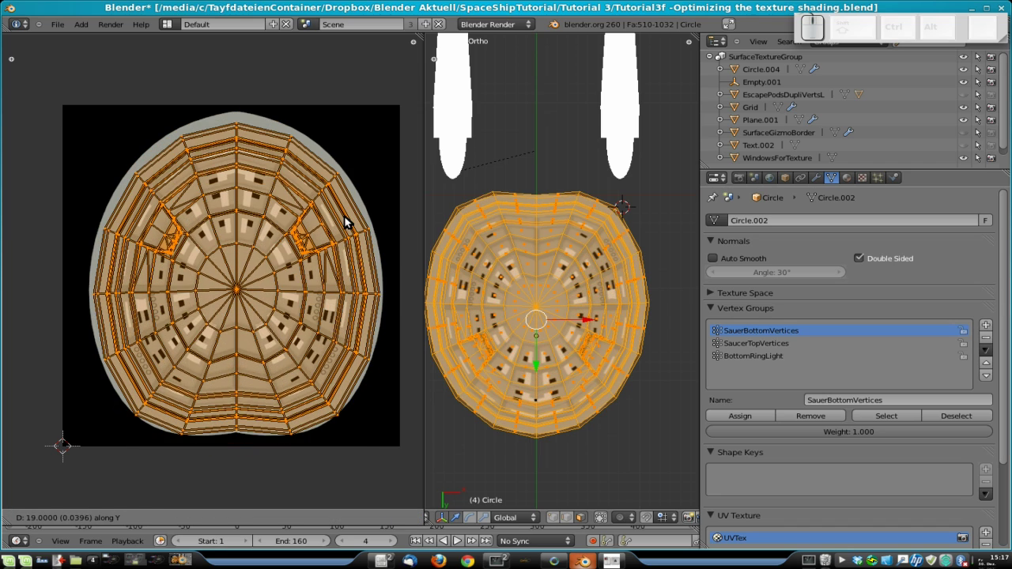
pyautogui.press('Return')
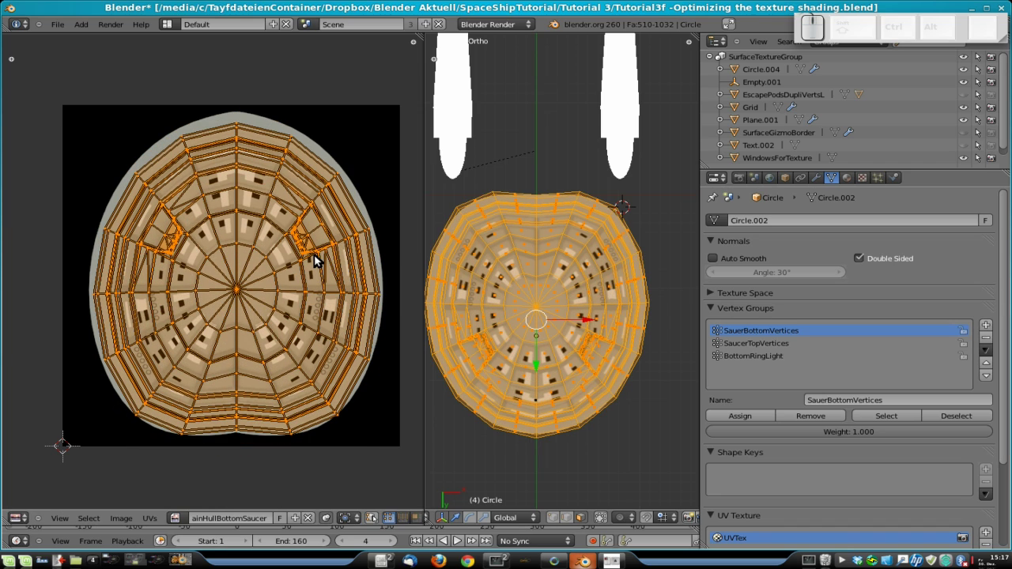
pyautogui.press('g')
pyautogui.press('Return')
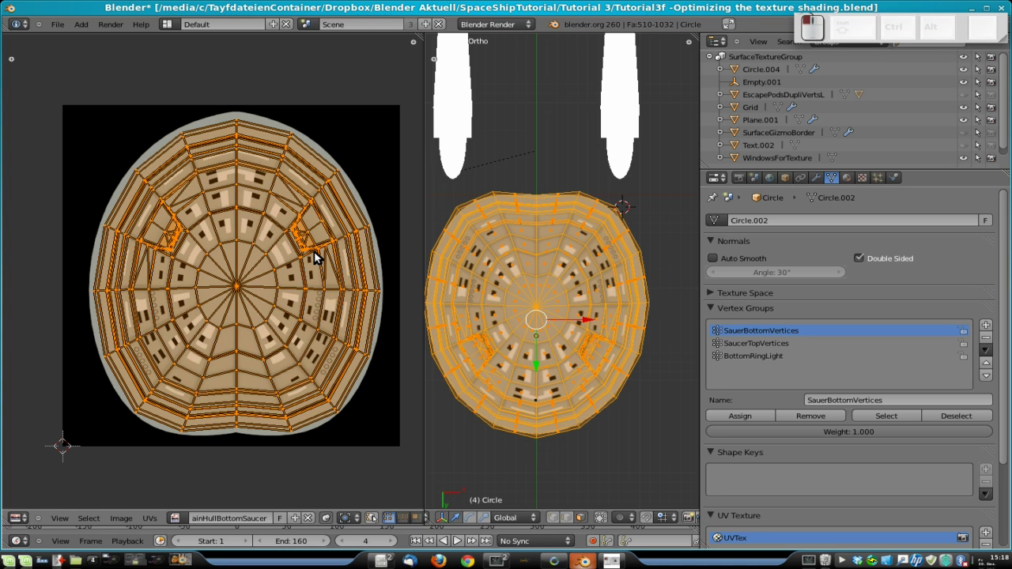
pyautogui.press('Tab')
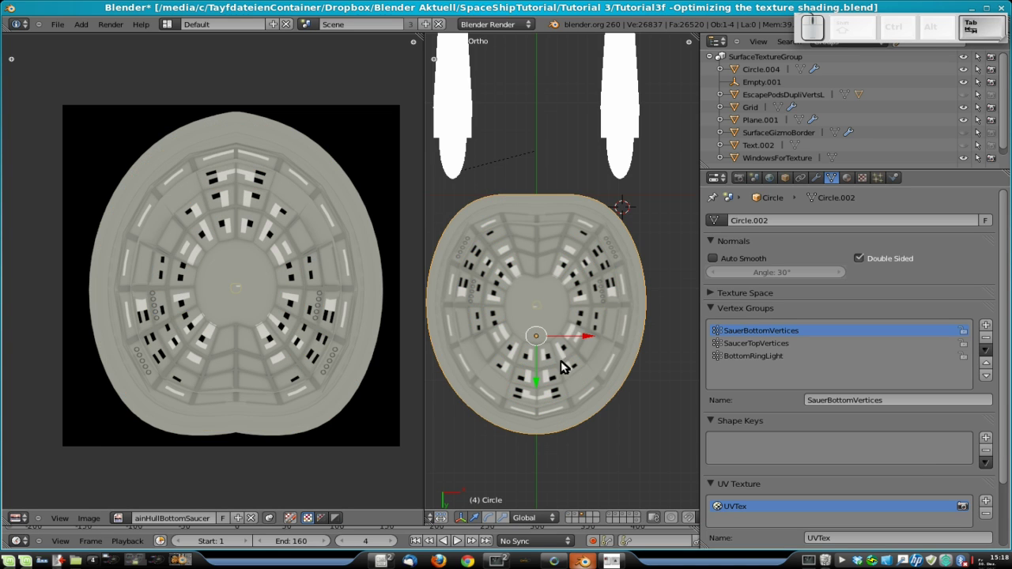
pyautogui.moveTo(526, 247); pyautogui.dragTo(414, 380, button='middle')
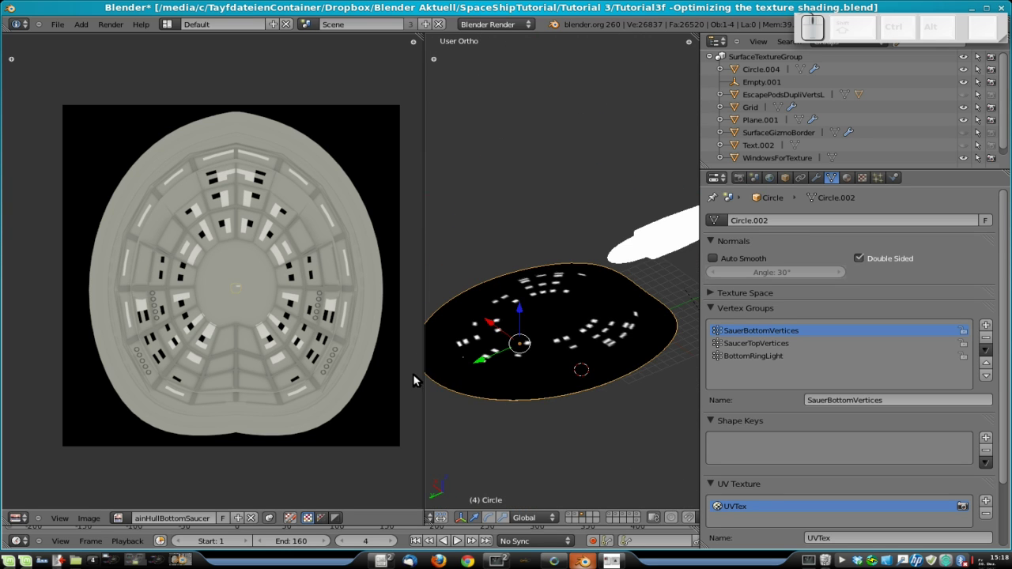
# Step: Select only the SaucerTopVertices faces in Edit Mode and assign the MainHullUpperSaucerSe image to them
pyautogui.press('Tab')
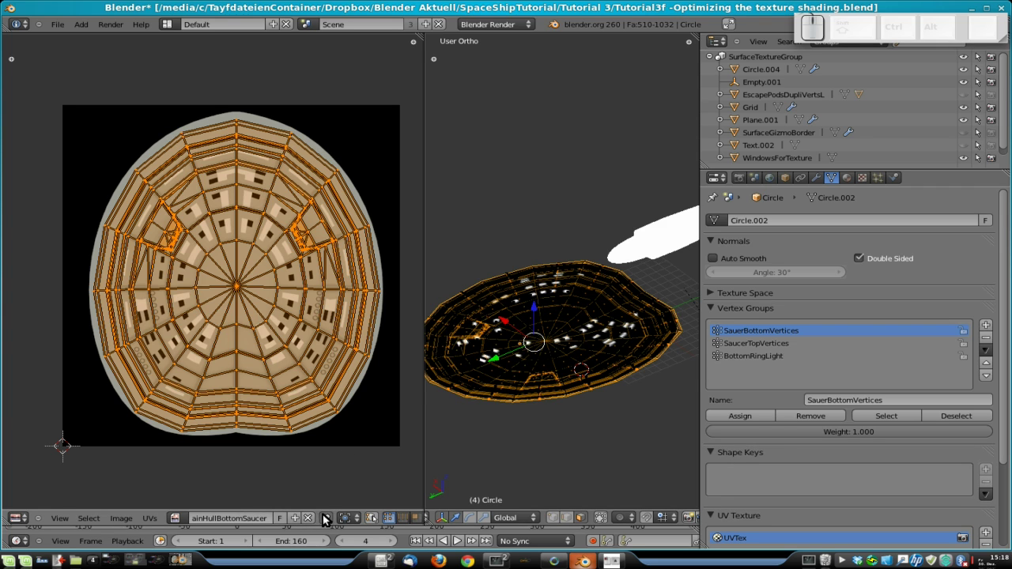
pyautogui.press('a')
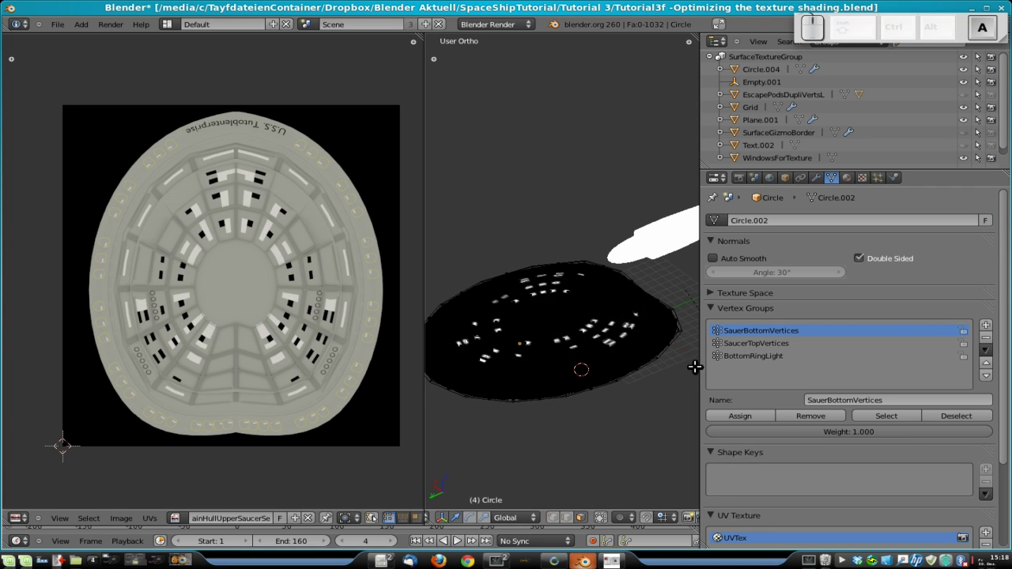
pyautogui.click(758, 343)
pyautogui.click(887, 416)
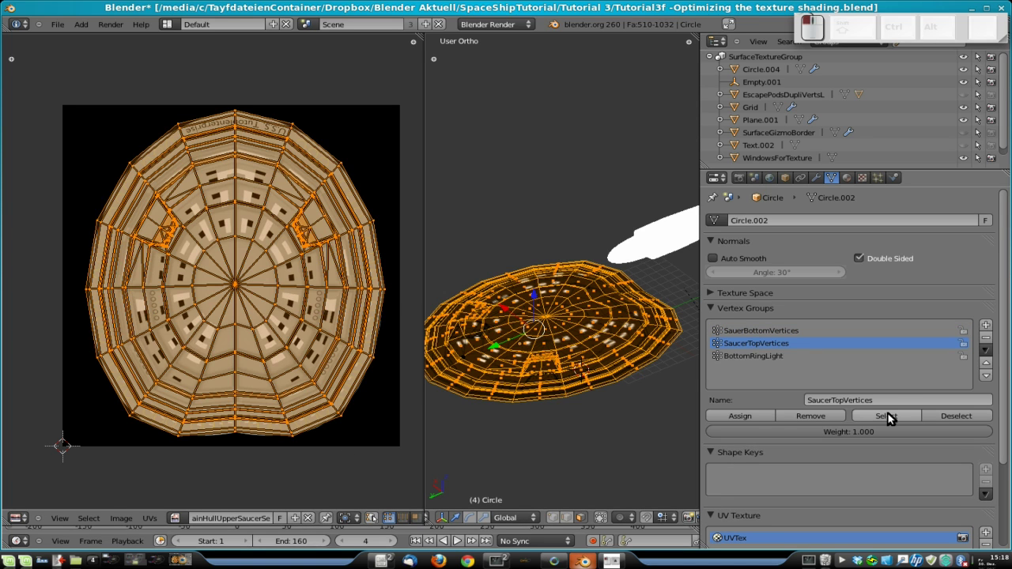
pyautogui.click(175, 518)
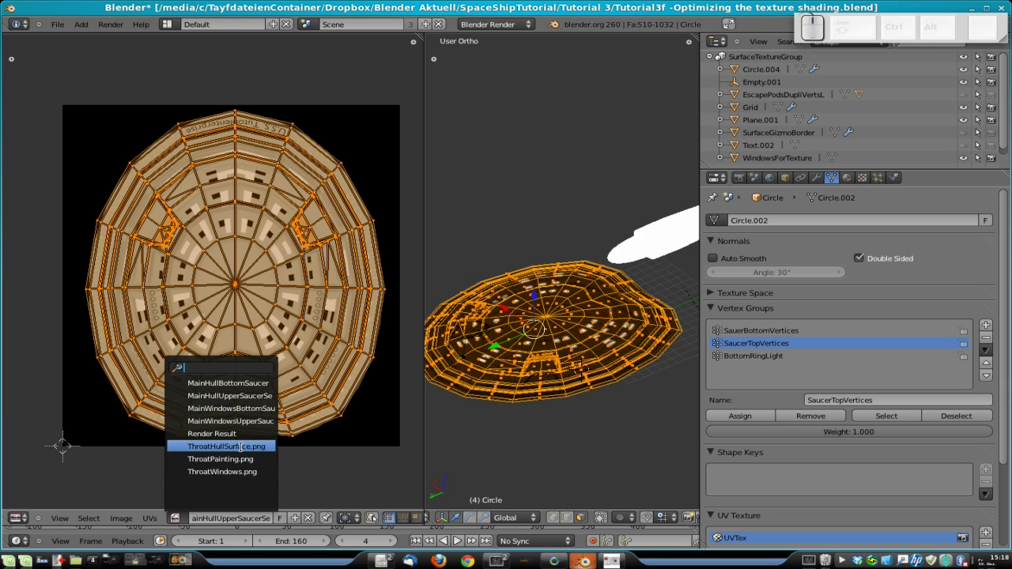
pyautogui.click(248, 396)
# Step: Return to Object Mode, view the textured saucer from the front and save over the existing blend file
pyautogui.press('Tab')
pyautogui.moveTo(544, 386); pyautogui.dragTo(625, 366, button='middle')
pyautogui.hotkey('ctrl', 's')
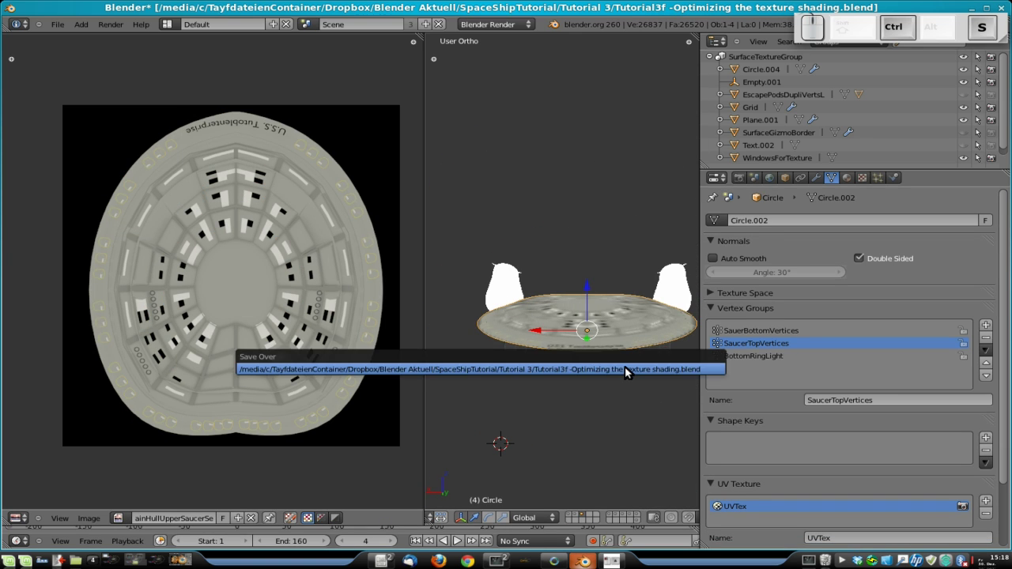
pyautogui.click(624, 370)
# Step: Show only the layer that holds the ship's wedge-shaped throat part
pyautogui.click(612, 516)
pyautogui.click(612, 516)
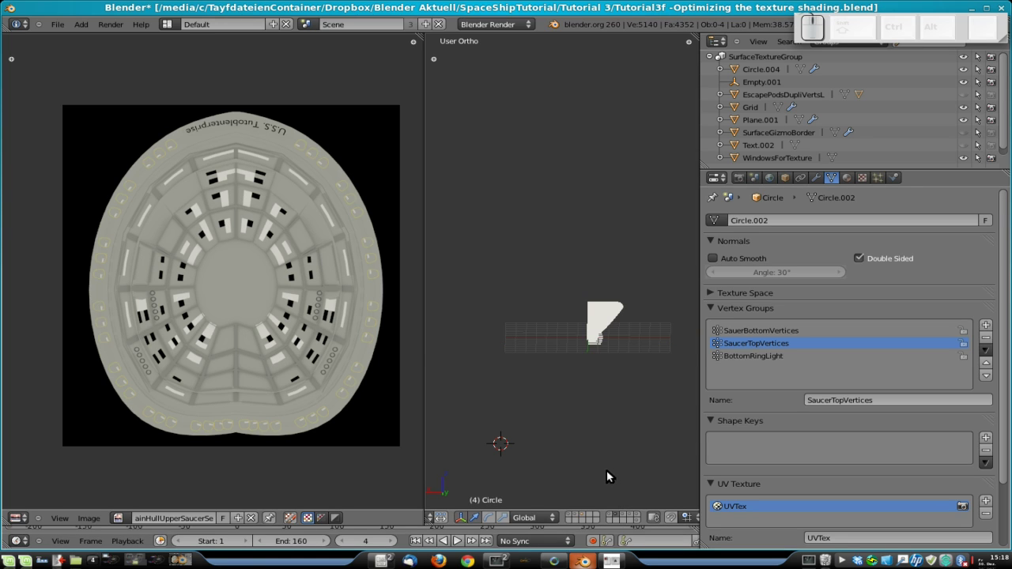
# Step: View the throat part from the right in a widened 3D view with Solid viewport shading
pyautogui.press('KP_3')
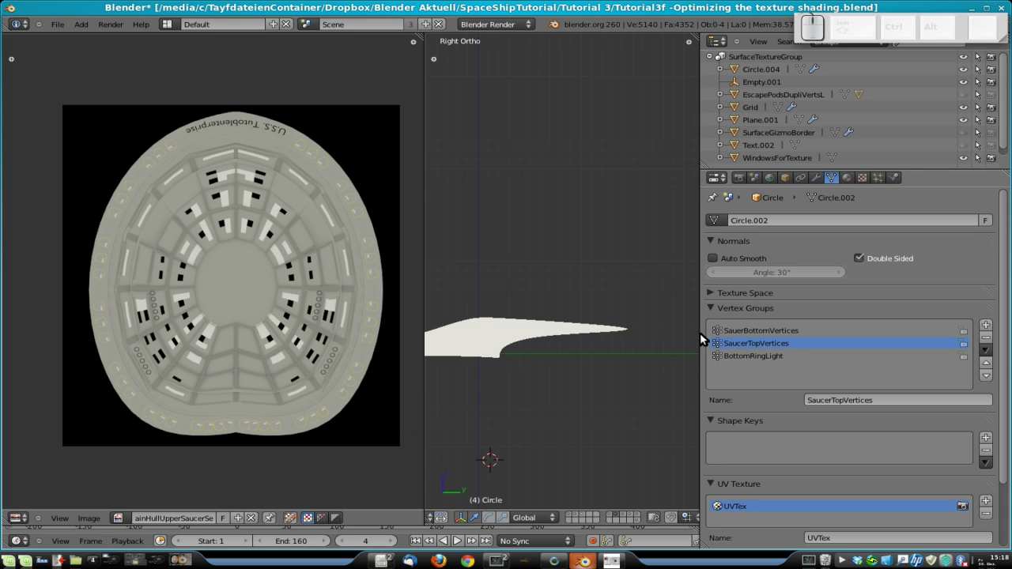
pyautogui.moveTo(699, 334); pyautogui.dragTo(935, 340)
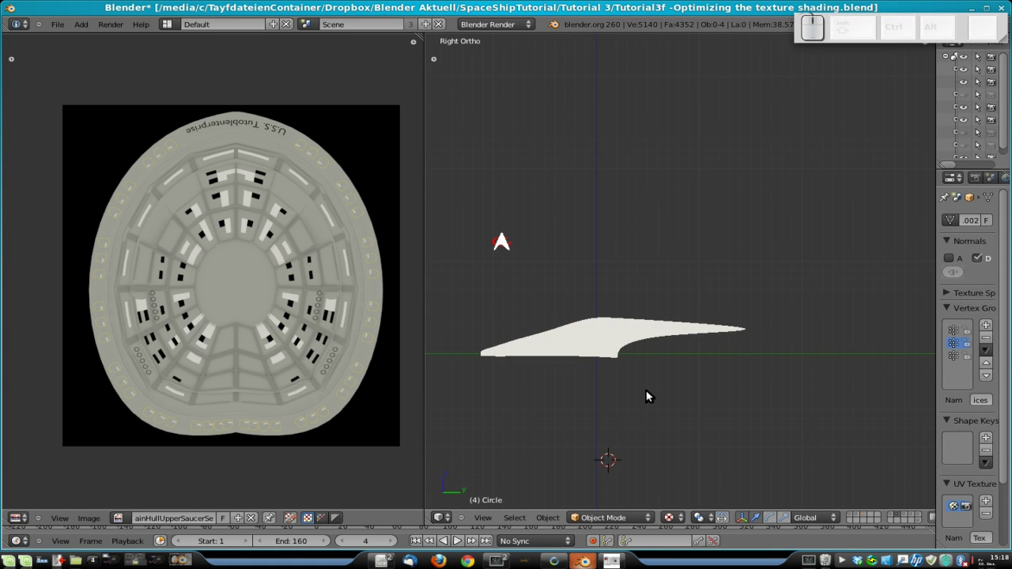
pyautogui.click(669, 518)
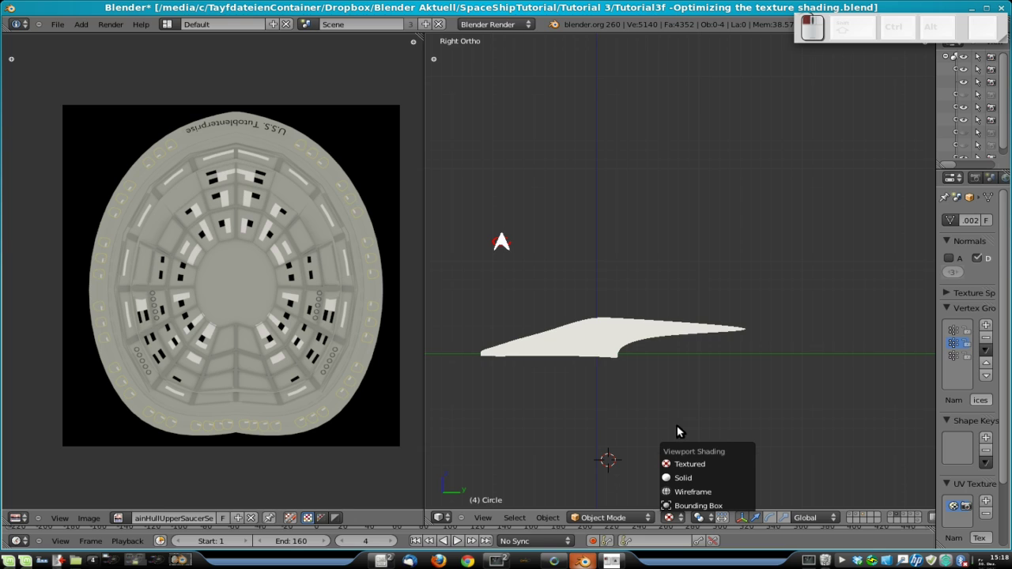
pyautogui.click(692, 477)
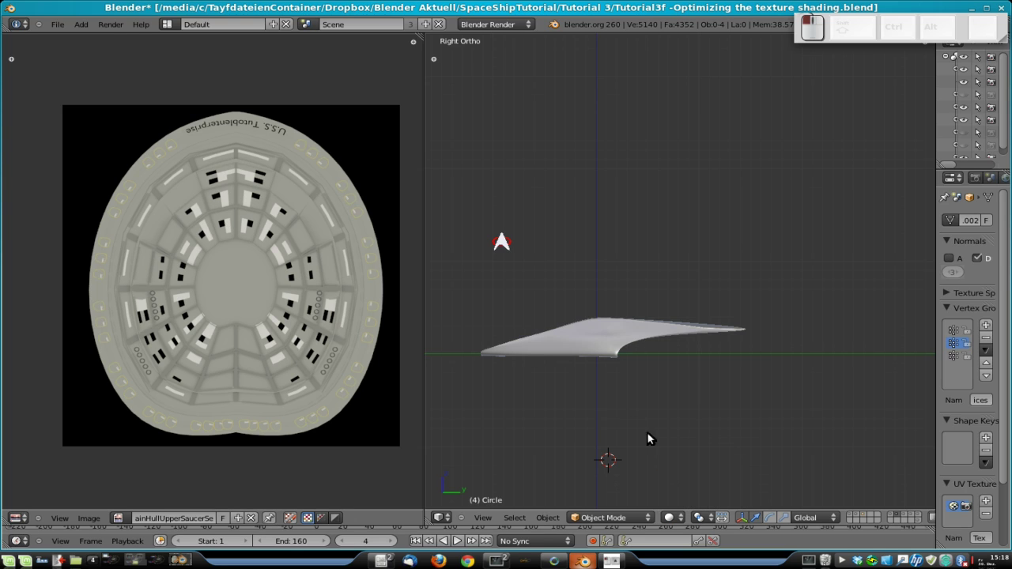
# Step: Show only the layer holding the texture camera and examine it from the left side
pyautogui.click(892, 515)
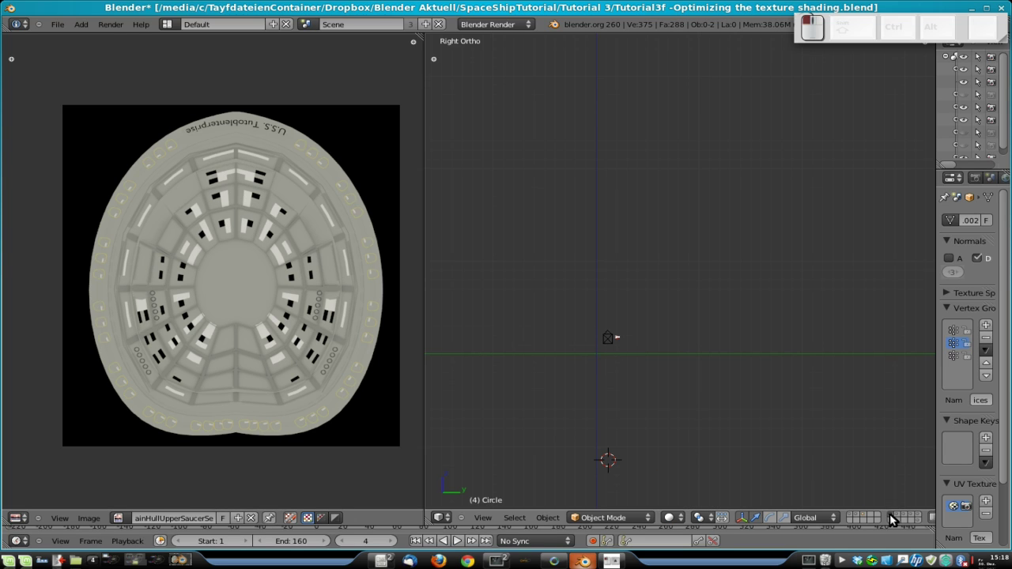
pyautogui.scroll(3, 581, 392)
pyautogui.keyDown('shift'); pyautogui.moveTo(577, 412); pyautogui.dragTo(680, 346, button='middle'); pyautogui.keyUp('shift')
pyautogui.press('ctrl+KP_3')
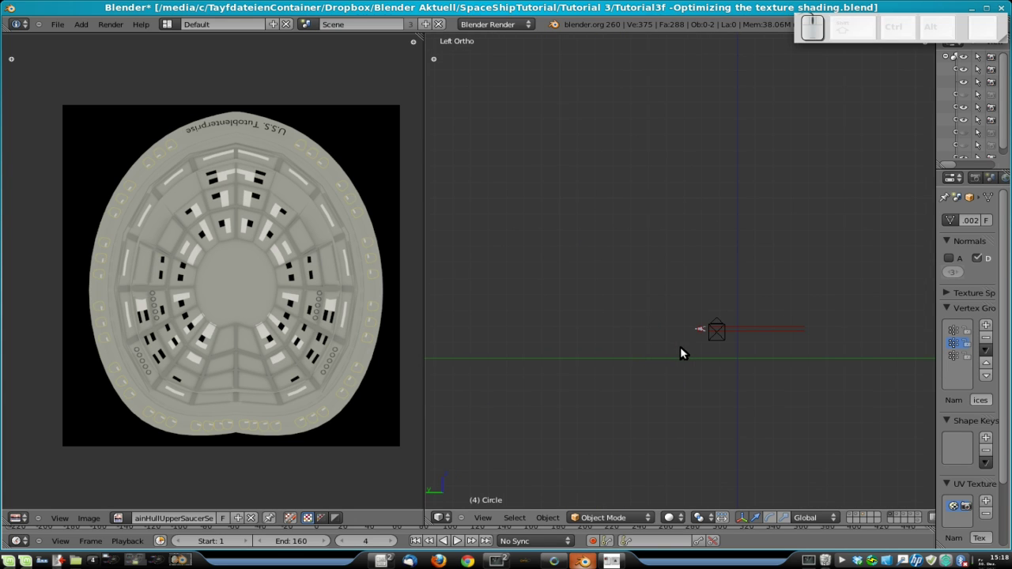
pyautogui.scroll(3, 700, 341)
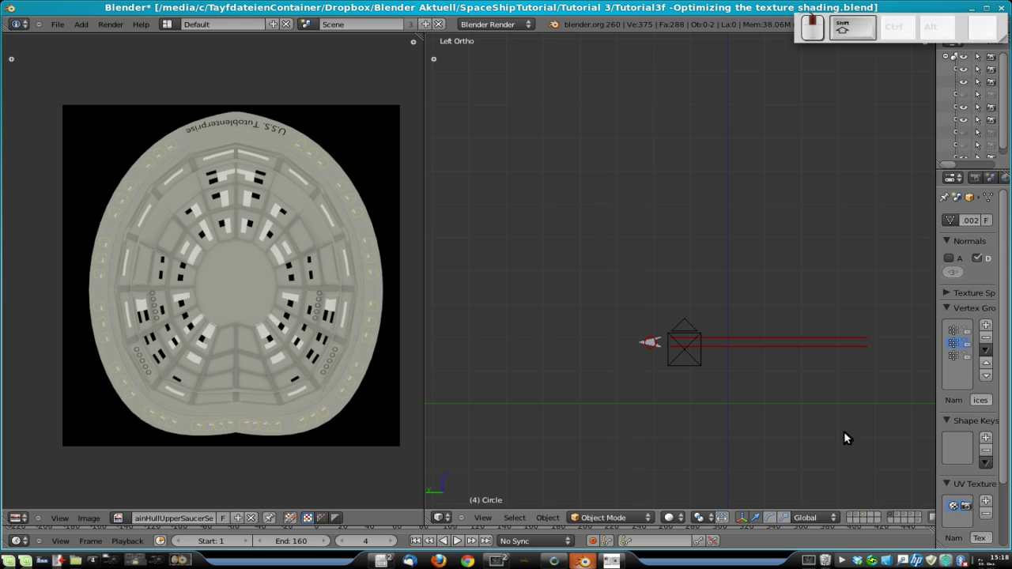
# Step: Examine the neighbouring hull layers and identify the throat's dark and light window objects by selecting each in turn
pyautogui.click(899, 518)
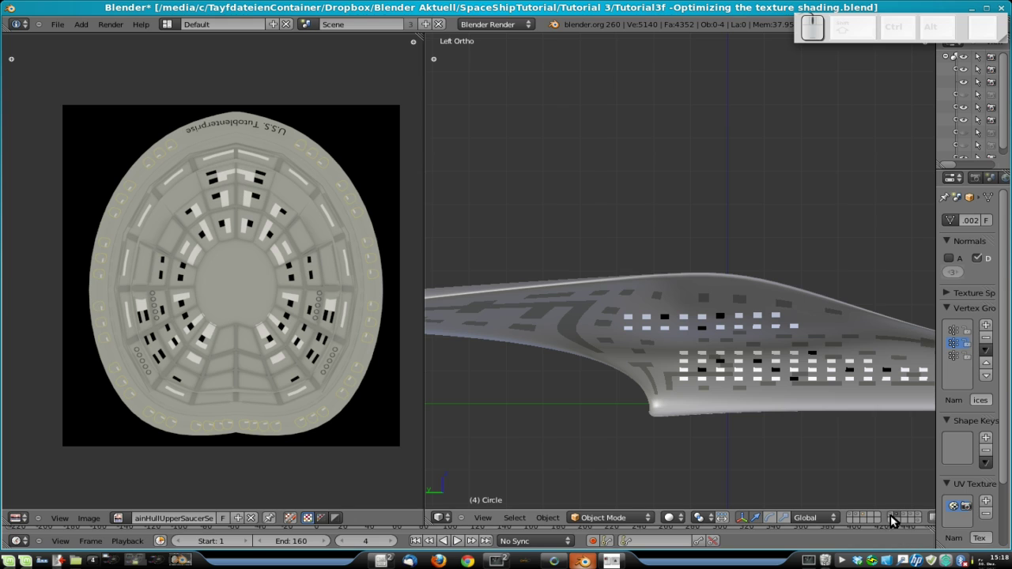
pyautogui.click(905, 514)
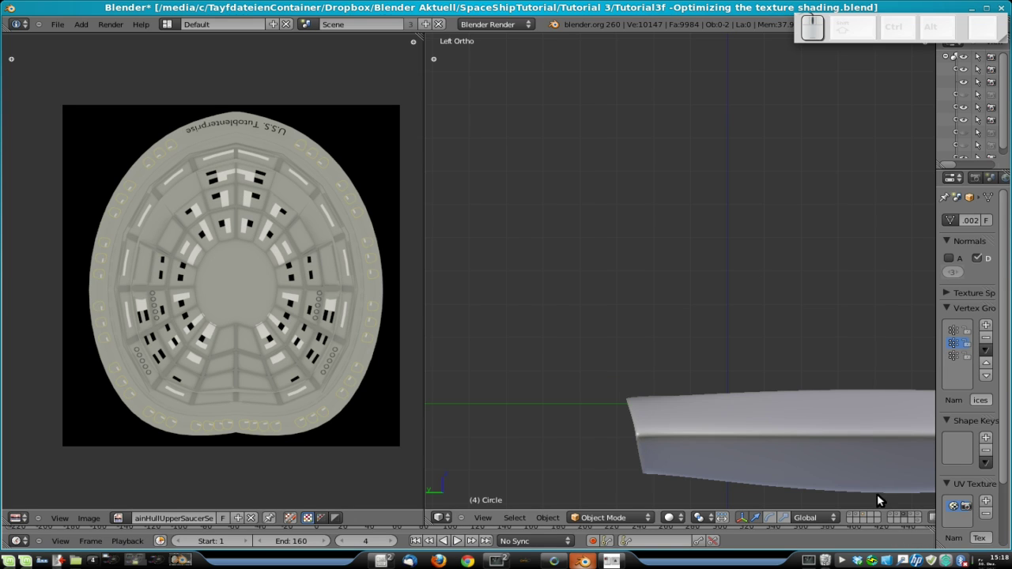
pyautogui.scroll(-3, 847, 475)
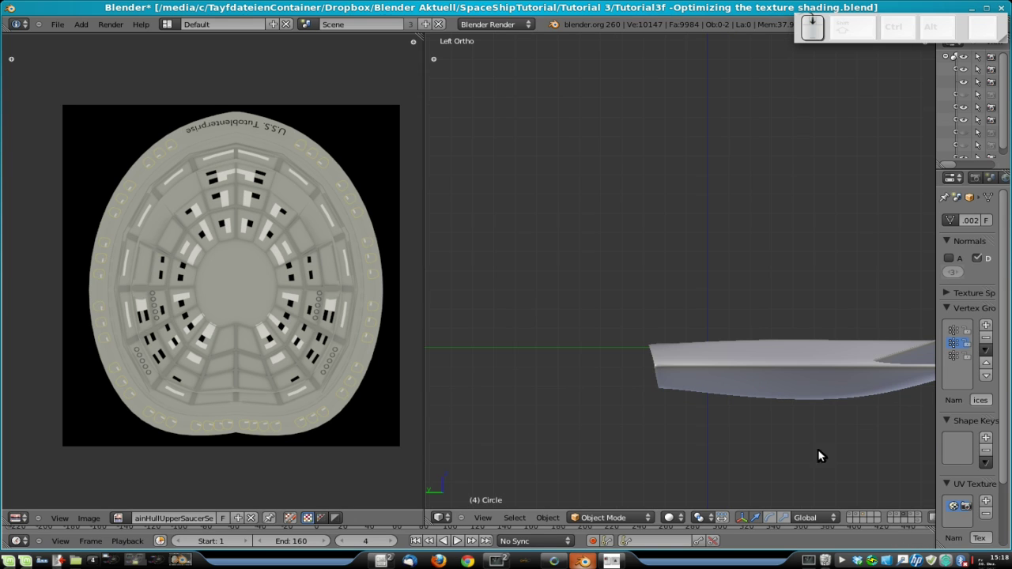
pyautogui.click(896, 518)
pyautogui.rightClick(687, 298)
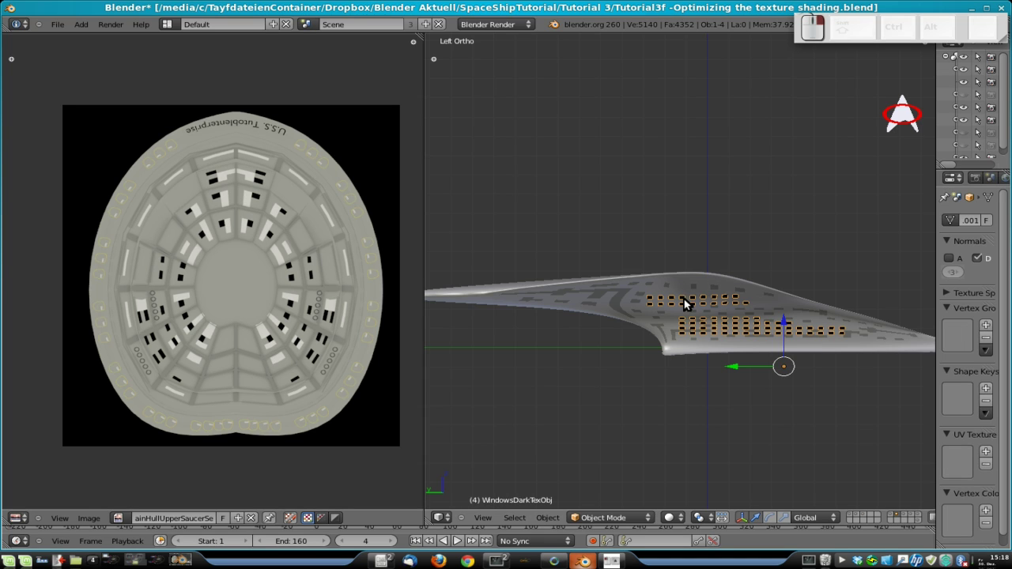
pyautogui.rightClick(681, 306)
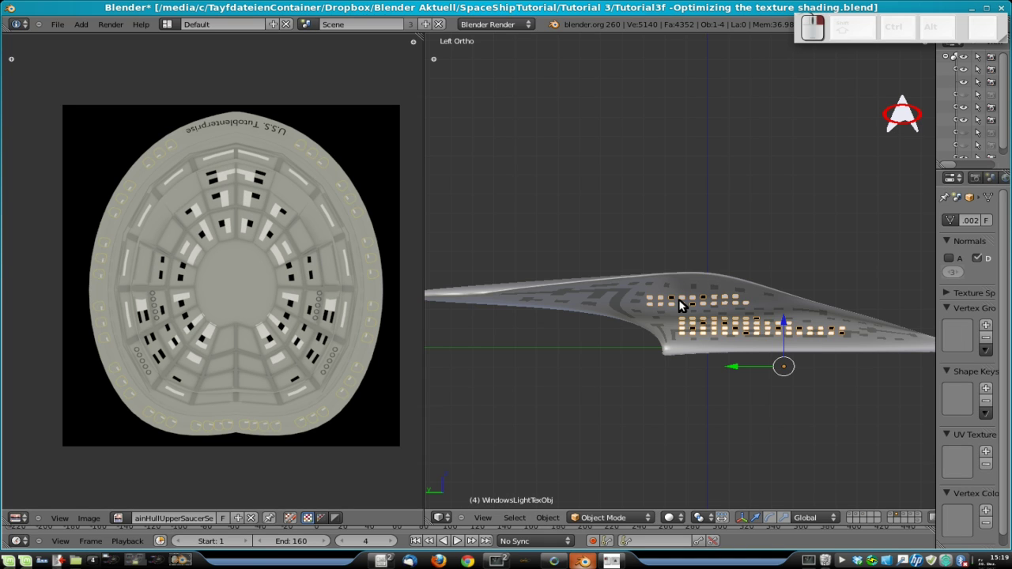
pyautogui.scroll(-8, 736, 333)
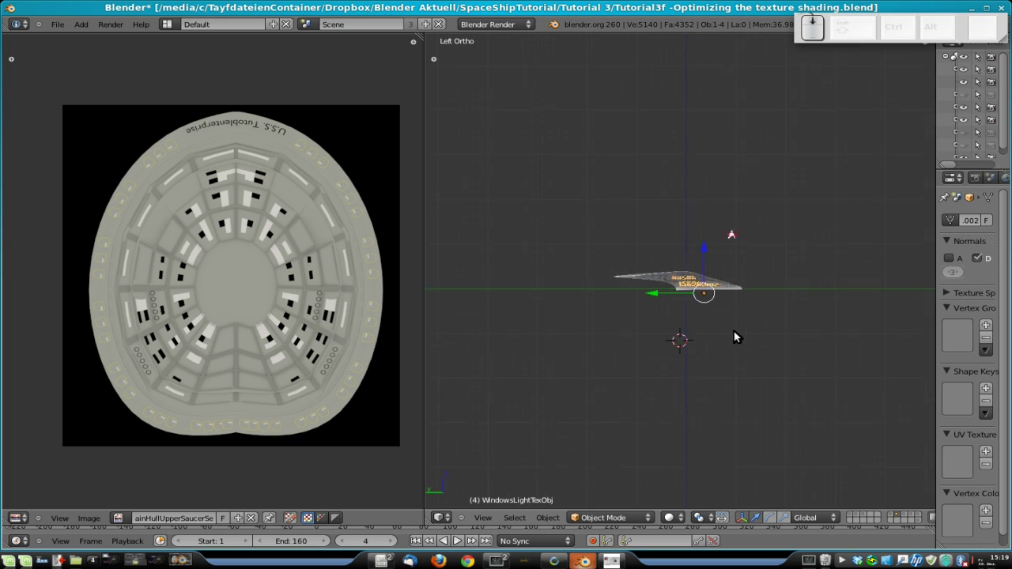
# Step: Show the camera layer again, select the throat texture camera and rename its camera data to CamTexThroat
pyautogui.click(892, 515)
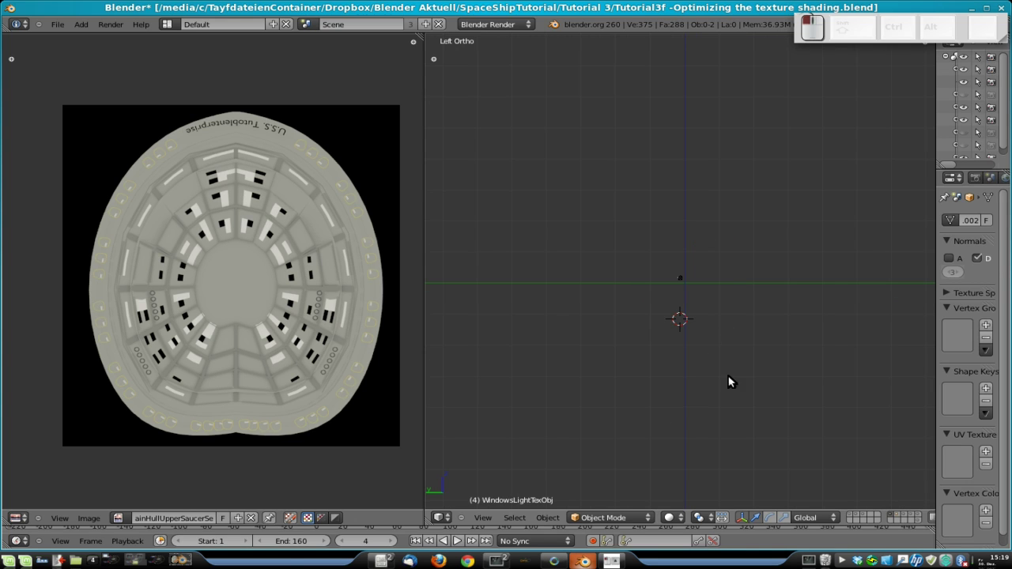
pyautogui.scroll(6, 732, 387)
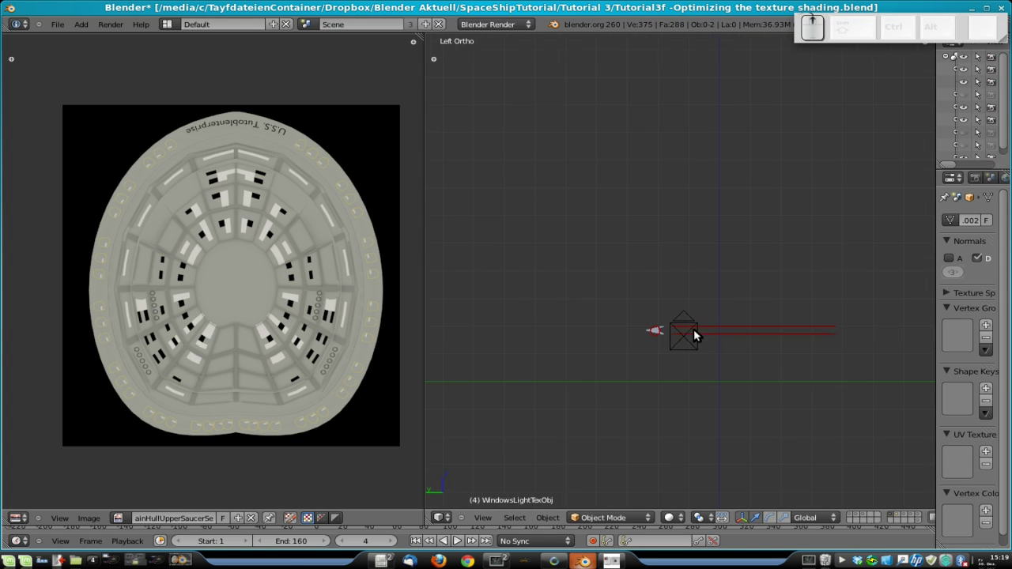
pyautogui.rightClick(693, 334)
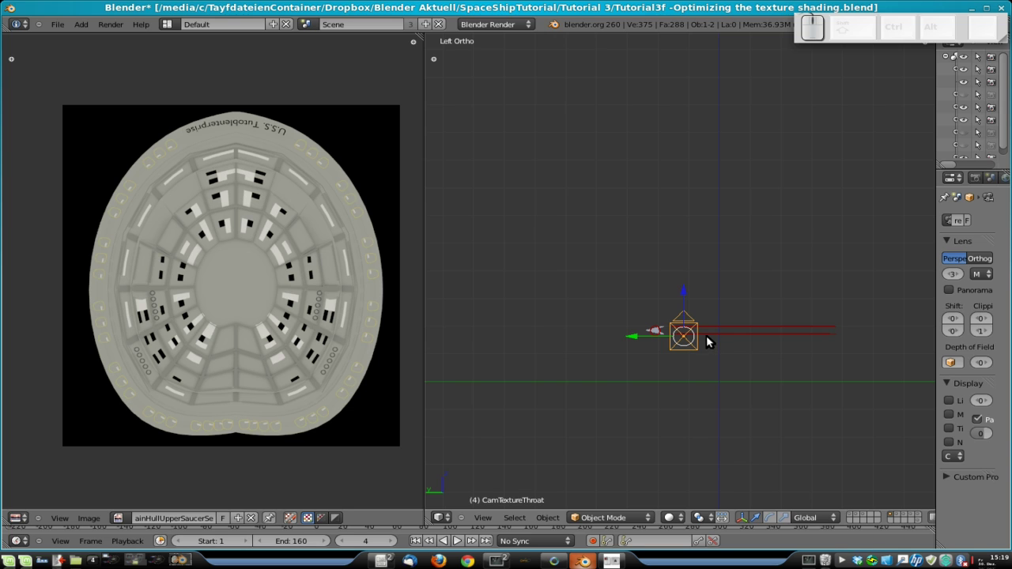
pyautogui.moveTo(935, 249); pyautogui.dragTo(718, 252)
pyautogui.click(827, 220)
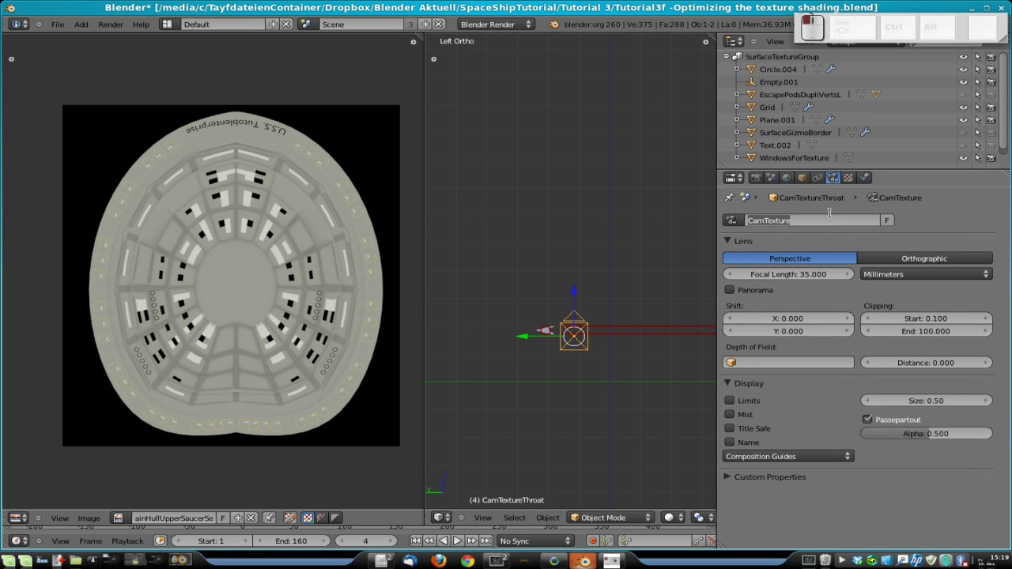
pyautogui.press('BackSpace')
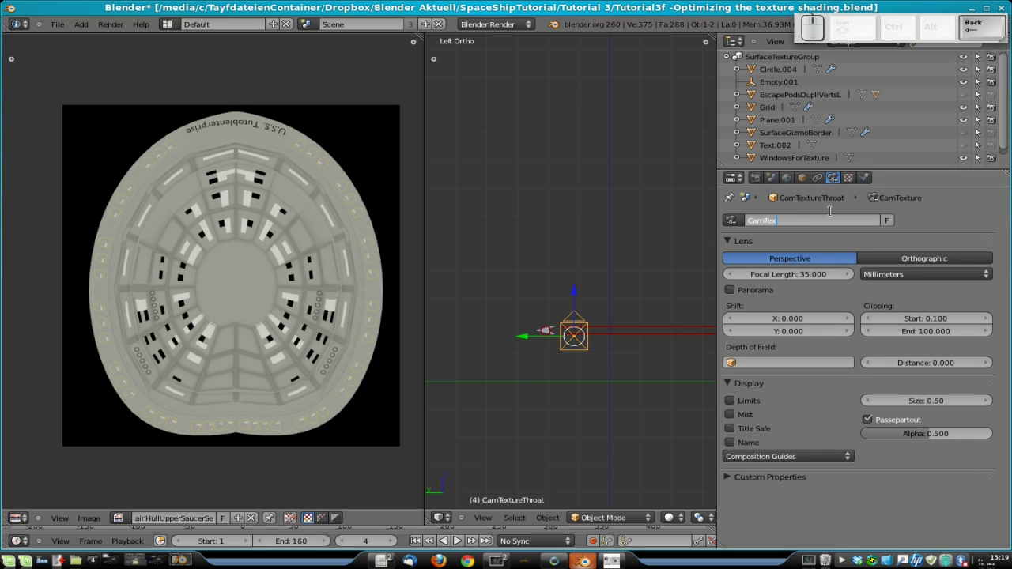
pyautogui.write('T')
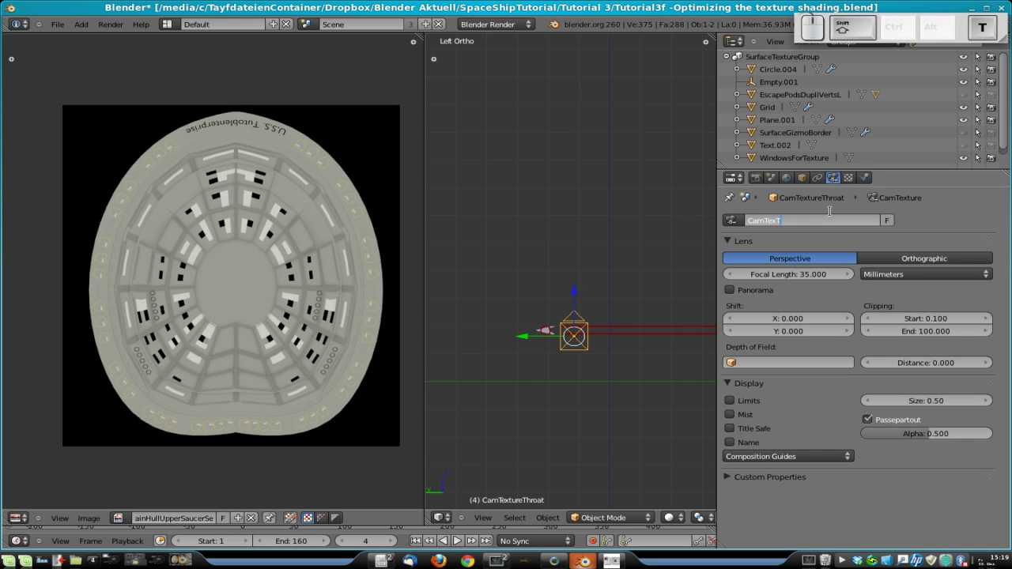
pyautogui.write('hroa')
pyautogui.press('Return')
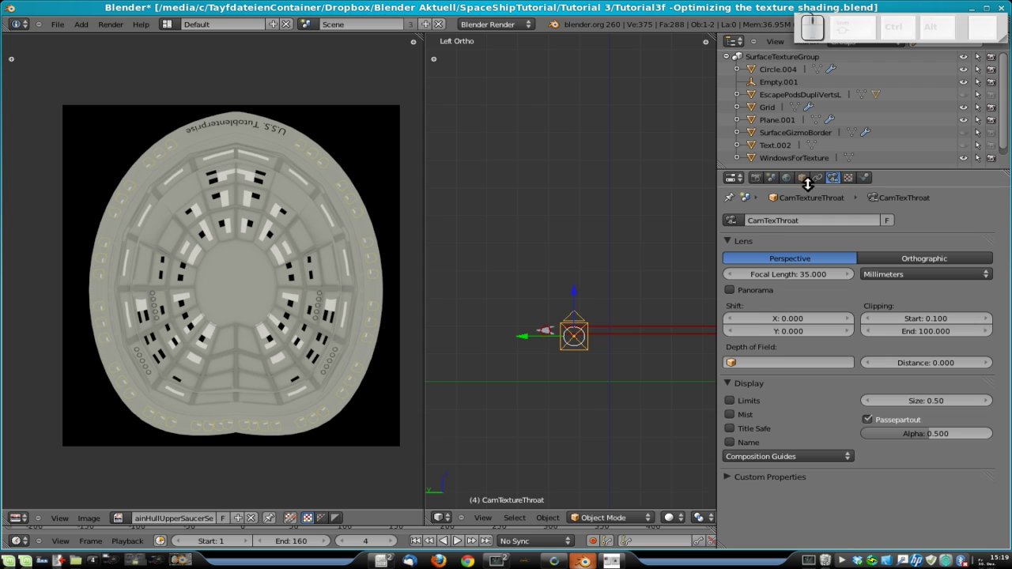
# Step: Rename the selected camera object to CamTexThroat
pyautogui.click(802, 178)
pyautogui.click(824, 217)
pyautogui.write('Cam')
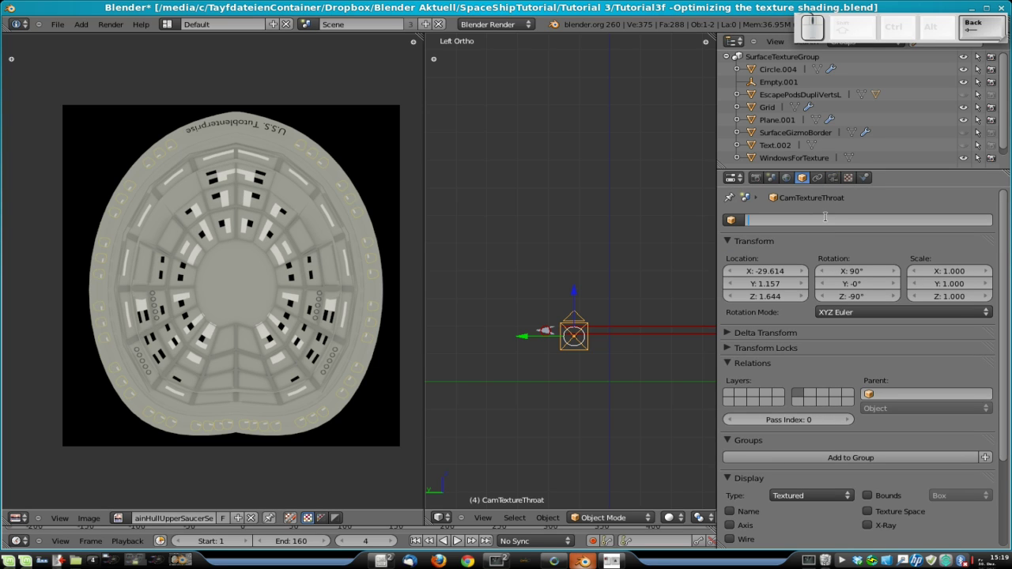
pyautogui.write('TexTh')
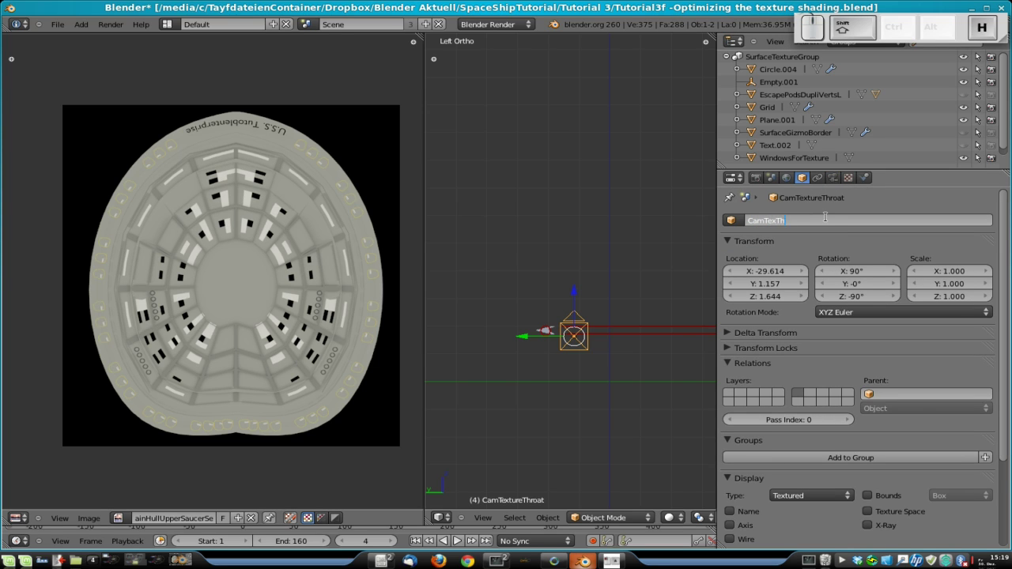
pyautogui.write('roat')
pyautogui.press('Return')
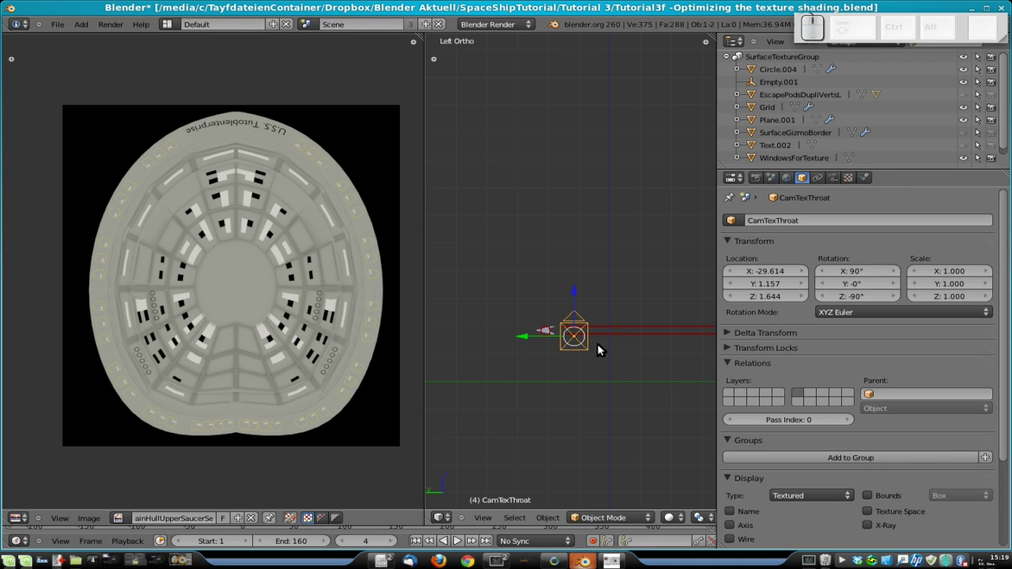
# Step: Look through the CamTexThroat camera with its whole frame in view and show the render dimensions
pyautogui.press('ctrl+KP_0')
pyautogui.scroll(-1, 597, 309)
pyautogui.scroll(3, 597, 308)
pyautogui.scroll(-2, 597, 309)
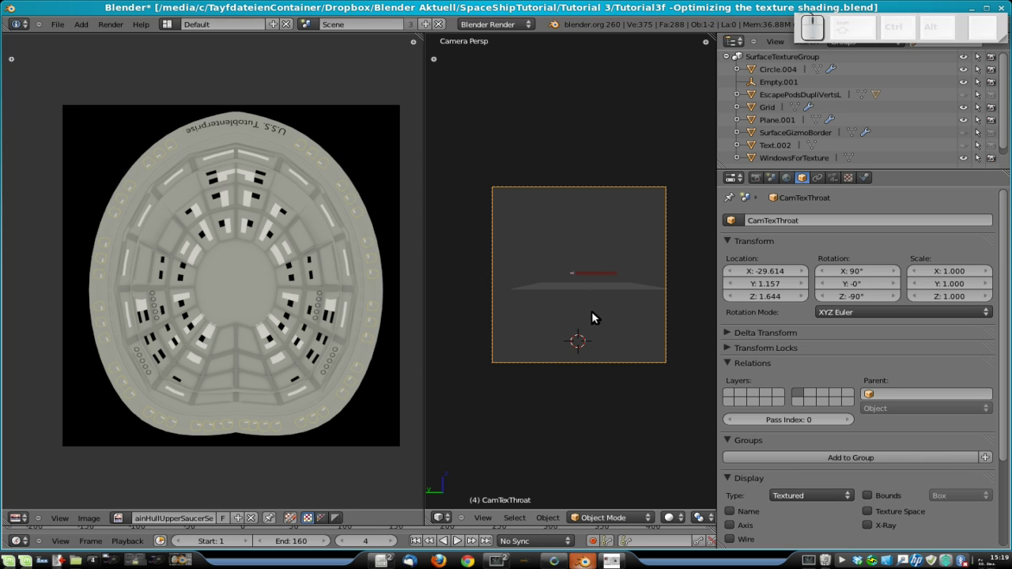
pyautogui.click(758, 180)
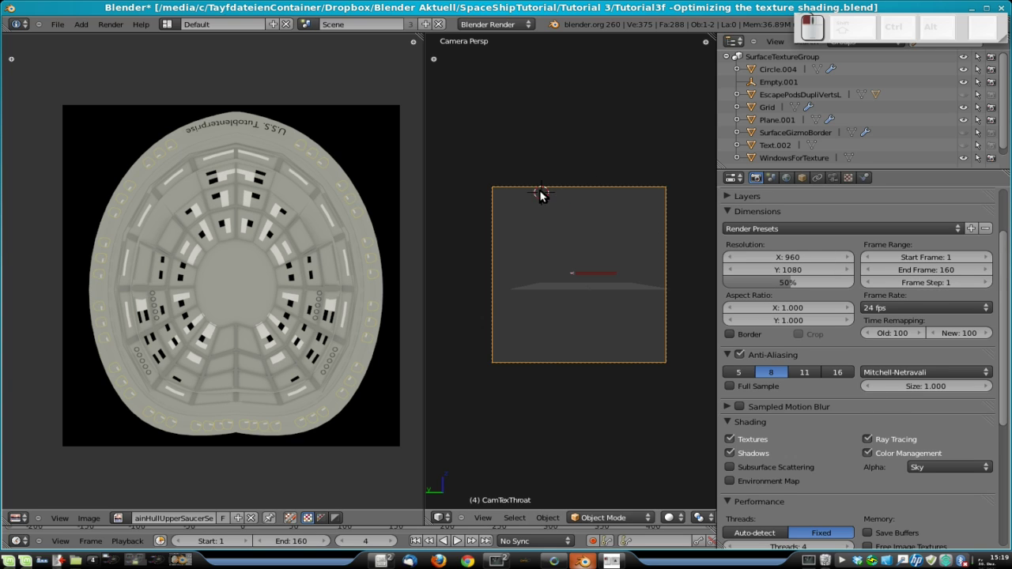
# Step: Add a text object at the 3D cursor near the upper edge of the camera frame
pyautogui.click(80, 23)
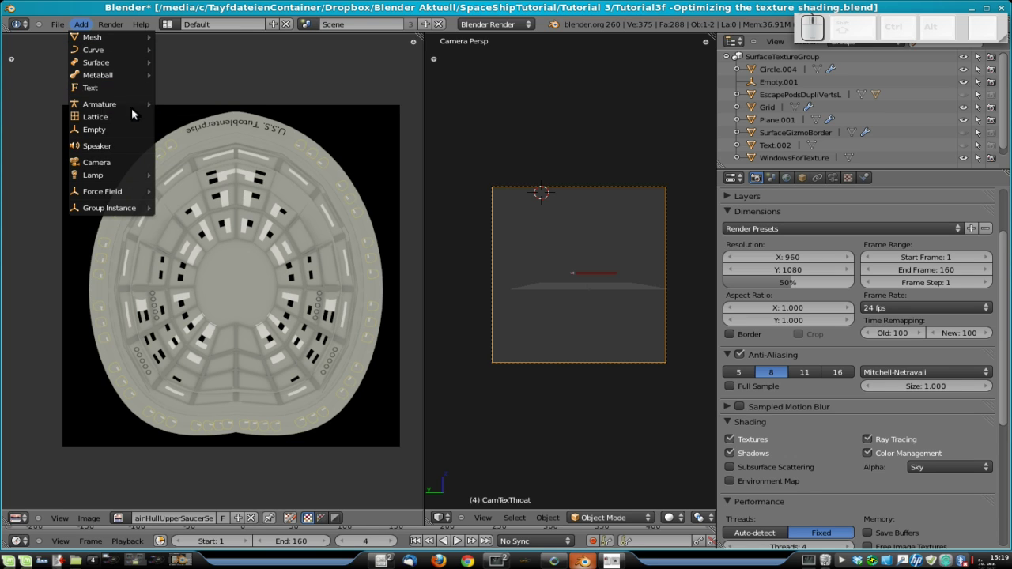
pyautogui.click(107, 88)
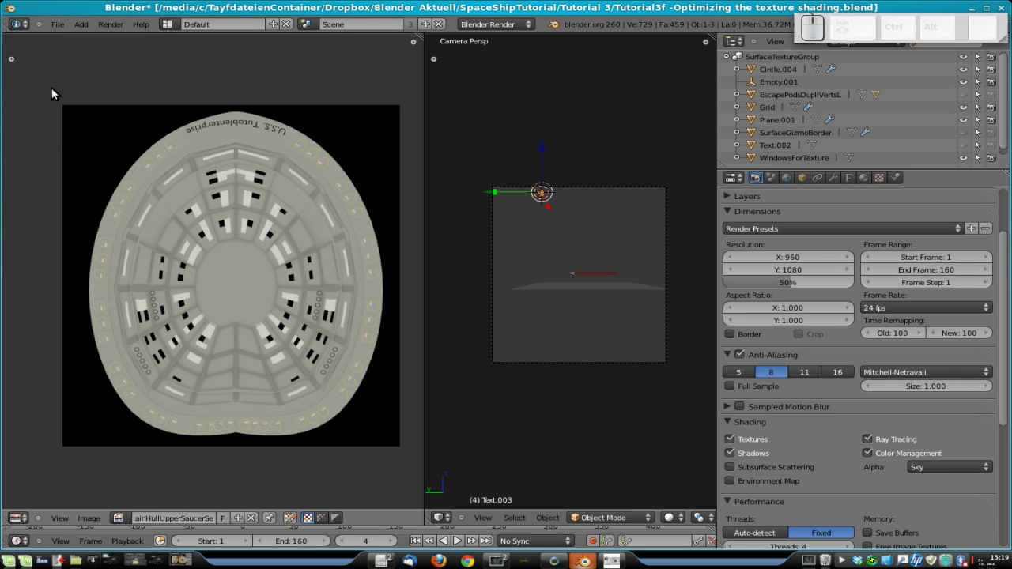
pyautogui.scroll(5, 612, 210)
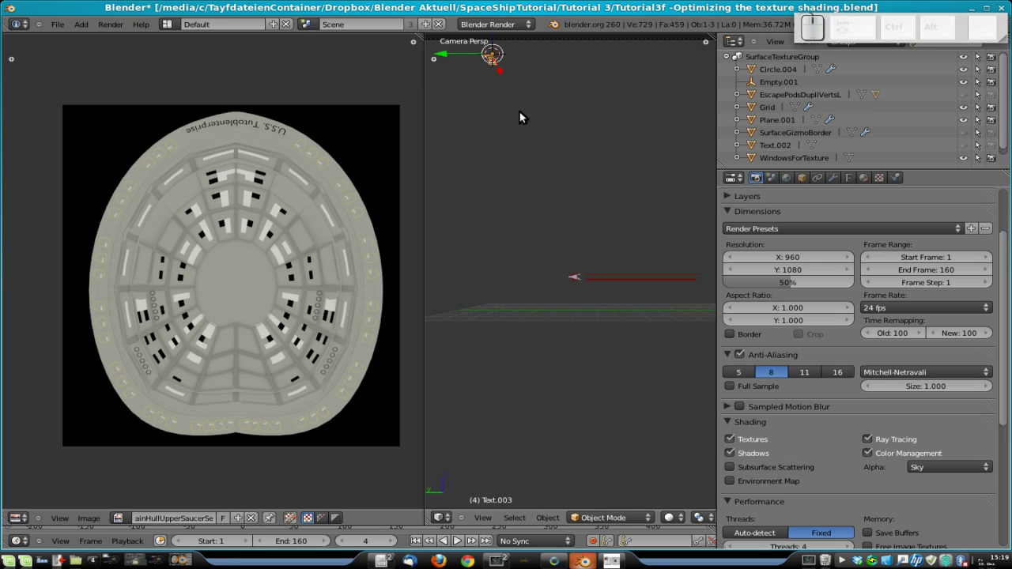
pyautogui.scroll(-3, 539, 145)
# Step: Rotate the text object 90° about X and turn it about Z in 90° increments to face the camera
pyautogui.write('rx90')
pyautogui.press('Return')
pyautogui.write('rz90')
pyautogui.press('Return')
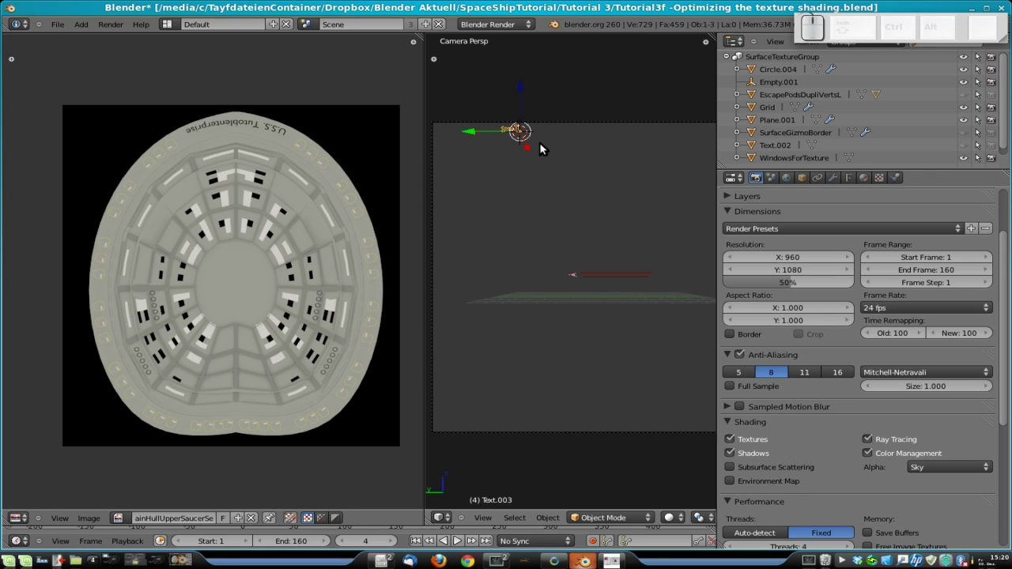
pyautogui.write('rz90')
pyautogui.press('Return')
# Step: Replace the text object's default content with "Resolution: 960: 1080" and return to Object Mode
pyautogui.press('Tab')
pyautogui.press('BackSpace')
pyautogui.write('T')
pyautogui.hotkey('shift', 'BackSpace')
pyautogui.write('E')
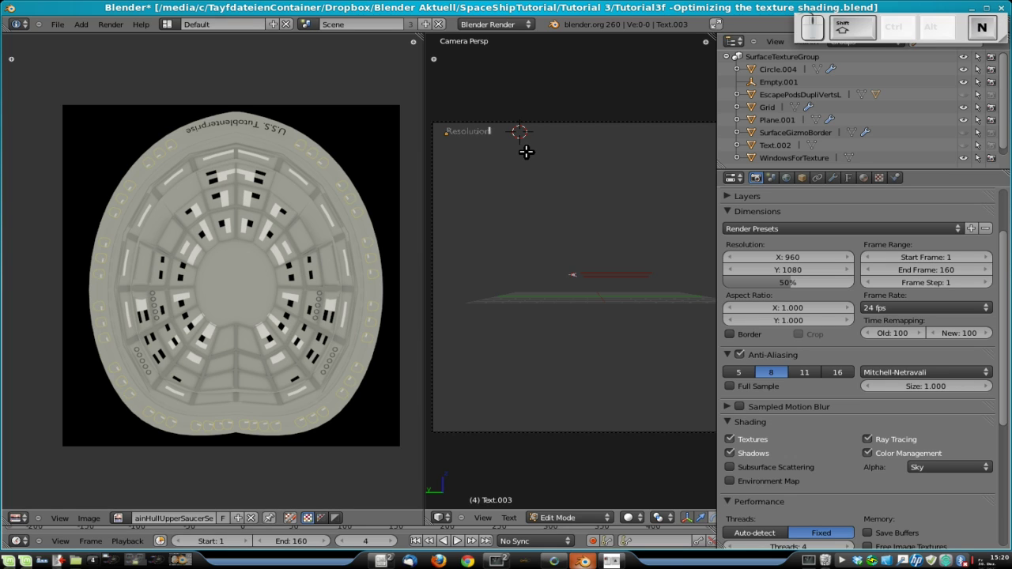
pyautogui.write(': 9')
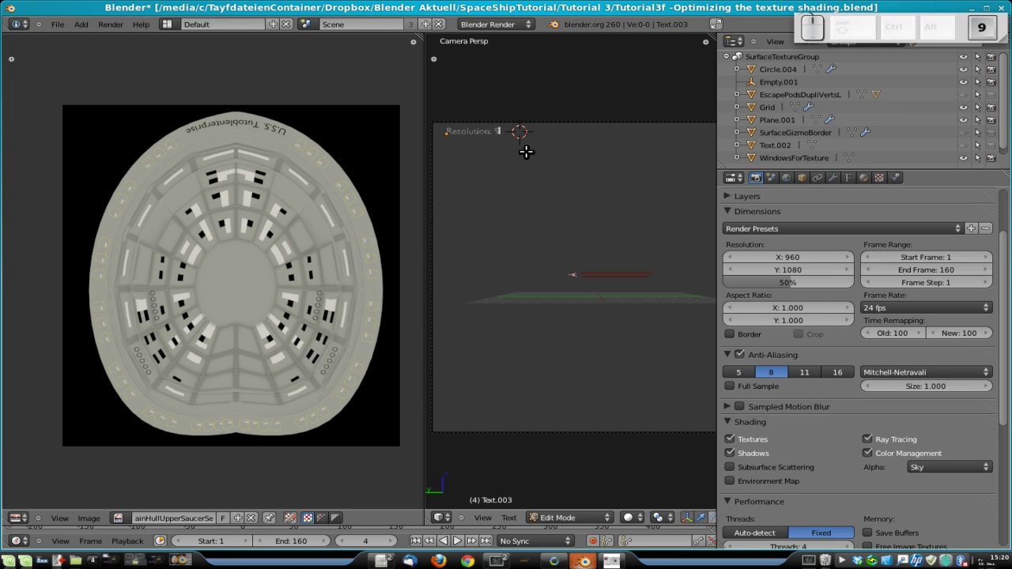
pyautogui.write('60: 1')
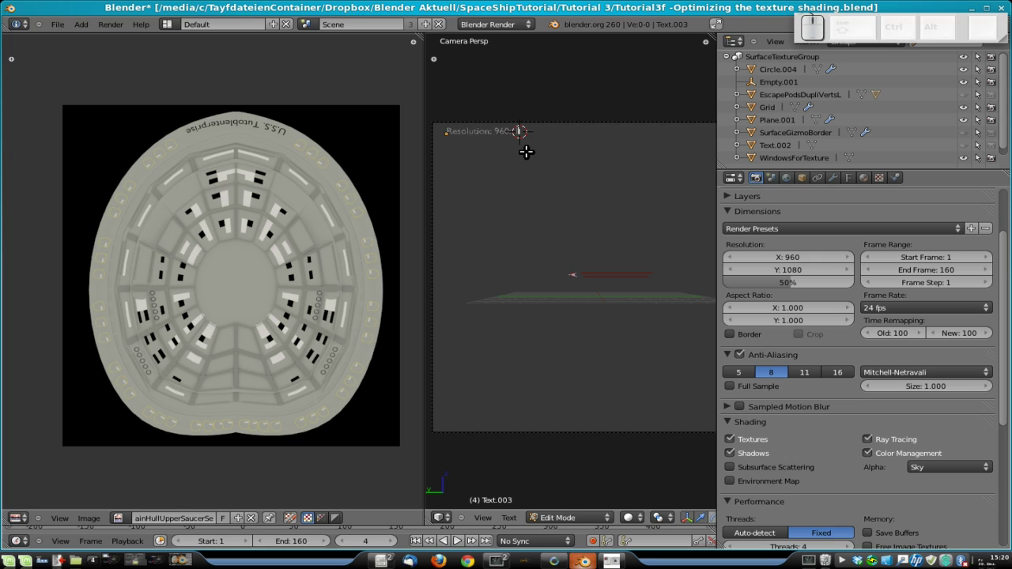
pyautogui.write('80')
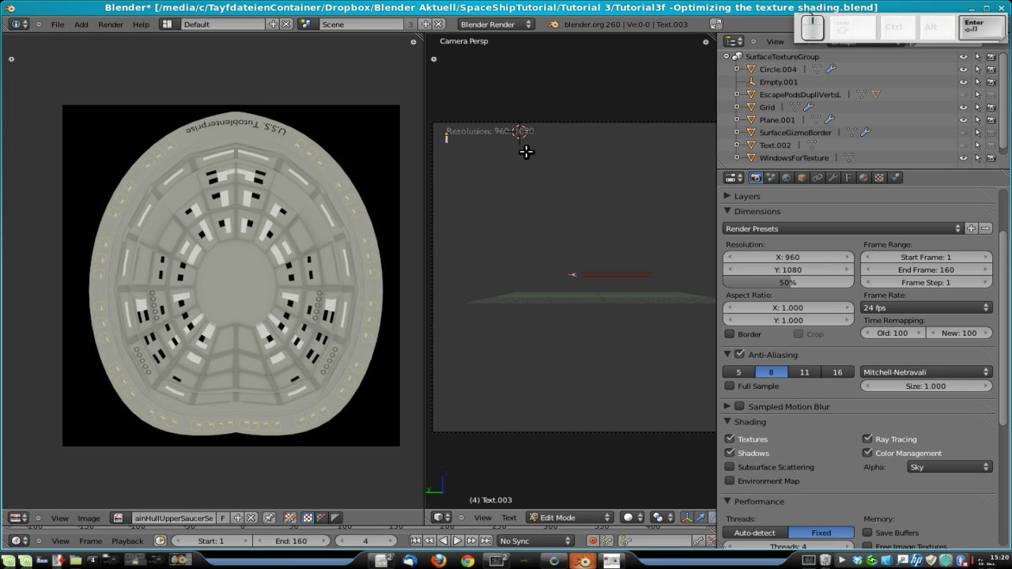
pyautogui.press('Tab')
# Step: Move the resolution text up along global Z to just above the camera frame and save the file
pyautogui.scroll(-3, 529, 103)
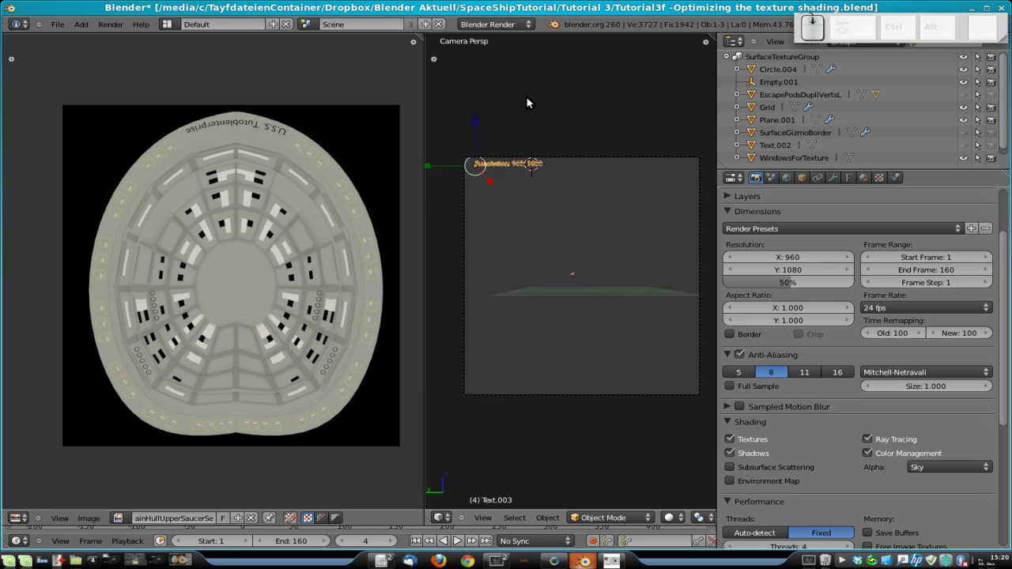
pyautogui.scroll(1, 580, 262)
pyautogui.press('g')
pyautogui.press('z')
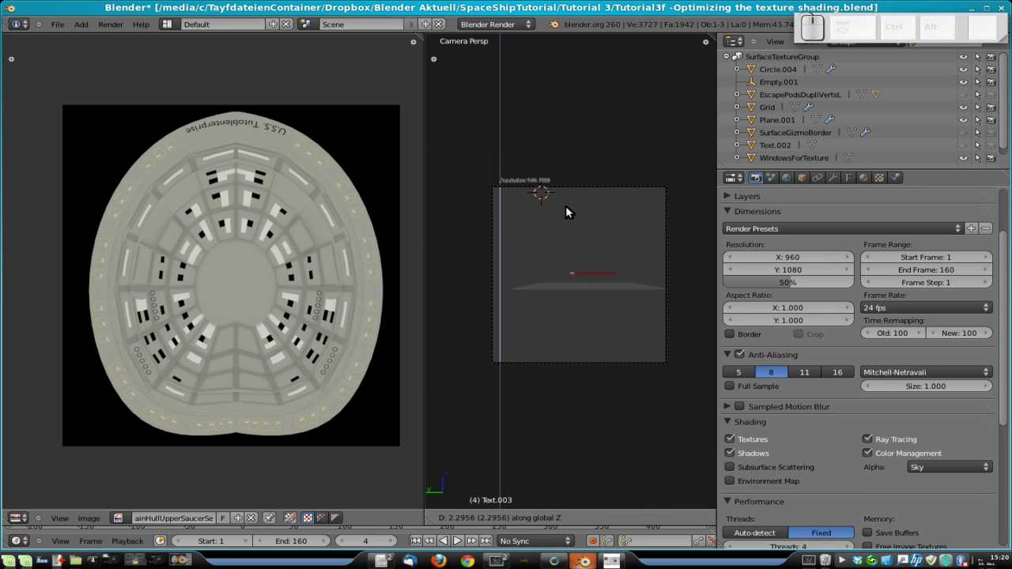
pyautogui.click(566, 206)
pyautogui.scroll(4, 544, 196)
pyautogui.scroll(-3, 508, 222)
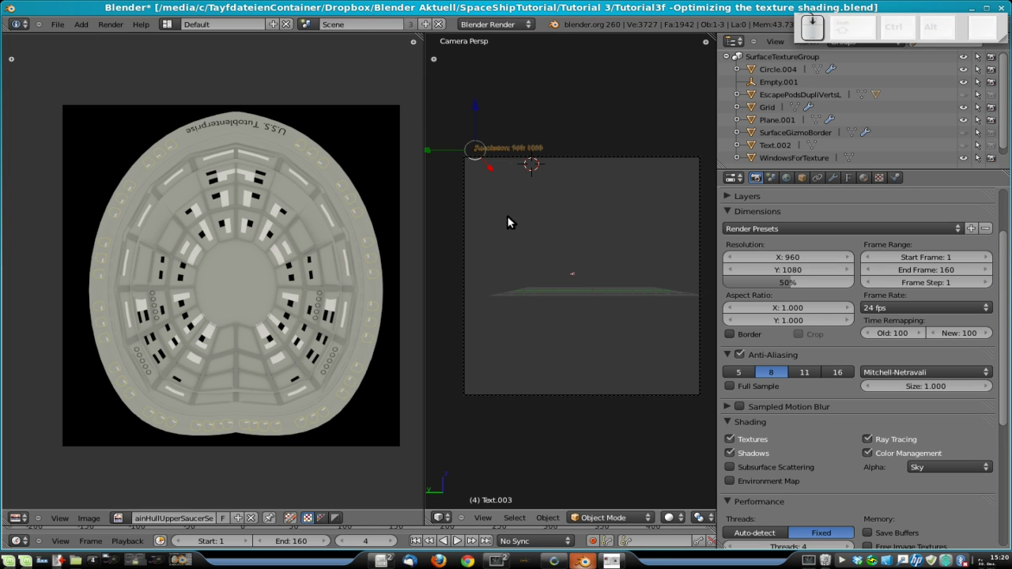
pyautogui.hotkey('ctrl', 's')
pyautogui.click(603, 260)
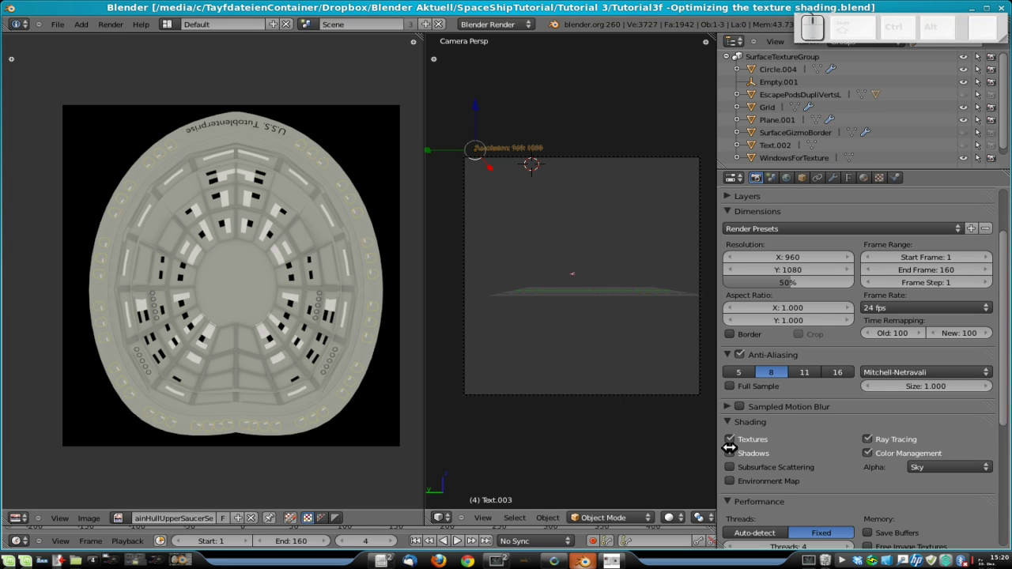
# Step: Widen the 3D view and examine the throat's layer and the resolution text's layer through the camera
pyautogui.moveTo(718, 435); pyautogui.dragTo(906, 429)
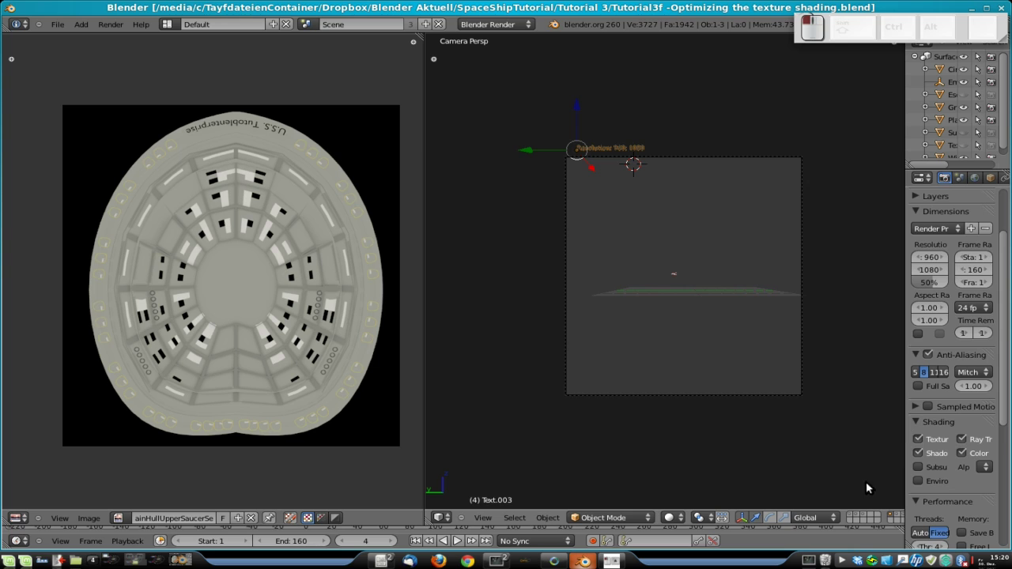
pyautogui.click(894, 518)
pyautogui.scroll(1, 757, 375)
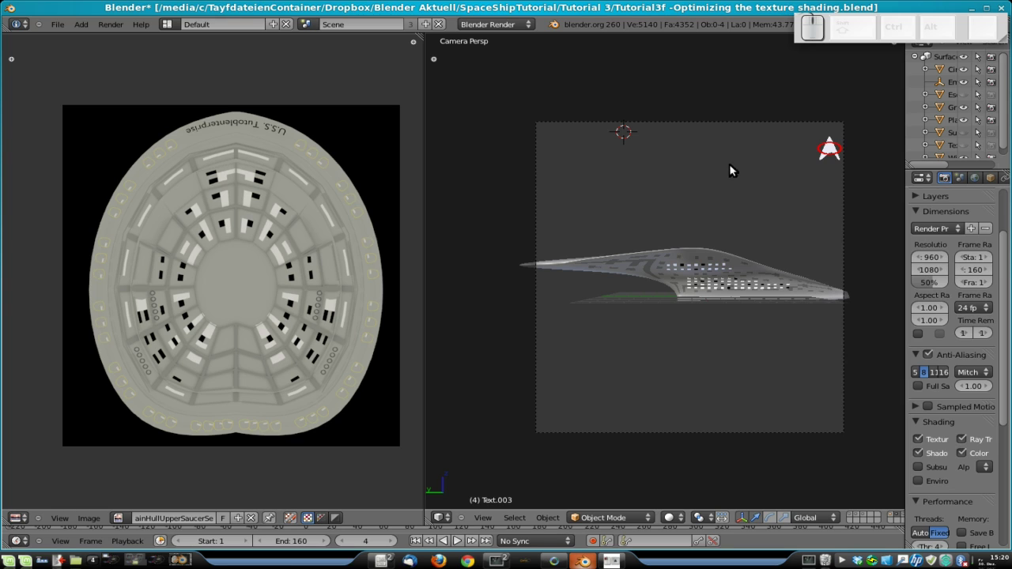
pyautogui.rightClick(762, 121)
pyautogui.rightClick(711, 123)
pyautogui.keyDown('shift'); pyautogui.click(889, 515); pyautogui.keyUp('shift')
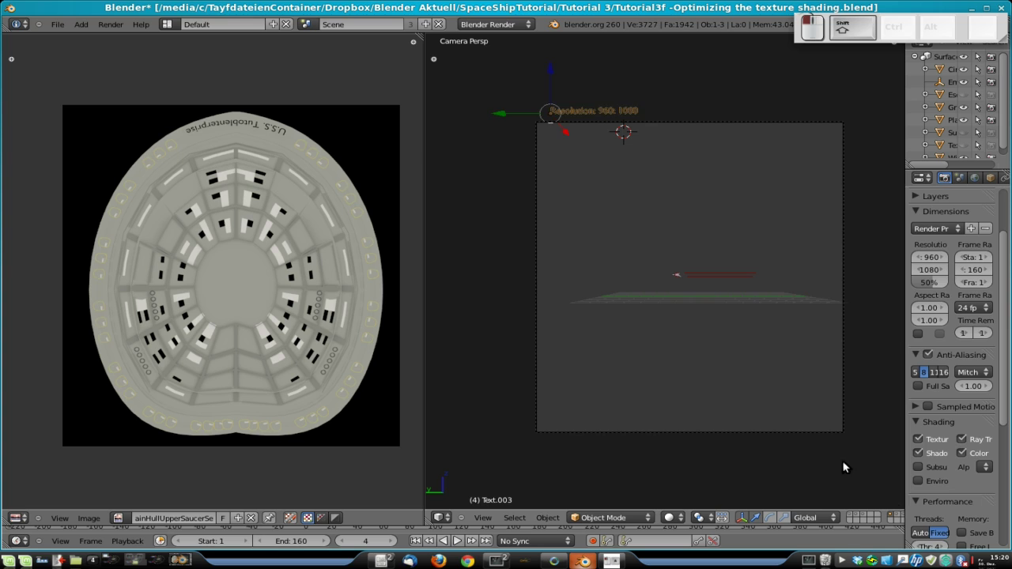
# Step: Assign the CamTexThroat camera to several layers, including the throat's, and show the throat's layer
pyautogui.rightClick(843, 313)
pyautogui.press('m')
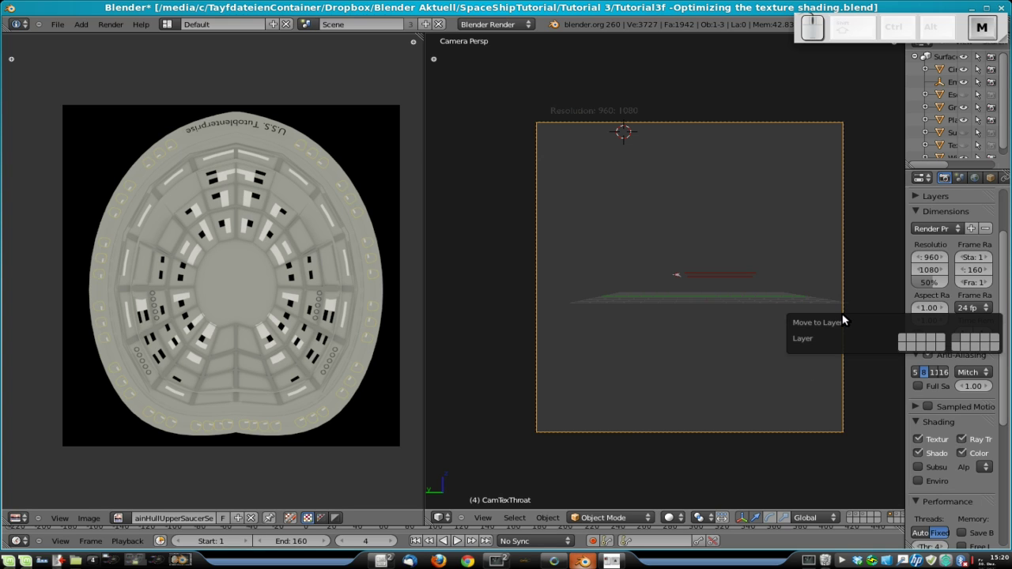
pyautogui.click(965, 337)
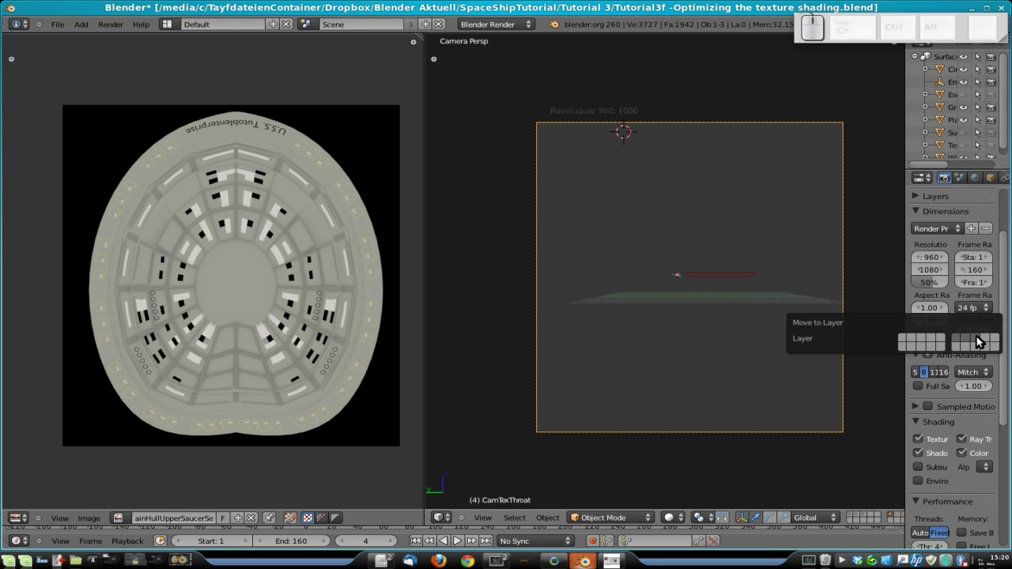
pyautogui.keyDown('shift'); pyautogui.click(897, 518); pyautogui.keyUp('shift')
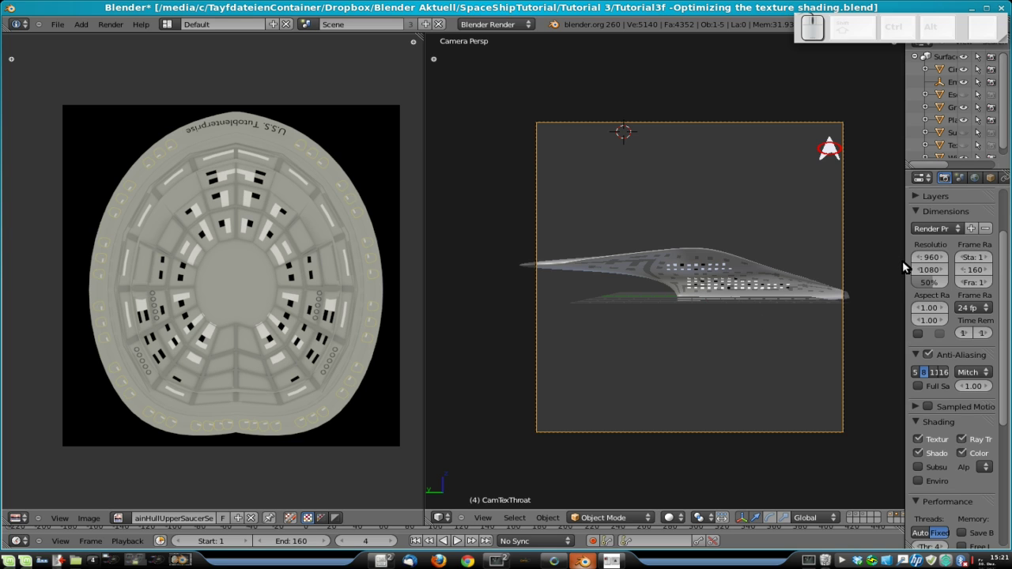
# Step: Switch the CamTexThroat camera's lens from perspective to Orthographic
pyautogui.moveTo(904, 262); pyautogui.dragTo(785, 263)
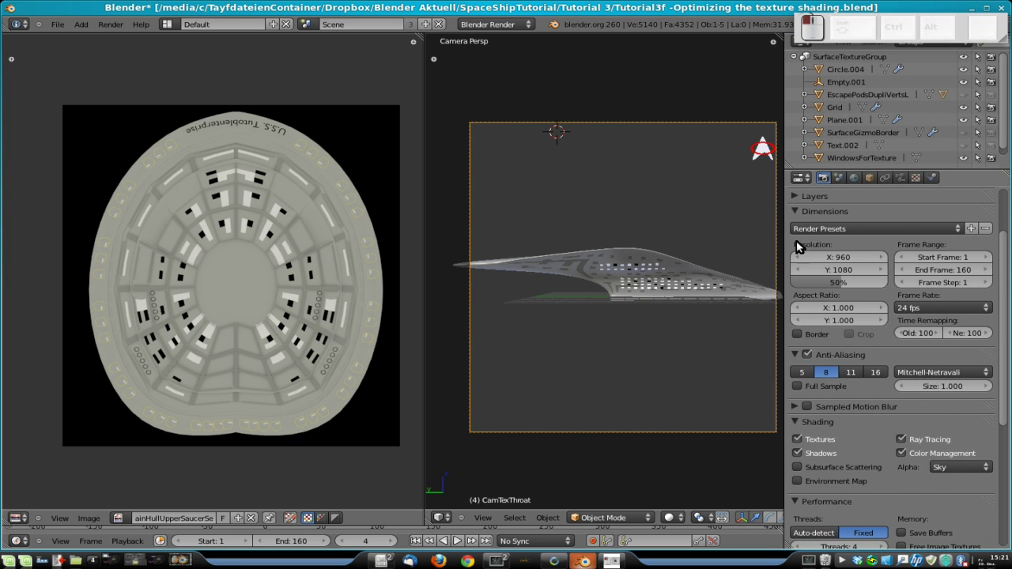
pyautogui.click(900, 180)
pyautogui.click(937, 262)
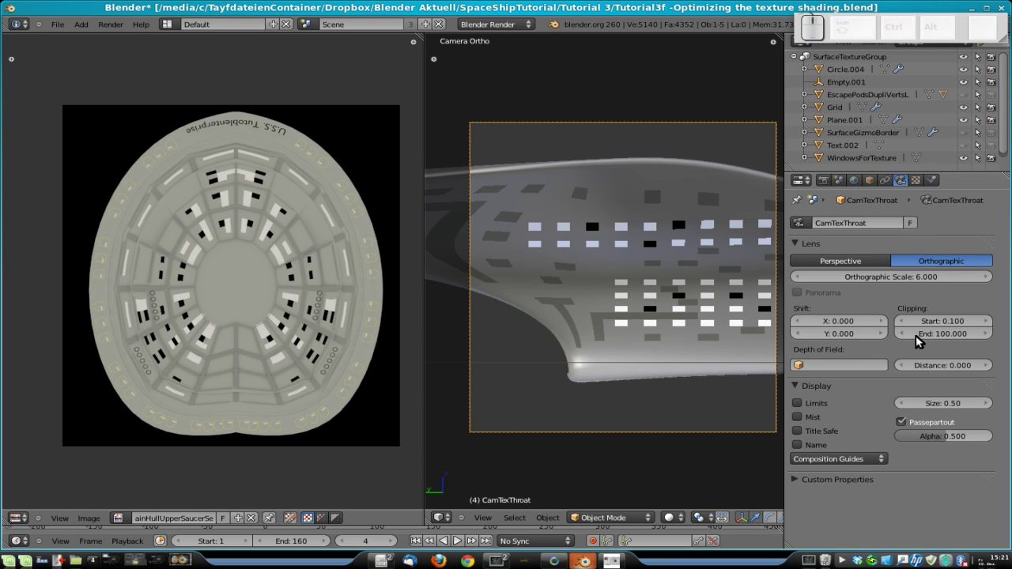
pyautogui.moveTo(962, 367)
pyautogui.mouseDown()
pyautogui.moveTo(985, 363)
pyautogui.moveTo(881, 371)
pyautogui.moveTo(950, 368)
pyautogui.mouseUp()
pyautogui.click(951, 369)
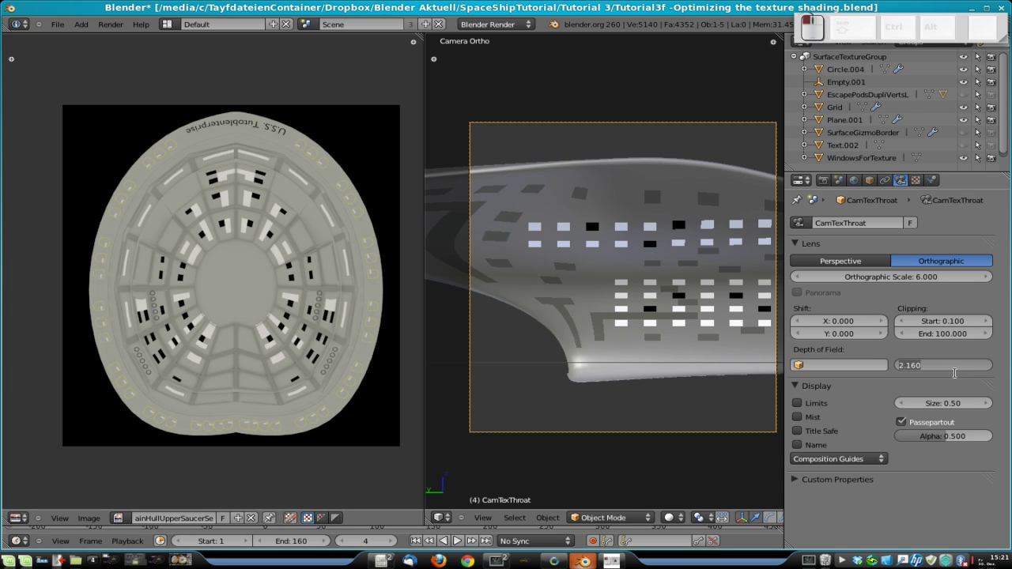
pyautogui.write('0')
pyautogui.press('Return')
# Step: Set the CamTexThroat camera's orthographic scale to about 30.848 to frame the whole throat, and enlarge the 3D view
pyautogui.moveTo(877, 277); pyautogui.dragTo(919, 277)
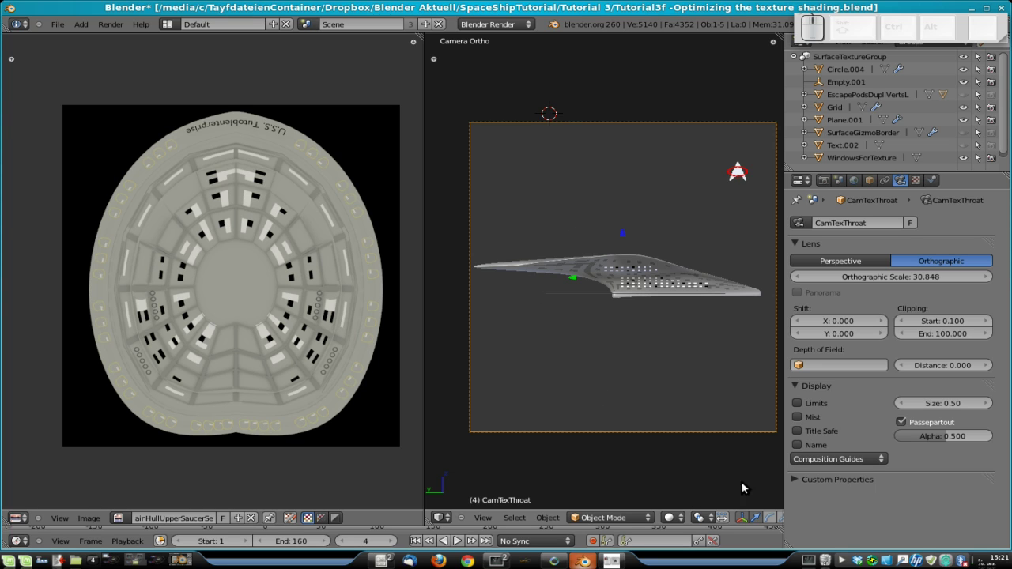
pyautogui.moveTo(785, 467); pyautogui.dragTo(950, 469)
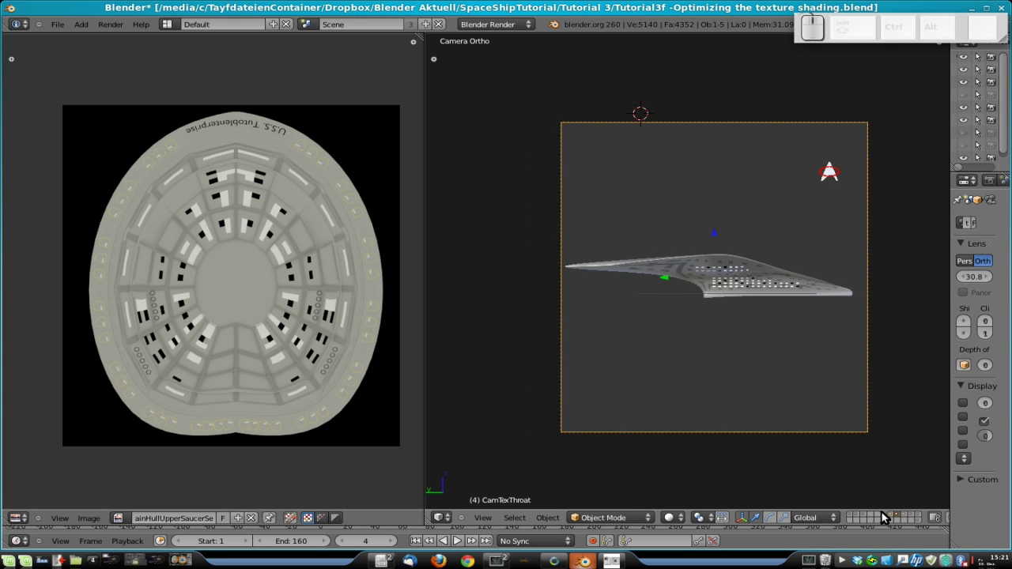
# Step: Duplicate the "Resolution: 960: 1080" text in place and move the copy to another layer
pyautogui.click(893, 518)
pyautogui.rightClick(646, 91)
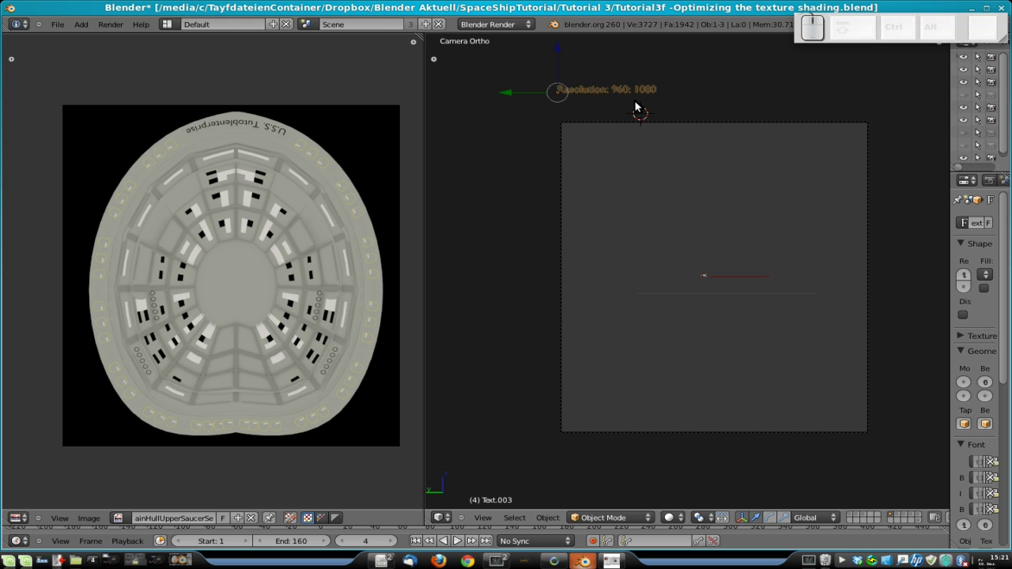
pyautogui.hotkey('shift', 'd')
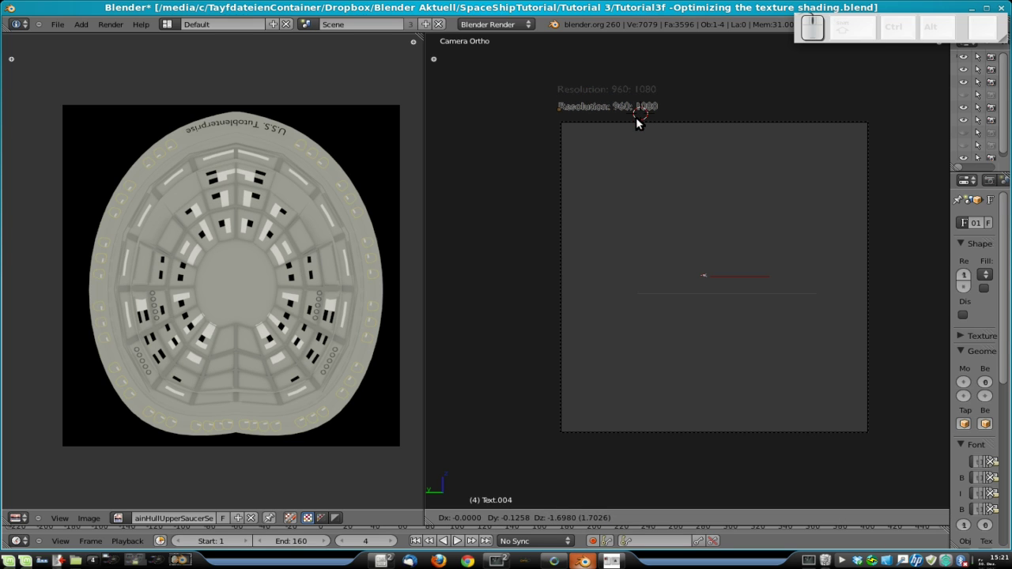
pyautogui.rightClick(639, 121)
pyautogui.press('m')
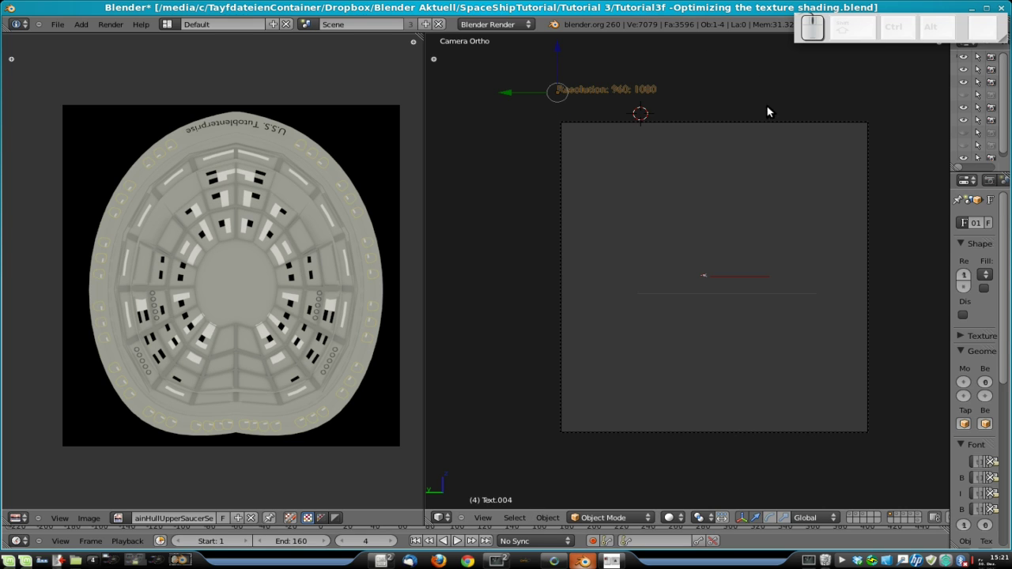
pyautogui.press('m')
pyautogui.click(948, 166)
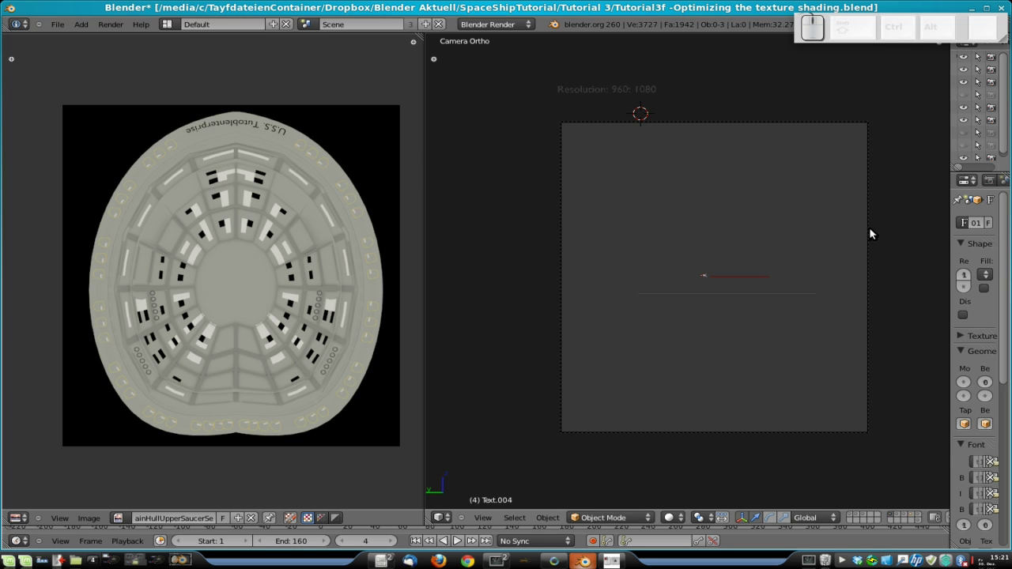
pyautogui.press('m')
pyautogui.click(988, 253)
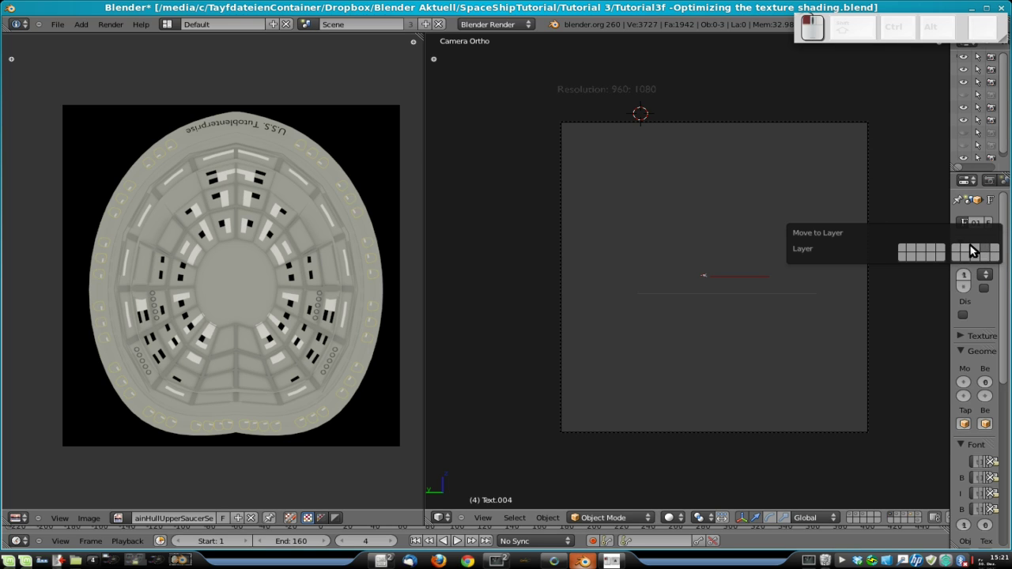
# Step: Check the layer assignment of both resolution texts and select the copy together with the saucer's layer shown
pyautogui.rightClick(602, 92)
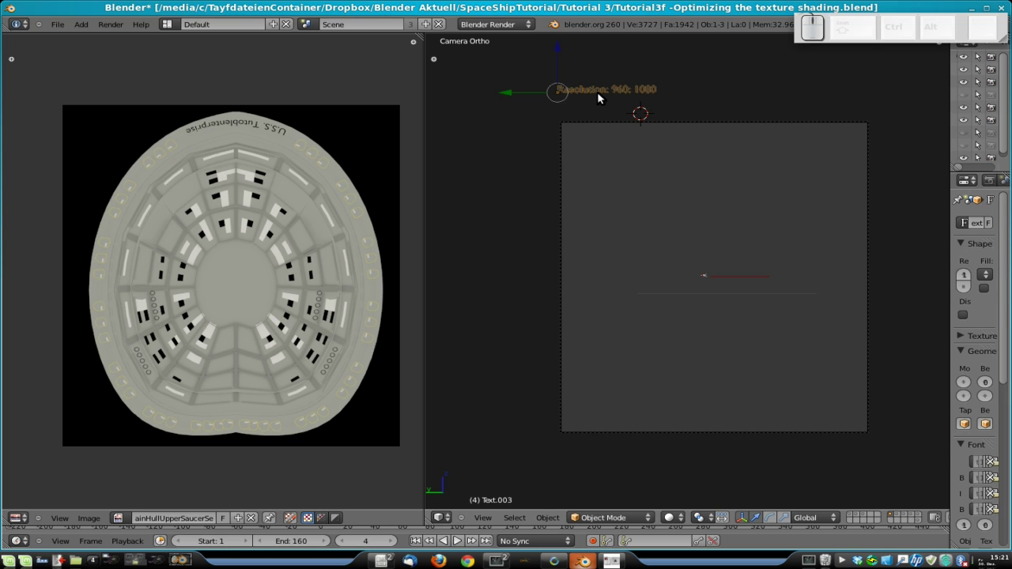
pyautogui.press('m')
pyautogui.press('9')
pyautogui.rightClick(619, 88)
pyautogui.press('m')
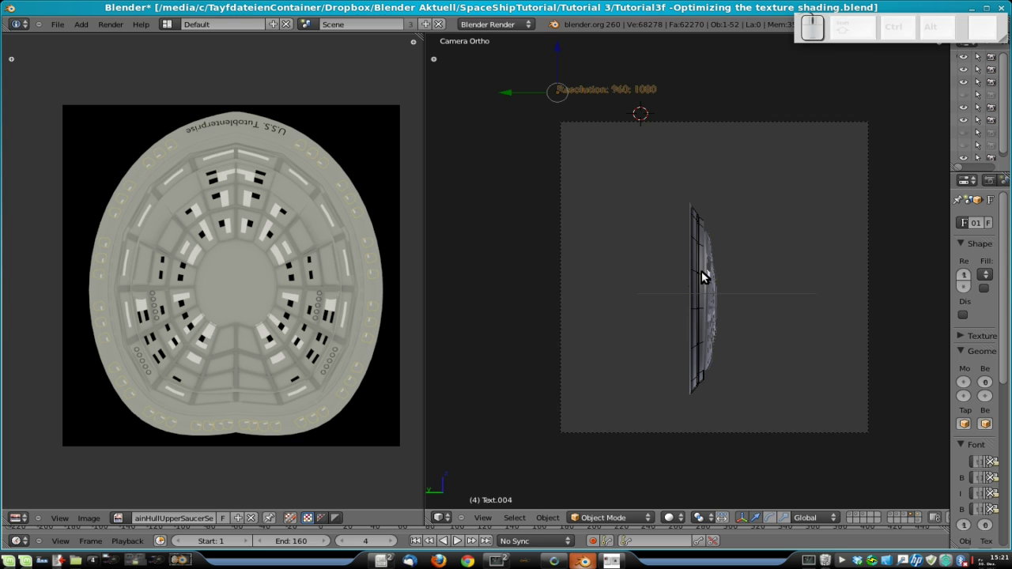
# Step: Select the CamSurfaceTex camera from the top view and make it the active camera, looking through it
pyautogui.press('KP_7')
pyautogui.scroll(-4, 731, 340)
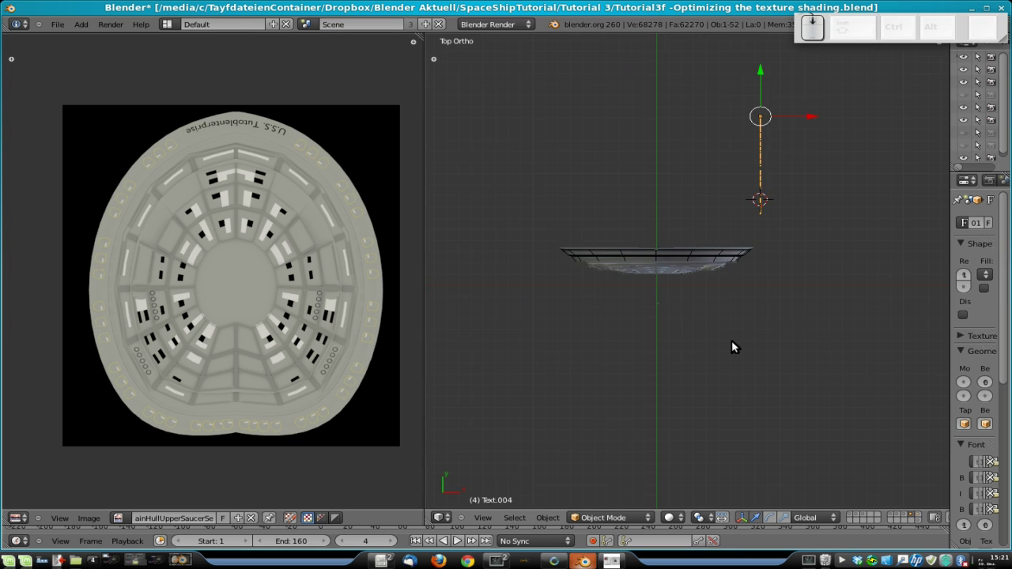
pyautogui.scroll(-3, 734, 349)
pyautogui.rightClick(721, 425)
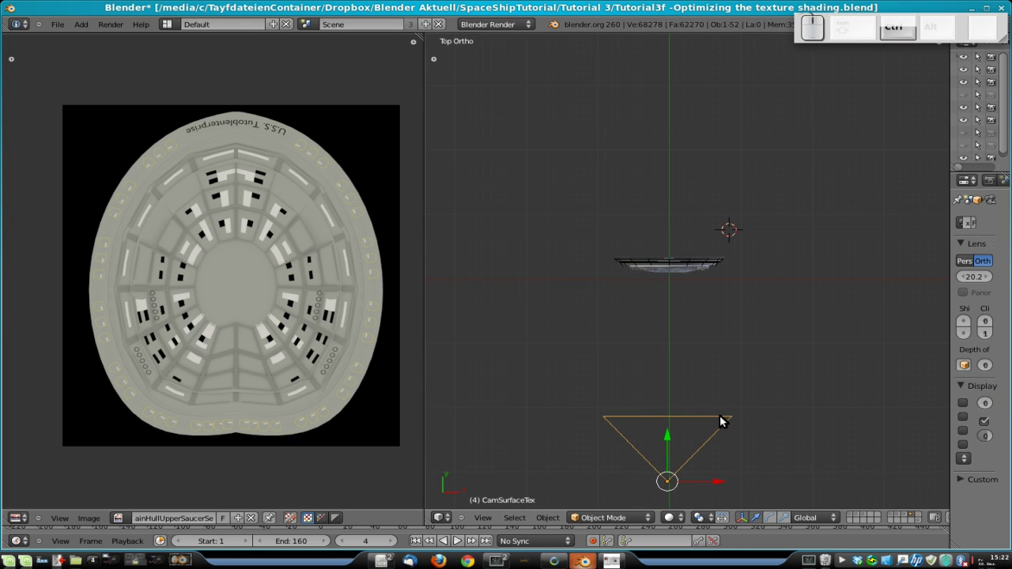
pyautogui.press('ctrl+KP_0')
pyautogui.scroll(-7, 799, 237)
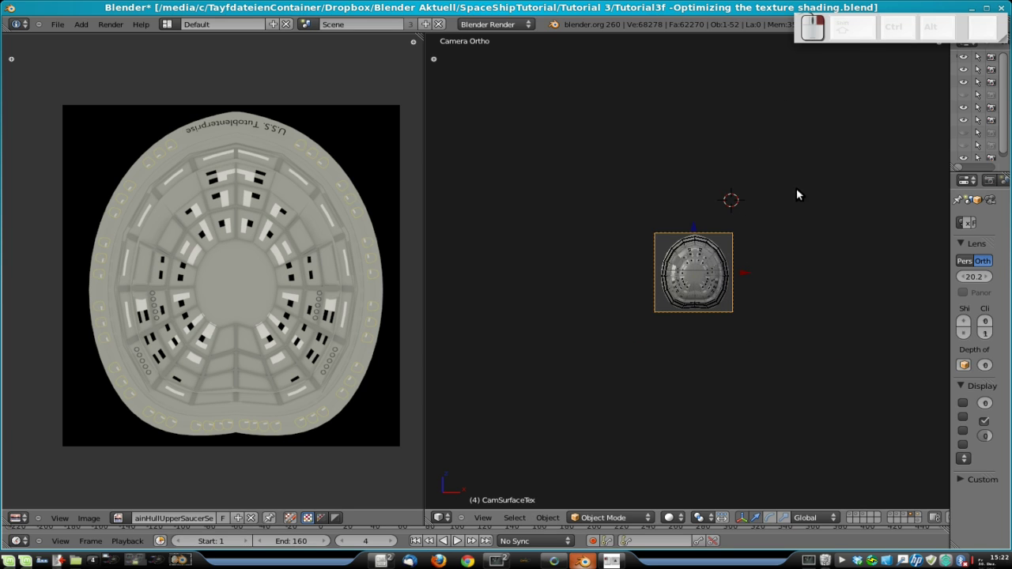
# Step: Select the text copy, move it above the CamSurfaceTex frame's upper-left corner and rotate it 90° about Z
pyautogui.press('a')
pyautogui.press('b')
pyautogui.moveTo(688, 157); pyautogui.dragTo(889, 230)
pyautogui.press('a')
pyautogui.press('b')
pyautogui.moveTo(704, 177); pyautogui.dragTo(738, 203)
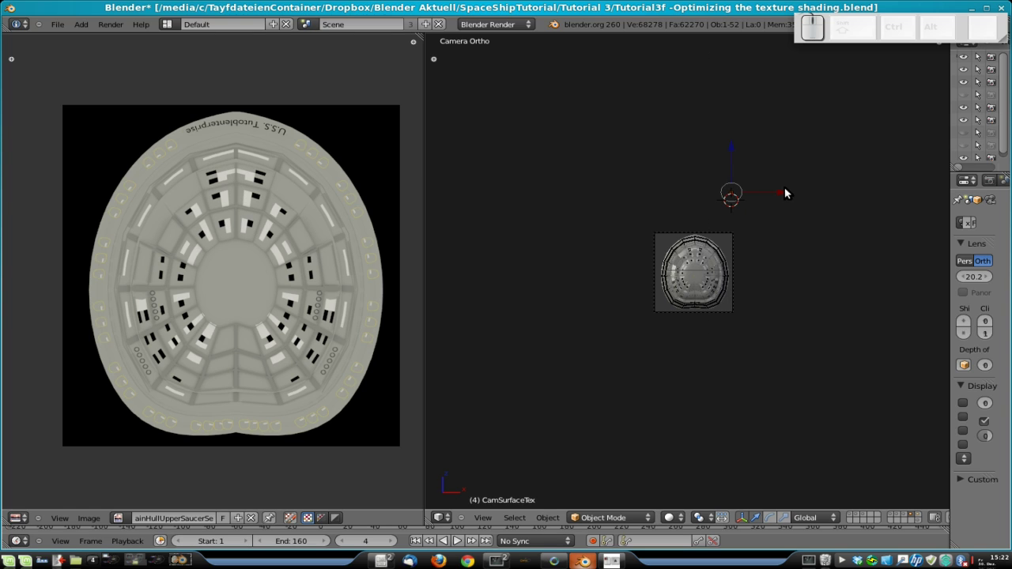
pyautogui.press('g')
pyautogui.press('r')
pyautogui.write('z90')
pyautogui.press('Return')
# Step: Lower the text copy about 1.25 units along global Z to just above the camera frame
pyautogui.scroll(5, 721, 217)
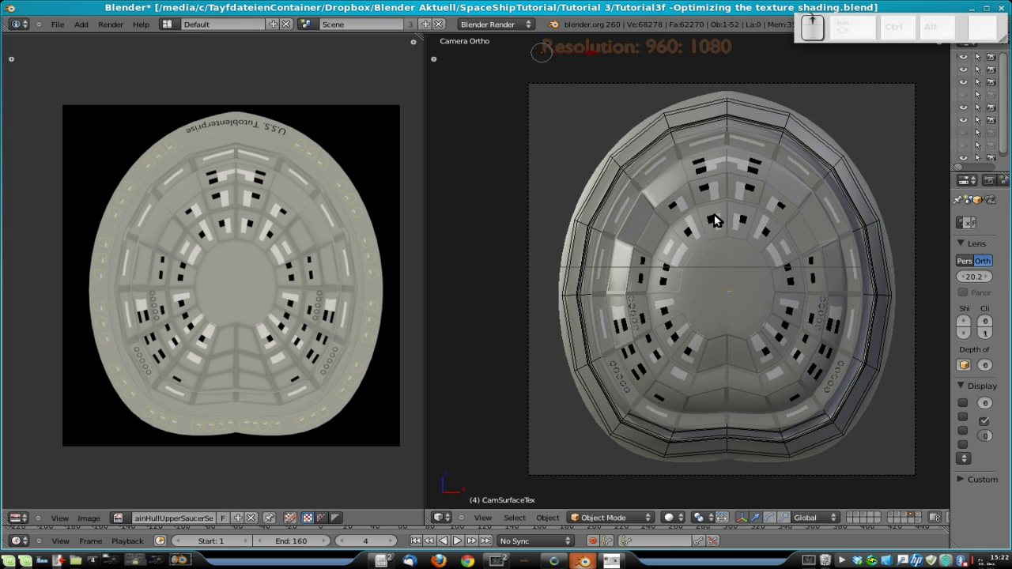
pyautogui.press('g')
pyautogui.press('z')
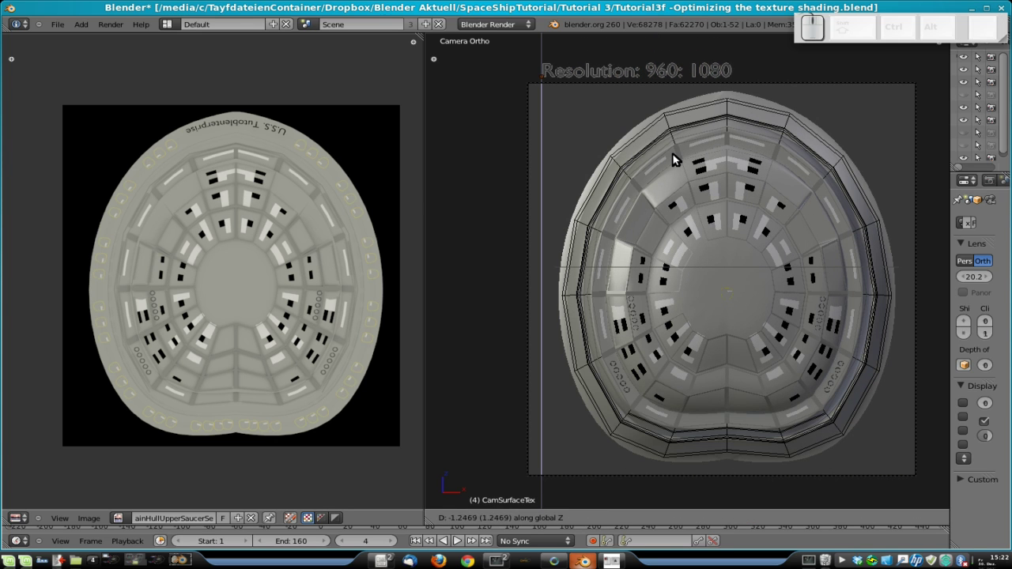
pyautogui.click(673, 157)
pyautogui.scroll(-4, 671, 181)
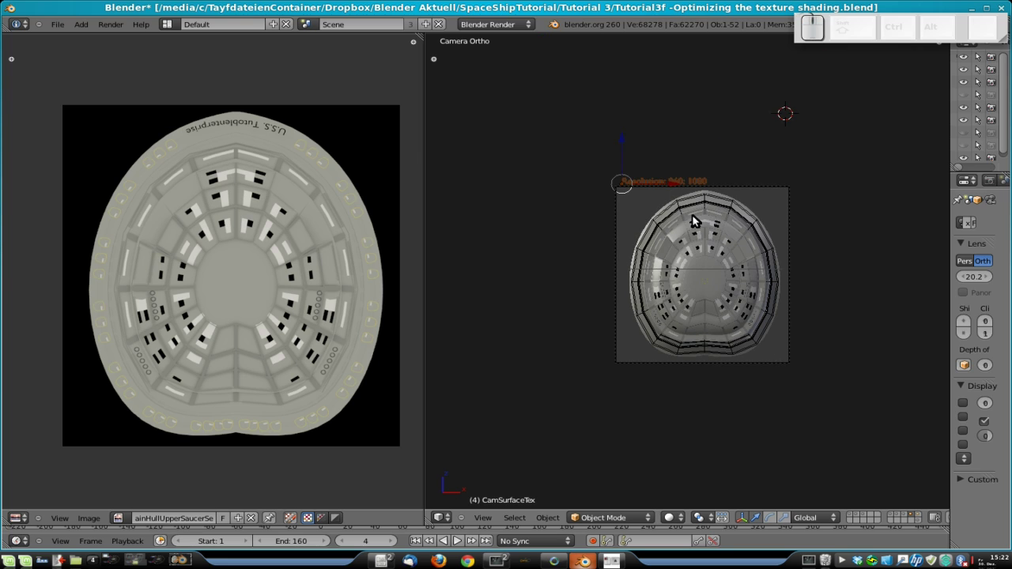
# Step: Return to the CamTexThroat camera's layer and make that camera active again, looking through it
pyautogui.click(894, 518)
pyautogui.click(898, 515)
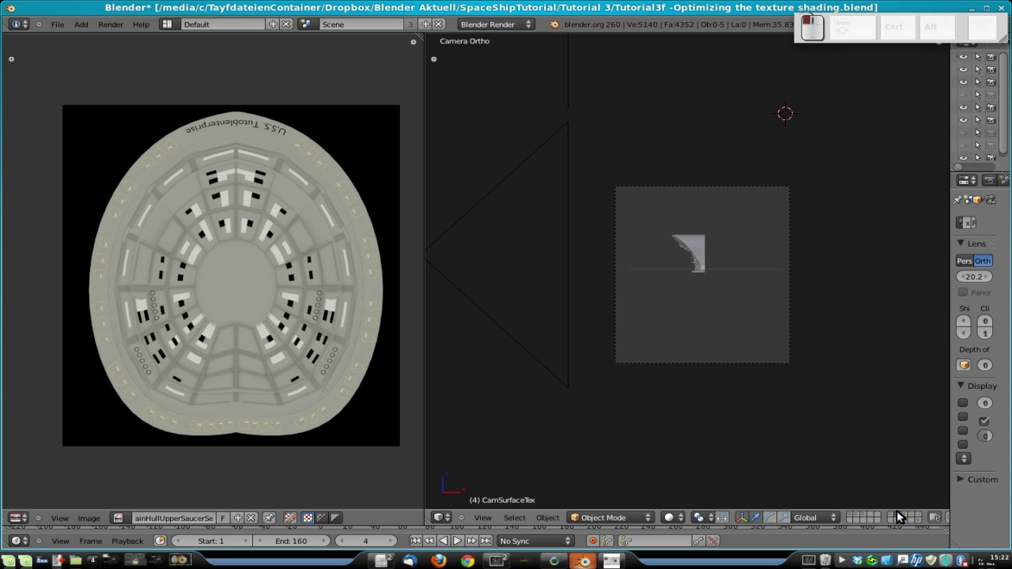
pyautogui.click(904, 514)
pyautogui.click(901, 516)
pyautogui.click(894, 515)
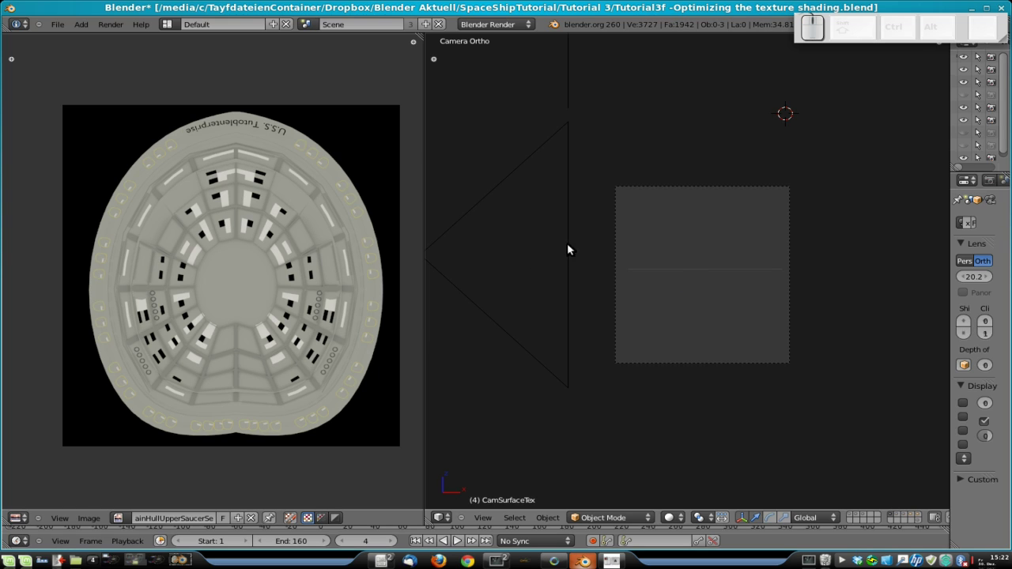
pyautogui.rightClick(567, 306)
pyautogui.press('ctrl+KP_0')
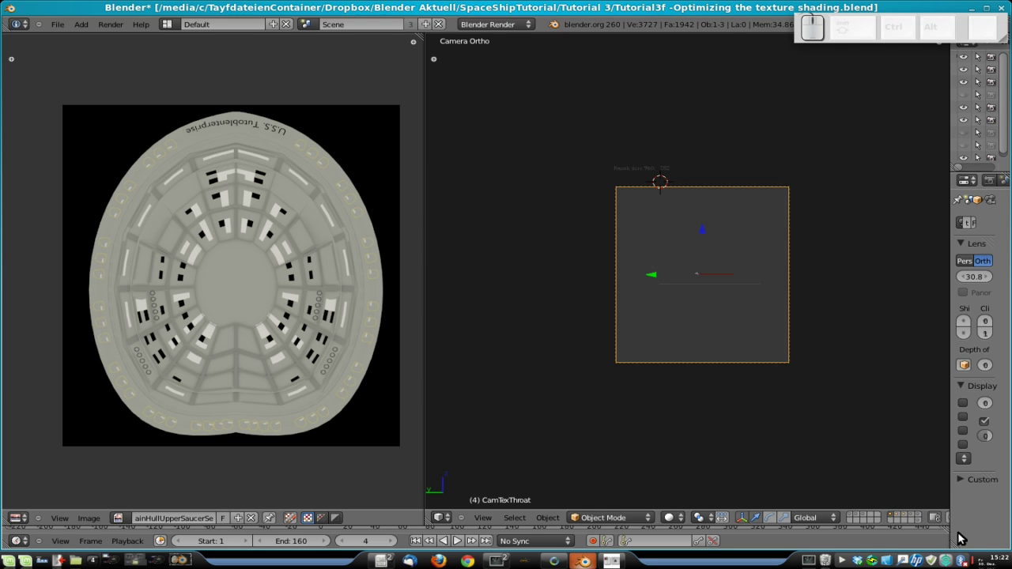
# Step: Show the throat's layer together with the layer of the hull section below it
pyautogui.keyDown('shift'); pyautogui.click(900, 518); pyautogui.keyUp('shift')
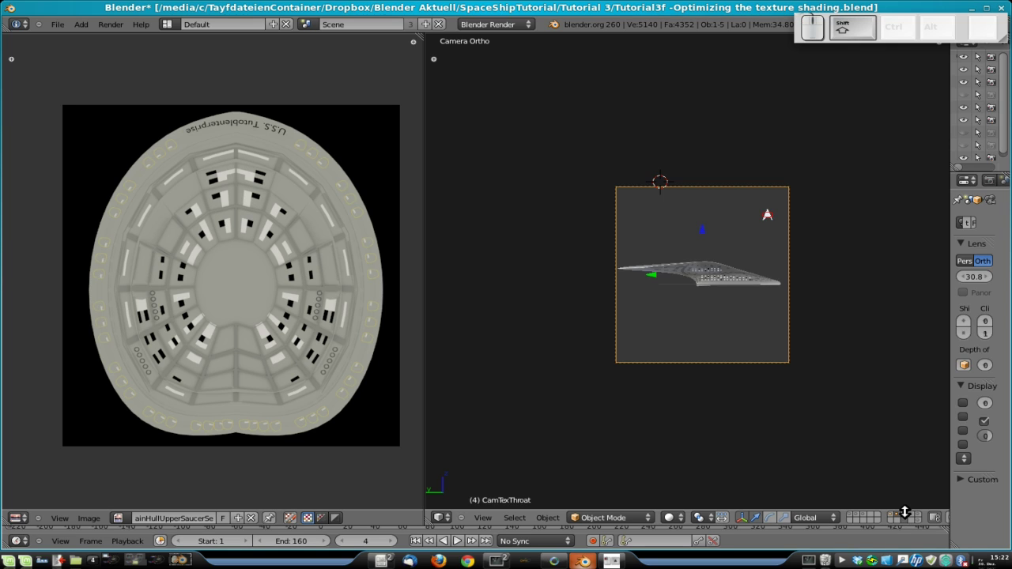
pyautogui.keyDown('shift'); pyautogui.click(905, 520); pyautogui.keyUp('shift')
pyautogui.click(900, 517)
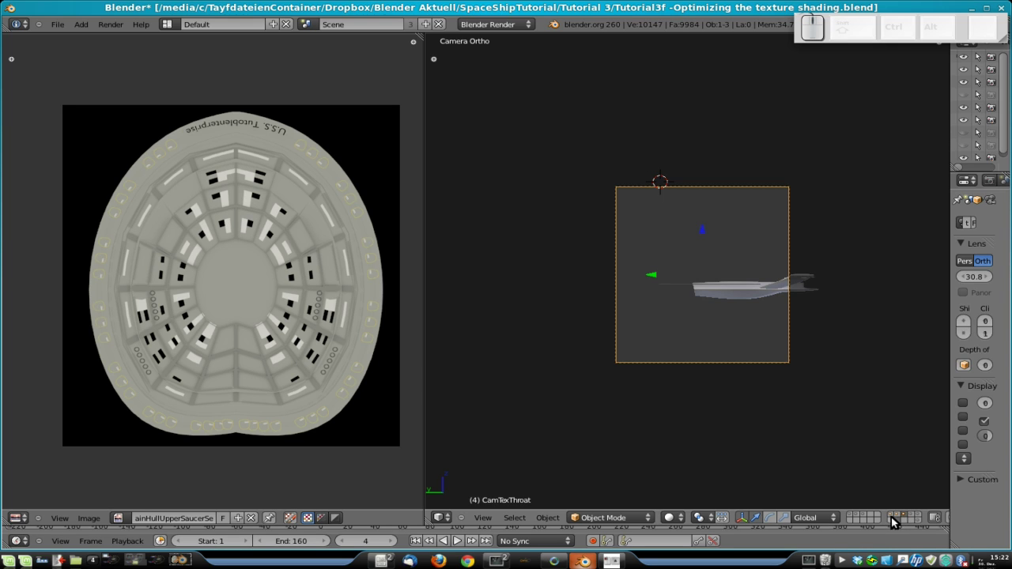
pyautogui.click(898, 515)
pyautogui.keyDown('shift'); pyautogui.click(904, 515); pyautogui.keyUp('shift')
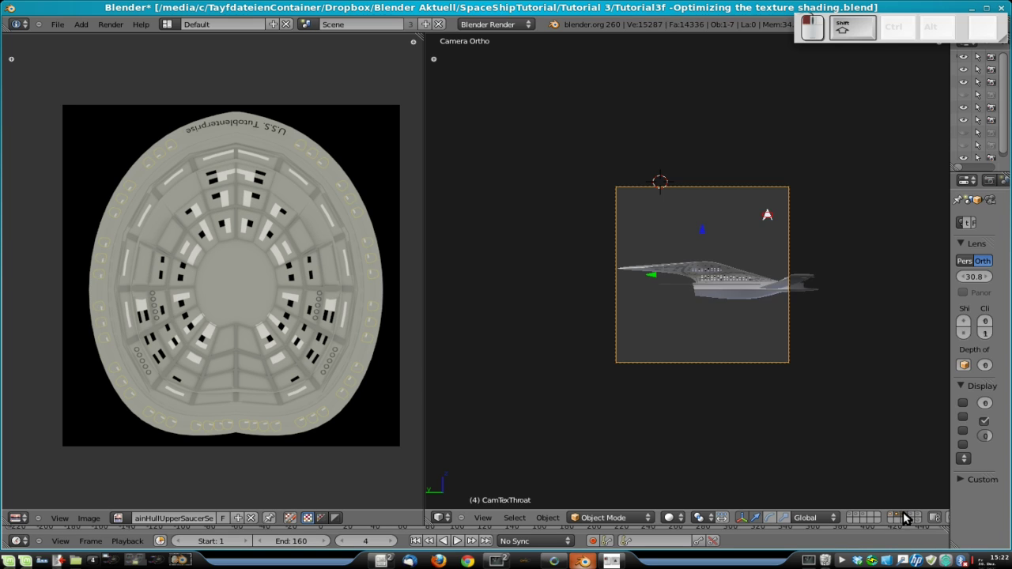
# Step: Show the resolution text's layer as well and set the render's vertical resolution to 360
pyautogui.click(892, 515)
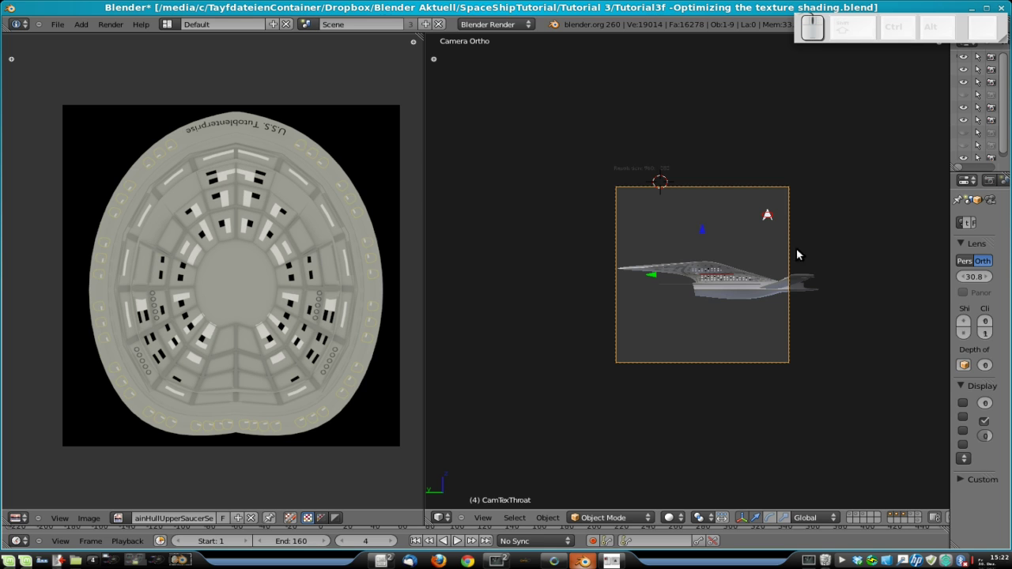
pyautogui.moveTo(950, 324); pyautogui.dragTo(794, 280)
pyautogui.click(832, 180)
pyautogui.rightClick(556, 169)
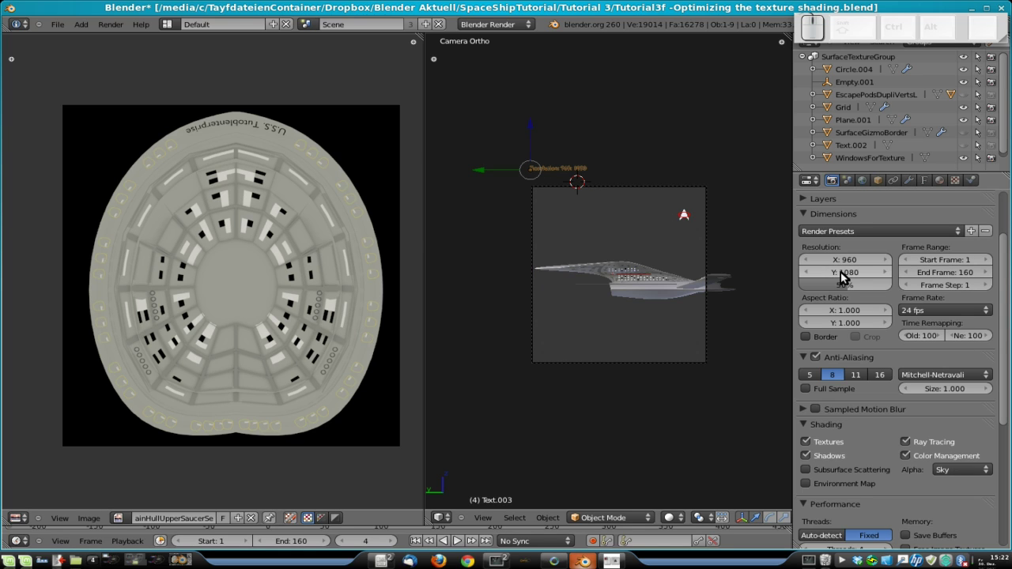
pyautogui.moveTo(851, 275); pyautogui.dragTo(673, 287)
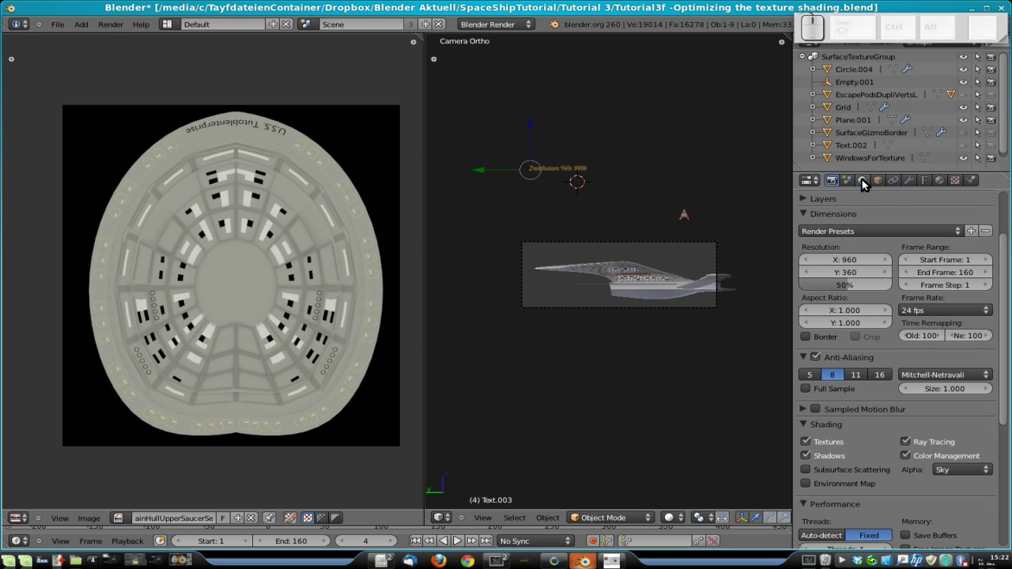
# Step: Move the CamTexThroat camera along global Y so that its frame is centred on the hull's length
pyautogui.rightClick(709, 250)
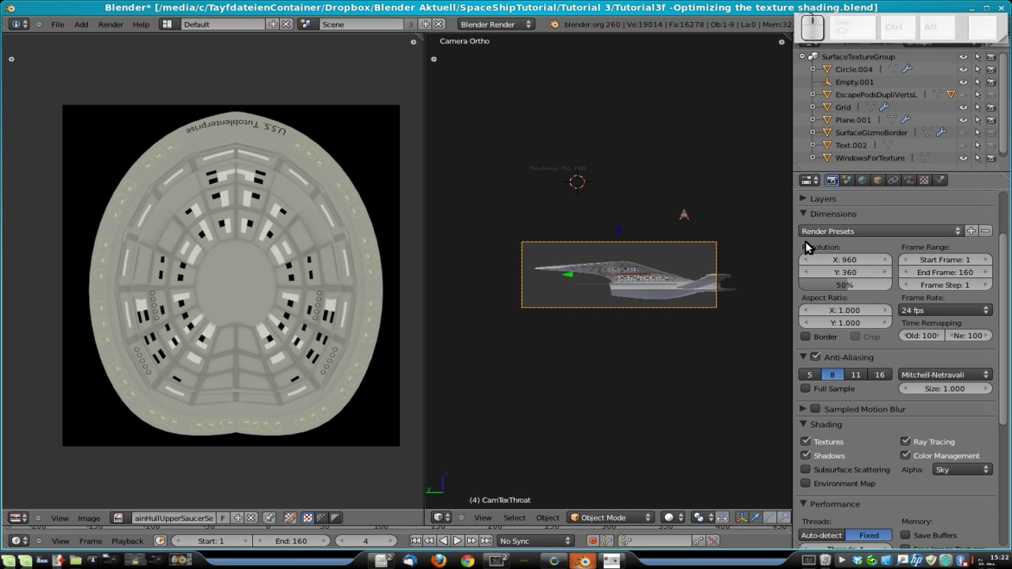
pyautogui.press('g')
pyautogui.press('y')
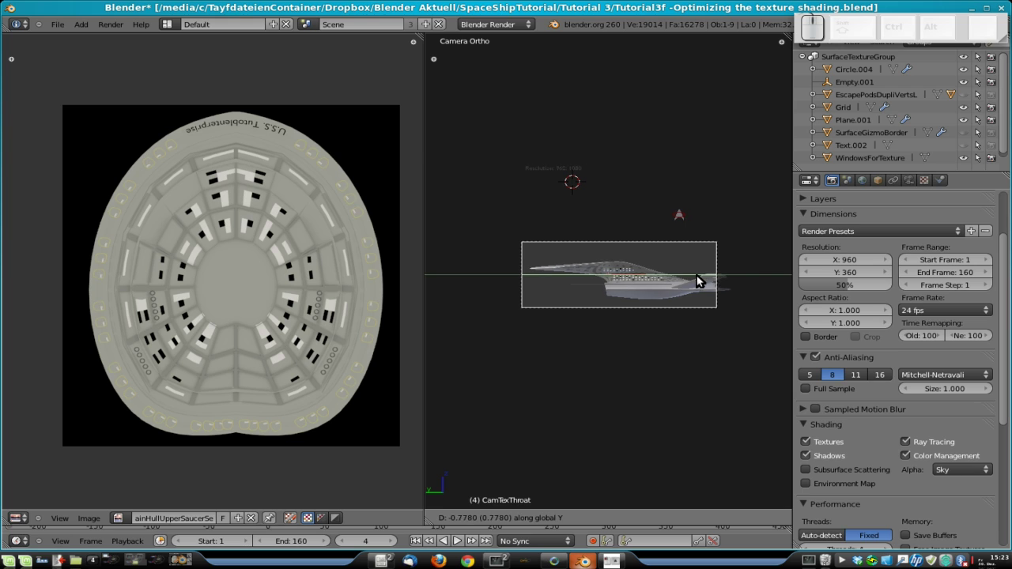
pyautogui.click(707, 282)
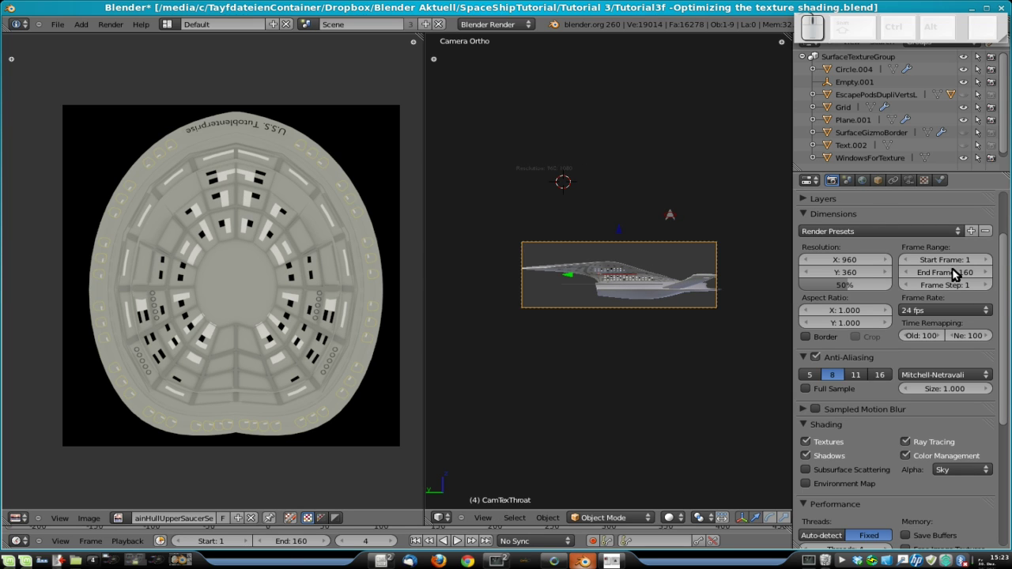
# Step: Set the CamTexThroat camera's orthographic scale to 33
pyautogui.click(909, 180)
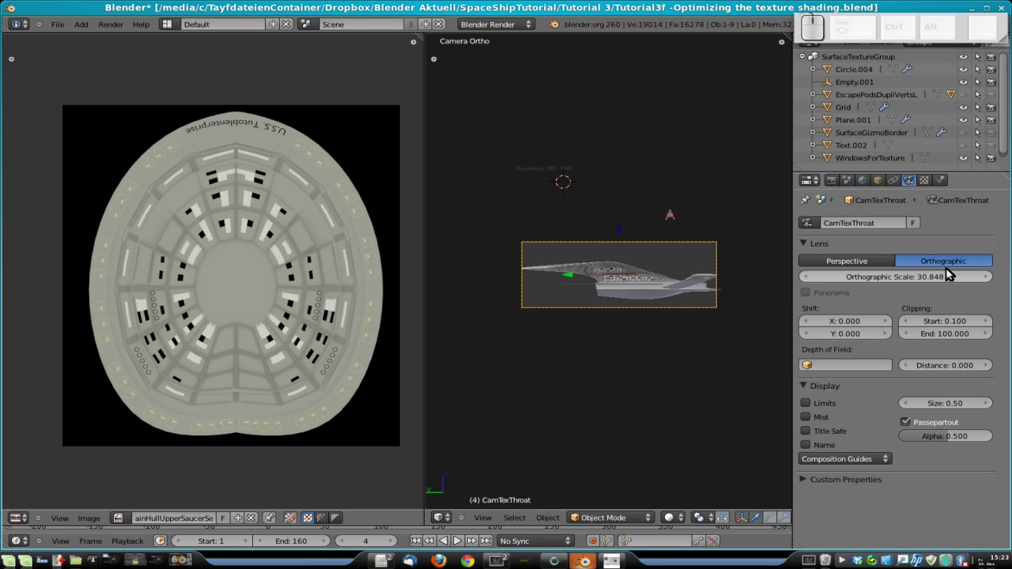
pyautogui.click(987, 276)
pyautogui.click(987, 277)
pyautogui.click(913, 277)
pyautogui.write('33')
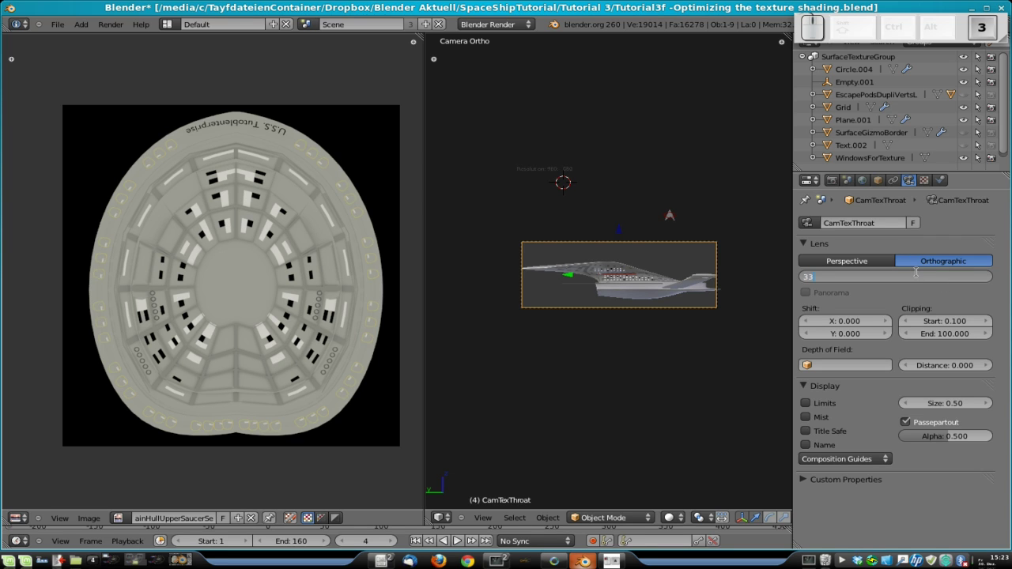
pyautogui.press('Return')
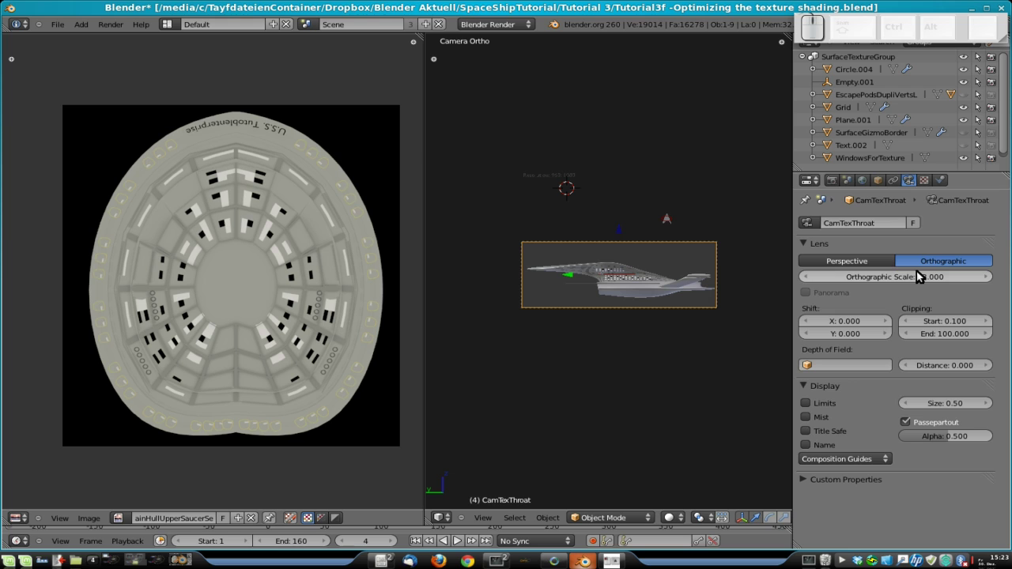
# Step: Lower the throat camera's resolution text about 10.9 units along global Z to just above the camera frame
pyautogui.rightClick(576, 181)
pyautogui.press('g')
pyautogui.press('z')
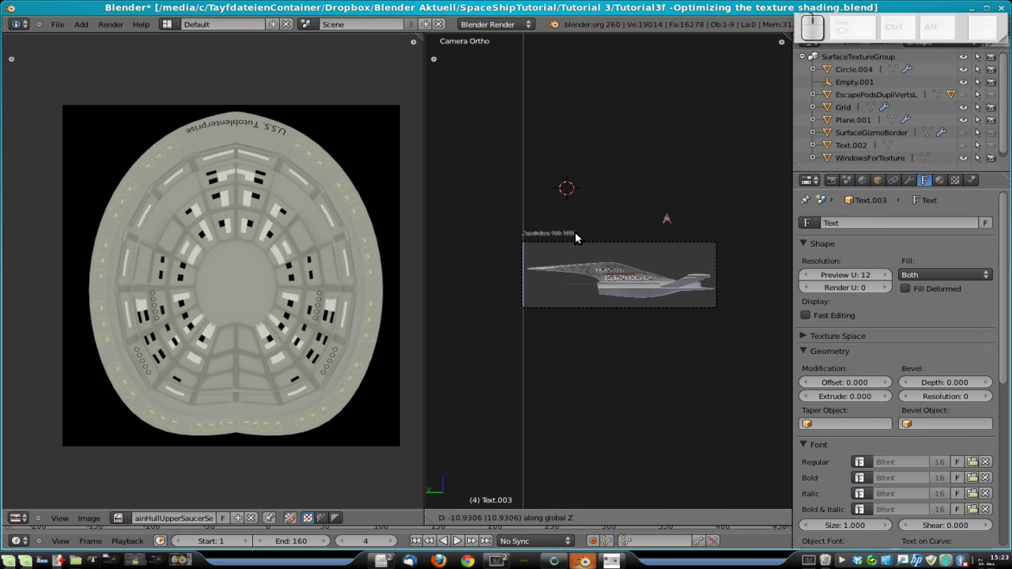
pyautogui.click(575, 234)
# Step: Change the throat camera's text label to end in "960: 360", matching the render resolution
pyautogui.click(832, 180)
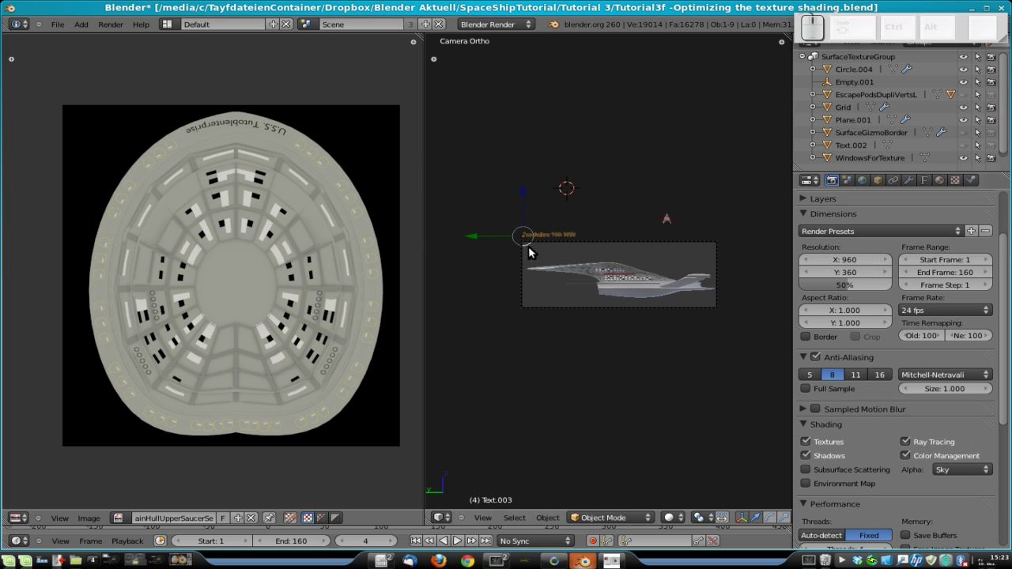
pyautogui.scroll(5, 559, 227)
pyautogui.press('Tab')
pyautogui.press('BackSpace')
pyautogui.press('BackSpace')
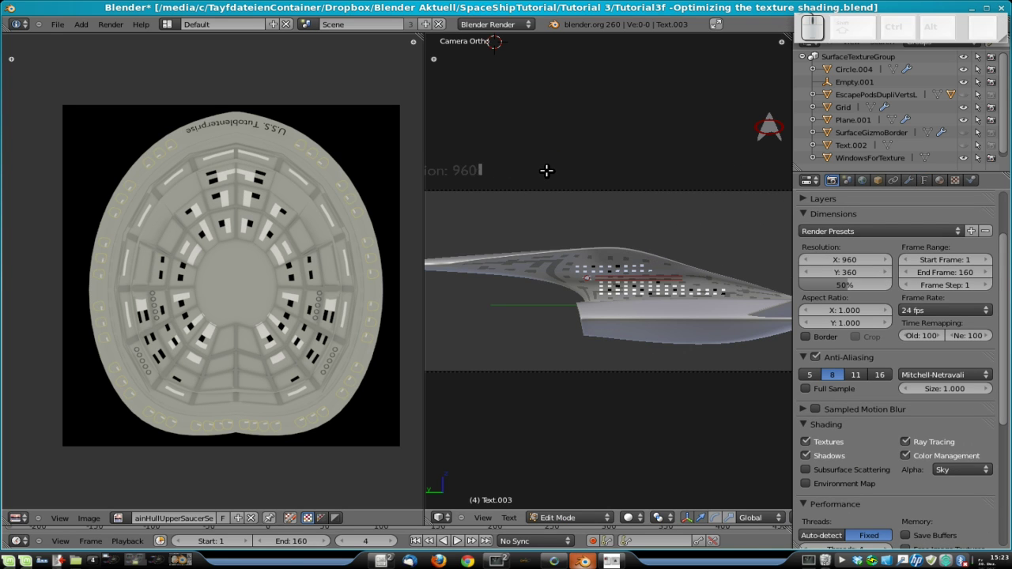
pyautogui.write(': 360')
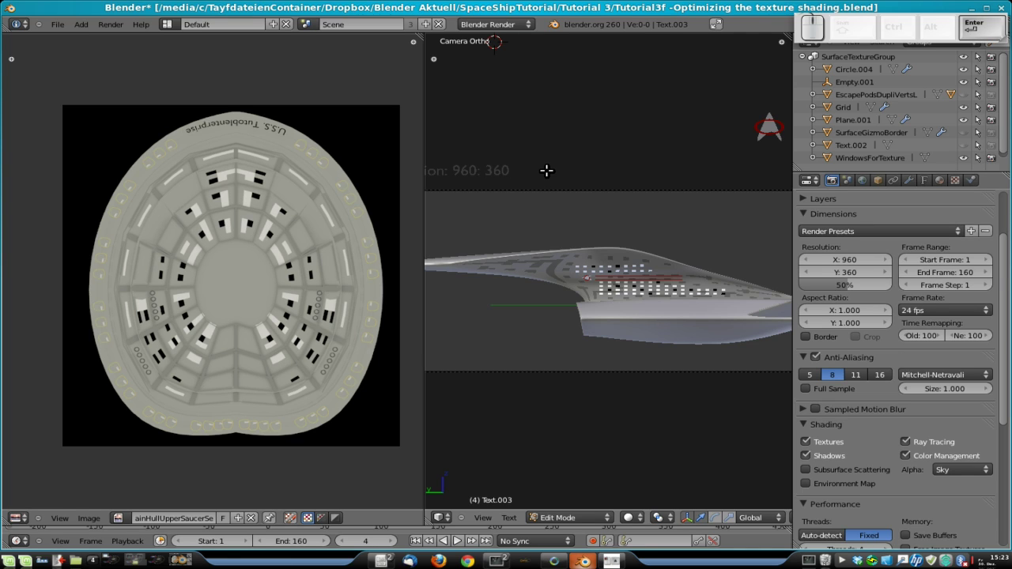
pyautogui.press('Tab')
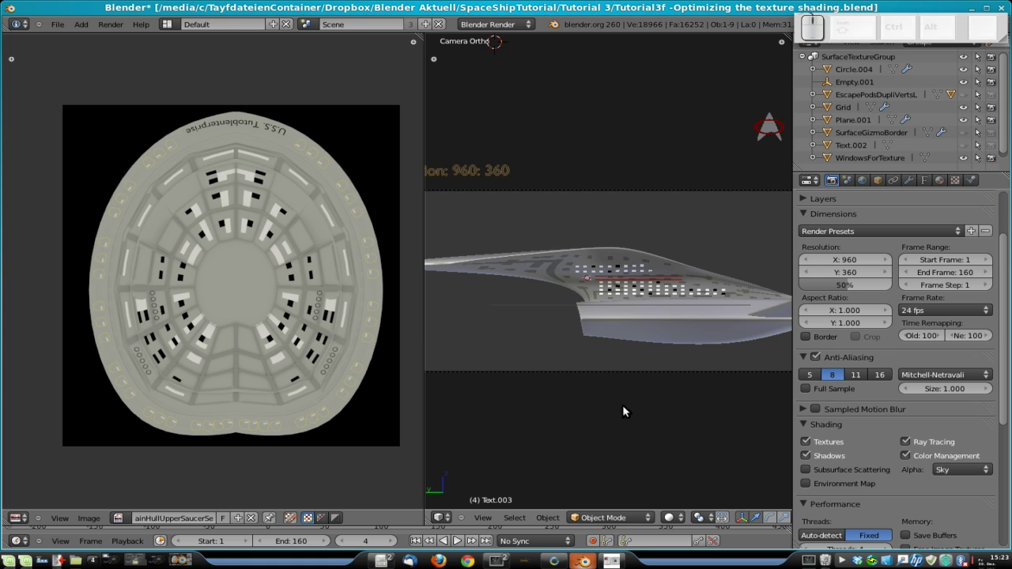
# Step: Select the dark windows, list only selected objects in the outliner and exclude WindowsDarkTexObj from rendering
pyautogui.scroll(-1, 730, 309)
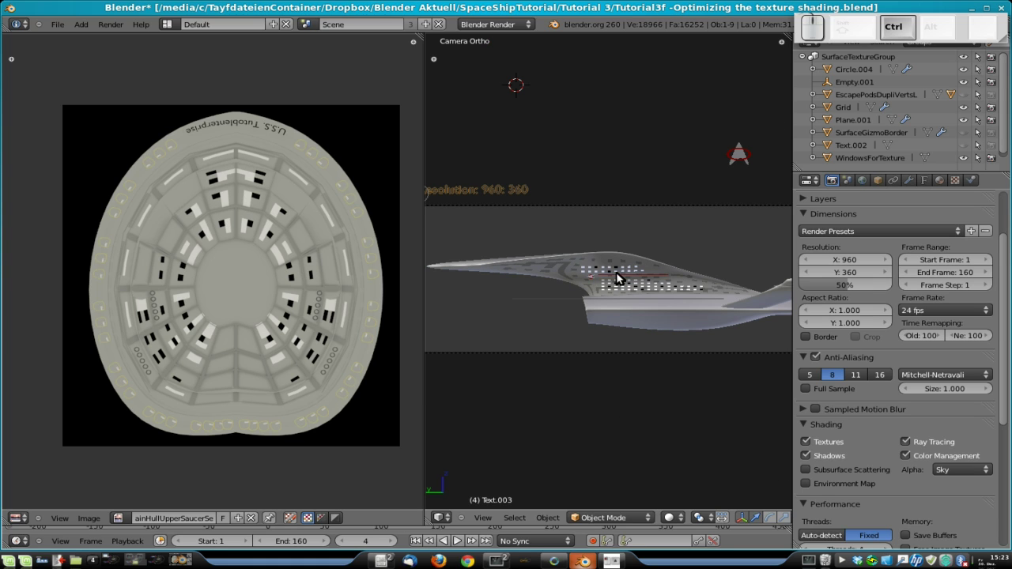
pyautogui.keyDown('ctrl'); pyautogui.rightClick(618, 281); pyautogui.keyUp('ctrl')
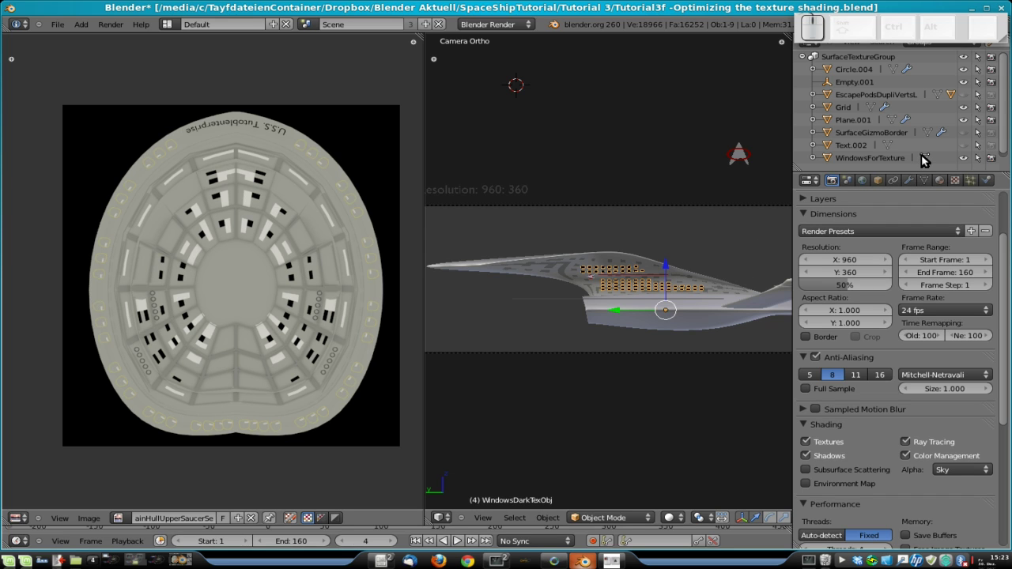
pyautogui.moveTo(926, 27); pyautogui.dragTo(910, 259)
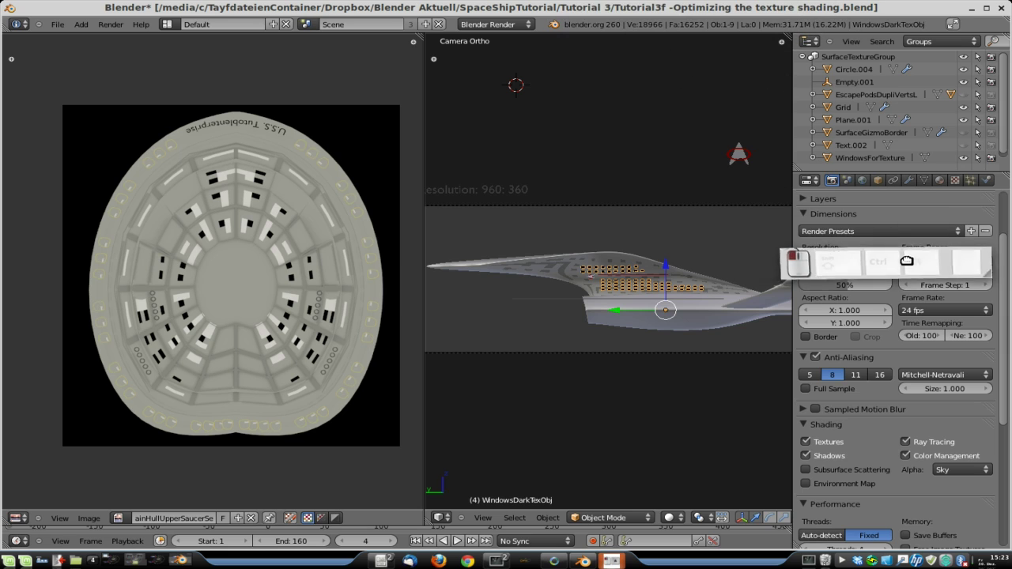
pyautogui.click(956, 42)
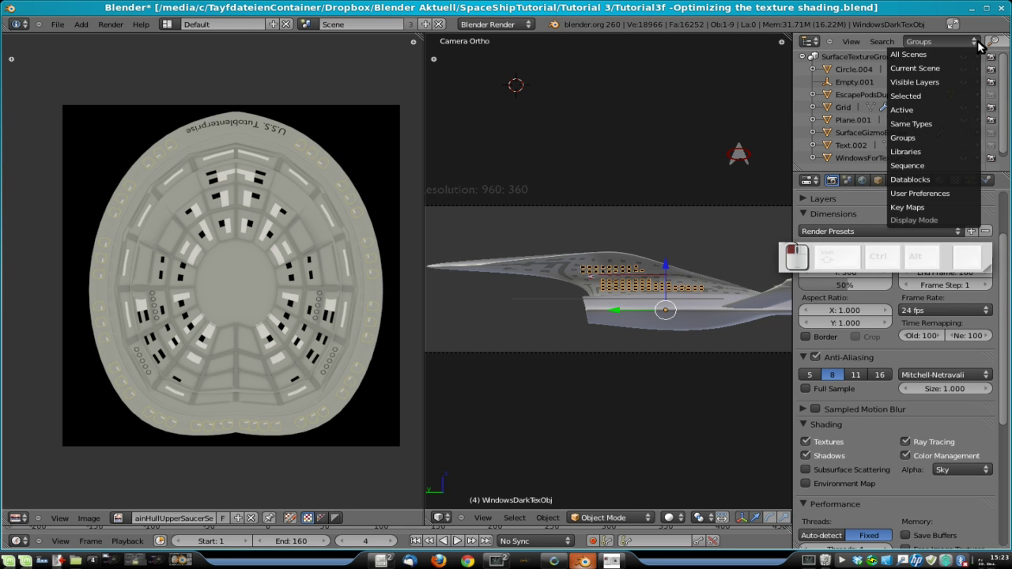
pyautogui.click(936, 96)
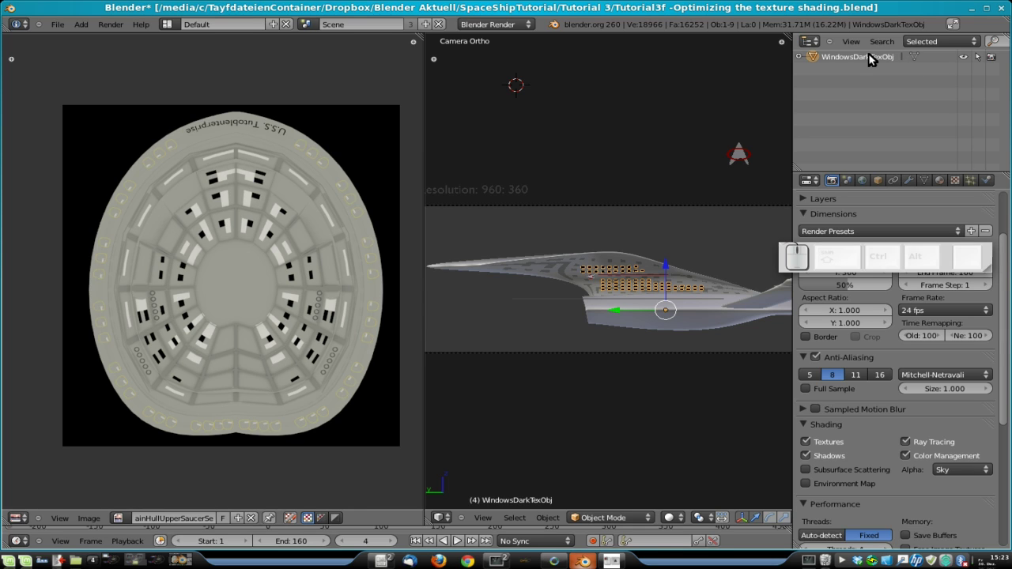
pyautogui.click(992, 56)
# Step: Exclude the light windows object, WindowsLightTexObj, from rendering too, and recheck the render visibility of both window objects
pyautogui.rightClick(631, 261)
pyautogui.rightClick(629, 264)
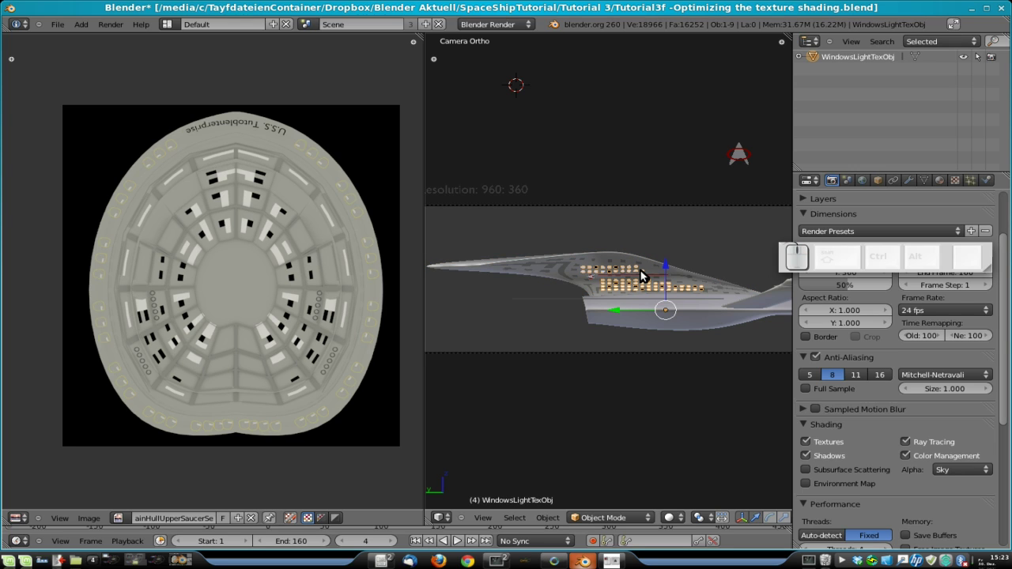
pyautogui.rightClick(661, 277)
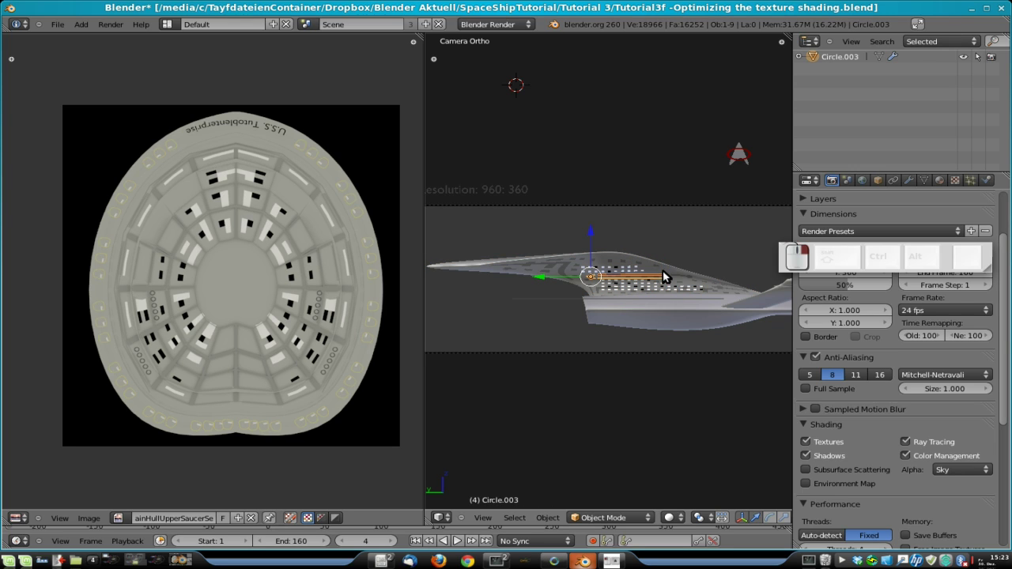
pyautogui.rightClick(636, 263)
pyautogui.rightClick(625, 267)
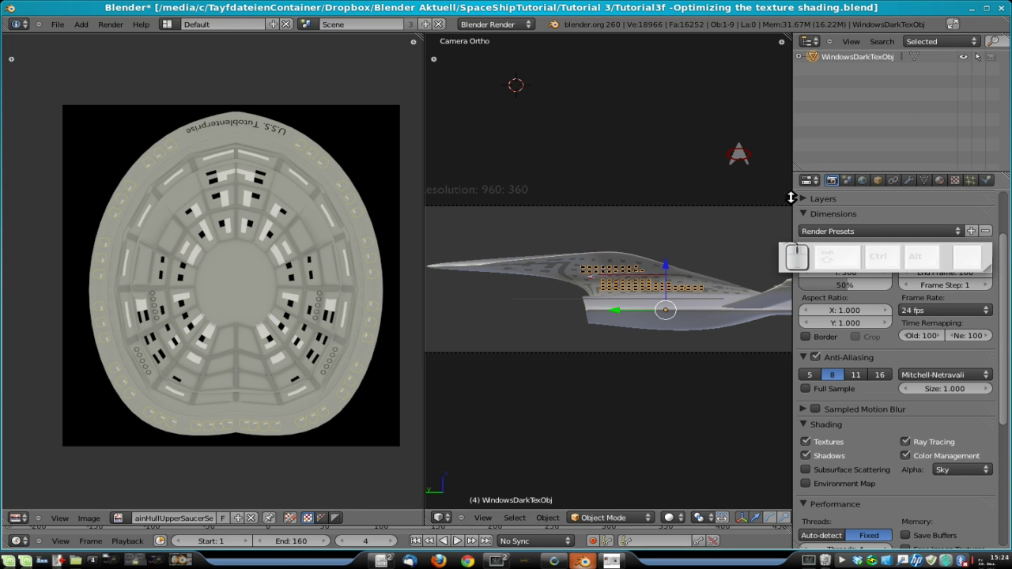
pyautogui.scroll(3, 710, 273)
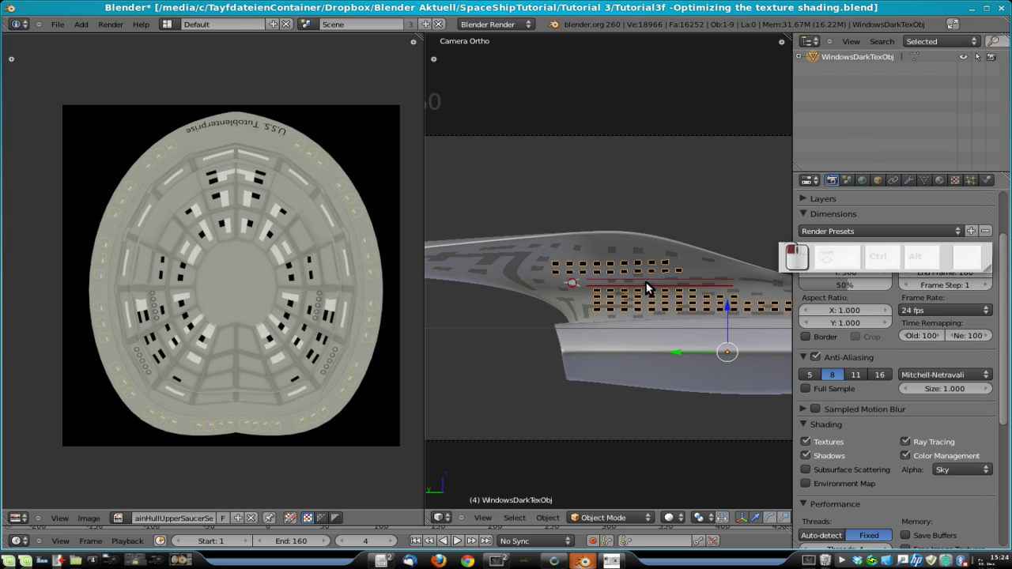
pyautogui.rightClick(647, 271)
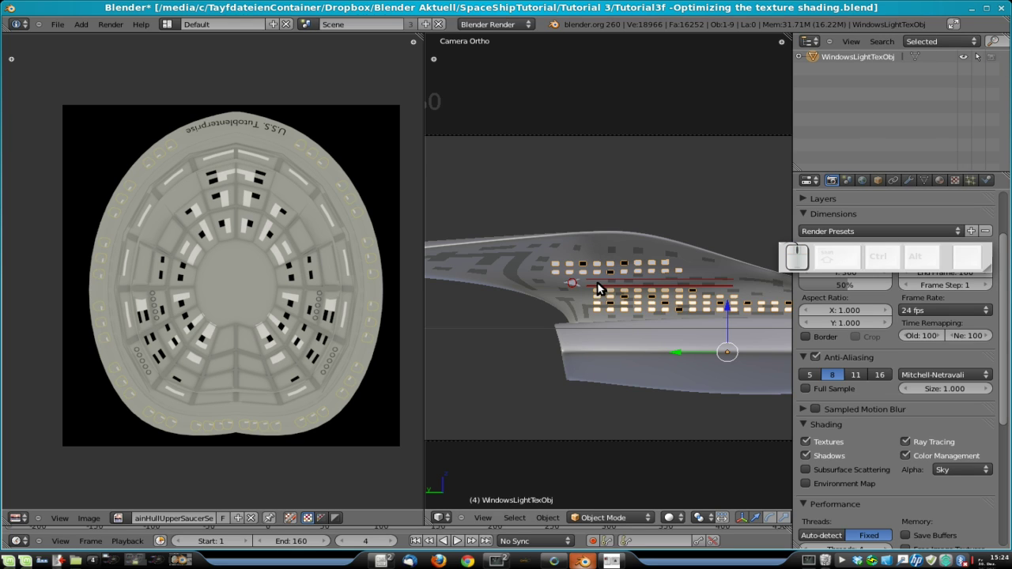
pyautogui.scroll(-3, 574, 277)
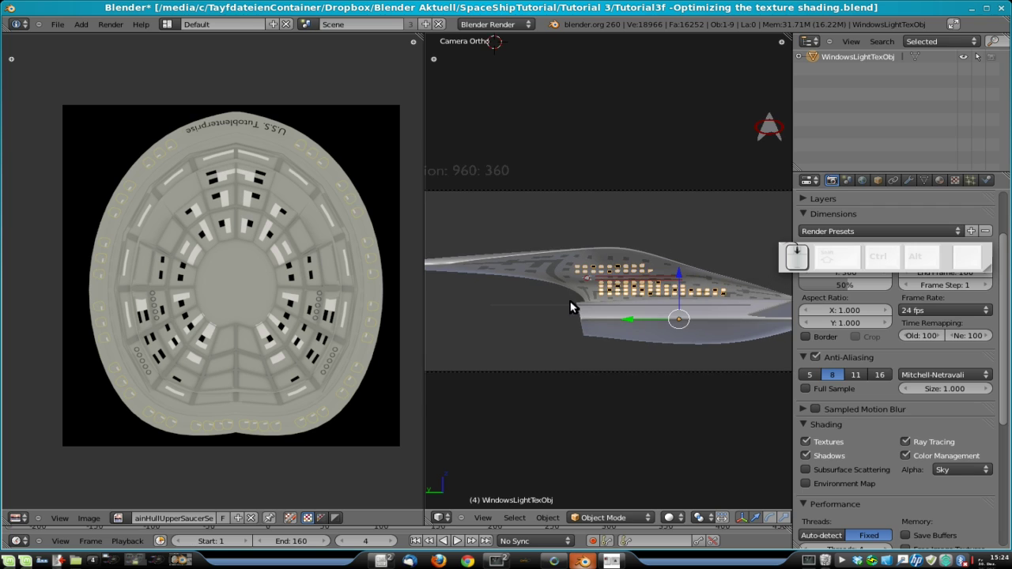
# Step: Select the main hull and examine its texture slots and HullTex1 material settings
pyautogui.rightClick(571, 261)
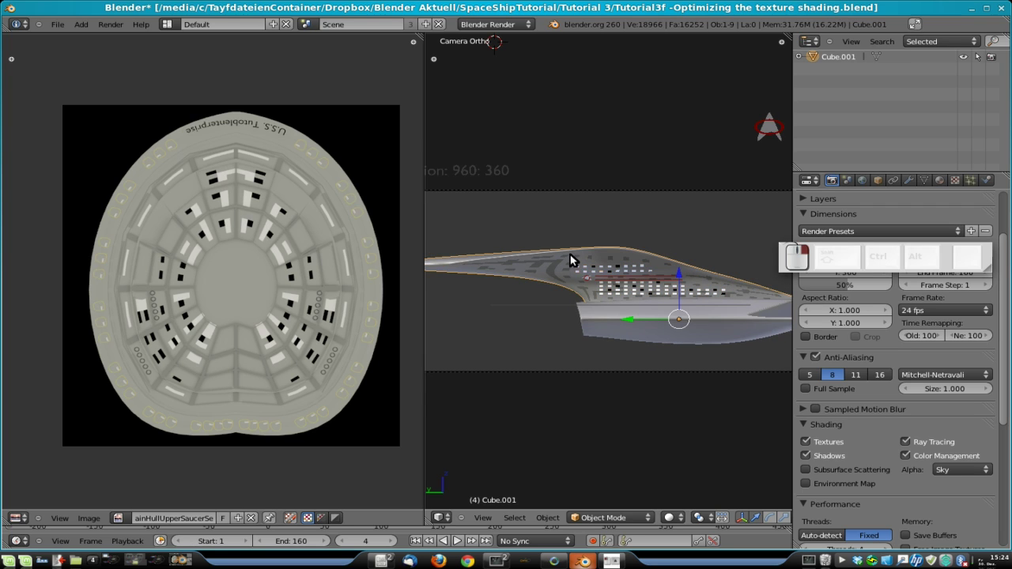
pyautogui.click(956, 181)
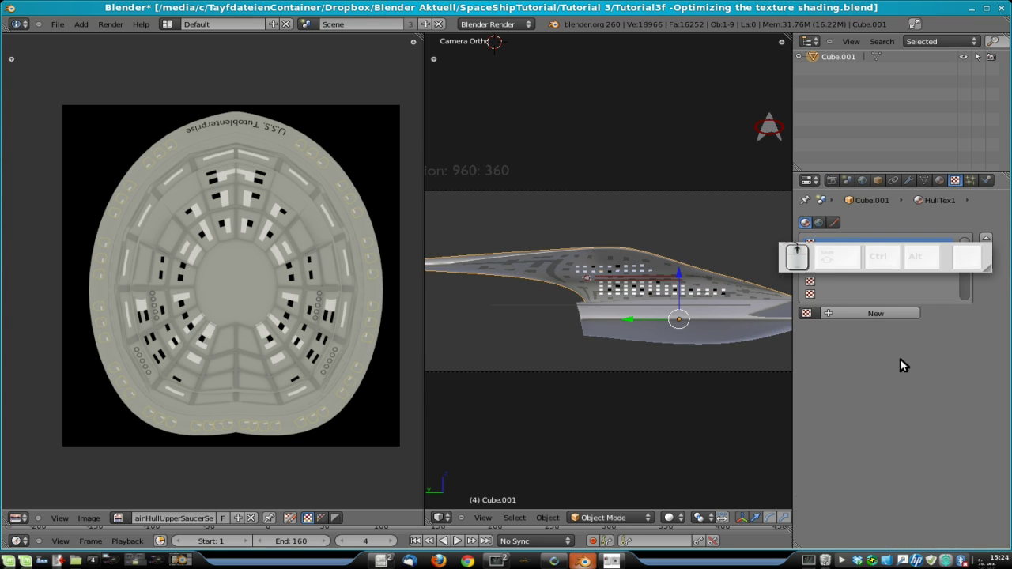
pyautogui.moveTo(849, 256); pyautogui.dragTo(831, 103)
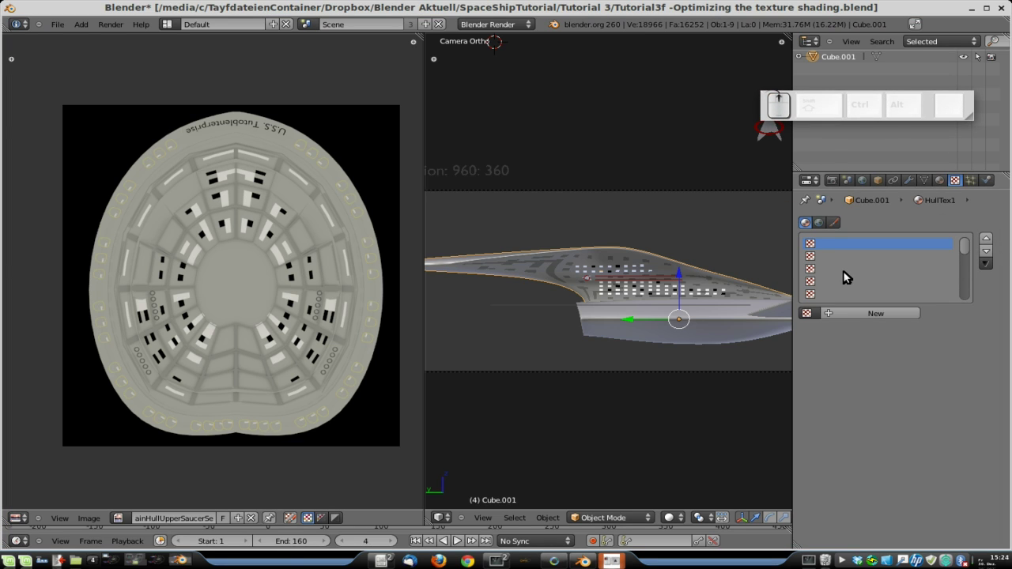
pyautogui.click(939, 179)
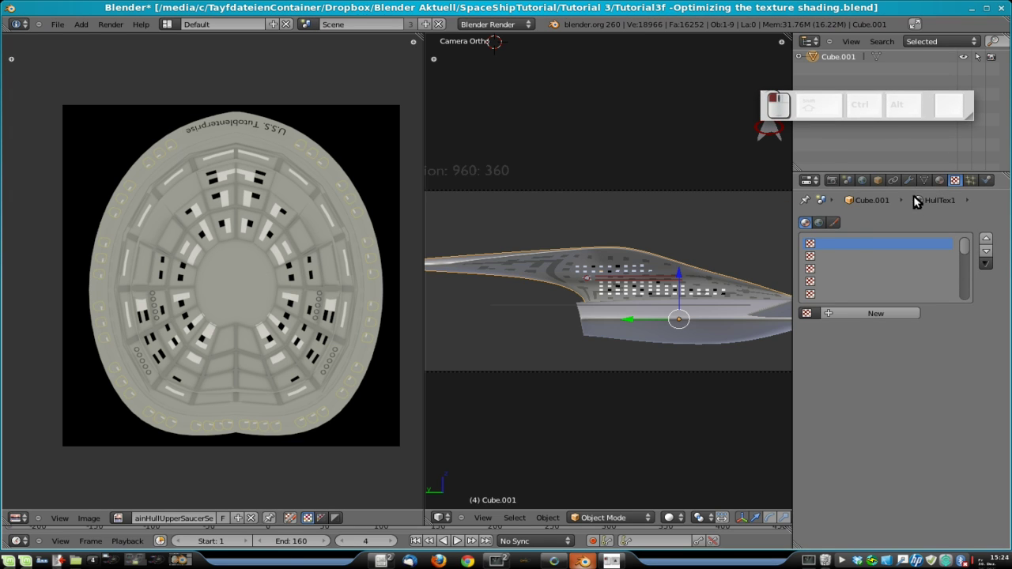
pyautogui.click(940, 180)
pyautogui.scroll(5, 839, 253)
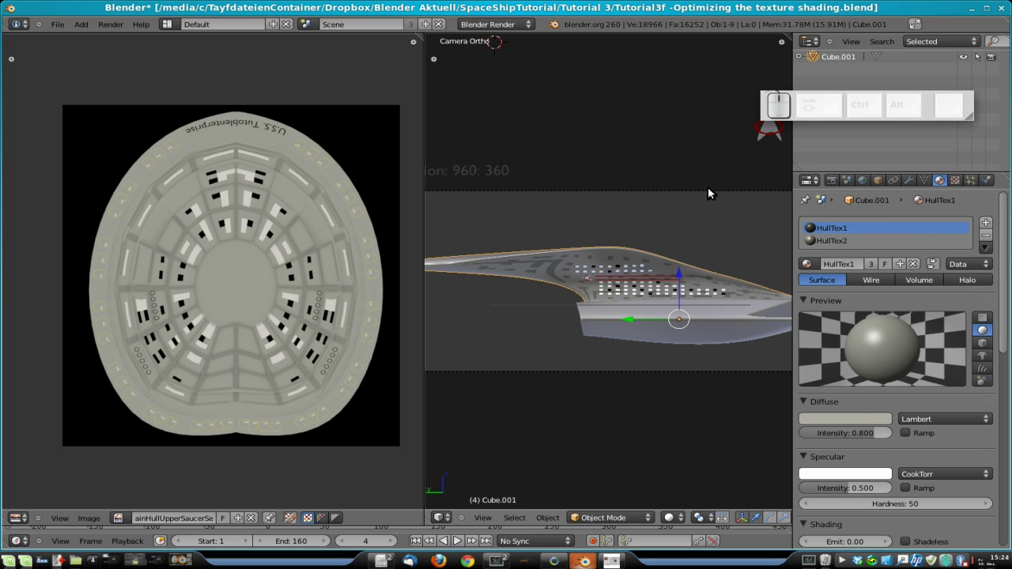
pyautogui.scroll(-2, 696, 261)
pyautogui.scroll(-2, 676, 269)
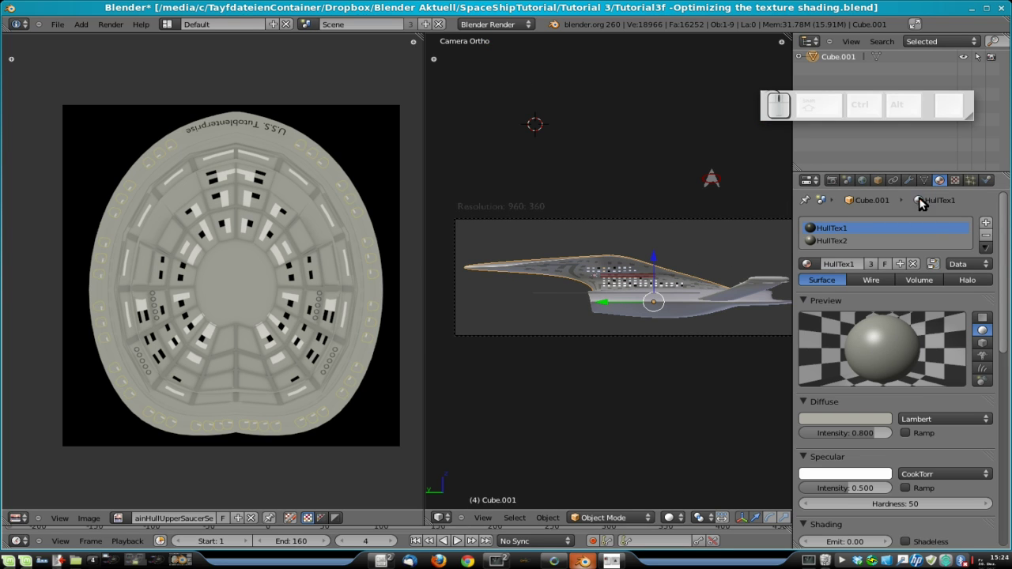
# Step: Review the world lighting settings and render a test image of the hull through the throat camera
pyautogui.click(862, 180)
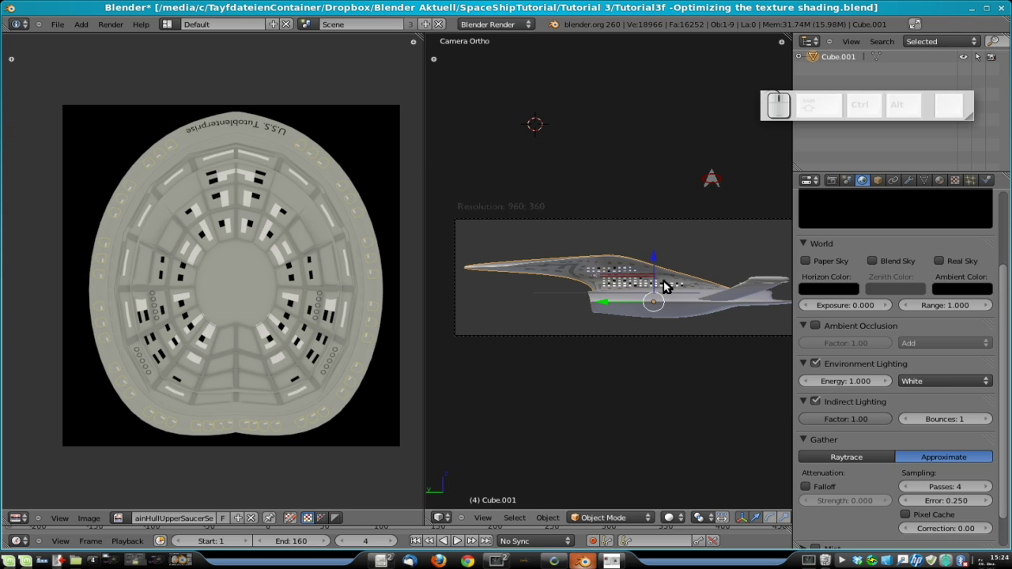
pyautogui.press('F12')
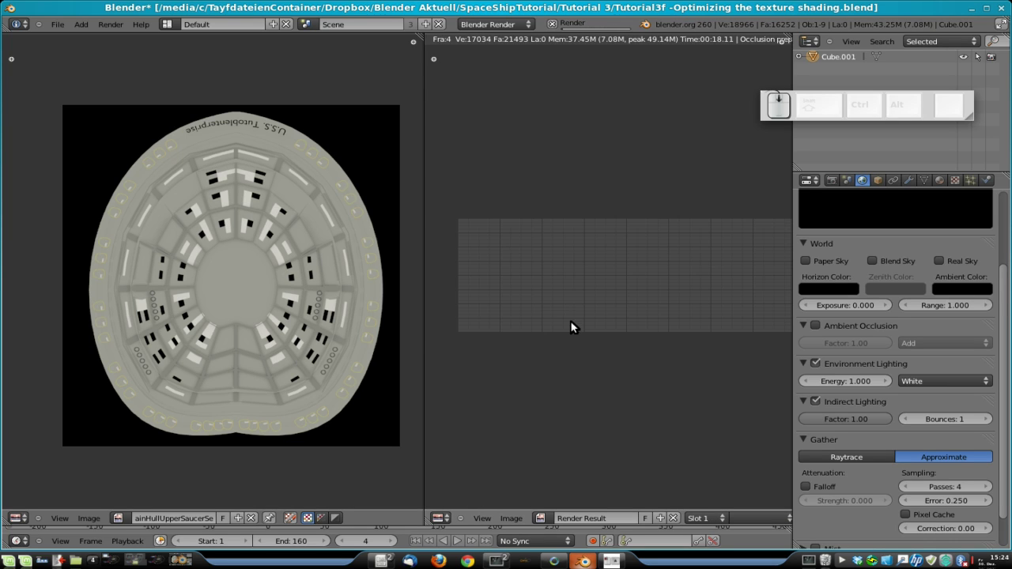
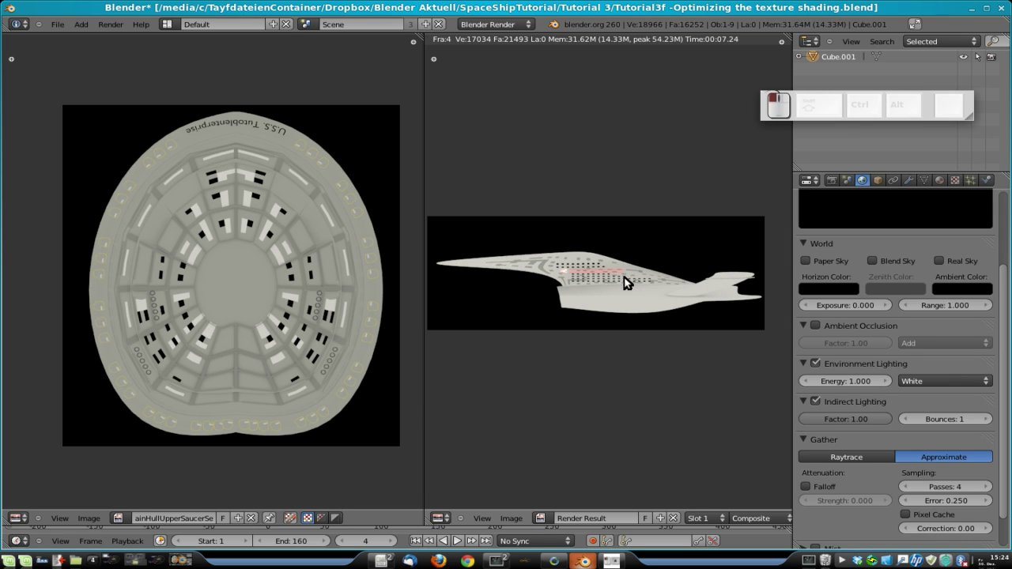
pyautogui.press('Escape')
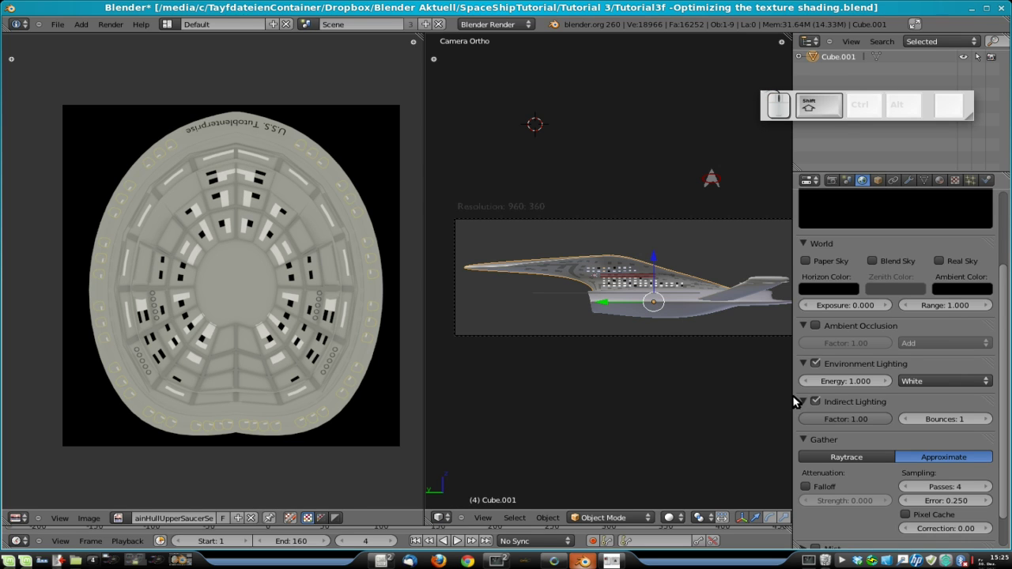
# Step: Widen the 3D view, hide the layer holding the lower hull and nacelles, and render the throat hull alone
pyautogui.moveTo(794, 400); pyautogui.dragTo(878, 394)
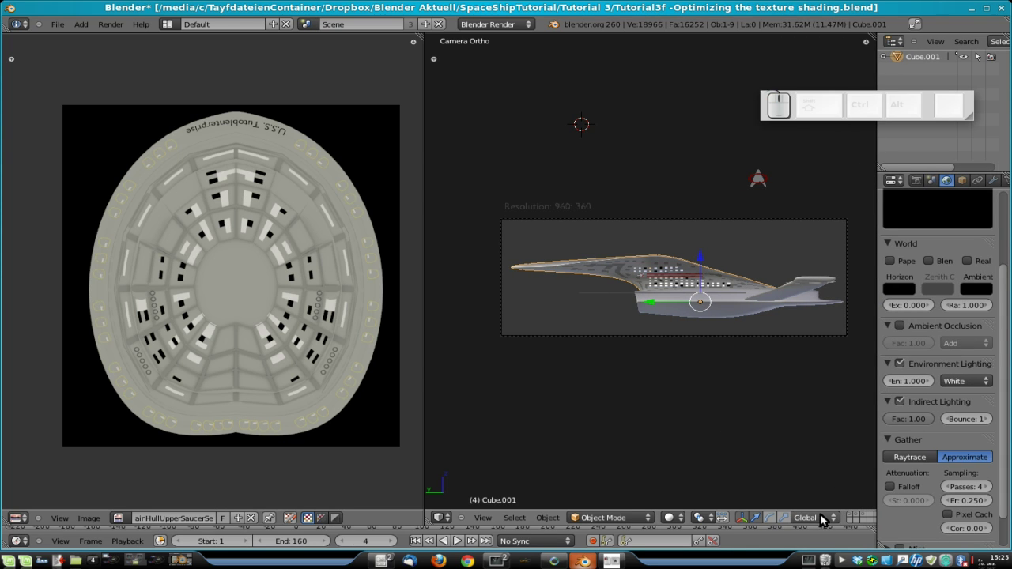
pyautogui.scroll(-3, 822, 520)
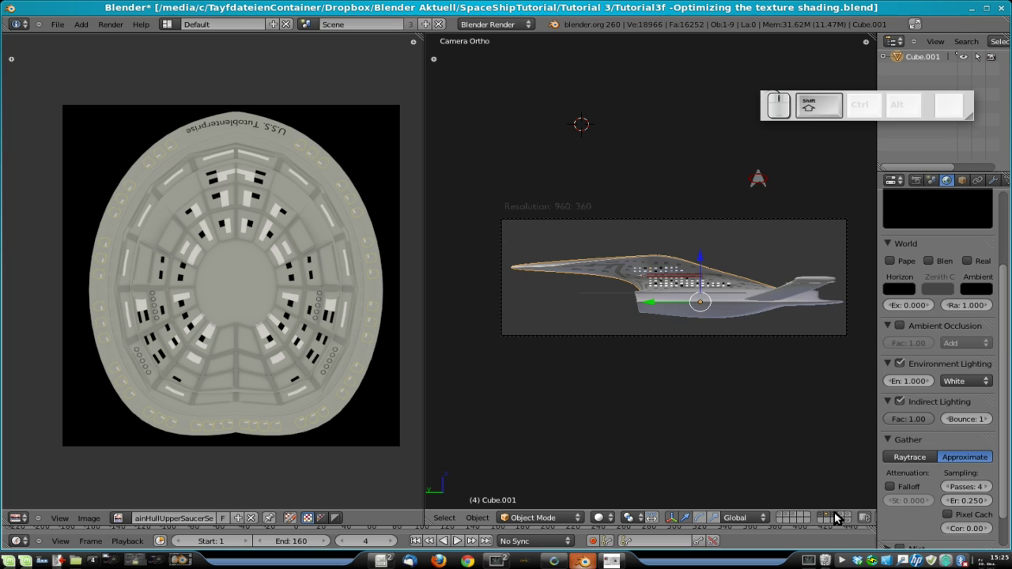
pyautogui.keyDown('shift'); pyautogui.click(835, 518); pyautogui.keyUp('shift')
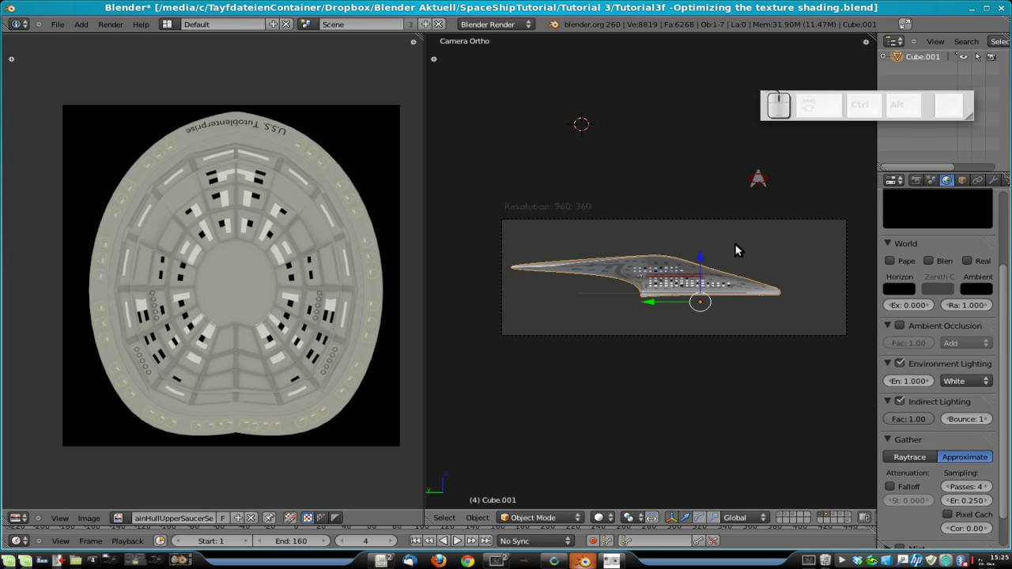
pyautogui.press('F12')
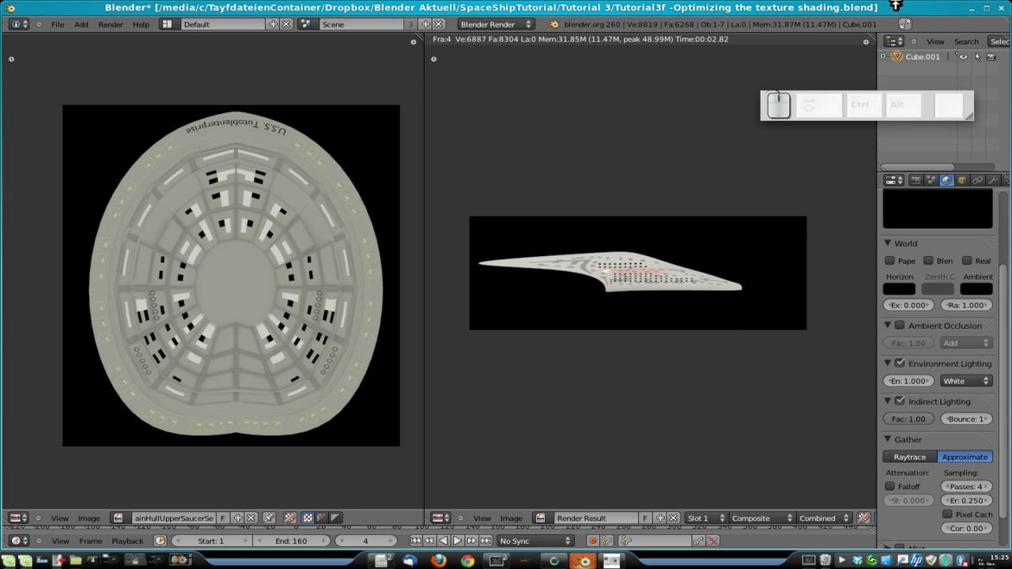
# Step: Save the rendered hull image as ThroatHullSurface_v2.png in the Textures folder and return to the camera view
pyautogui.press('F3')
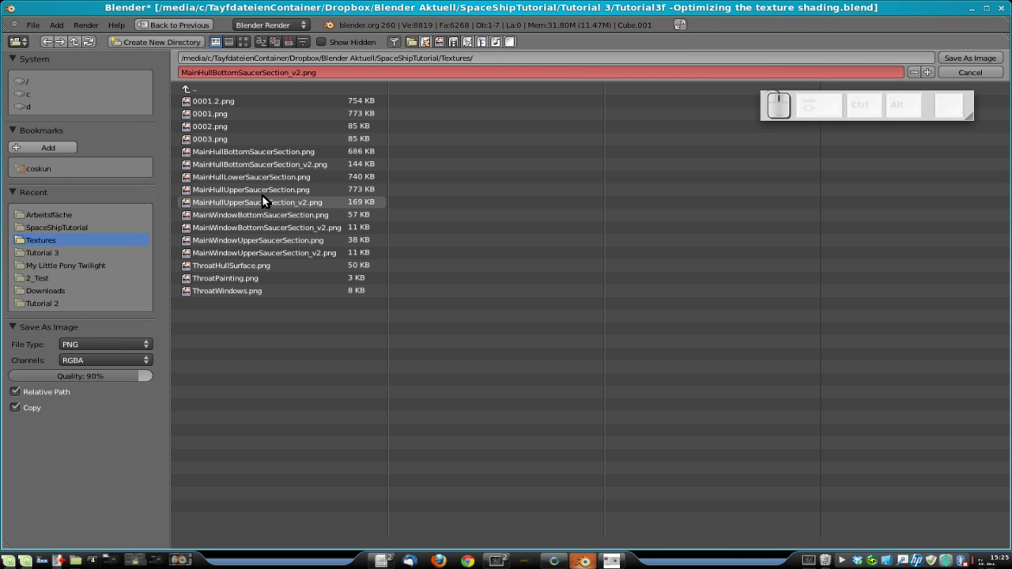
pyautogui.click(237, 265)
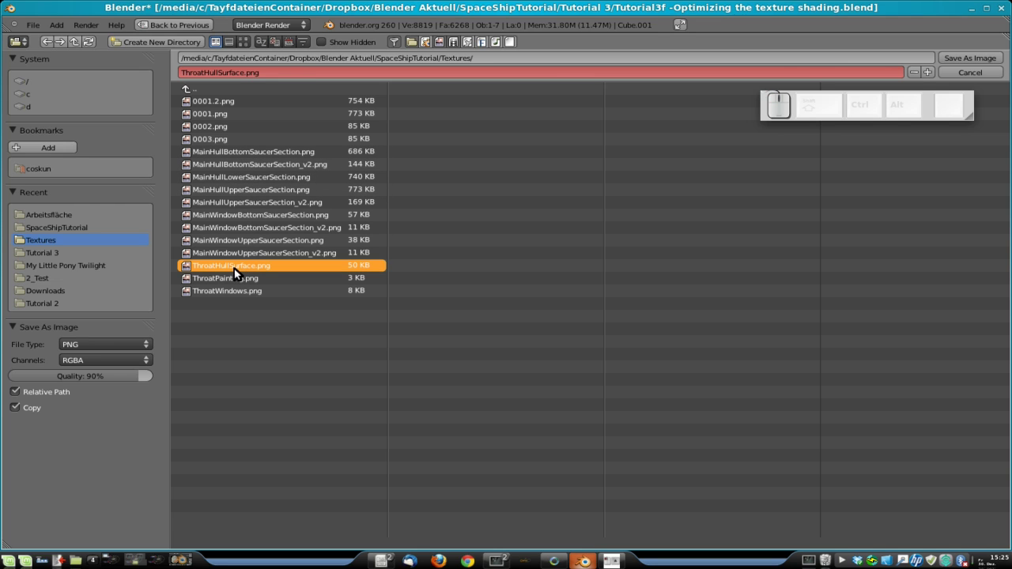
pyautogui.click(238, 73)
pyautogui.click(244, 73)
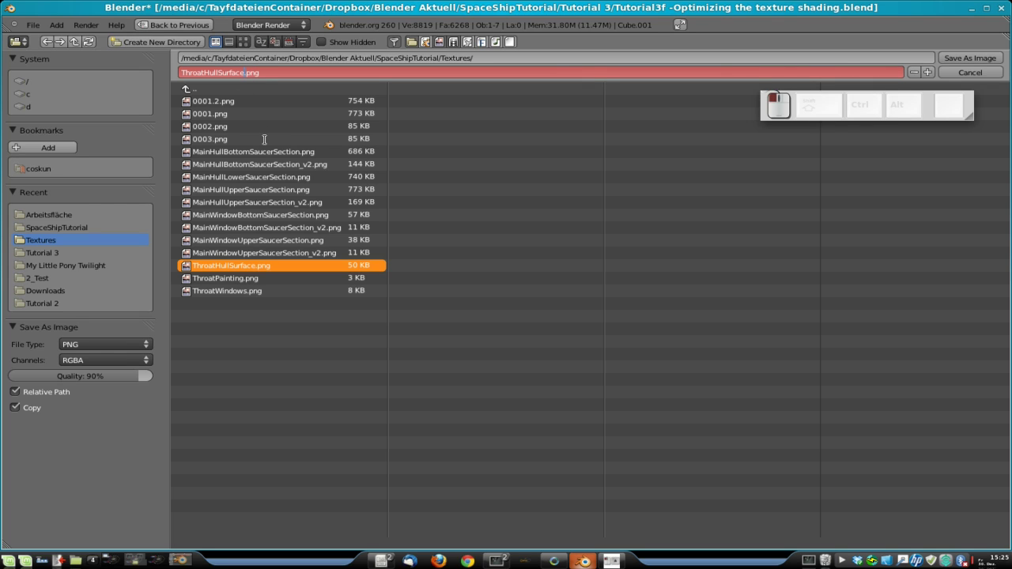
pyautogui.write('_')
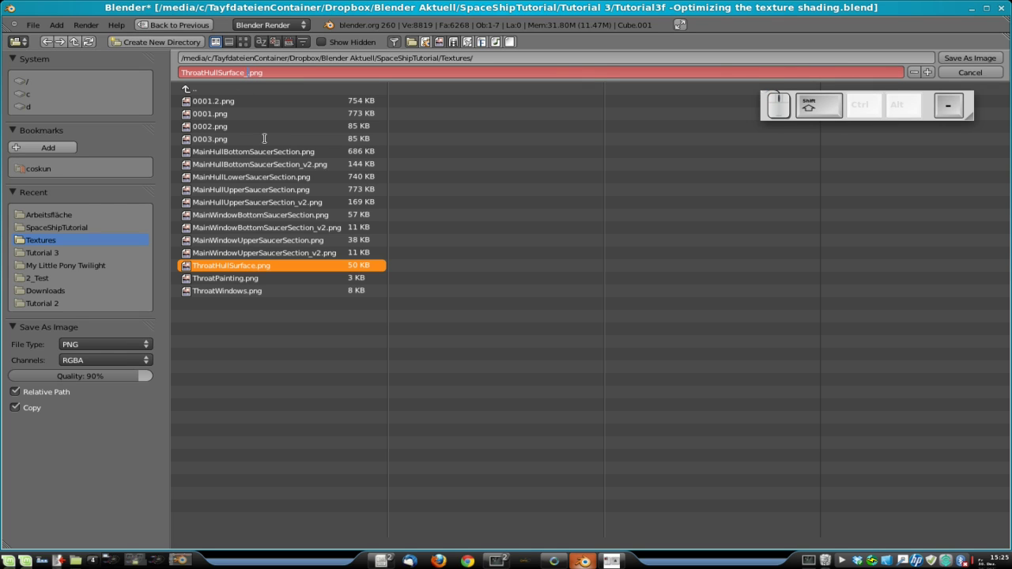
pyautogui.write('v2')
pyautogui.press('Return')
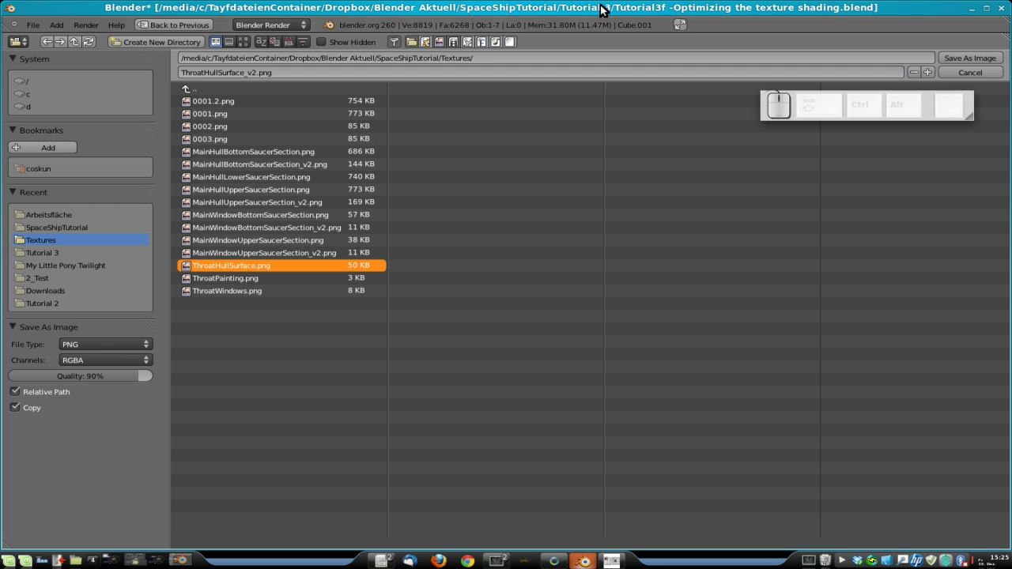
pyautogui.click(983, 58)
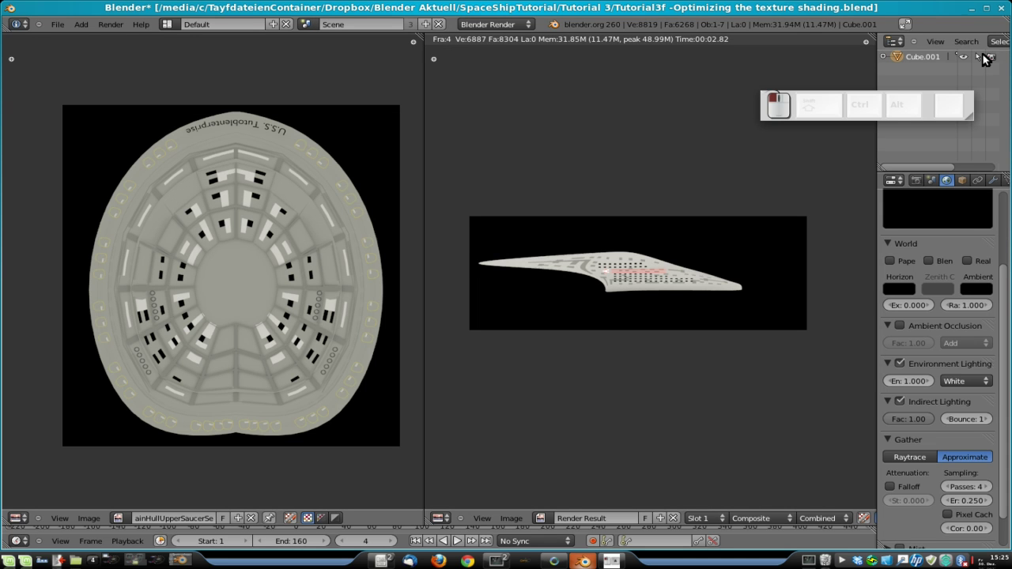
pyautogui.press('Escape')
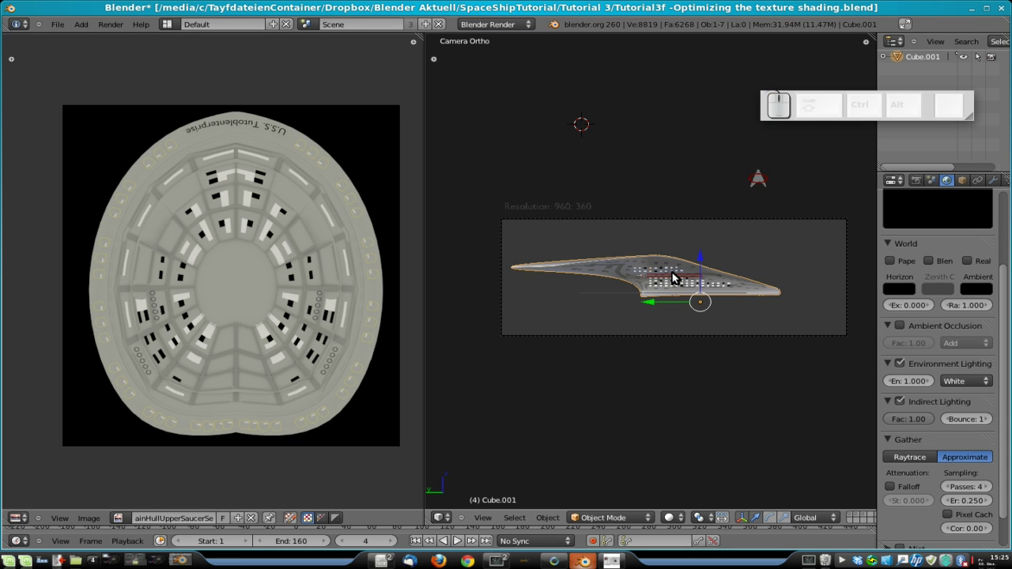
# Step: Exclude the main hull, Cube.001, from rendering and make the light windows object, WindowsLightTexObj, renderable
pyautogui.moveTo(852, 120); pyautogui.dragTo(704, 102)
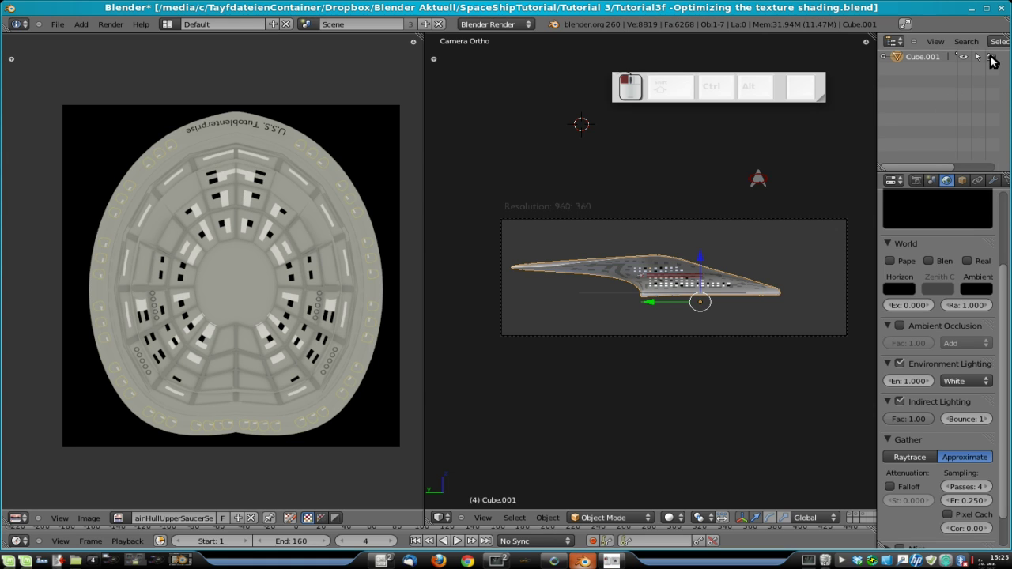
pyautogui.rightClick(667, 271)
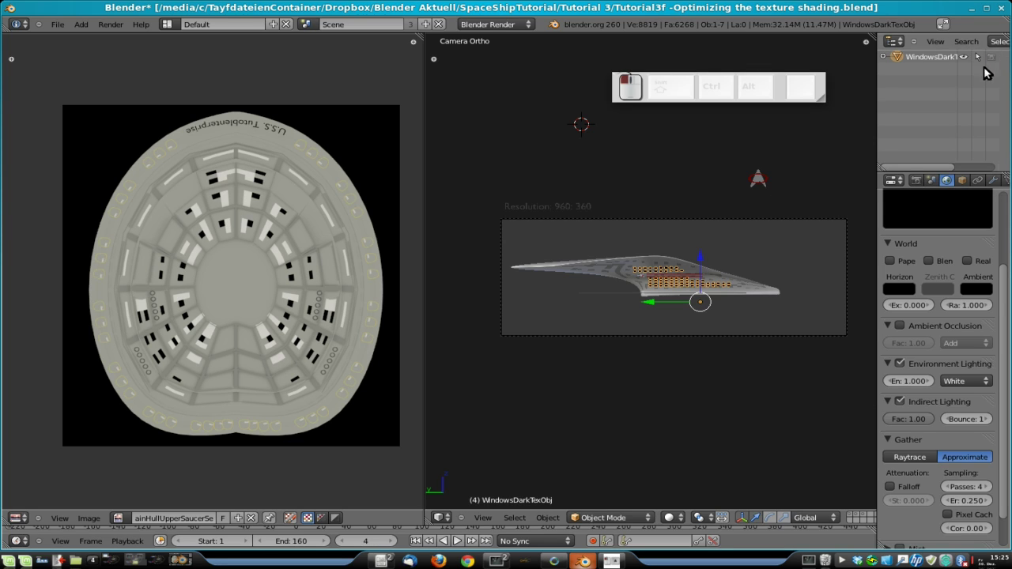
pyautogui.rightClick(700, 283)
pyautogui.rightClick(700, 285)
pyautogui.rightClick(670, 287)
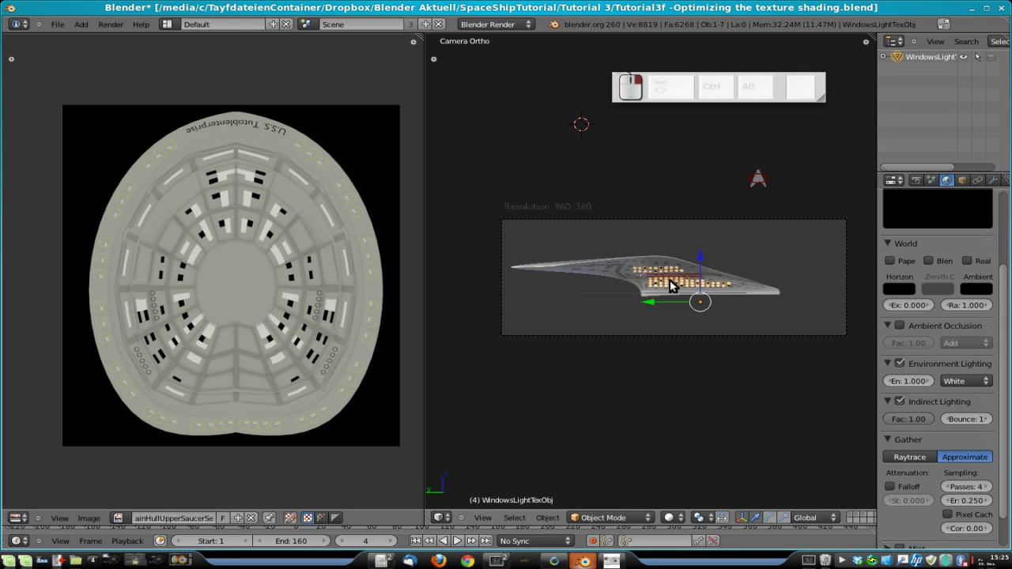
pyautogui.click(991, 57)
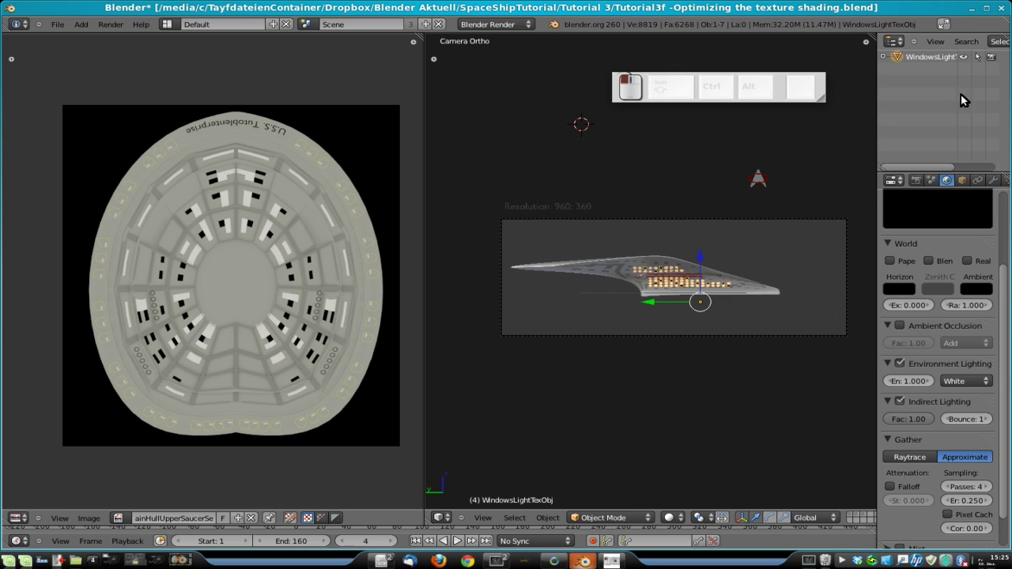
# Step: Exclude the red stripe painting, Circle.003, from rendering and render the throat's light windows alone
pyautogui.scroll(5, 670, 285)
pyautogui.rightClick(667, 278)
pyautogui.rightClick(667, 278)
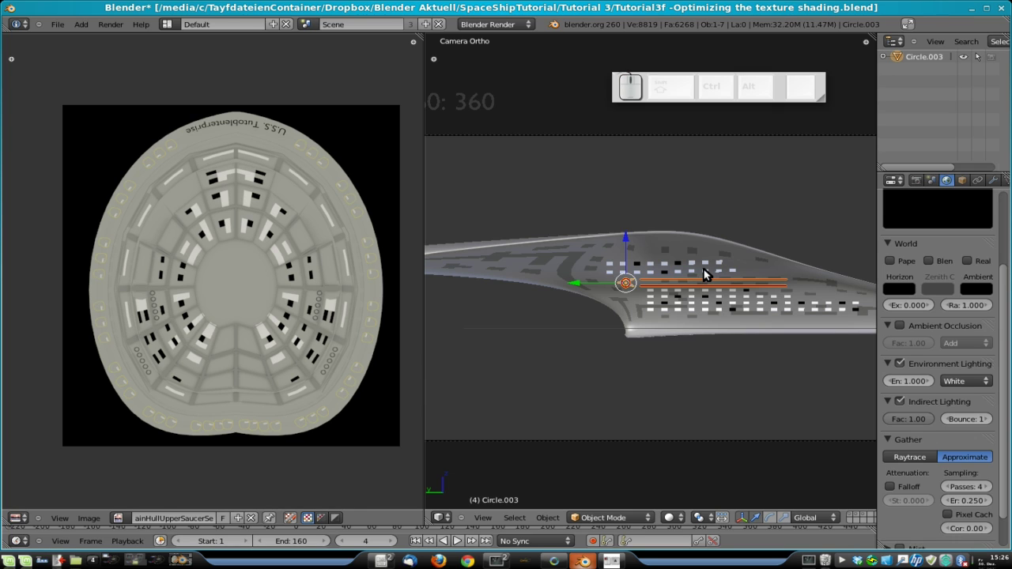
pyautogui.press('F12')
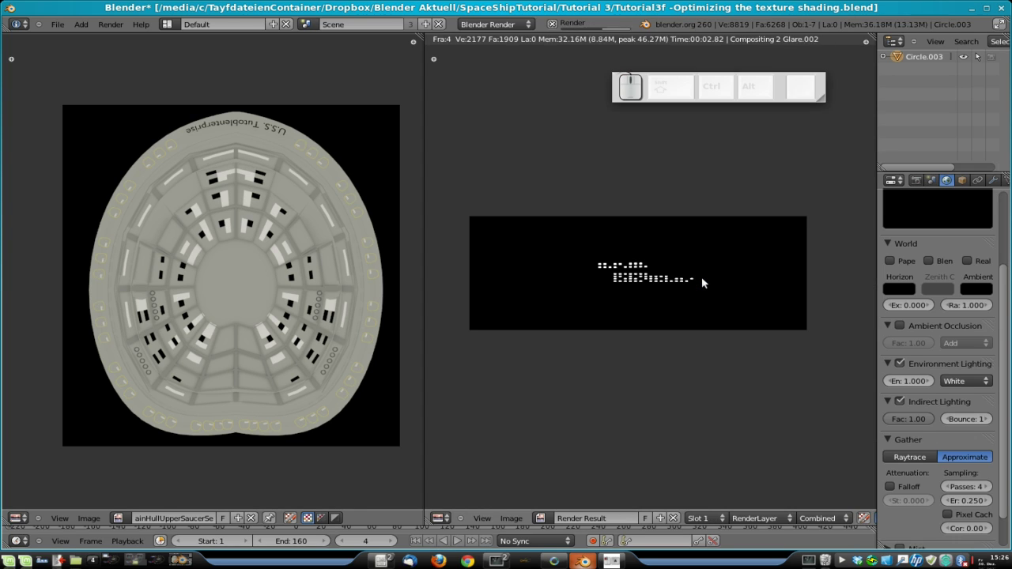
pyautogui.click(604, 253)
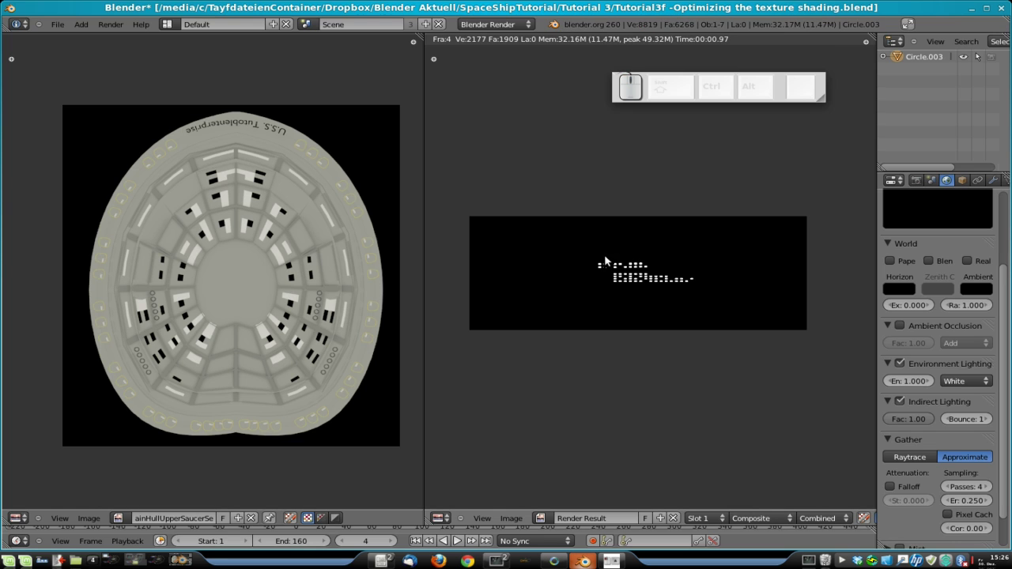
# Step: Save the rendered window image as ThroatWindows_v2.png in the Textures folder and return to the camera view
pyautogui.press('F3')
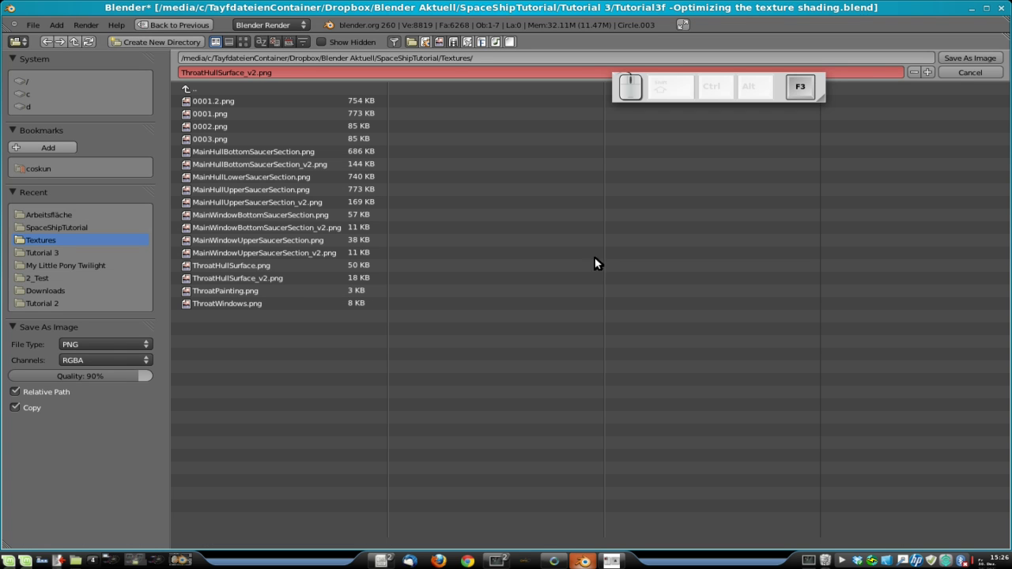
pyautogui.click(258, 304)
pyautogui.click(234, 71)
pyautogui.write('_')
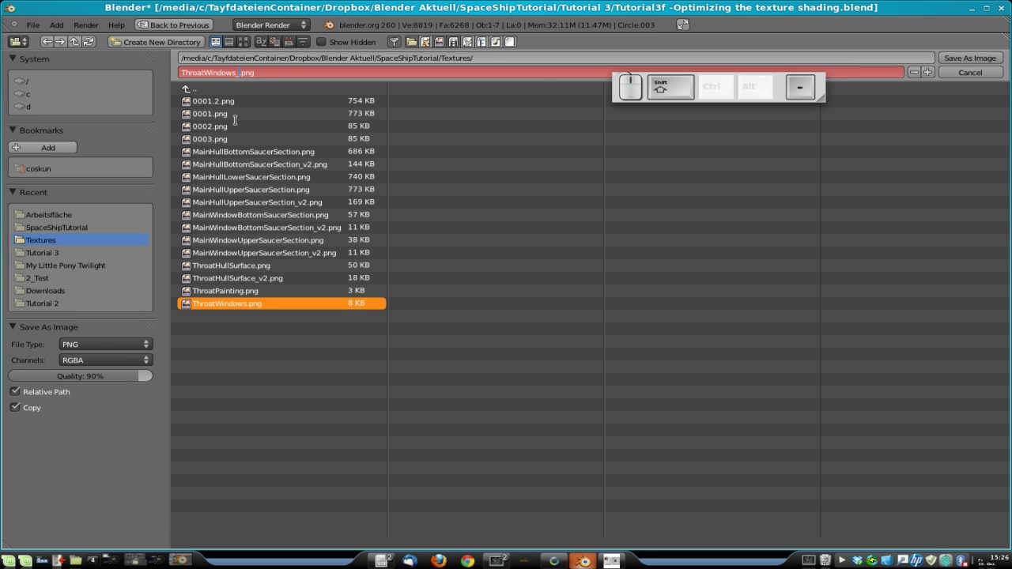
pyautogui.write('v2')
pyautogui.press('Return')
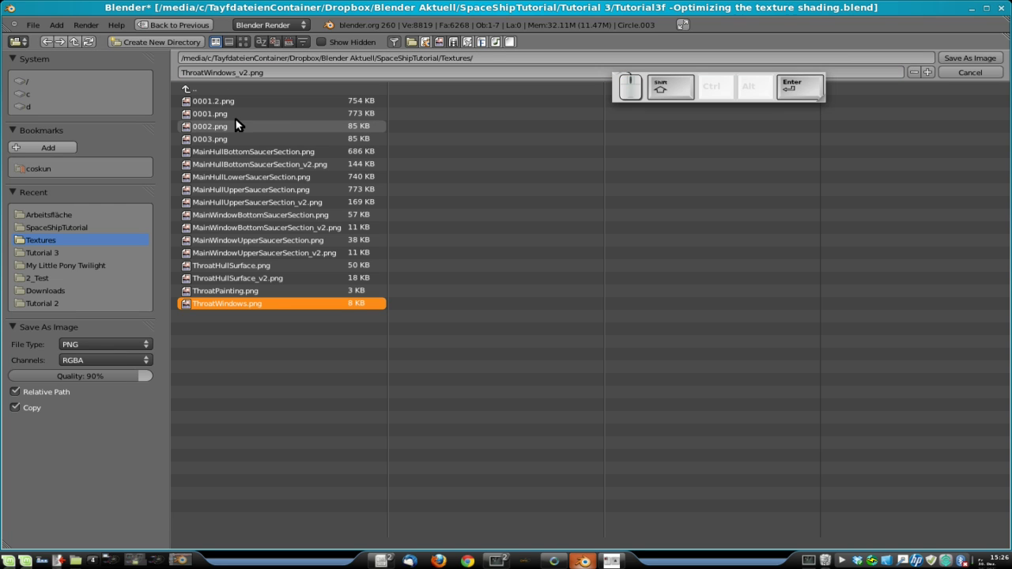
pyautogui.click(966, 58)
pyautogui.press('Escape')
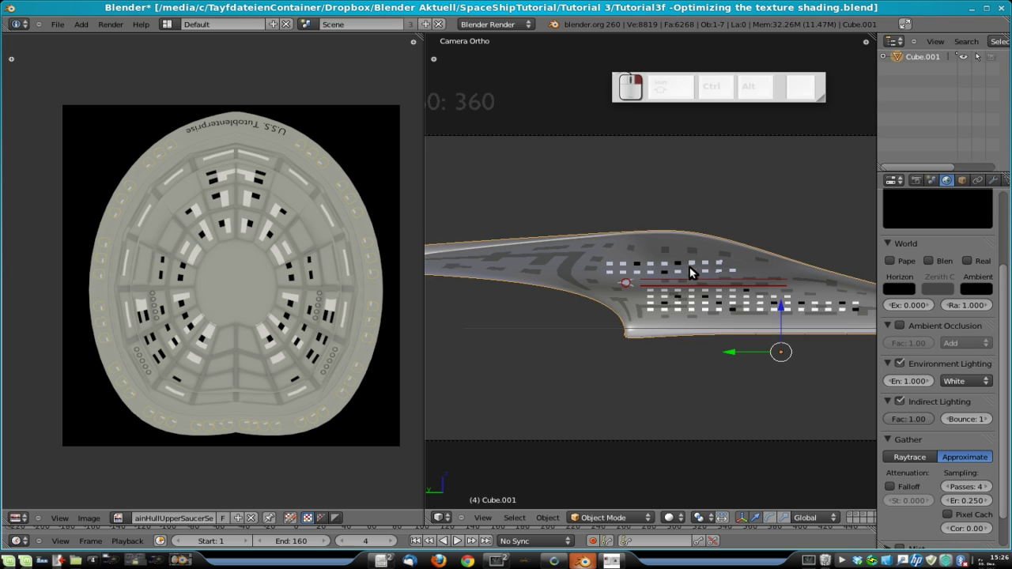
# Step: Exclude the light windows from rendering, make the stripe painting Circle.003 renderable, and render it alone
pyautogui.rightClick(692, 274)
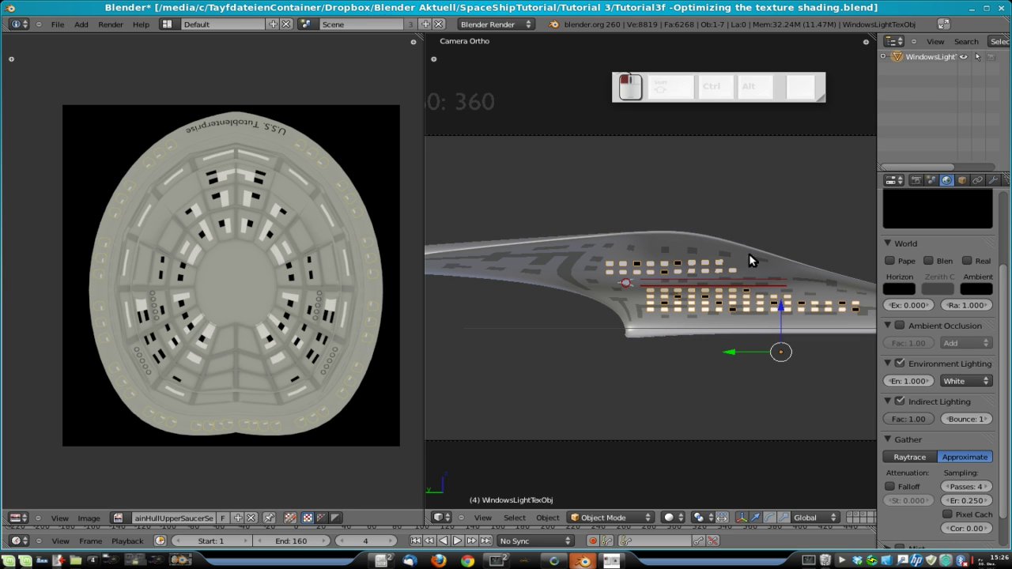
pyautogui.rightClick(735, 283)
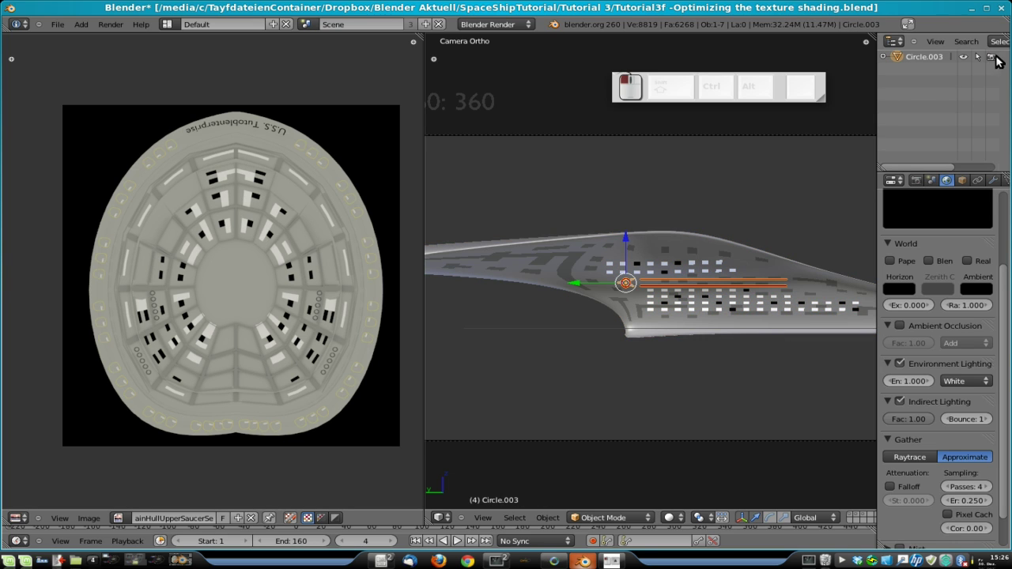
pyautogui.press('F12')
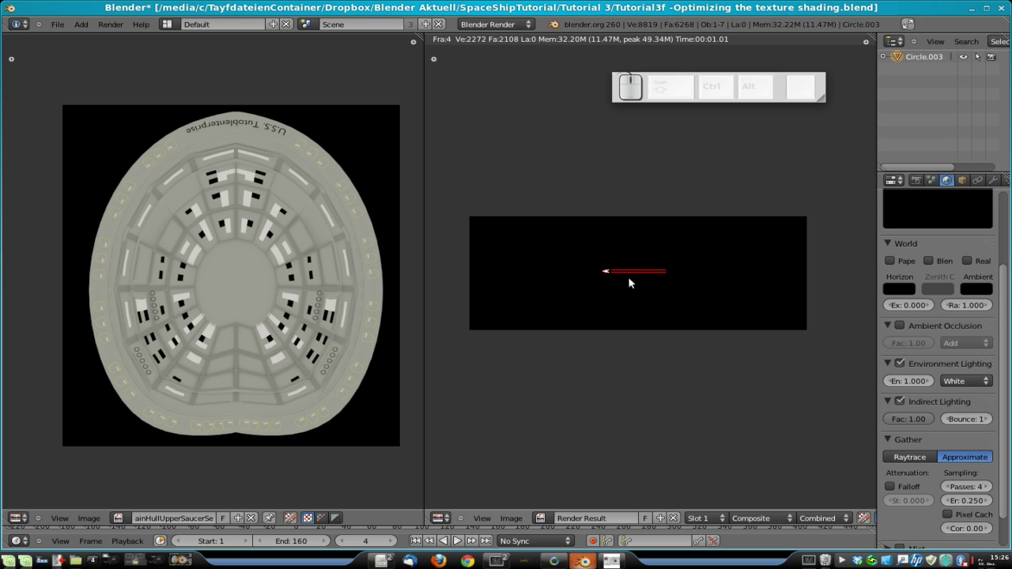
pyautogui.click(623, 269)
# Step: Save the rendered stripe image as ThroatPainting_v2.png in the Textures folder and return to the camera view
pyautogui.press('F3')
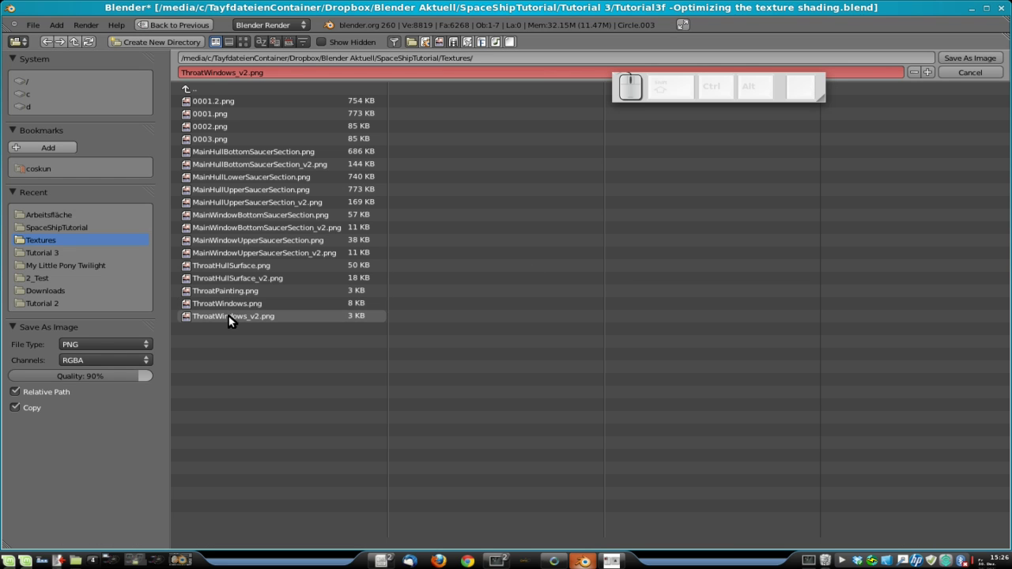
pyautogui.click(229, 293)
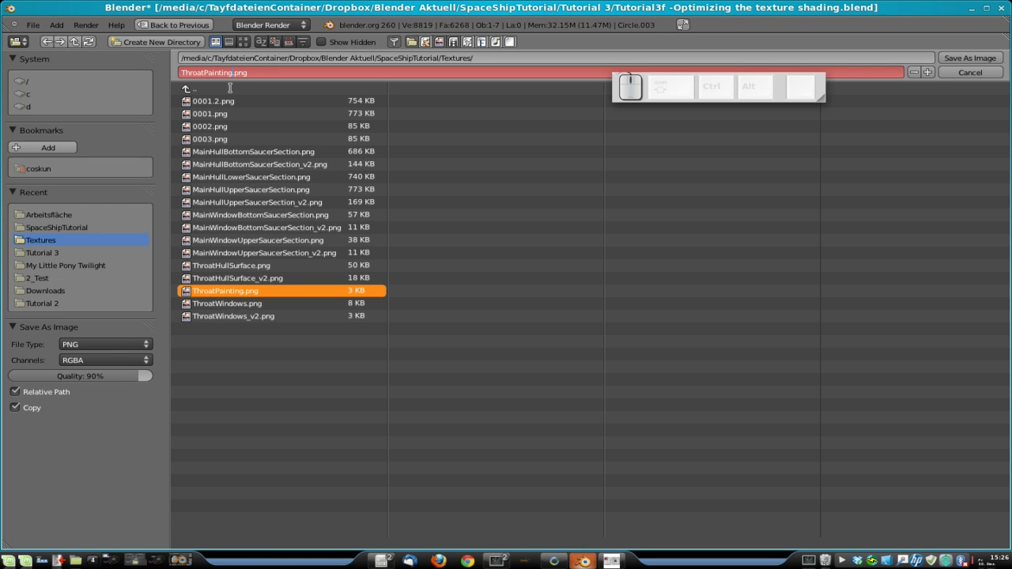
pyautogui.write('_v2')
pyautogui.press('Return')
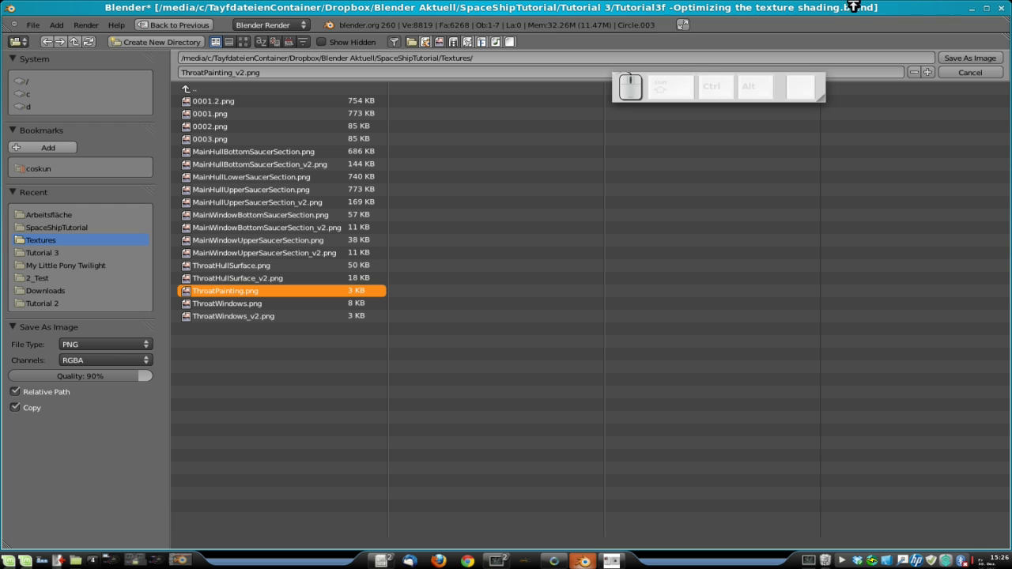
pyautogui.click(961, 59)
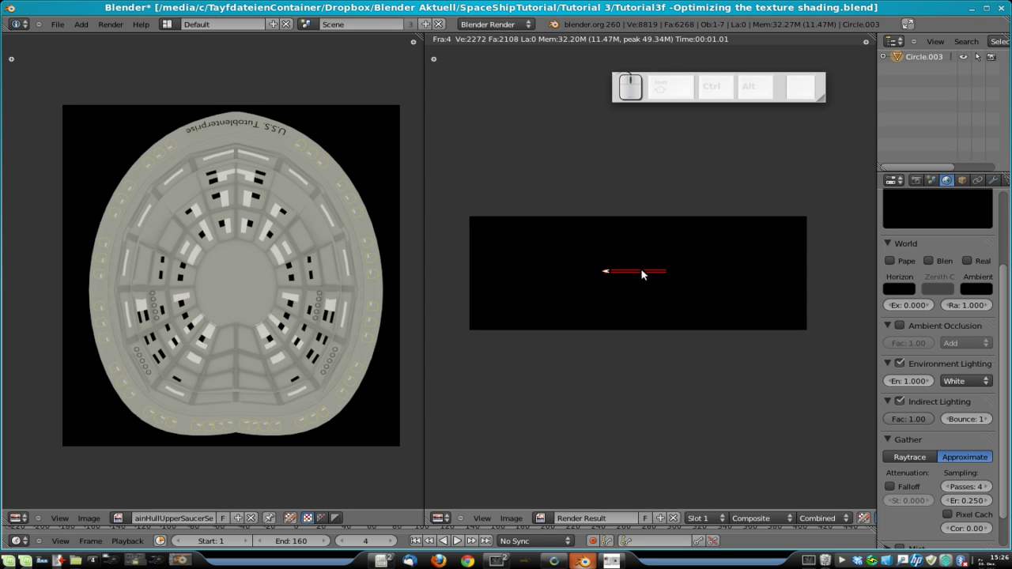
pyautogui.press('Escape')
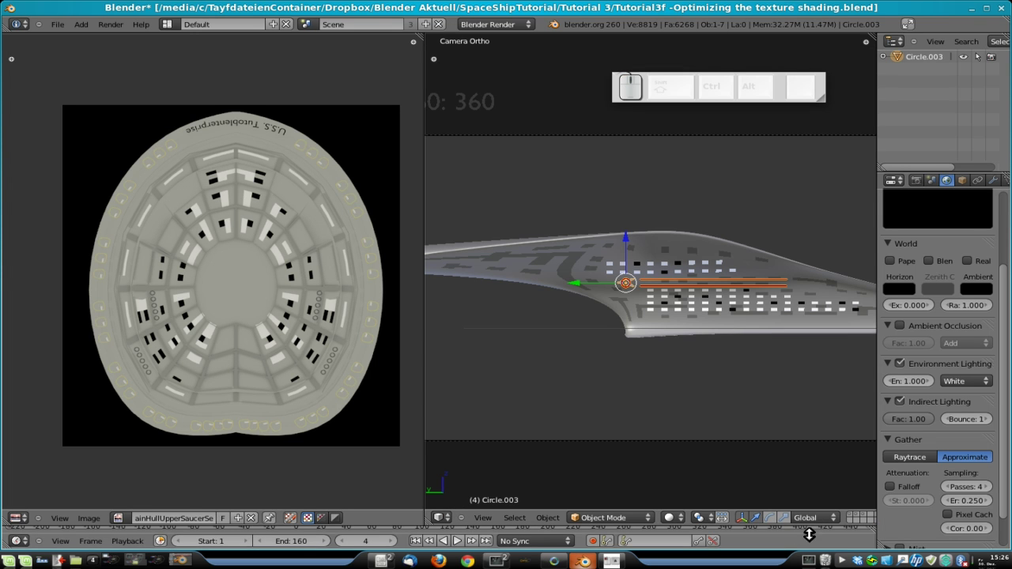
pyautogui.rightClick(825, 561)
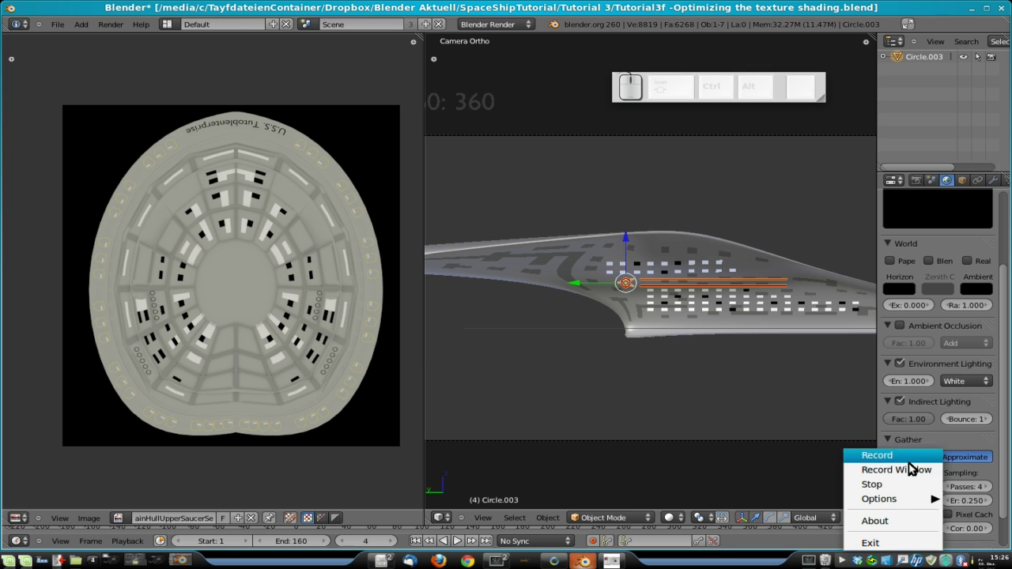
pyautogui.click(900, 485)
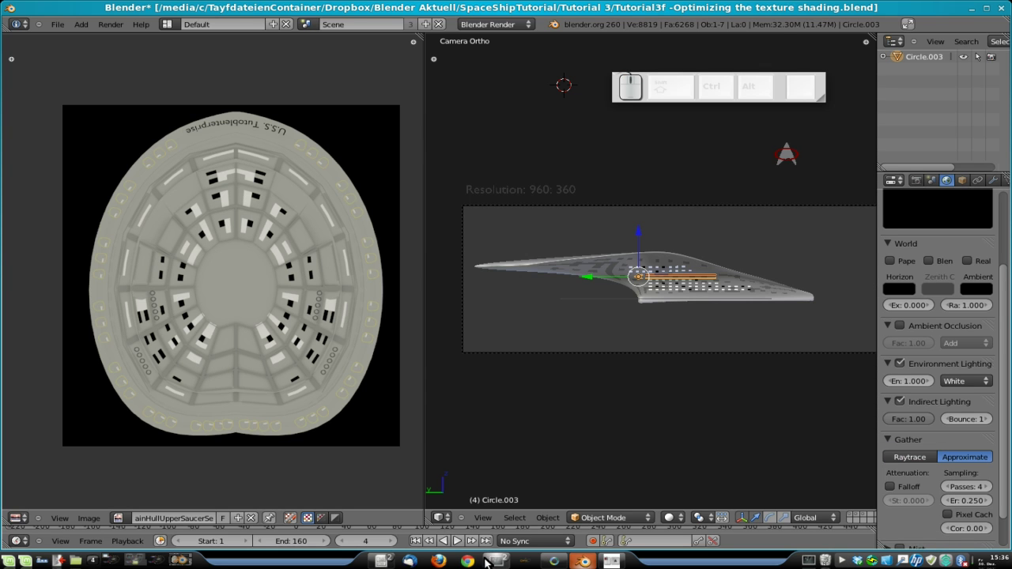
pyautogui.moveTo(486, 562)
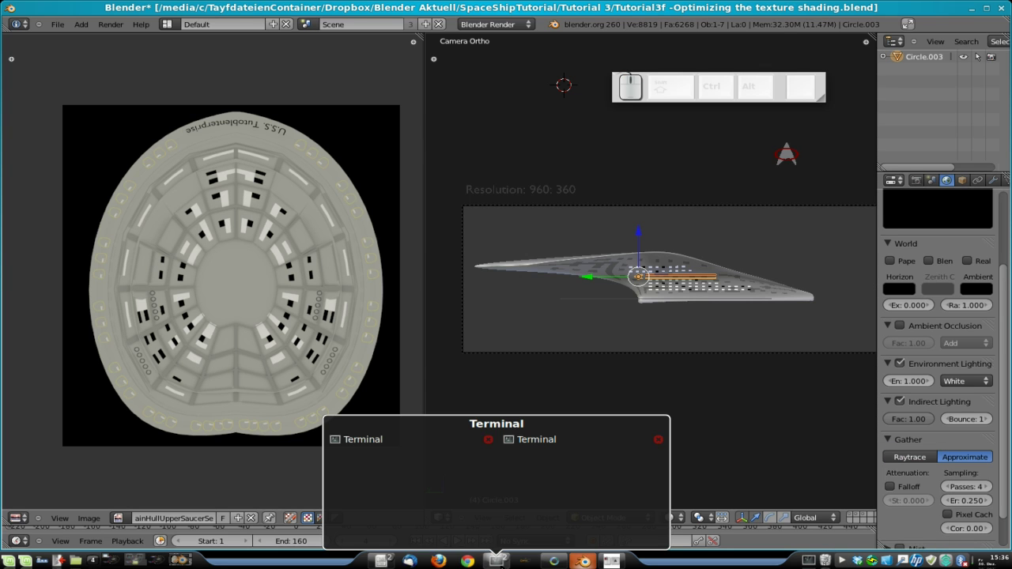
pyautogui.click(624, 497)
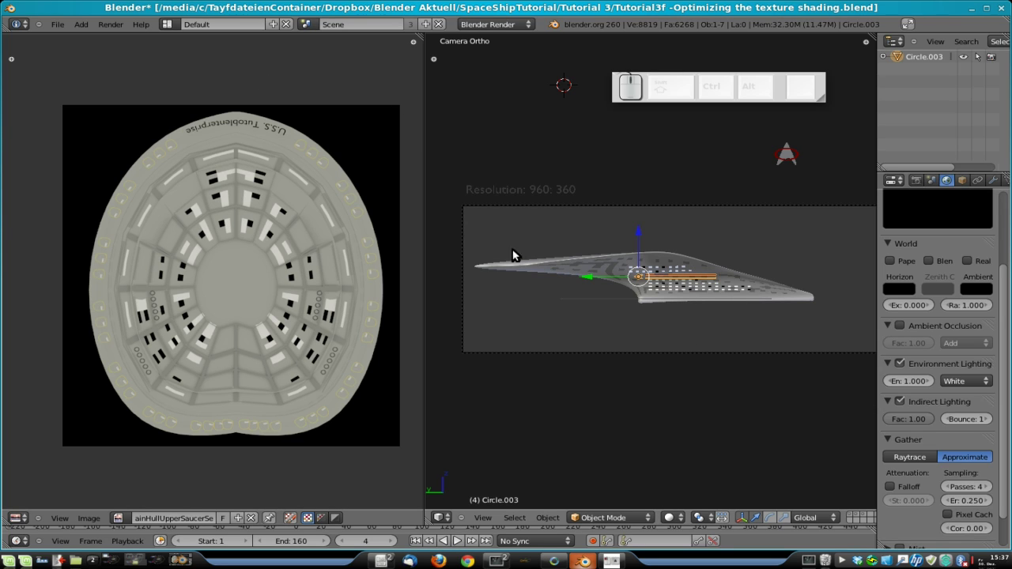
# Step: Select the ship hull object Cube on its layer and disable the CellNoise texture of its ThroatHull material
pyautogui.press('1')
pyautogui.press('2')
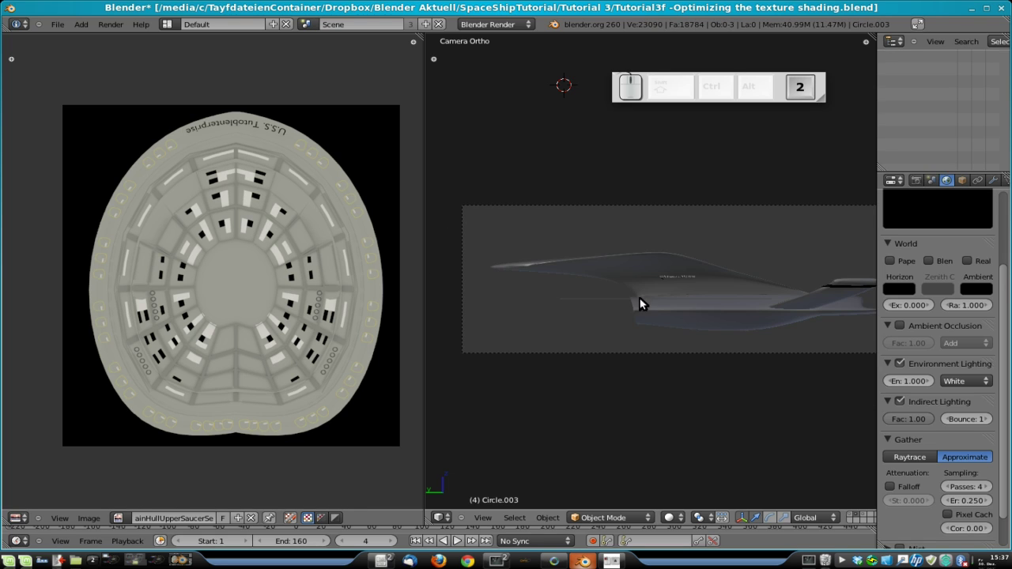
pyautogui.rightClick(679, 263)
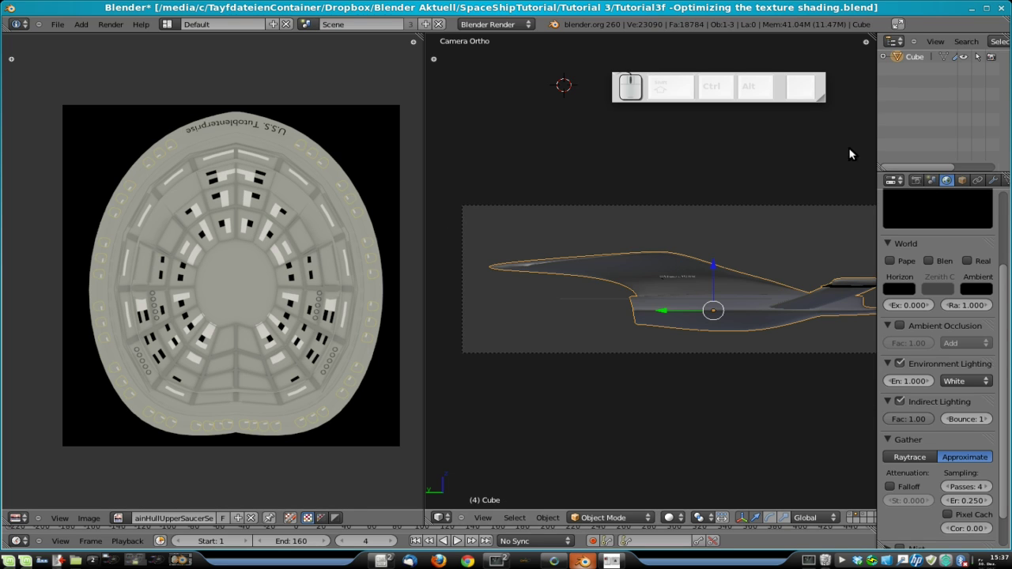
pyautogui.moveTo(878, 145); pyautogui.dragTo(727, 145)
pyautogui.click(873, 180)
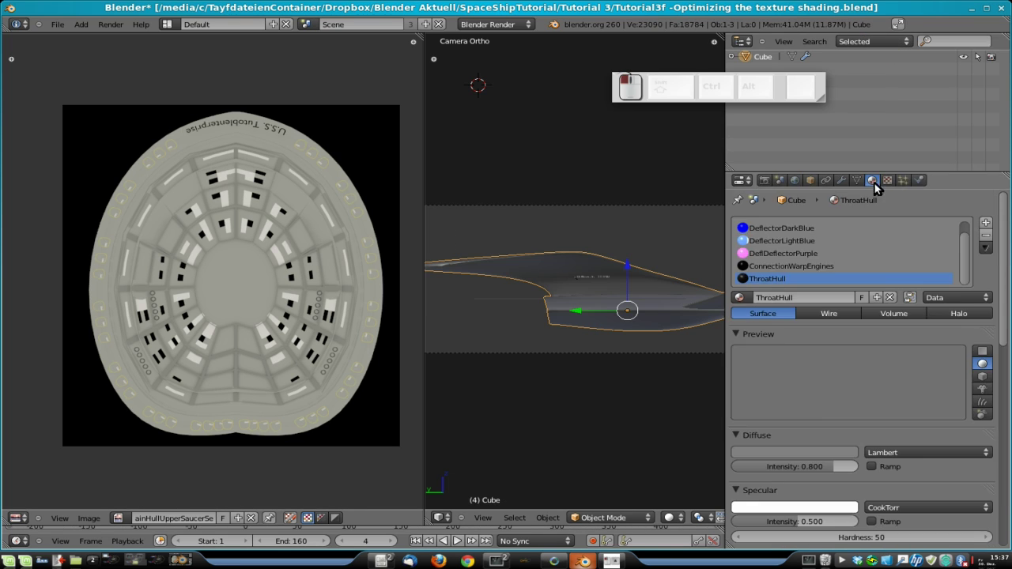
pyautogui.scroll(-8, 915, 474)
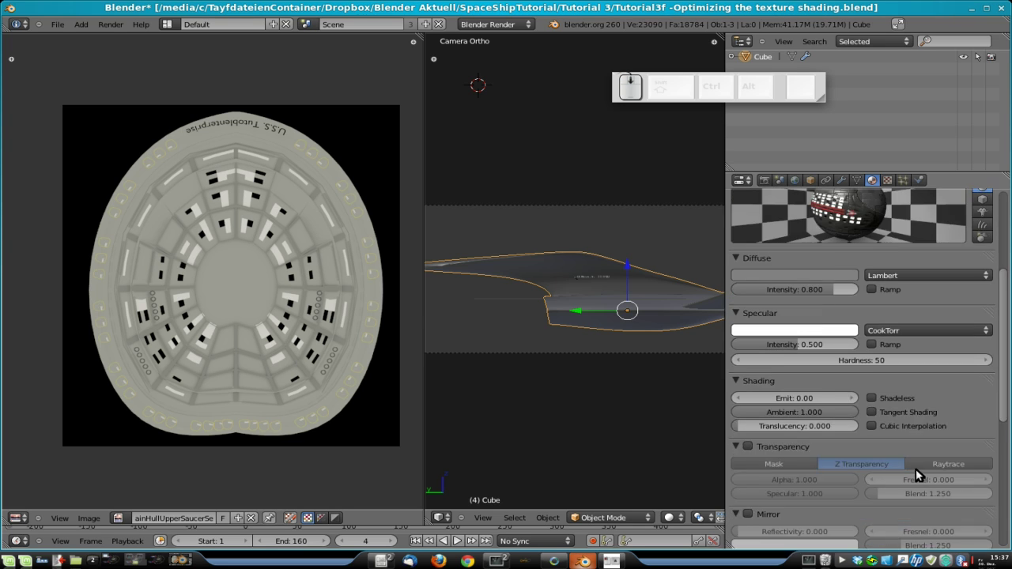
pyautogui.scroll(4, 914, 471)
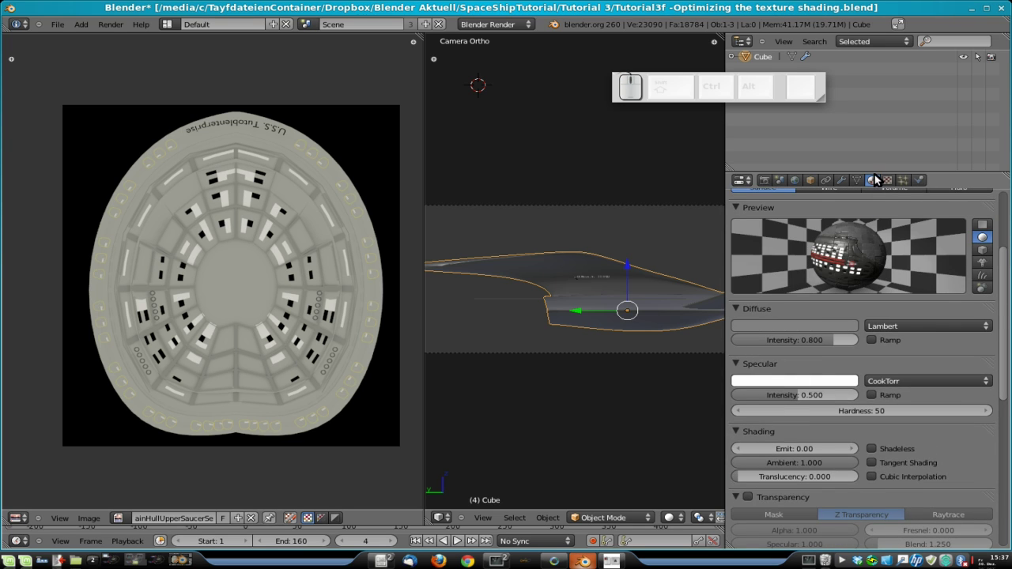
pyautogui.scroll(3, 774, 320)
pyautogui.click(890, 180)
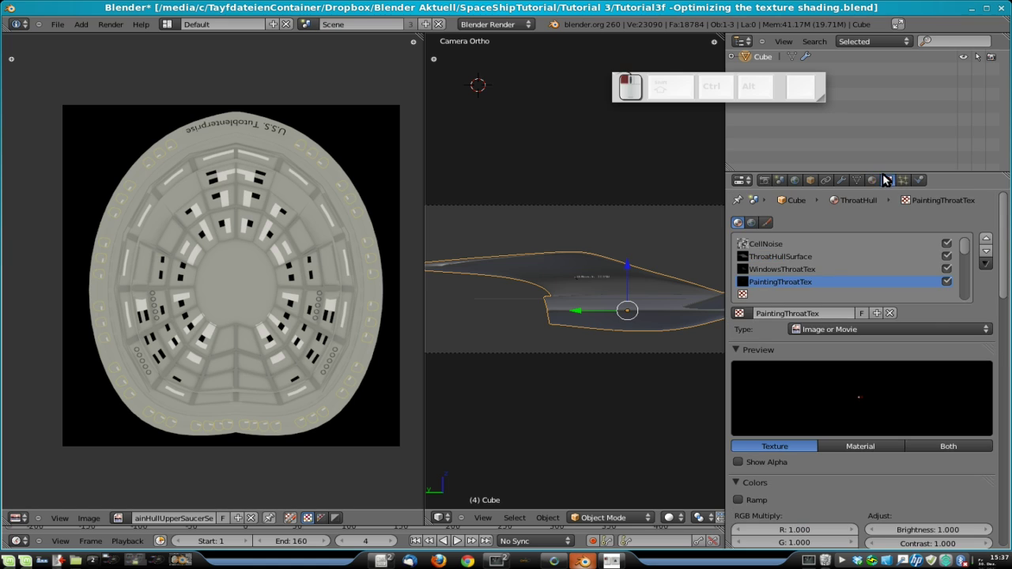
pyautogui.click(779, 245)
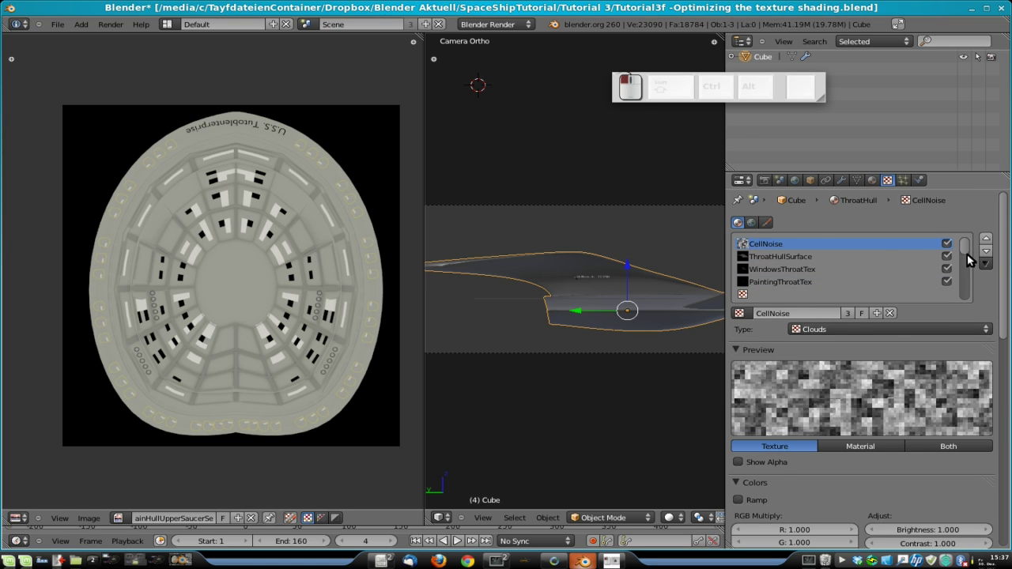
pyautogui.click(947, 244)
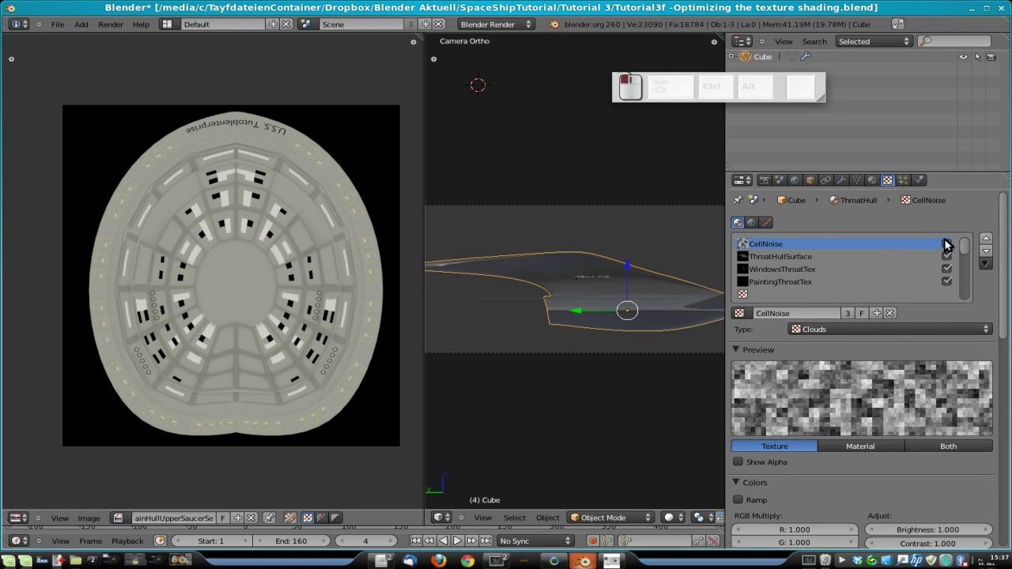
# Step: Replace the image of the ThroatHullSurface texture with ThroatHullSurface_v2.png from the Textures folder
pyautogui.click(787, 257)
pyautogui.scroll(-5, 915, 408)
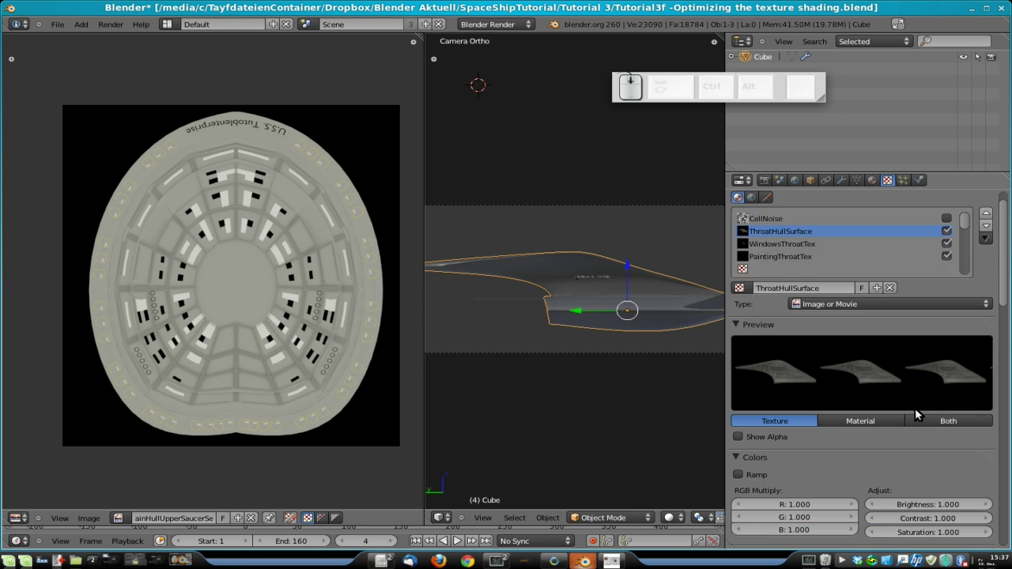
pyautogui.scroll(-2, 950, 419)
pyautogui.click(966, 397)
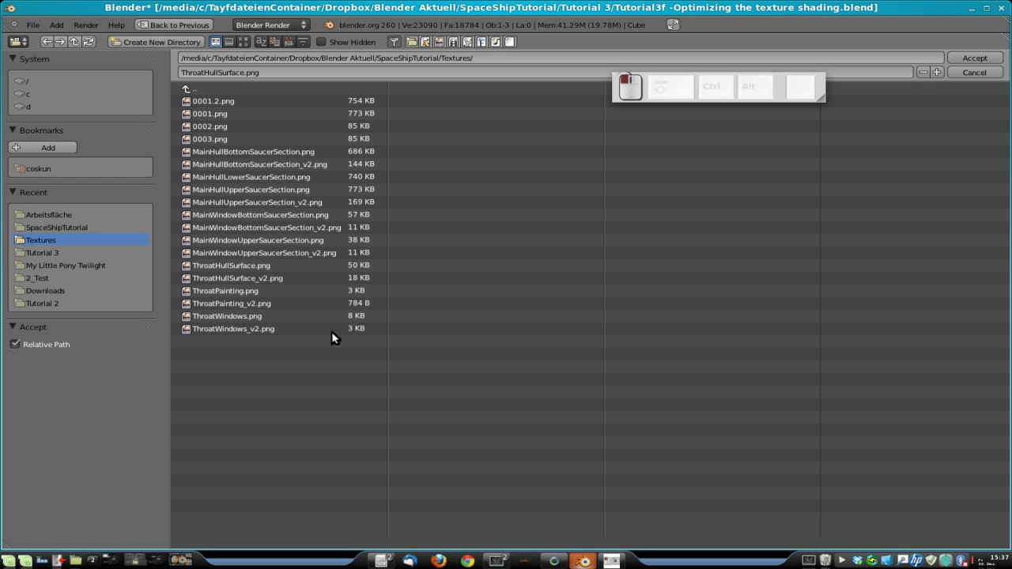
pyautogui.click(262, 278)
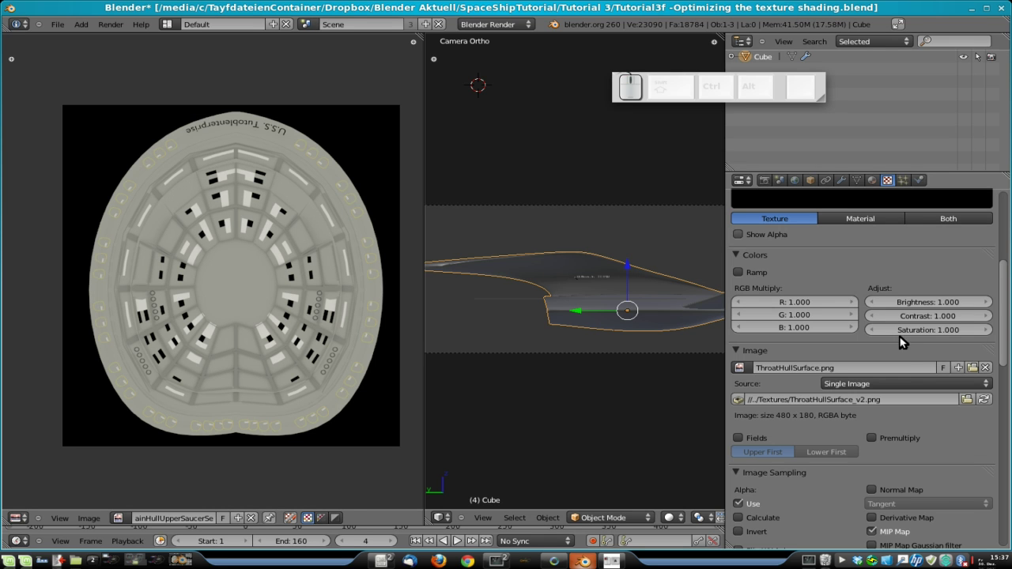
# Step: Replace the image of the WindowsThroatTex texture with ThroatWindows_v2.png from the Textures folder
pyautogui.scroll(5, 763, 273)
pyautogui.scroll(-5, 945, 493)
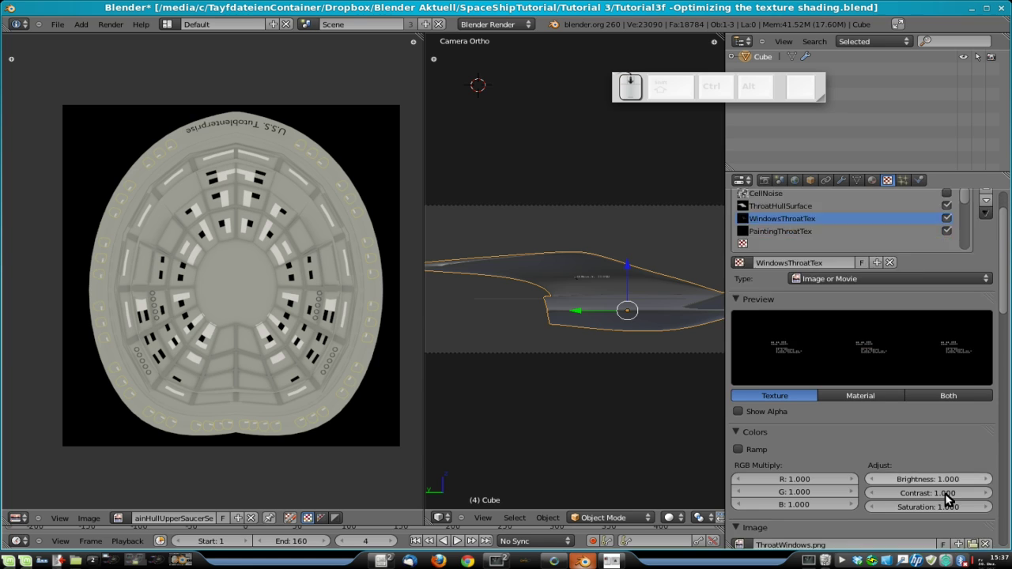
pyautogui.click(968, 401)
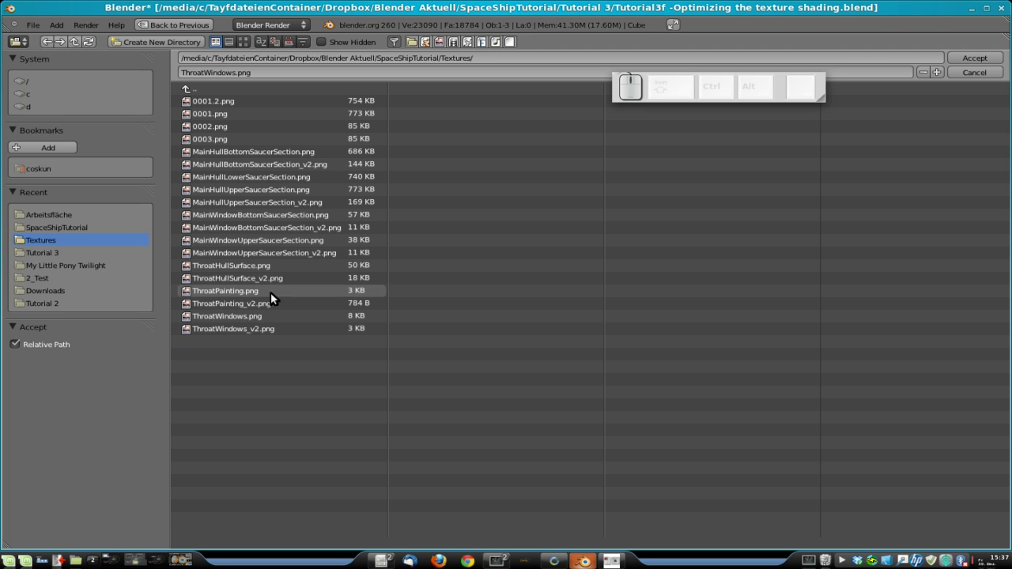
pyautogui.click(261, 329)
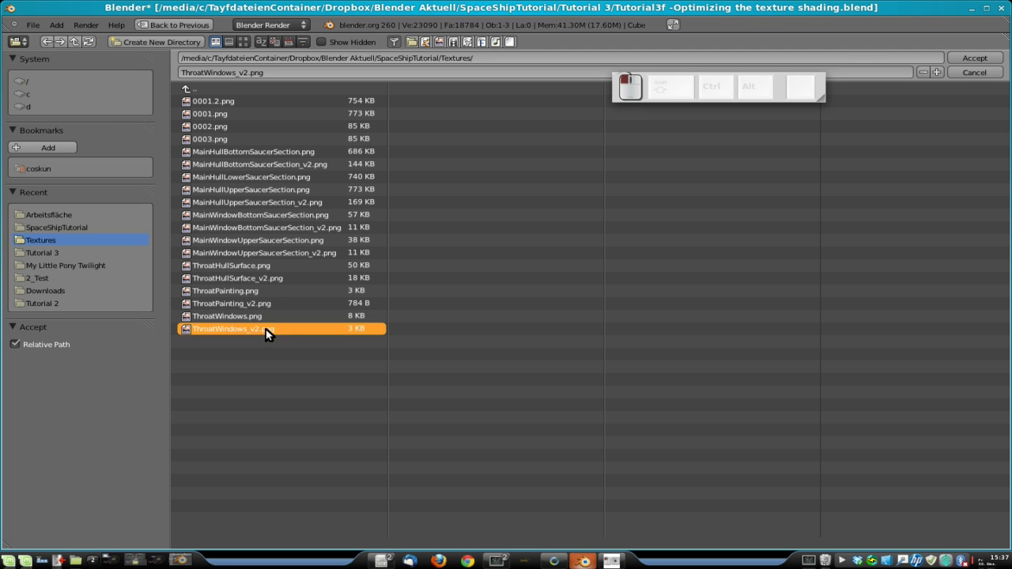
pyautogui.click(976, 58)
pyautogui.scroll(5, 909, 388)
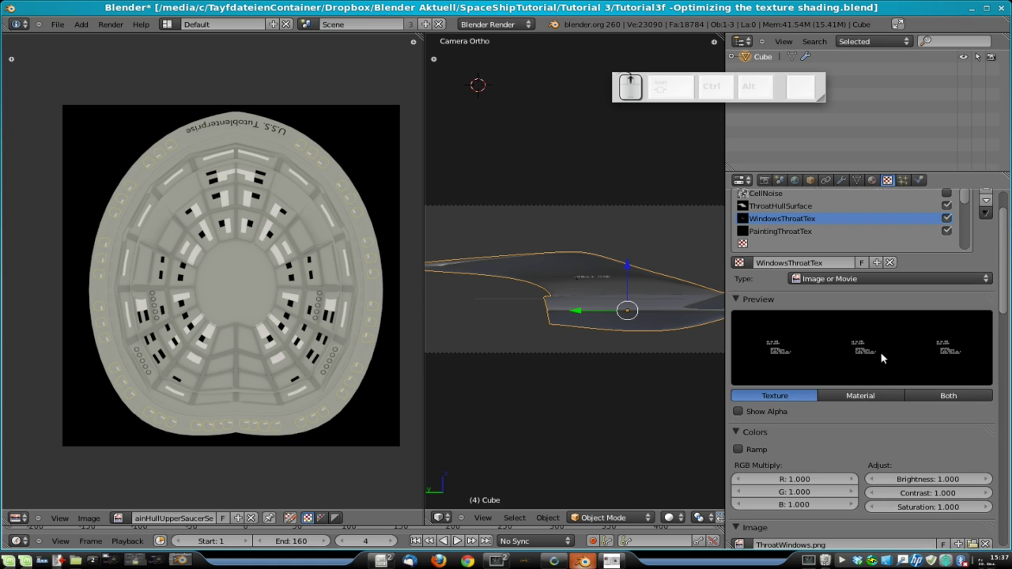
# Step: Replace the image of the PaintingThroatTex texture with ThroatPainting_v2.png and save the blend file
pyautogui.click(780, 231)
pyautogui.scroll(-5, 949, 395)
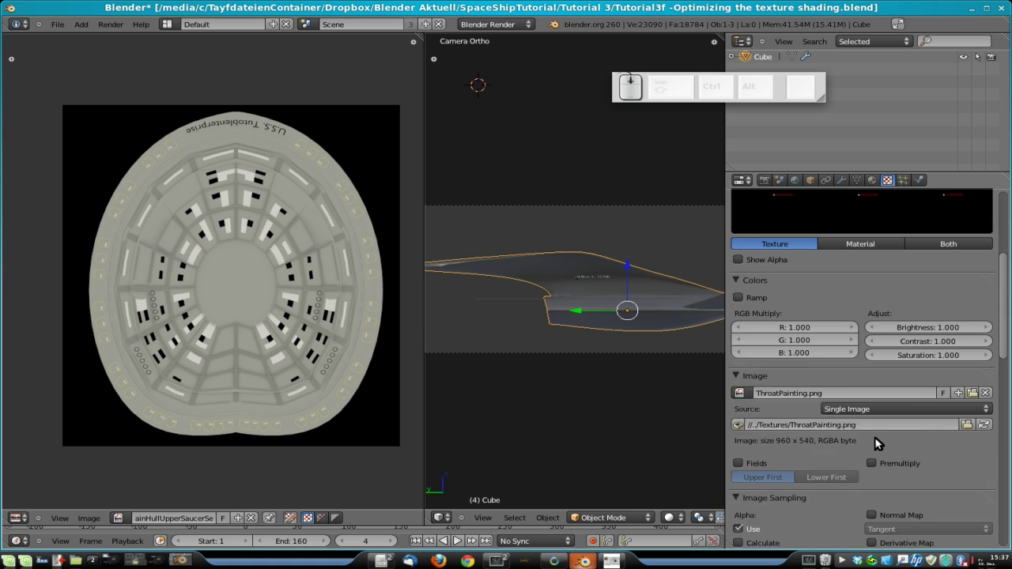
pyautogui.click(978, 400)
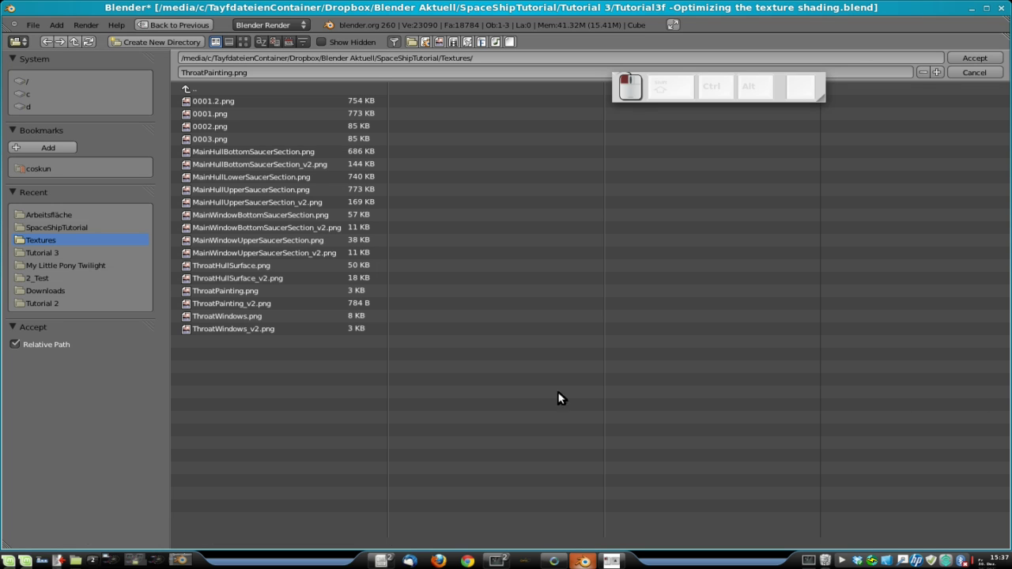
pyautogui.click(239, 305)
pyautogui.click(972, 57)
pyautogui.hotkey('ctrl', 's')
# Step: Show all layers of the ship together and make the perspective object Camera the active scene camera
pyautogui.click(872, 180)
pyautogui.scroll(-8, 869, 412)
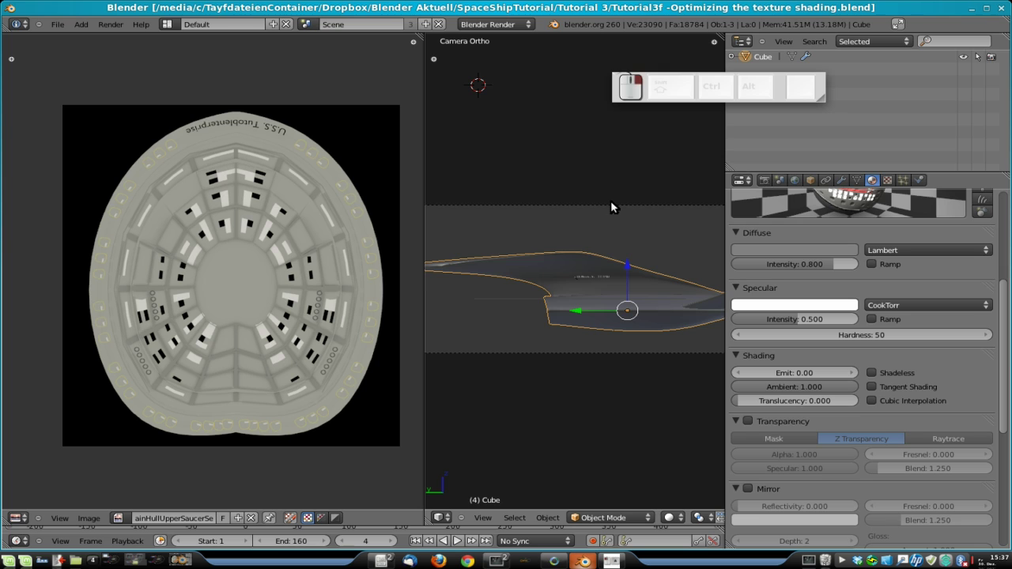
pyautogui.scroll(-1, 606, 229)
pyautogui.scroll(-1, 604, 244)
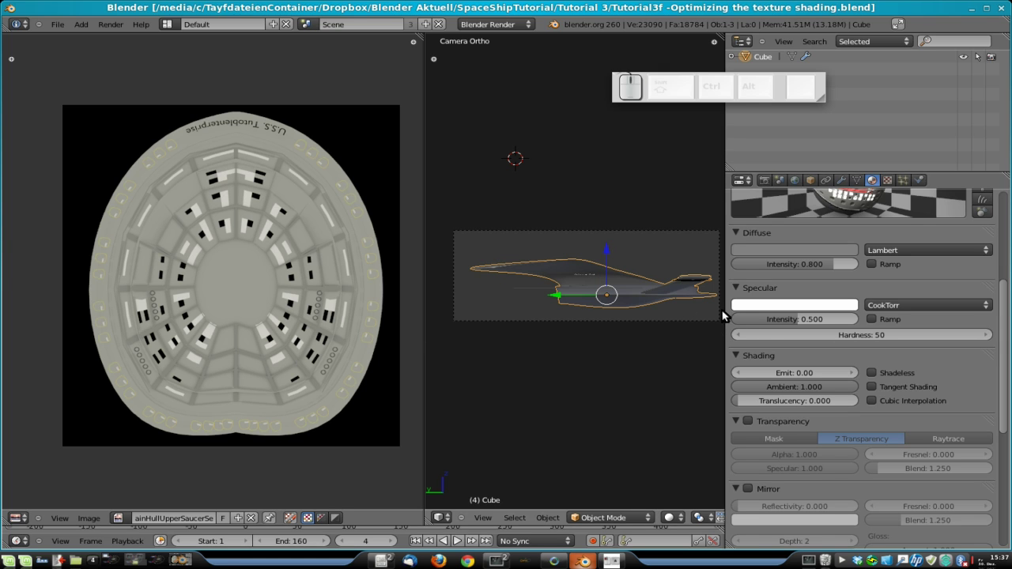
pyautogui.click(728, 314)
pyautogui.moveTo(729, 314); pyautogui.dragTo(896, 315)
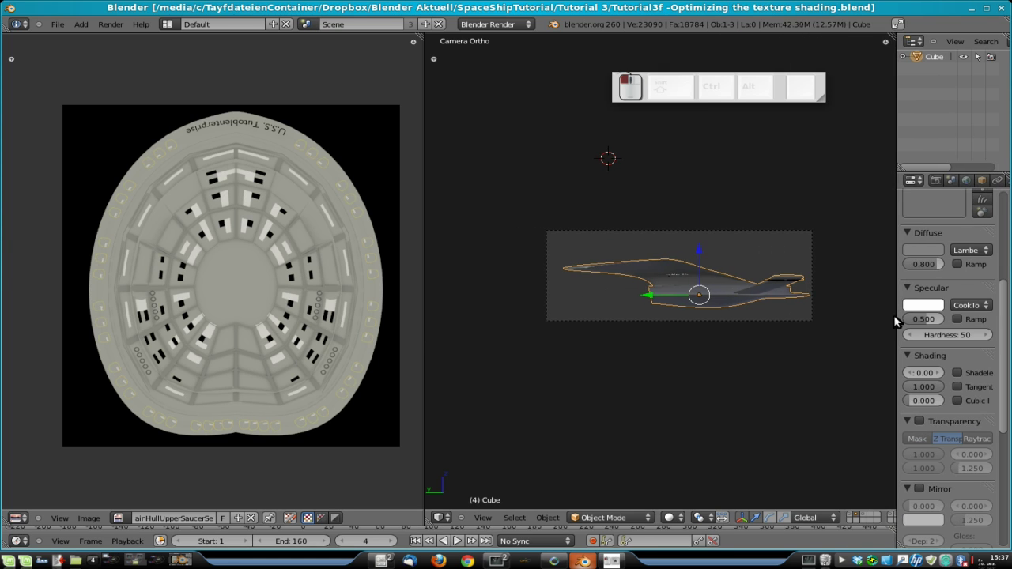
pyautogui.press('1')
pyautogui.hotkey('shift', '2')
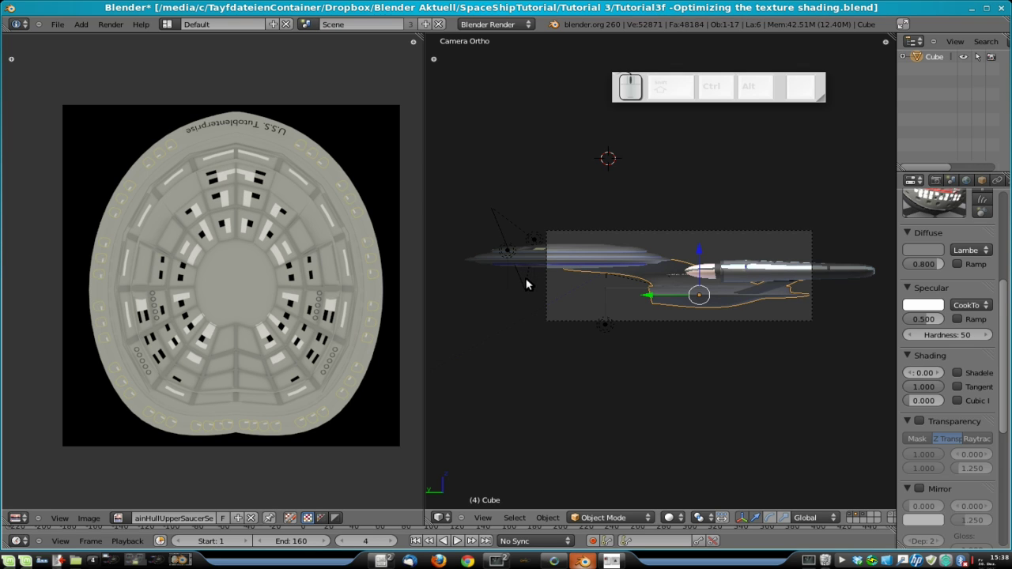
pyautogui.moveTo(617, 259); pyautogui.dragTo(599, 242, button='middle')
pyautogui.rightClick(476, 138)
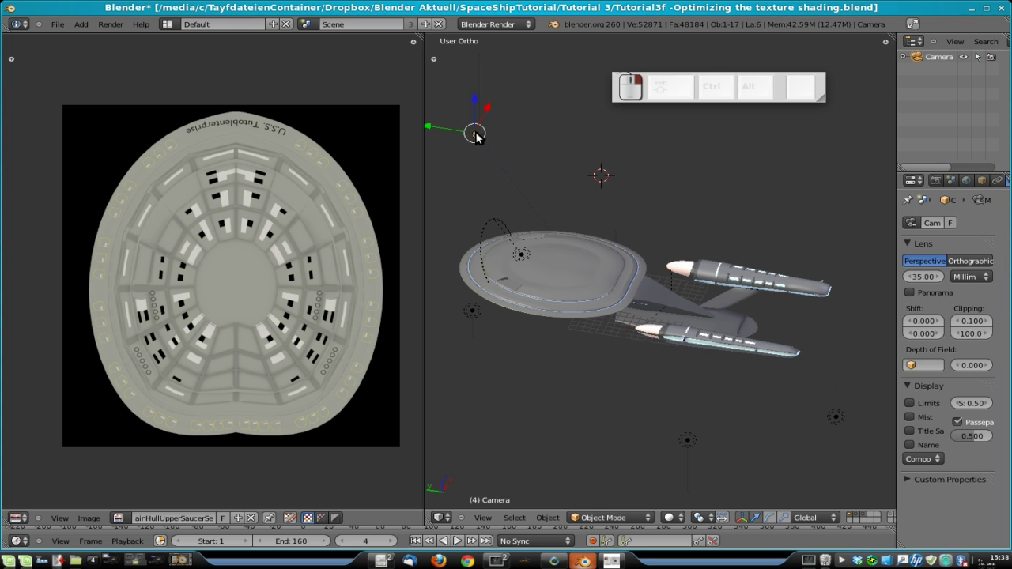
pyautogui.press('ctrl+KP_0')
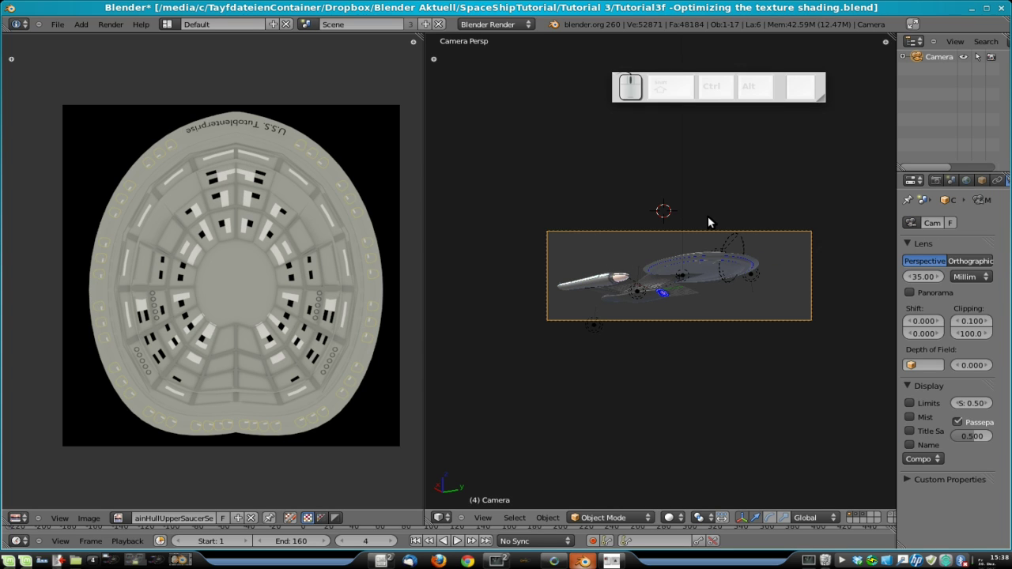
# Step: Advance the timeline to frame 5 and move the camera about 22 units in the negative global X direction
pyautogui.press('Up')
pyautogui.press('Up')
pyautogui.press('Up')
pyautogui.press('g')
pyautogui.rightClick(727, 325)
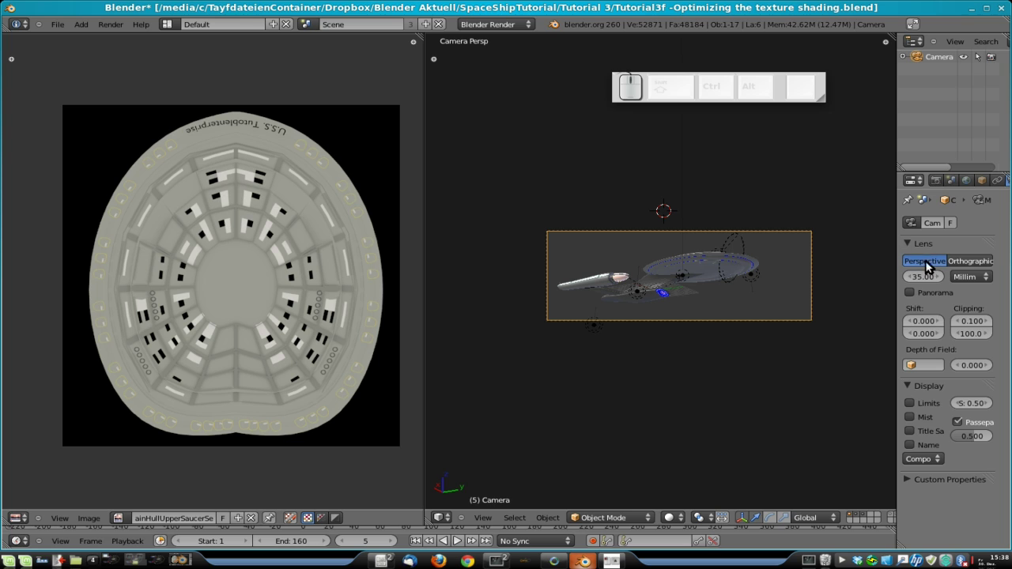
pyautogui.scroll(1, 688, 289)
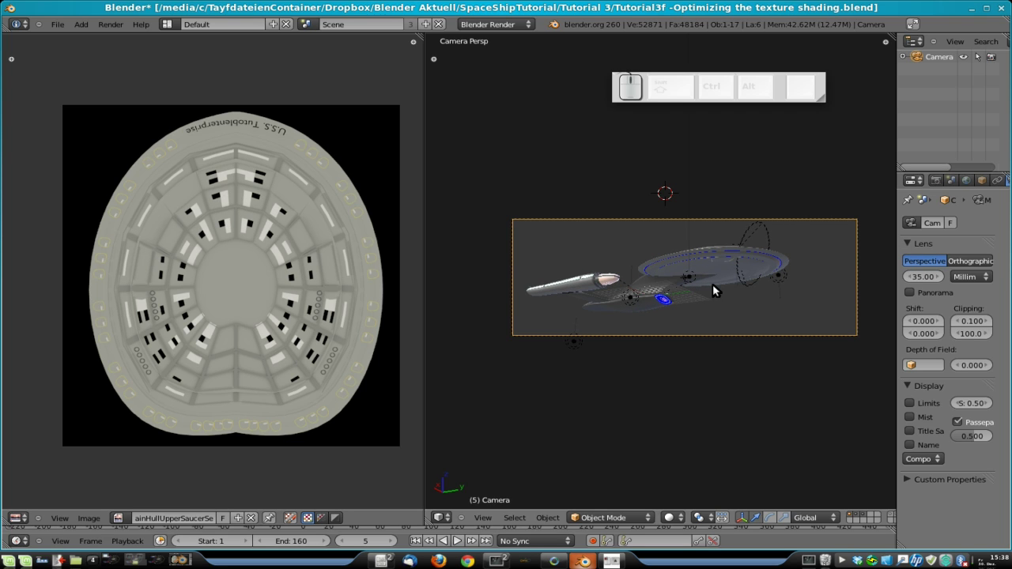
pyautogui.press('g')
pyautogui.rightClick(724, 261)
pyautogui.press('g')
pyautogui.press('x')
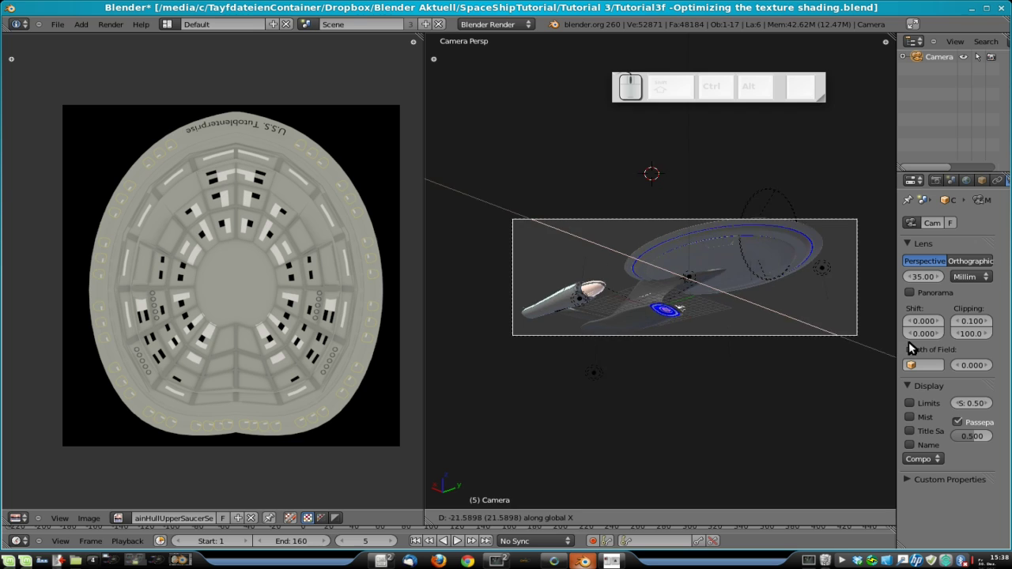
pyautogui.click(923, 343)
# Step: Raise the camera about 6 units along global Z and move it in the negative Y direction towards the ship
pyautogui.press('g')
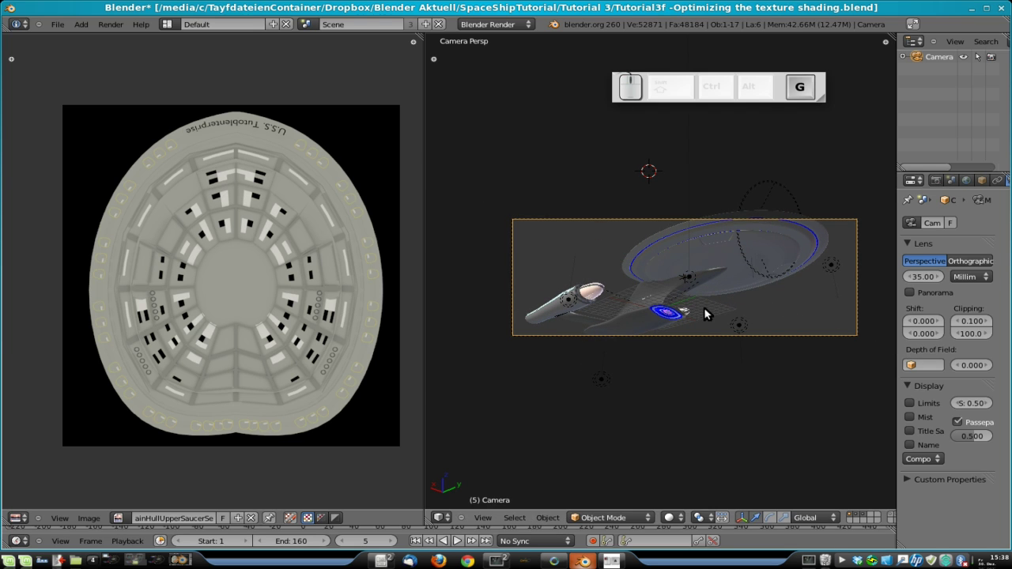
pyautogui.press('z')
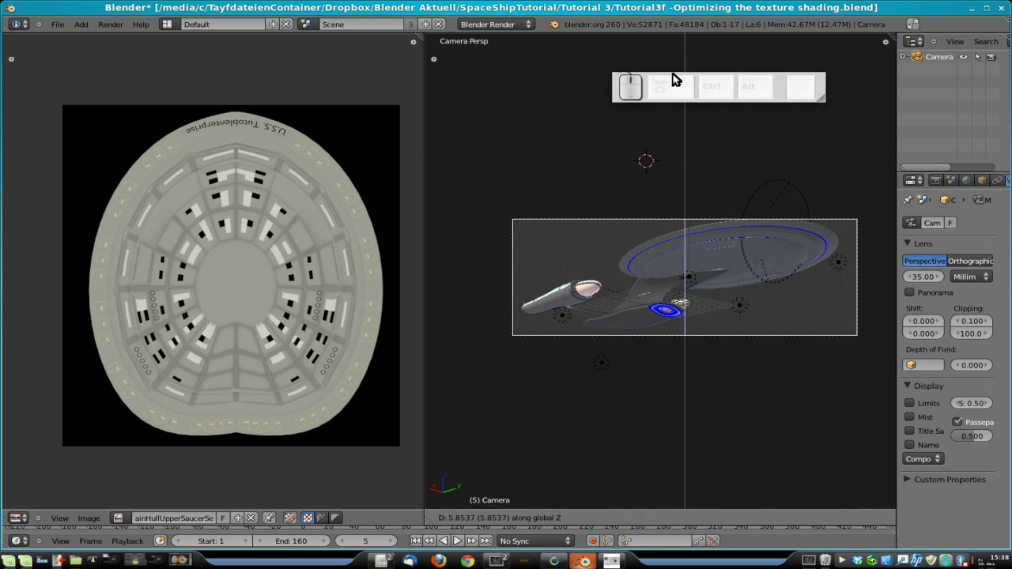
pyautogui.click(678, 91)
pyautogui.press('g')
pyautogui.press('y')
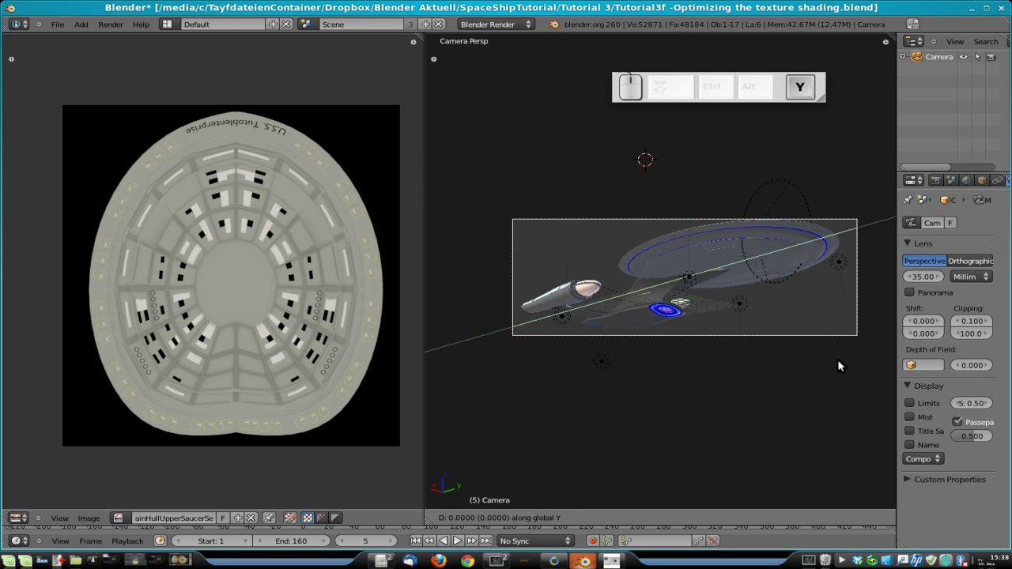
pyautogui.click(596, 363)
pyautogui.press('g')
pyautogui.press('y')
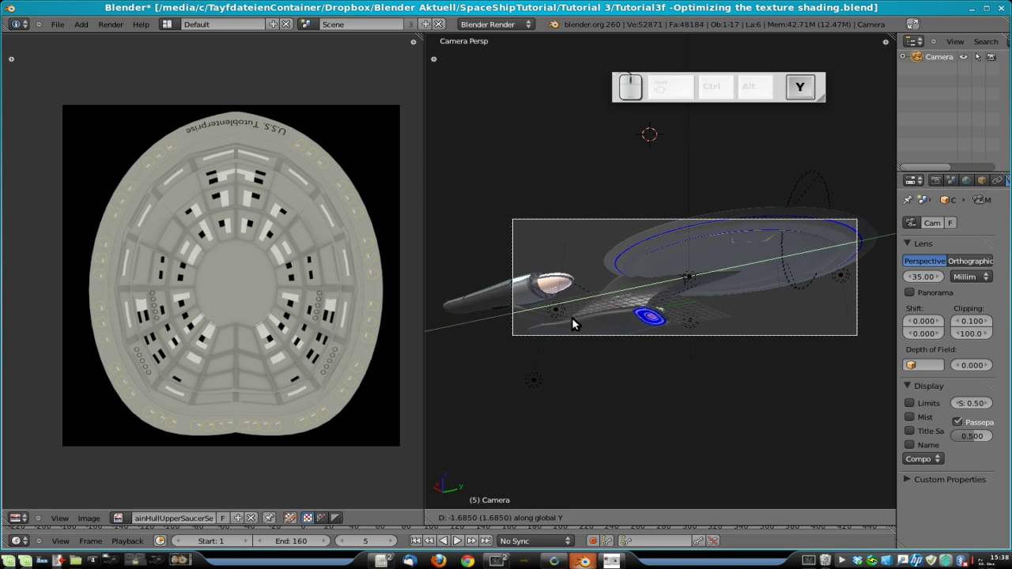
pyautogui.click(501, 330)
# Step: Adjust the camera's height along global Z and shift it slightly in the negative global X direction
pyautogui.press('g')
pyautogui.press('z')
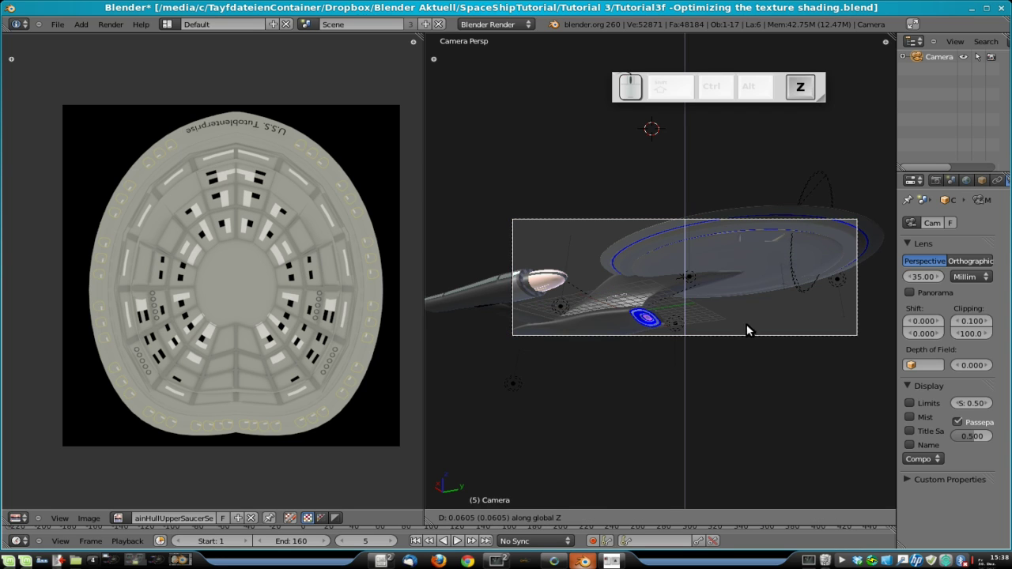
pyautogui.click(745, 221)
pyautogui.press('g')
pyautogui.press('x')
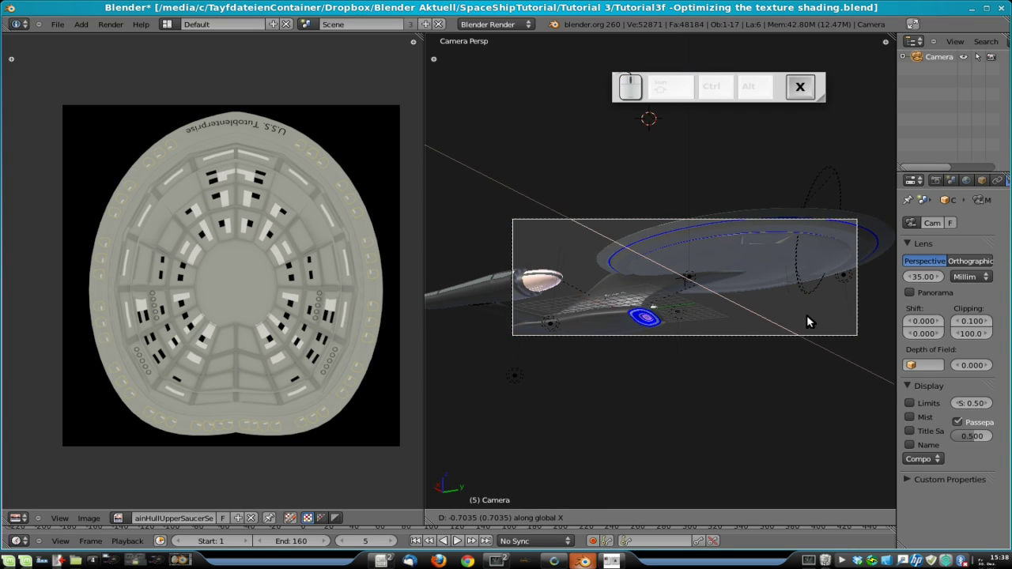
pyautogui.click(827, 337)
# Step: Move the camera closer to the ship's throat in the negative global Y and negative global X directions
pyautogui.press('g')
pyautogui.press('y')
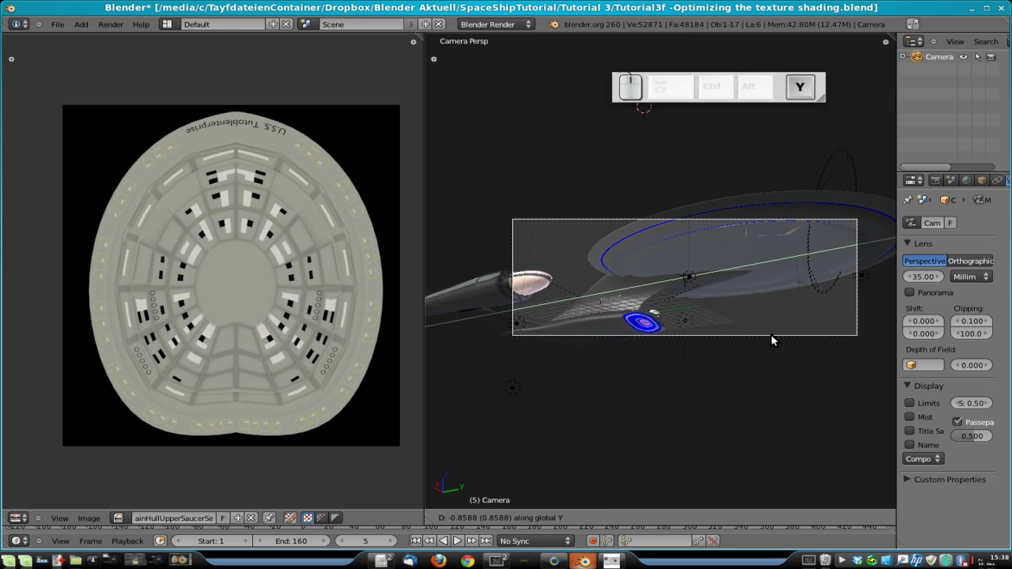
pyautogui.click(593, 324)
pyautogui.press('g')
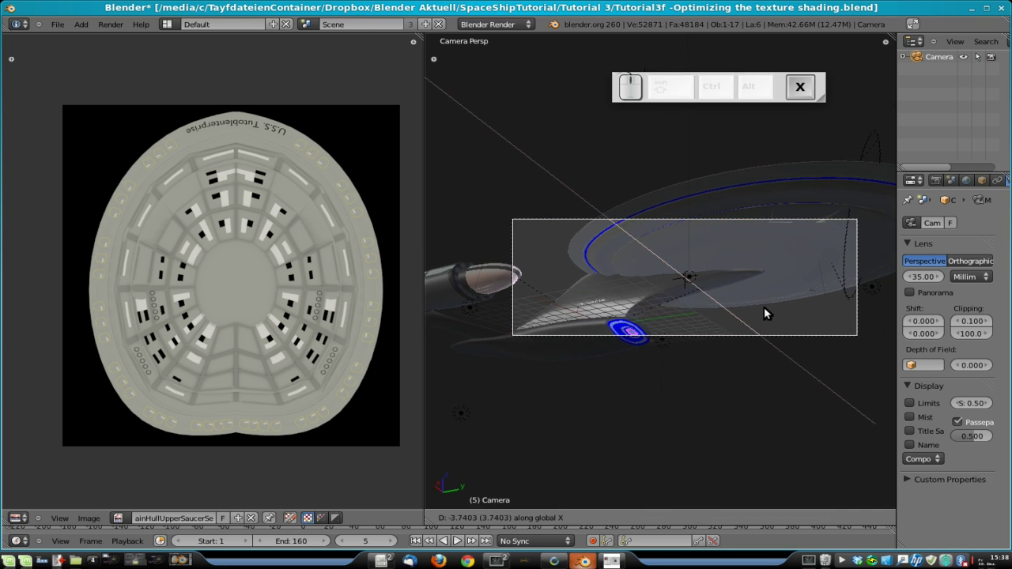
pyautogui.click(769, 304)
pyautogui.press('g')
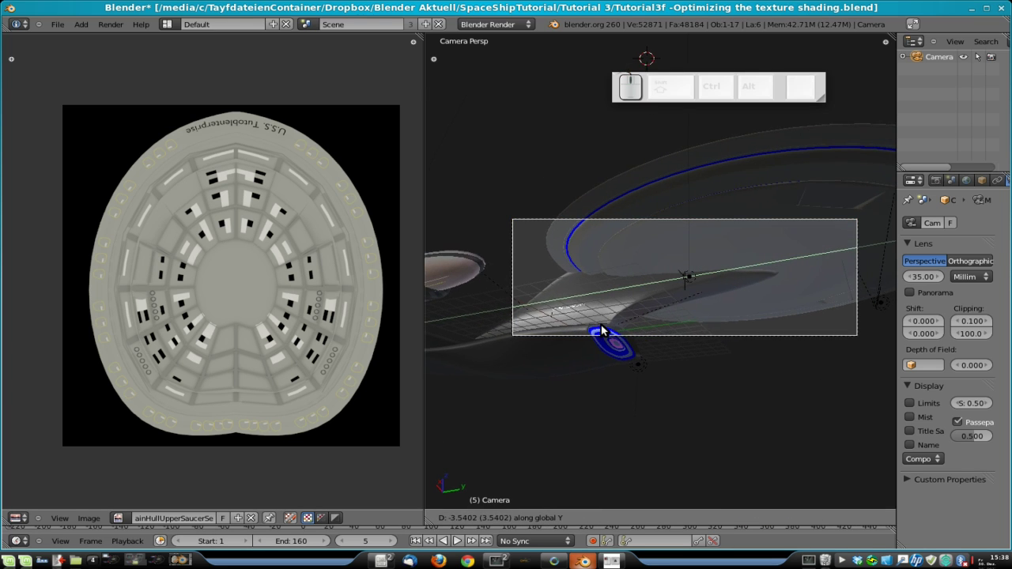
pyautogui.rightClick(783, 350)
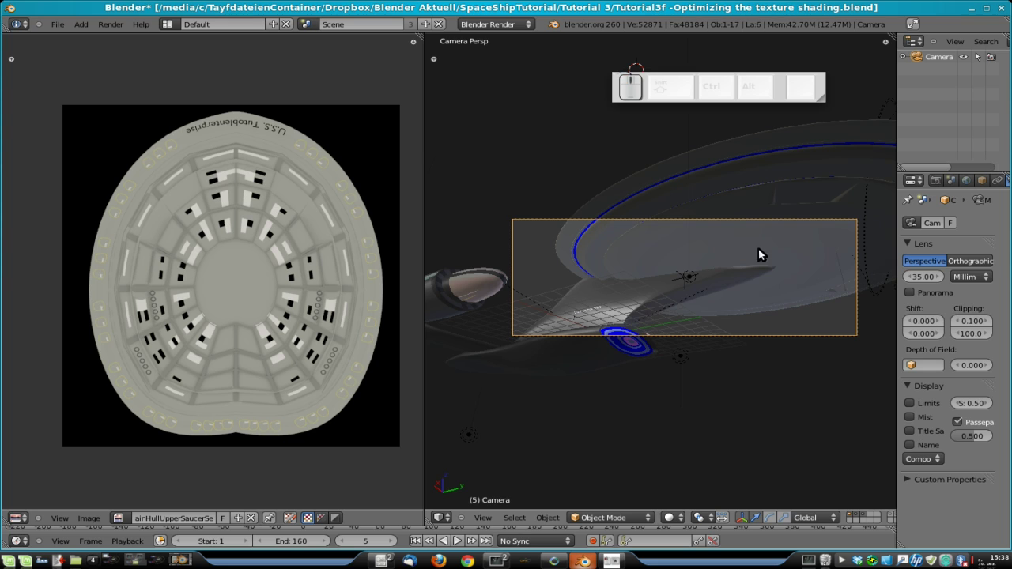
# Step: Save the blend file and render frame 5 from the active camera
pyautogui.hotkey('ctrl', 's')
pyautogui.press('F12')
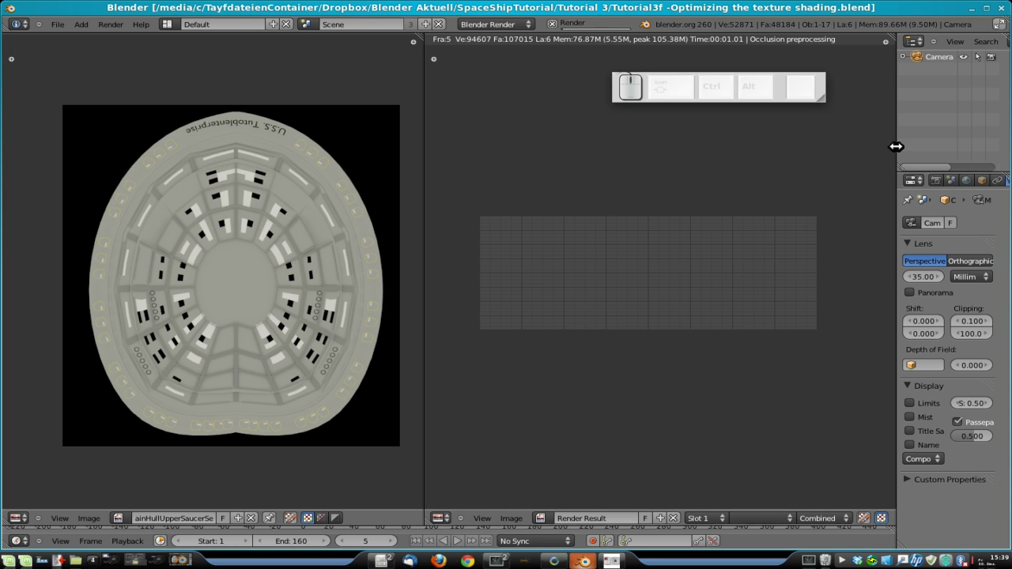
# Step: Widen the properties area and the render area, and recentre the saucer image in the narrowed image editor
pyautogui.moveTo(896, 147); pyautogui.dragTo(849, 142)
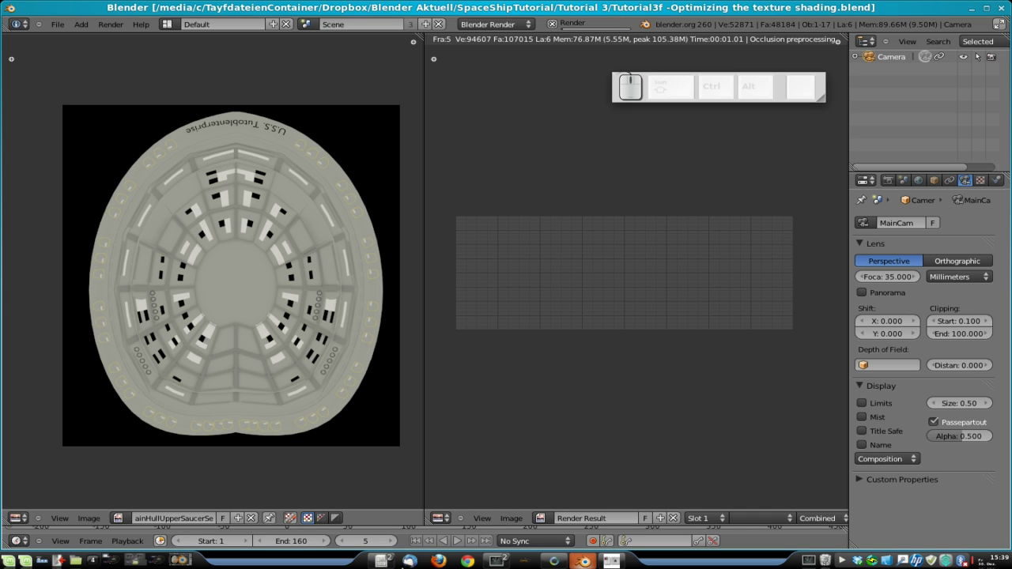
pyautogui.moveTo(425, 313); pyautogui.dragTo(363, 314)
pyautogui.moveTo(267, 305); pyautogui.dragTo(246, 303, button='middle')
pyautogui.moveTo(359, 289); pyautogui.dragTo(333, 288)
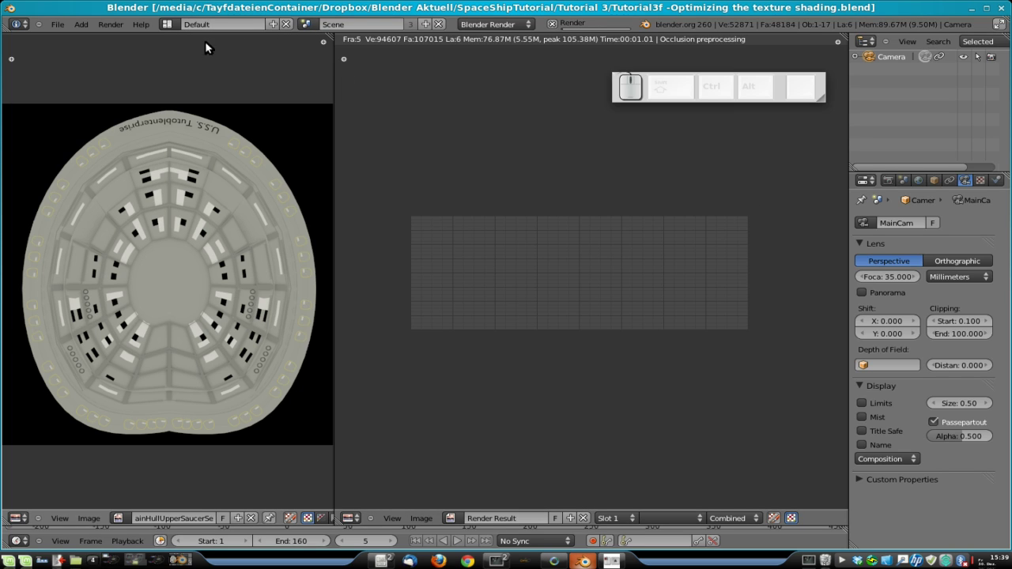
# Step: Look through the Animation and Compositing screen layouts and return to the Default layout
pyautogui.click(170, 22)
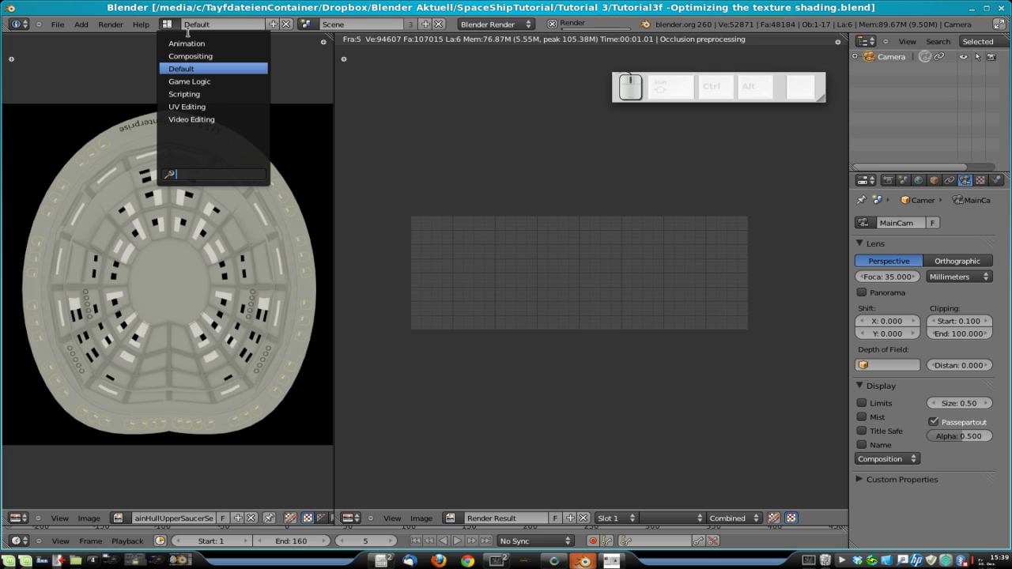
pyautogui.click(227, 21)
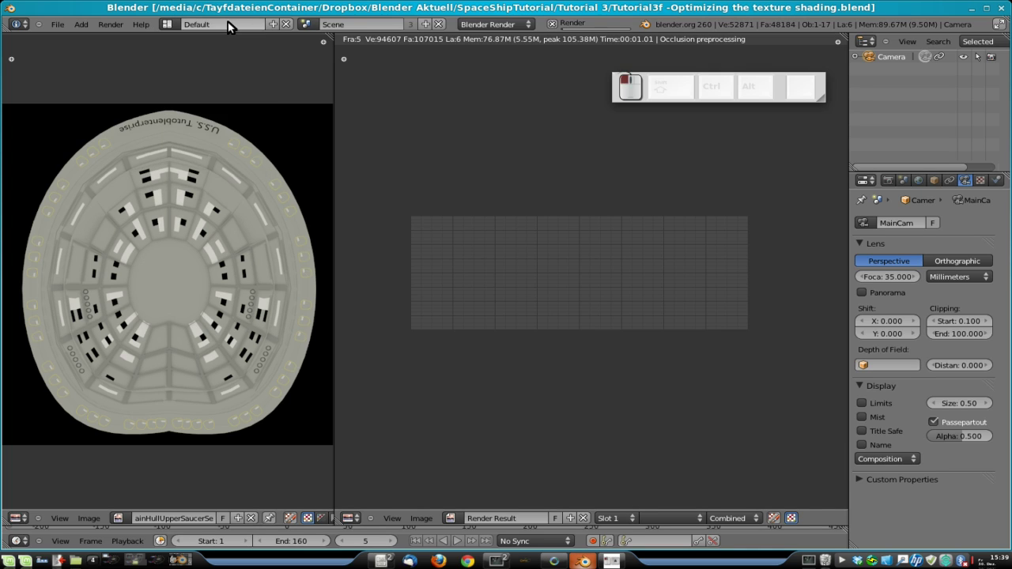
pyautogui.click(168, 23)
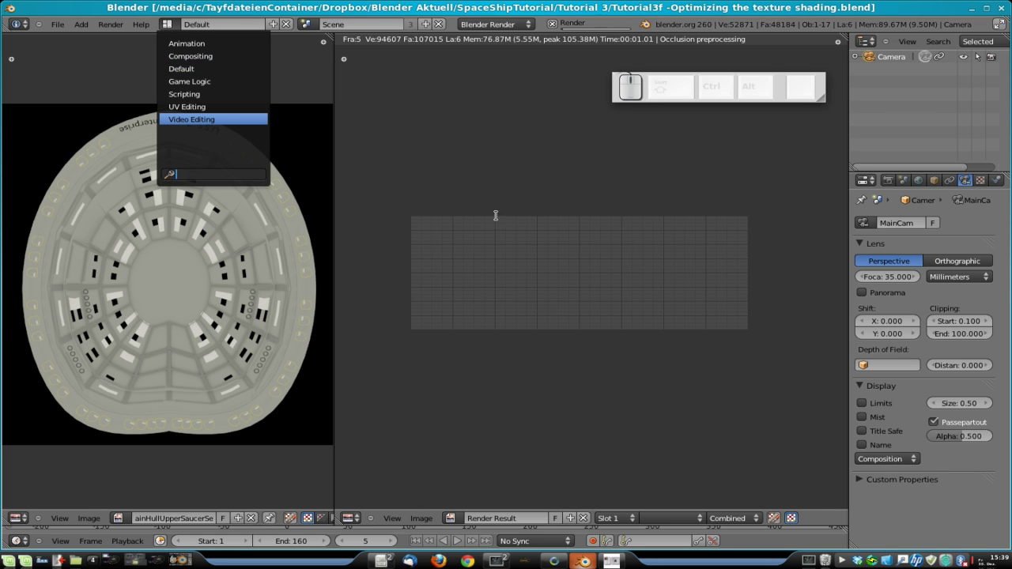
pyautogui.click(198, 44)
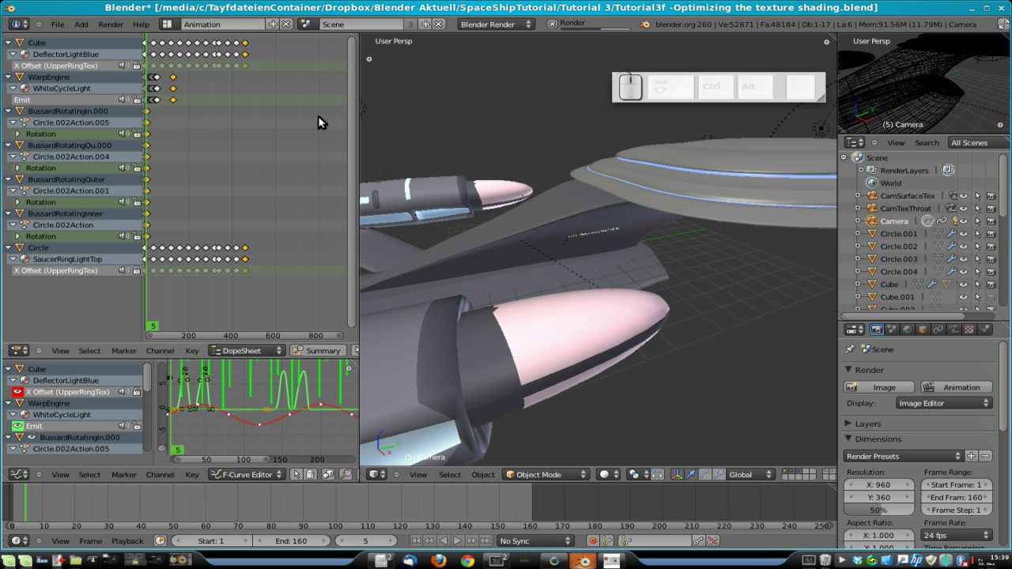
pyautogui.click(165, 24)
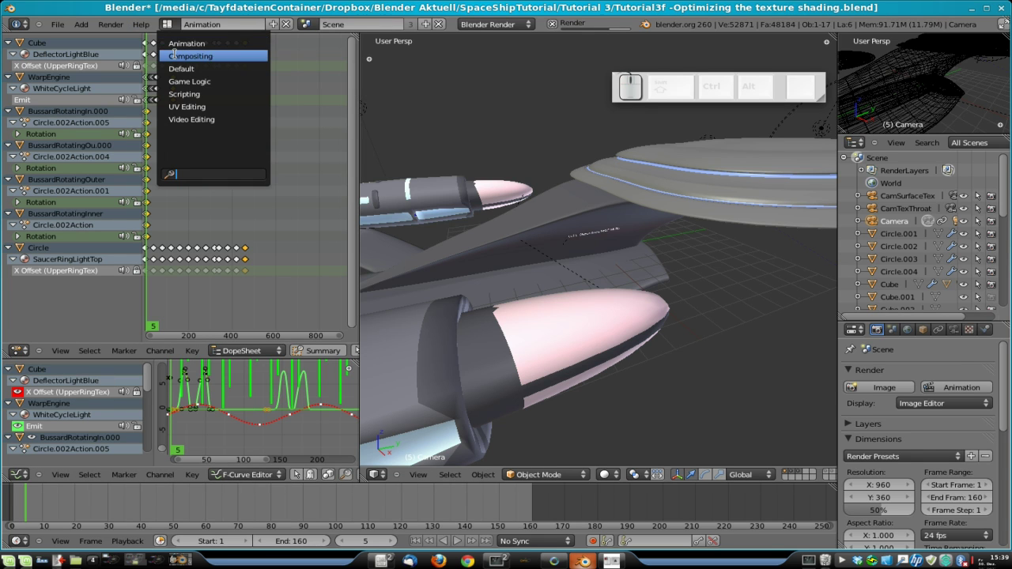
pyautogui.click(178, 57)
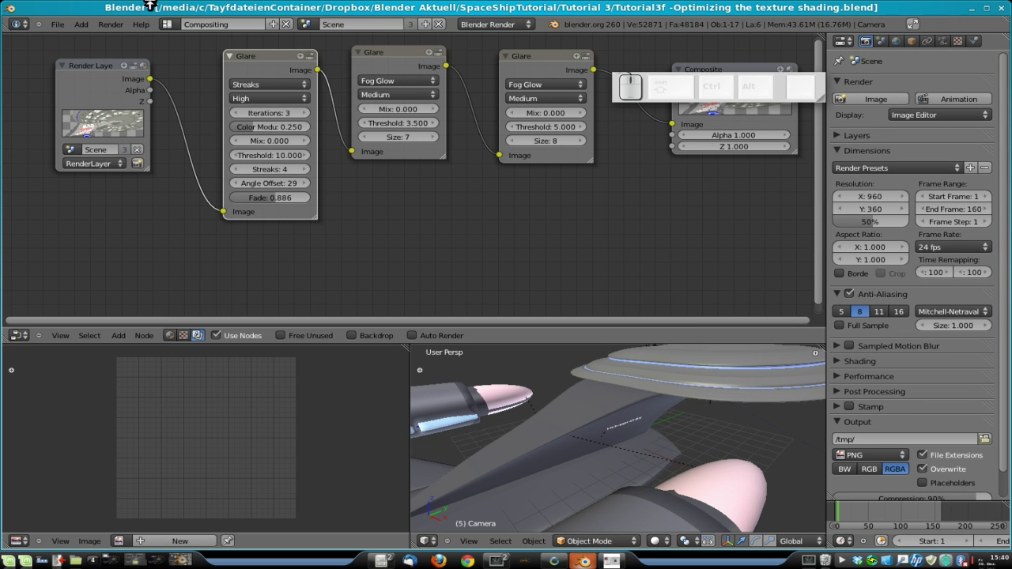
pyautogui.click(167, 24)
pyautogui.click(181, 69)
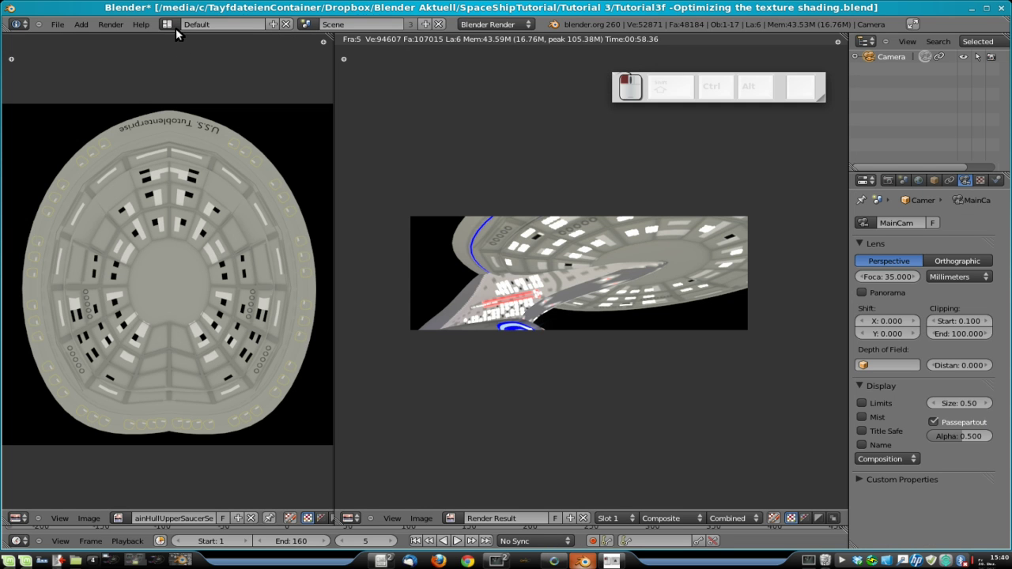
# Step: View the Game Logic and Animation screen layouts, and switch back to the Default layout
pyautogui.click(170, 24)
pyautogui.click(190, 82)
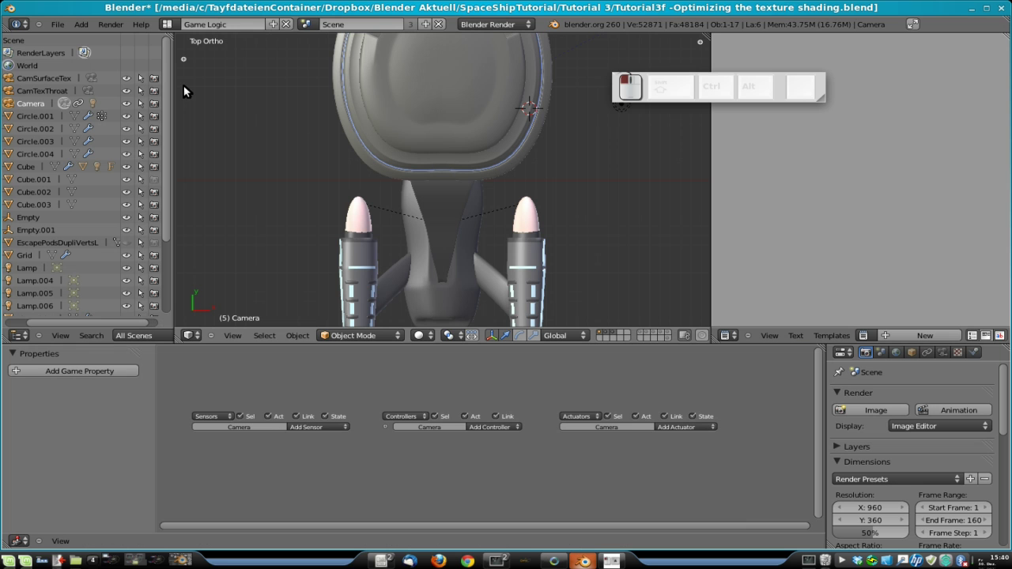
pyautogui.click(178, 25)
pyautogui.click(187, 42)
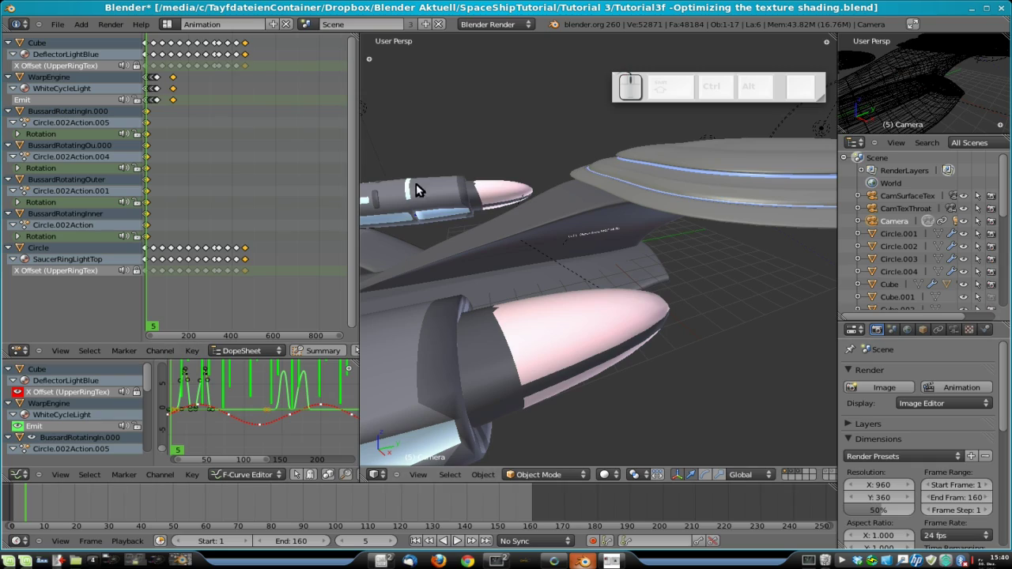
pyautogui.hotkey('ctrl', 'alt', 'Right')
pyautogui.hotkey('ctrl', 'alt', 'Left')
pyautogui.hotkey('ctrl', 'alt', 'Down')
pyautogui.hotkey('ctrl', 'alt', 'Right')
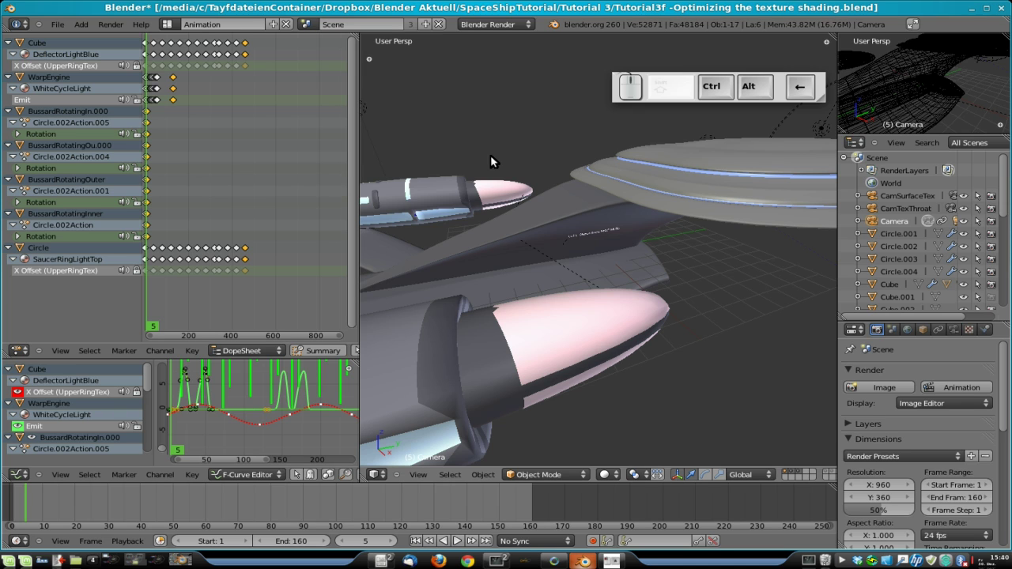
pyautogui.click(168, 23)
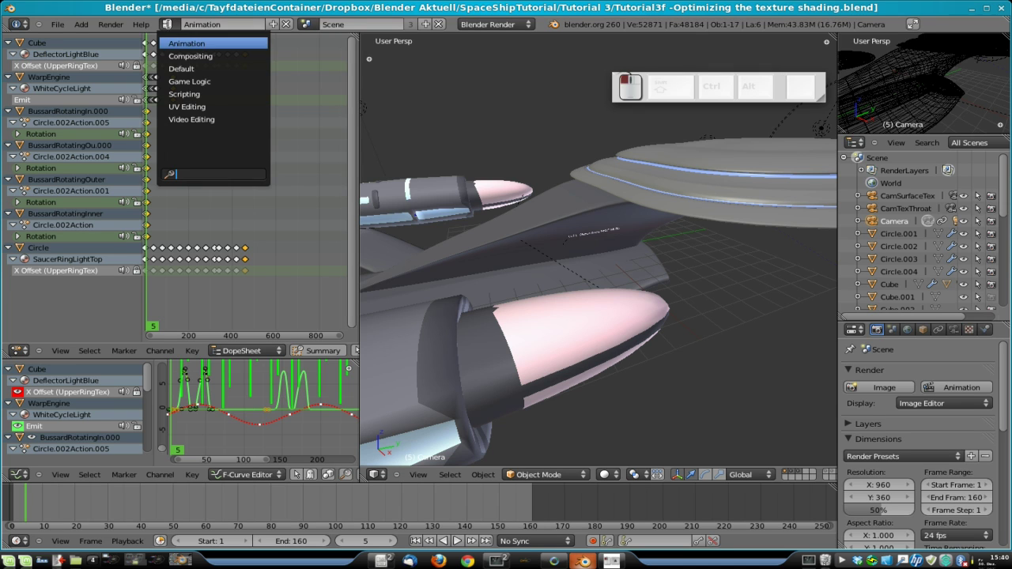
pyautogui.click(181, 68)
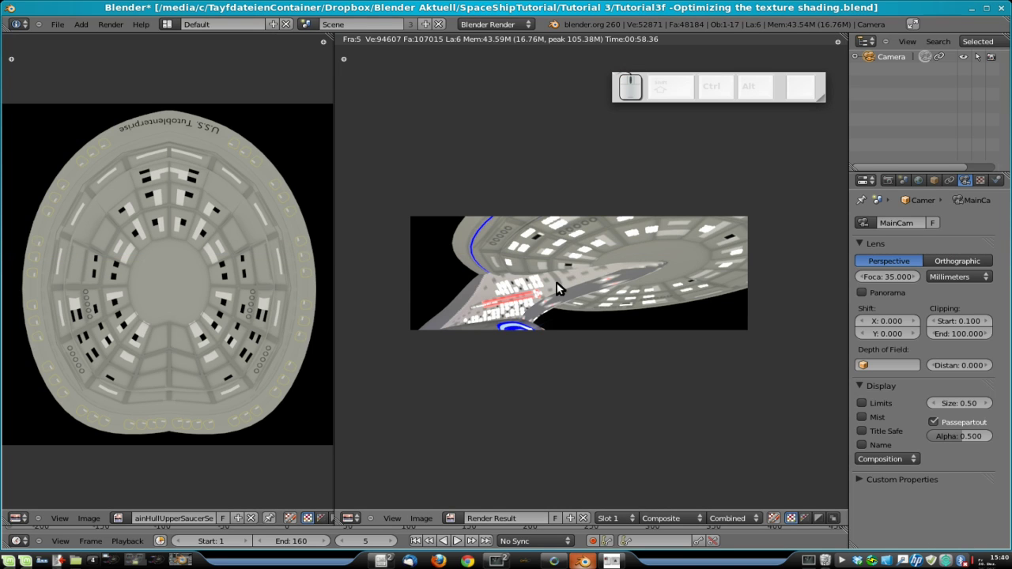
# Step: Examine how the hull, window and painting textures sit on the throat in the rendered image
pyautogui.scroll(1, 582, 291)
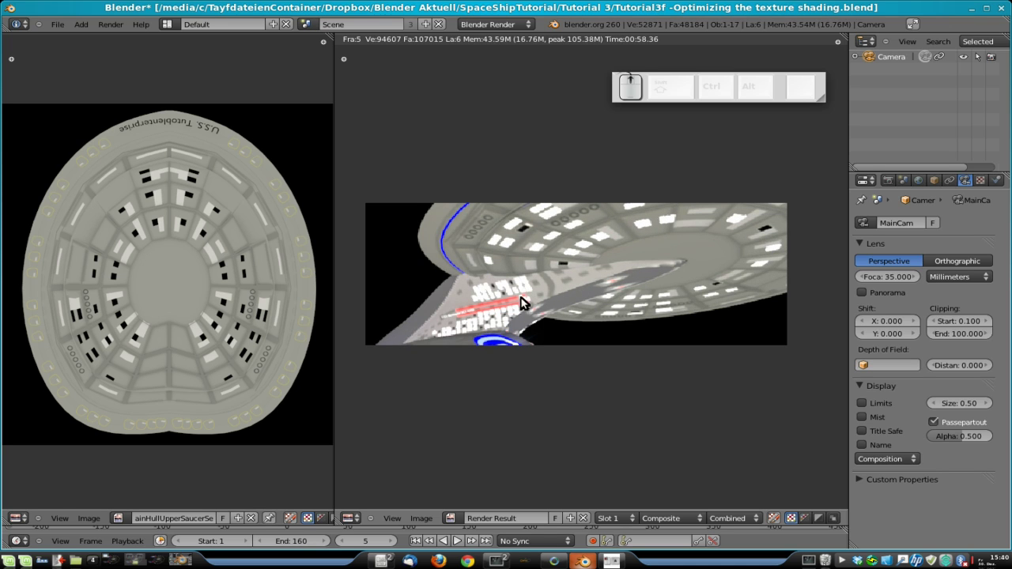
pyautogui.scroll(-1, 501, 315)
pyautogui.click(646, 294)
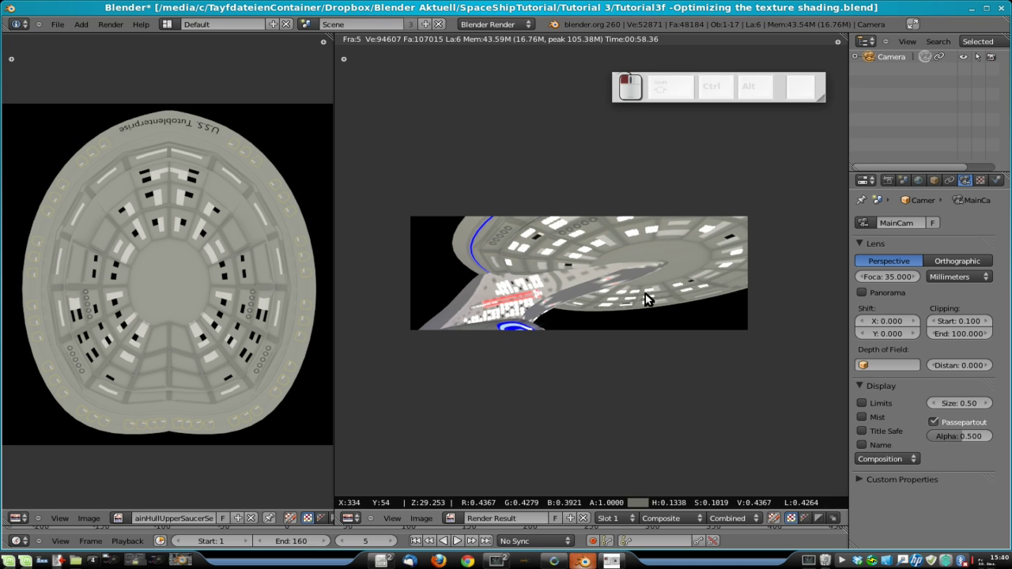
pyautogui.press('Escape')
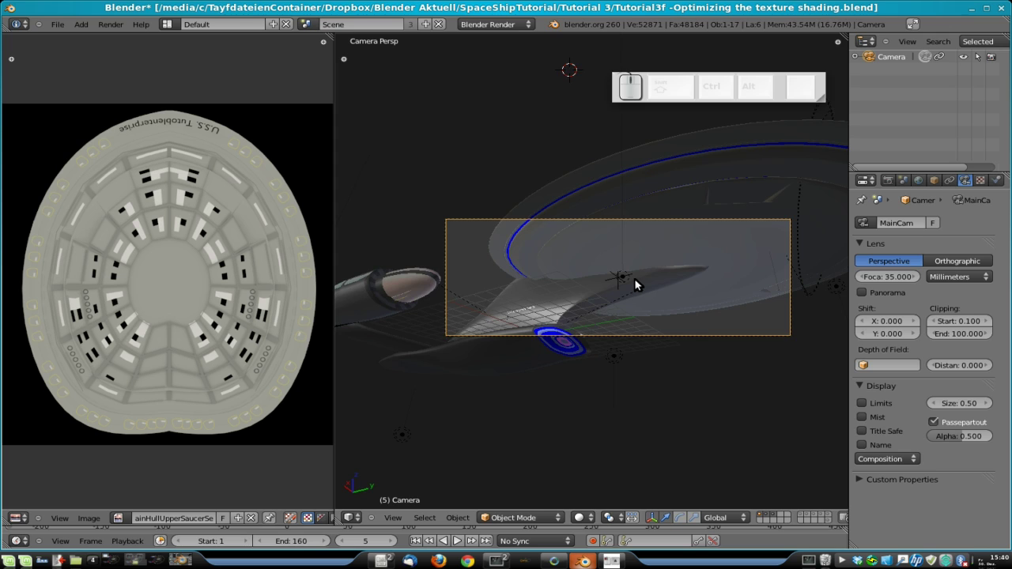
pyautogui.press('KP_3')
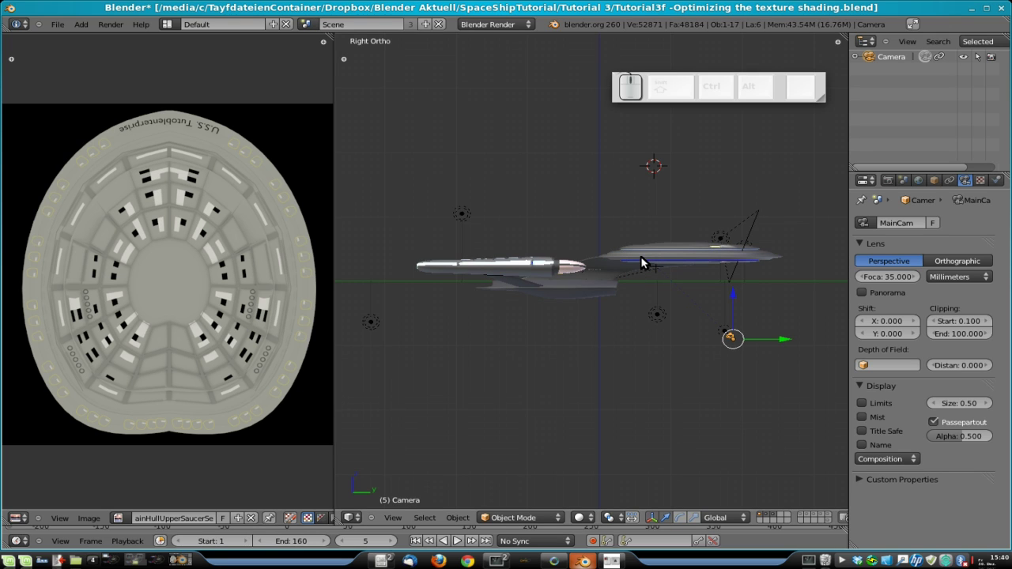
pyautogui.press('F11')
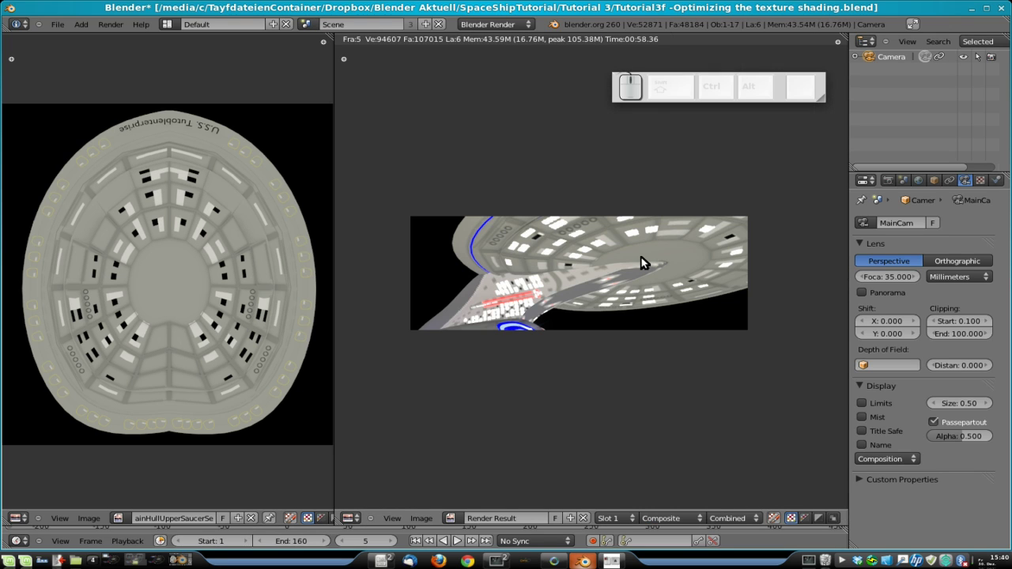
pyautogui.scroll(3, 633, 258)
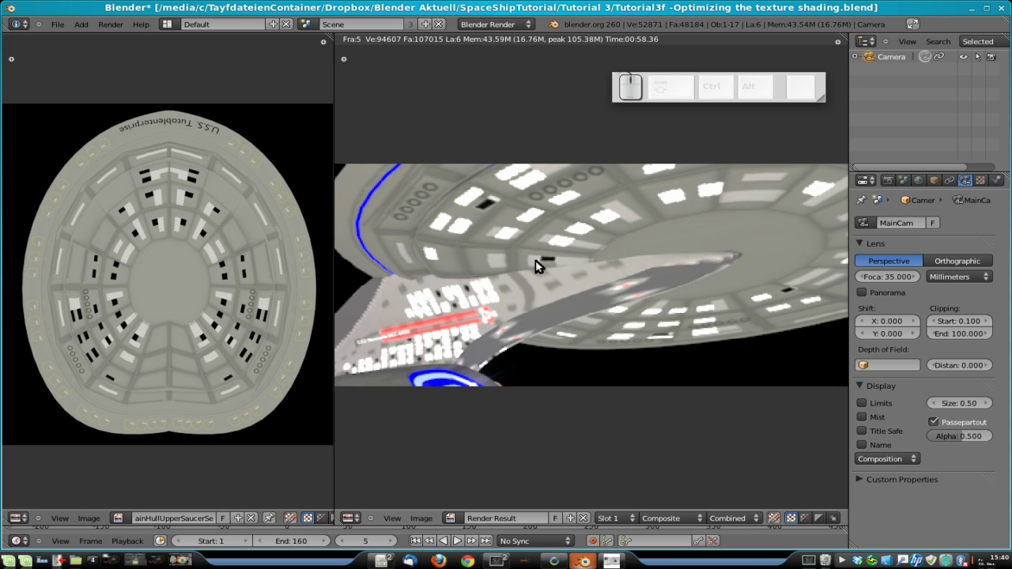
pyautogui.press('Escape')
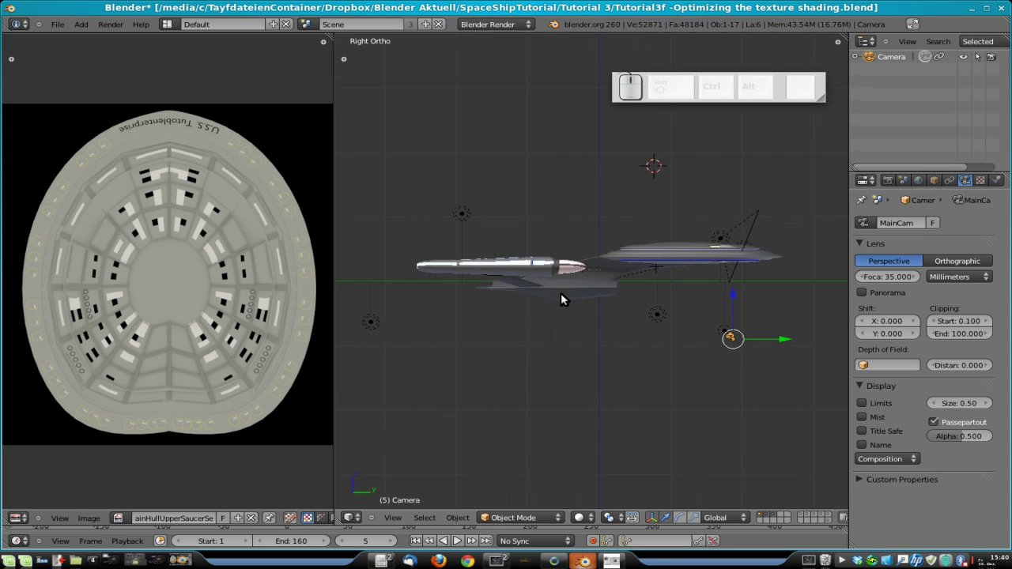
# Step: Select the throat mesh Cube, enter Edit Mode and show it in the left orthographic view
pyautogui.rightClick(627, 269)
pyautogui.press('Tab')
pyautogui.scroll(8, 623, 301)
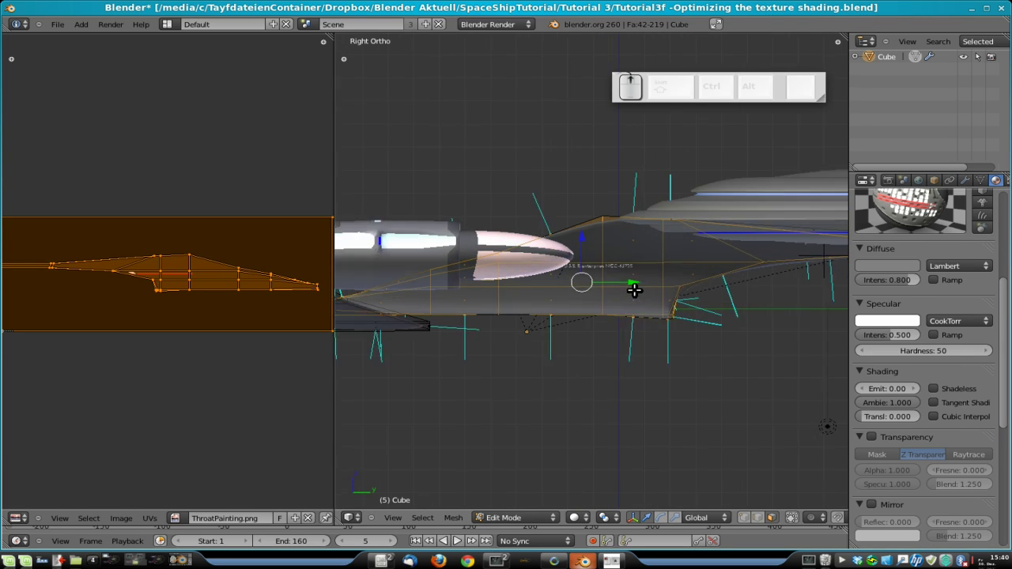
pyautogui.press('ctrl+KP_3')
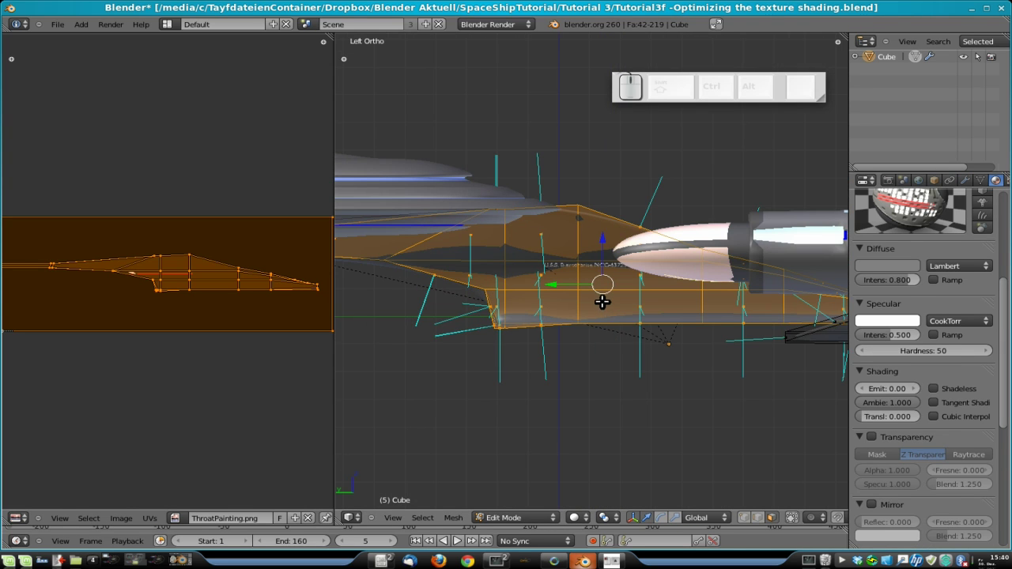
pyautogui.moveTo(526, 345); pyautogui.dragTo(536, 276, button='middle')
pyautogui.moveTo(501, 300); pyautogui.dragTo(536, 336, button='middle')
pyautogui.press('ctrl+KP_3')
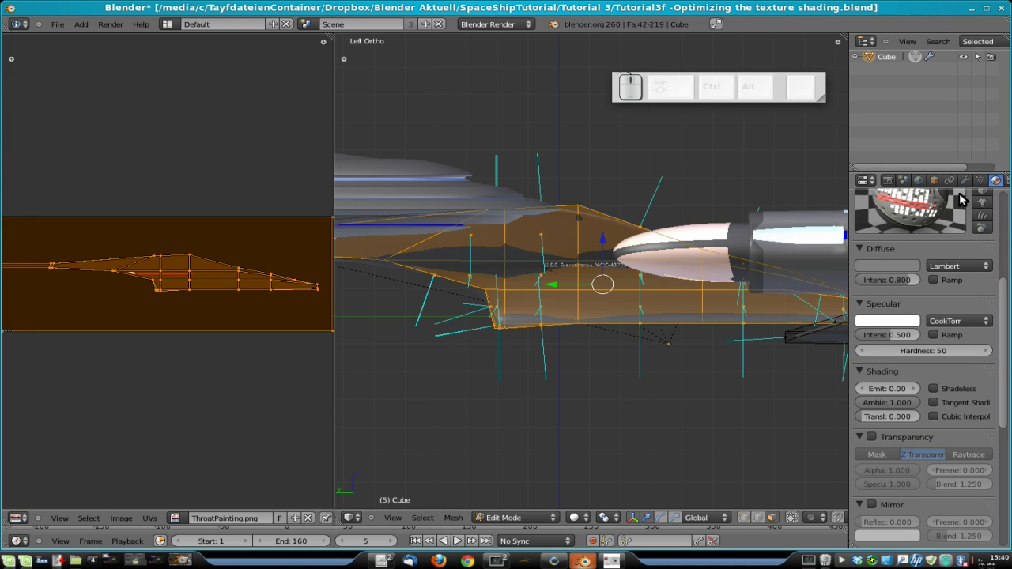
# Step: Display ThroatHullSurface.png behind the throat's UV layout in the UV editor
pyautogui.scroll(3, 919, 355)
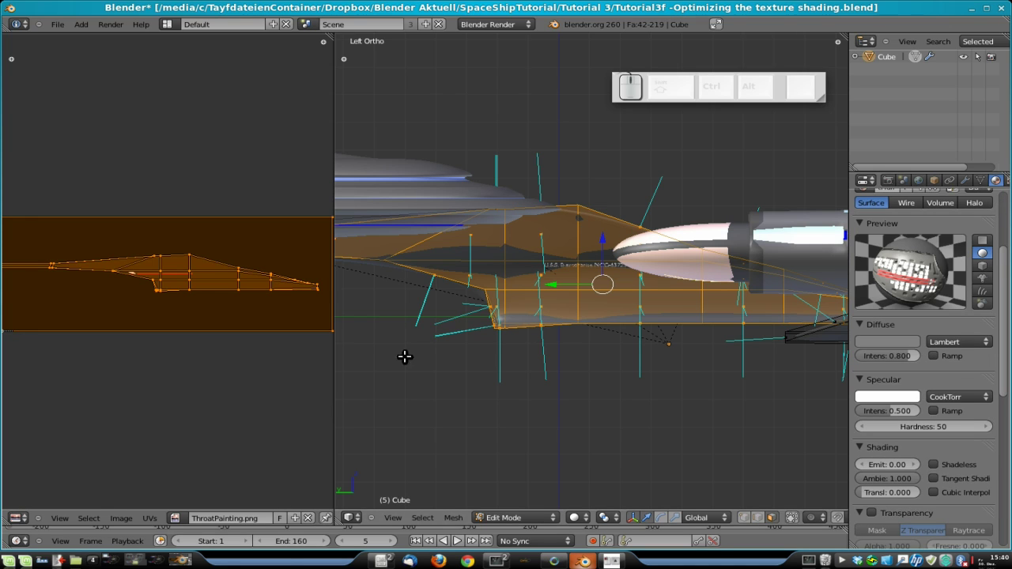
pyautogui.click(182, 519)
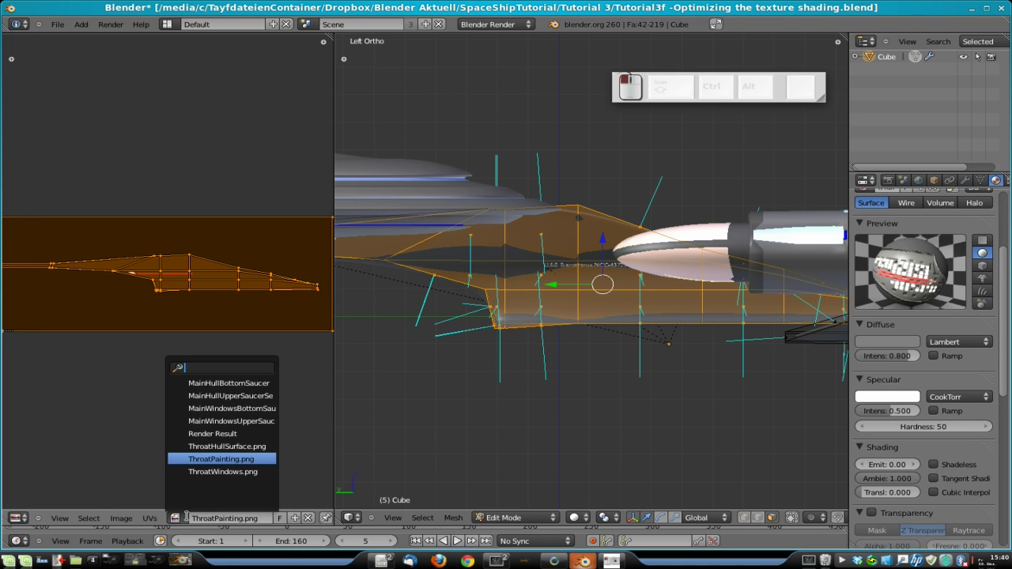
pyautogui.click(255, 448)
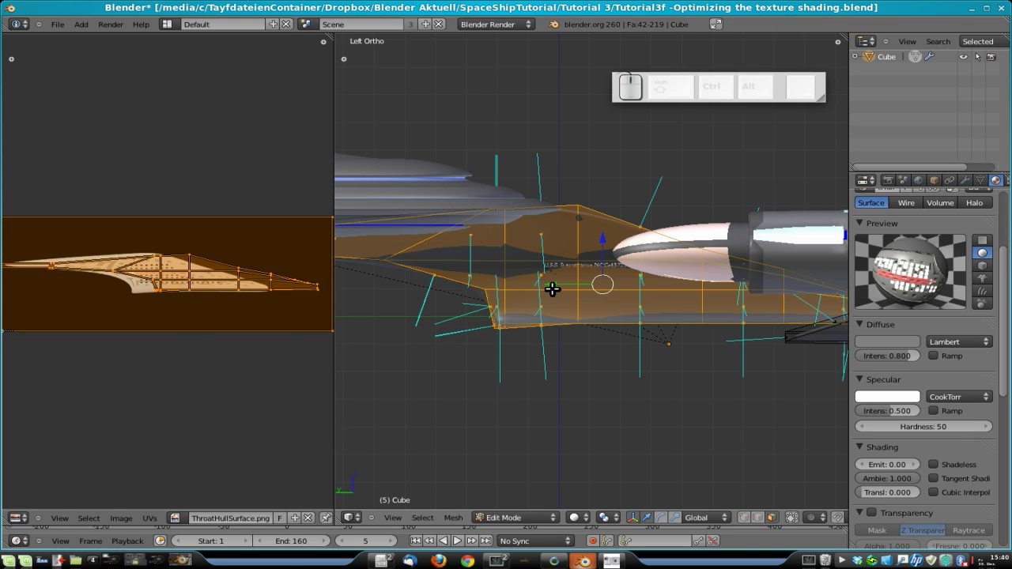
# Step: Remap the throat's UVs with Project From View and enlarge the layout about 1.29 times over the hull image
pyautogui.press('u')
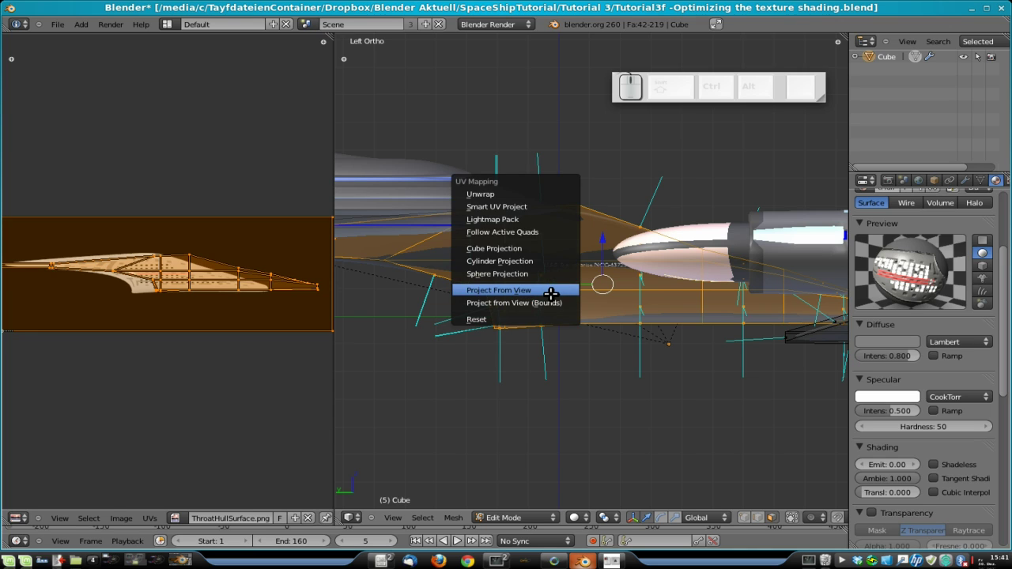
pyautogui.click(551, 289)
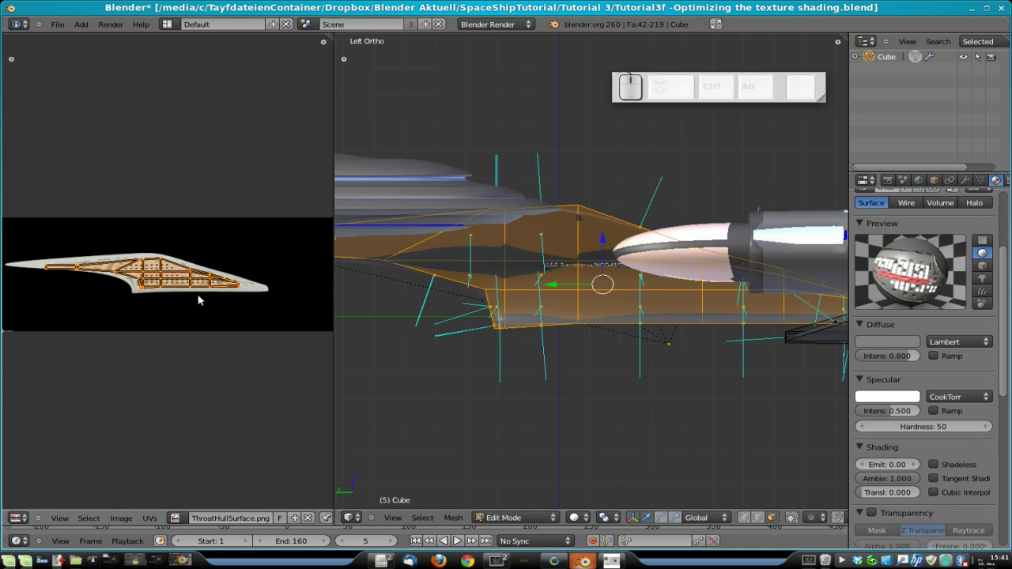
pyautogui.press('s')
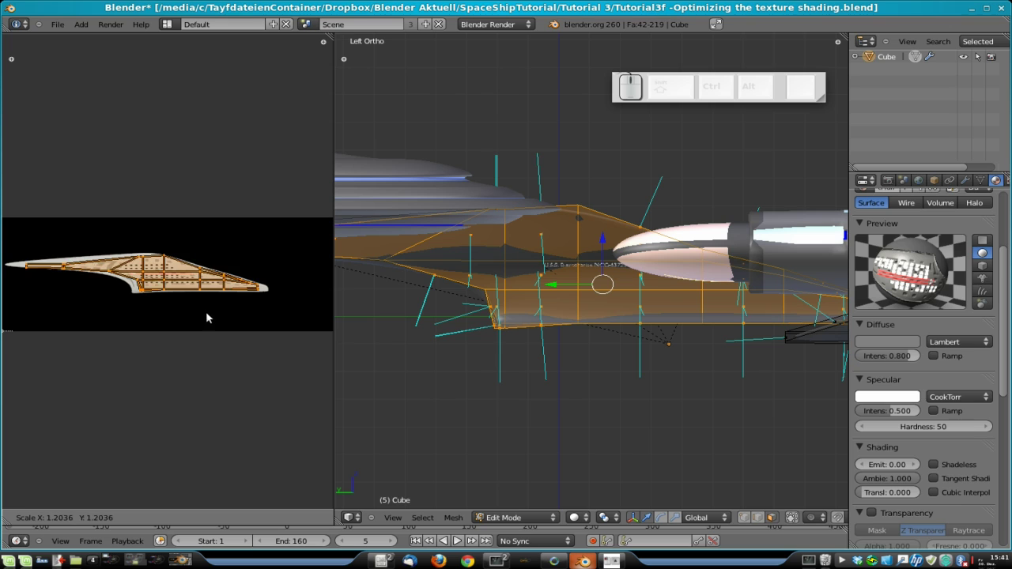
pyautogui.click(213, 318)
# Step: Set the viewport shading to Textured and shift the throat's UVs by -0.05 along X
pyautogui.click(573, 518)
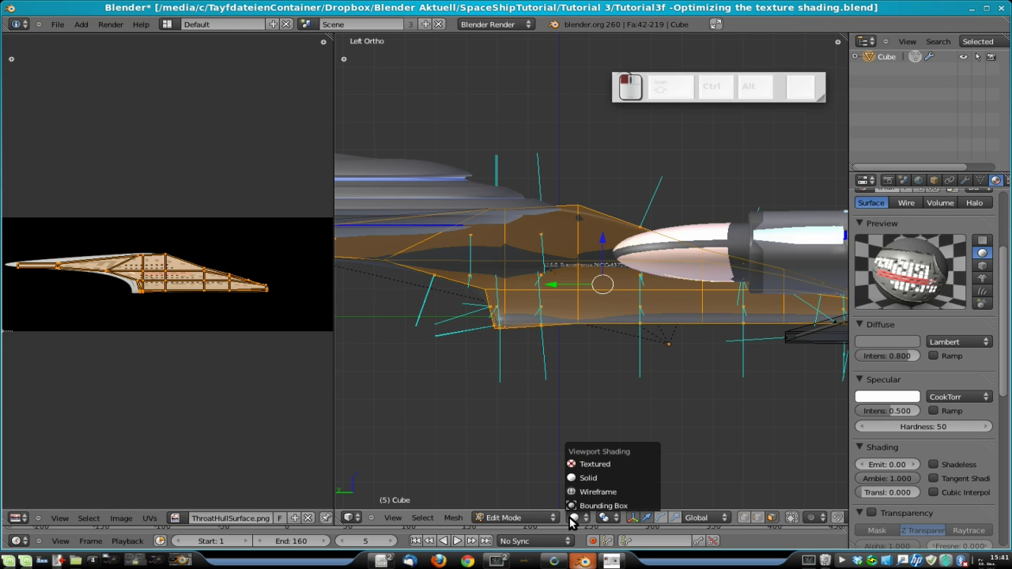
pyautogui.click(592, 461)
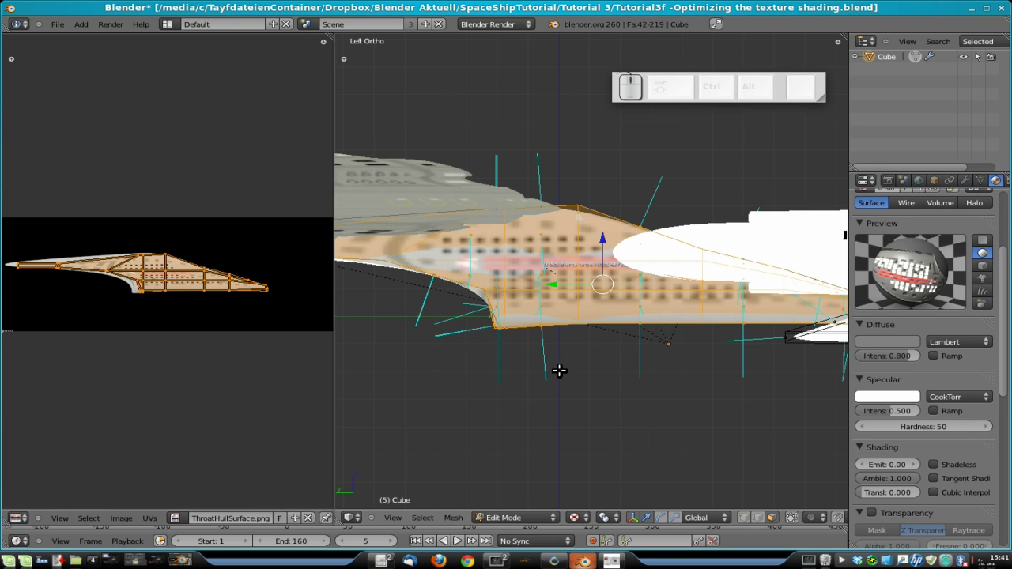
pyautogui.press('g')
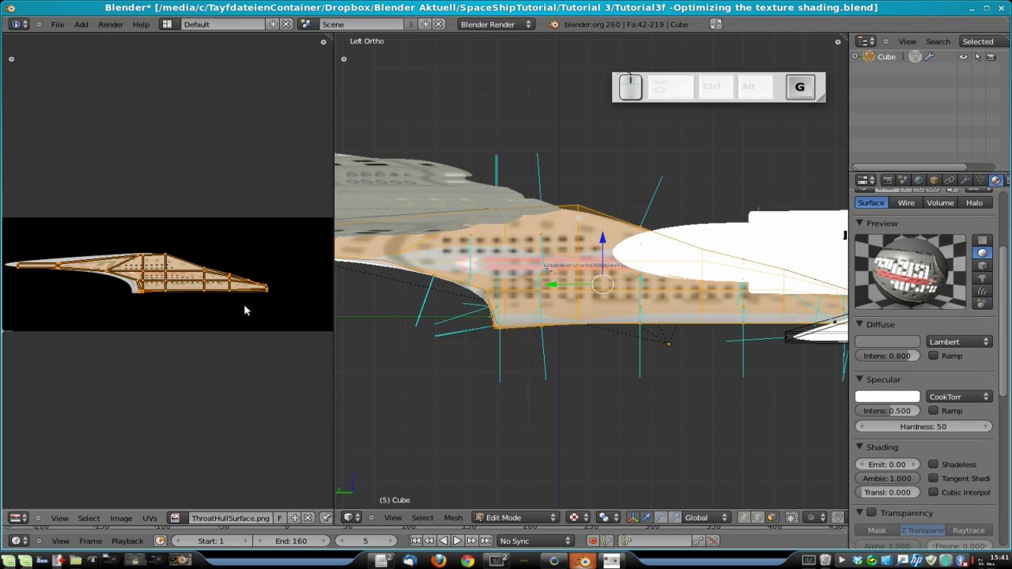
pyautogui.press('x')
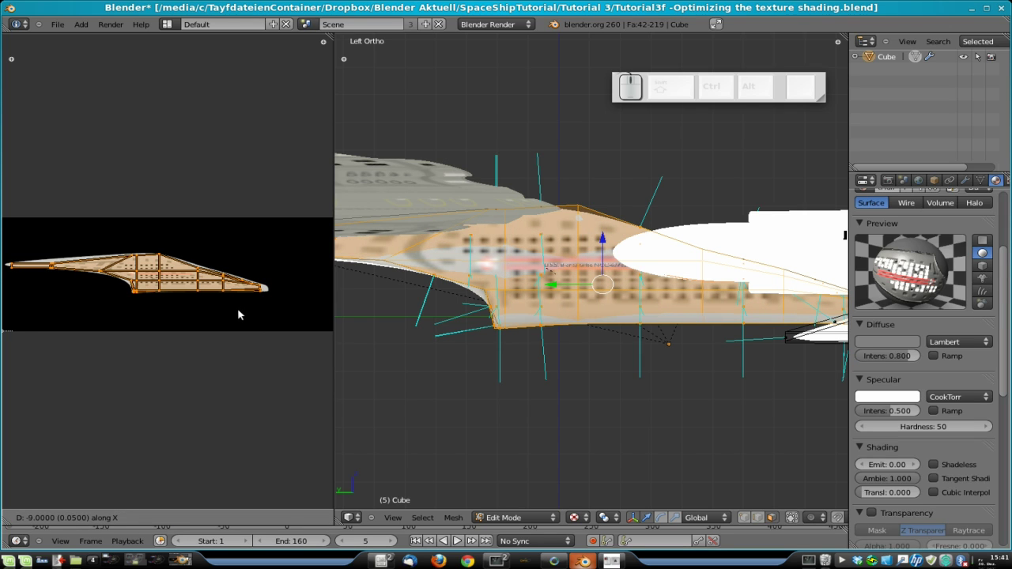
pyautogui.click(239, 315)
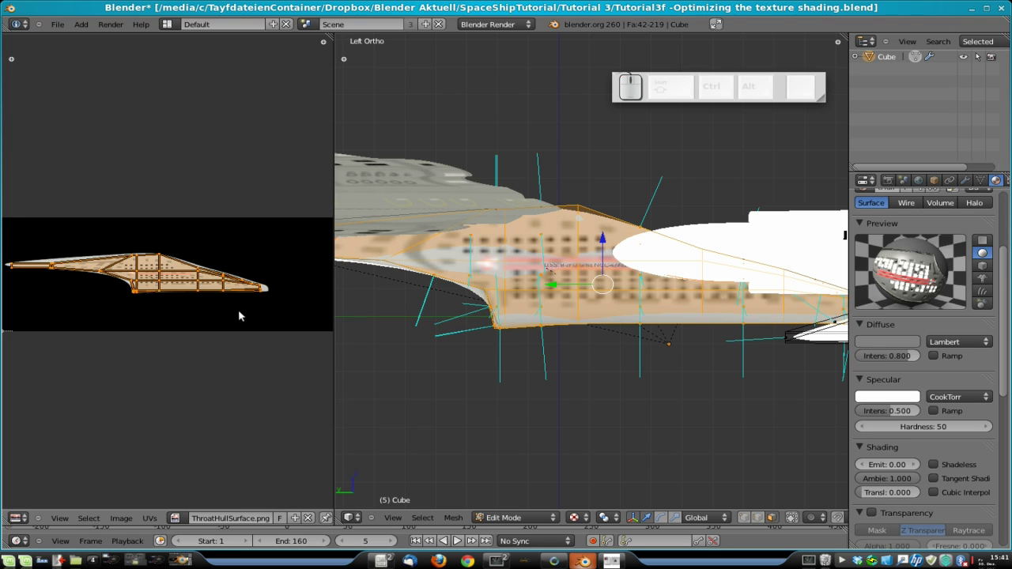
# Step: Scale the throat's UVs up about 1.07 times and shift them by about -0.016 along X
pyautogui.scroll(3, 240, 317)
pyautogui.scroll(2, 241, 318)
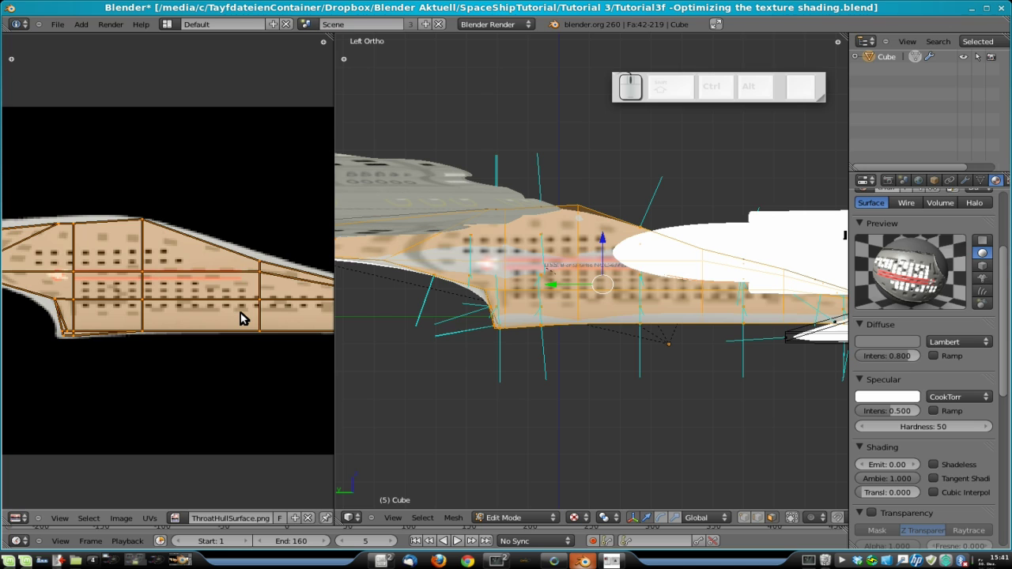
pyautogui.press('g')
pyautogui.press('s')
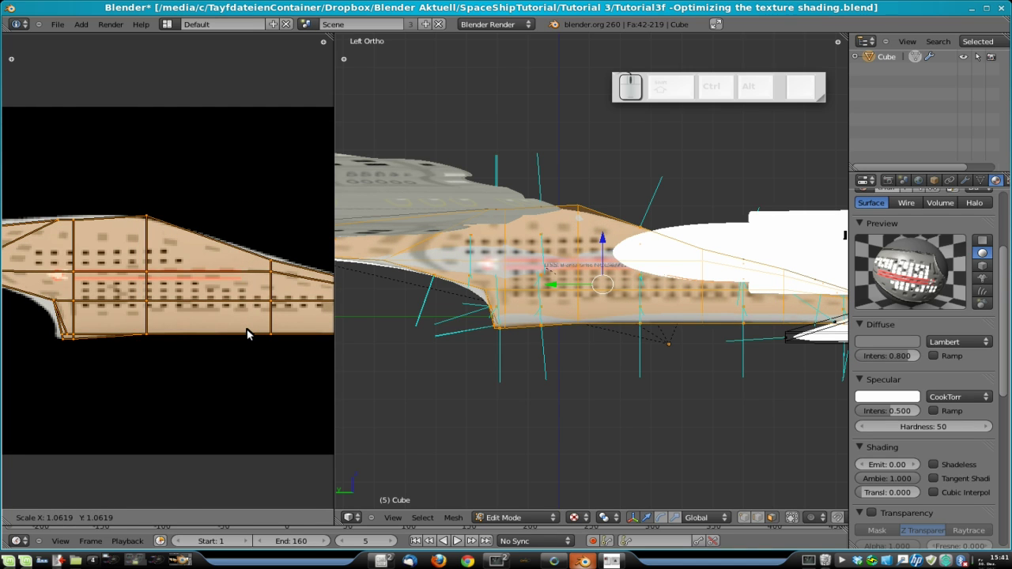
pyautogui.press('Return')
pyautogui.press('g')
pyautogui.press('x')
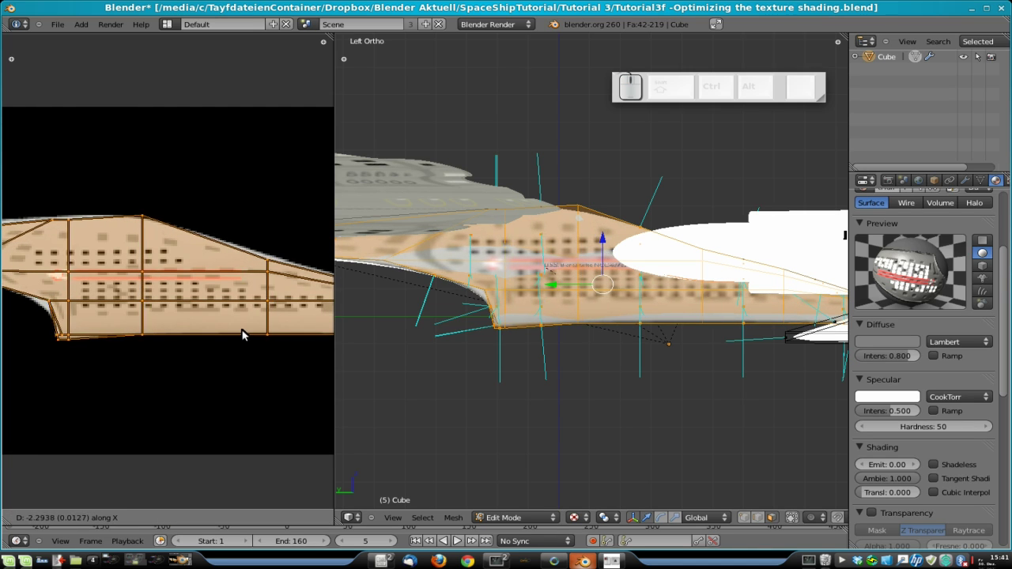
pyautogui.click(244, 333)
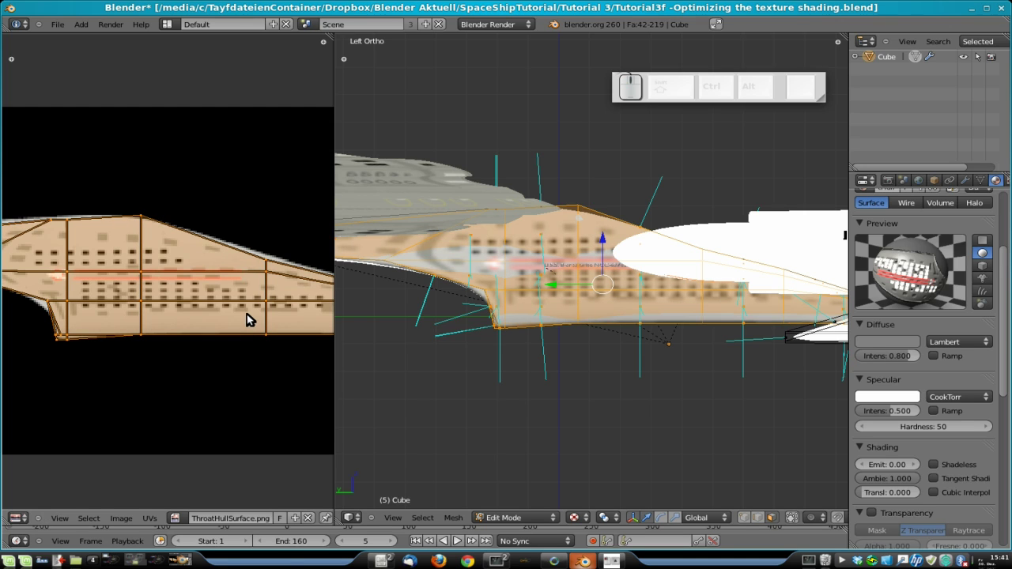
pyautogui.press('s')
pyautogui.press('y')
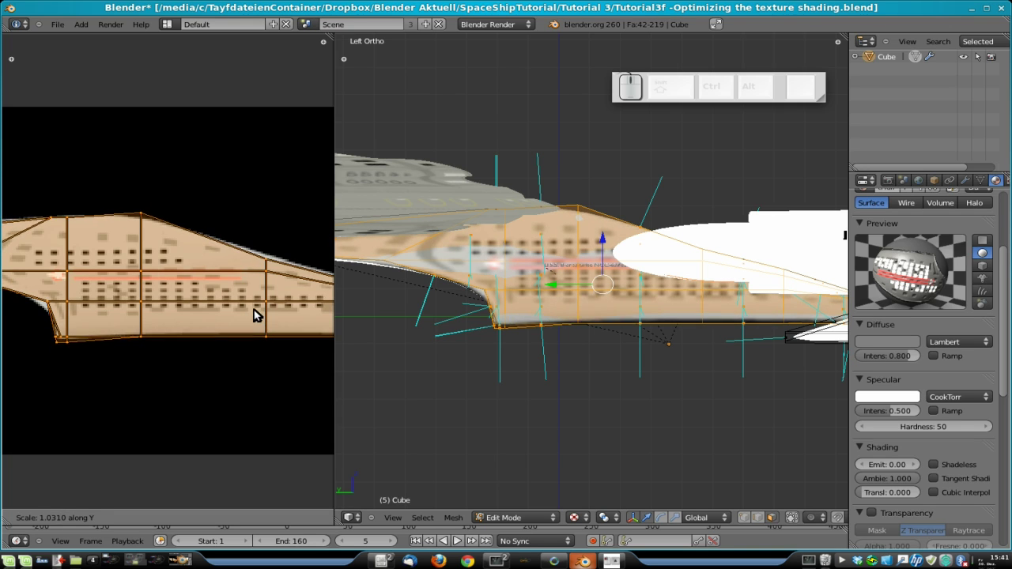
pyautogui.click(259, 324)
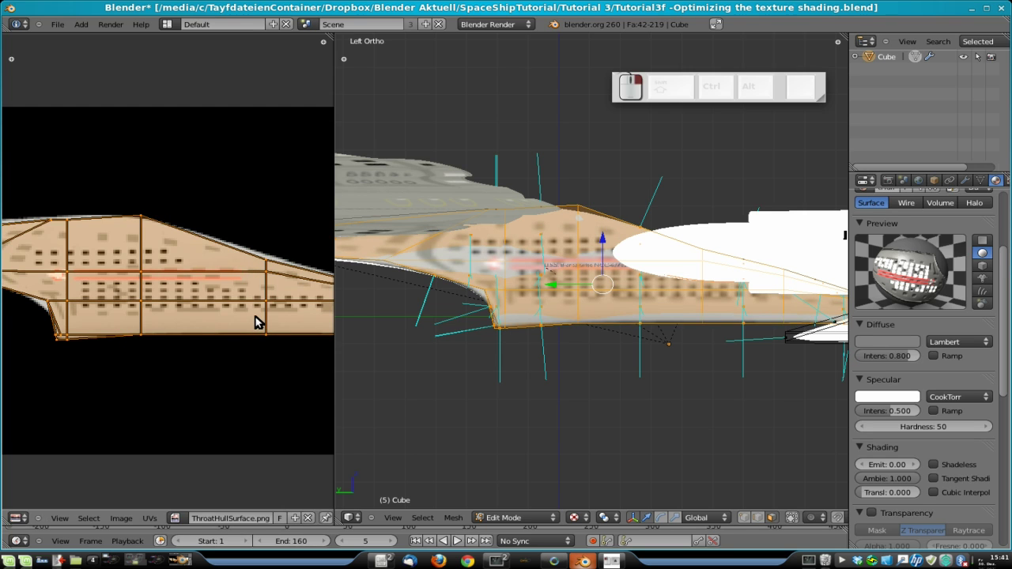
# Step: Shift the throat's UVs by about 0.0036 along Y and check the texture's fit on the model
pyautogui.press('g')
pyautogui.press('y')
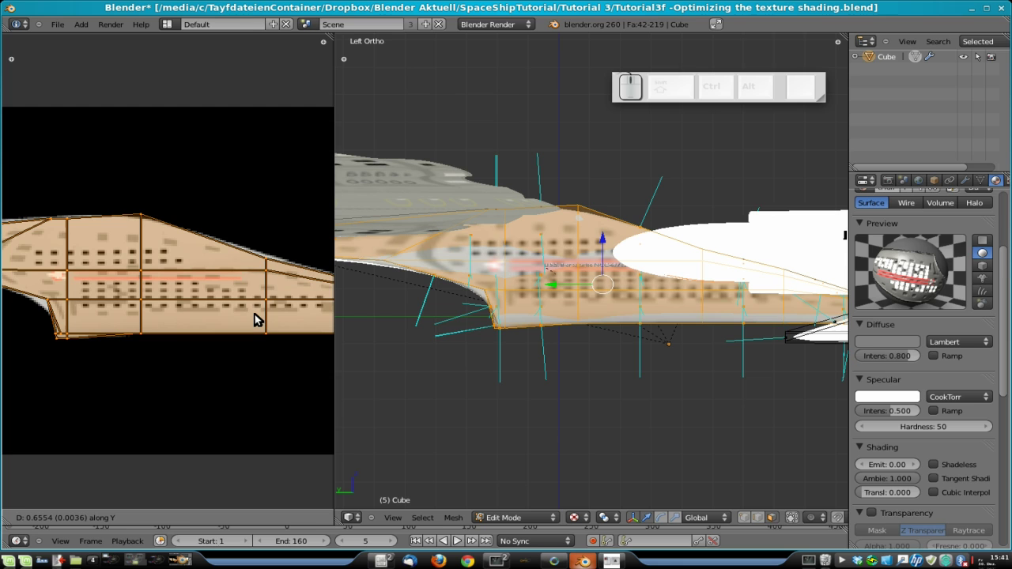
pyautogui.click(255, 320)
pyautogui.scroll(5, 581, 293)
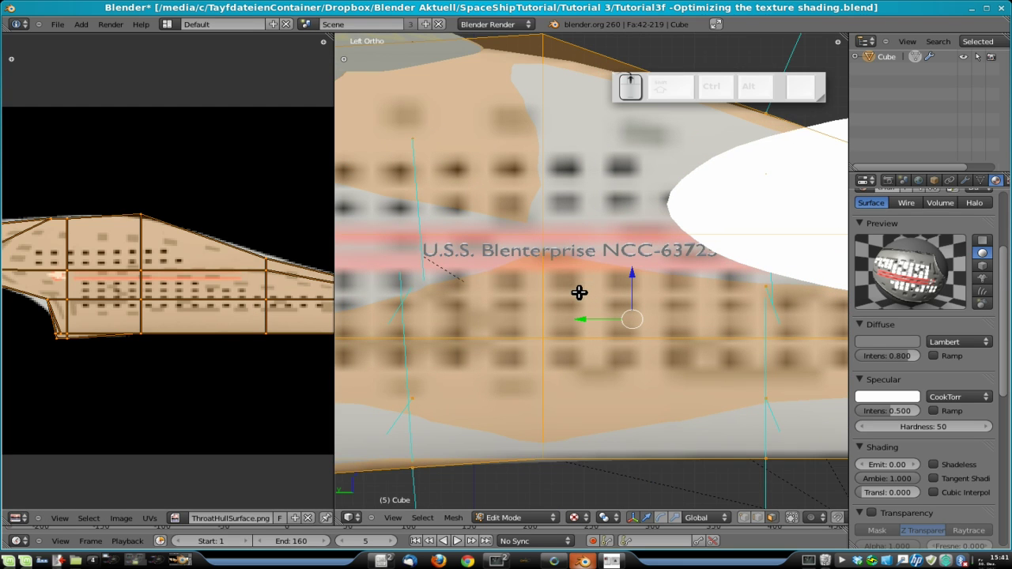
pyautogui.scroll(-4, 593, 193)
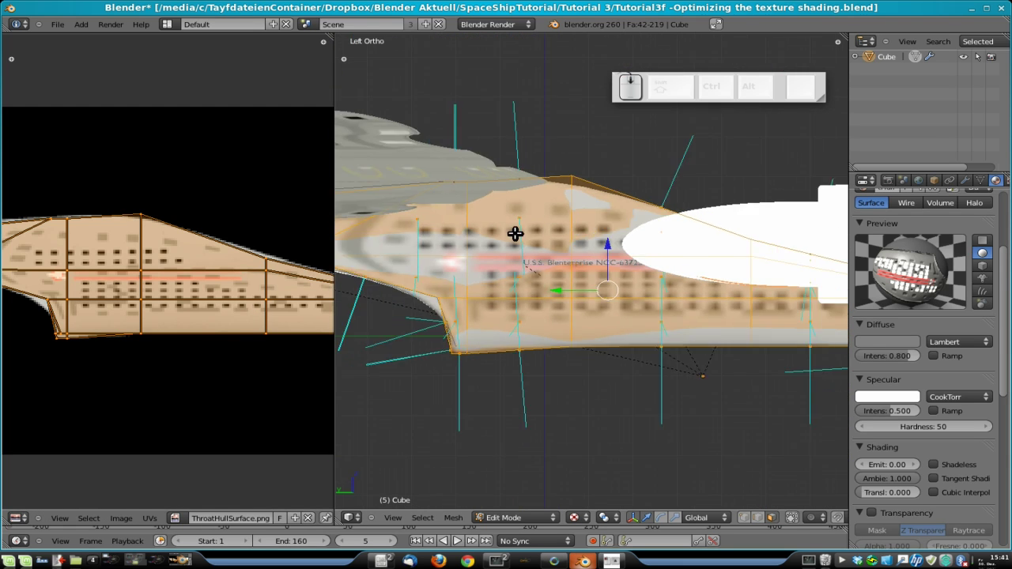
# Step: Leave Edit Mode and save the blend file over the existing one
pyautogui.press('Tab')
pyautogui.moveTo(493, 308); pyautogui.dragTo(734, 316, button='middle')
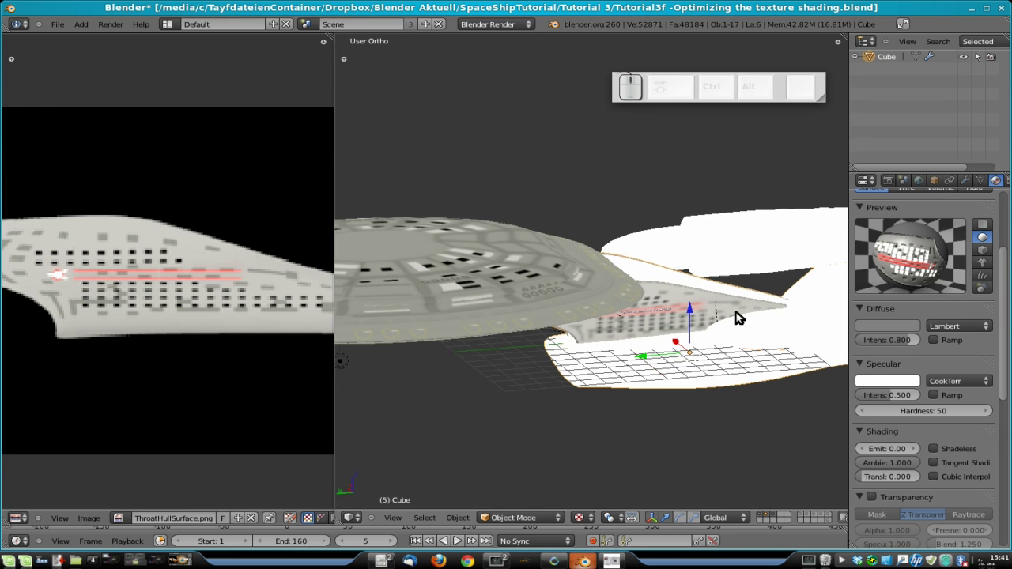
pyautogui.hotkey('ctrl', 's')
pyautogui.click(726, 310)
# Step: Switch to the camera view in perspective and render the current frame
pyautogui.press('KP_5')
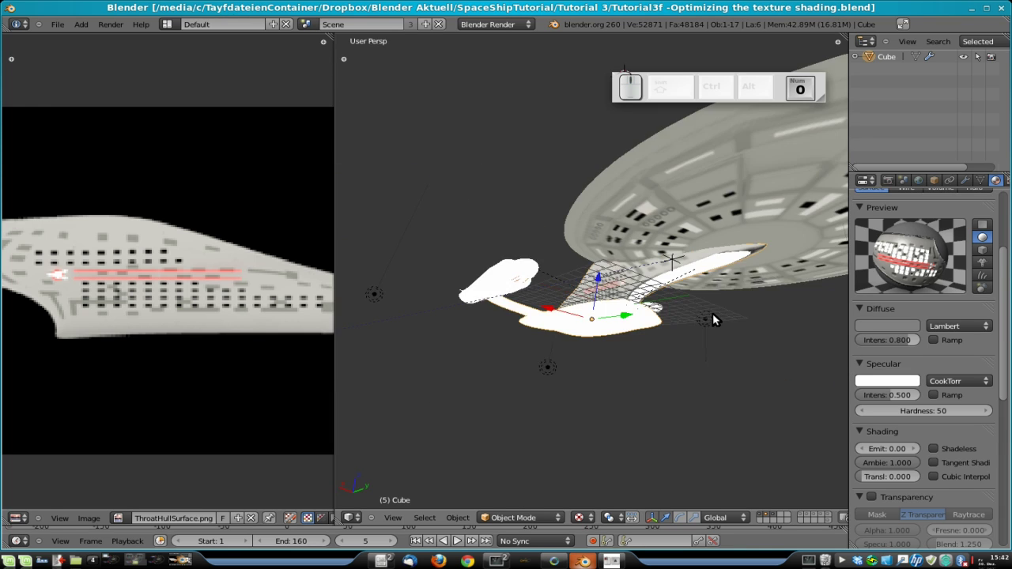
pyautogui.press('KP_0')
pyautogui.press('F12')
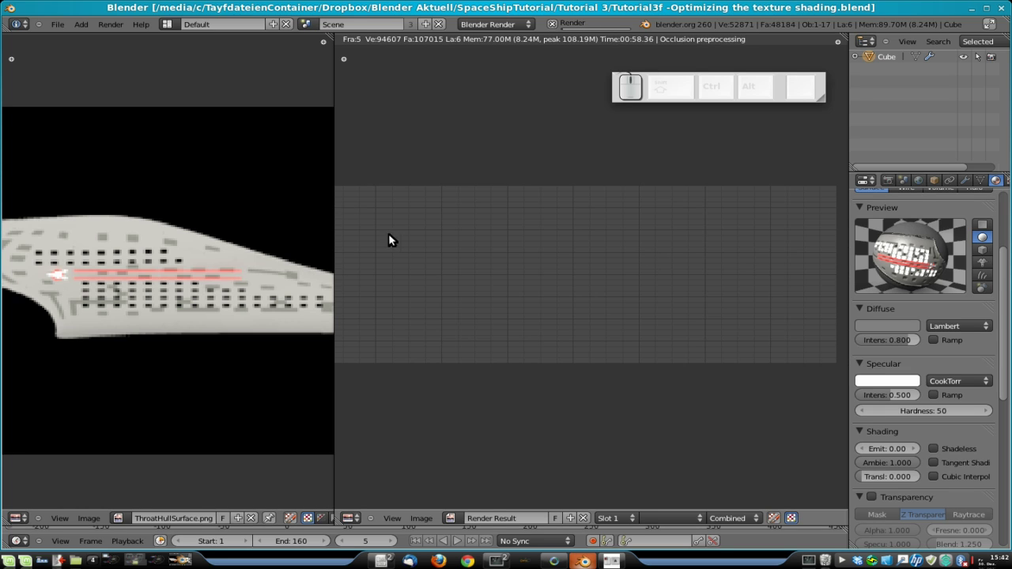
pyautogui.scroll(-2, 198, 285)
pyautogui.scroll(-1, 195, 279)
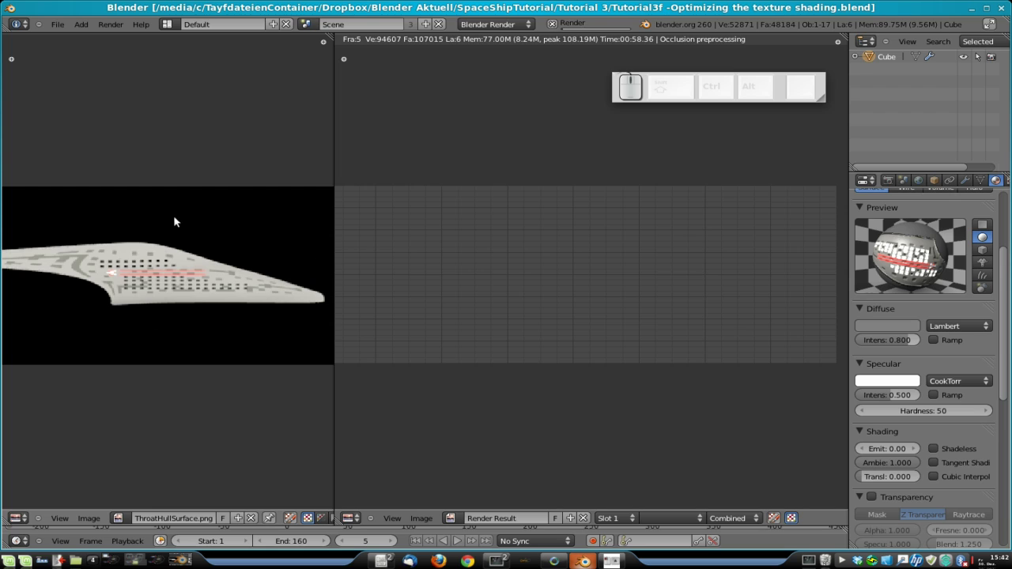
pyautogui.scroll(-1, 40, 261)
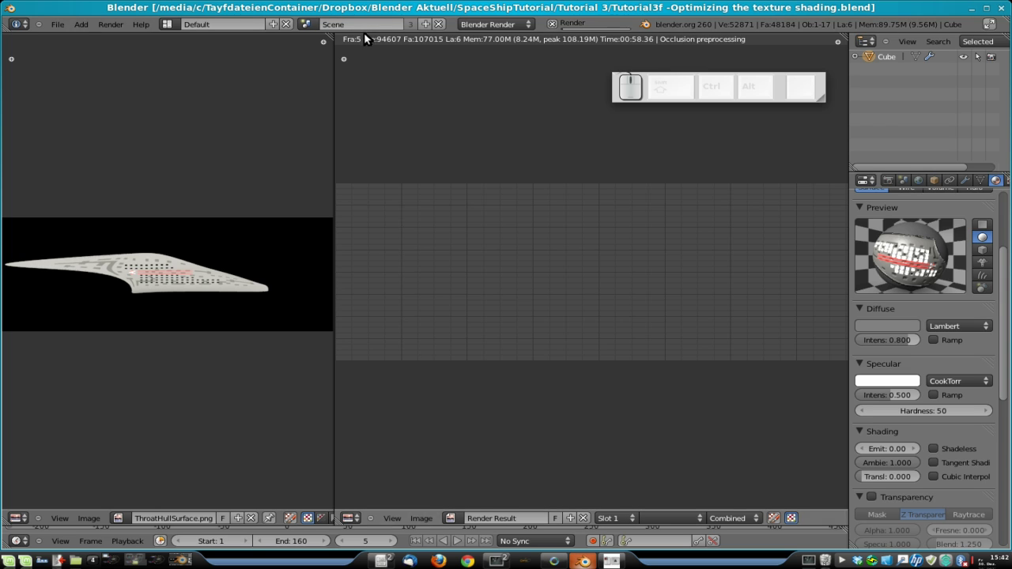
# Step: Expand the Info area to read the log of executed operations, and collapse it again
pyautogui.moveTo(364, 32); pyautogui.dragTo(383, 208)
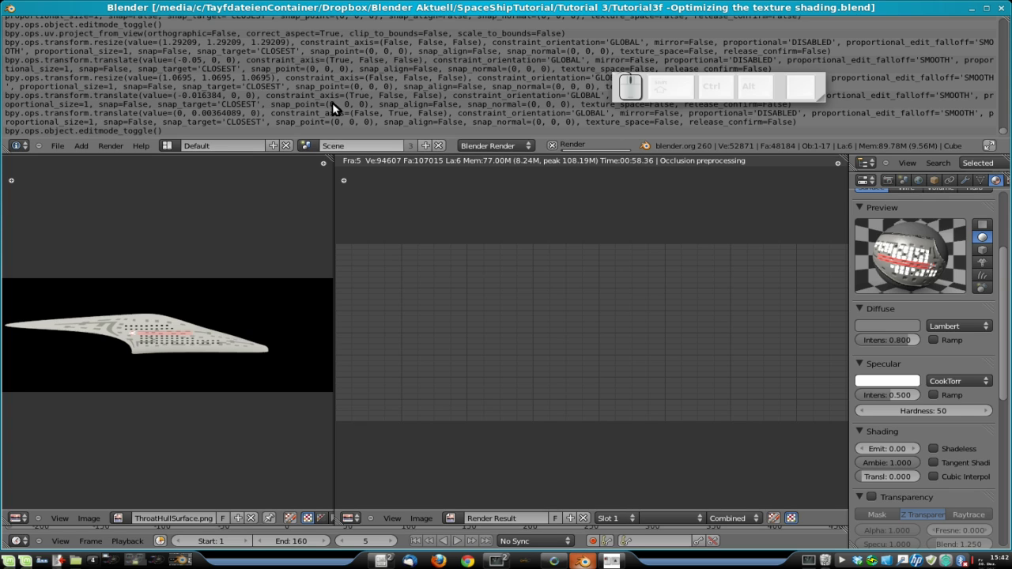
pyautogui.scroll(5, 325, 89)
pyautogui.scroll(10, 351, 84)
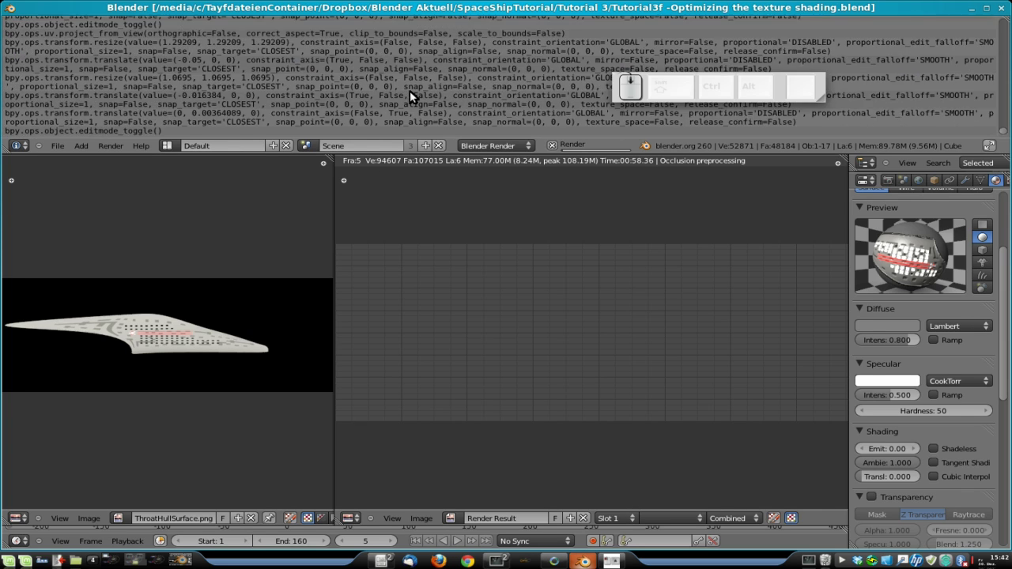
pyautogui.scroll(-3, 403, 103)
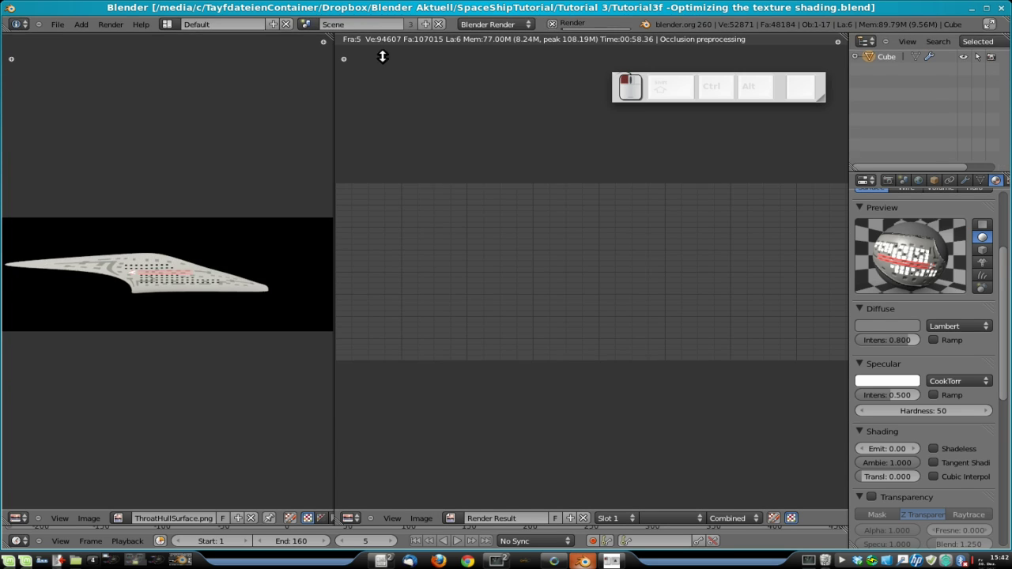
pyautogui.scroll(-3, 440, 79)
pyautogui.scroll(-8, 440, 79)
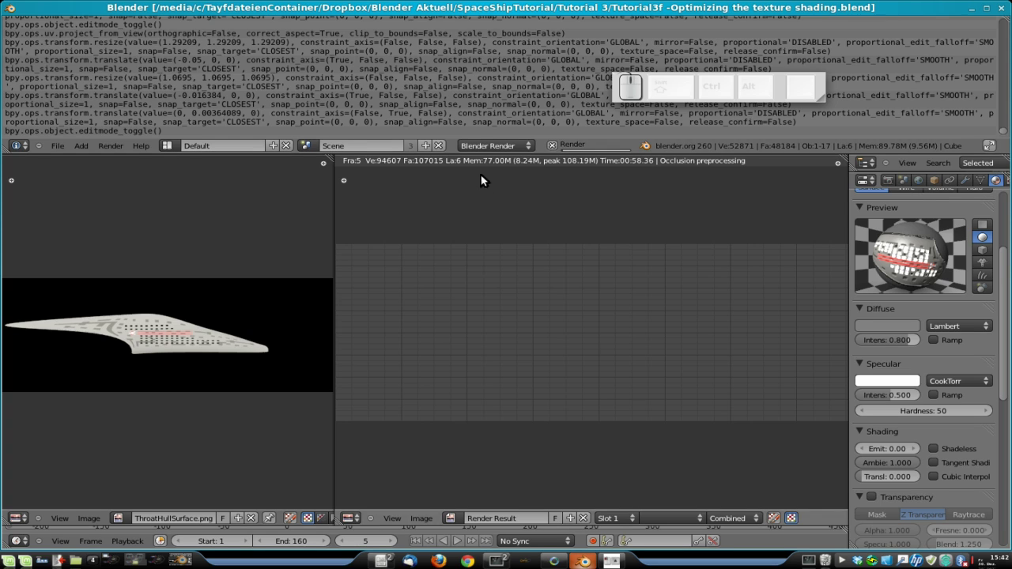
pyautogui.moveTo(482, 153); pyautogui.dragTo(507, 4)
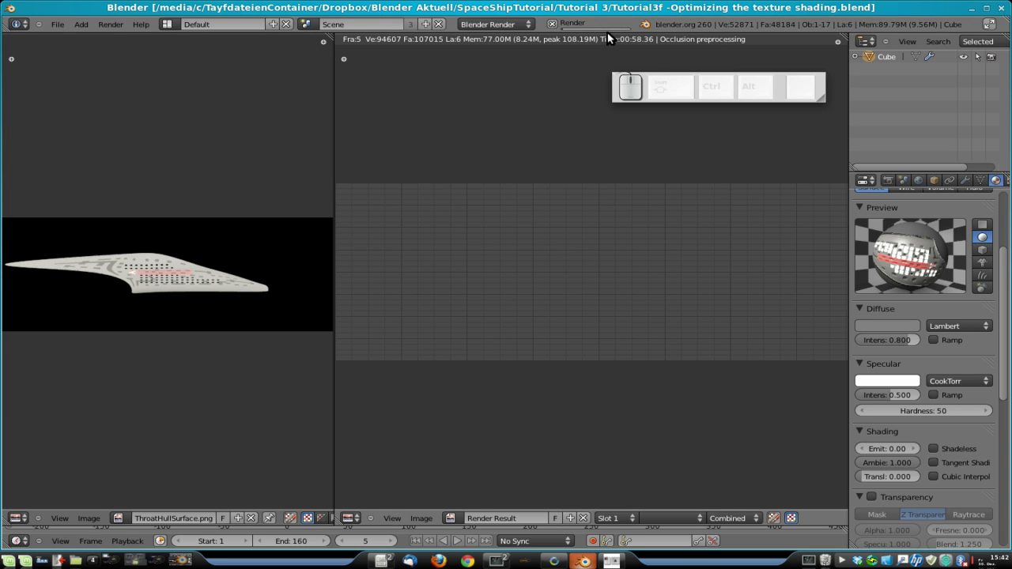
pyautogui.moveTo(605, 34)
pyautogui.mouseDown()
pyautogui.moveTo(605, 195)
pyautogui.moveTo(605, 36)
pyautogui.mouseUp()
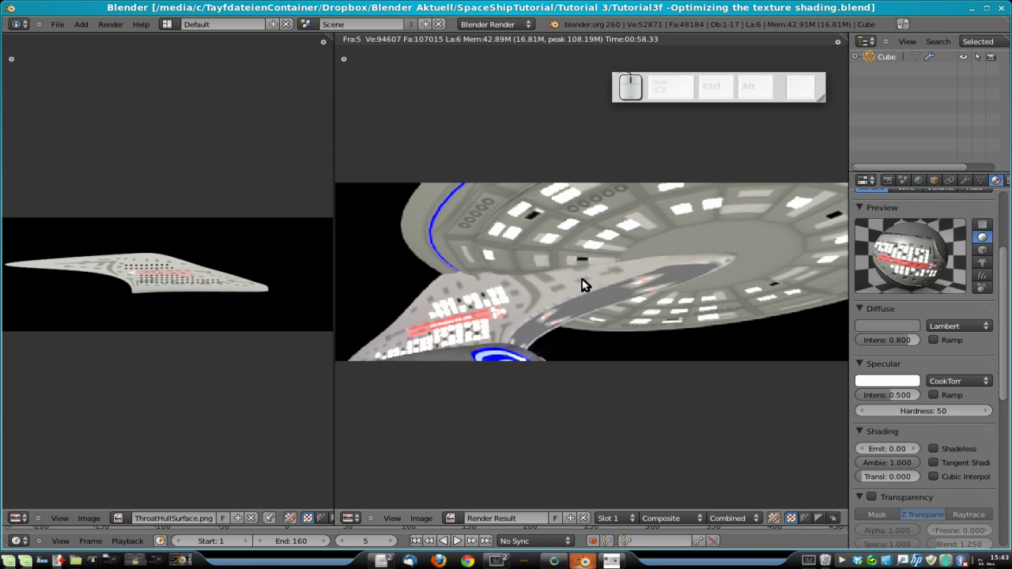
# Step: Examine how the remapped hull, window and painting textures sit on the throat and underneath it in the render
pyautogui.scroll(-1, 507, 317)
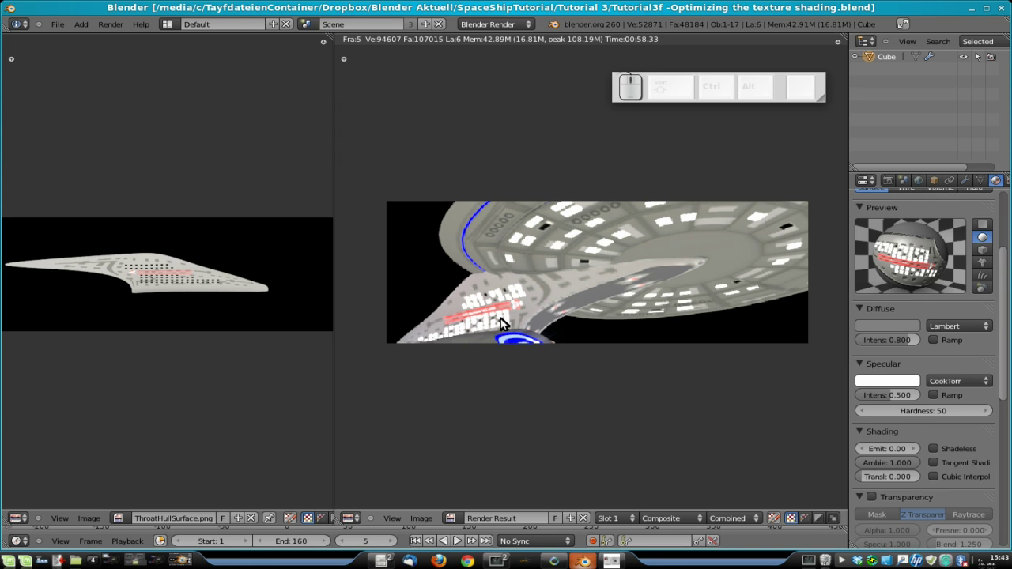
pyautogui.scroll(1, 543, 315)
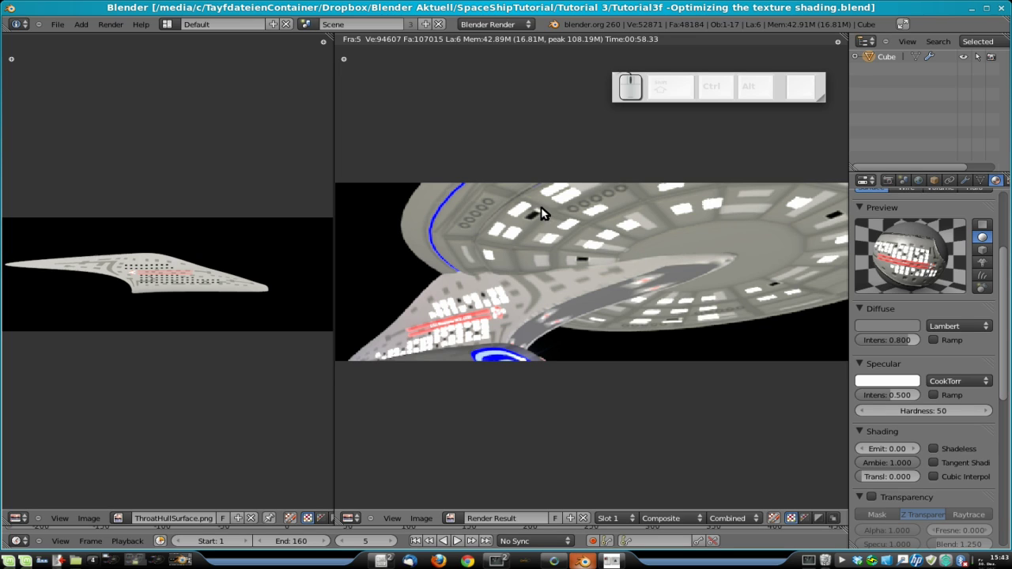
pyautogui.scroll(-2, 640, 221)
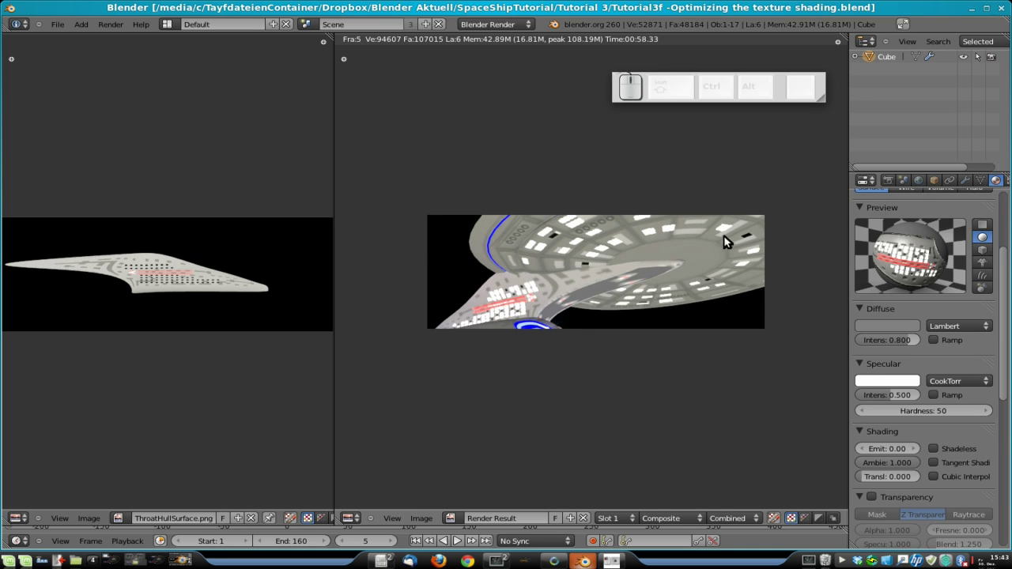
pyautogui.scroll(5, 723, 235)
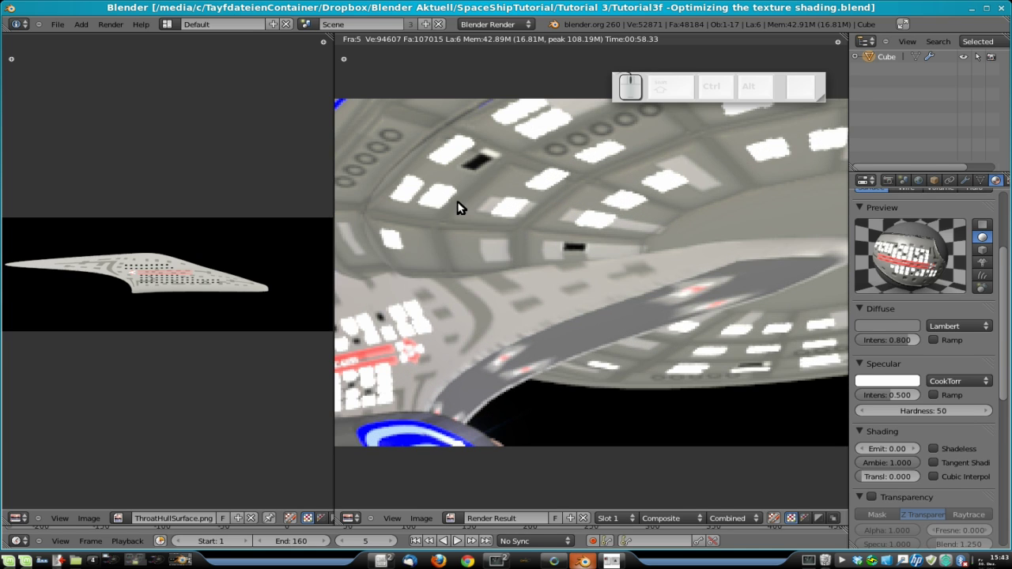
pyautogui.scroll(-5, 491, 211)
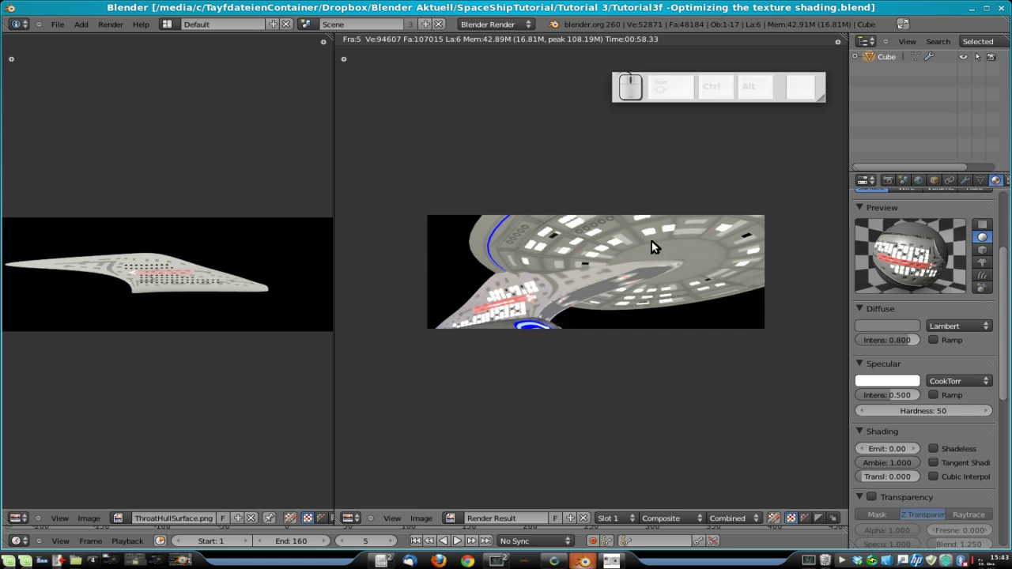
pyautogui.scroll(1, 674, 257)
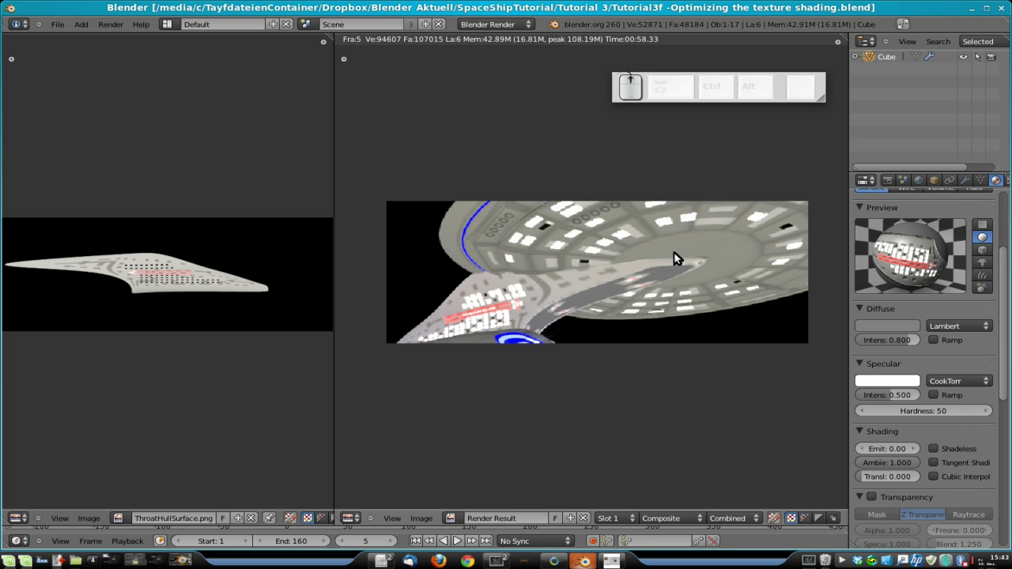
pyautogui.scroll(3, 554, 255)
pyautogui.scroll(-1, 574, 231)
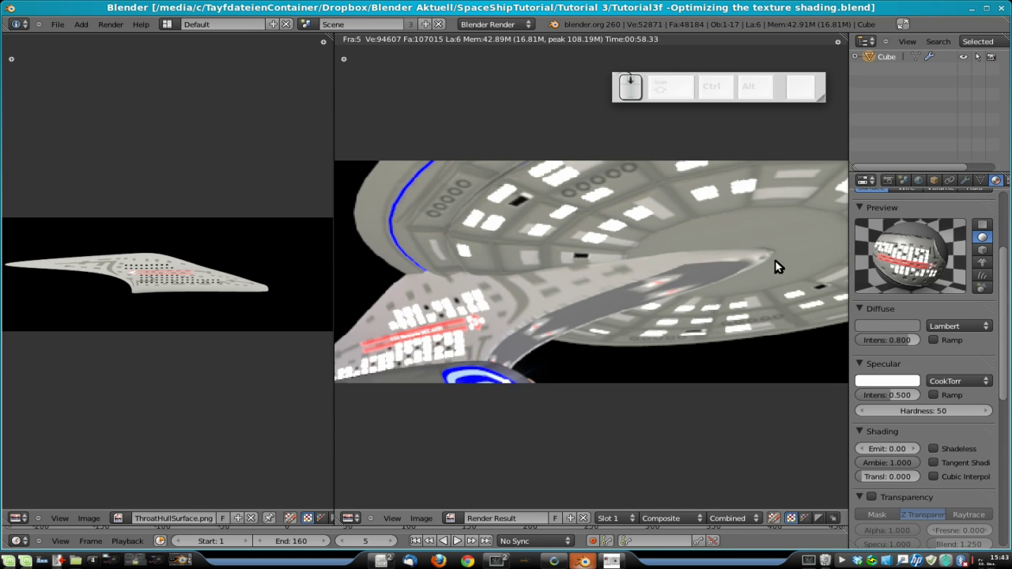
pyautogui.scroll(-3, 775, 267)
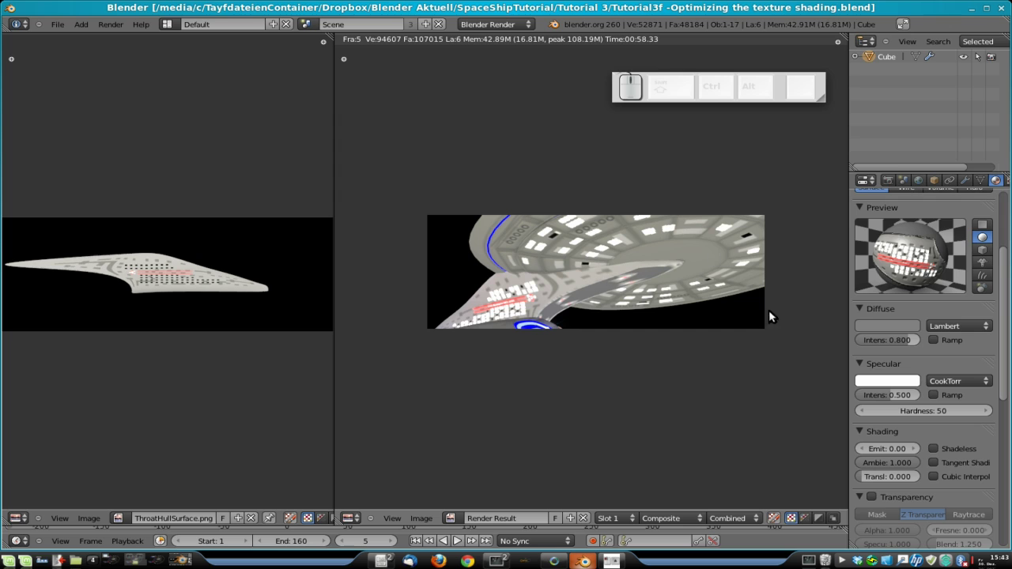
pyautogui.scroll(-2, 546, 372)
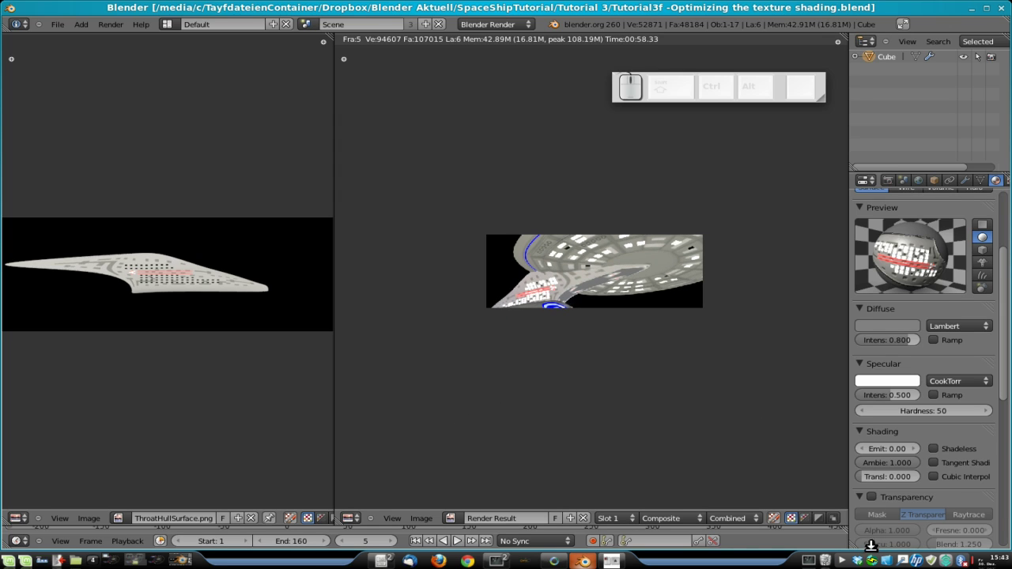
pyautogui.rightClick(843, 560)
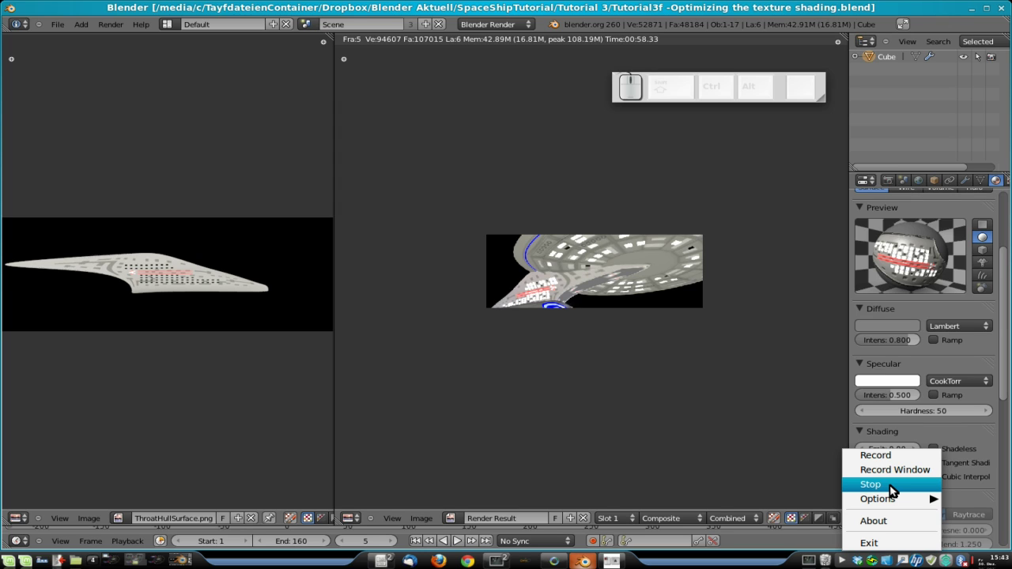
pyautogui.click(870, 484)
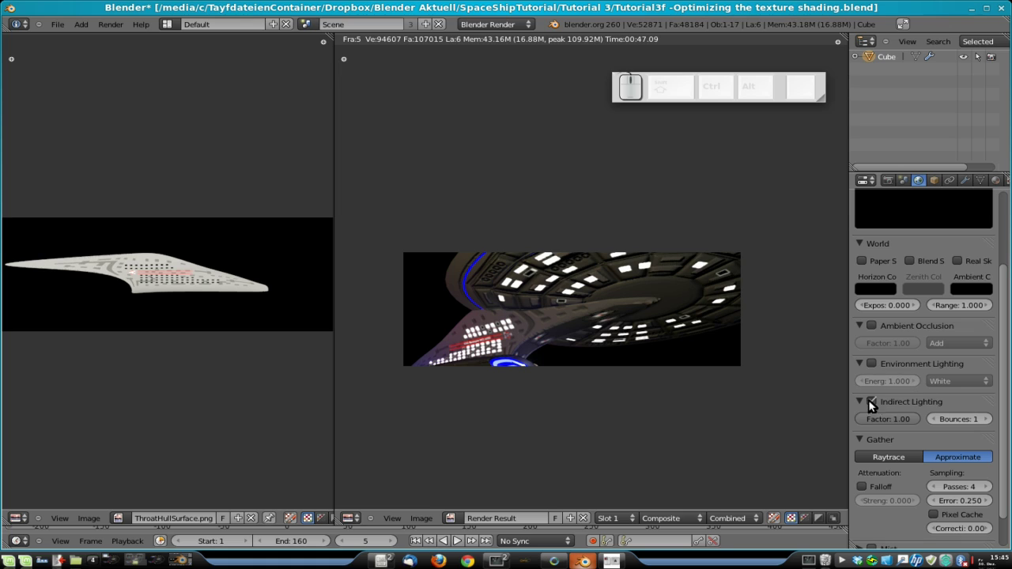
# Step: Review the world's Indirect Lighting setting and examine the lighting on the throat and saucer underside in the render
pyautogui.click(872, 403)
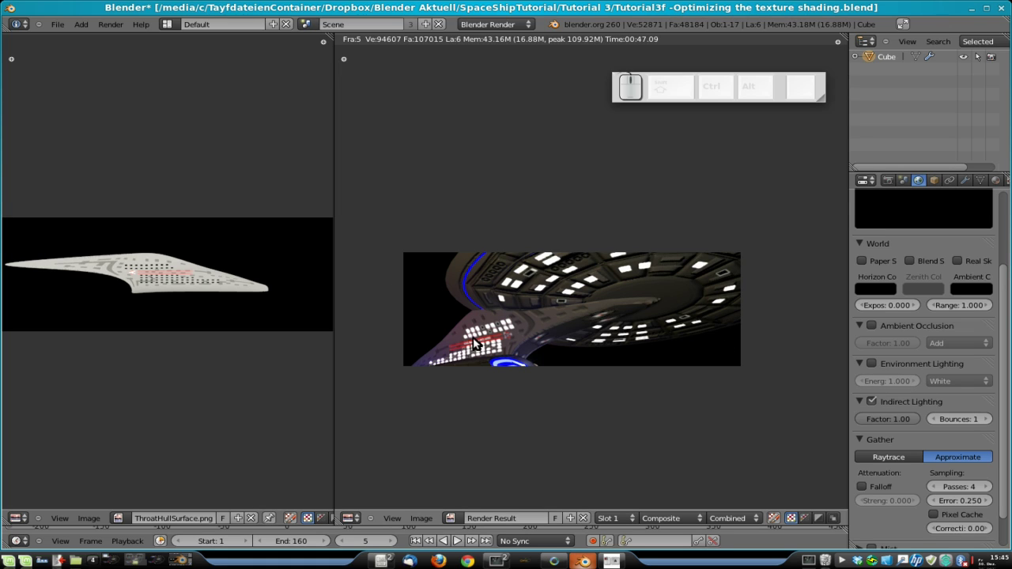
pyautogui.scroll(2, 553, 340)
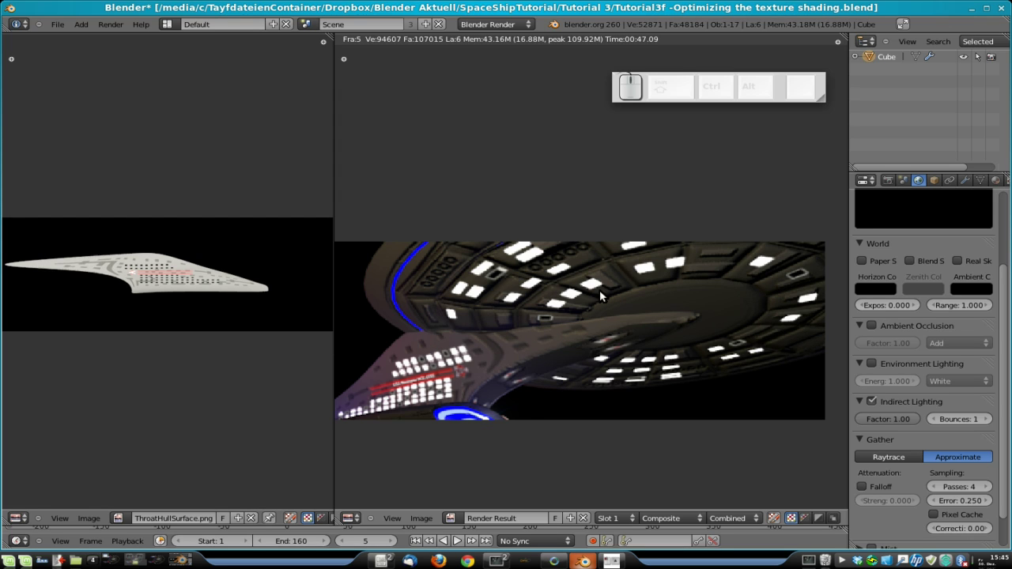
pyautogui.scroll(-1, 522, 401)
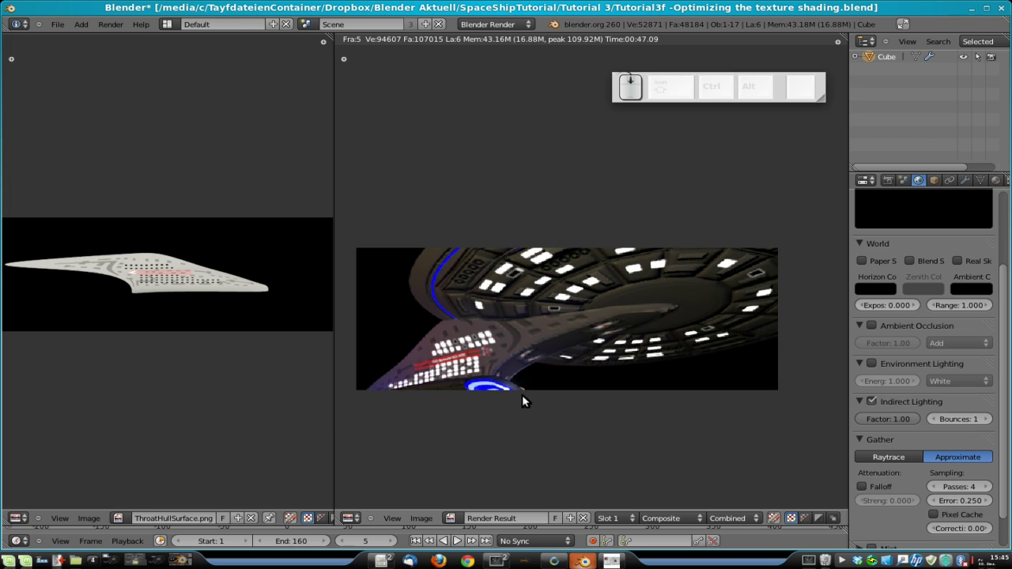